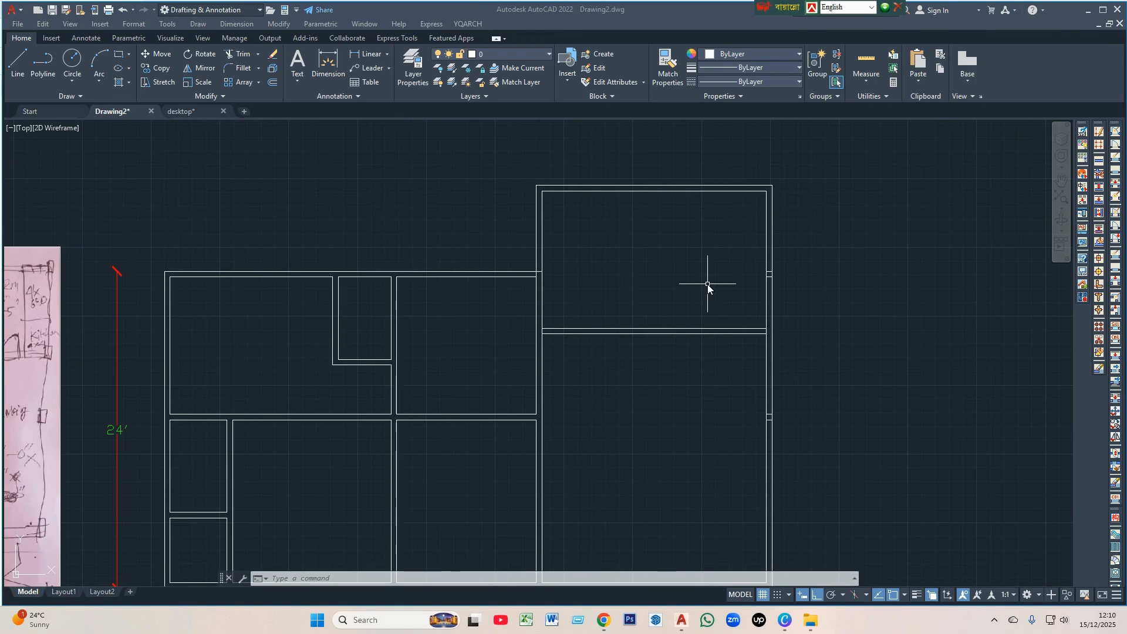
- Offset the inner line of the right exterior wall 4' inward across the upper-right room
scroll(654, 286, "down", 2)
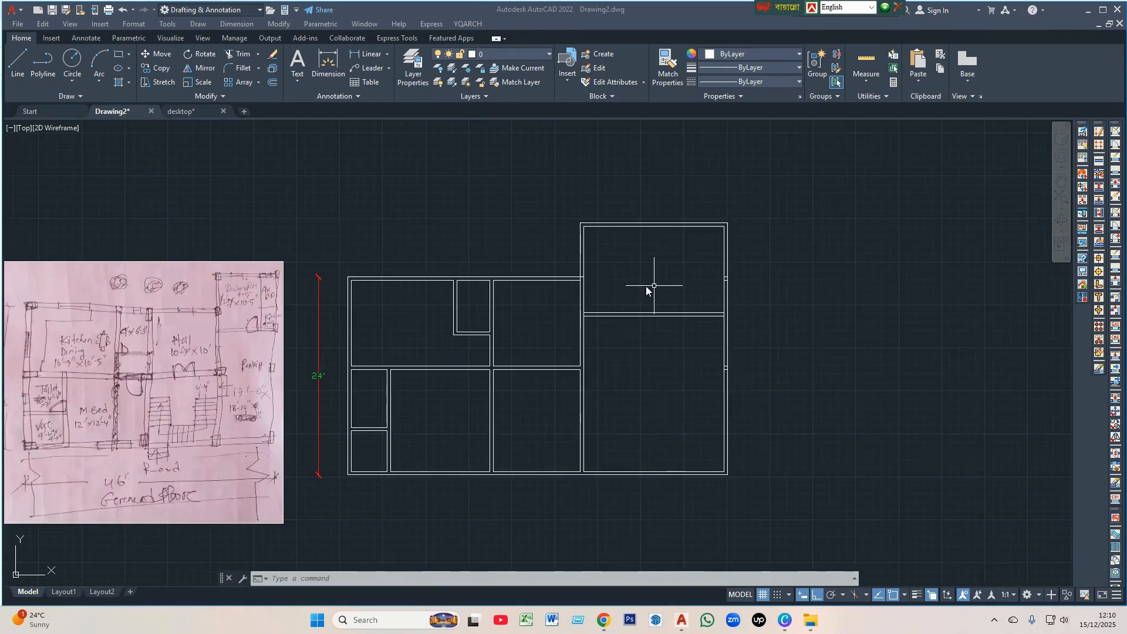
left_click(775, 282)
type("o")
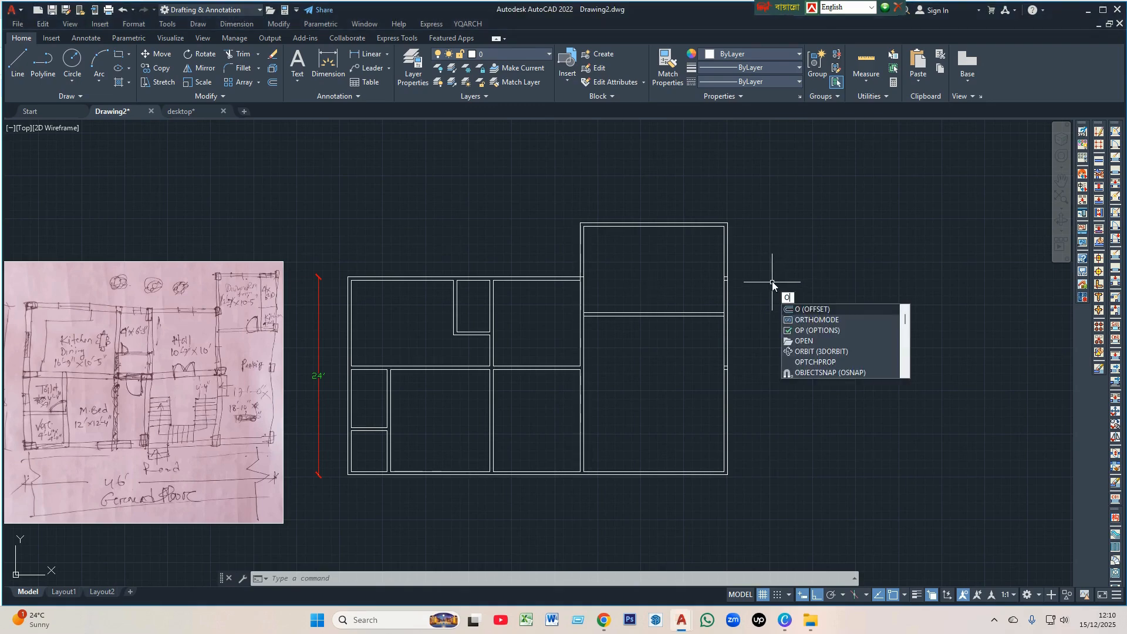
key("Return")
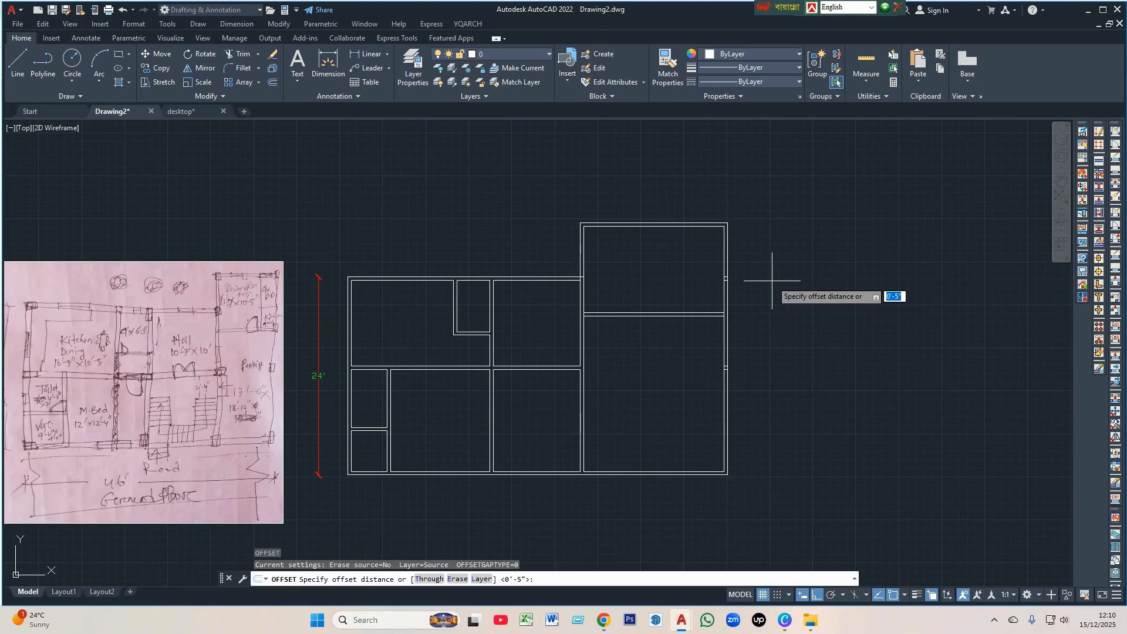
type("4'")
key("Return")
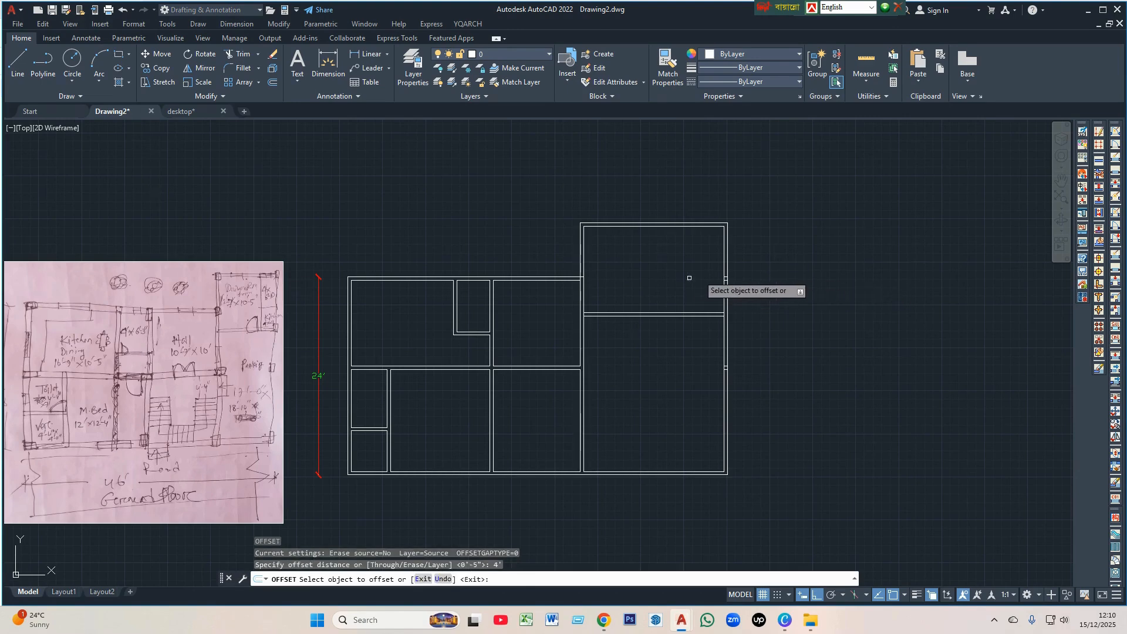
scroll(693, 276, "up", 4)
left_click(756, 248)
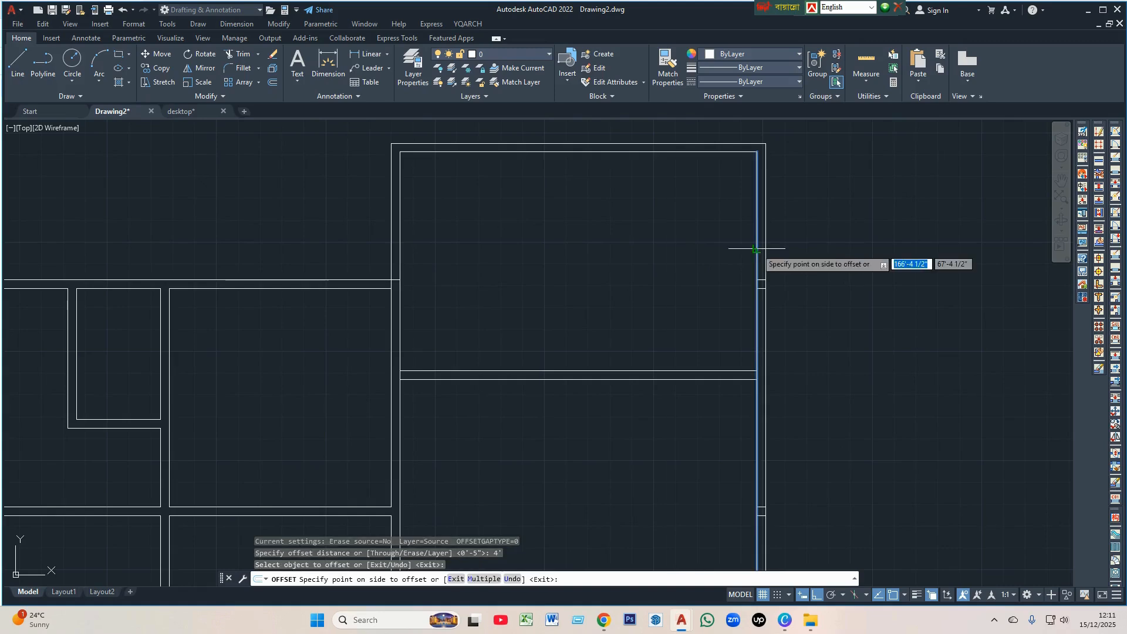
left_click(693, 248)
scroll(625, 246, "down", 3)
key("Return")
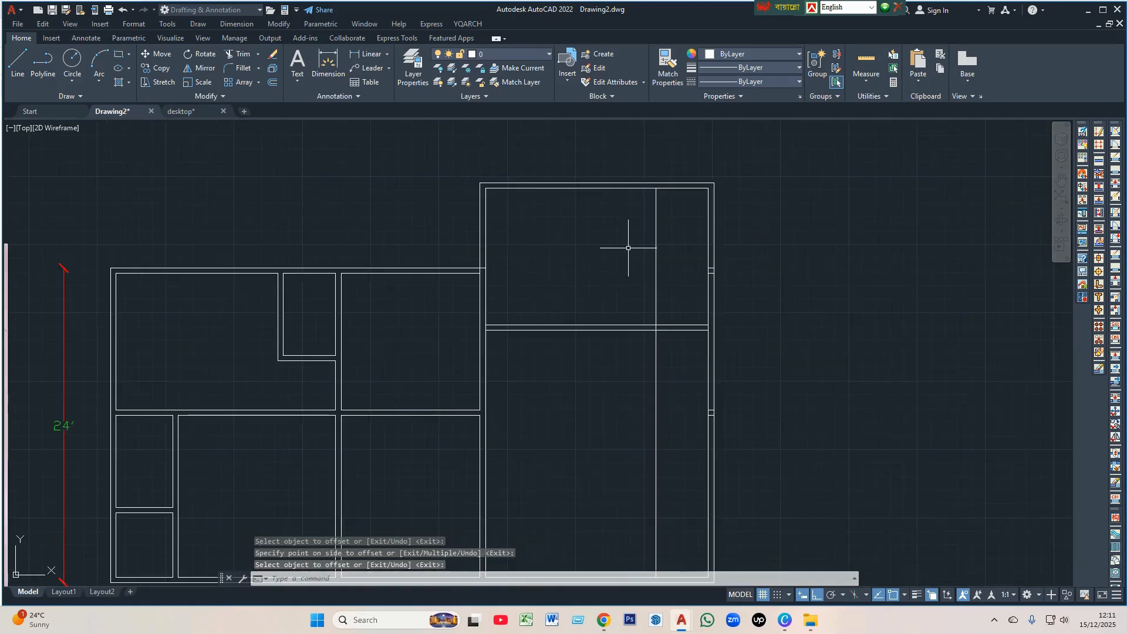
- Offset the new vertical line 5" to the left to give the partition its thickness
scroll(628, 248, "down", 2)
key("Return")
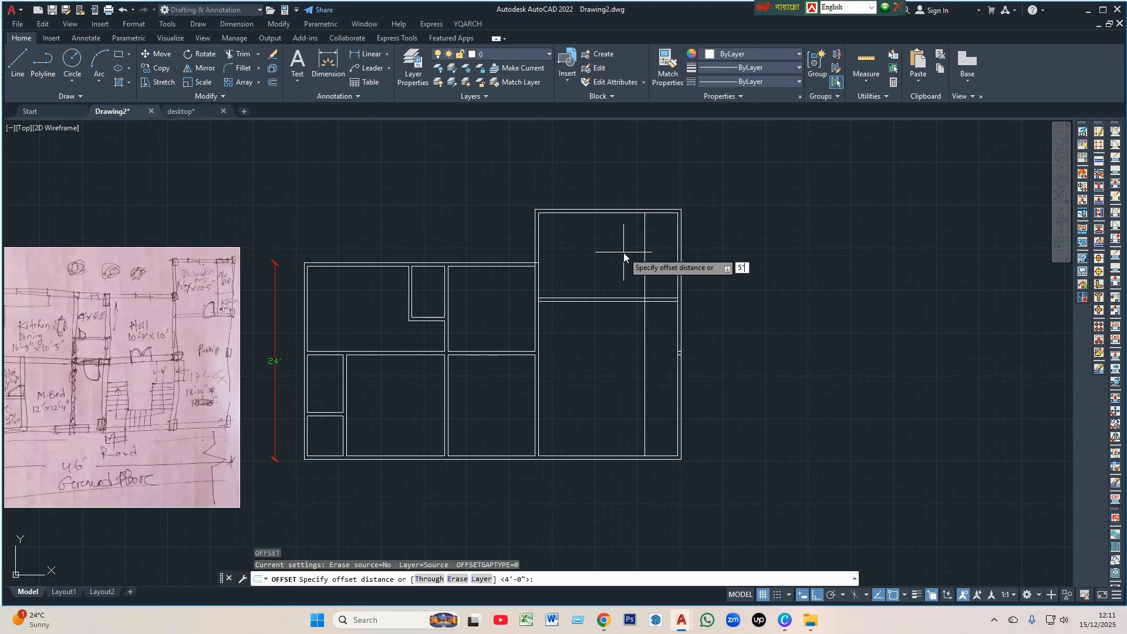
key("Return")
left_click(644, 270)
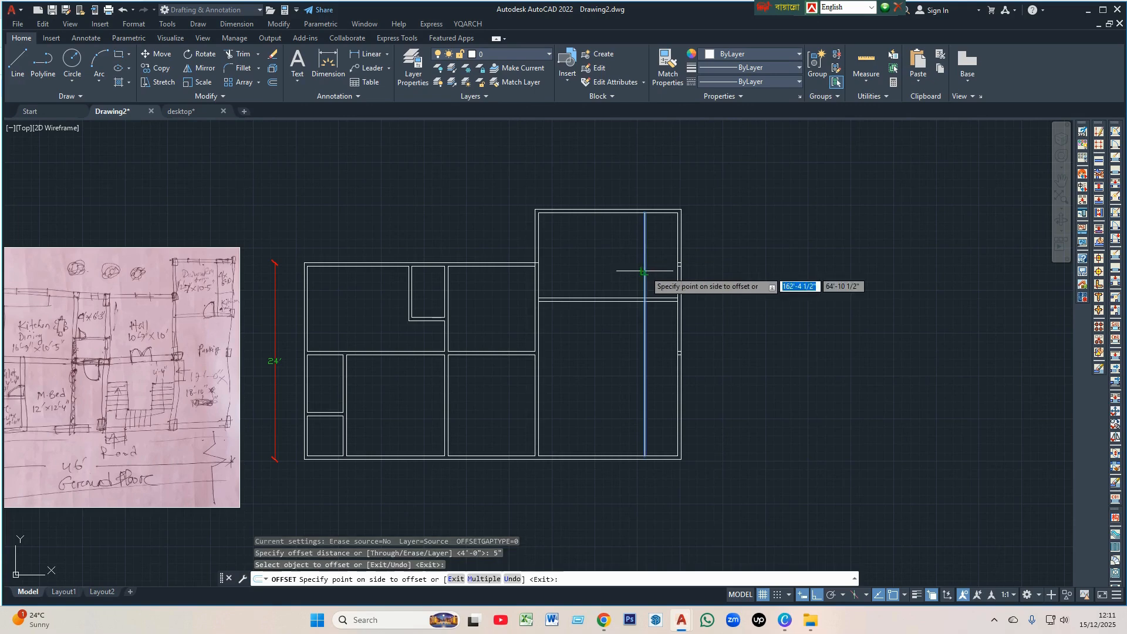
left_click(609, 254)
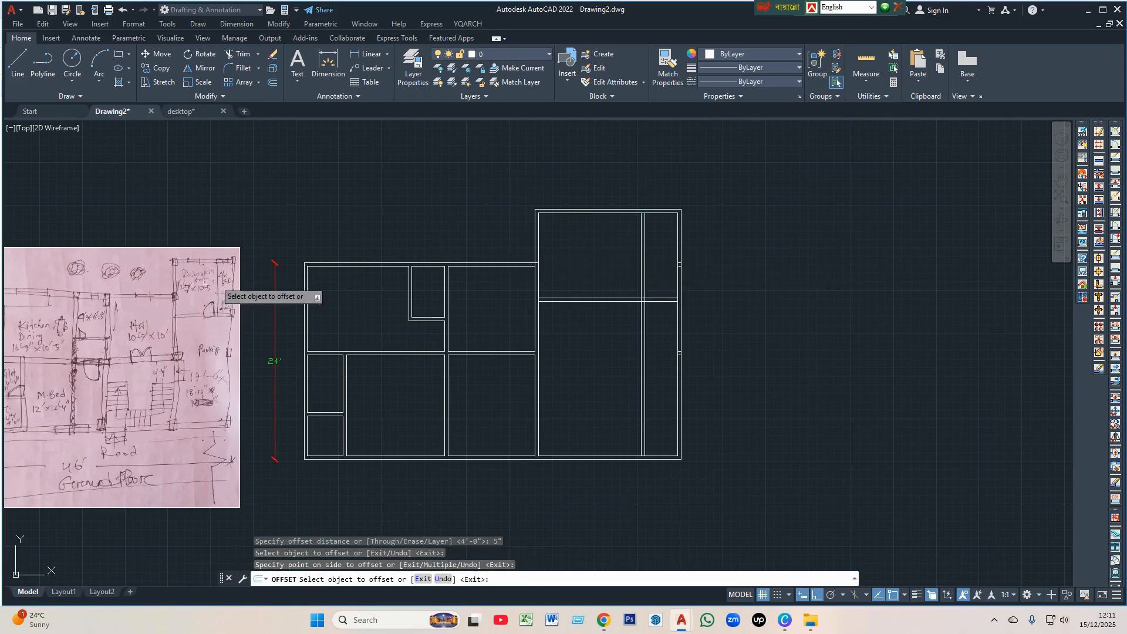
scroll(221, 287, "up", 3)
scroll(235, 292, "down", 2)
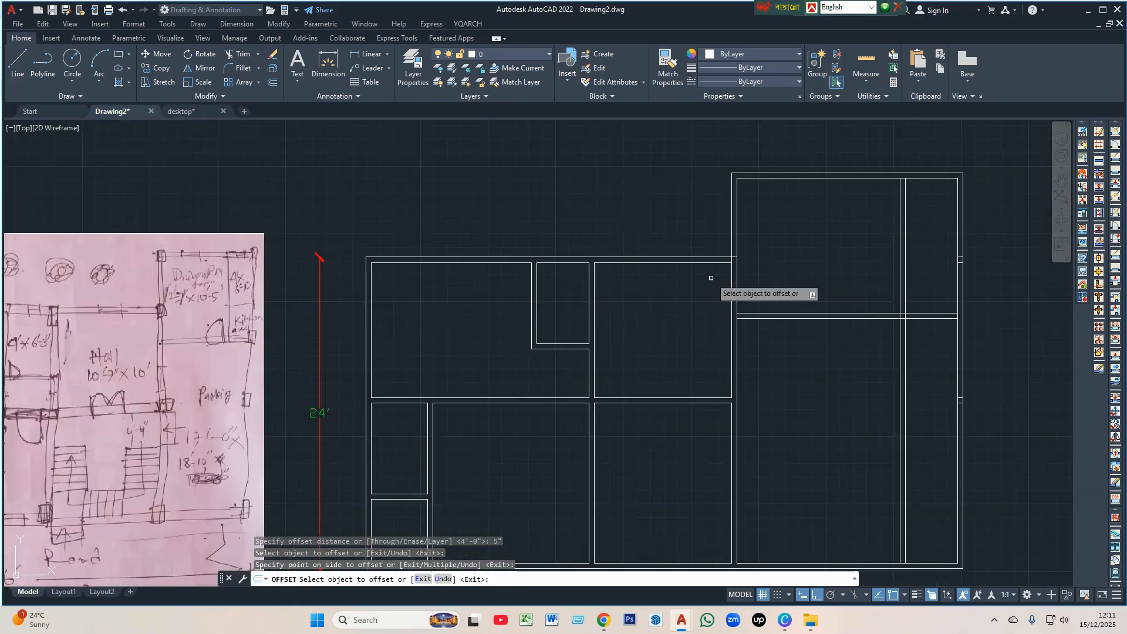
key("Return")
- Offset the inner line of the upper-right room's top wall 6' downward
scroll(631, 290, "down", 4)
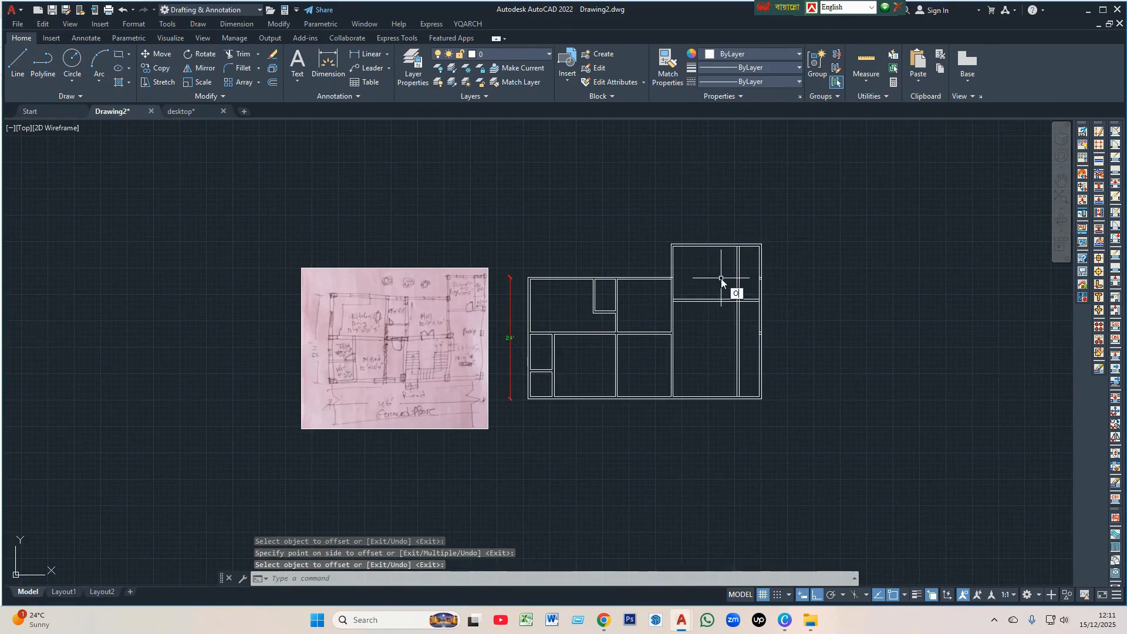
key("Return")
scroll(746, 252, "up", 4)
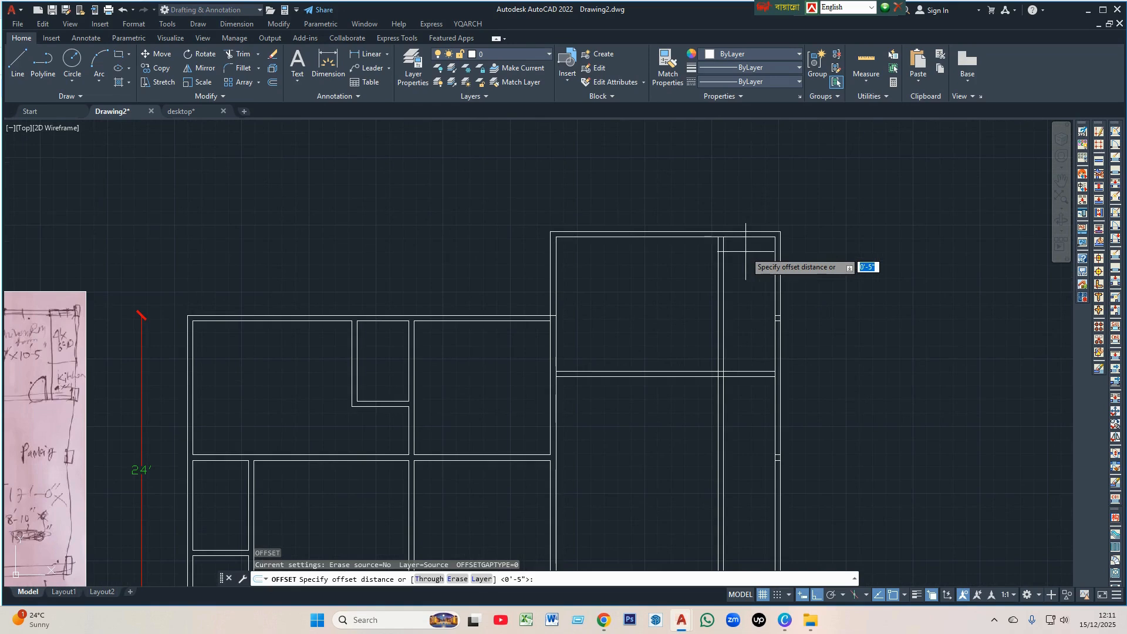
type("6'")
key("Return")
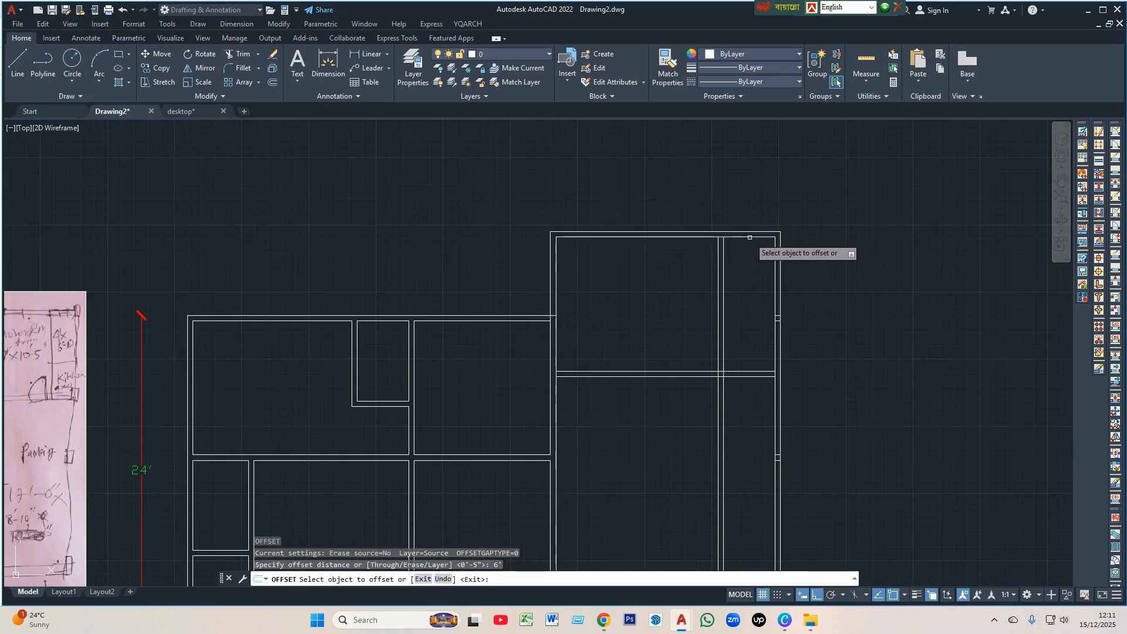
left_click(750, 237)
left_click(746, 288)
scroll(758, 338, "up", 4)
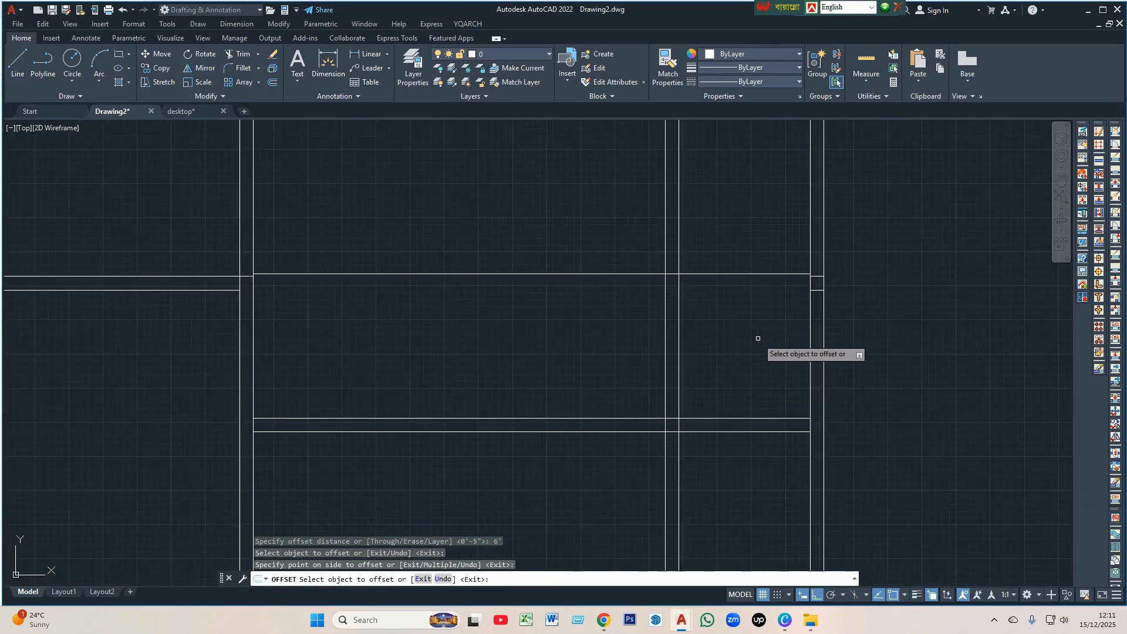
key("Return")
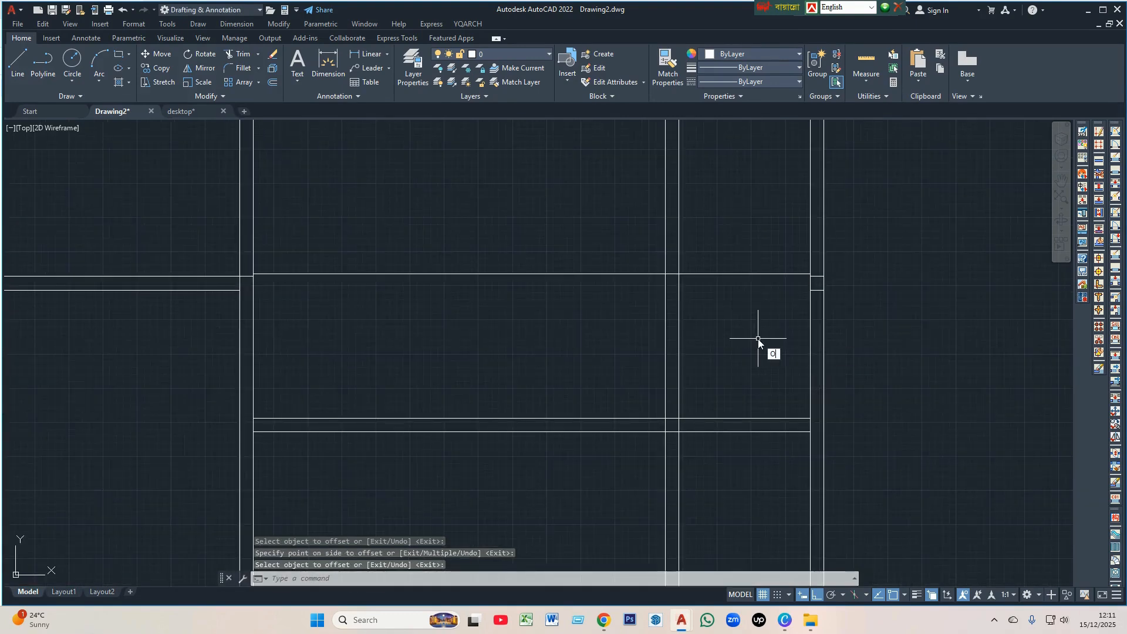
- Offset the new horizontal line 5" downward to form the second line of the cross partition
key("Return")
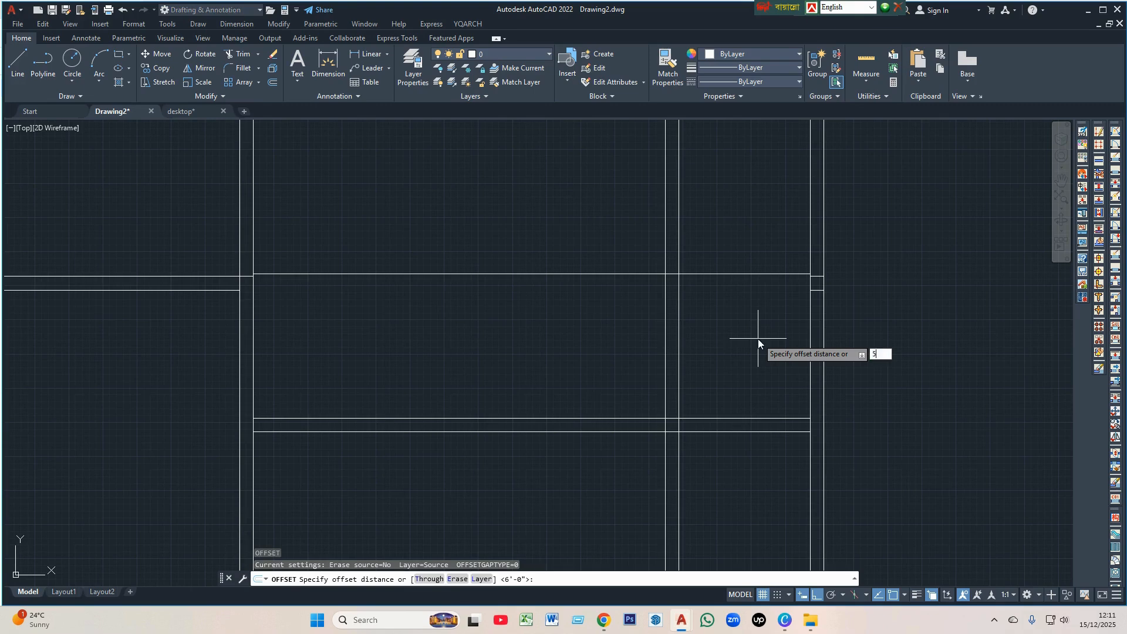
type("5\"")
key("Return")
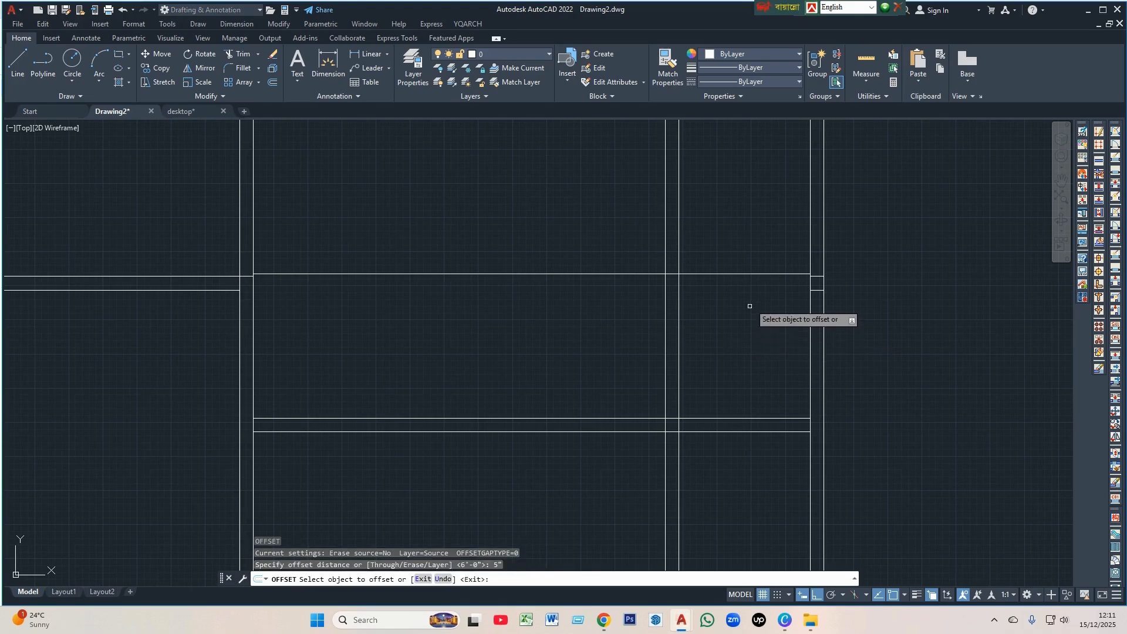
left_click(748, 273)
left_click(753, 312)
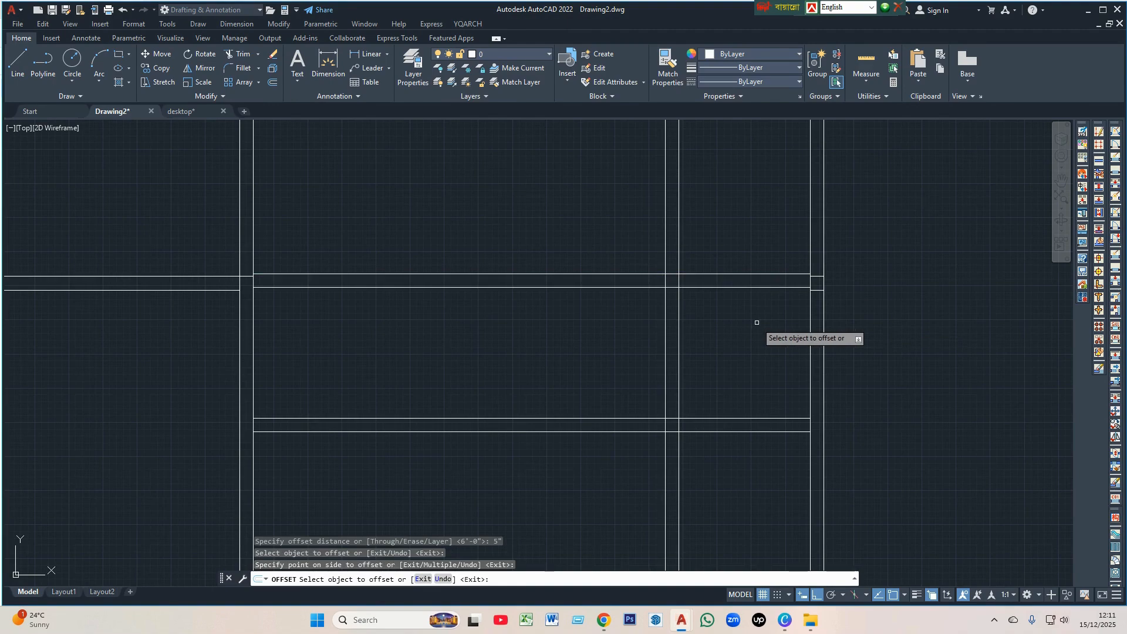
scroll(757, 322, "down", 2)
key("Escape")
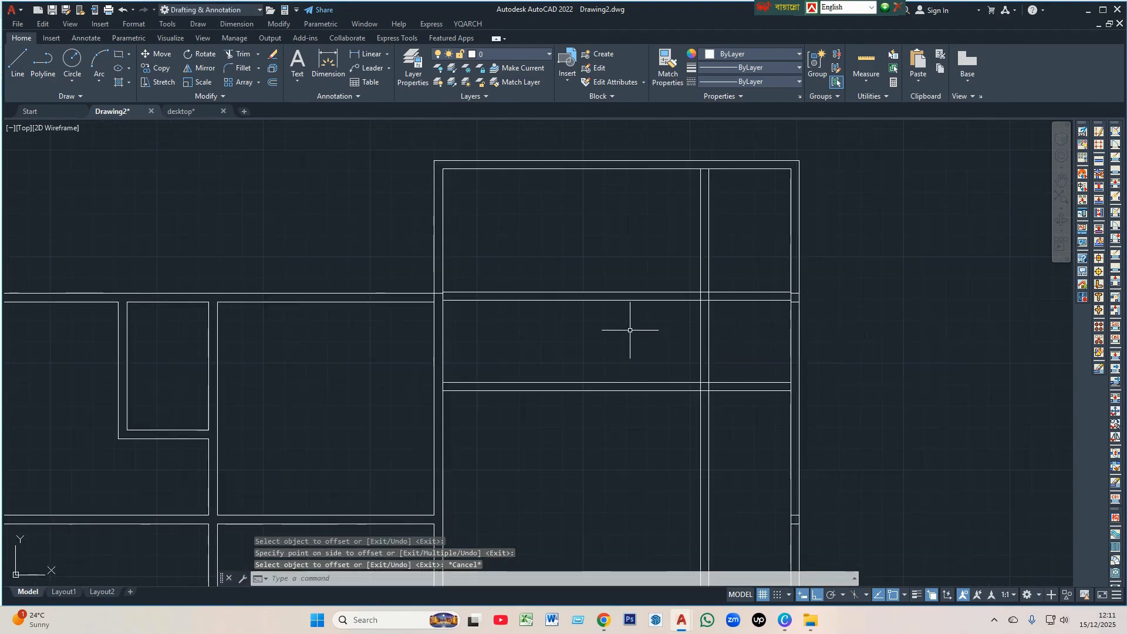
- Trim the cross-partition lines out of the large upper-right room and open the wall junction on that room's left side
type("TR")
key("Return")
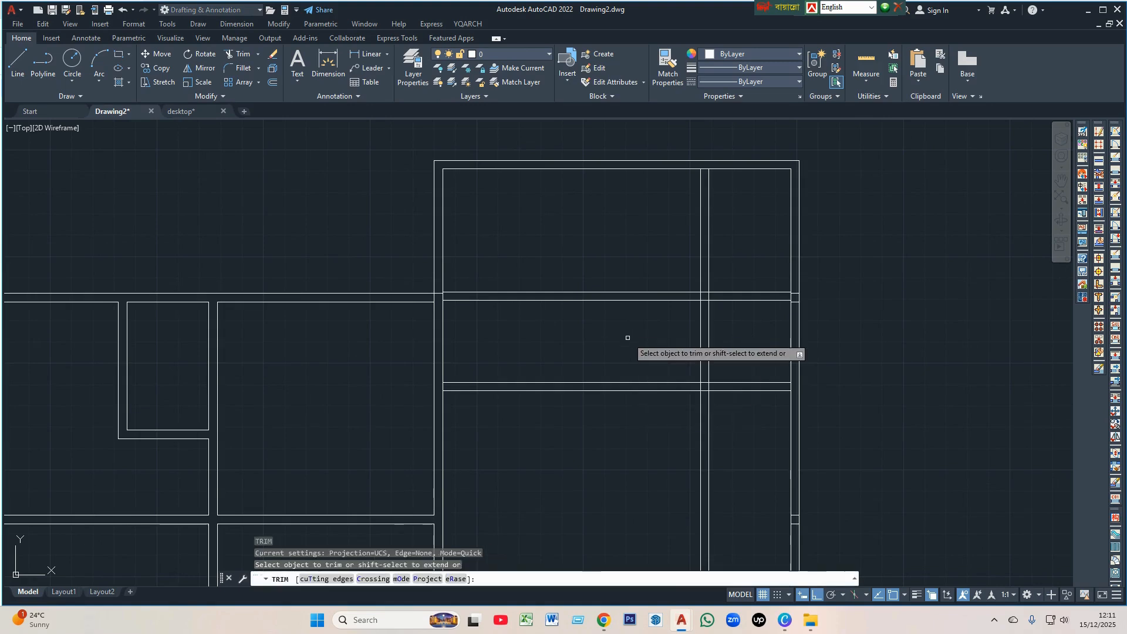
left_click_drag(587, 246, 592, 314)
scroll(428, 296, "up", 10)
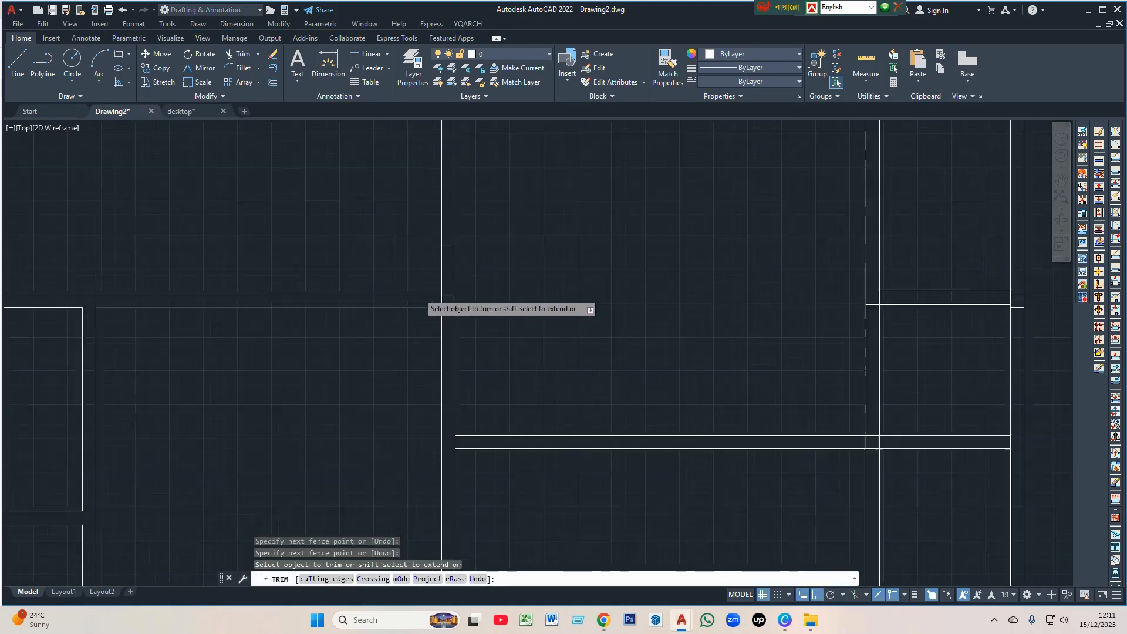
mouse_move(498, 286)
left_mouse_down()
mouse_move(511, 294)
mouse_move(444, 321)
left_mouse_up()
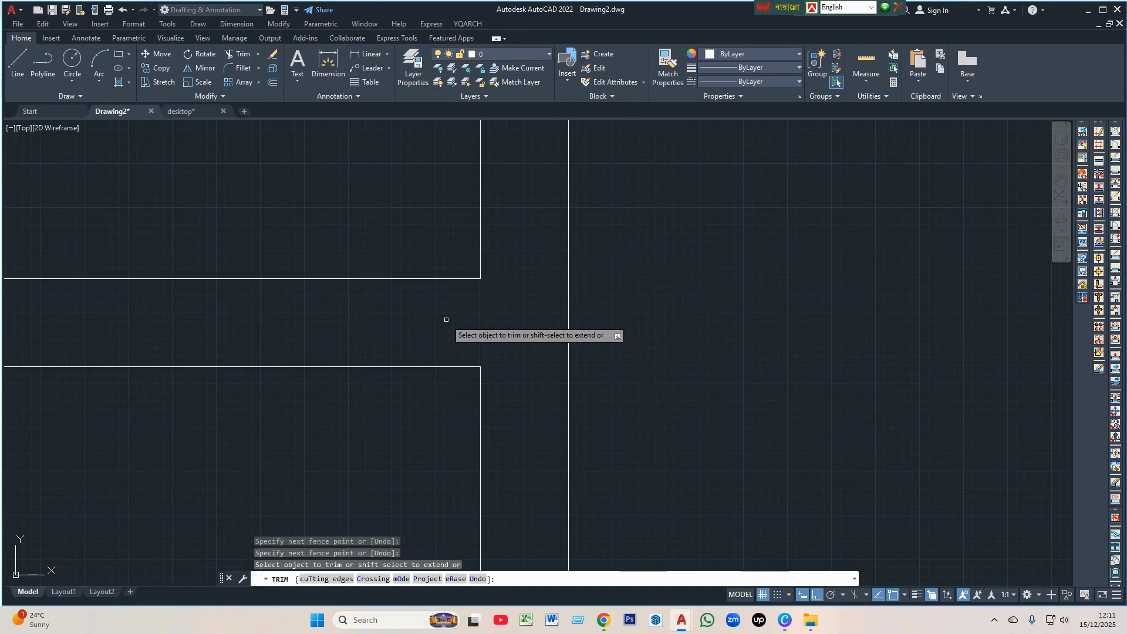
scroll(404, 338, "down", 5)
scroll(422, 264, "down", 3)
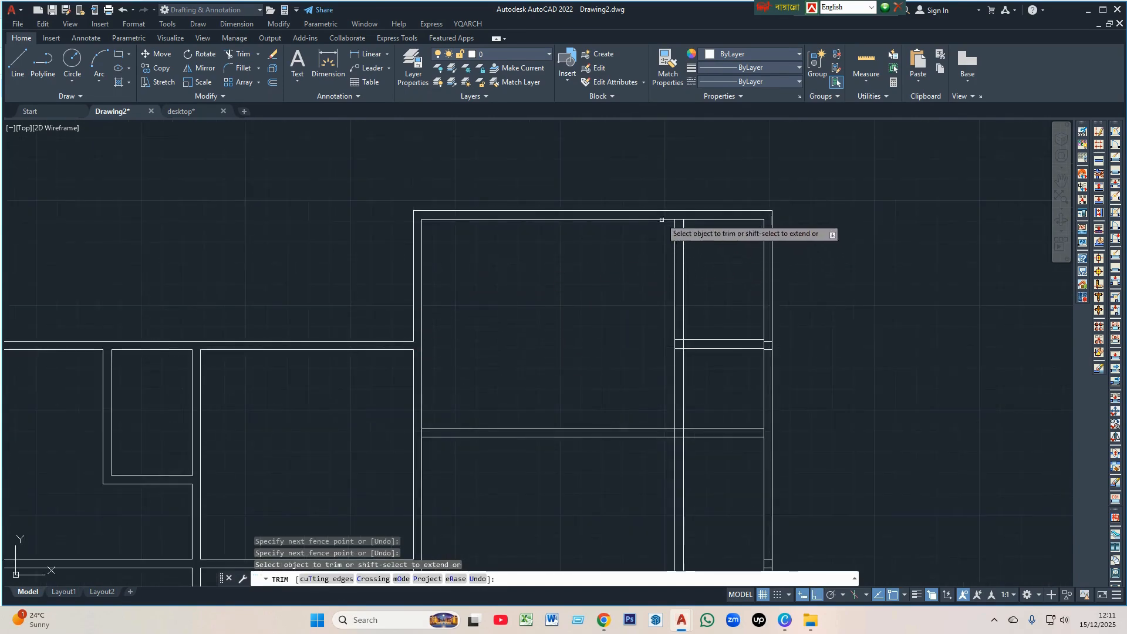
- Trim the lines closing the vertical partition's junction with the top wall and the cross partition's junction with the right exterior wall
scroll(675, 223, "up", 3)
mouse_move(690, 226)
left_mouse_down()
mouse_move(710, 238)
mouse_move(707, 264)
left_mouse_up()
scroll(517, 258, "down", 5)
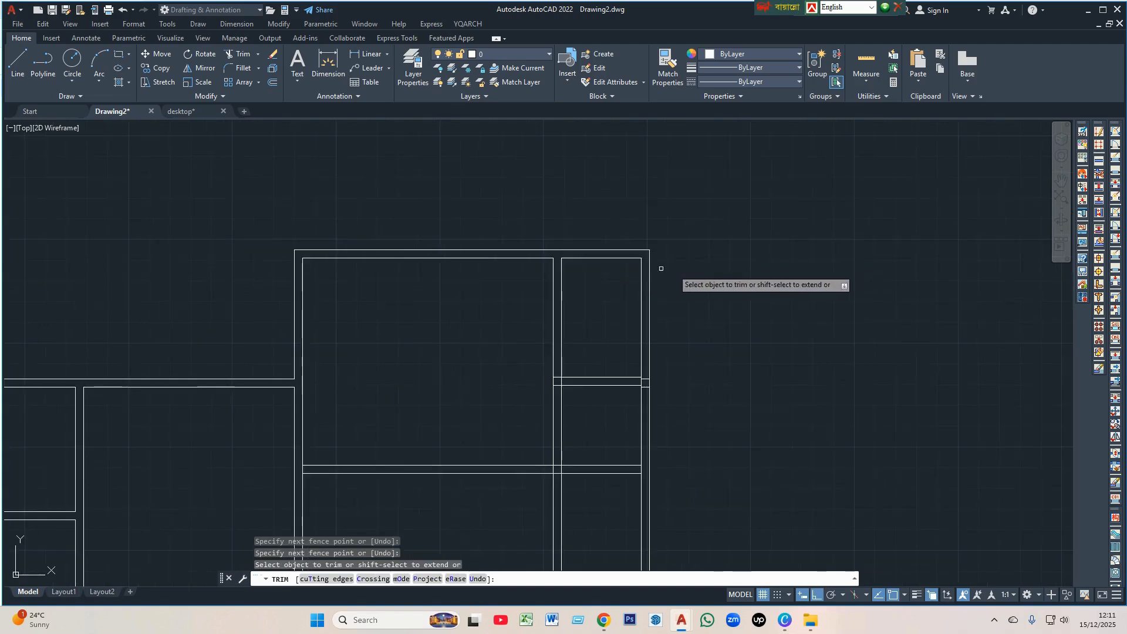
scroll(648, 392, "up", 5)
scroll(638, 359, "up", 3)
left_click_drag(635, 234, 634, 357)
left_click_drag(626, 298, 552, 292)
scroll(501, 308, "down", 5)
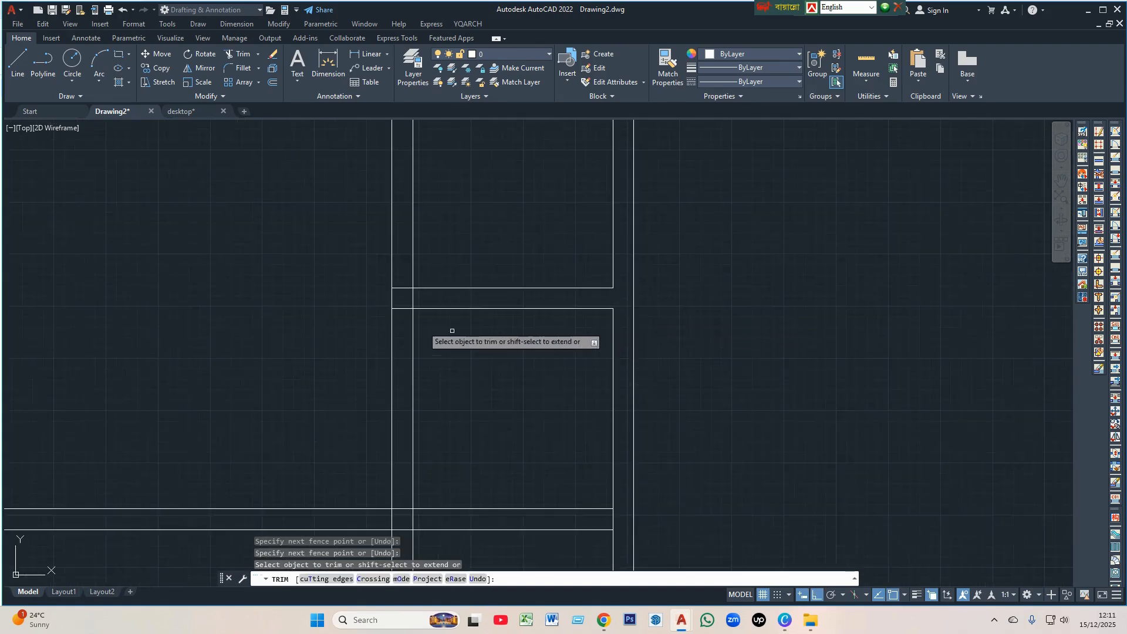
- Trim the leftover lines where the short cross partition meets the vertical partition
scroll(431, 340, "up", 5)
left_click_drag(409, 307, 409, 388)
left_click_drag(483, 338, 446, 320)
scroll(446, 268, "down", 5)
scroll(603, 292, "down", 4)
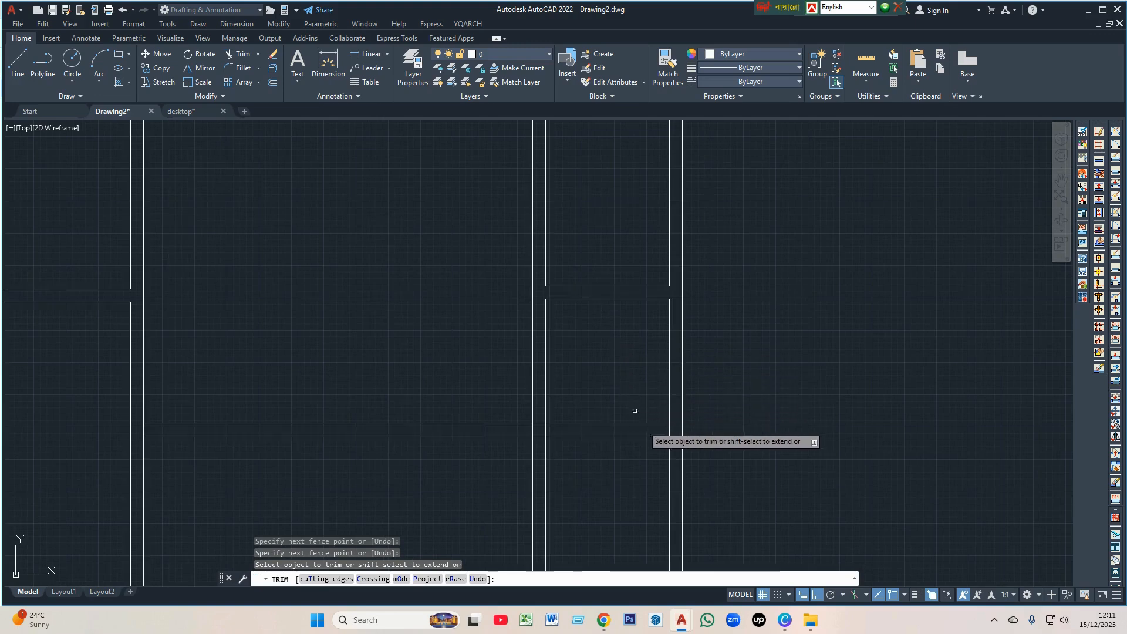
- Trim the overlapping lines where the parking area's top wall meets the vertical partition and the right exterior wall
scroll(665, 430, "up", 4)
mouse_move(697, 425)
left_mouse_down()
mouse_move(296, 427)
mouse_move(305, 424)
left_mouse_up()
left_click_drag(359, 395, 352, 415)
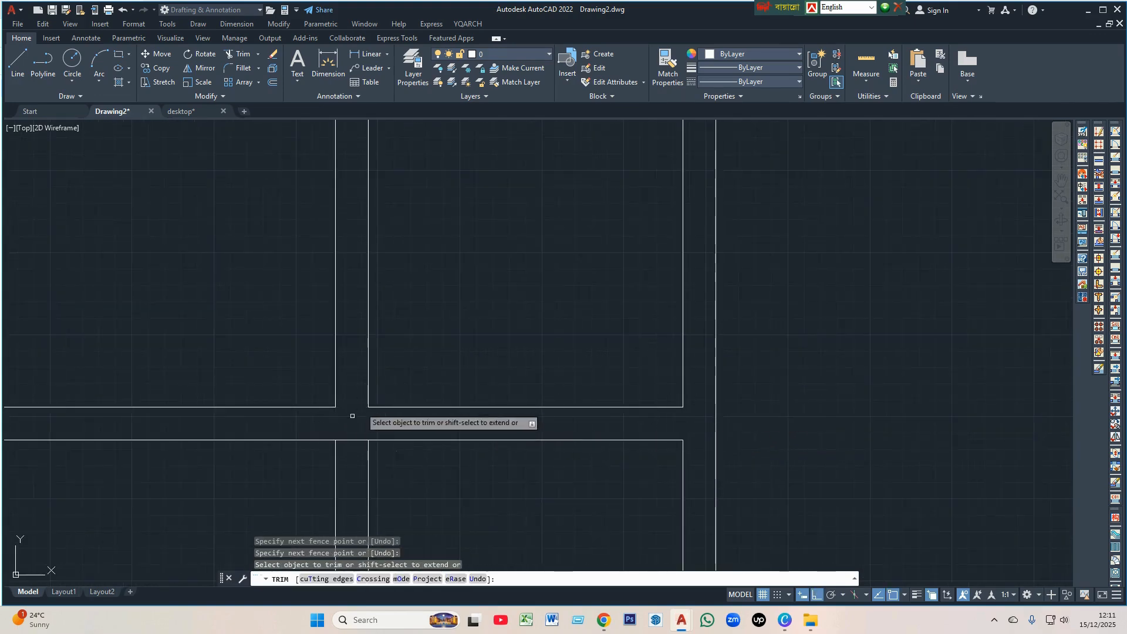
scroll(496, 320, "down", 5)
- Remove the two short stub lines inside the right exterior wall beside the parking area
scroll(482, 402, "up", 5)
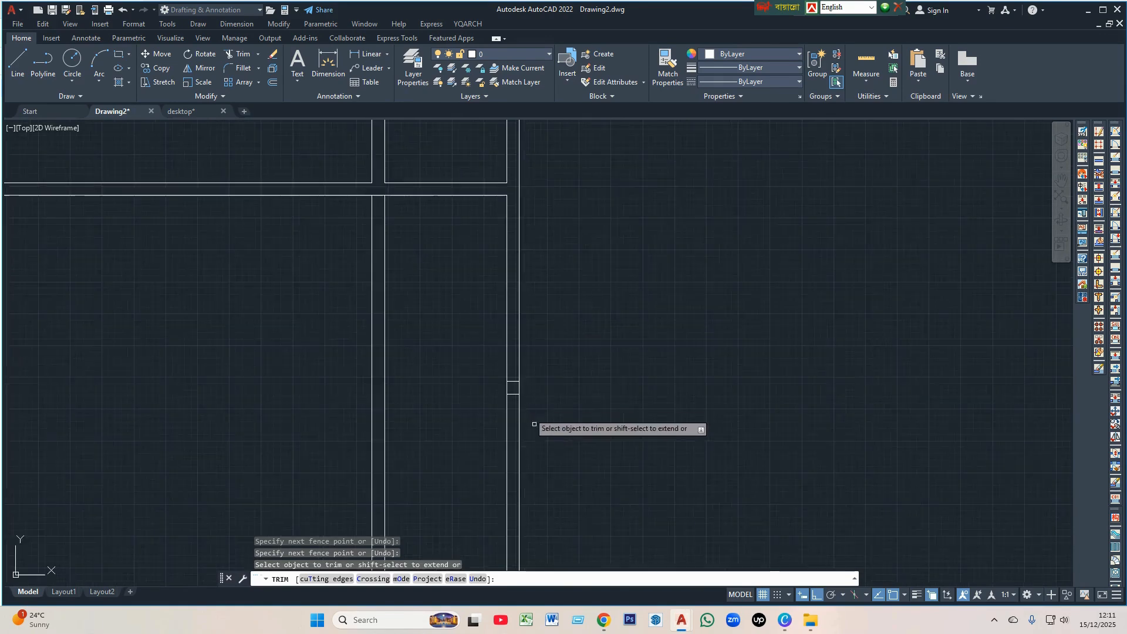
mouse_move(496, 389)
left_mouse_down()
mouse_move(509, 334)
mouse_move(511, 405)
left_mouse_up()
scroll(329, 415, "down", 4)
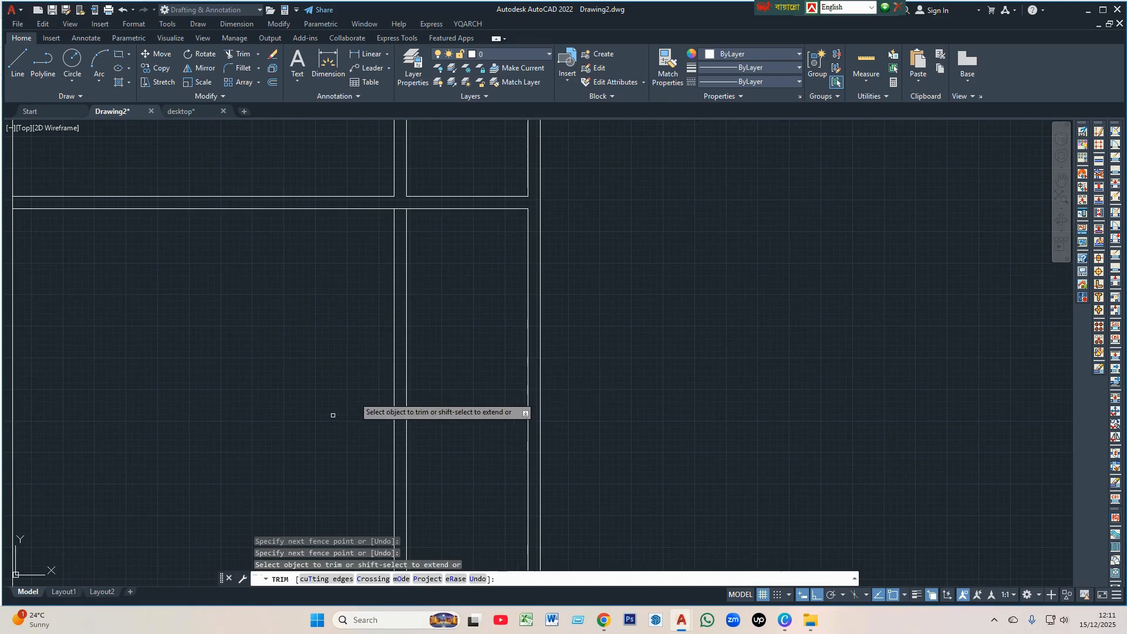
- Erase the two leftover vertical partition lines running through the parking area
key("Escape")
left_click(441, 377)
left_click(361, 351)
key("Delete")
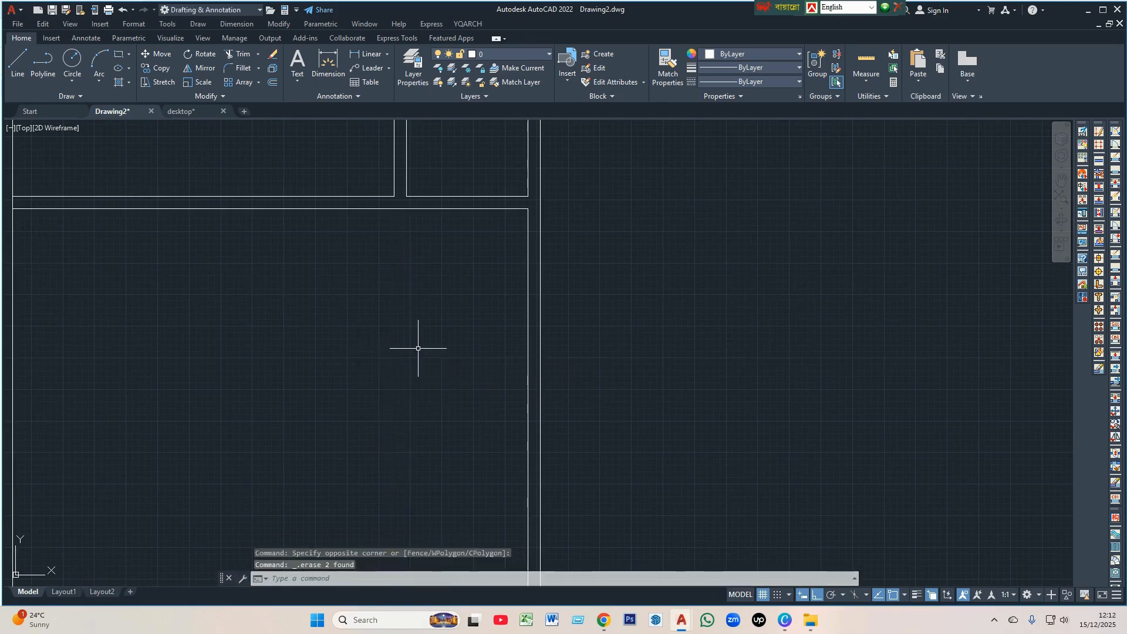
scroll(624, 370, "down", 7)
scroll(503, 409, "up", 4)
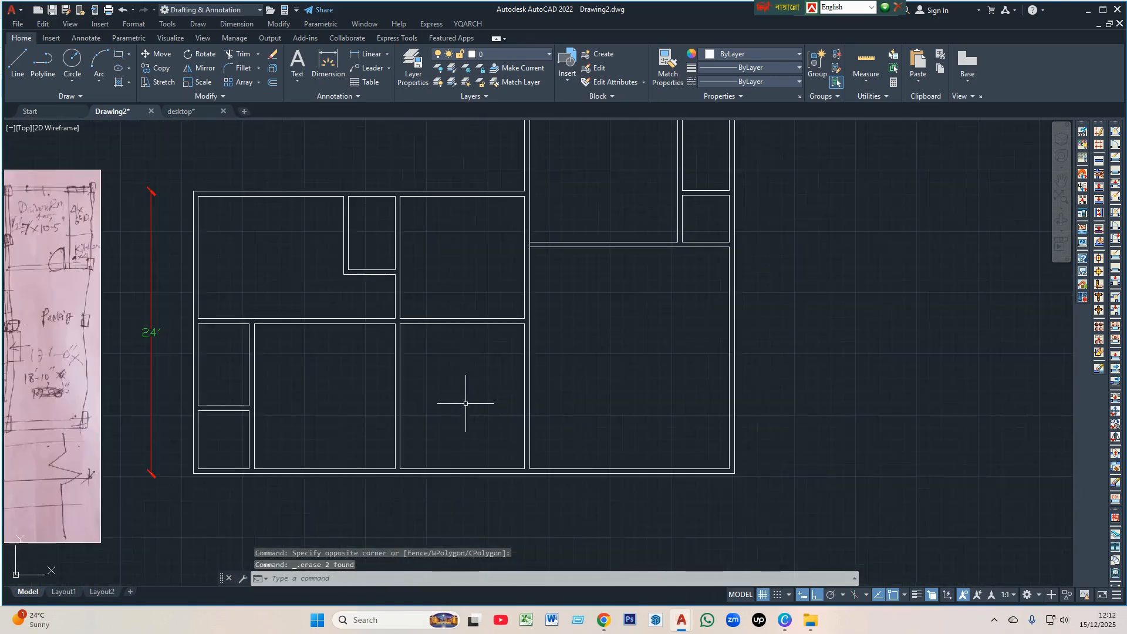
scroll(467, 404, "down", 2)
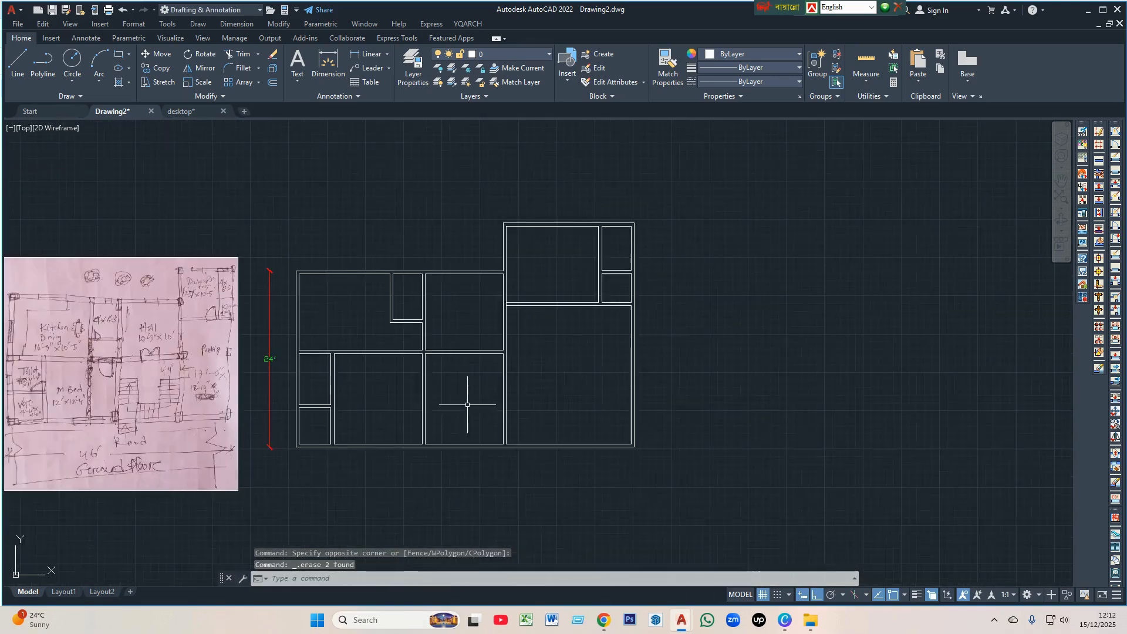
- Assign all the exterior and partition wall lines of the plan to the WALL layer
left_click(289, 227)
left_click(658, 463)
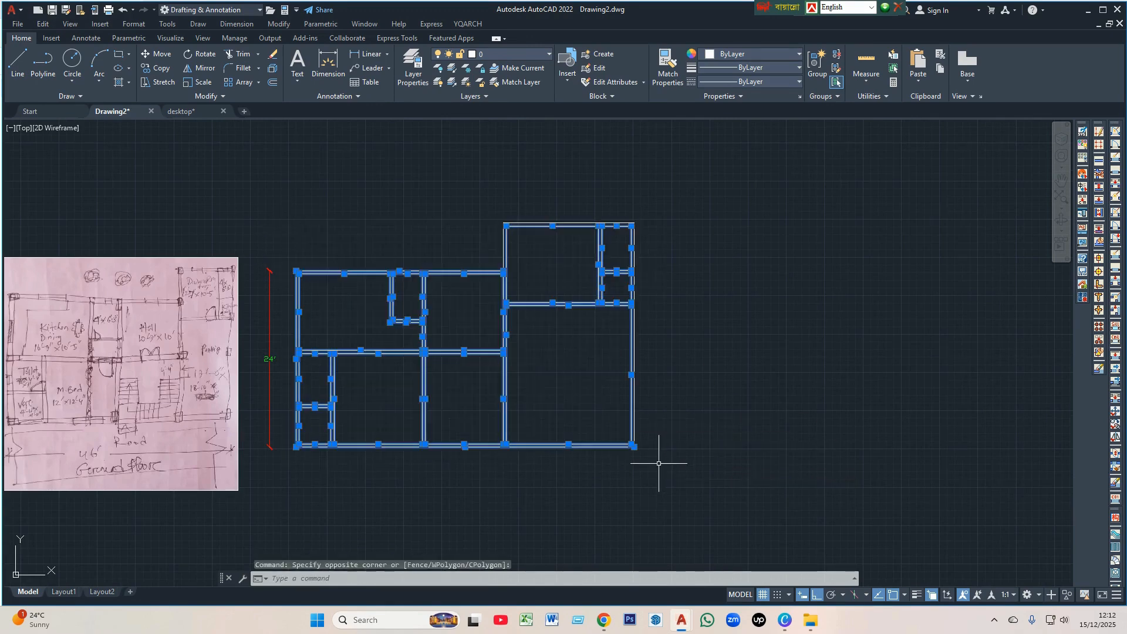
left_click(450, 178)
left_click(713, 370)
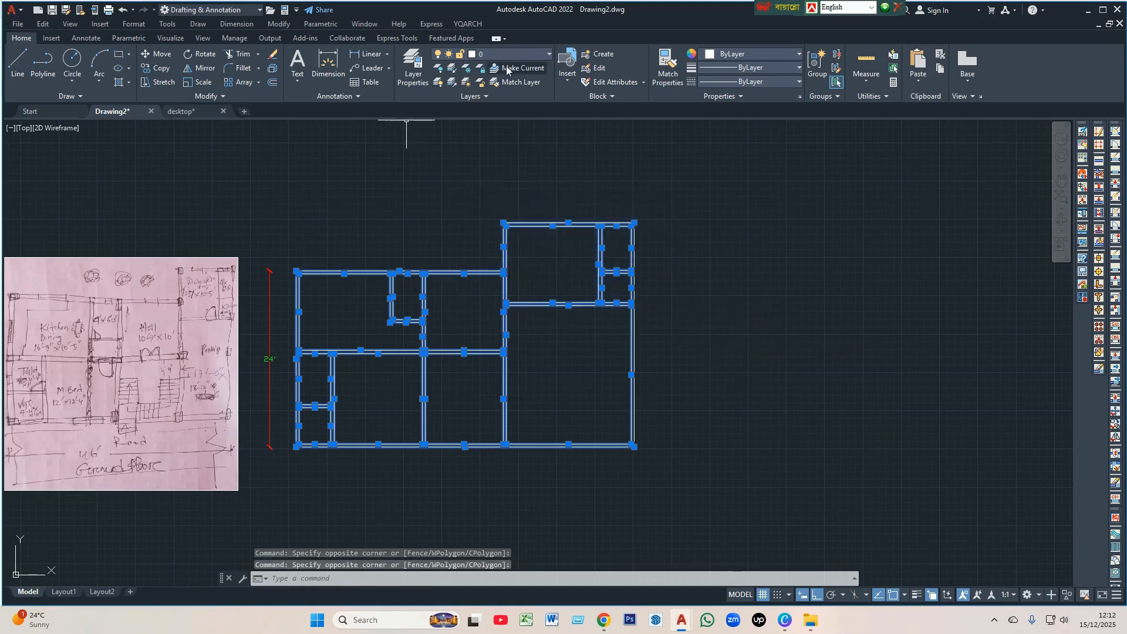
left_click(546, 54)
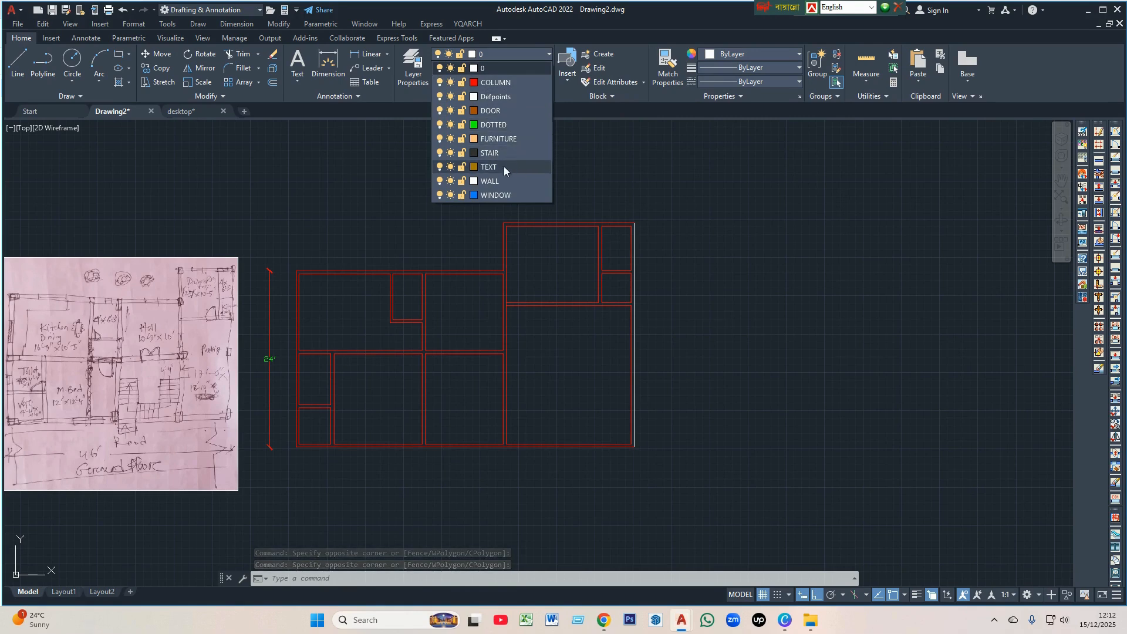
left_click(498, 181)
scroll(443, 292, "up", 1)
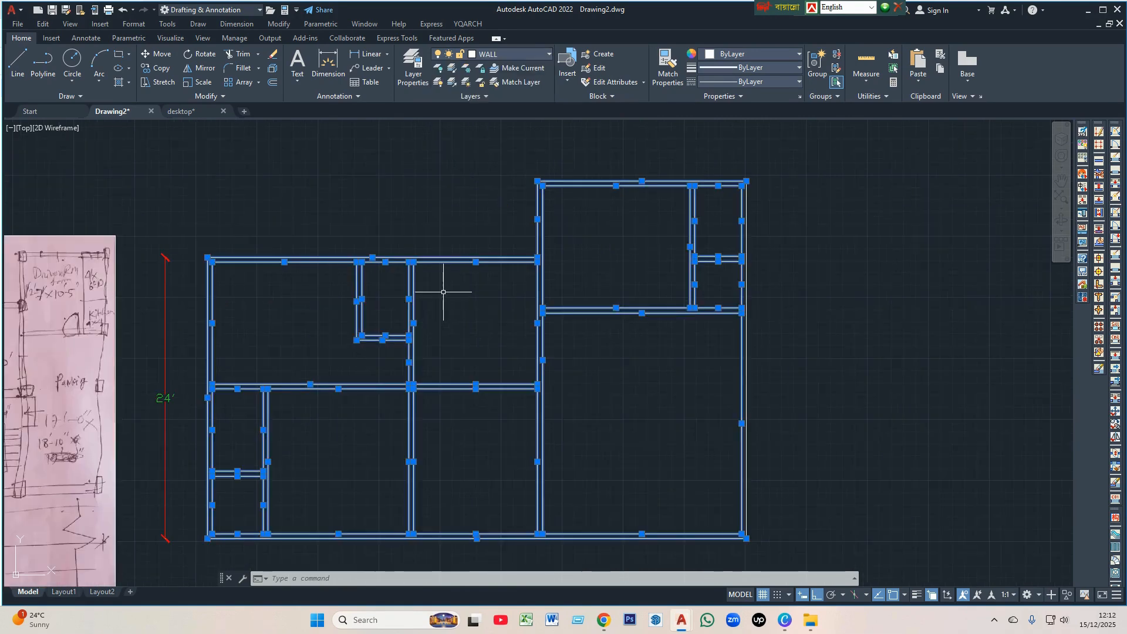
key("Escape")
- Examine the staircase and its surroundings on the hand sketch and locate the matching room in the plan
scroll(451, 299, "down", 2)
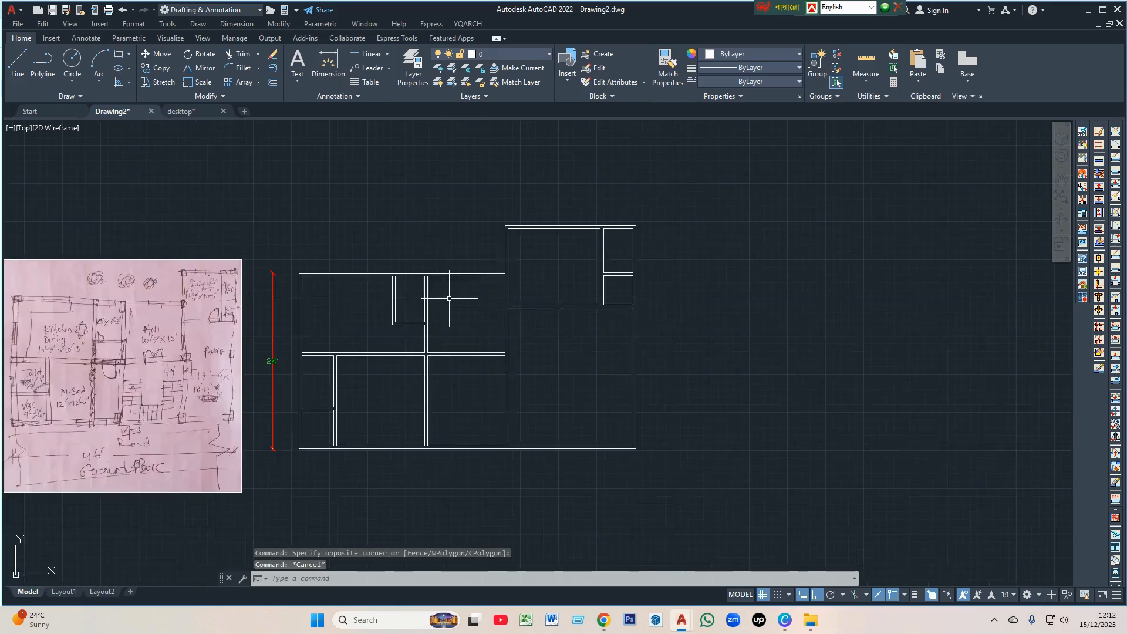
scroll(174, 350, "up", 4)
scroll(476, 304, "down", 2)
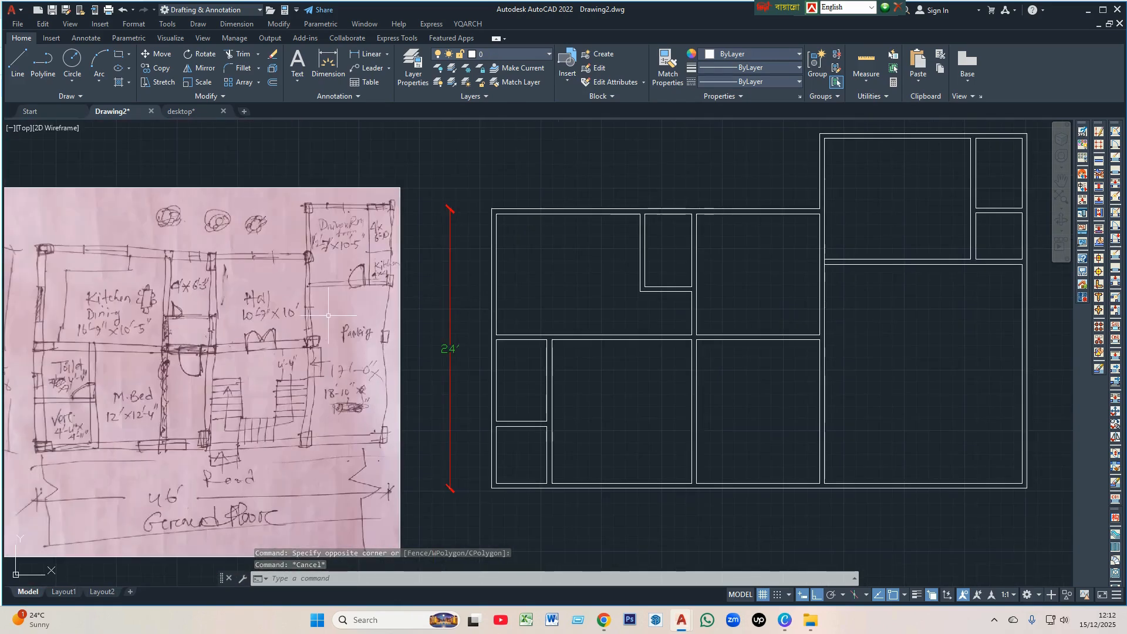
scroll(293, 405, "up", 4)
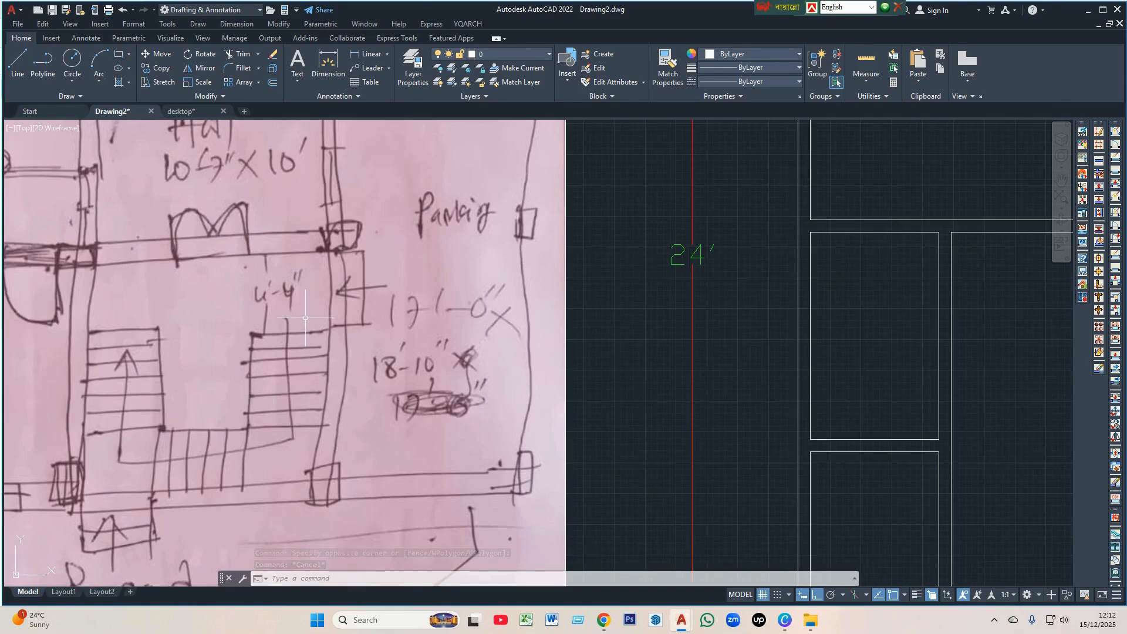
scroll(305, 317, "down", 3)
scroll(289, 351, "up", 3)
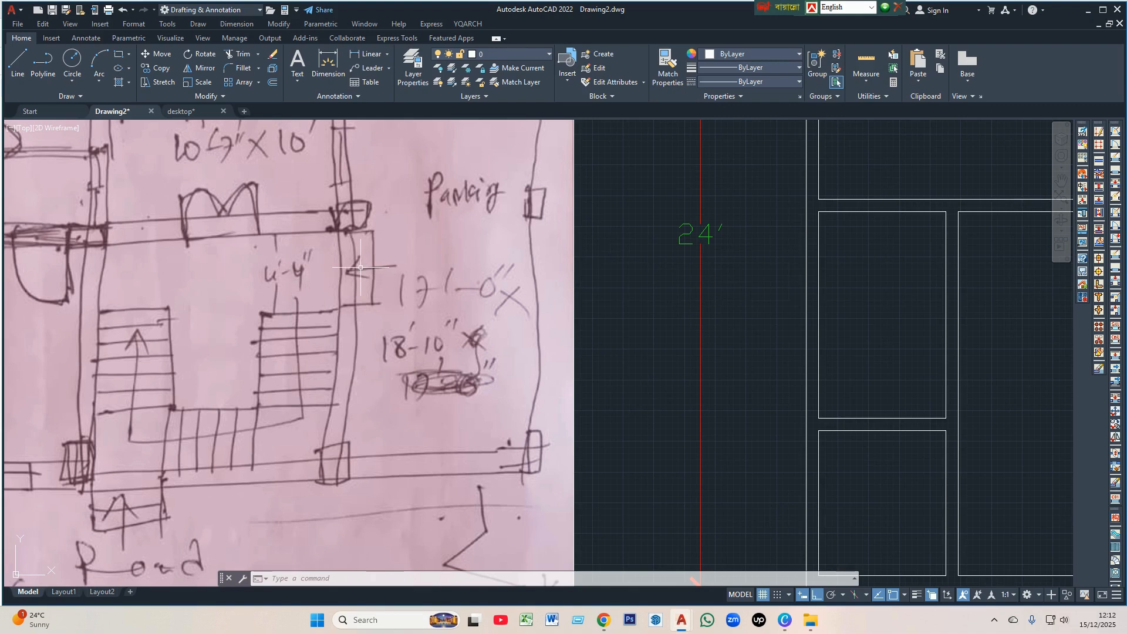
scroll(359, 268, "down", 2)
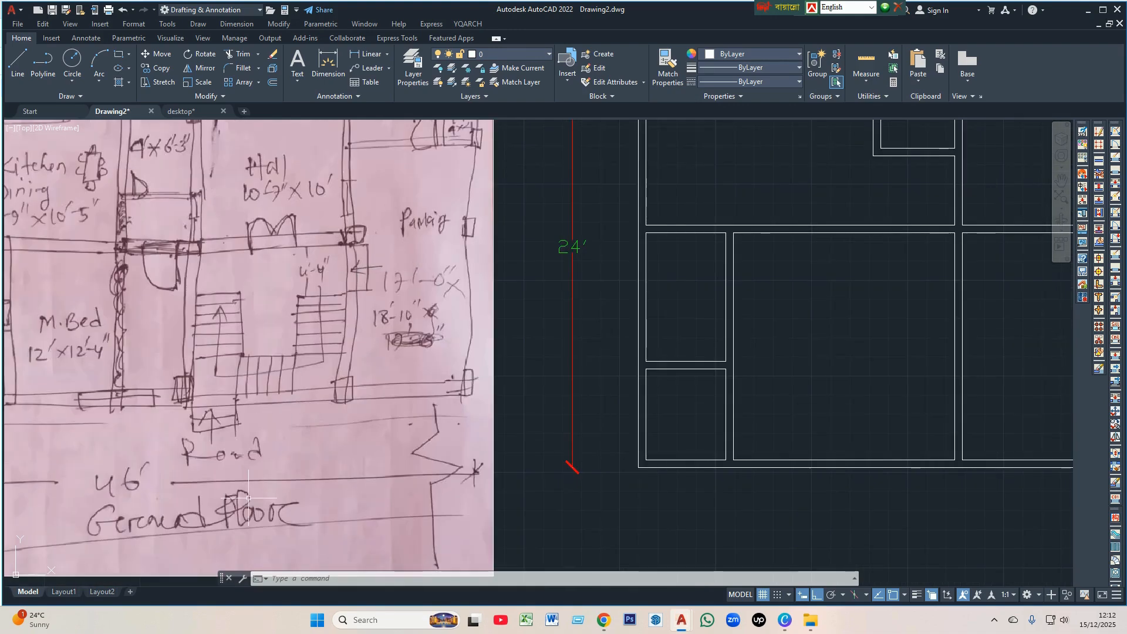
scroll(269, 392, "down", 2)
scroll(786, 334, "up", 2)
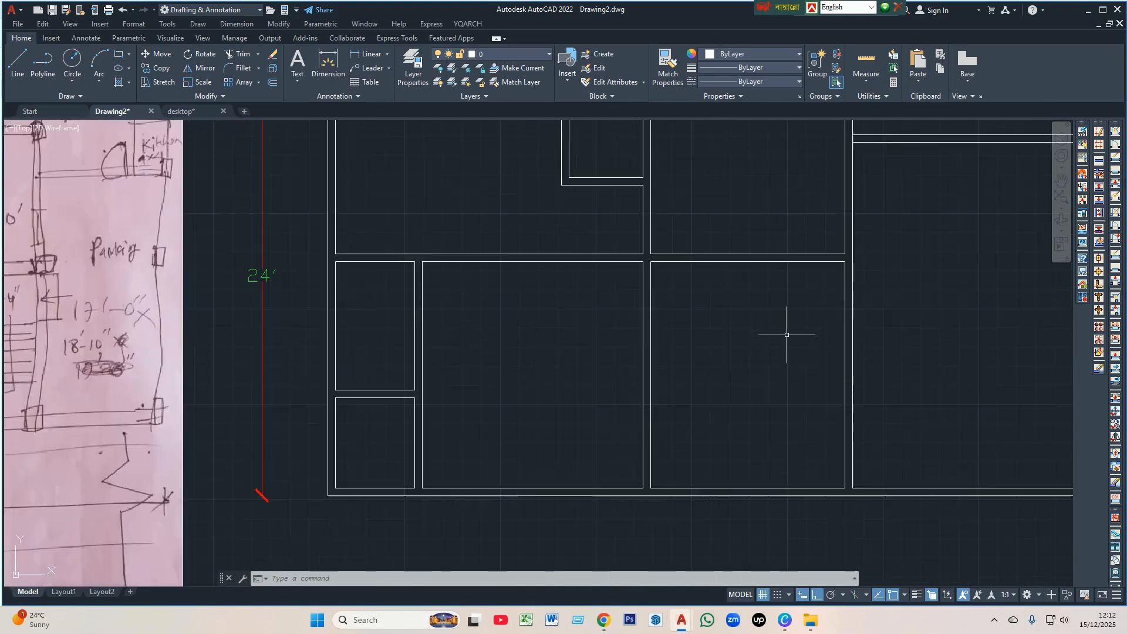
scroll(676, 340, "down", 2)
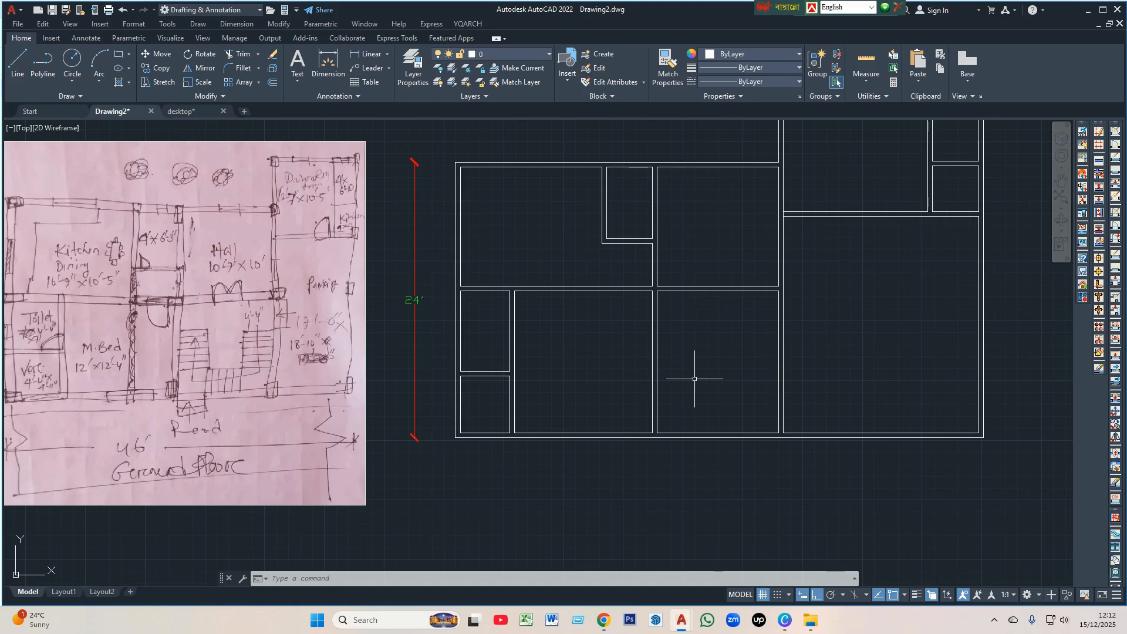
- Add a linear dimension across the clear inner width of the stair room below the hall
type("dli")
key("Return")
scroll(674, 365, "up", 3)
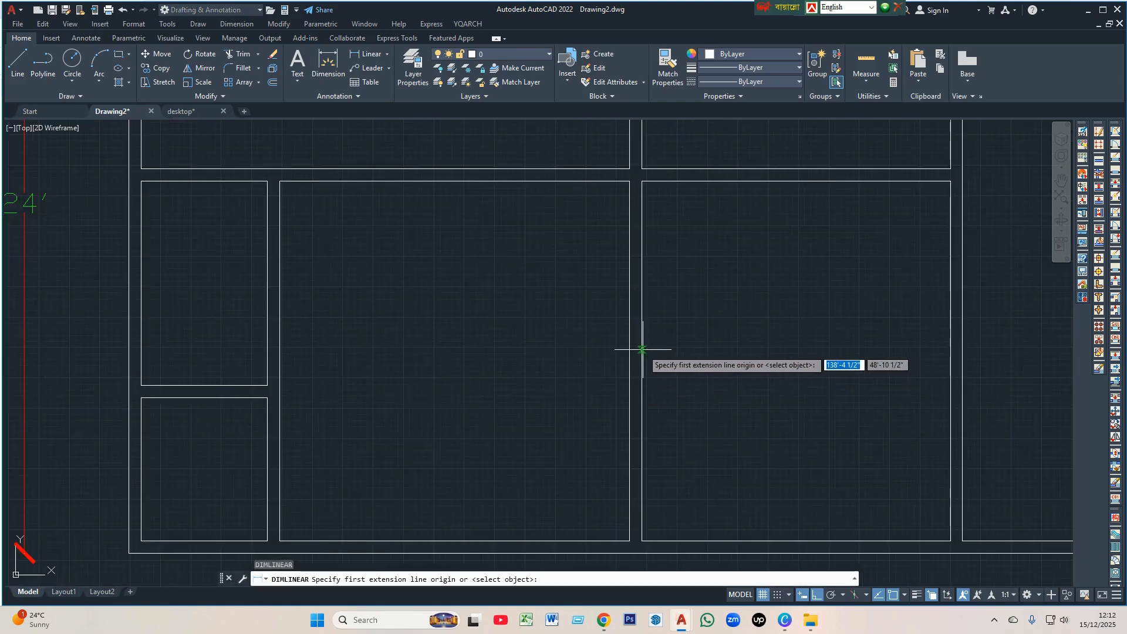
left_click(657, 357)
left_click(950, 349)
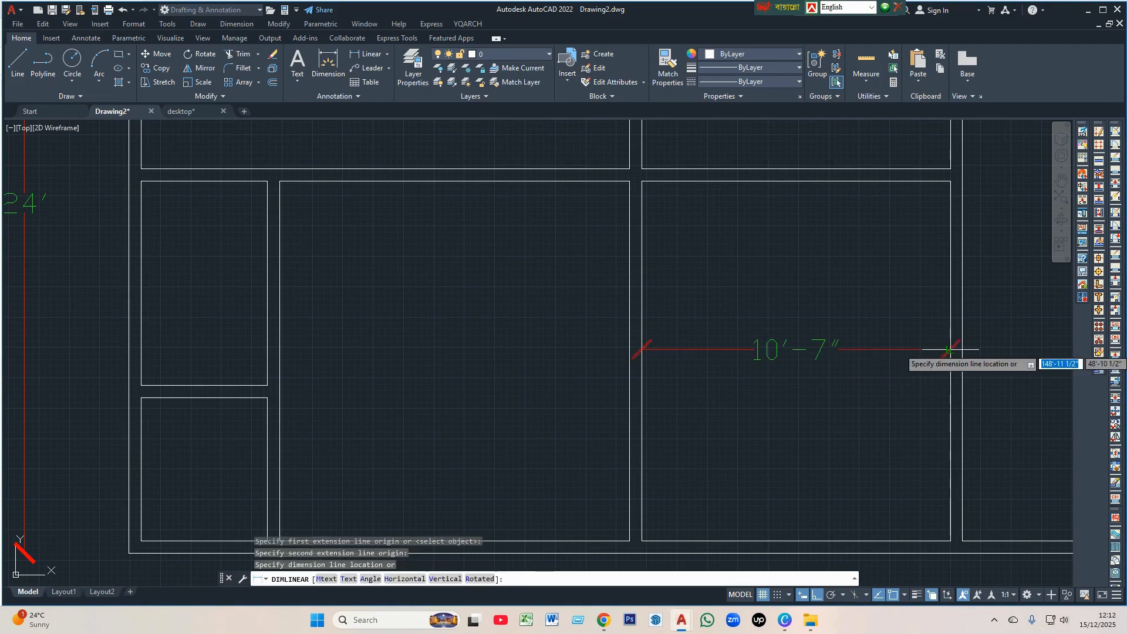
left_click(947, 348)
scroll(551, 339, "down", 3)
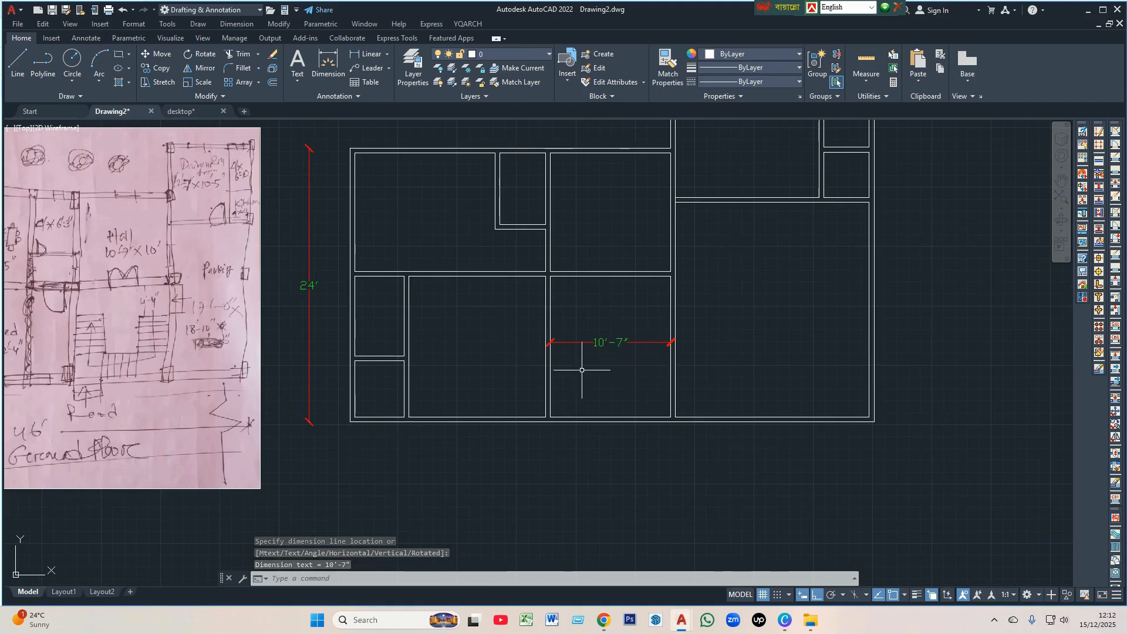
- Erase the width dimension from the stair room
scroll(556, 359, "up", 2)
left_click(618, 364)
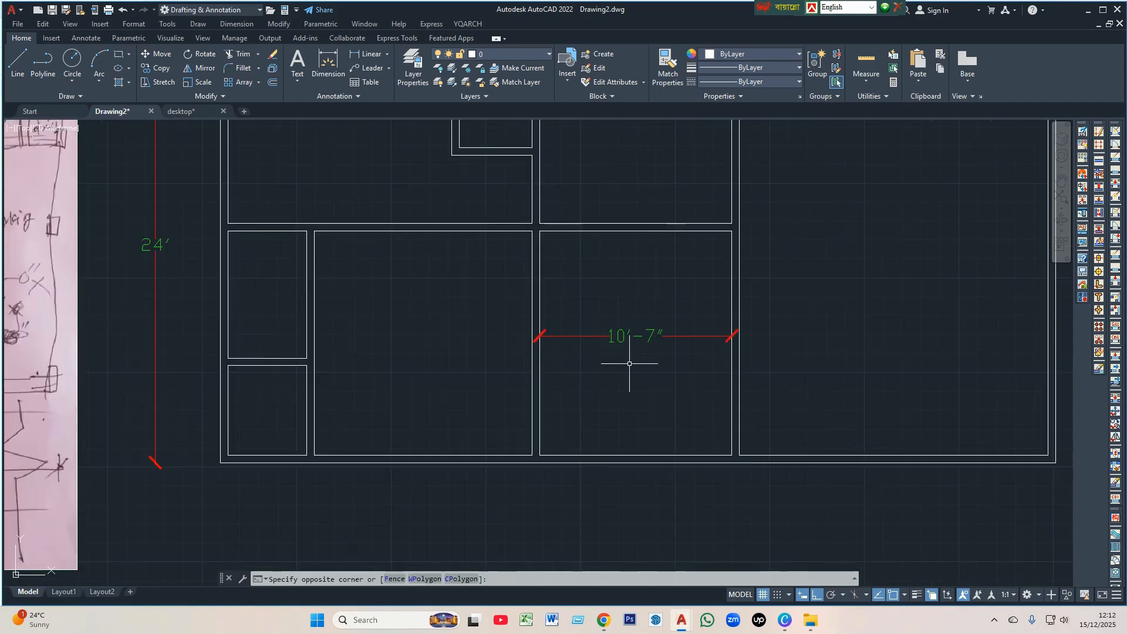
left_click(592, 307)
key("Delete")
scroll(594, 309, "down", 4)
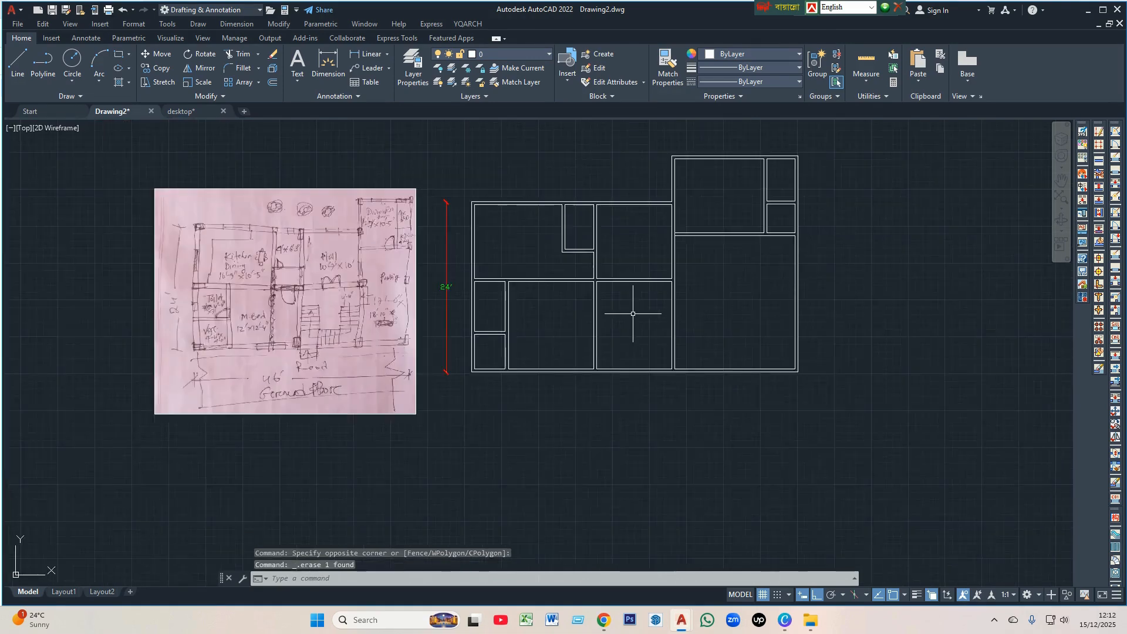
- Offset the stair room's right and left inner wall lines 3' into the room for the flight widths
scroll(635, 322, "up", 2)
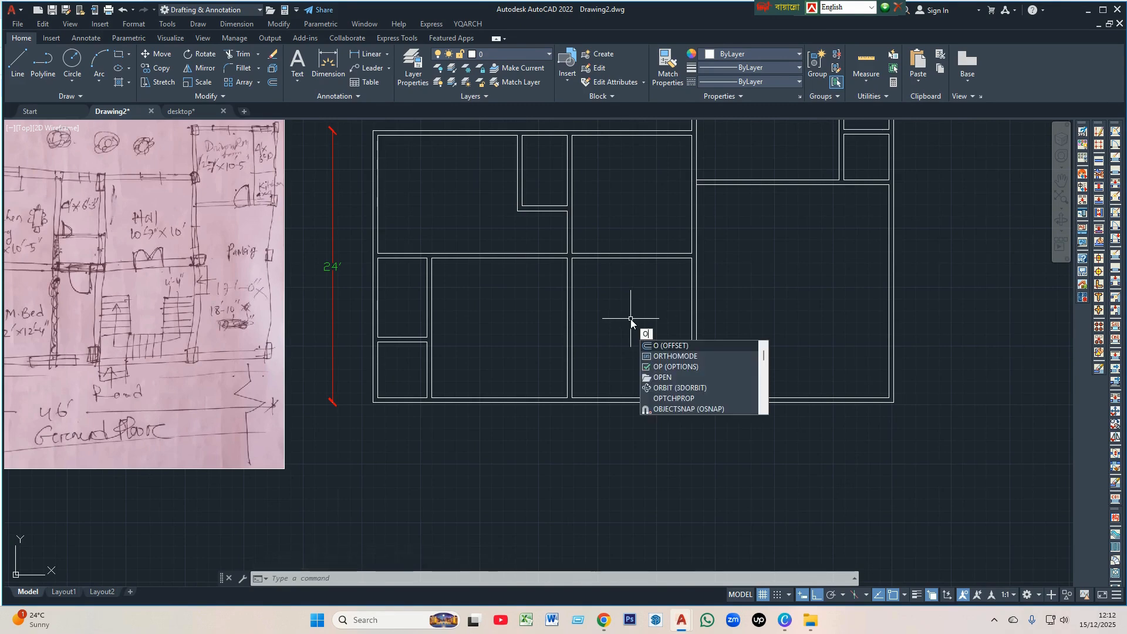
key("Return")
scroll(654, 340, "up", 2)
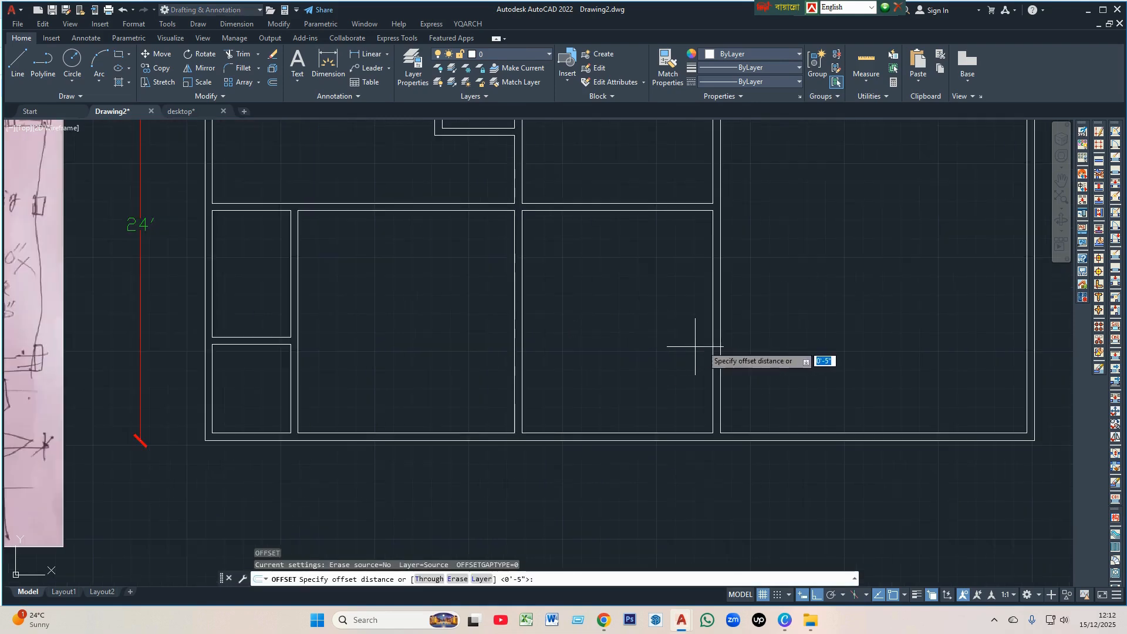
left_click(712, 342)
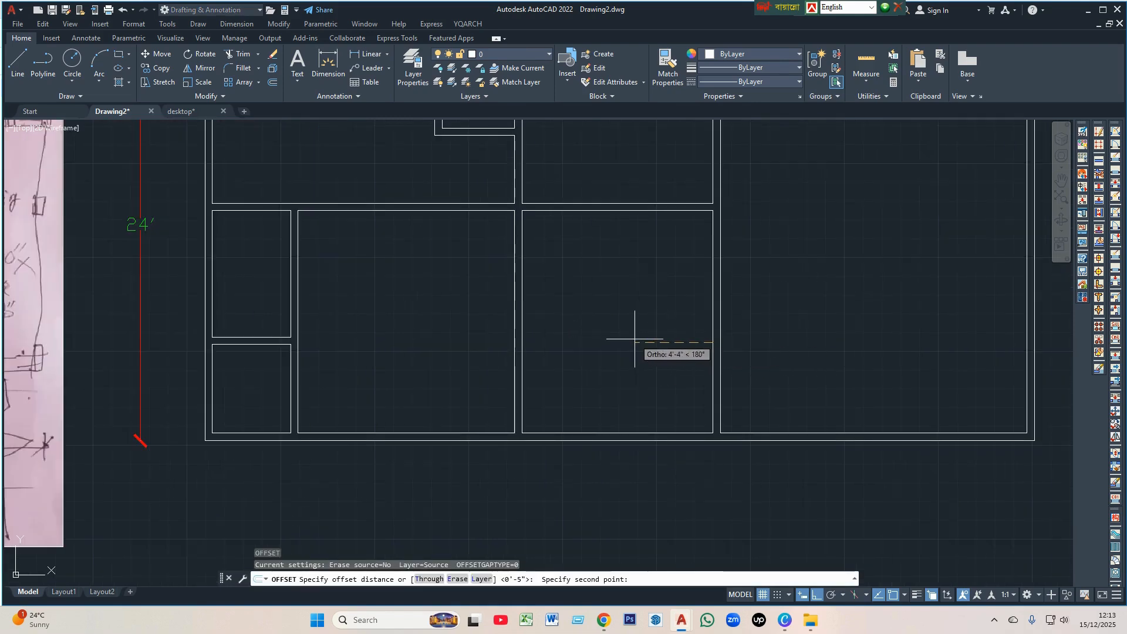
type("3'")
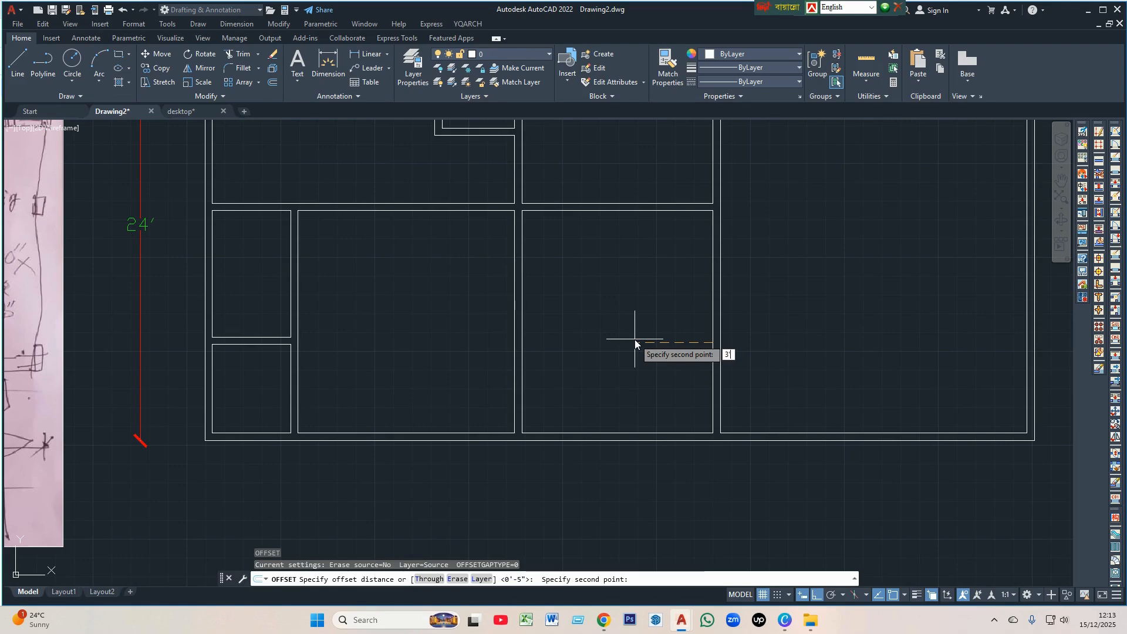
key("Return")
left_click(711, 345)
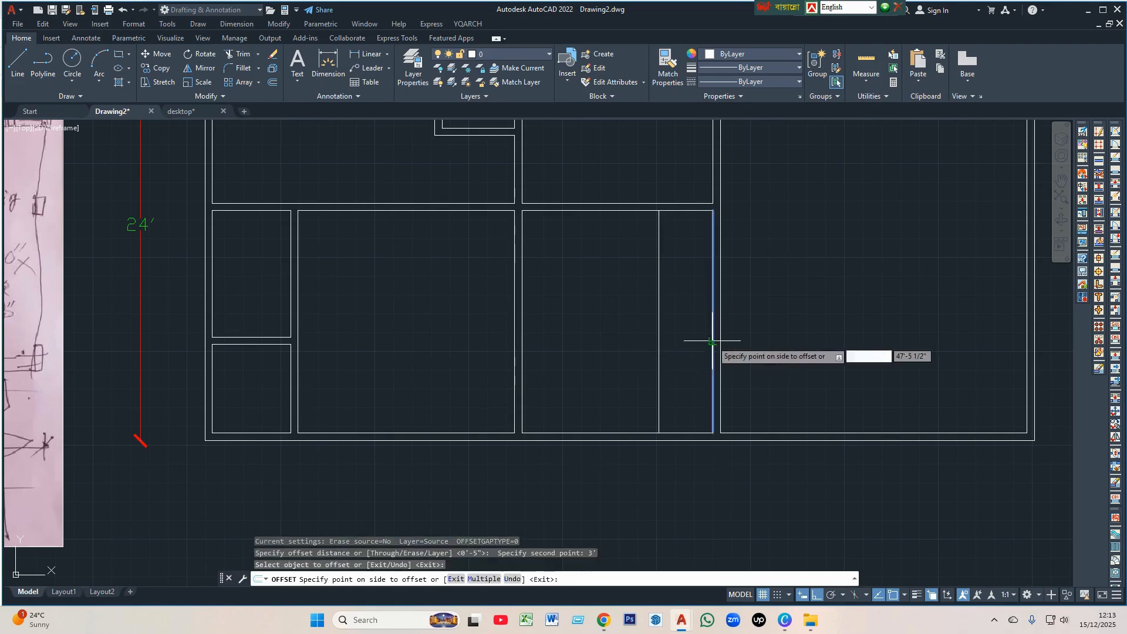
left_click(643, 342)
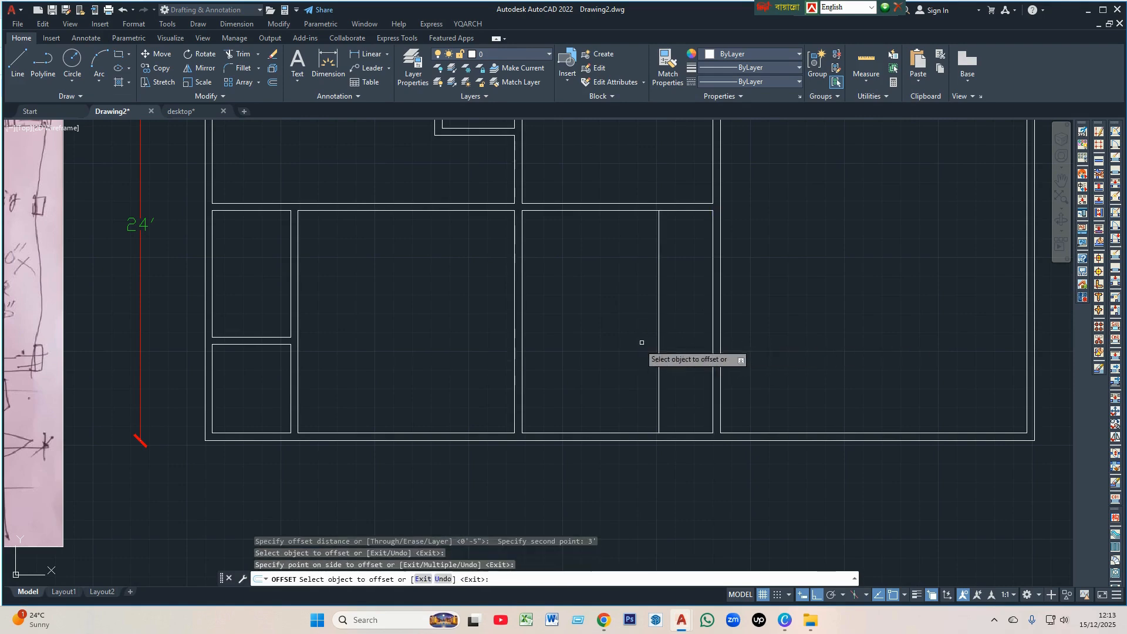
left_click(523, 332)
left_click(569, 330)
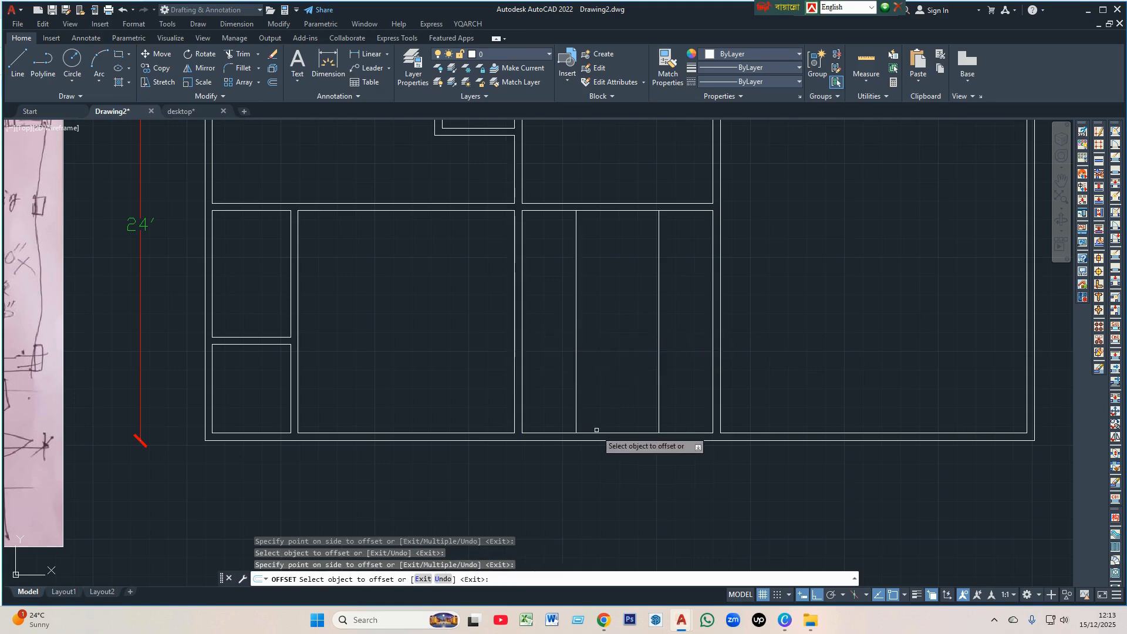
- Offset the stair room's bottom inner wall line 3' upward into the room
left_click(597, 433)
left_click(594, 350)
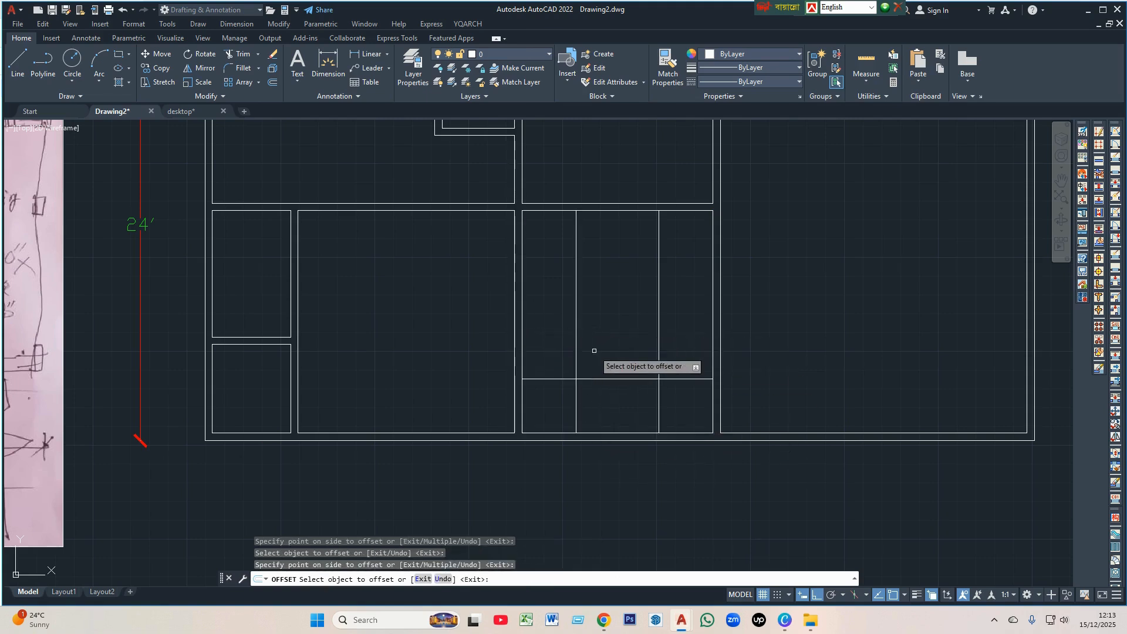
key("Escape")
- Examine the flights, treads and start of the U-shaped staircase on the hand sketch against the plan
scroll(595, 351, "down", 5)
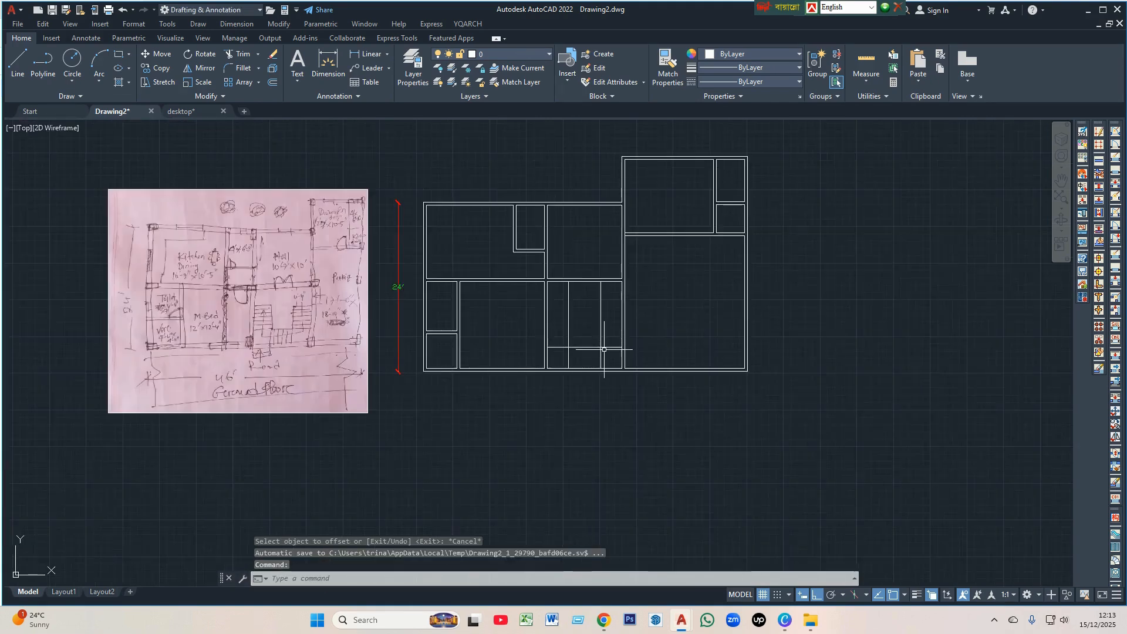
scroll(596, 351, "up", 5)
scroll(596, 351, "up", 2)
scroll(586, 345, "down", 8)
scroll(268, 296, "up", 3)
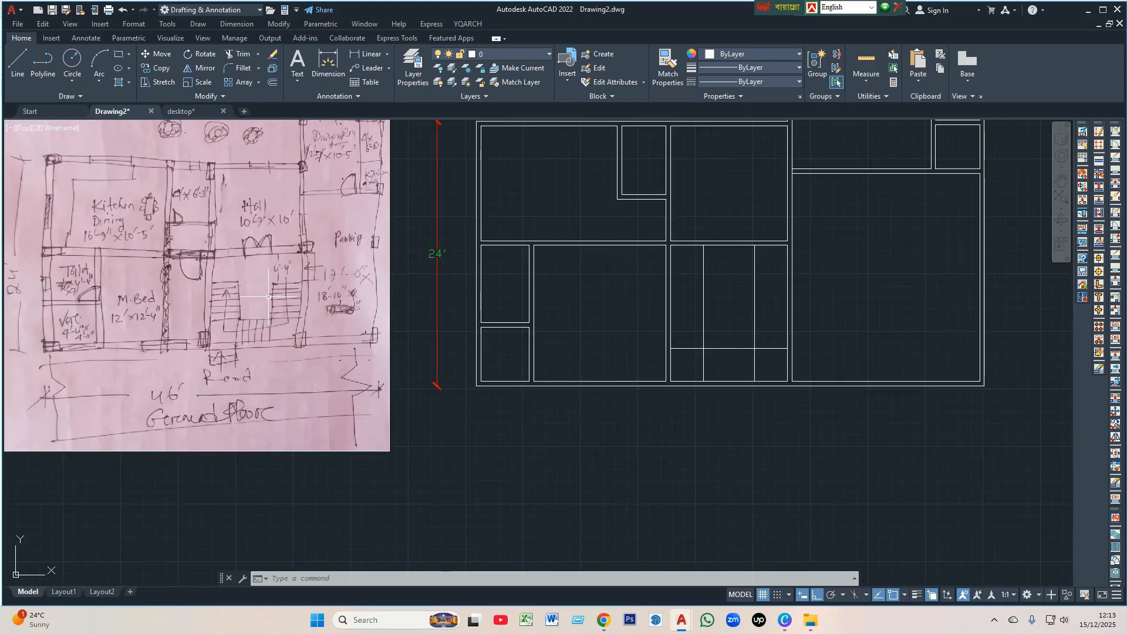
scroll(273, 312, "up", 4)
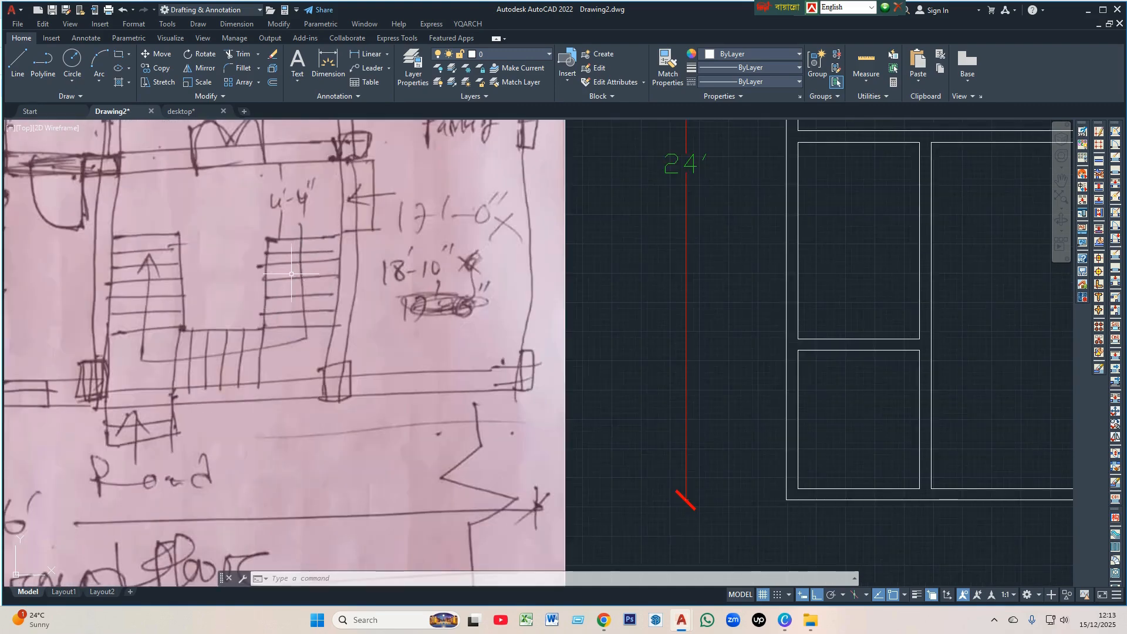
scroll(208, 317, "down", 4)
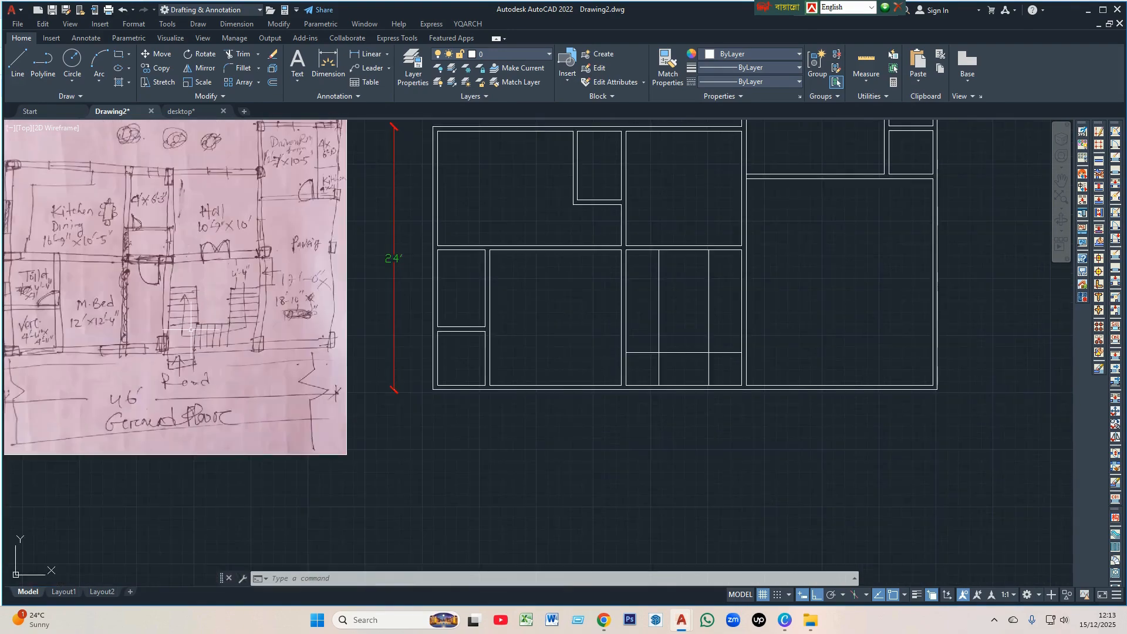
scroll(714, 358, "up", 5)
scroll(584, 335, "down", 3)
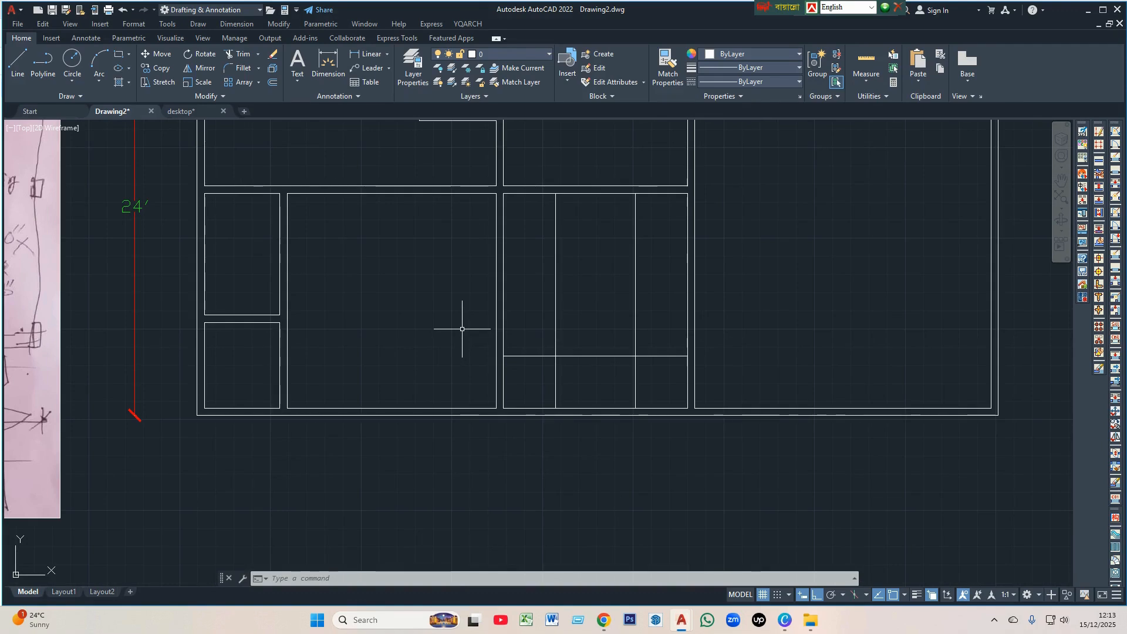
- Offset the landing line in the stair room upward six times at 10" spacing for the side flights' treads
key("Return")
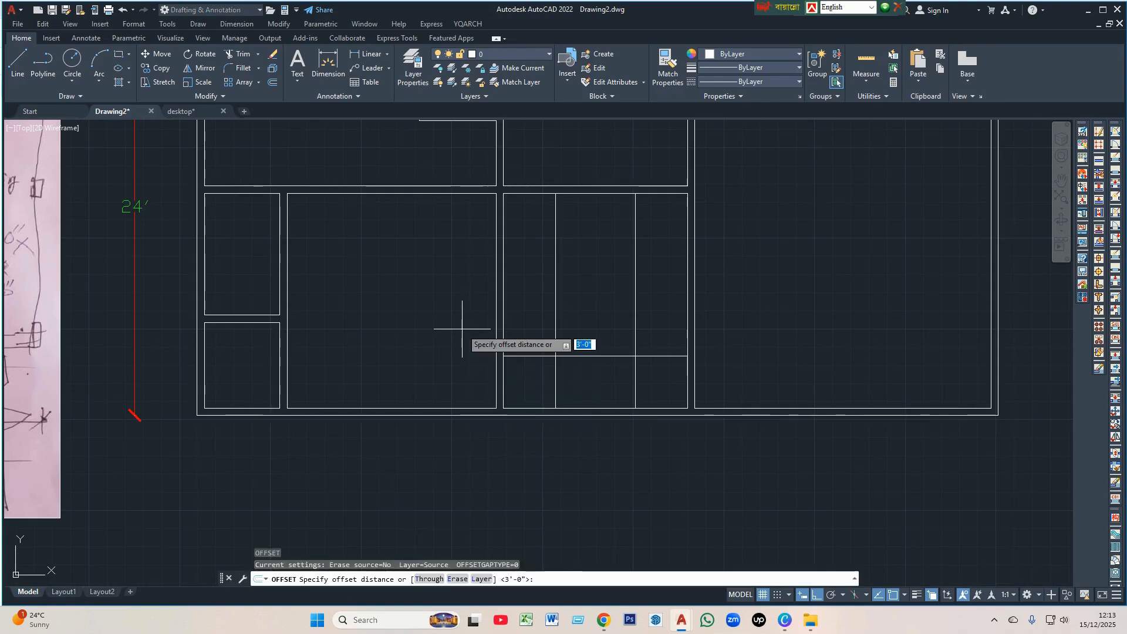
type("10")
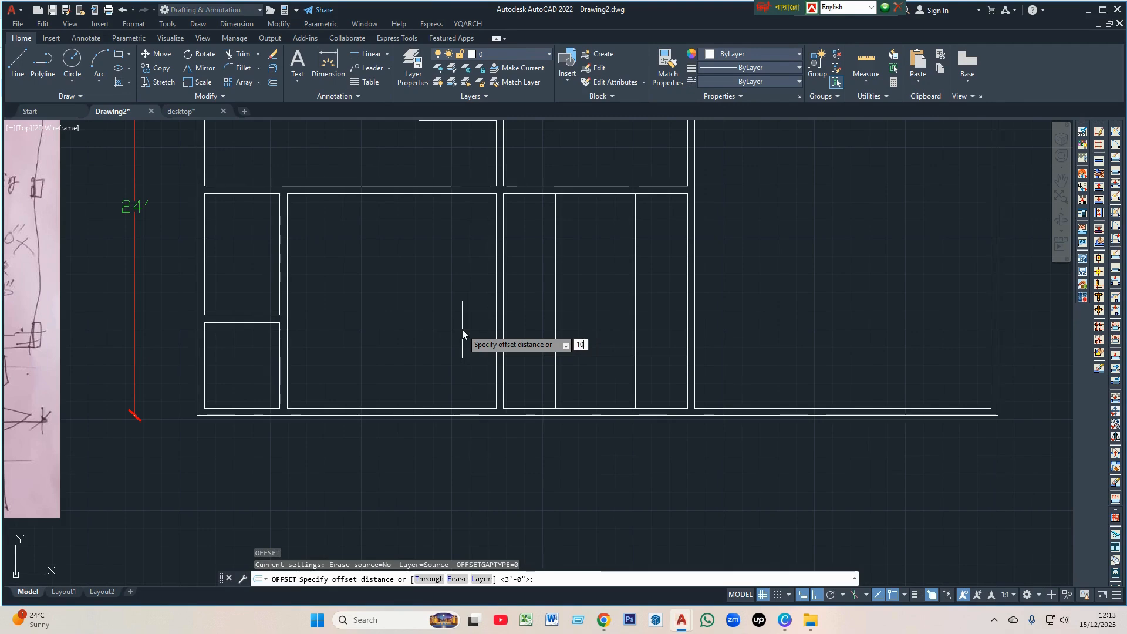
type("\"")
key("Return")
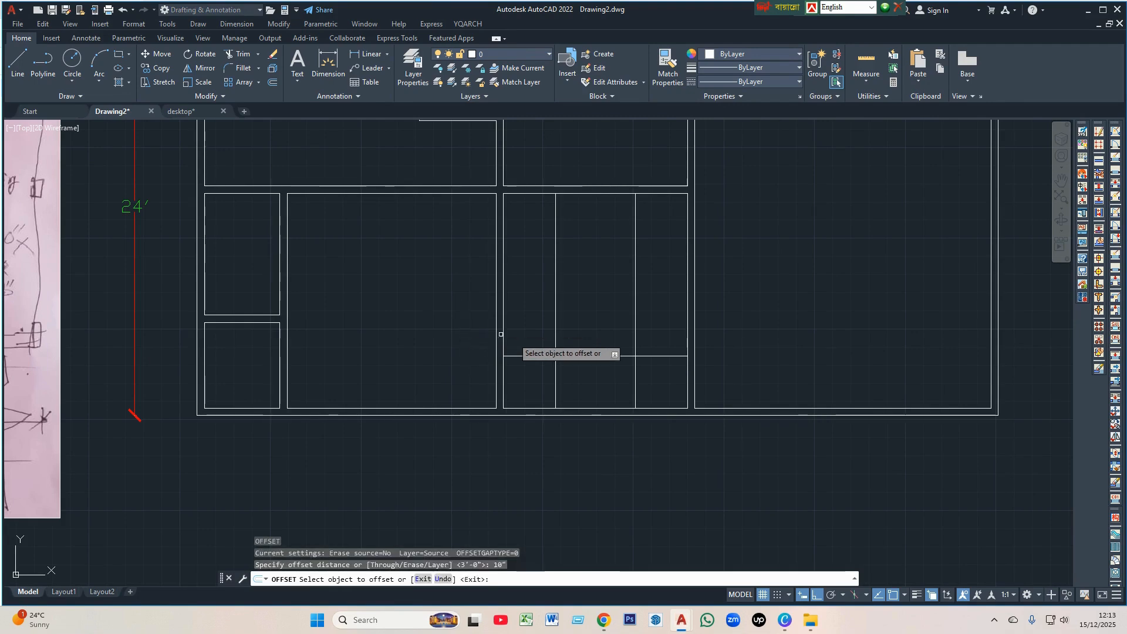
left_click(670, 356)
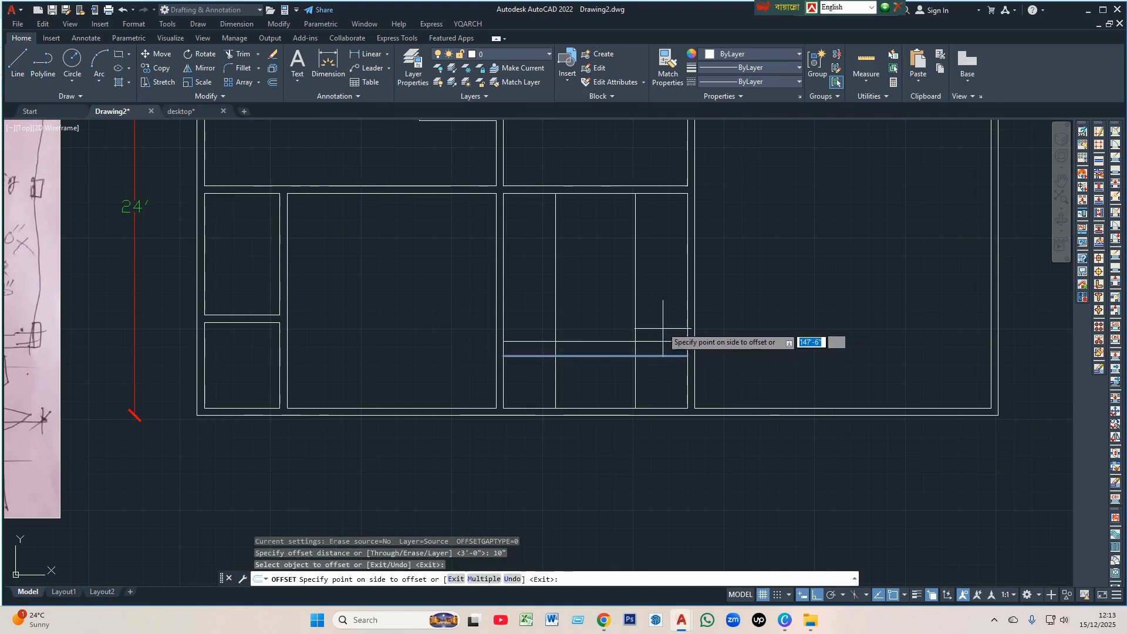
left_click(663, 329)
left_click(662, 342)
left_click(663, 314)
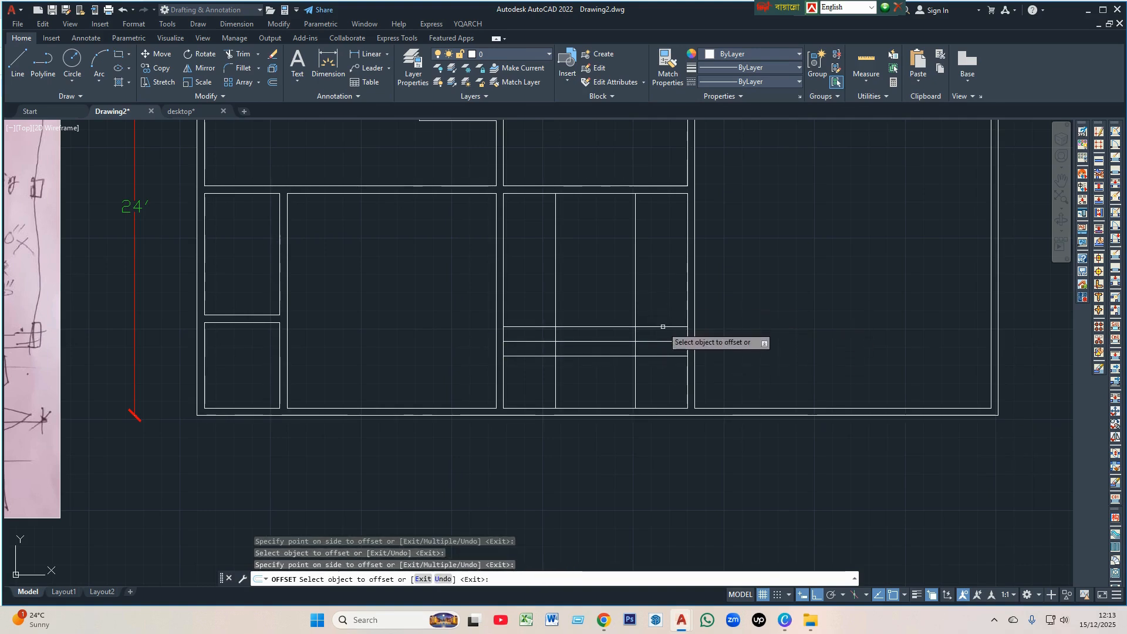
left_click(662, 327)
left_click(661, 317)
left_click(658, 312)
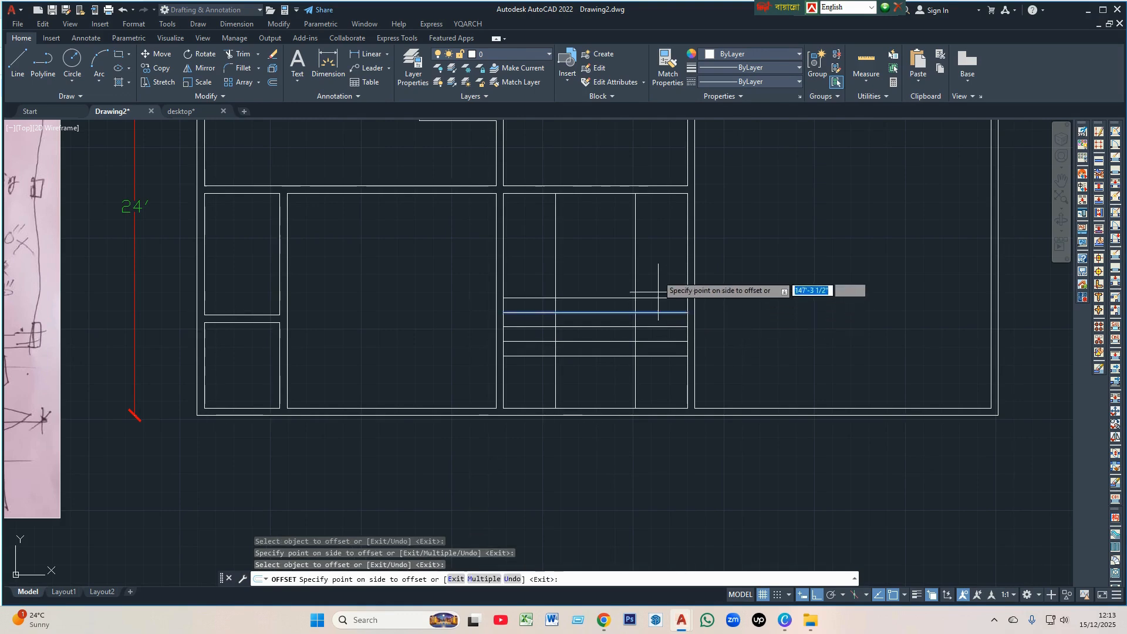
left_click(658, 292)
left_click(658, 298)
left_click(658, 287)
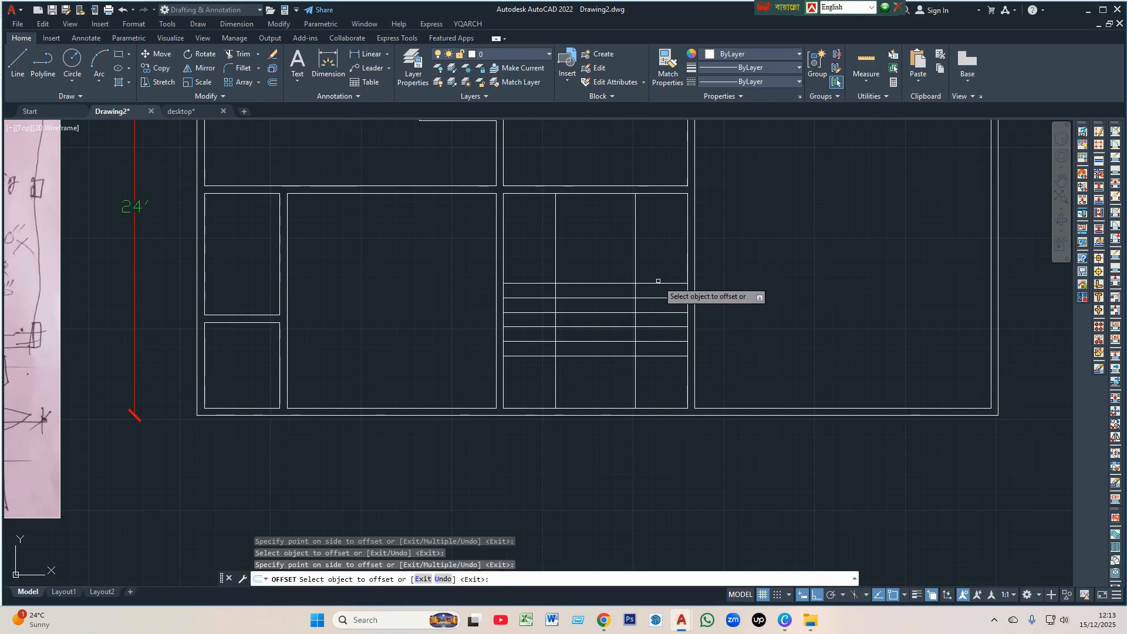
left_click(657, 284)
left_click(658, 265)
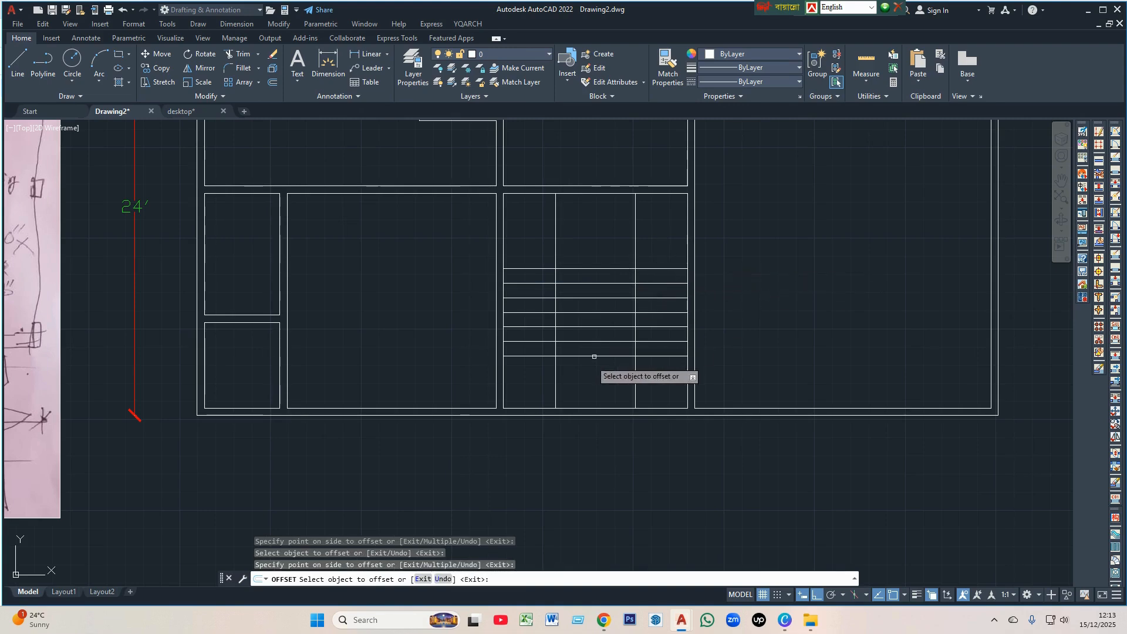
- Offset the stair's right flight line leftward five times at 10" spacing for the middle flight's treads
scroll(628, 355, "down", 6)
scroll(440, 346, "up", 5)
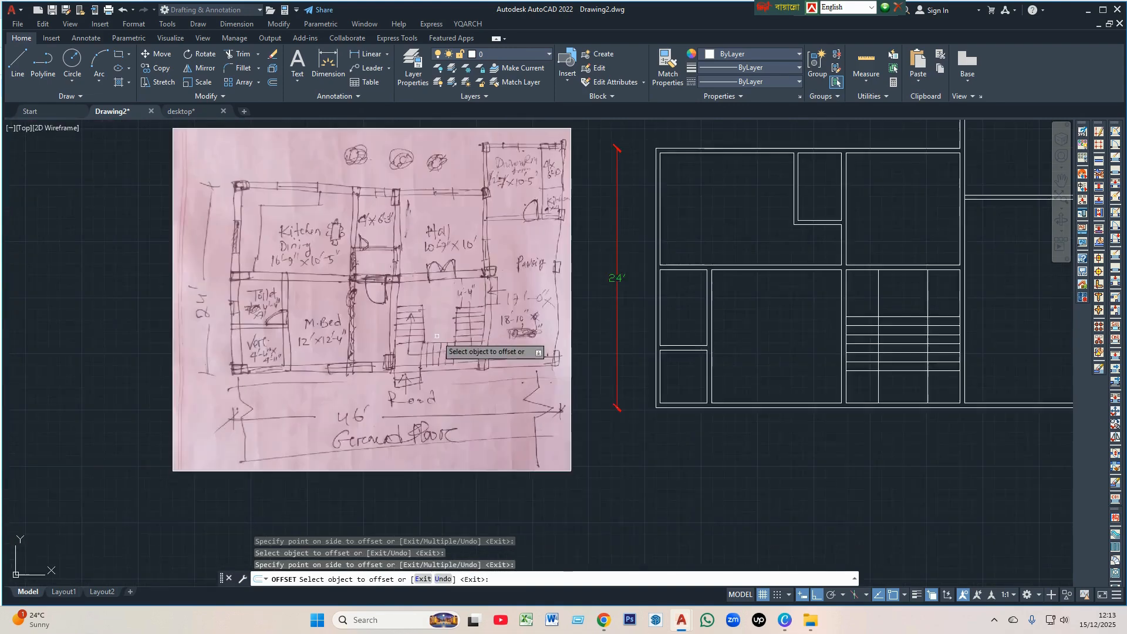
scroll(437, 336, "up", 4)
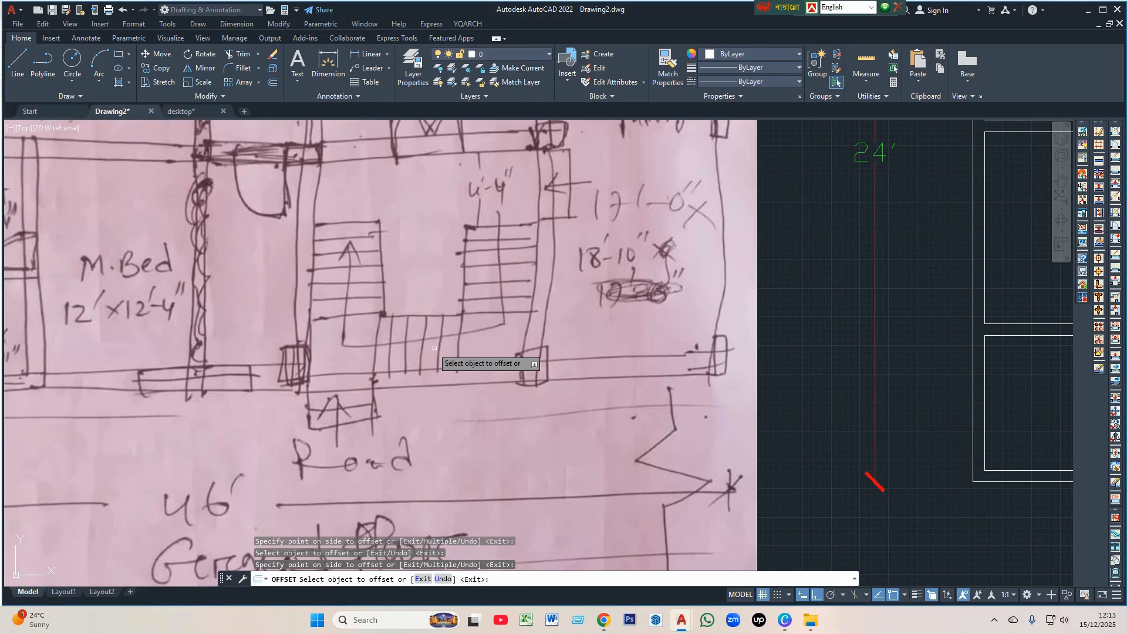
scroll(461, 352, "down", 4)
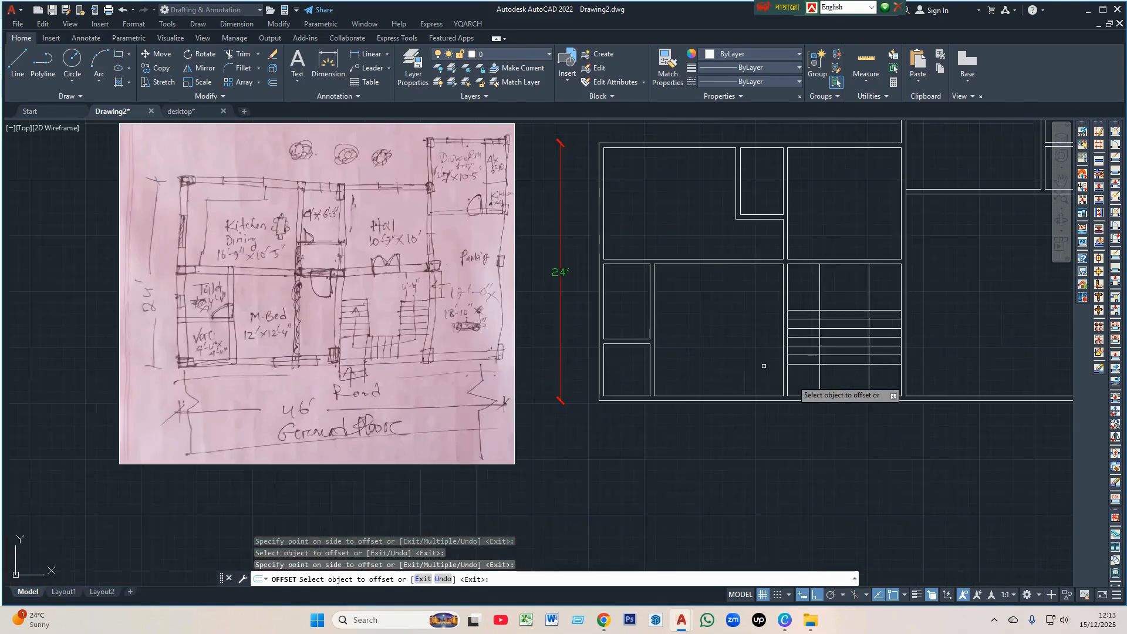
scroll(866, 370, "up", 2)
left_click(866, 370)
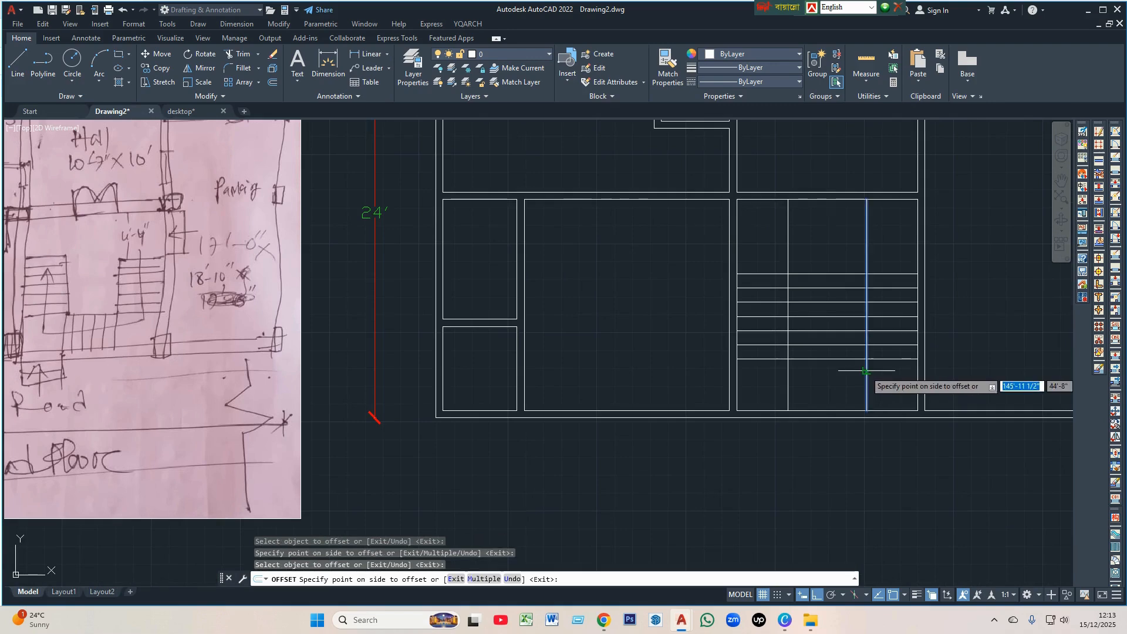
left_click(842, 377)
left_click(852, 375)
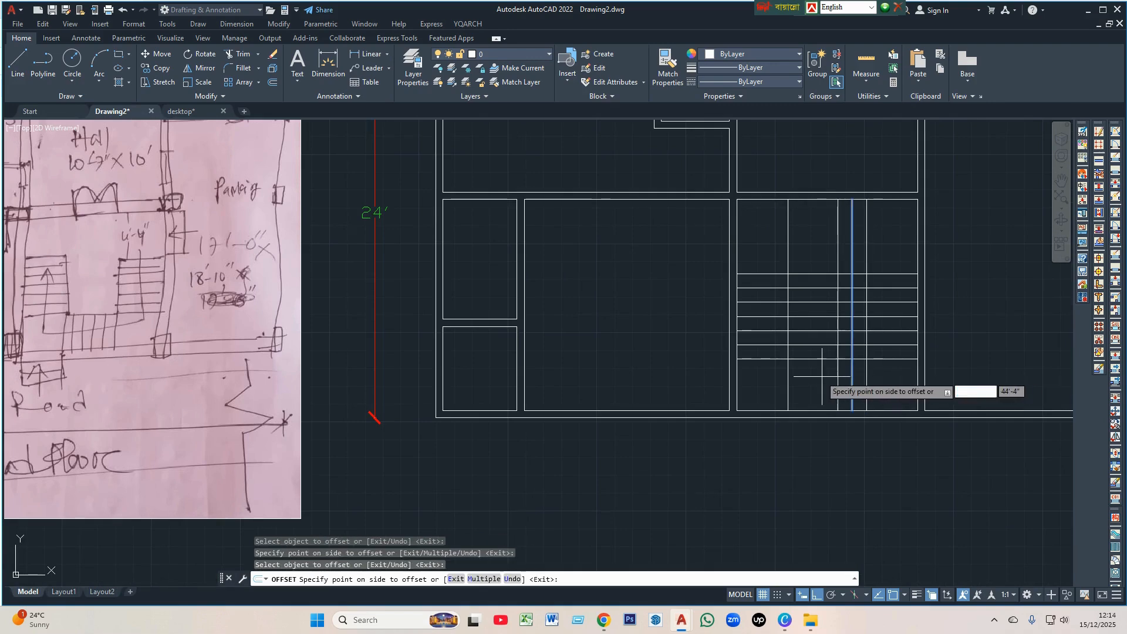
left_click(822, 376)
left_click(837, 376)
left_click(823, 377)
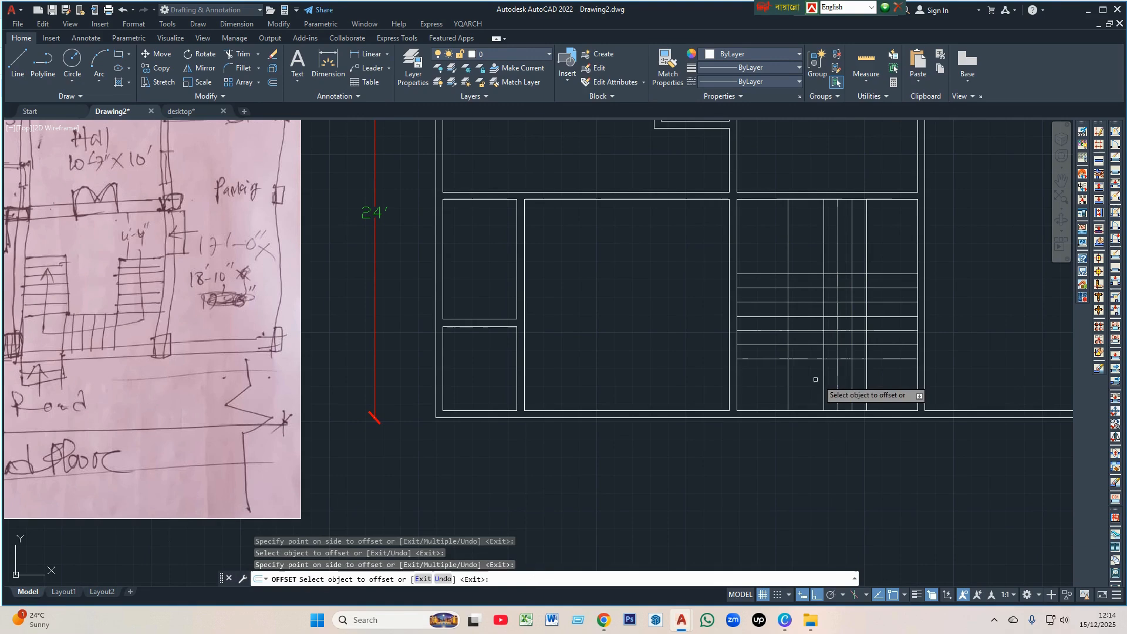
left_click(824, 378)
left_click(808, 378)
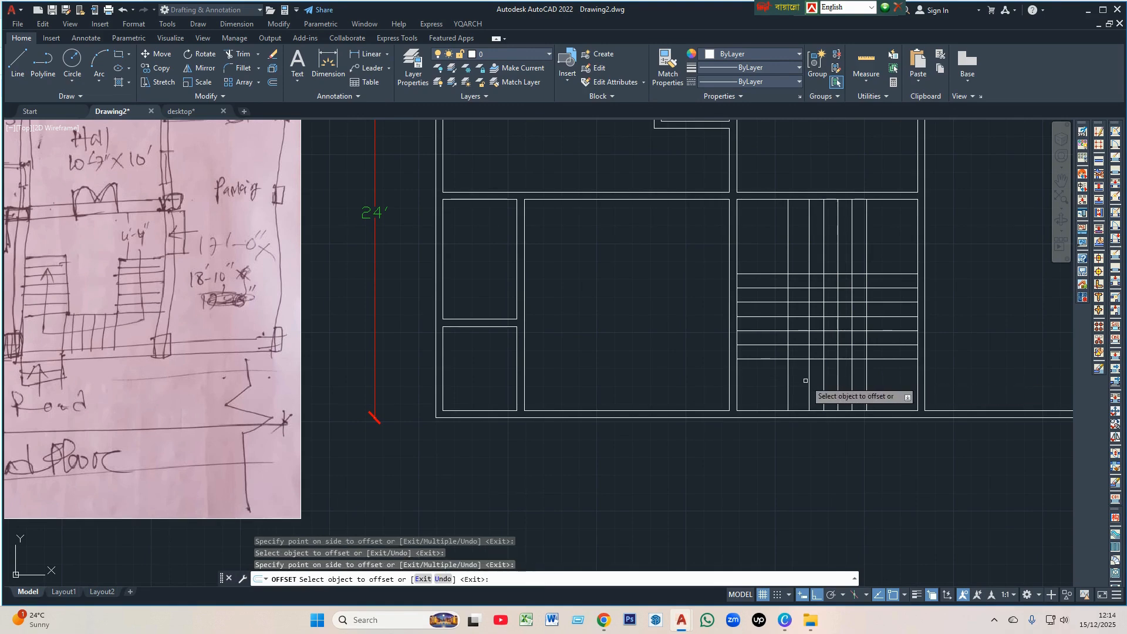
left_click(809, 379)
left_click(796, 380)
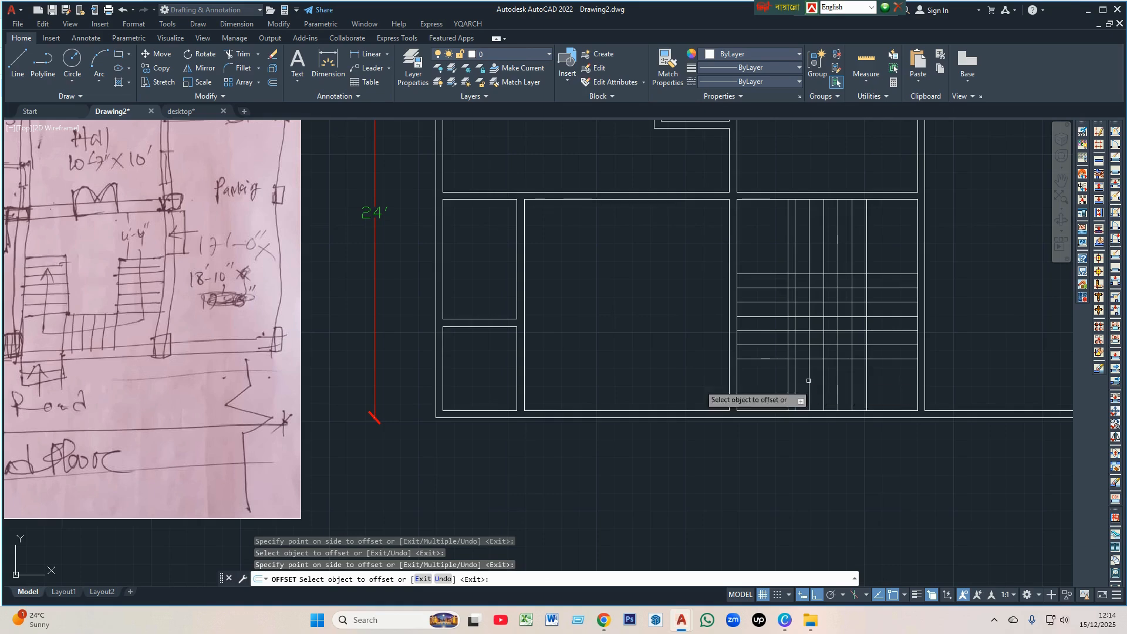
scroll(704, 385, "down", 2)
scroll(680, 397, "up", 4)
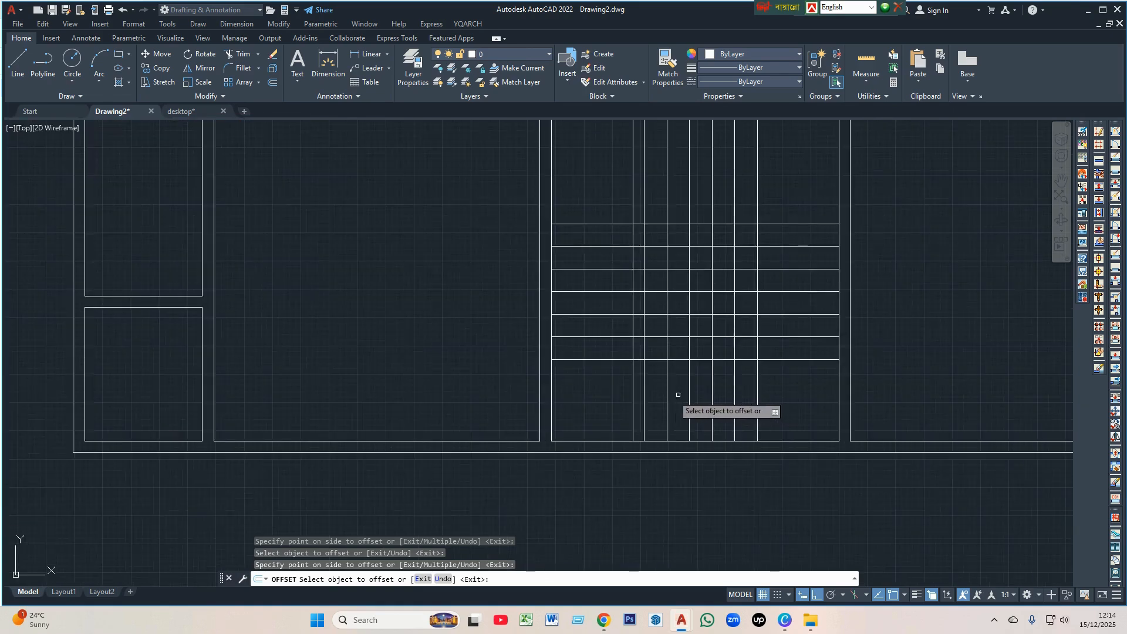
key("Escape")
- Measure the gap between the stair's left flight line and the nearest vertical tread line
scroll(636, 400, "up", 6)
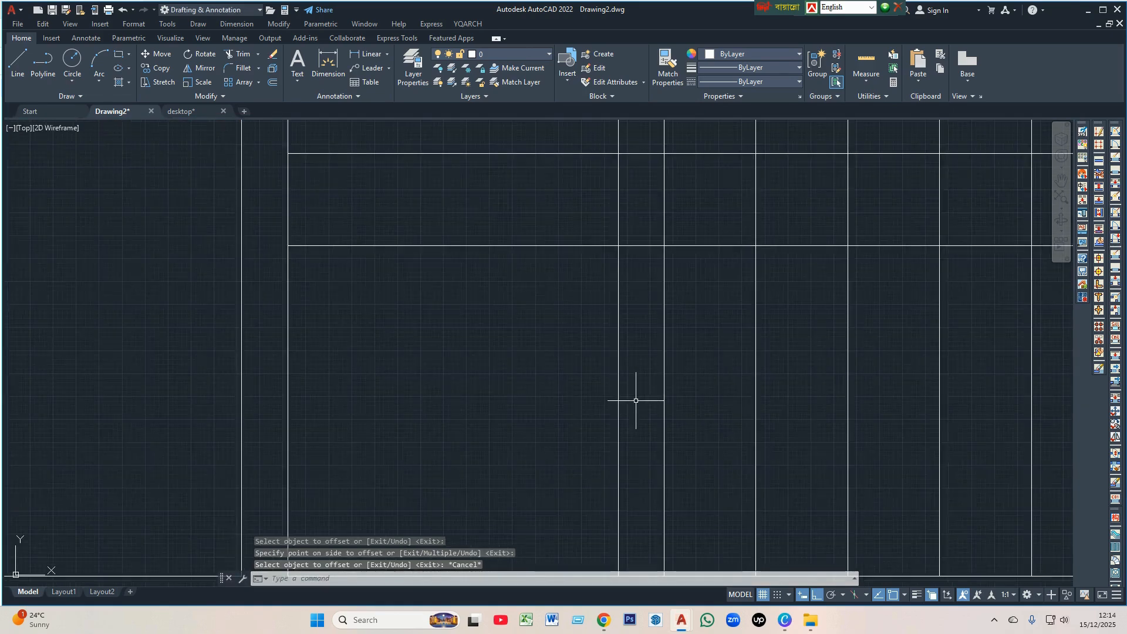
type("DIMLI")
key("Return")
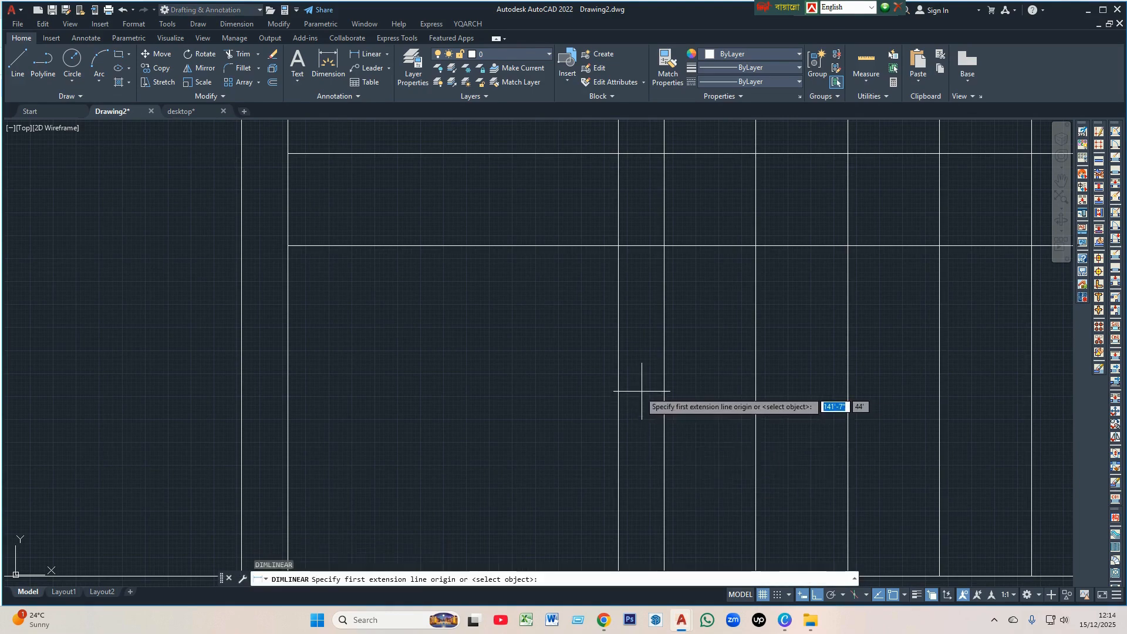
left_click(618, 395)
left_click(664, 395)
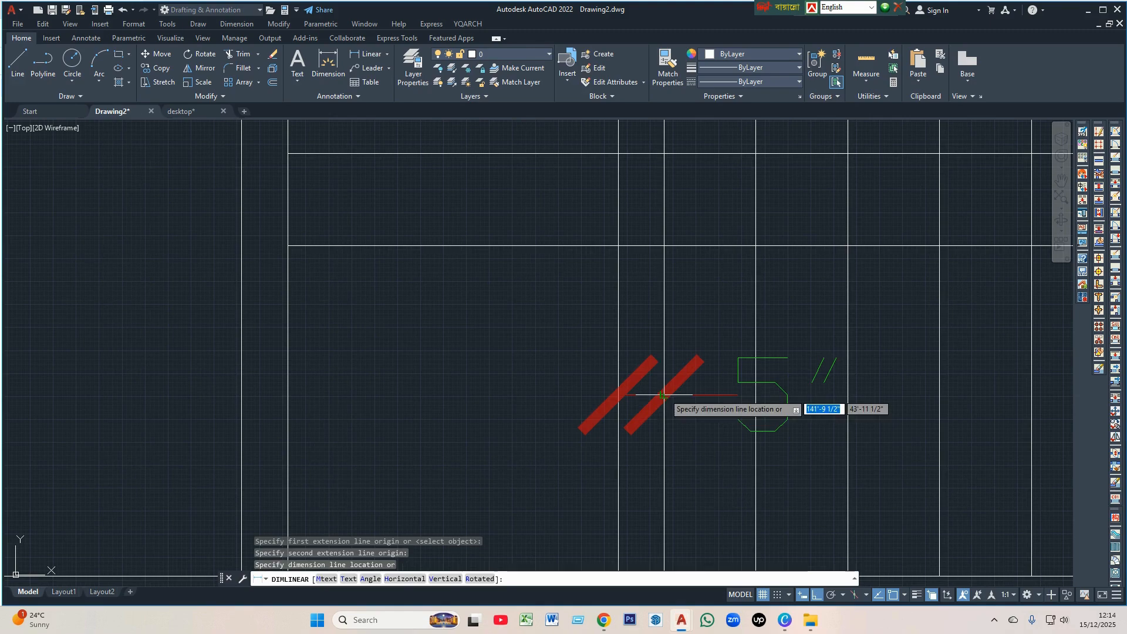
key("Escape")
scroll(652, 392, "down", 5)
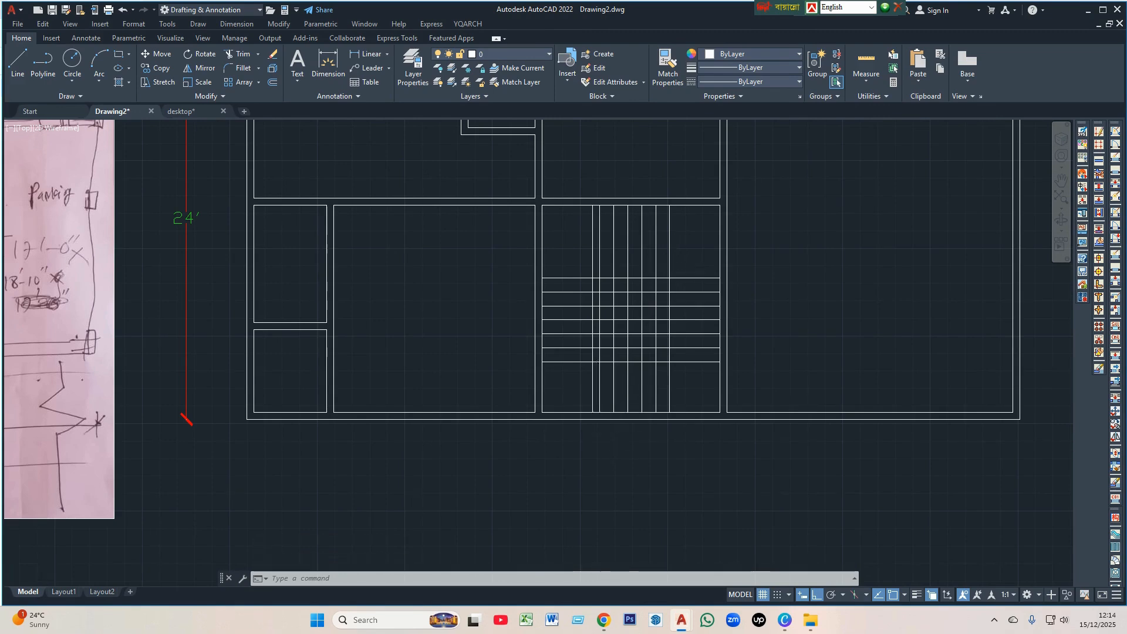
- Erase the five vertical tread lines between the stair's two flight lines
scroll(598, 386, "up", 2)
left_click(698, 386)
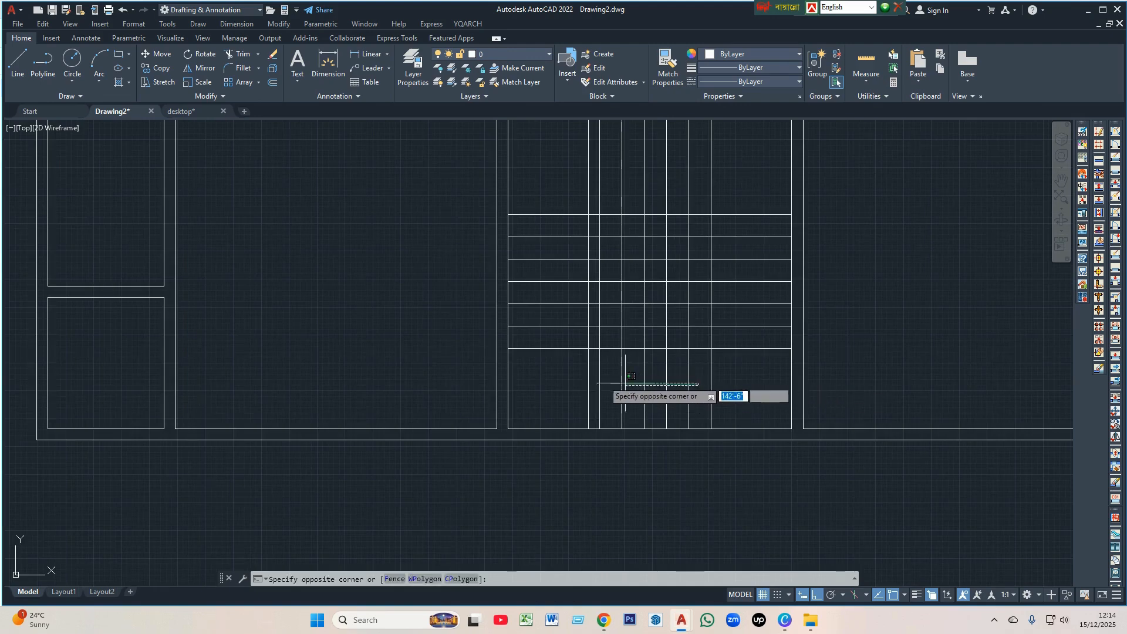
left_click(598, 379)
key("Delete")
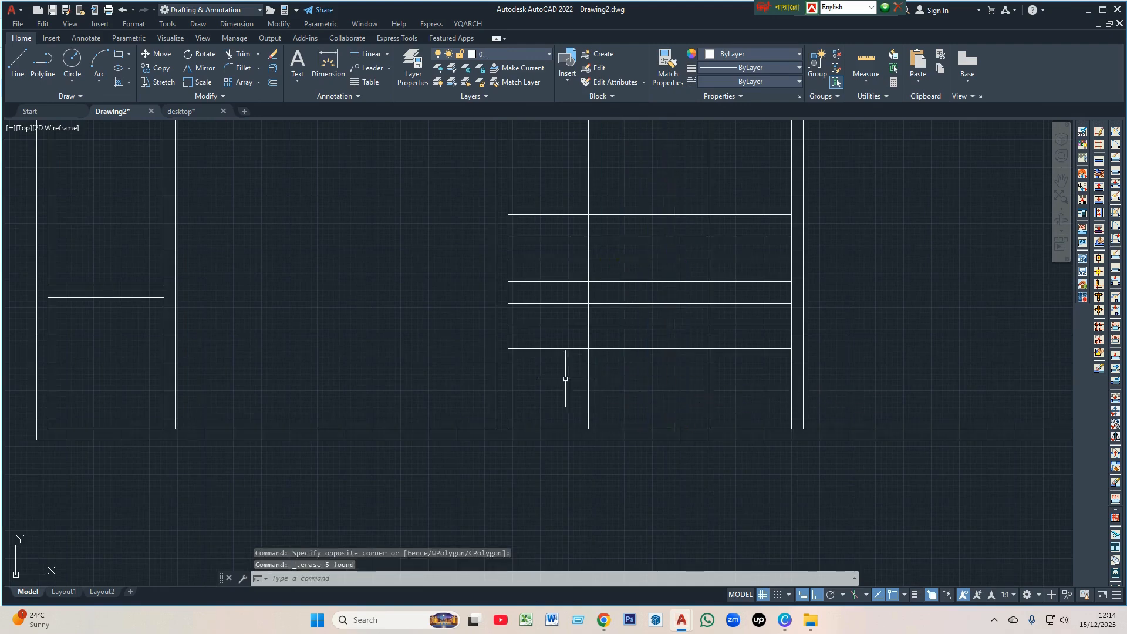
- Move the stair's right flight line 2.5" to the left
scroll(558, 372, "down", 3)
scroll(709, 307, "up", 2)
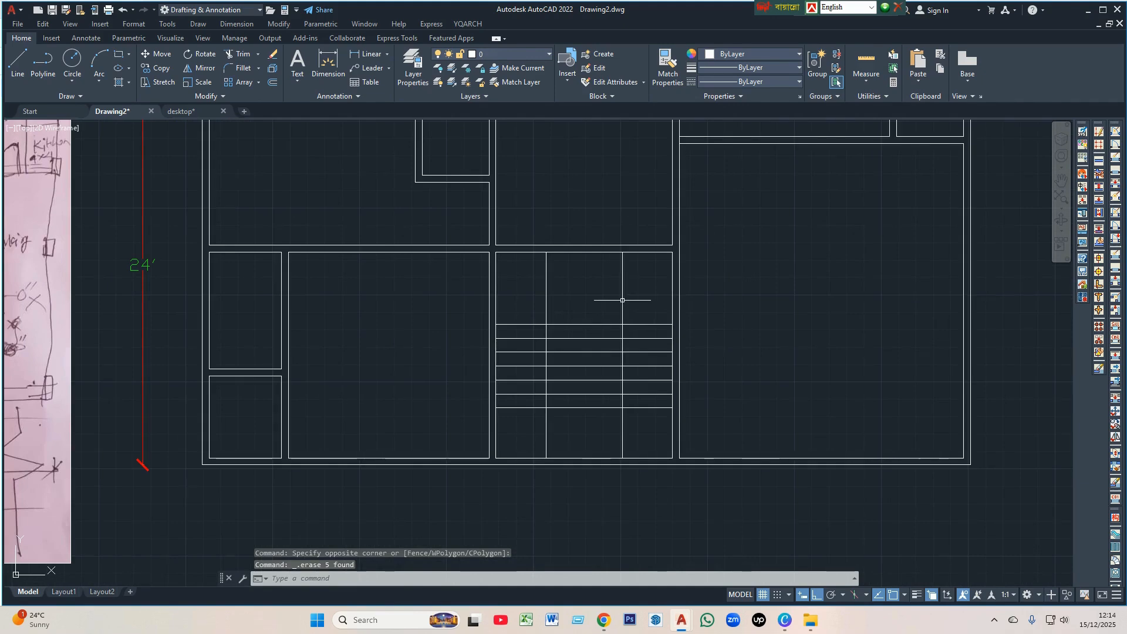
left_click(622, 300)
type("M")
key("Return")
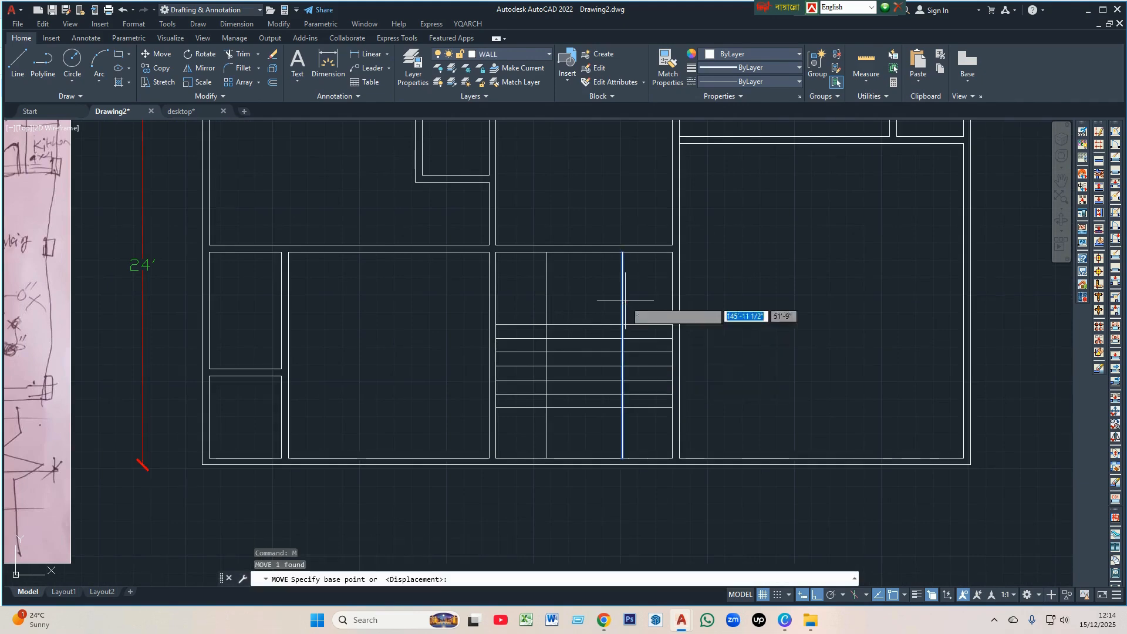
scroll(626, 452, "up", 2)
left_click(625, 466)
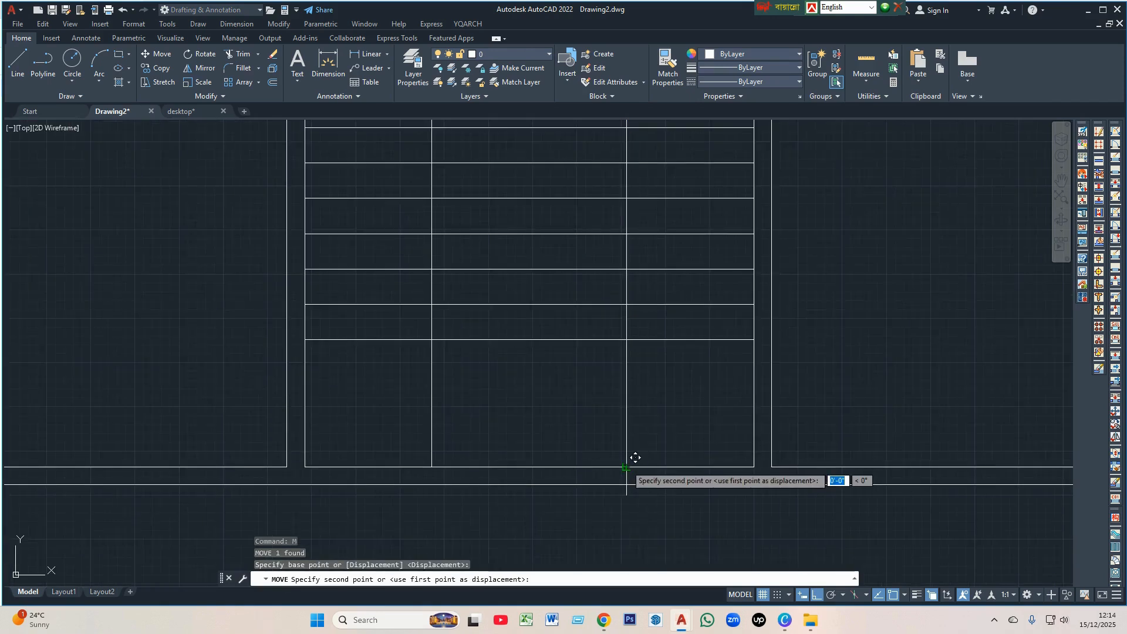
type("2.5")
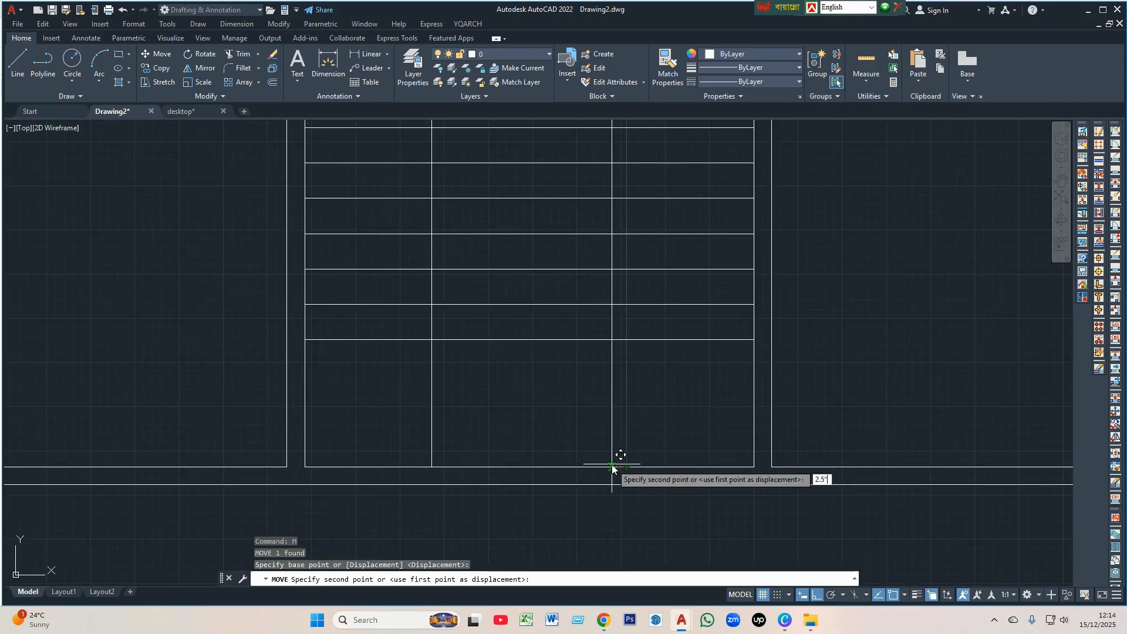
key("Return")
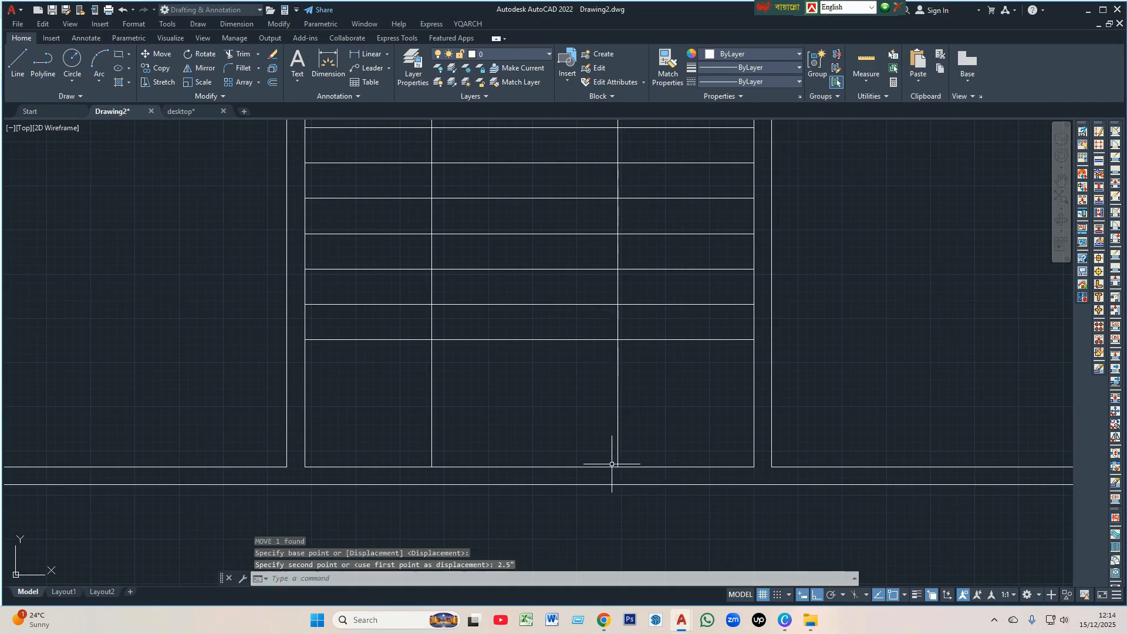
- Move the stair's left flight line 2.5" to the right
scroll(615, 461, "down", 5)
scroll(550, 438, "up", 2)
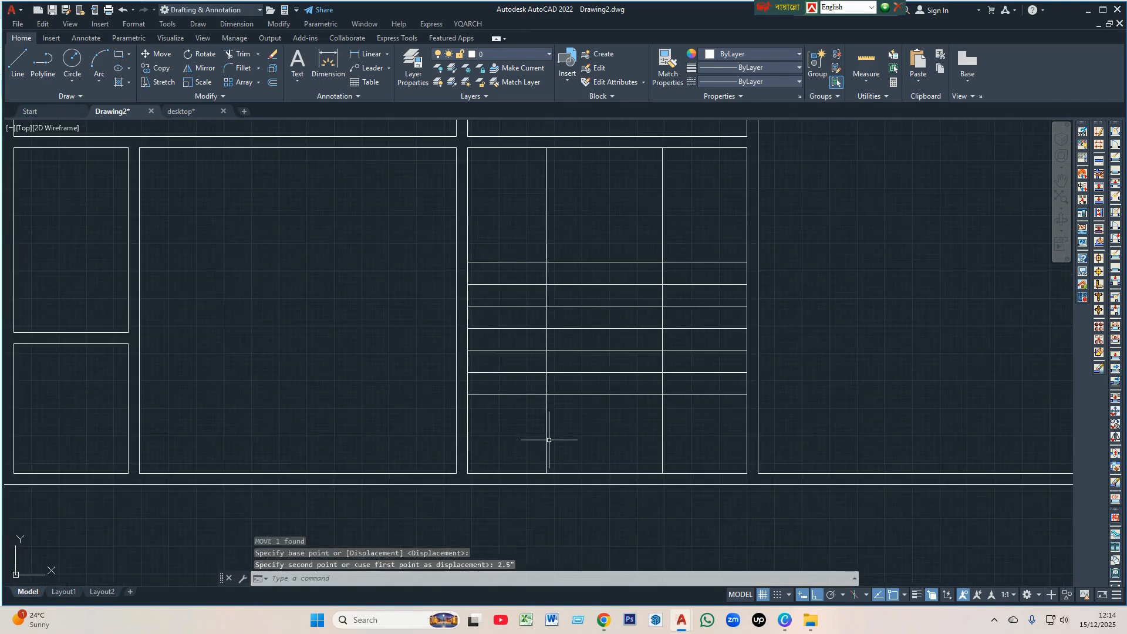
left_click(546, 436)
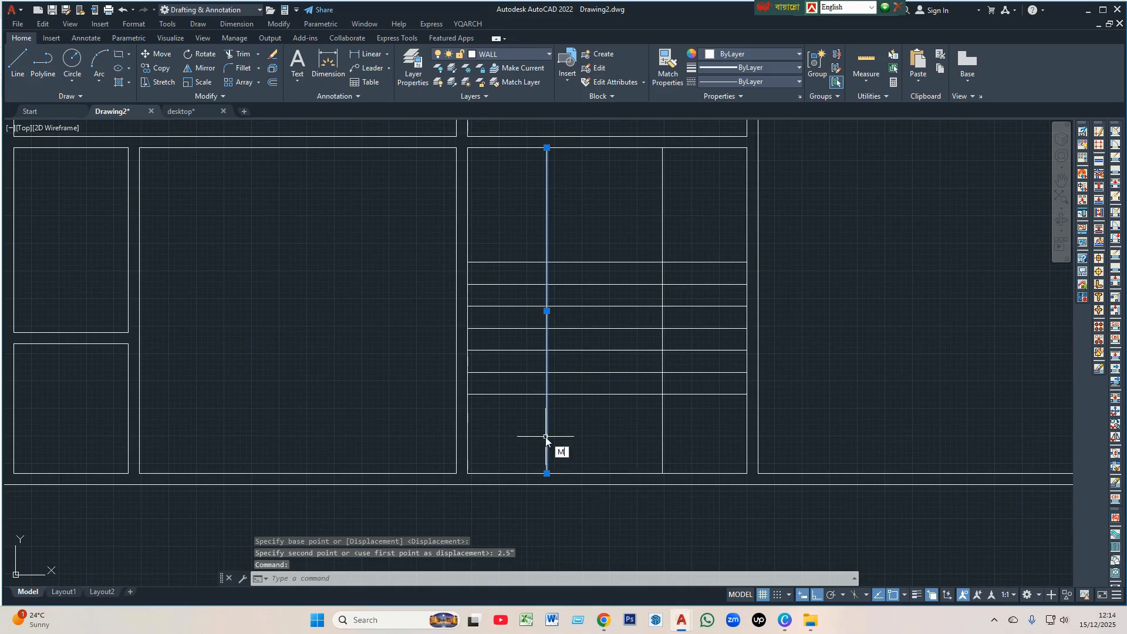
key("Return")
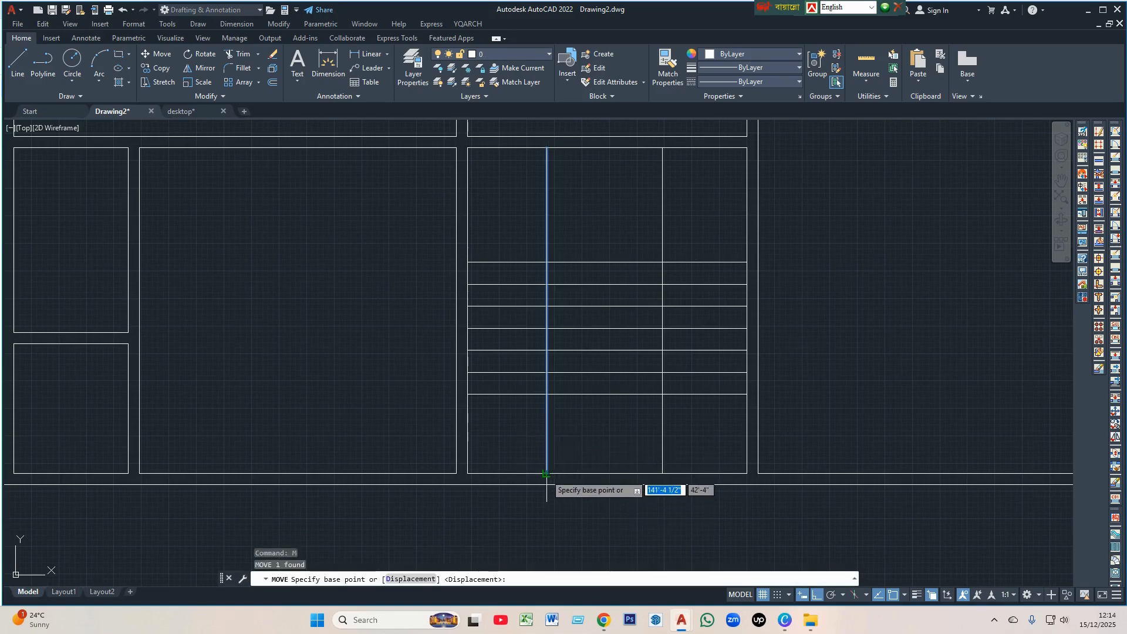
left_click(545, 473)
type("2.5\"")
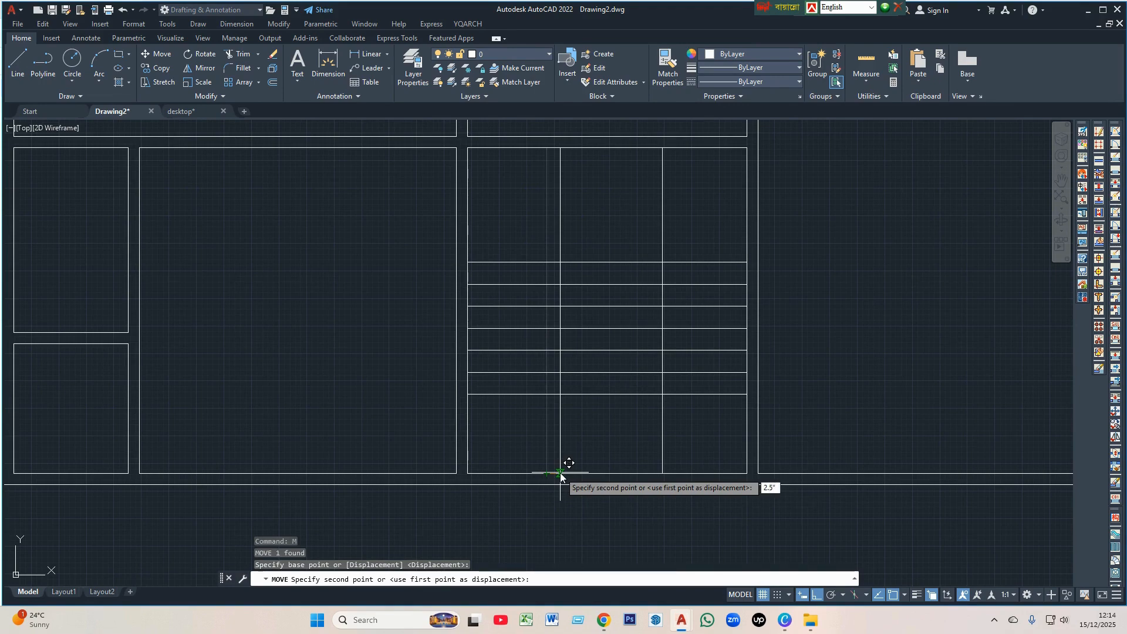
key("Return")
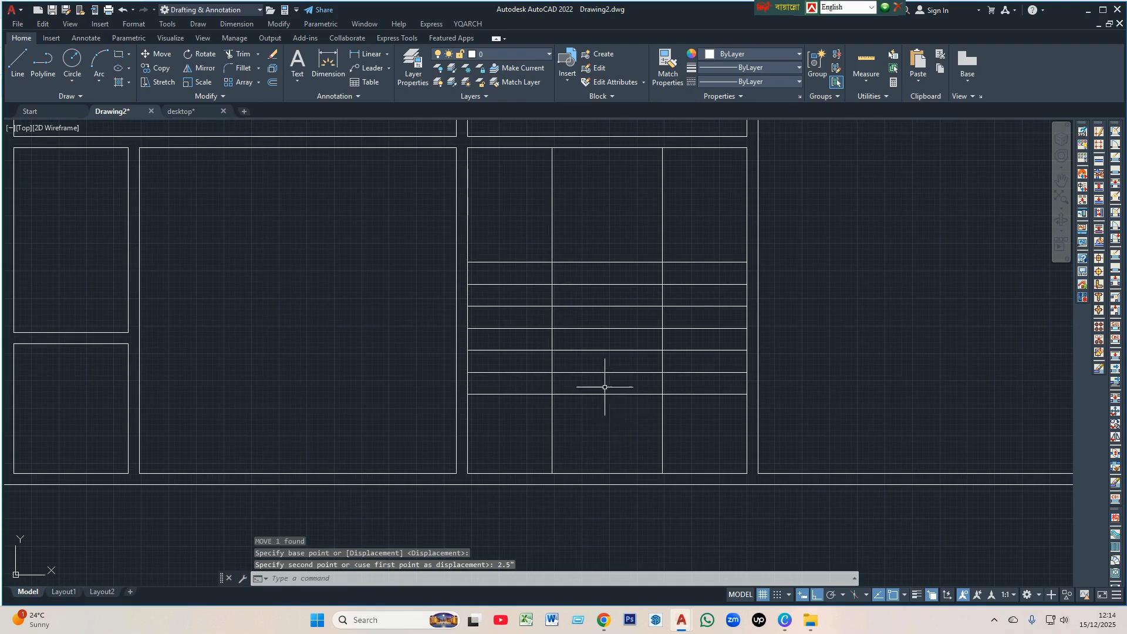
- Offset the stair's right flight line four times successively at 10" toward the left flight to create the vertical tread lines
scroll(605, 387, "down", 2)
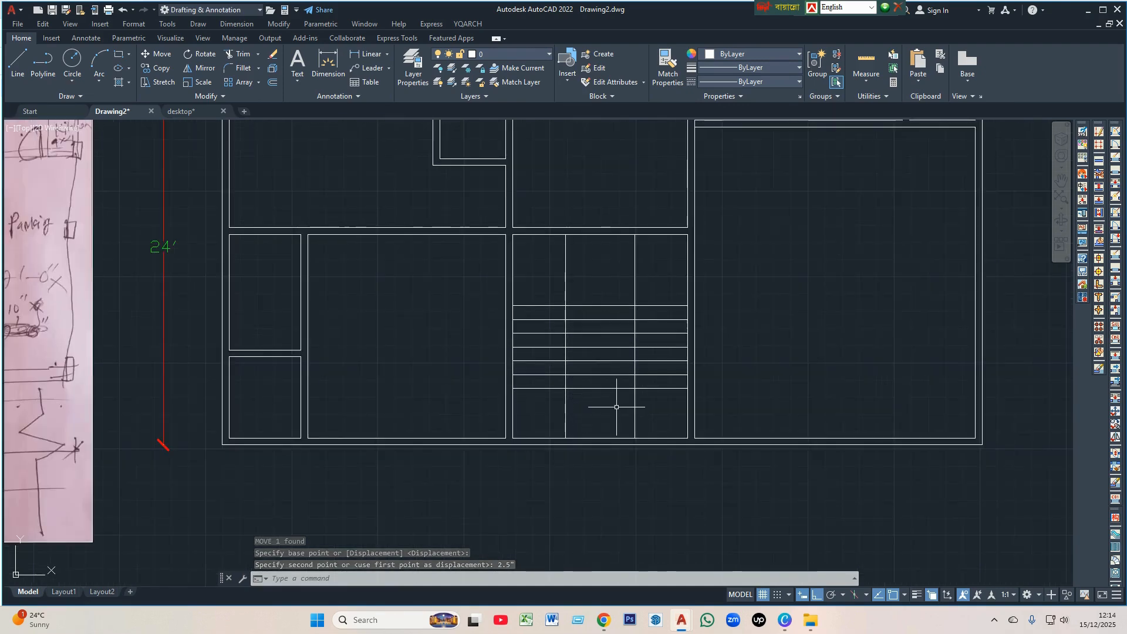
type("o")
key("Return")
type("1")
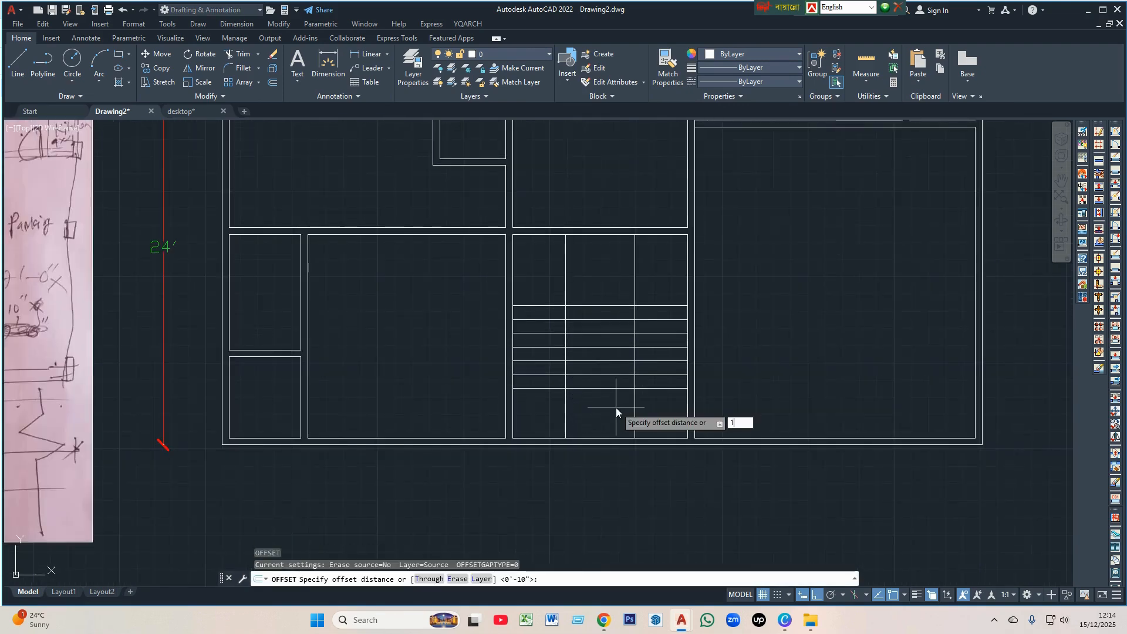
type("0")
key("Return")
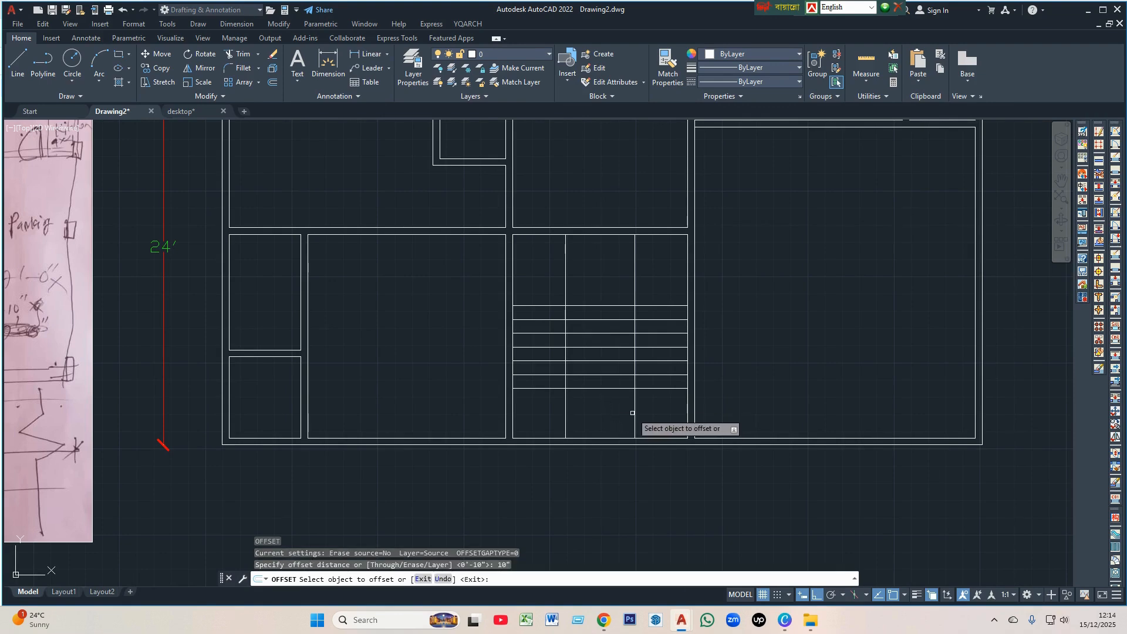
left_click(633, 408)
left_click(604, 410)
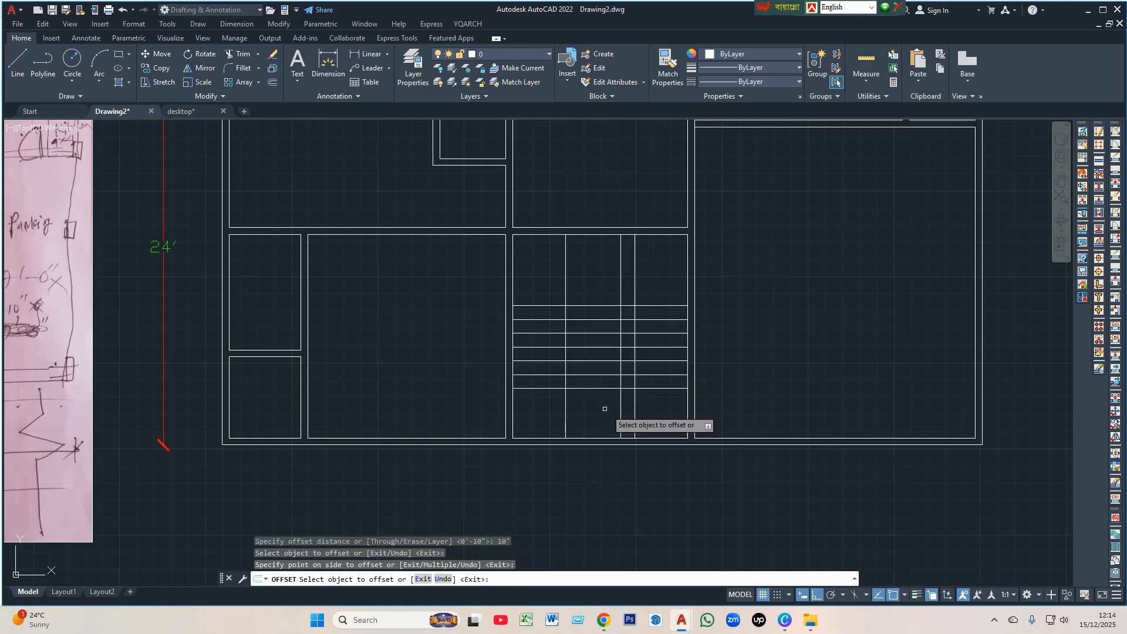
left_click(619, 406)
left_click(597, 407)
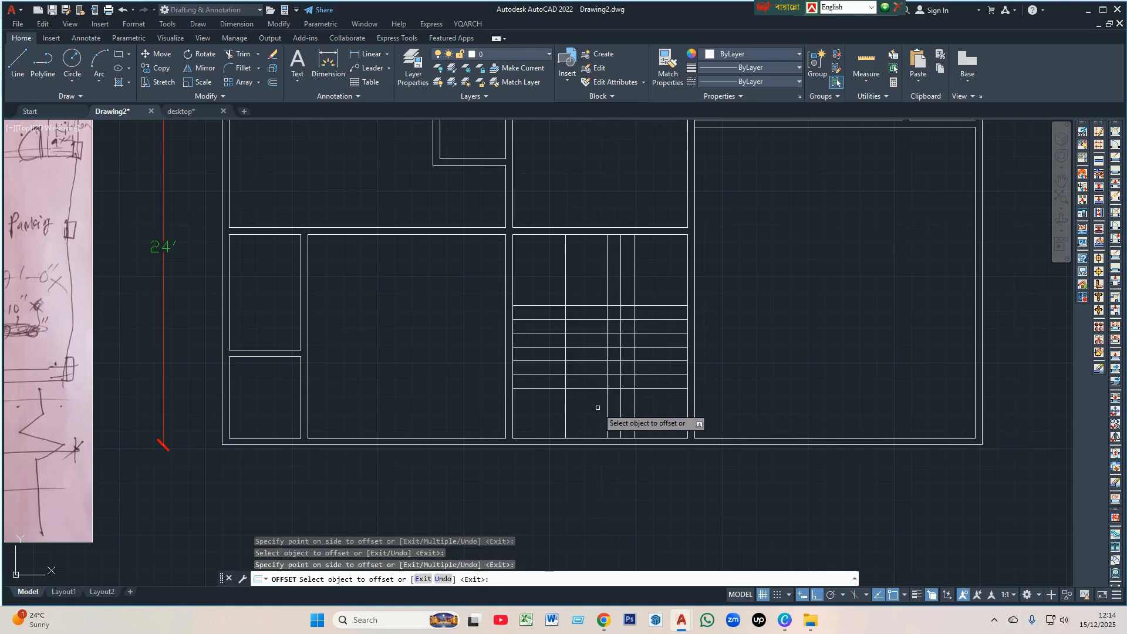
left_click(605, 408)
left_click(586, 411)
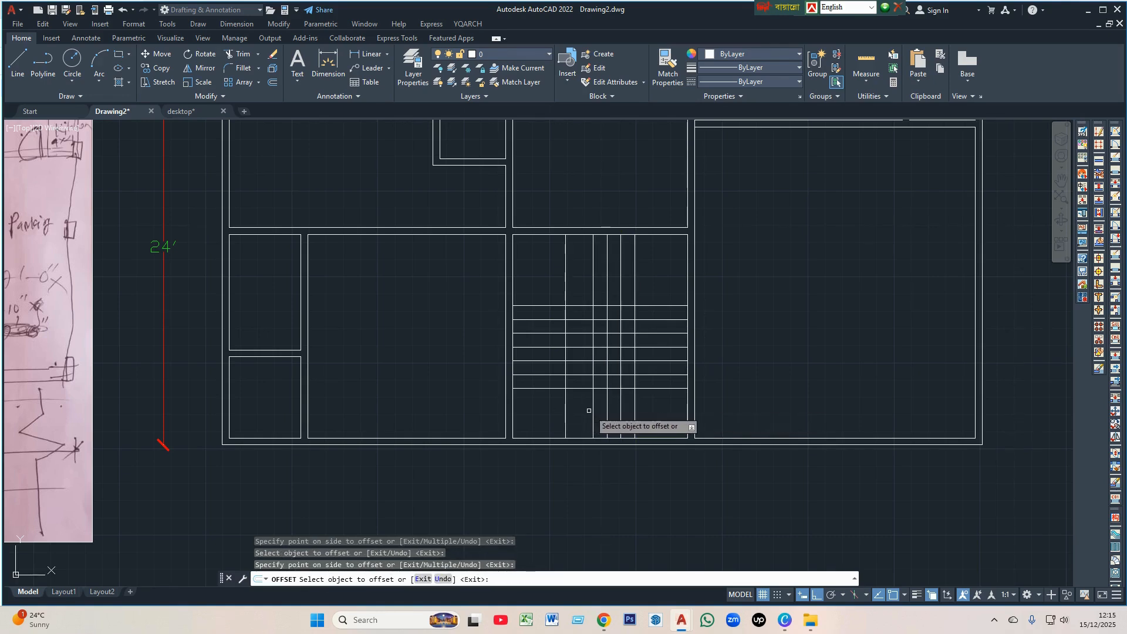
left_click(593, 411)
scroll(574, 412, "up", 4)
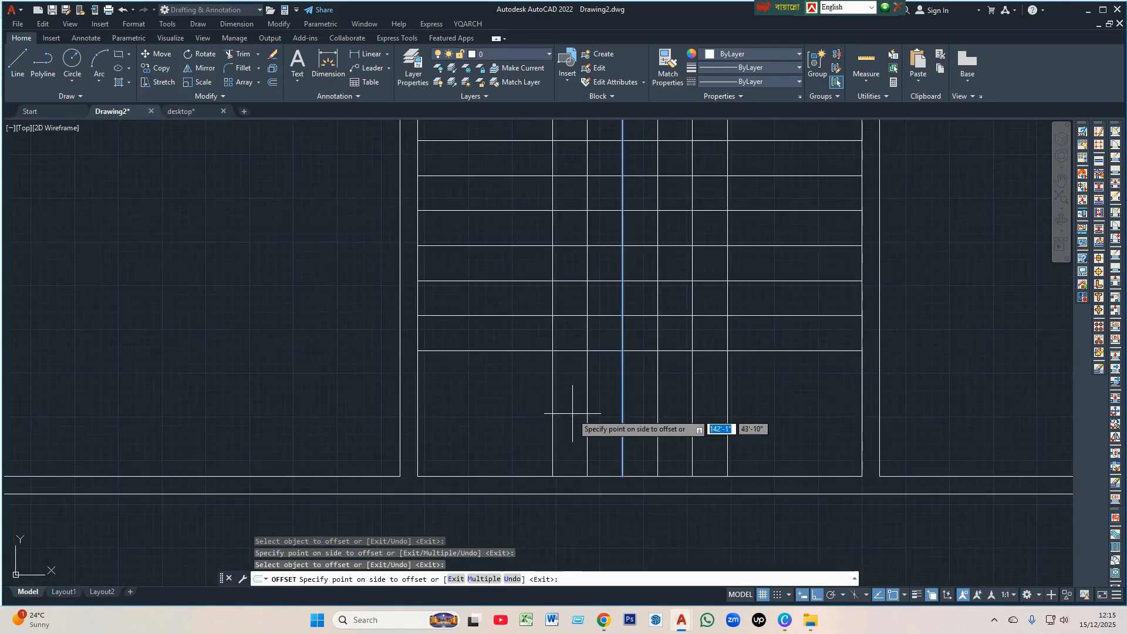
left_click(573, 413)
key("Escape")
- Trim all vertical stair lines above the uppermost horizontal tread line
scroll(573, 411, "down", 5)
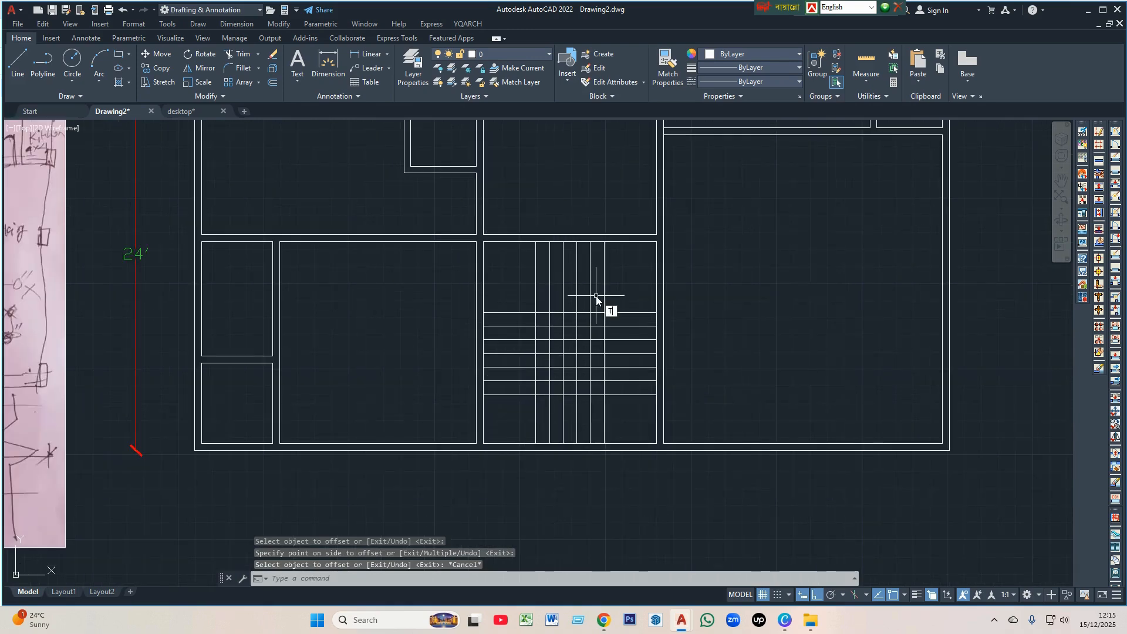
type("TR")
key("Return")
left_click_drag(624, 289, 504, 286)
- Clear the central stairwell between the two flights by trimming the crossing tread lines and erasing the leftover segments
scroll(590, 311, "up", 2)
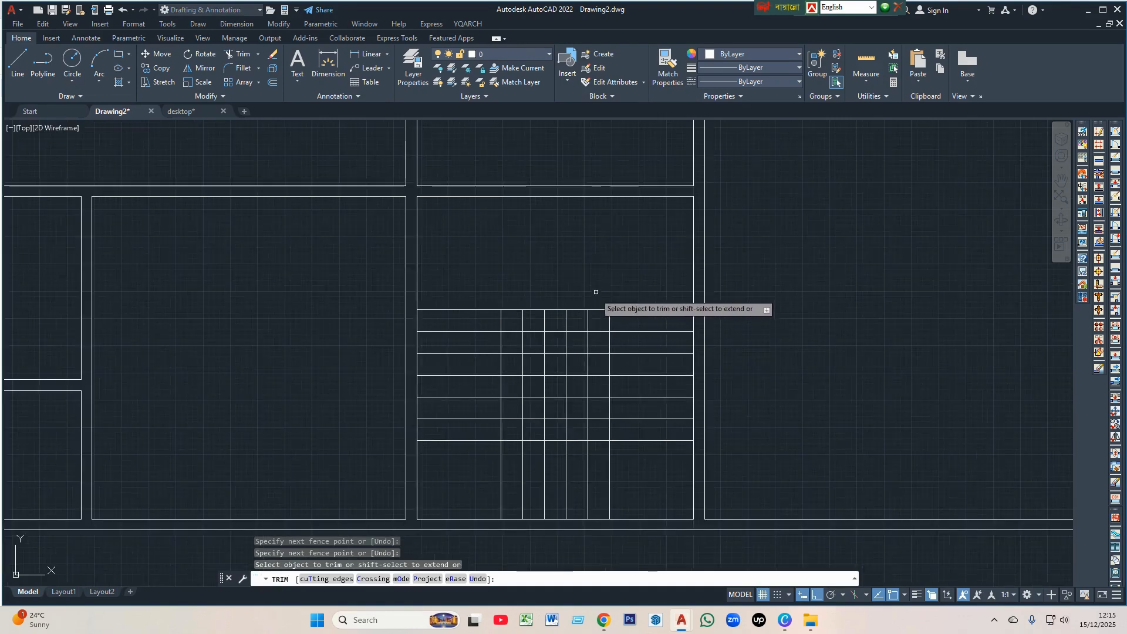
left_click_drag(596, 291, 593, 400)
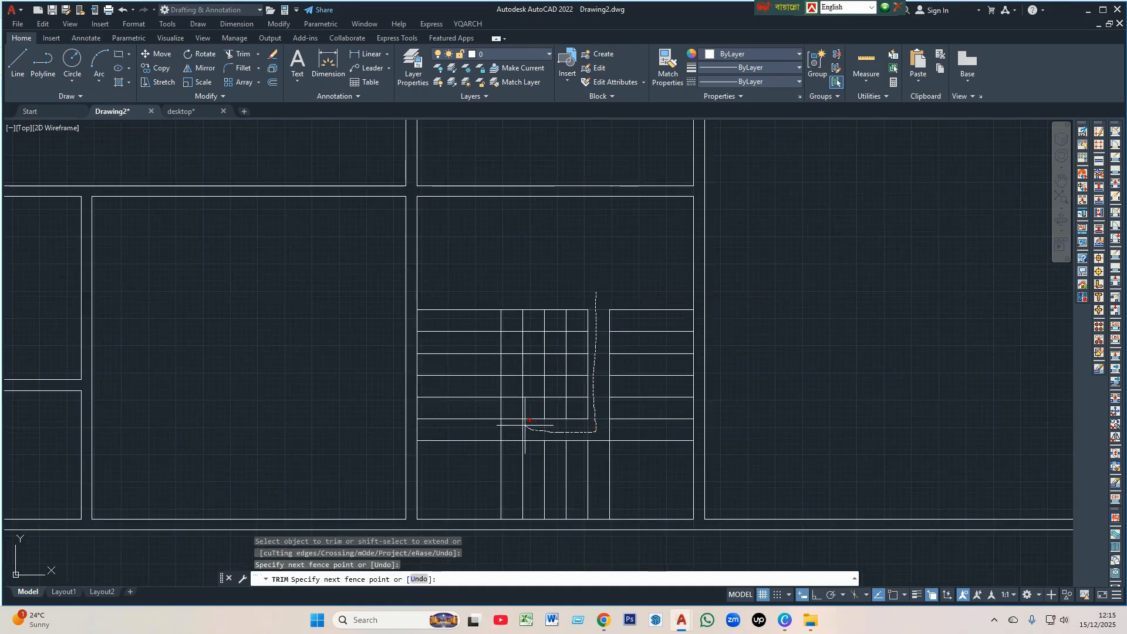
left_click_drag(525, 425, 512, 403)
mouse_move(509, 300)
left_mouse_down()
mouse_move(515, 290)
mouse_move(547, 315)
mouse_move(589, 428)
mouse_move(521, 282)
left_mouse_up()
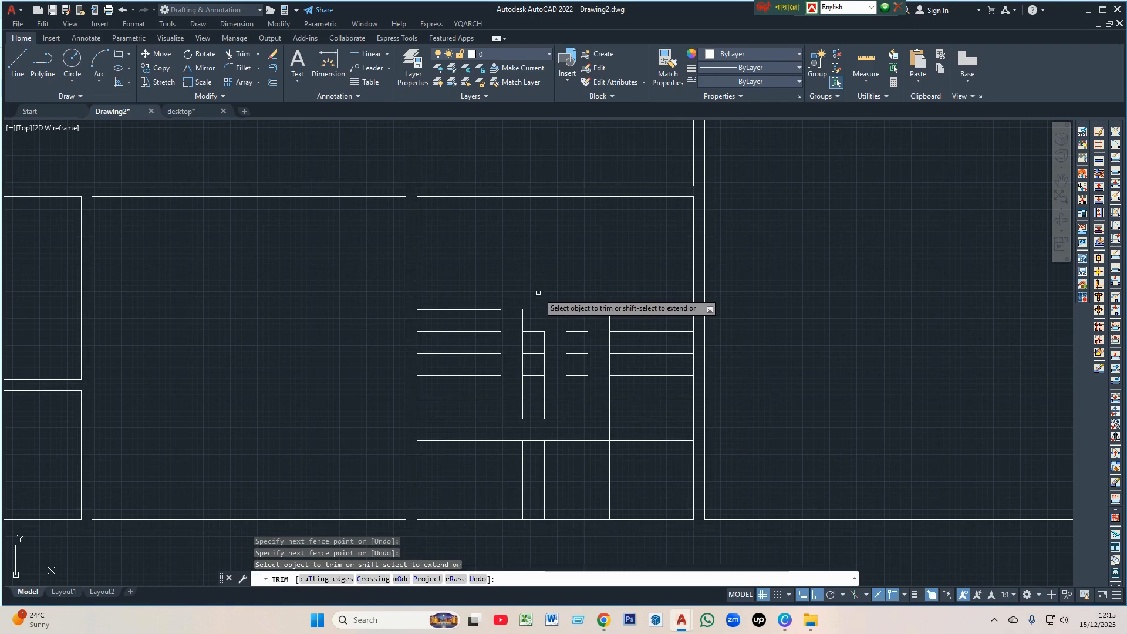
left_click(516, 291)
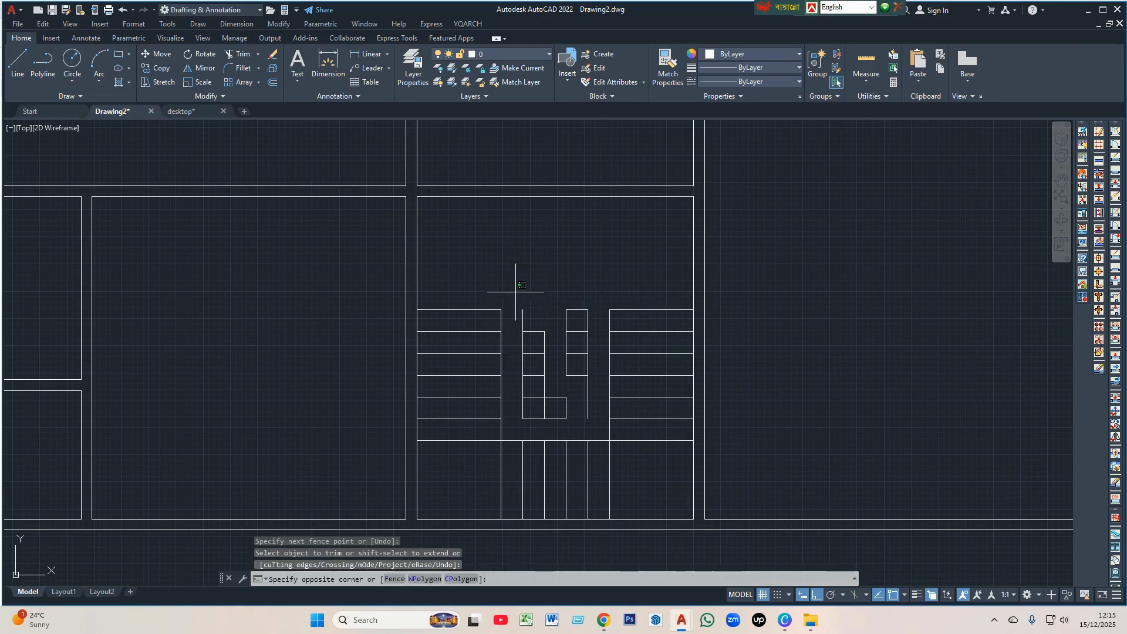
left_click(594, 429)
key("Delete")
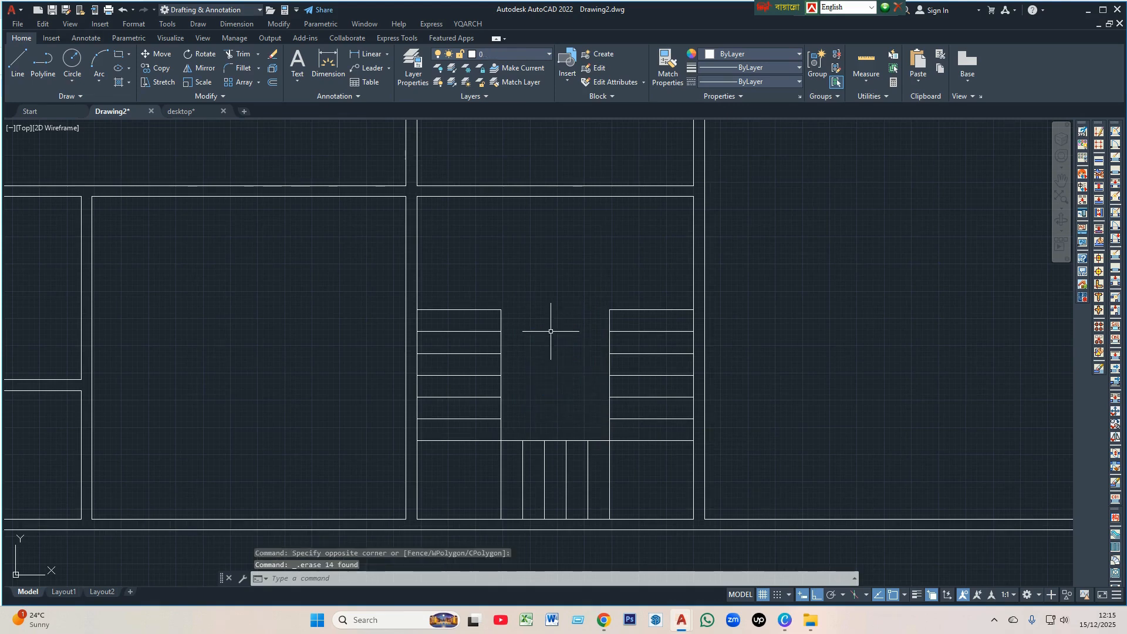
- Assign all the stair's flight and tread lines to the STAIR layer
scroll(550, 332, "down", 2)
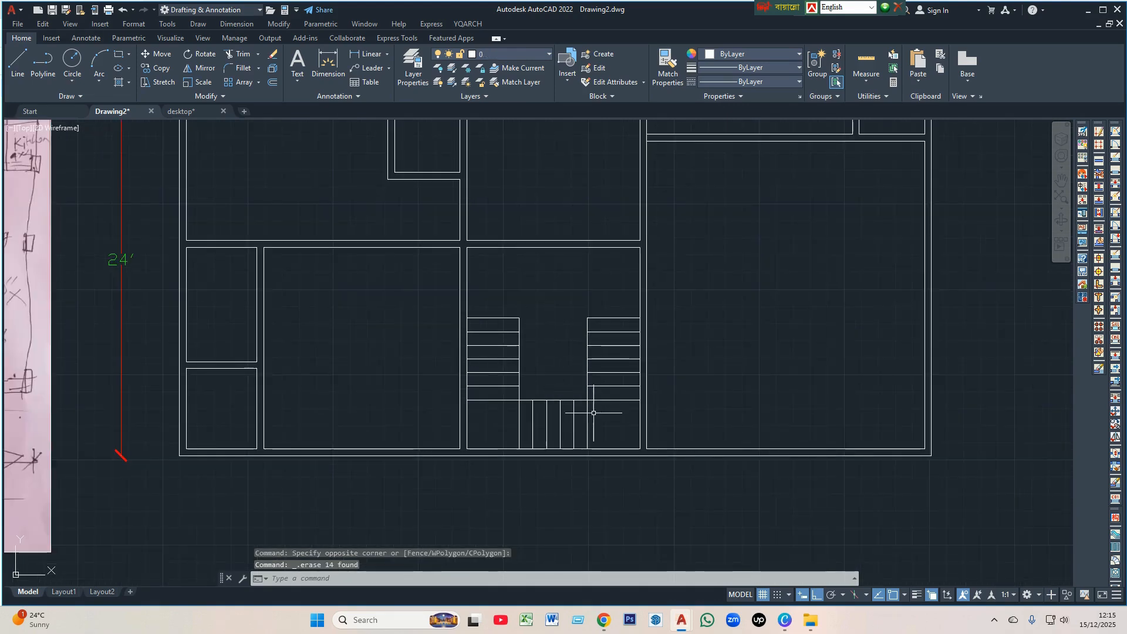
left_click_drag(593, 412, 516, 308)
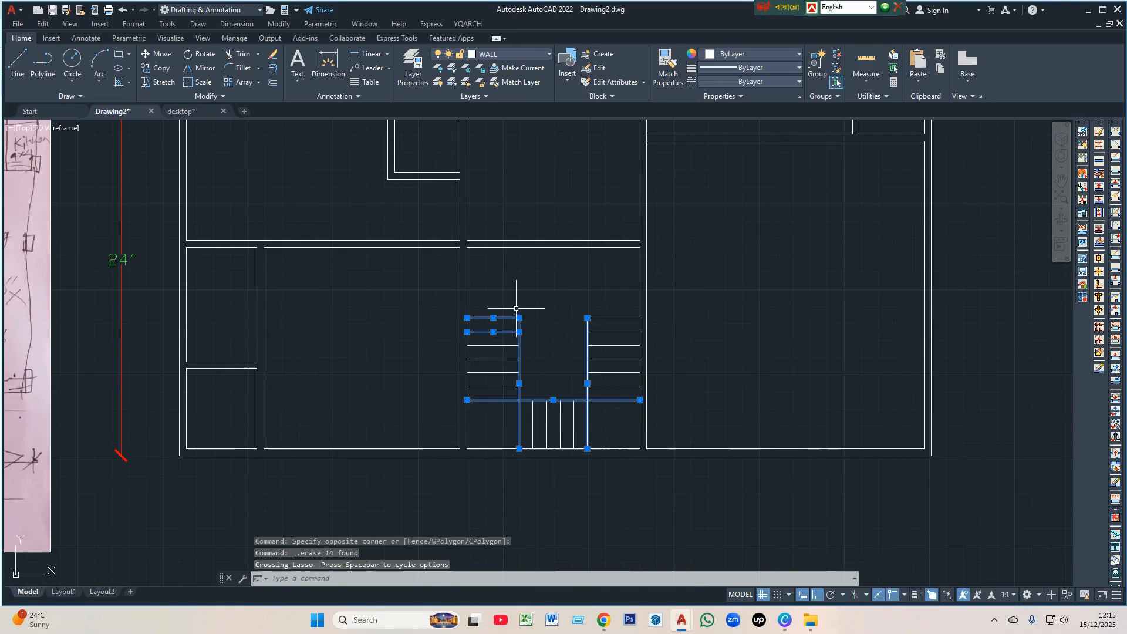
left_click(494, 296)
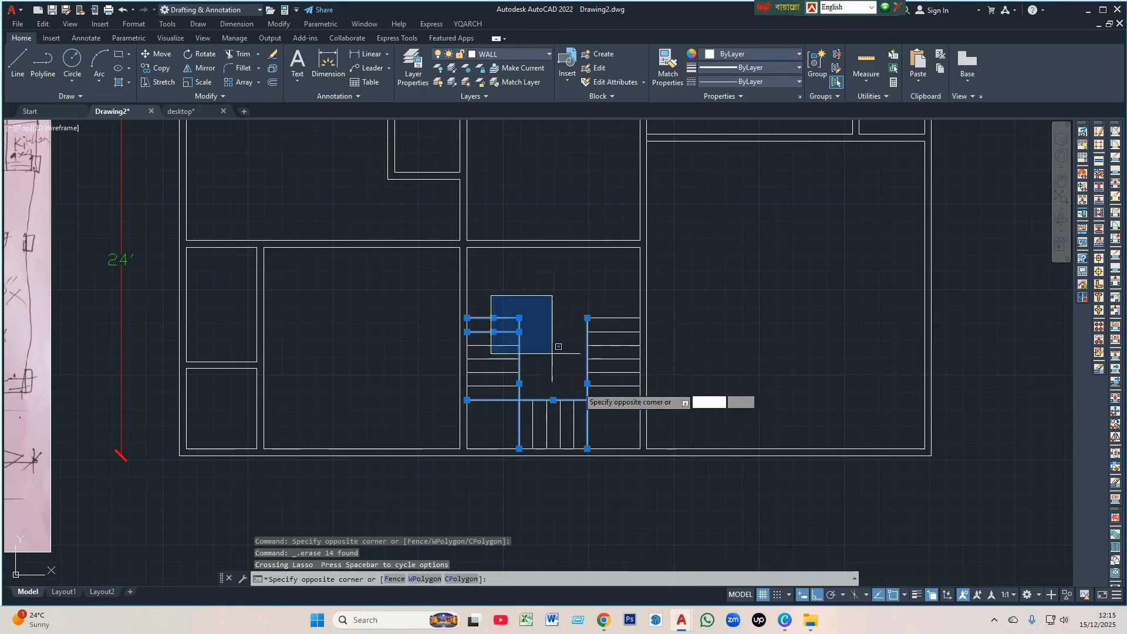
left_click(610, 426)
left_click(492, 300)
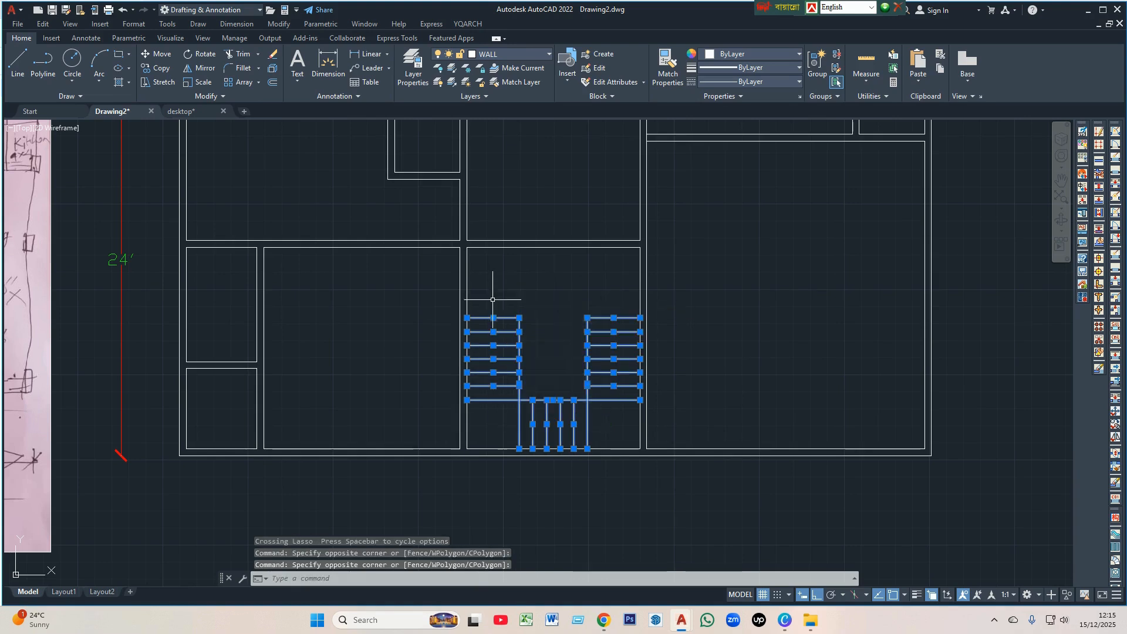
left_click(610, 414)
left_click(551, 302)
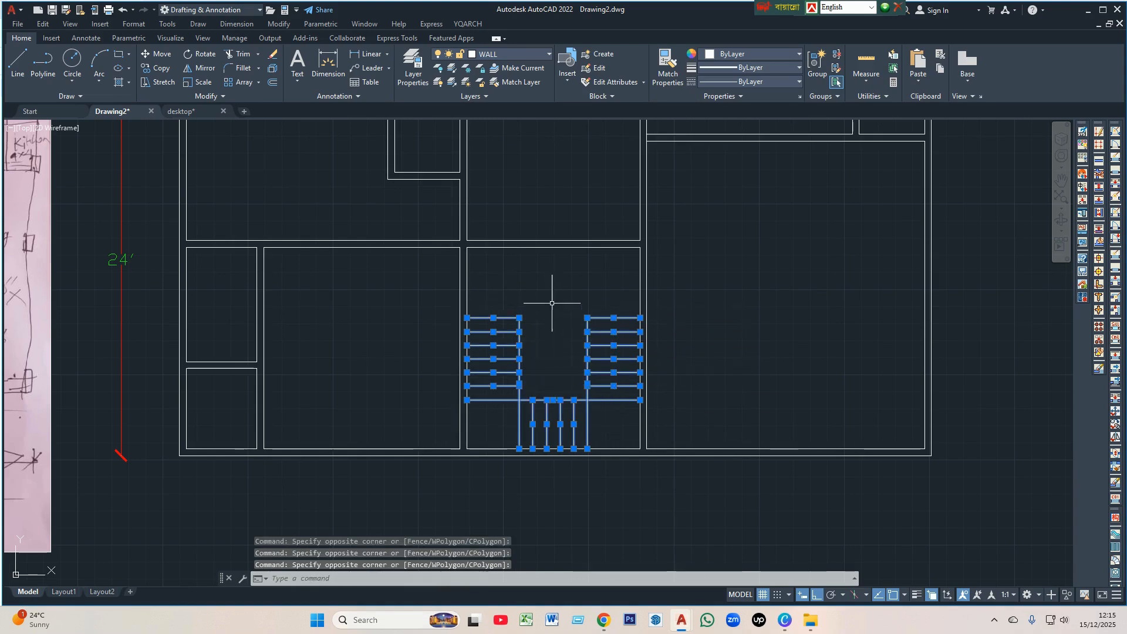
left_click(547, 56)
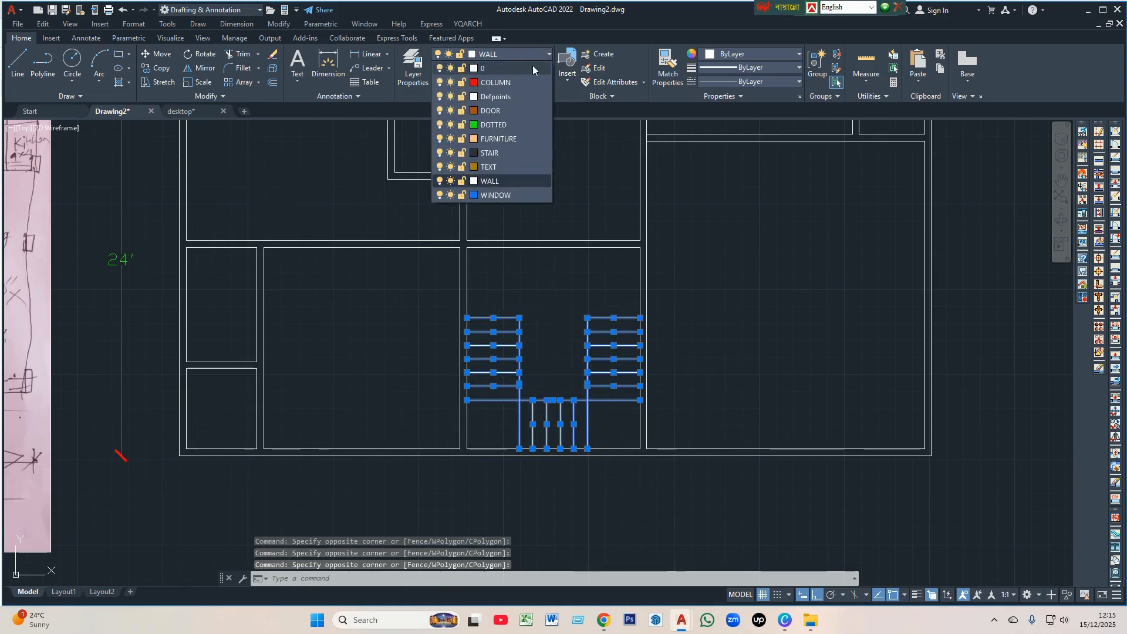
left_click(487, 154)
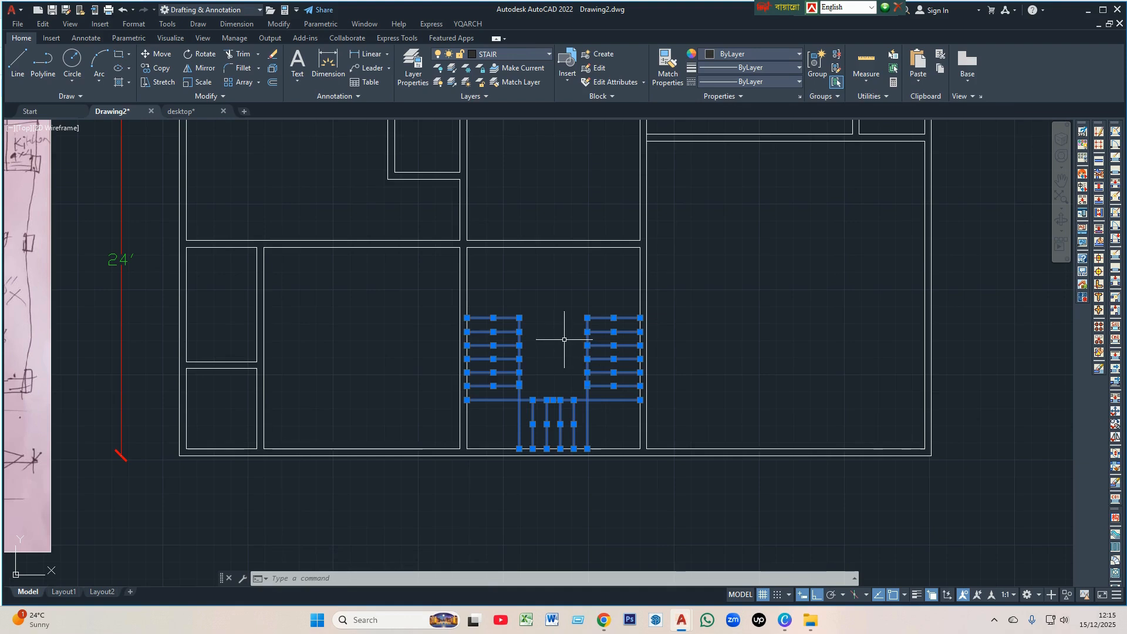
key("Escape")
- Draw a U-shaped walking line from above the right flight, across the lower treads, and up to the left flight's uppermost tread line
scroll(611, 329, "up", 2)
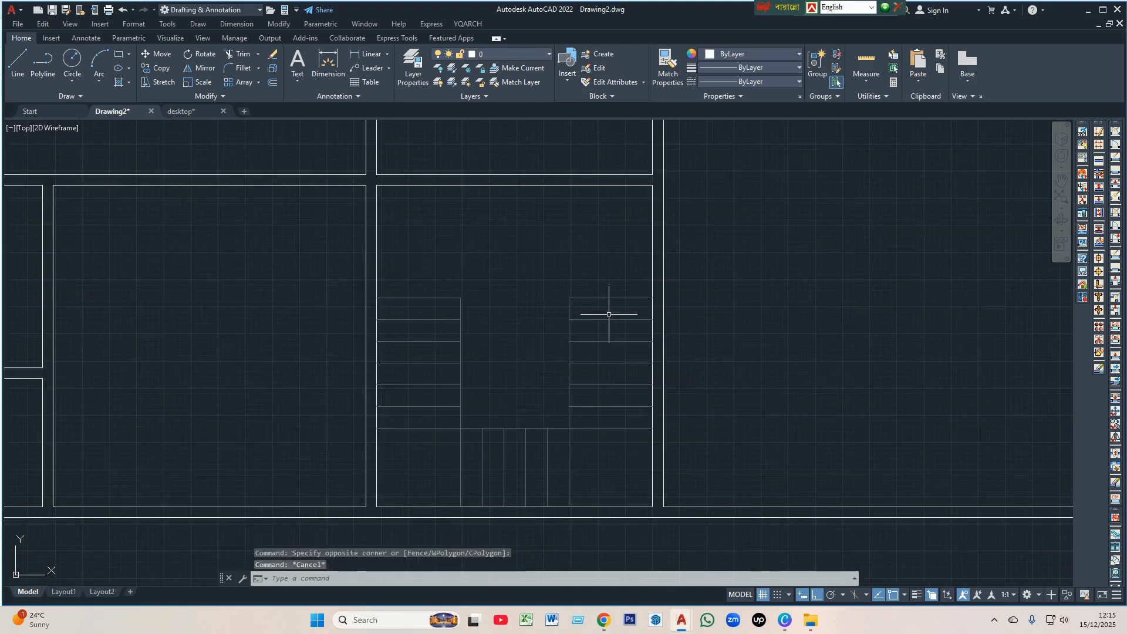
type("l")
key("Return")
left_click(603, 271)
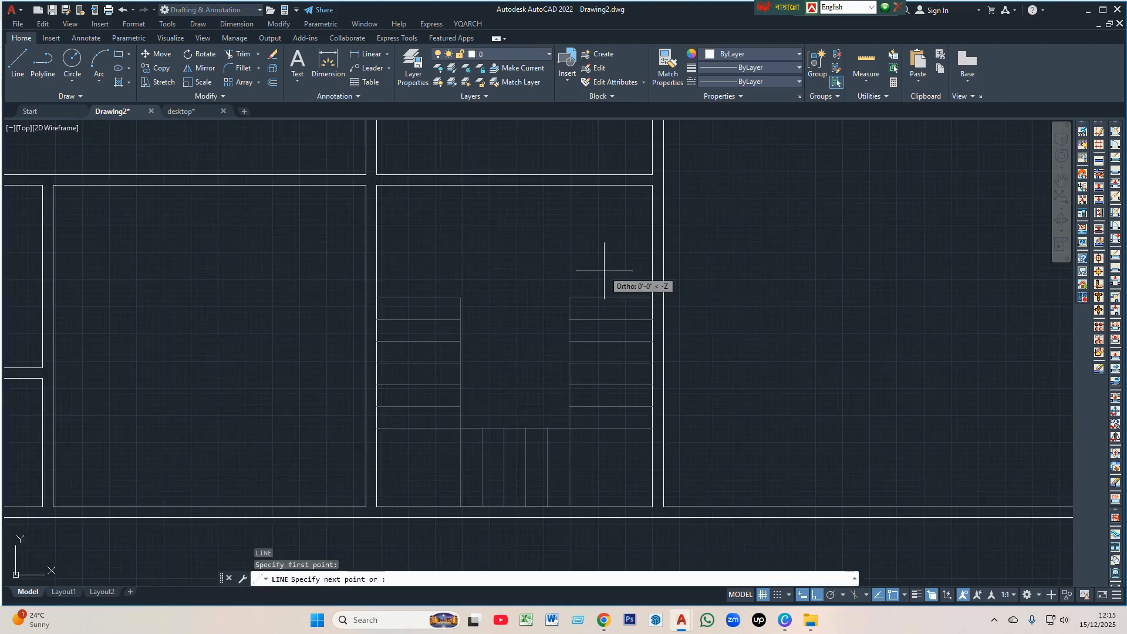
left_click(603, 462)
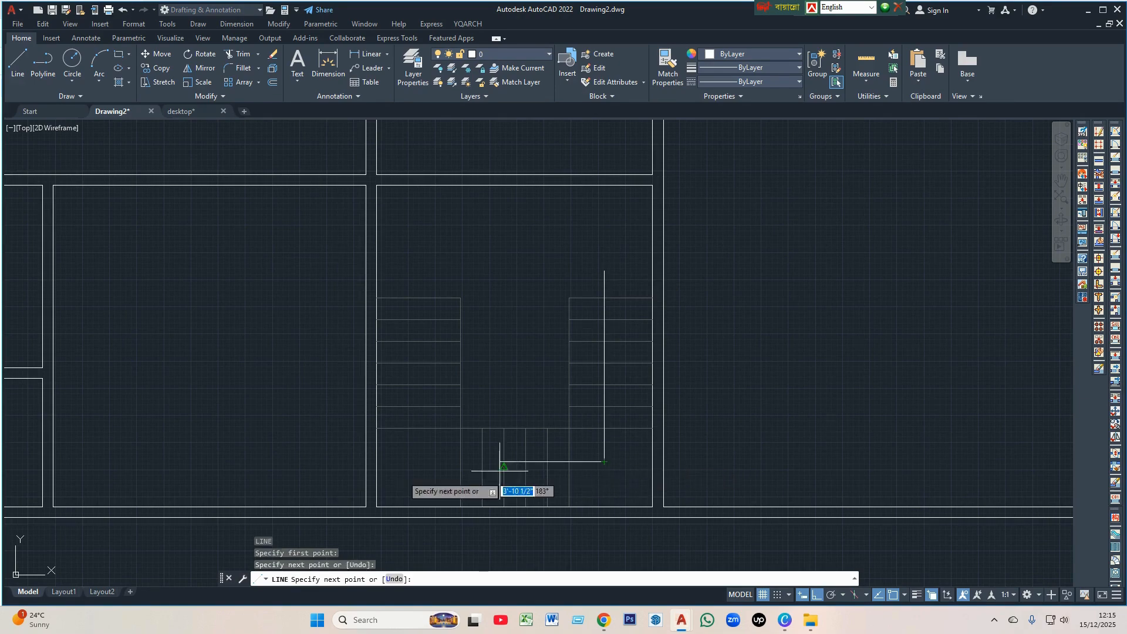
left_click(415, 462)
scroll(412, 304, "up", 3)
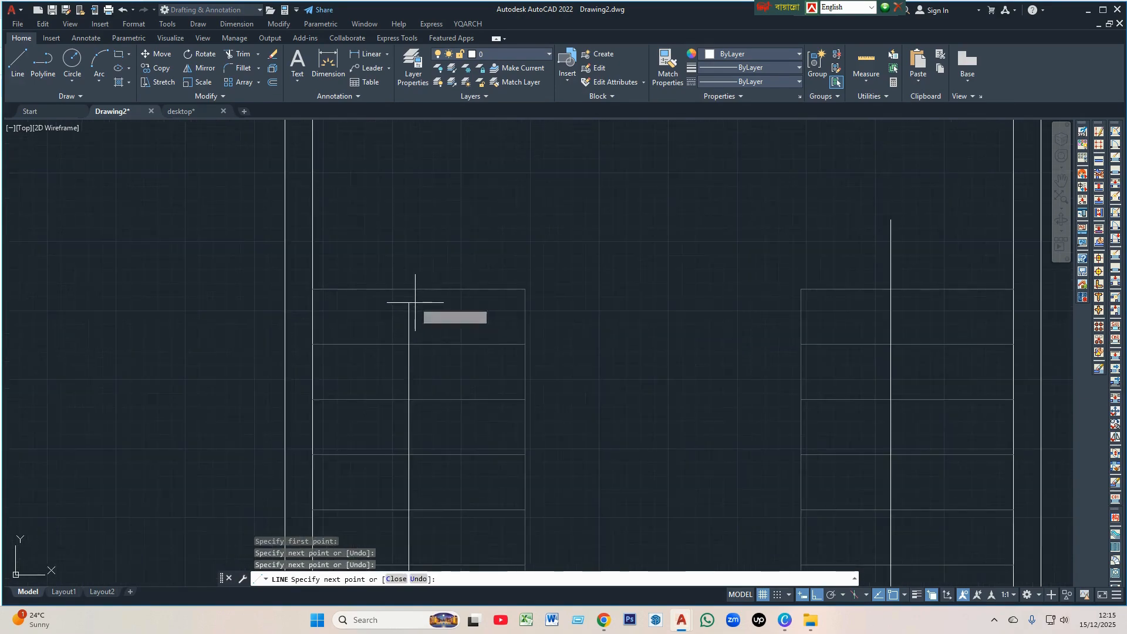
left_click(408, 288)
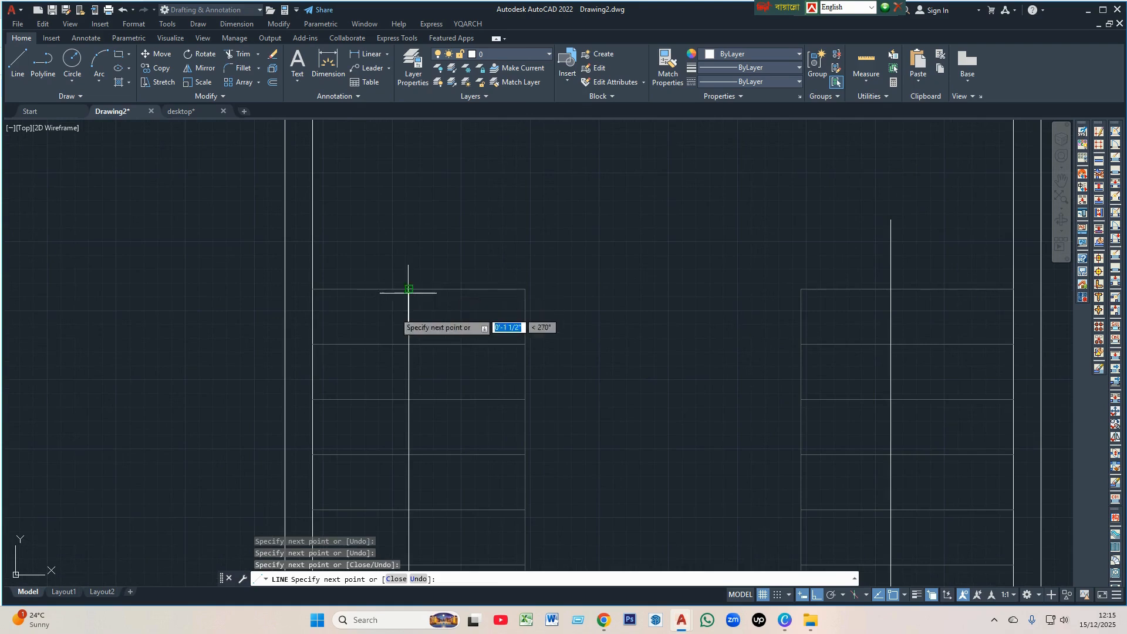
- Add an arrowhead at the walking line's left end with two slanted lines reaching down to the second tread line
left_click(377, 343)
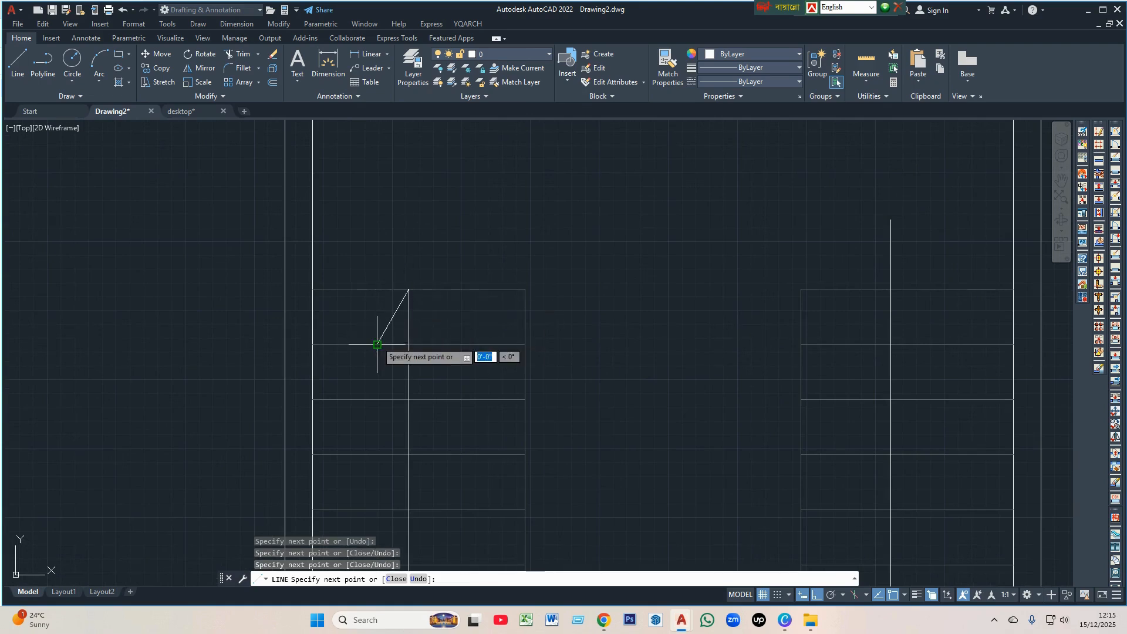
key("Return")
key("Return")
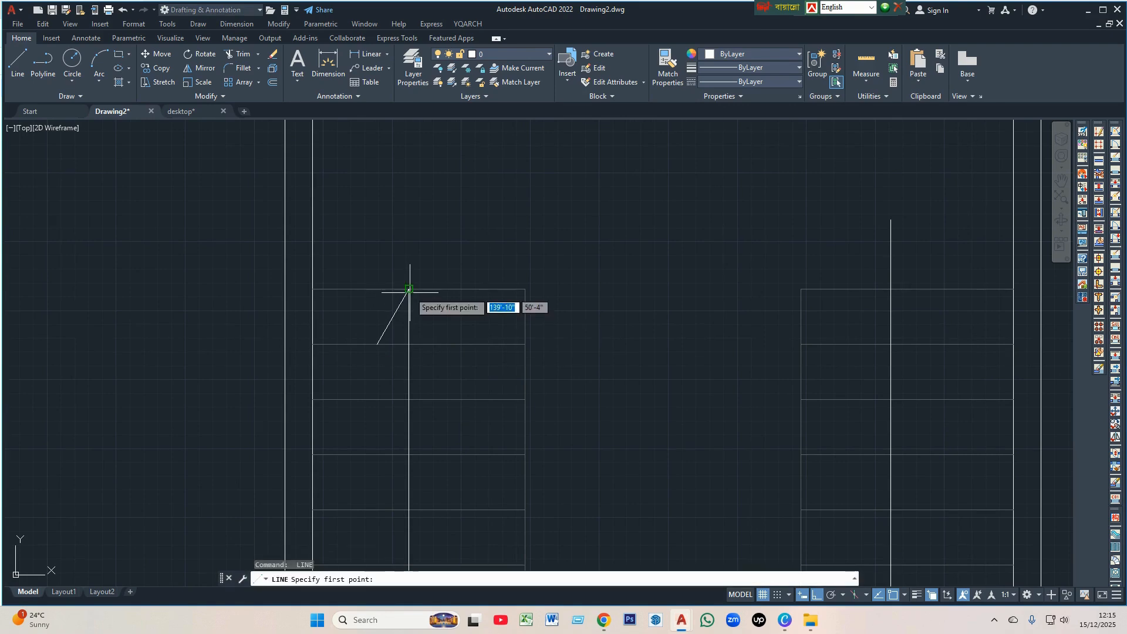
left_click(408, 292)
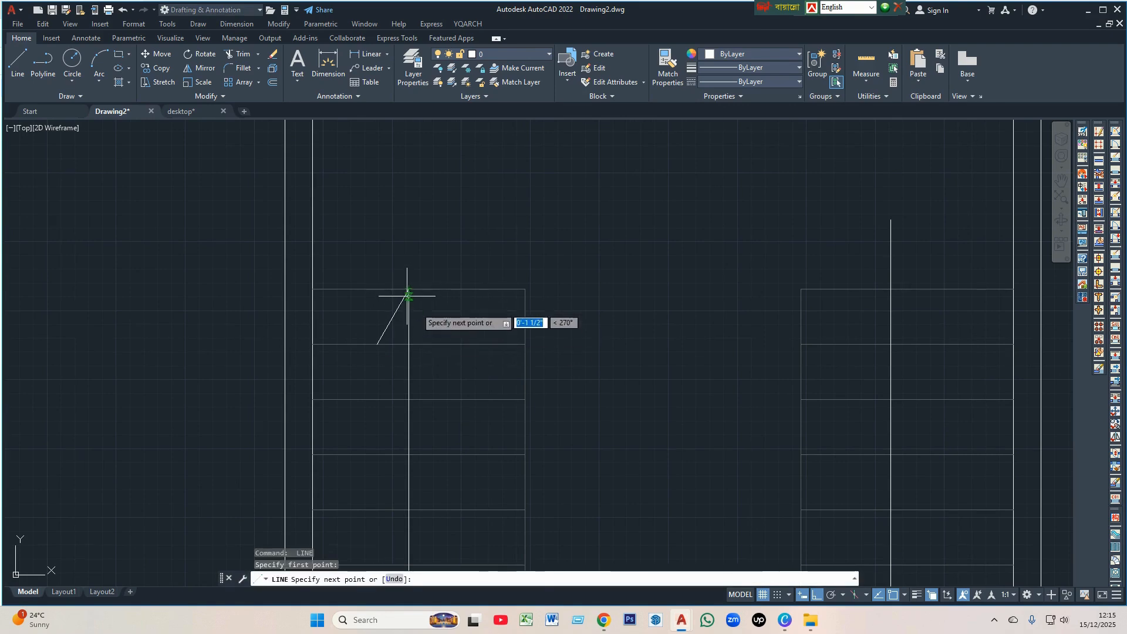
left_click(432, 343)
key("Return")
- Match the properties of the walking line and its arrowhead to those of a stair tread line
scroll(508, 258, "down", 4)
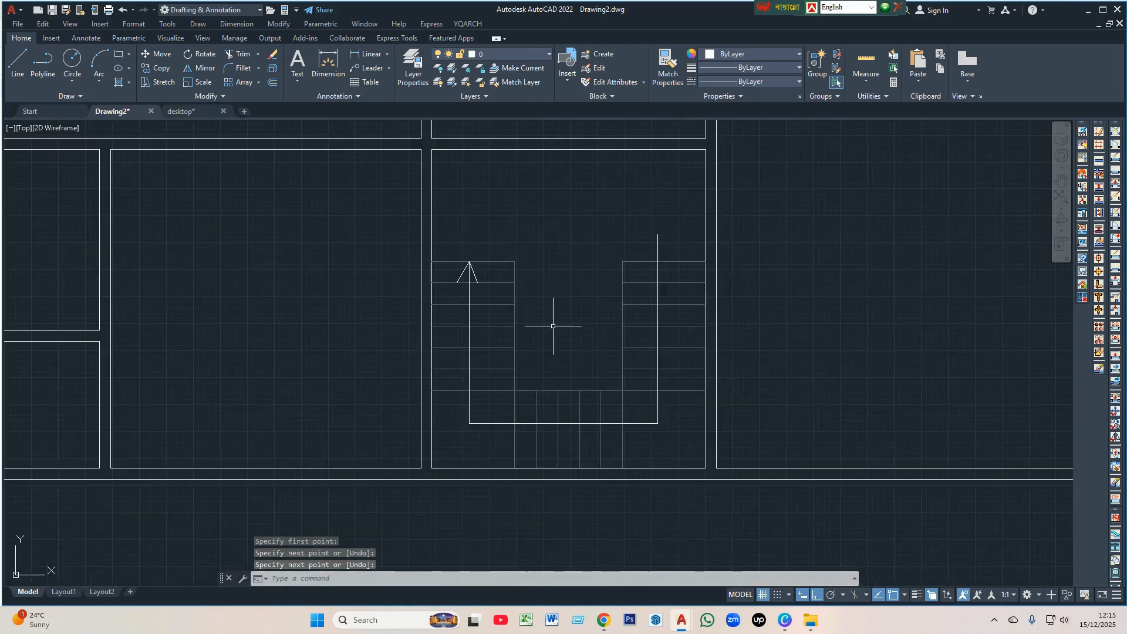
type("MA")
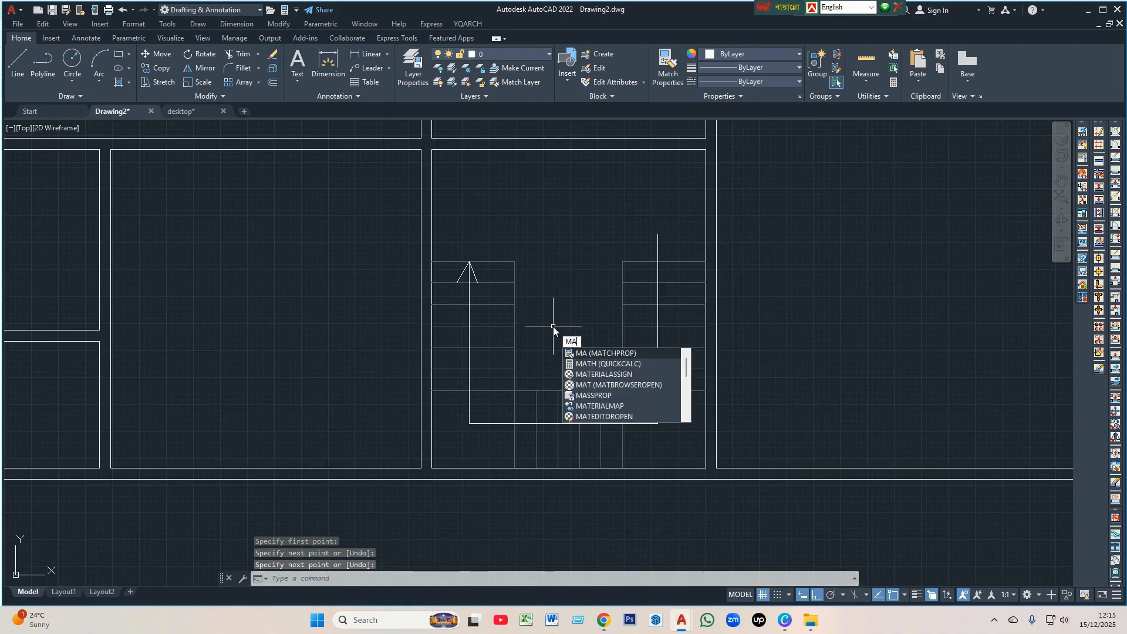
key("Return")
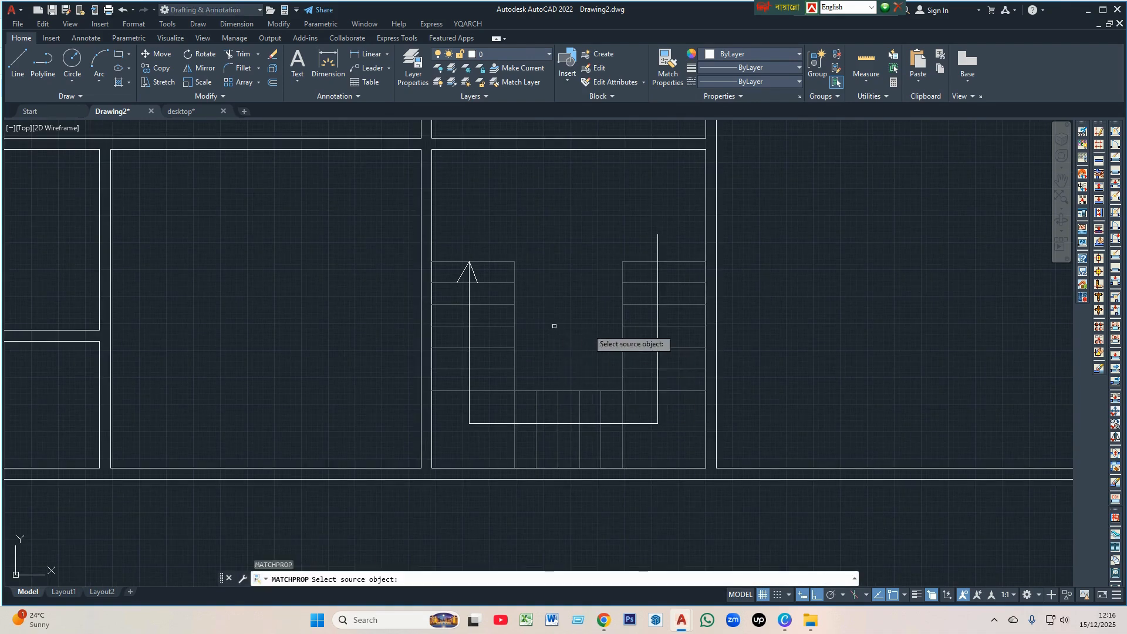
left_click(693, 324)
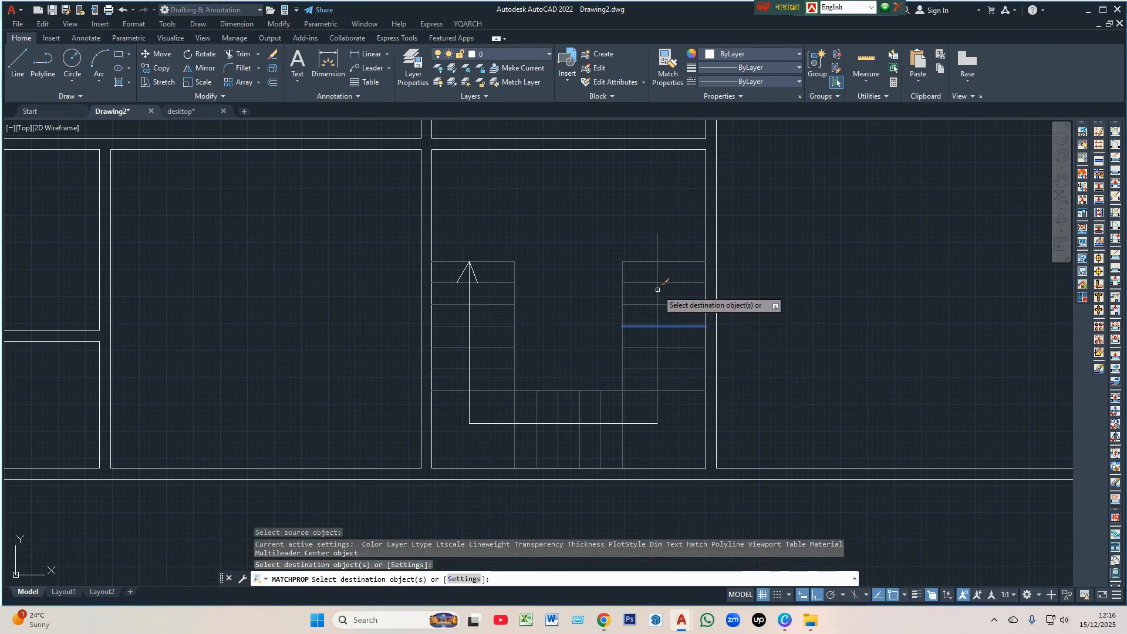
left_click(489, 432)
left_click(467, 412)
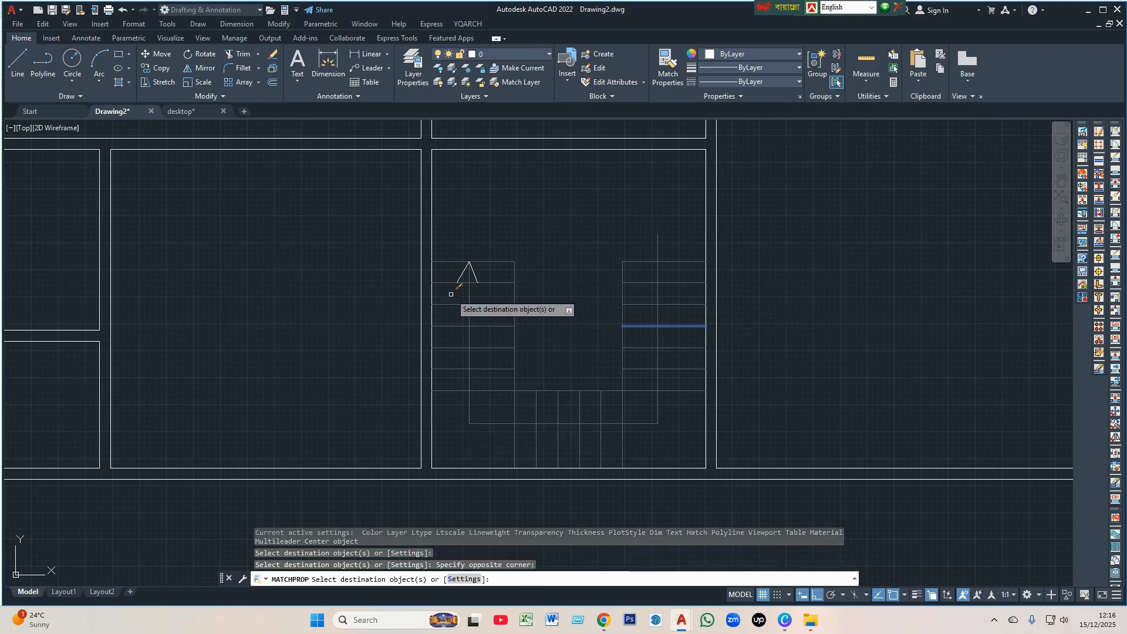
scroll(455, 293, "up", 4)
left_click(444, 176)
left_click(533, 304)
scroll(528, 314, "down", 5)
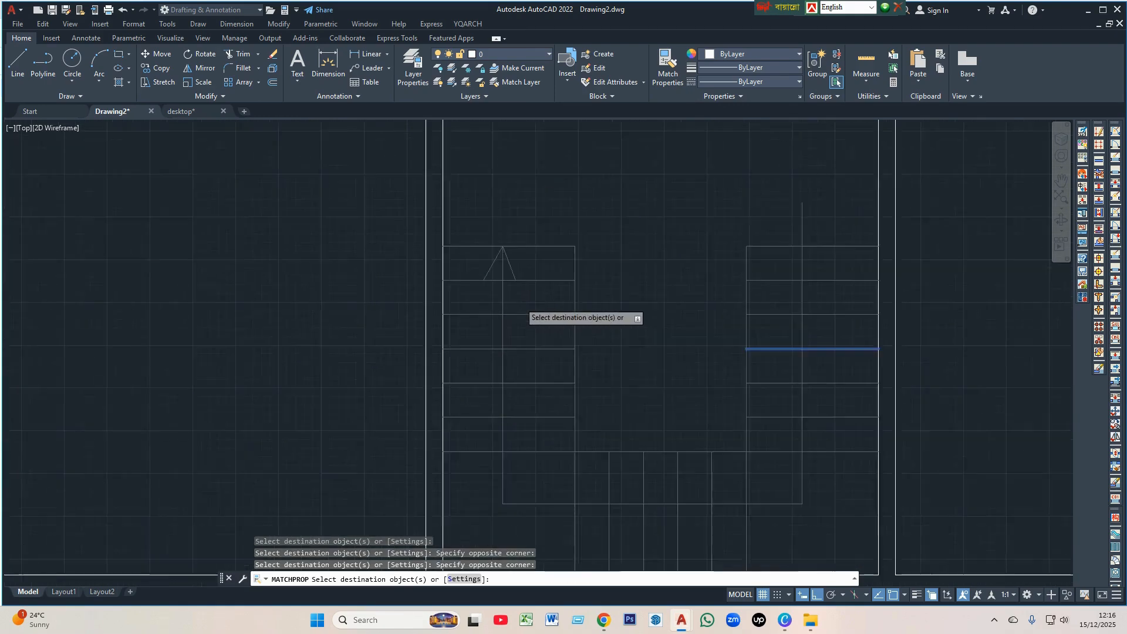
key("Escape")
scroll(516, 317, "down", 2)
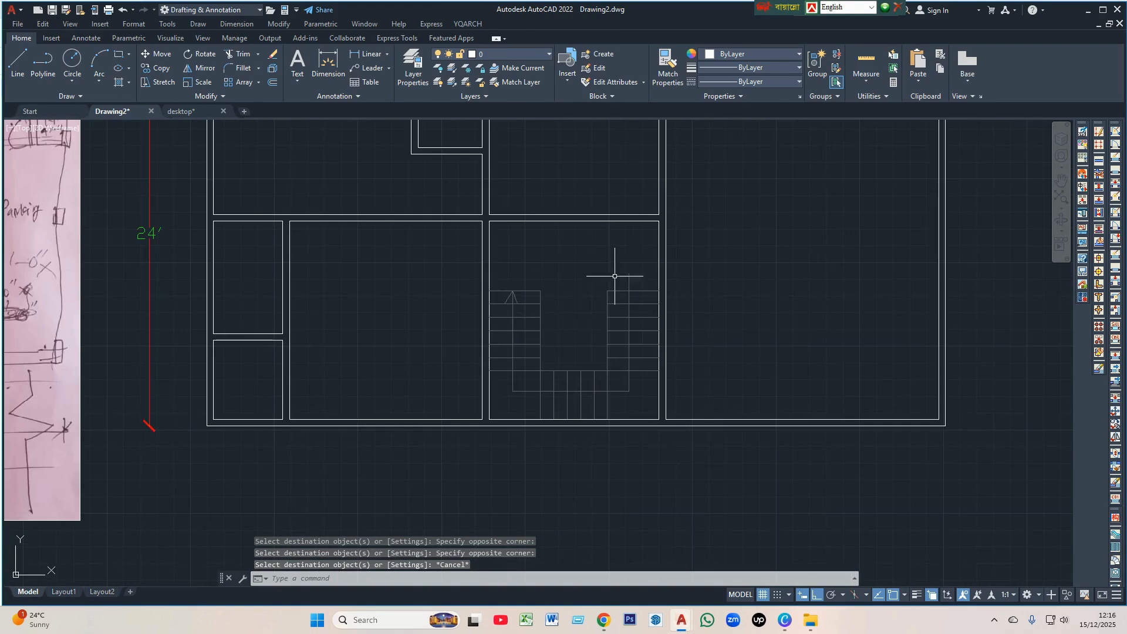
- Dimension the vertical gap between the stair room's upper wall and the top of the right stair flight
scroll(615, 276, "down", 2)
scroll(328, 305, "up", 5)
scroll(319, 317, "down", 7)
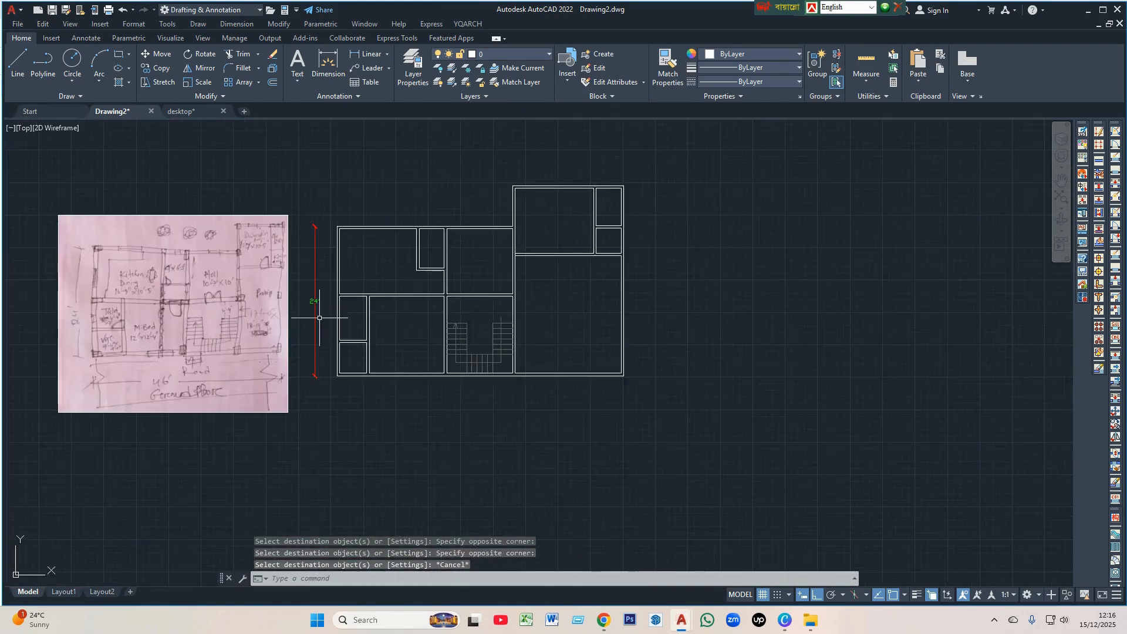
scroll(508, 302, "up", 5)
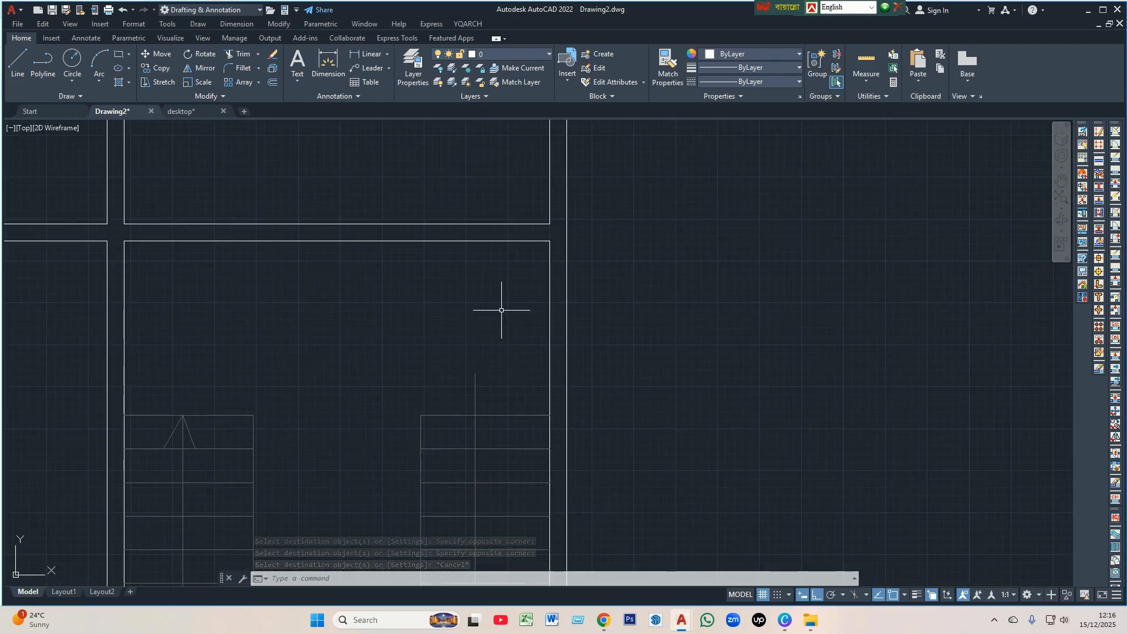
type("dli")
key("Return")
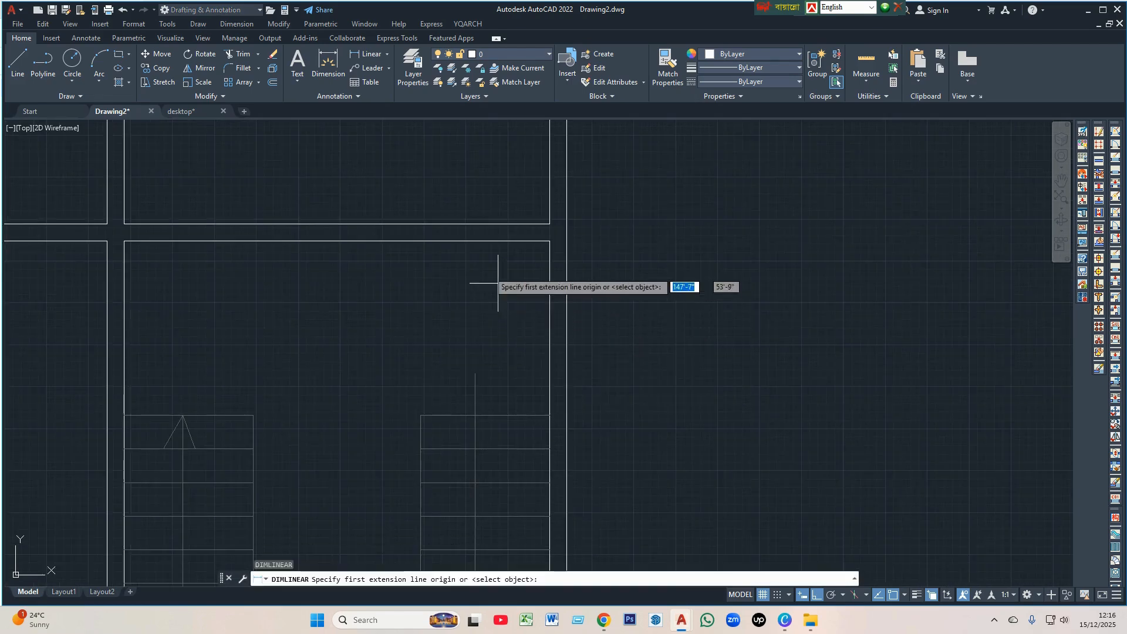
left_click(480, 242)
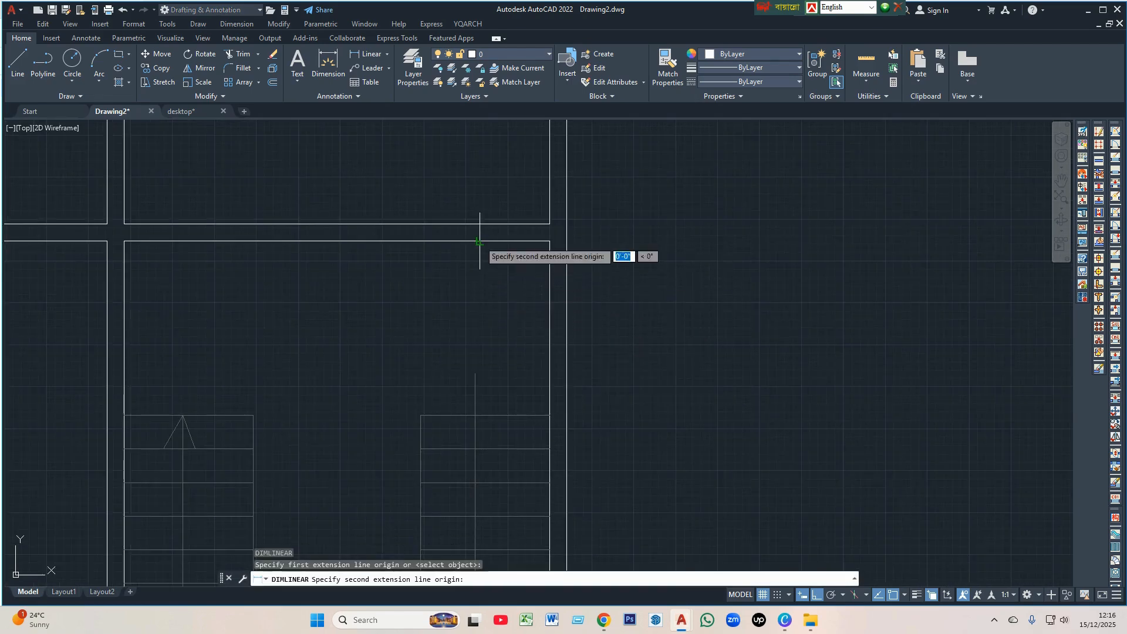
left_click(480, 415)
left_click(478, 421)
scroll(329, 380, "down", 2)
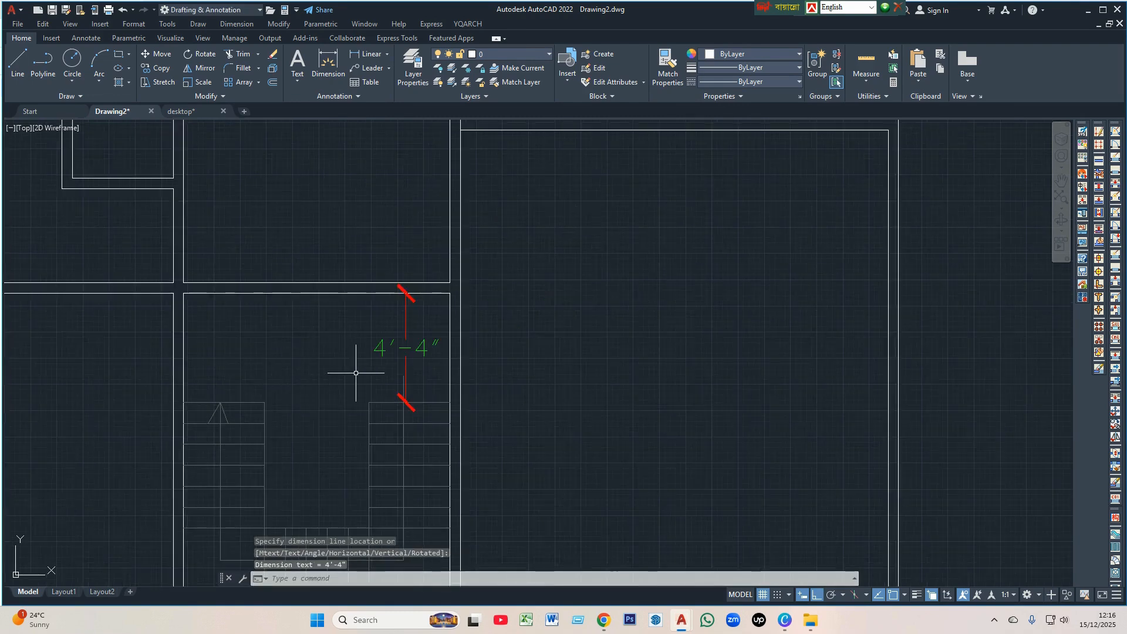
- Check the gap above the stairs against the hand sketch and delete its temporary dimension
scroll(514, 332, "down", 4)
scroll(180, 323, "up", 1)
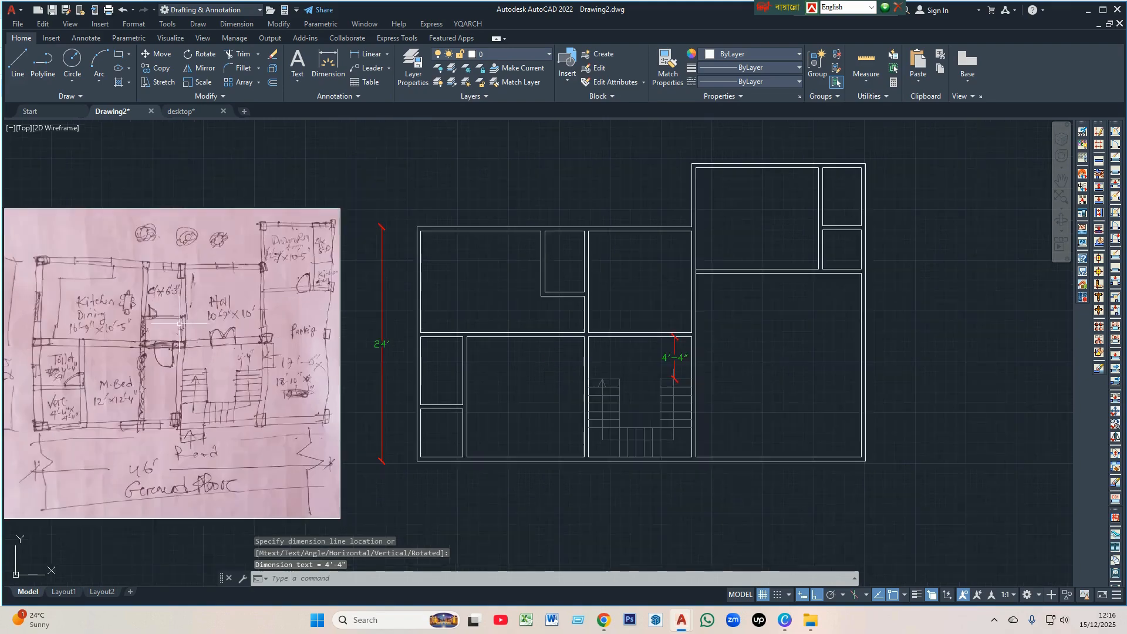
scroll(270, 338, "up", 4)
scroll(176, 383, "down", 4)
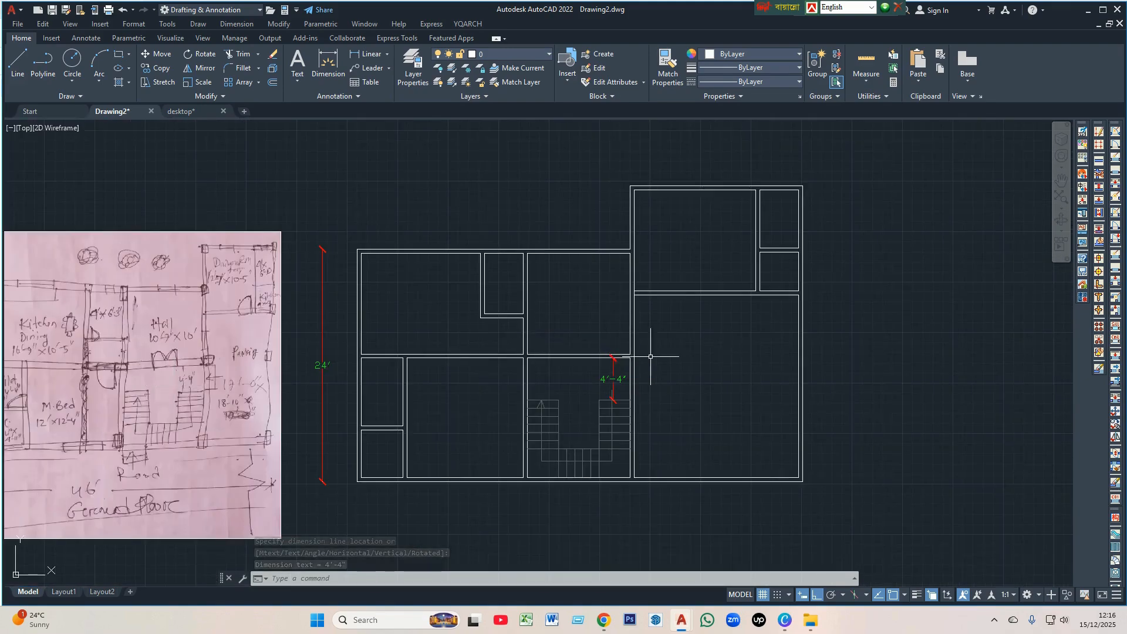
scroll(650, 356, "up", 4)
left_click(519, 433)
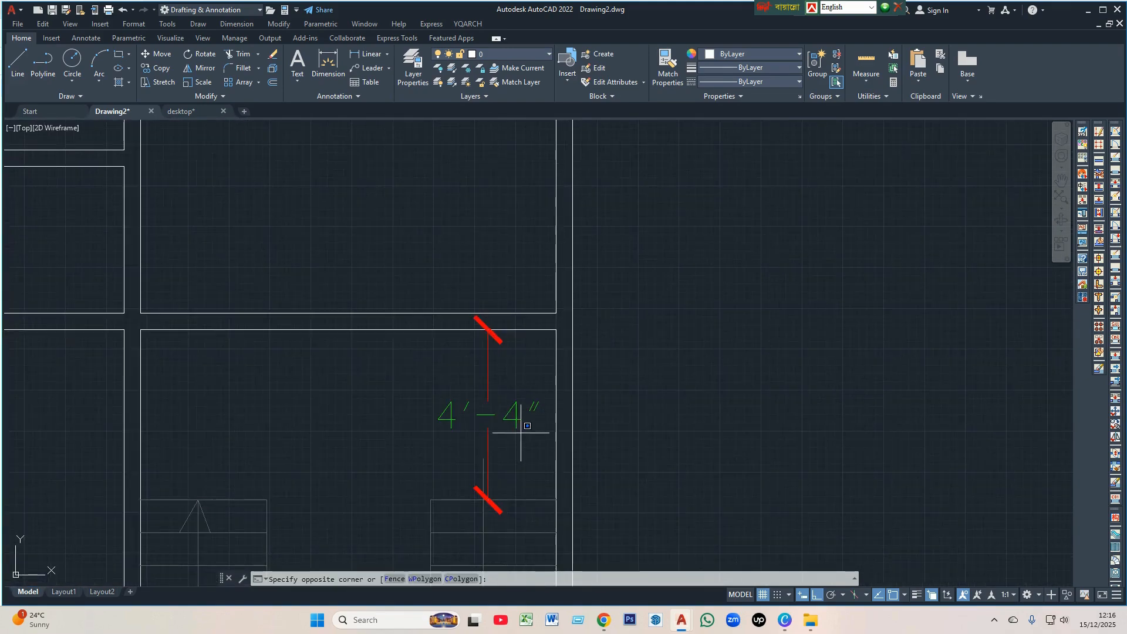
left_click(478, 383)
key("Delete")
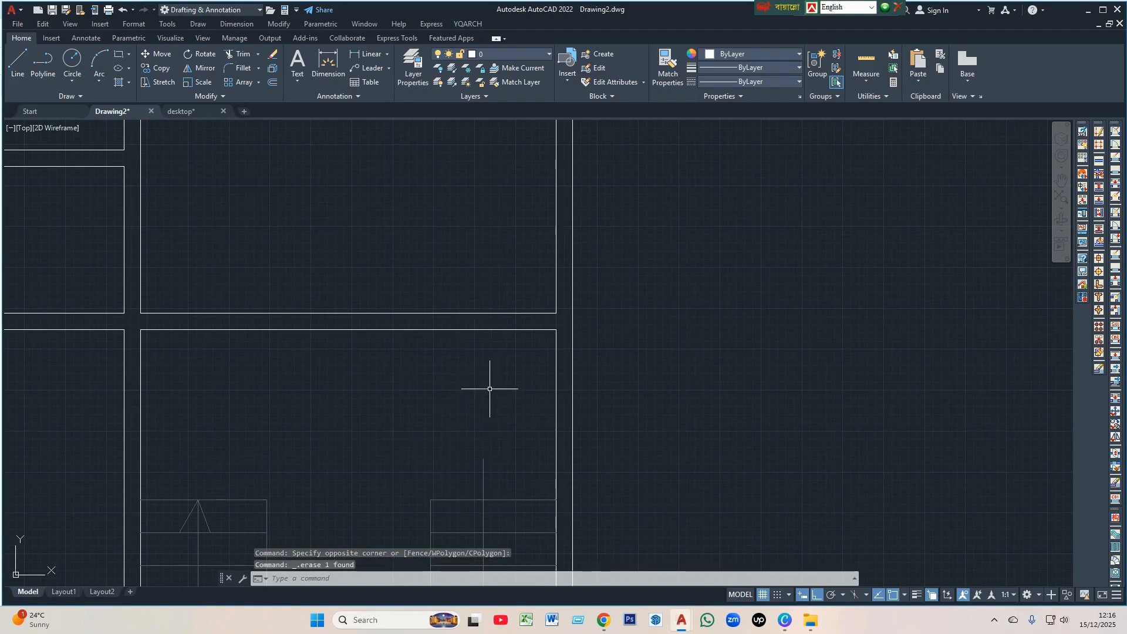
- Draw a short line across the right wall's thickness at the stair room's upper-right inner corner
type("l")
key("Return")
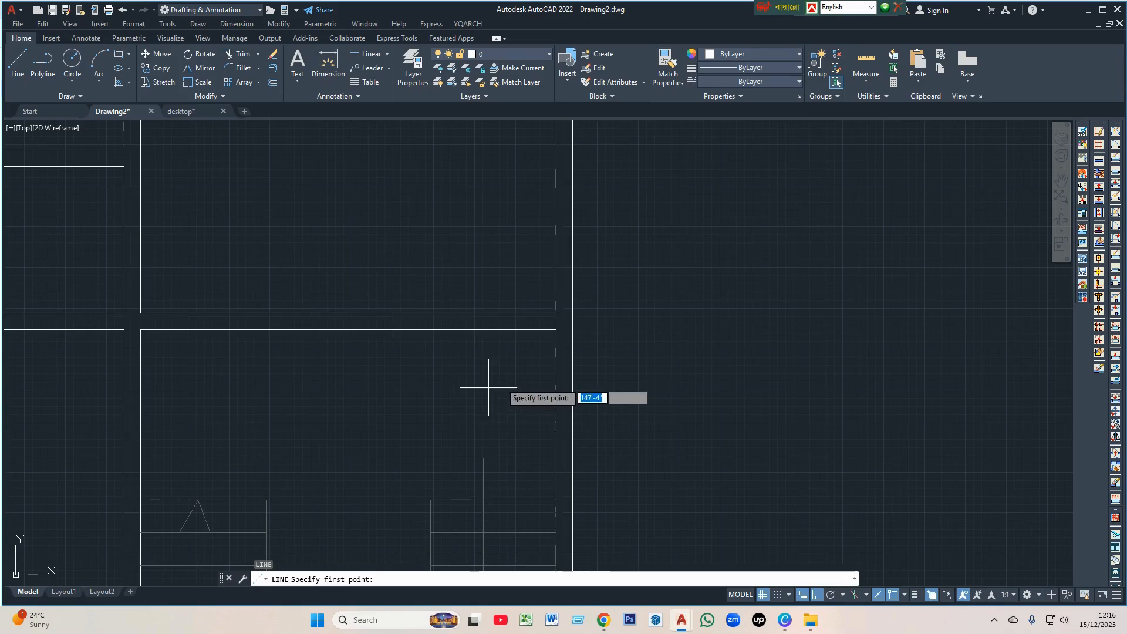
scroll(557, 329, "up", 2)
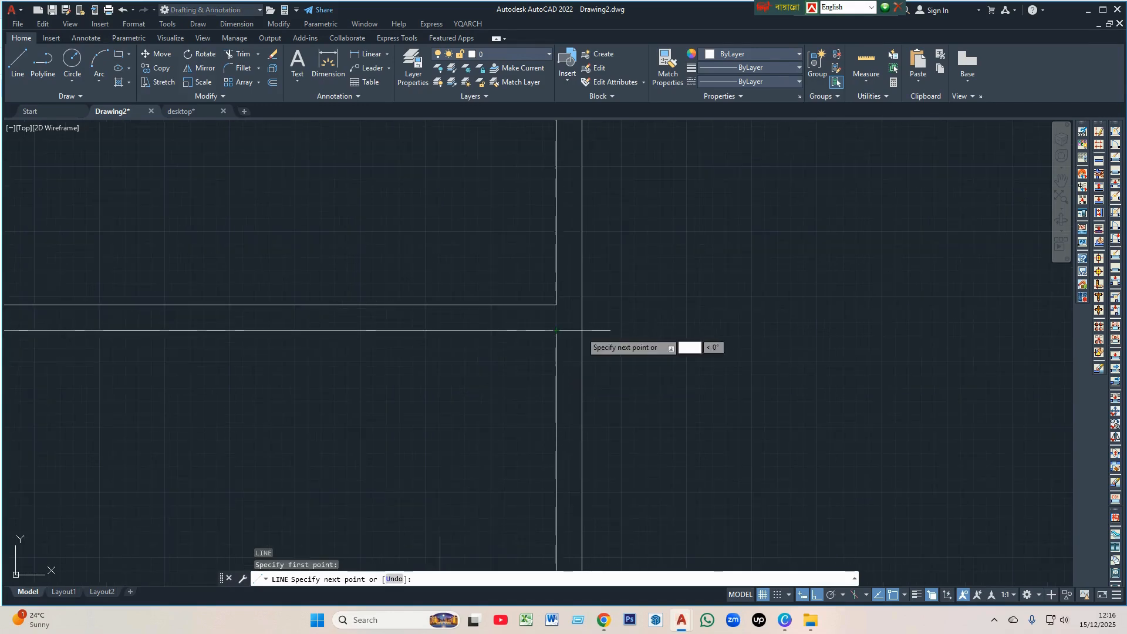
left_click(582, 330)
key("Return")
scroll(509, 307, "down", 2)
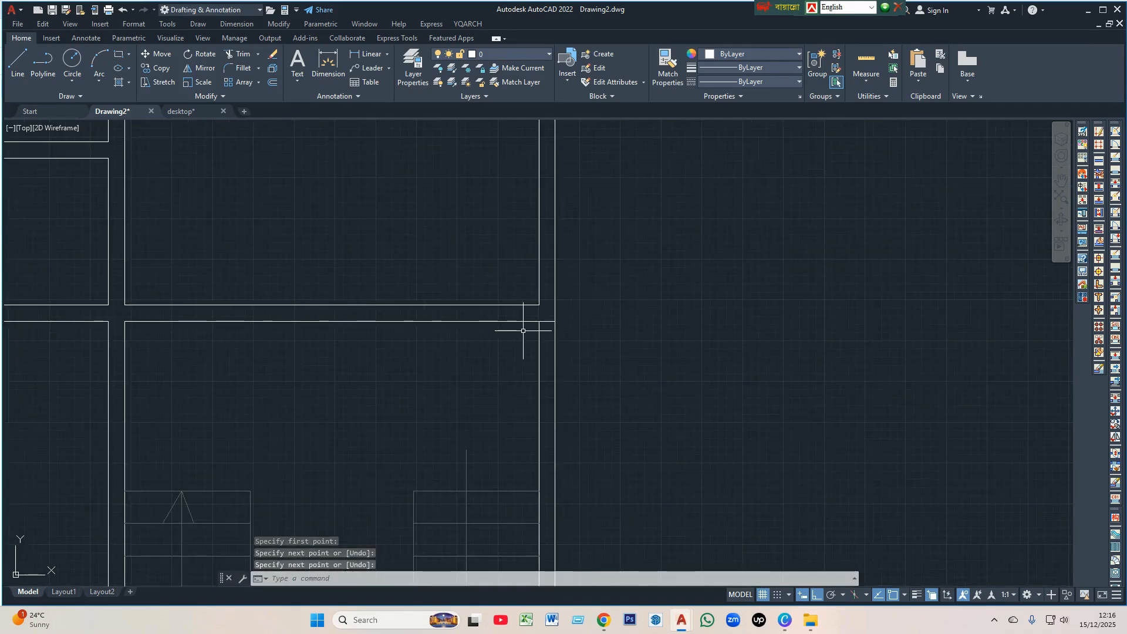
scroll(523, 330, "down", 3)
scroll(521, 335, "up", 2)
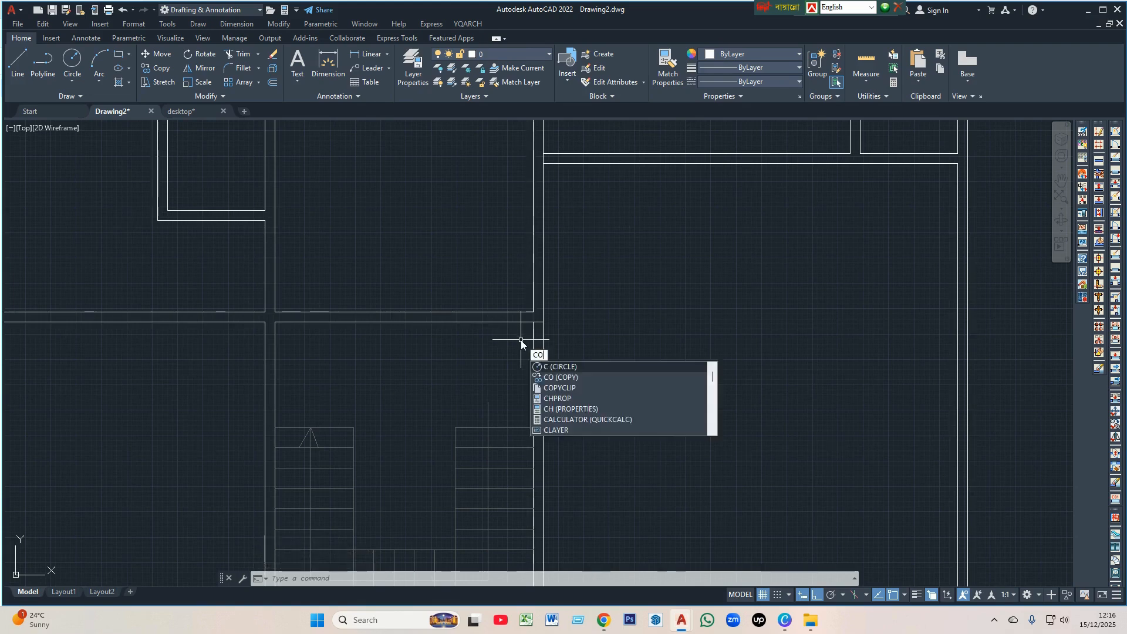
type("o")
key("Return")
scroll(542, 338, "up", 4)
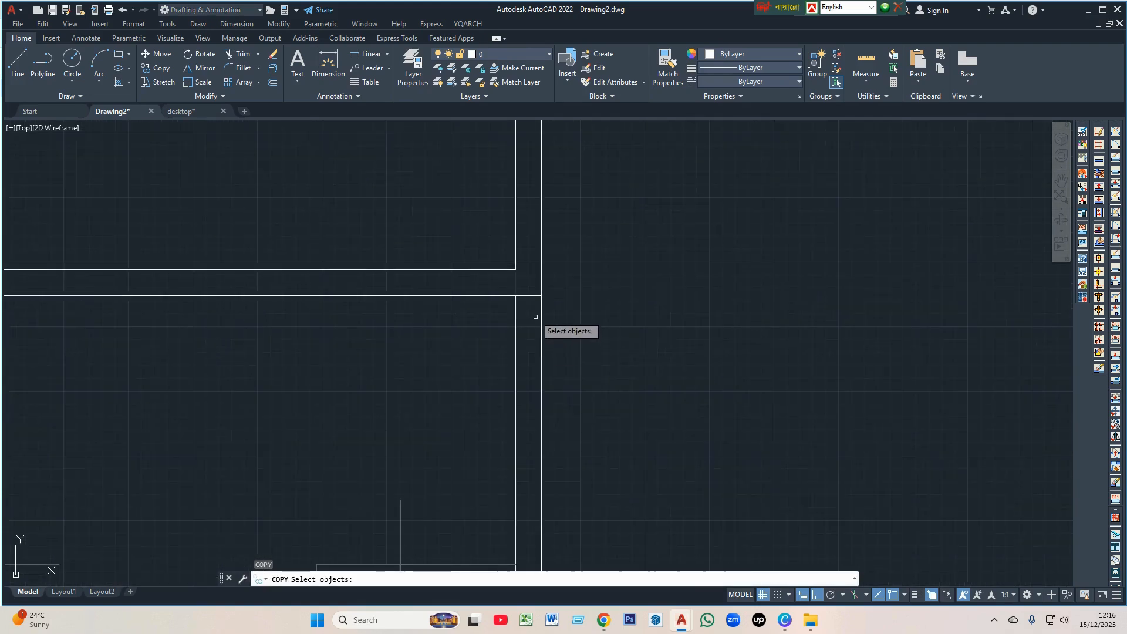
key("Return")
- Copy the short line across the right wall 3' straight down along the wall
left_click(533, 296)
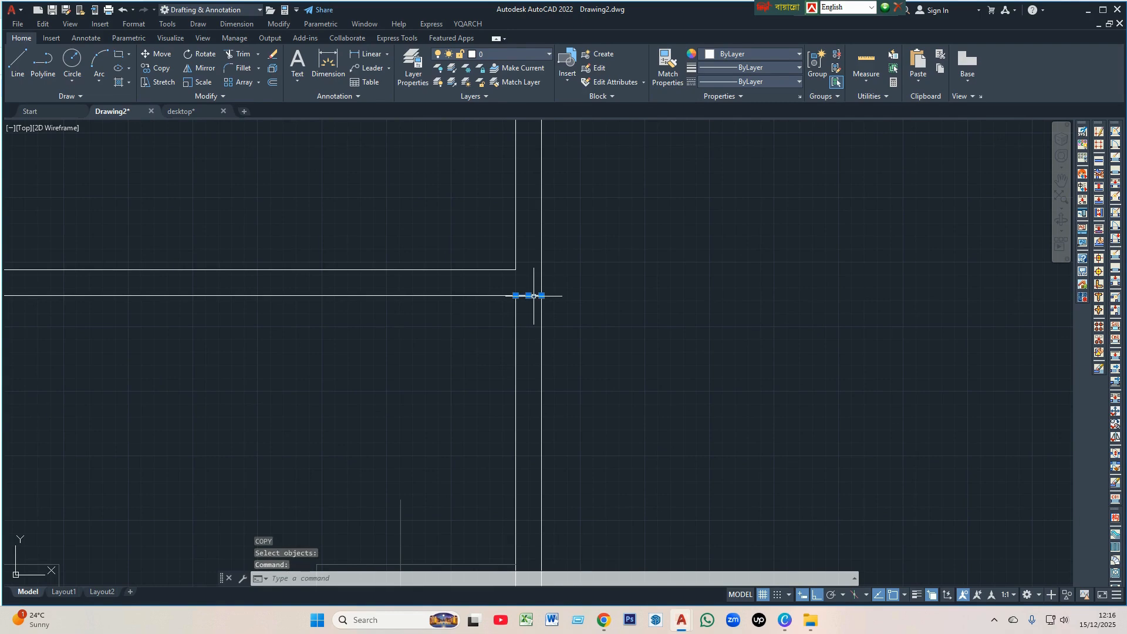
type("o")
key("Return")
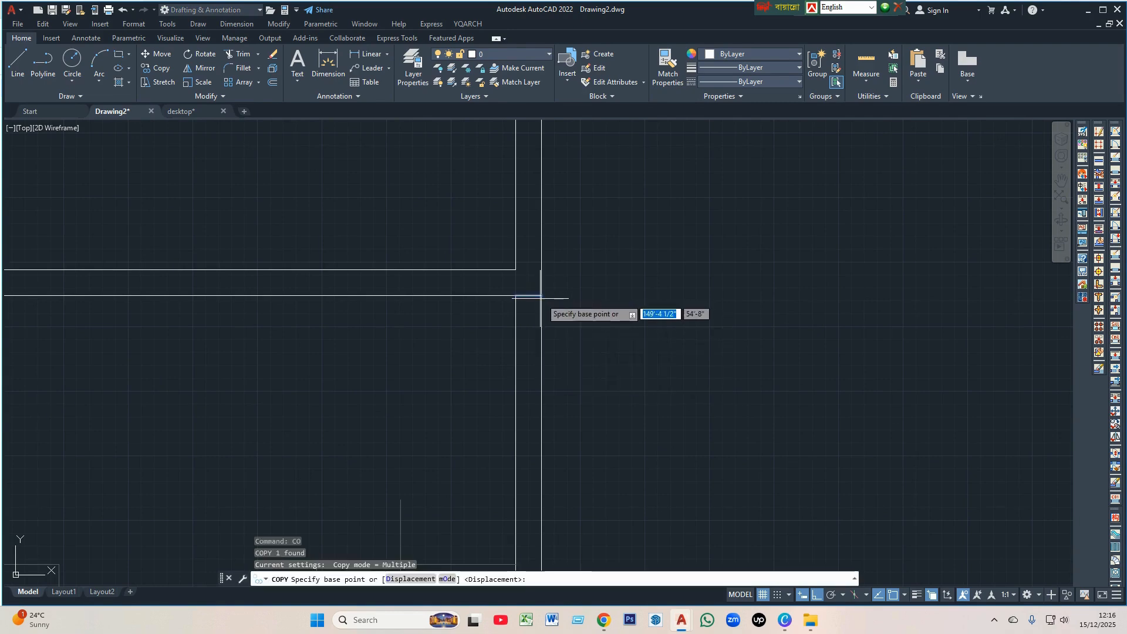
left_click(541, 296)
scroll(541, 296, "down", 2)
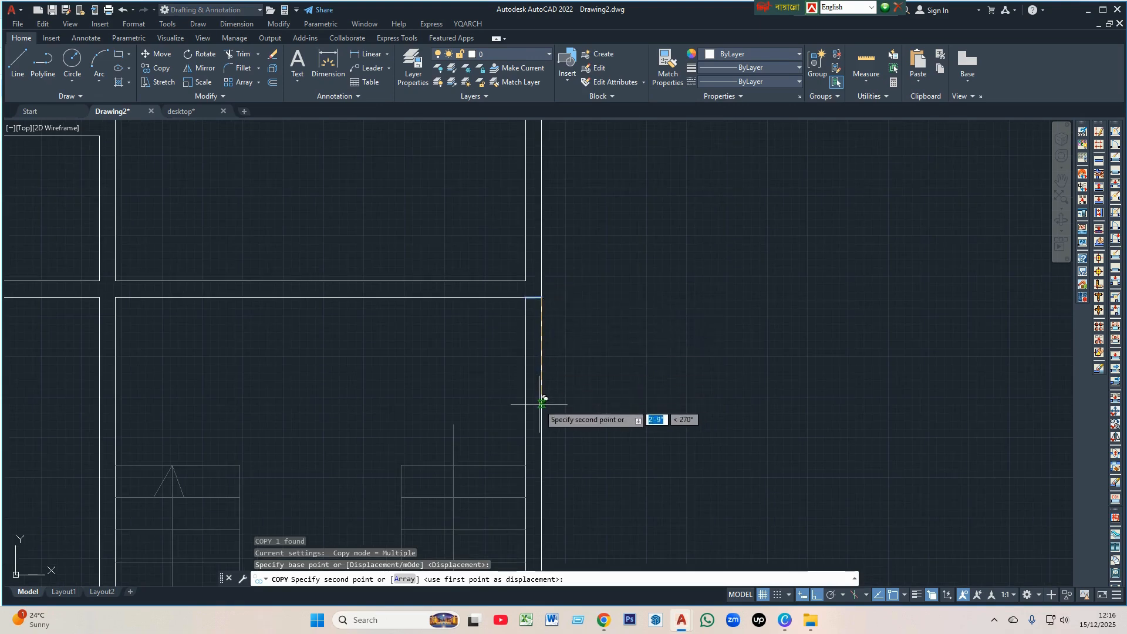
type("3'")
key("Return")
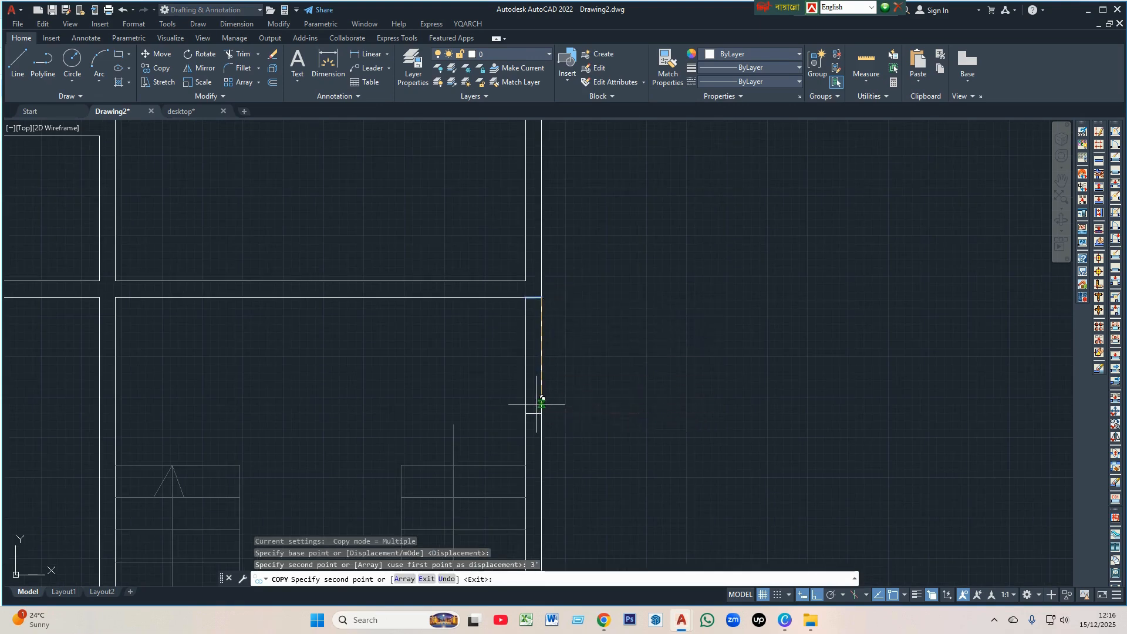
key("Return")
- Trim both faces of the stair room's right wall between the two short cross lines to form an opening
scroll(508, 389, "up", 2)
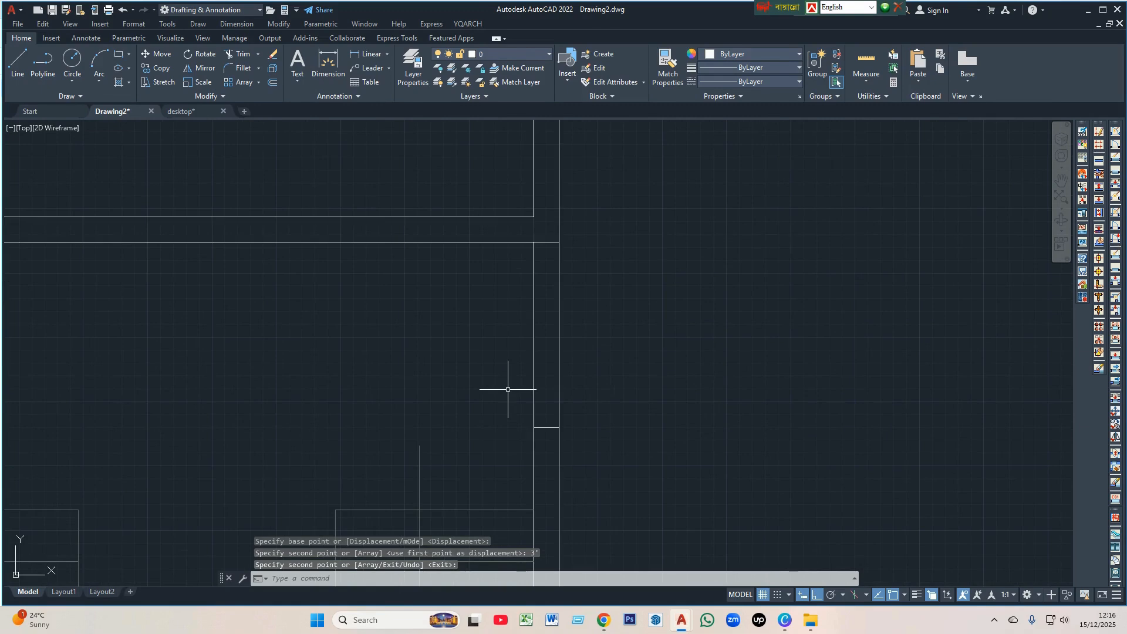
scroll(514, 387, "down", 2)
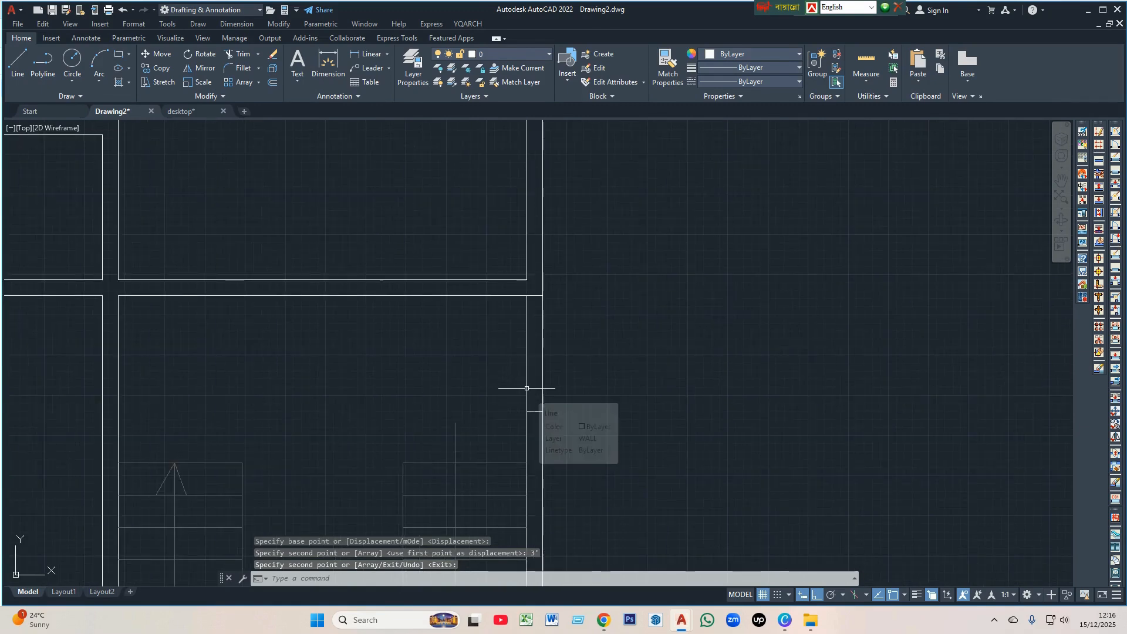
type("tr")
key("Return")
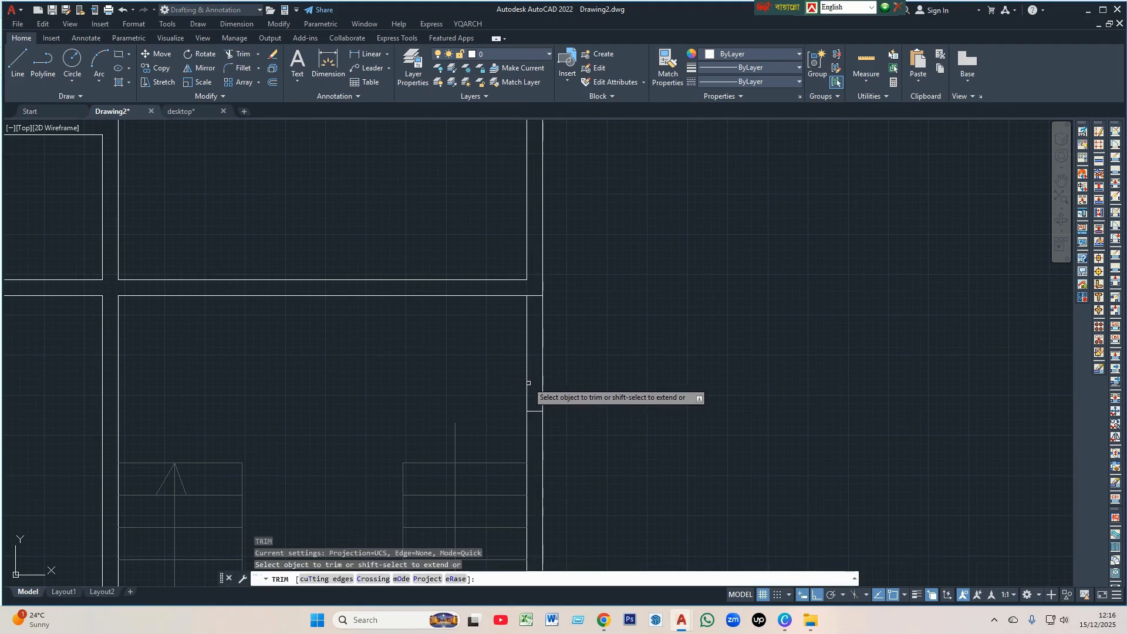
left_click(529, 386)
key("Return")
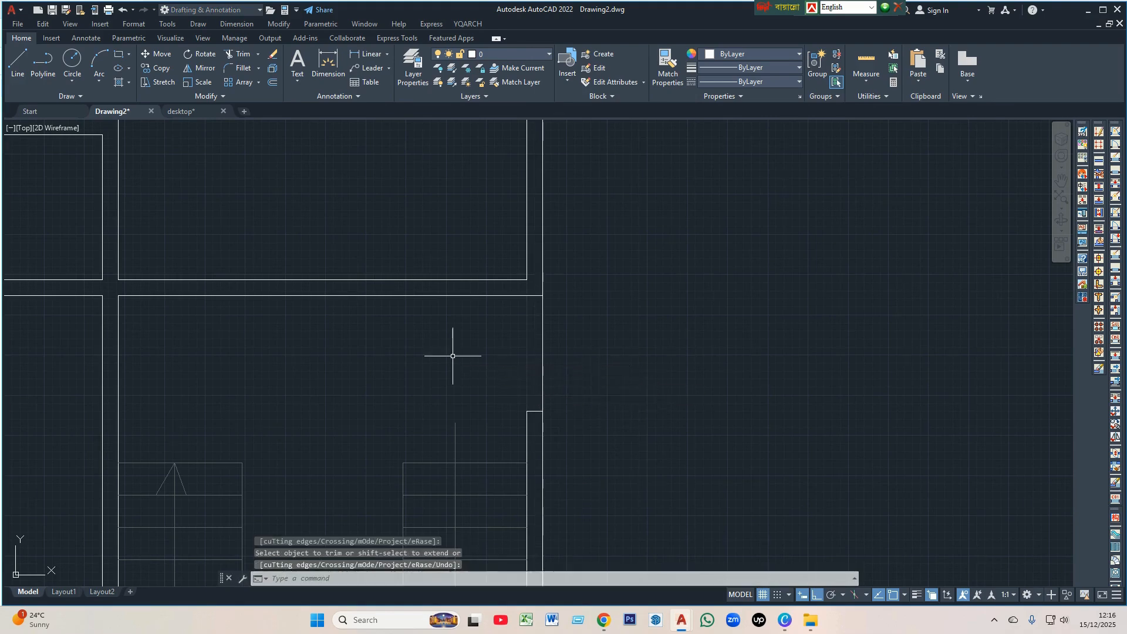
key("Return")
left_click_drag(568, 362, 501, 353)
key("Return")
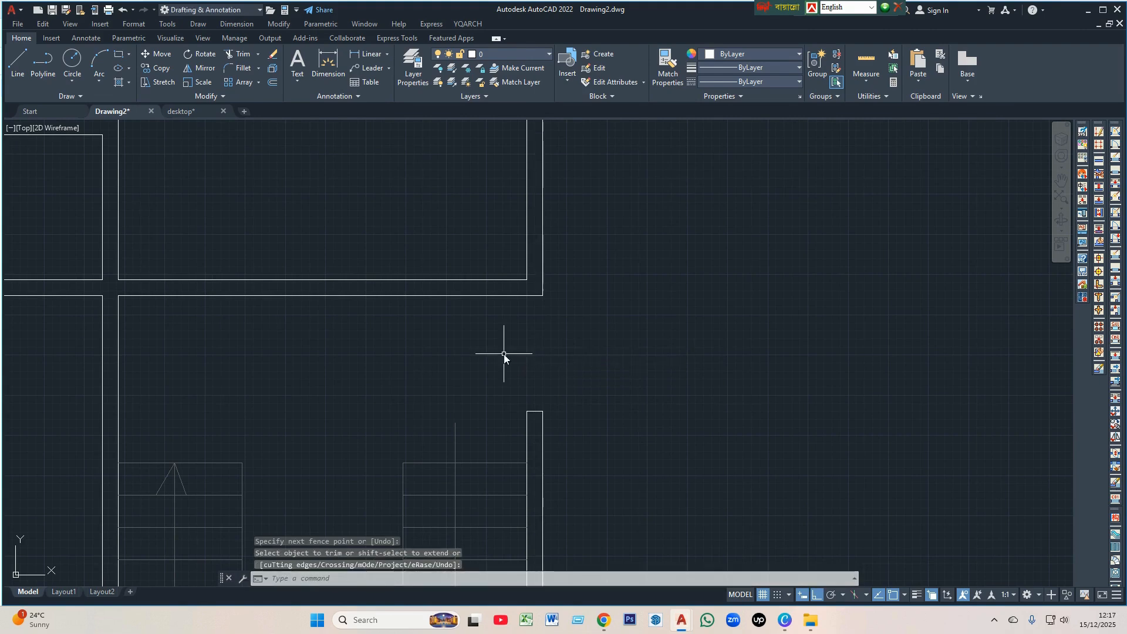
- Draw a line along the outer wall face across the opening, from its upper corner to its lower jamb, ending along the jamb line
type("l")
key("Return")
left_click(542, 295)
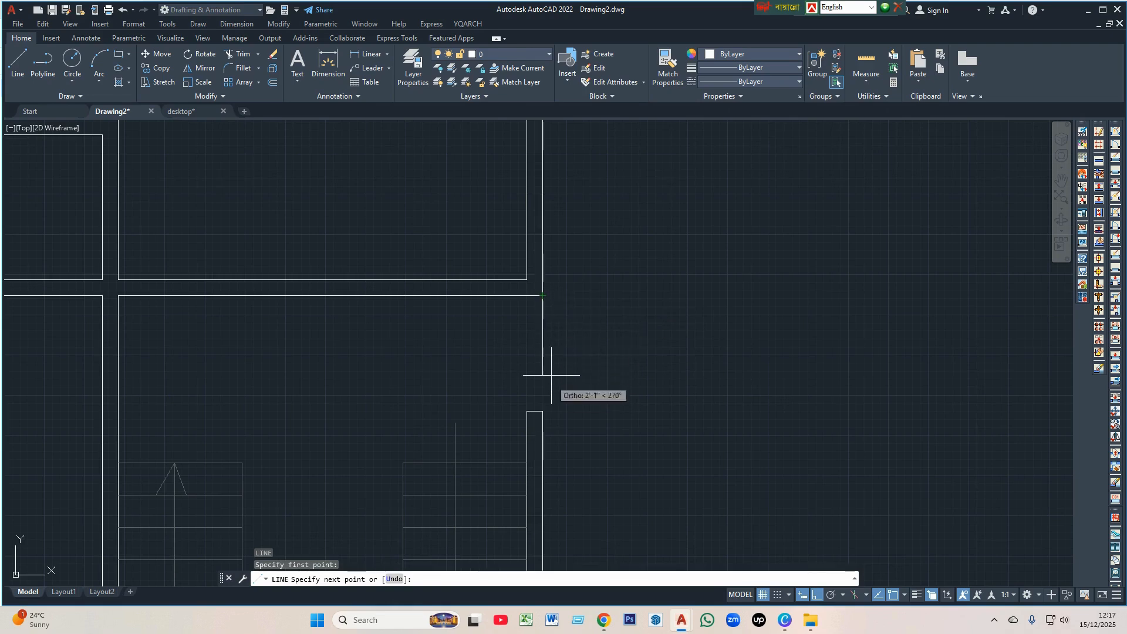
left_click(542, 411)
left_click(527, 411)
key("Return")
- Try to offset the line across the opening 10' to the right, and undo it
scroll(486, 349, "down", 2)
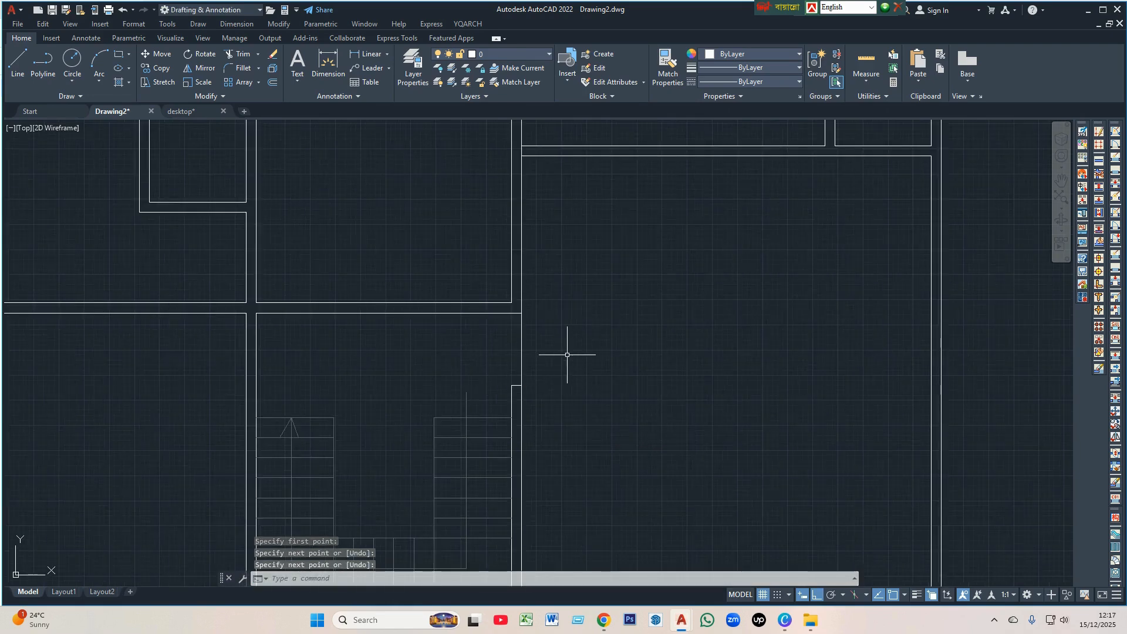
type("o")
key("Return")
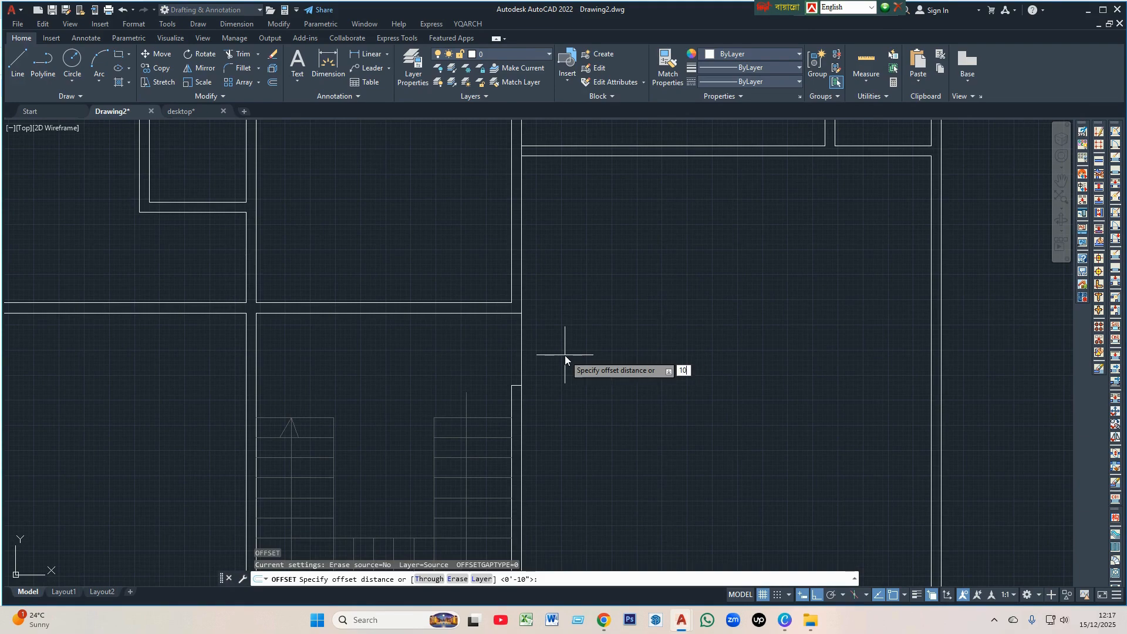
type("10'")
key("Return")
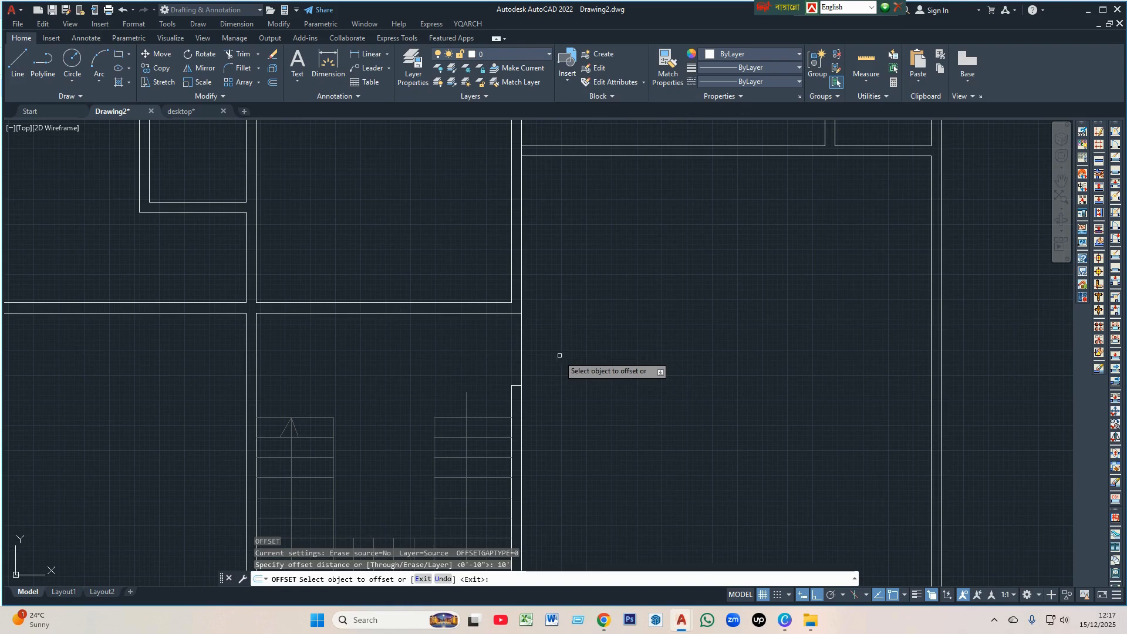
left_click(521, 356)
left_click(550, 359)
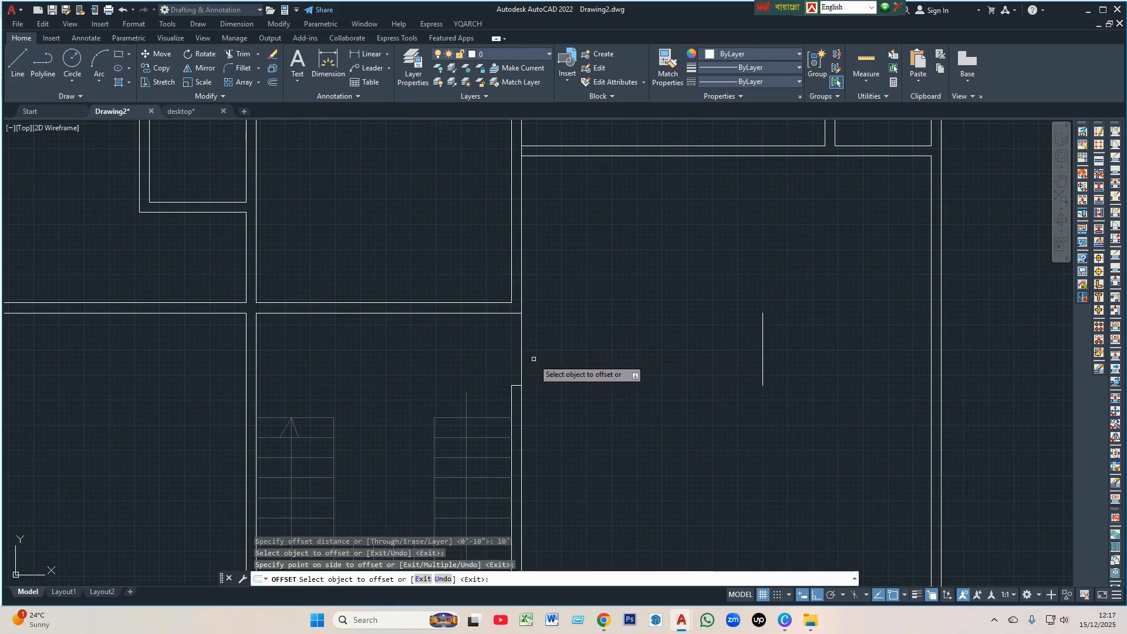
key("Escape")
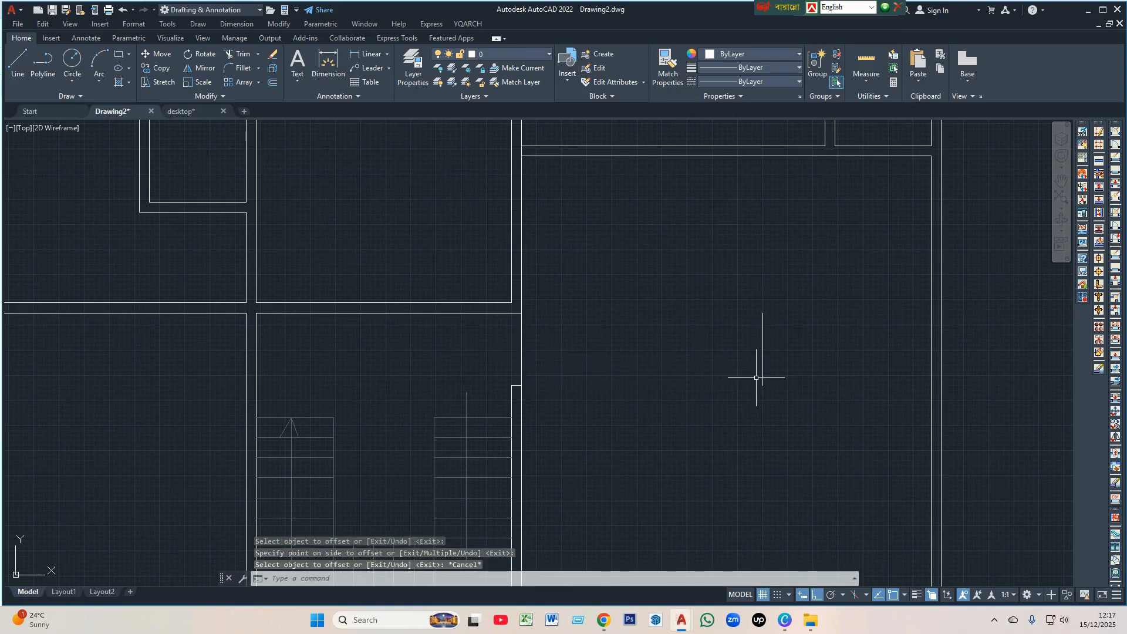
key("ctrl+z")
key("ctrl+z")
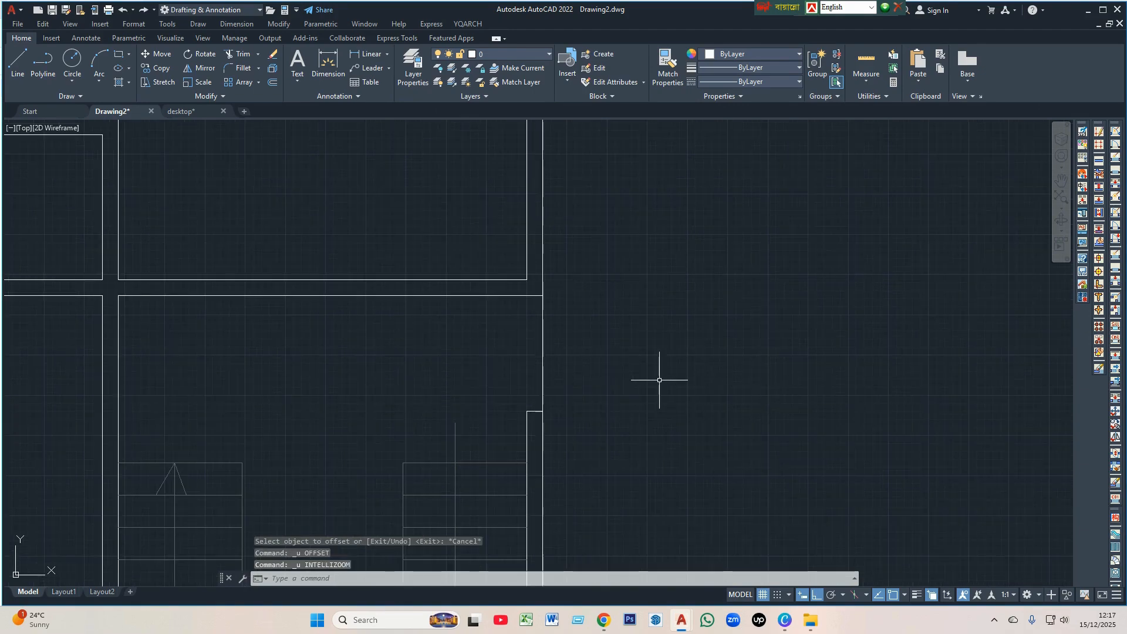
- Offset the line across the opening twice to the right at 10" spacing to form two entrance step lines
type("O")
key("Return")
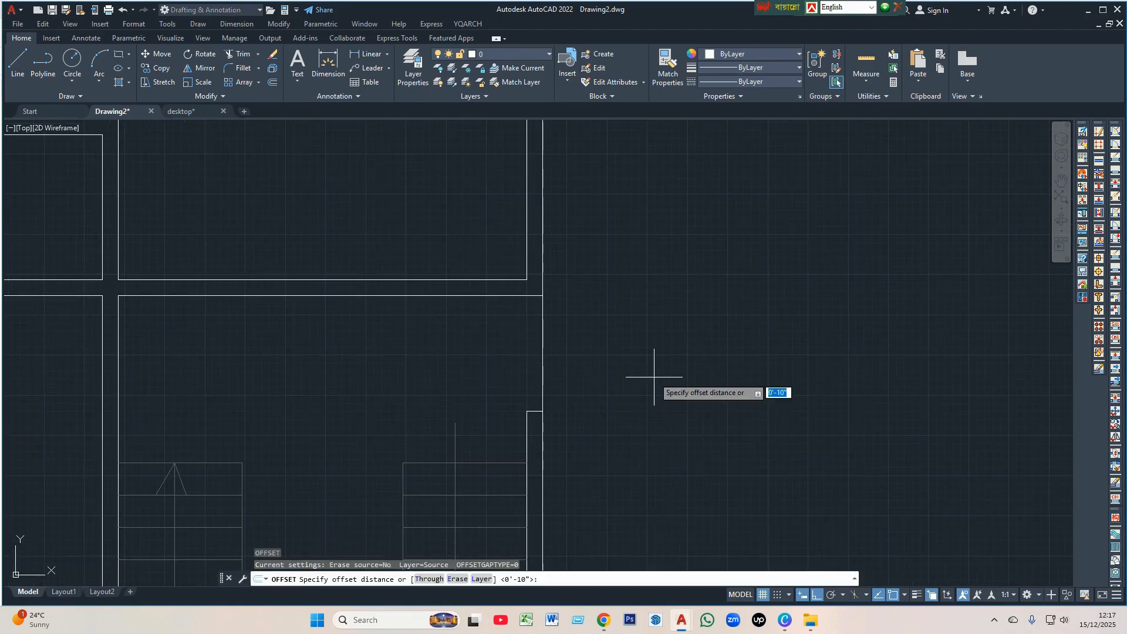
type("10\"")
key("Return")
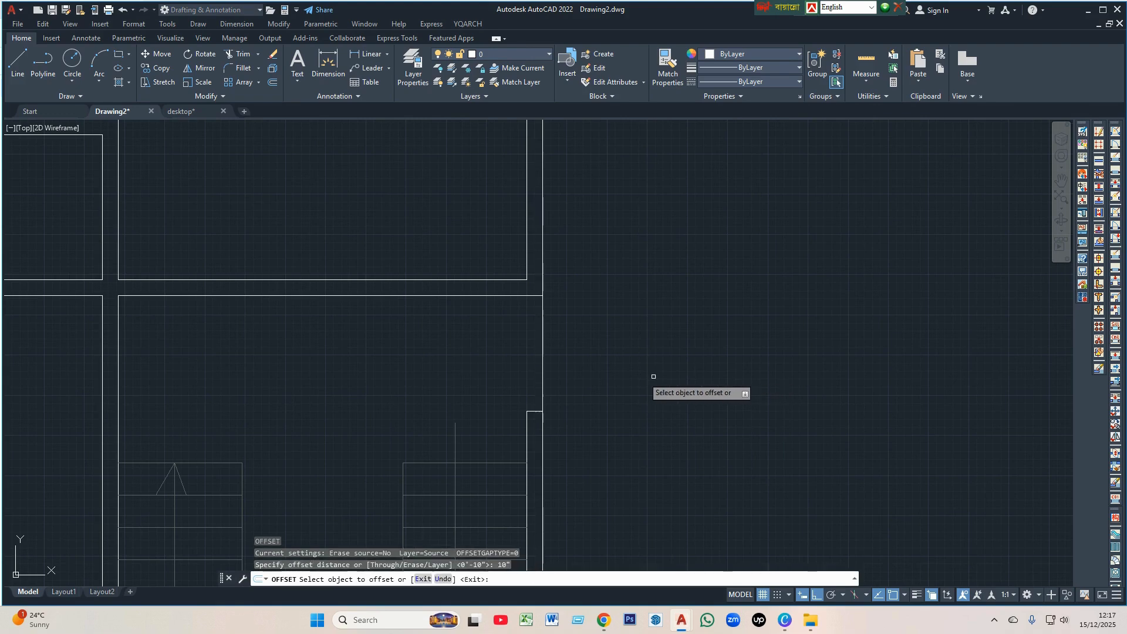
left_click(543, 358)
left_click(578, 358)
left_click(575, 358)
left_click(615, 368)
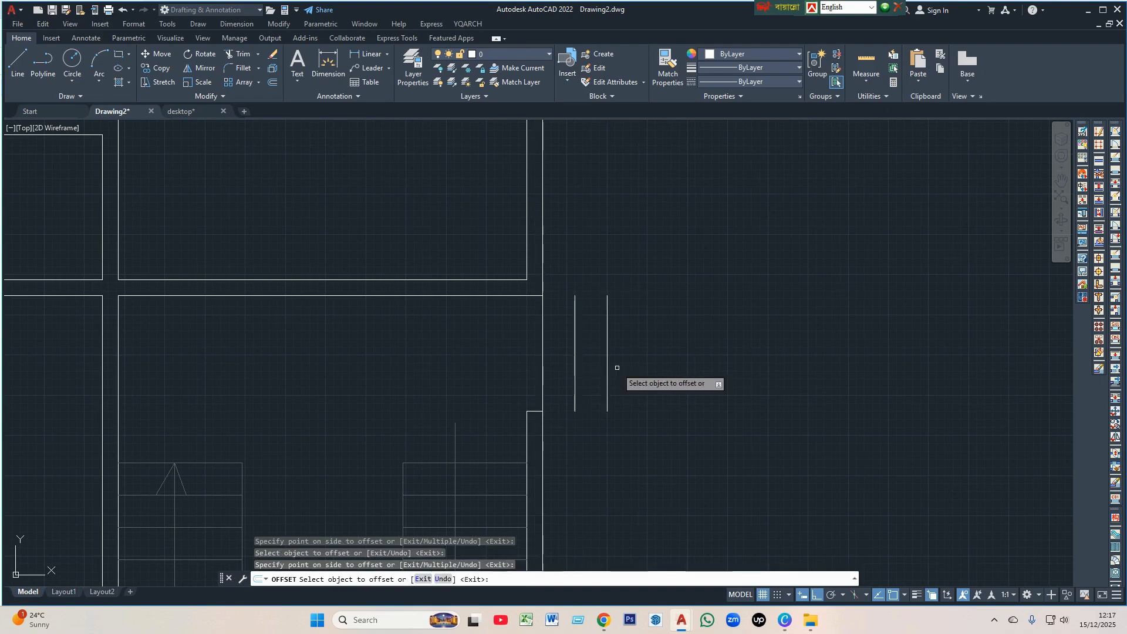
key("Return")
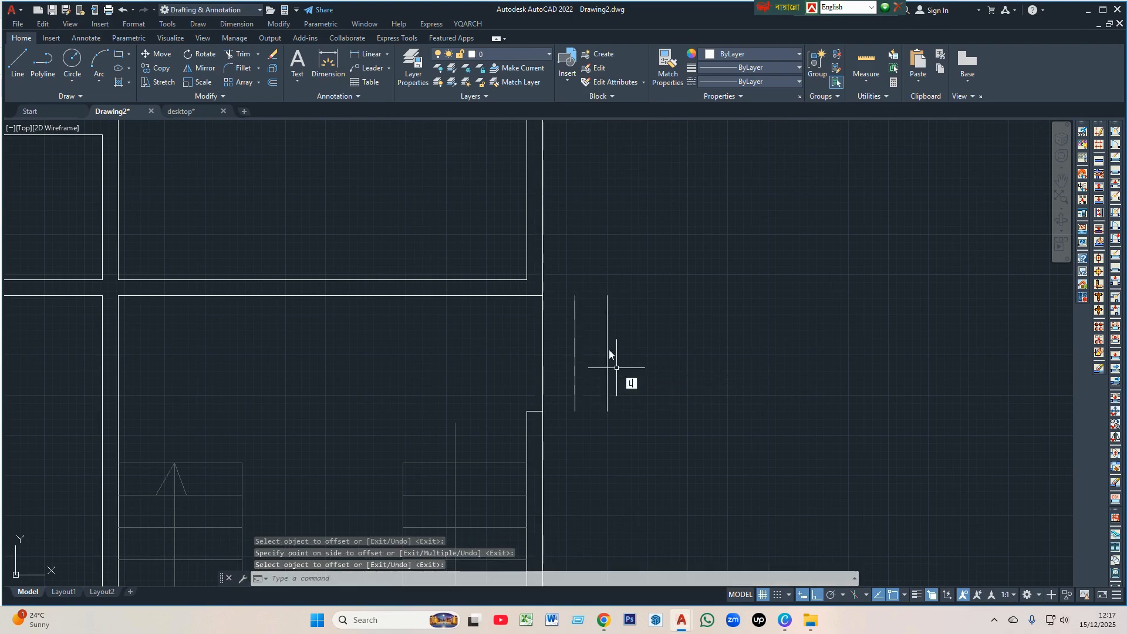
- Draw horizontal lines closing the upper and lower ends of the entrance steps, from the wall opening to the outermost step line
type("L")
key("Return")
left_click(542, 296)
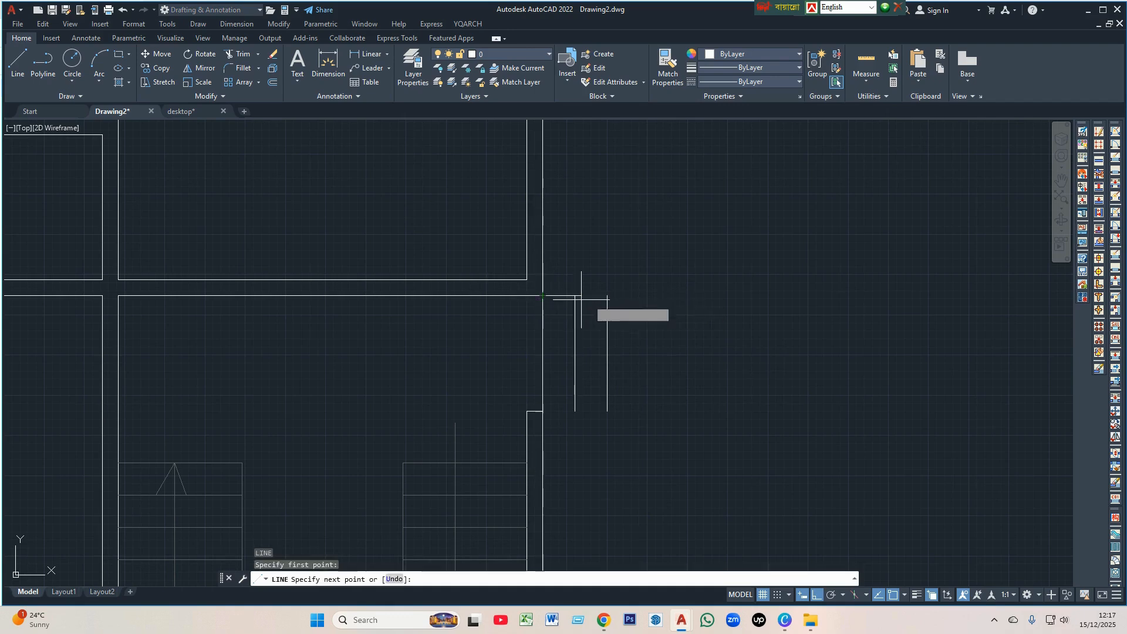
left_click(607, 296)
key("Return")
key("Return")
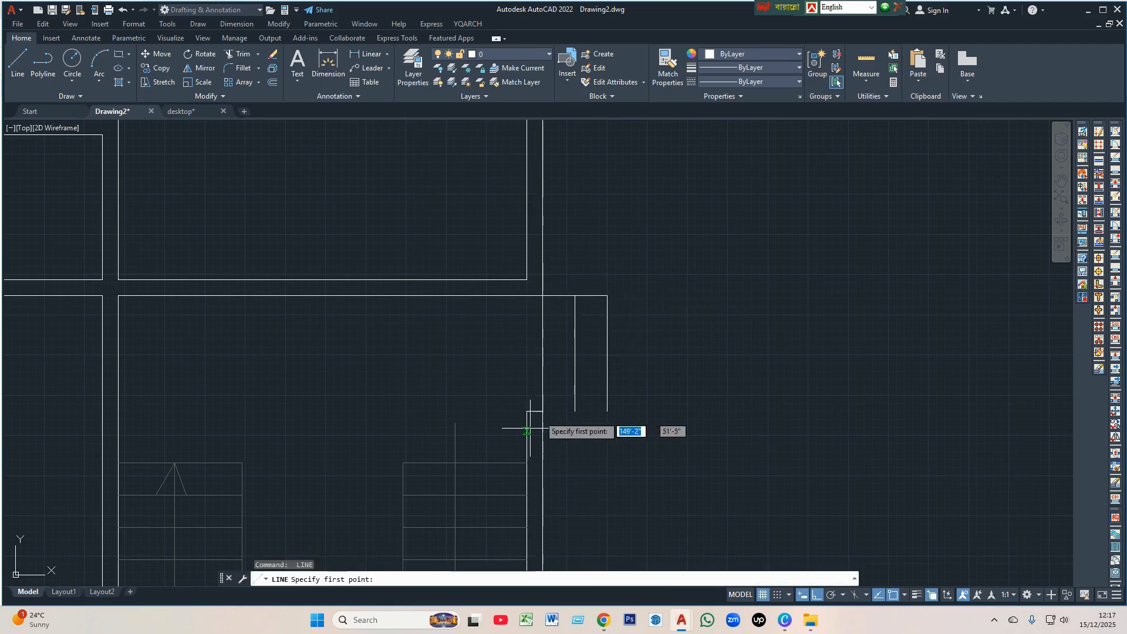
left_click(527, 411)
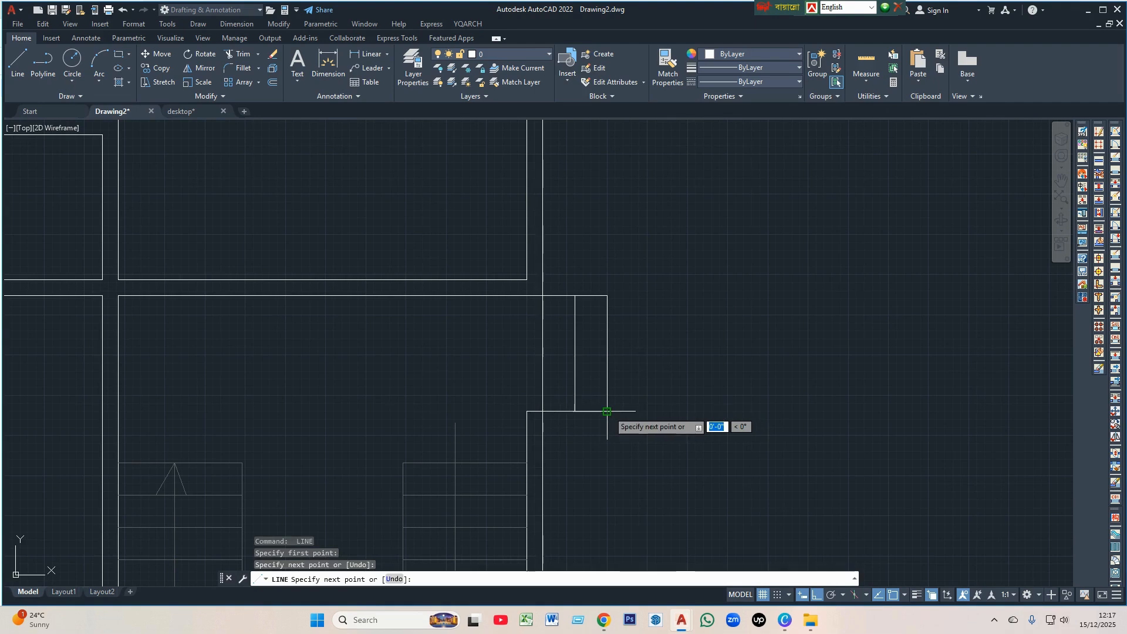
left_click(607, 411)
key("Return")
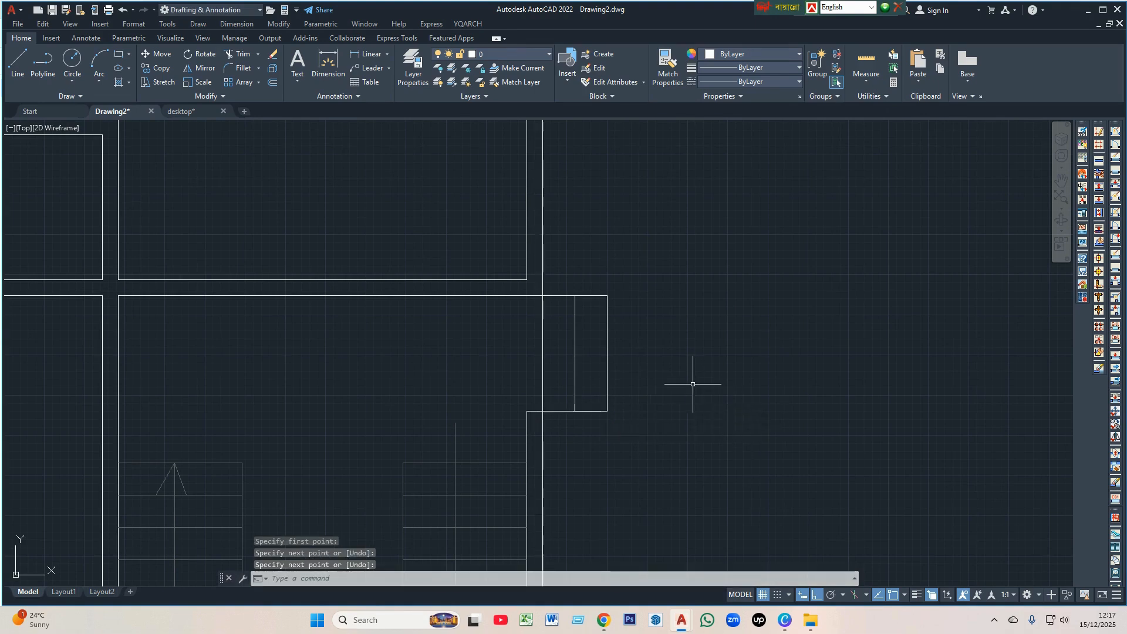
- Draw a direction arrow across the entrance steps pointing left toward the opening, with a horizontal shaft and two short head lines
key("Return")
scroll(626, 370, "up", 2)
left_click(644, 363)
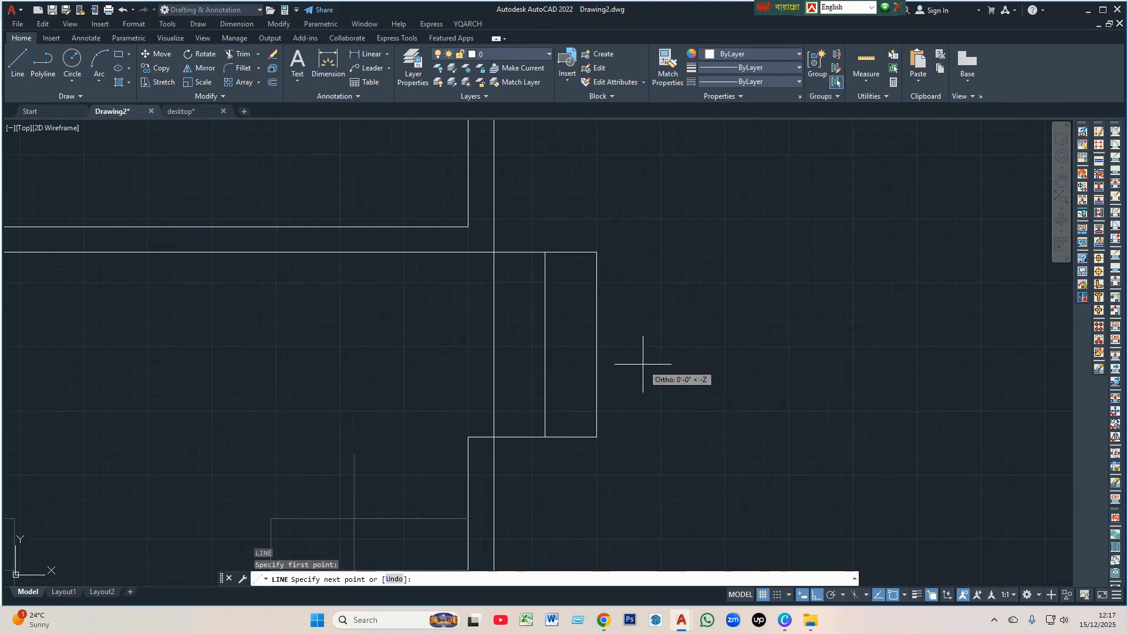
left_click(535, 374)
key("Escape")
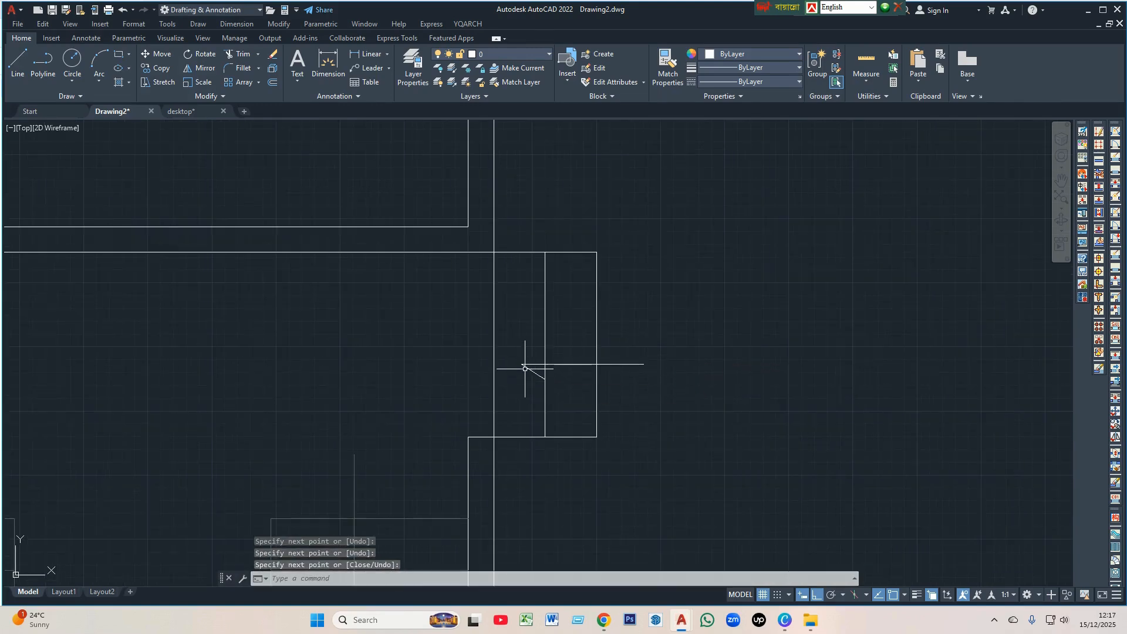
key("space")
left_click(532, 363)
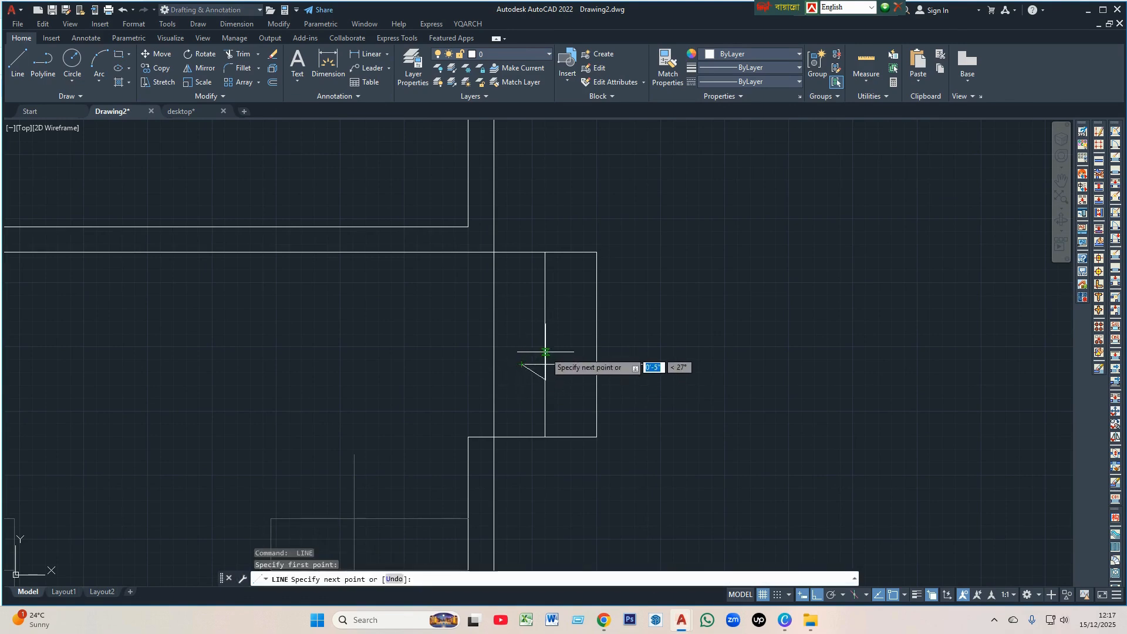
left_click(544, 354)
key("space")
- Match the properties of a staircase tread line onto the entrance step lines, the arrow and the line across the opening
scroll(617, 319, "down", 4)
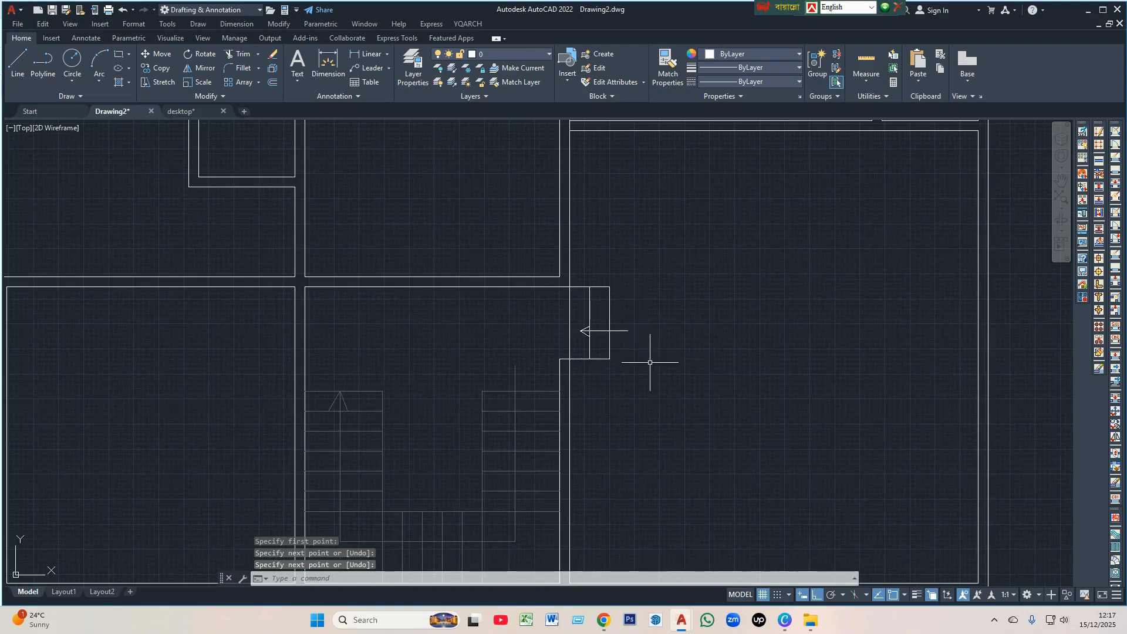
type("ma")
key("space")
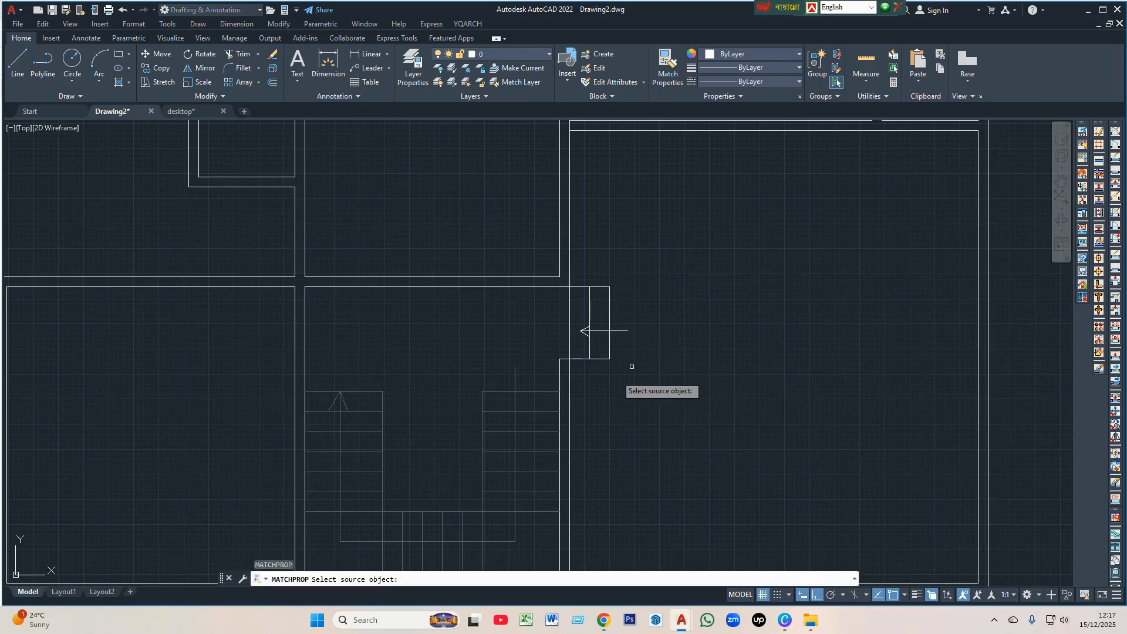
left_click(513, 392)
left_click(623, 378)
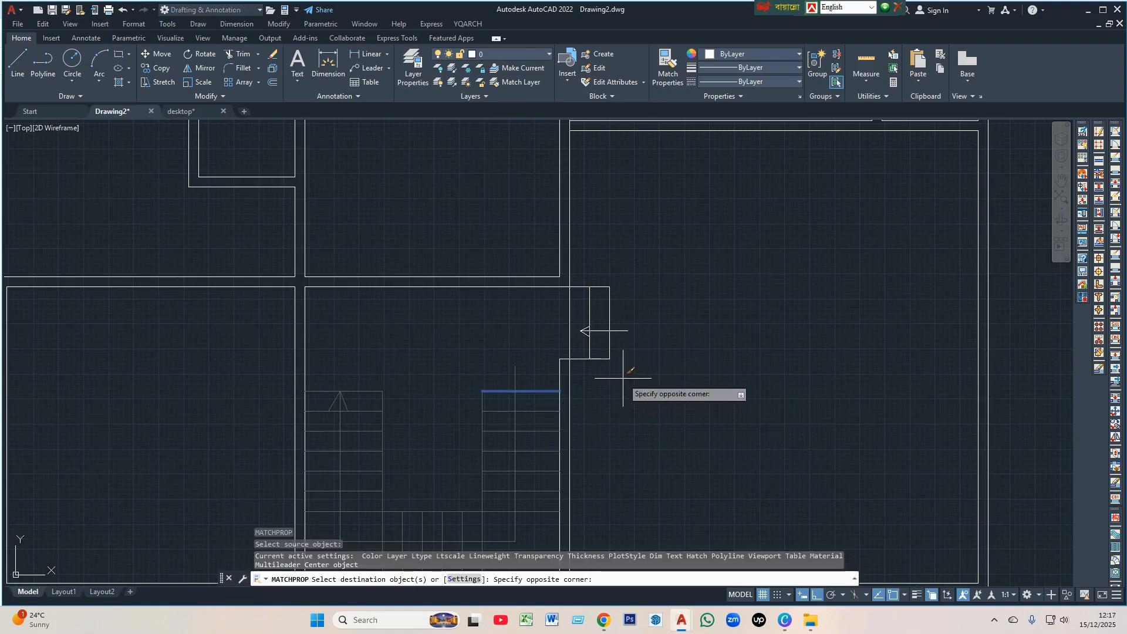
left_click(585, 246)
scroll(584, 317, "up", 4)
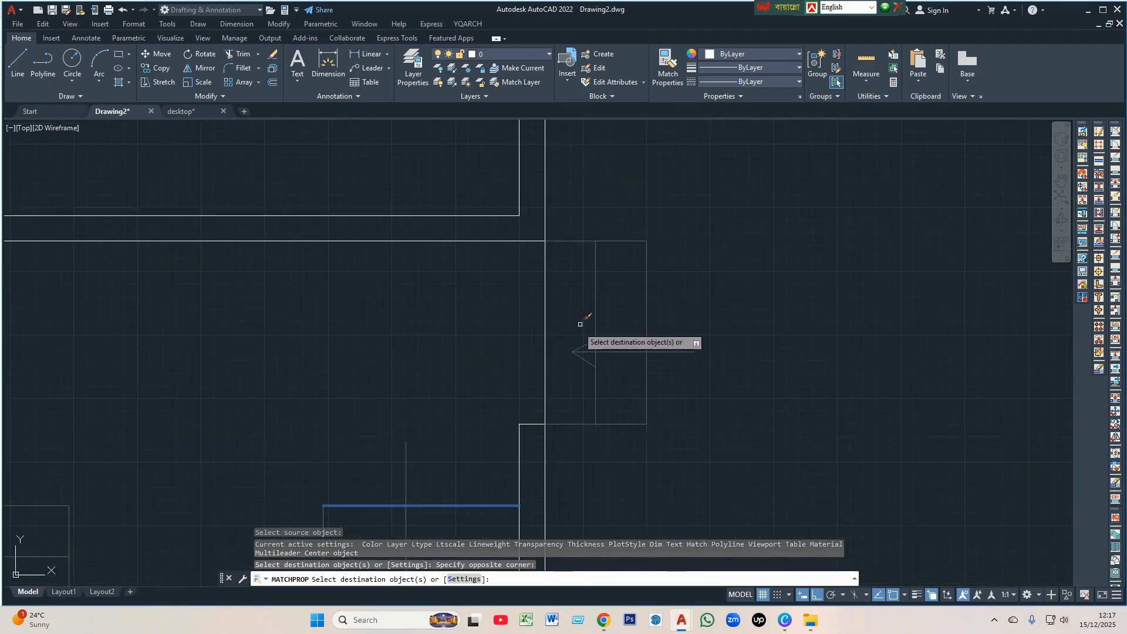
left_click(578, 324)
left_click(533, 323)
scroll(618, 312, "down", 2)
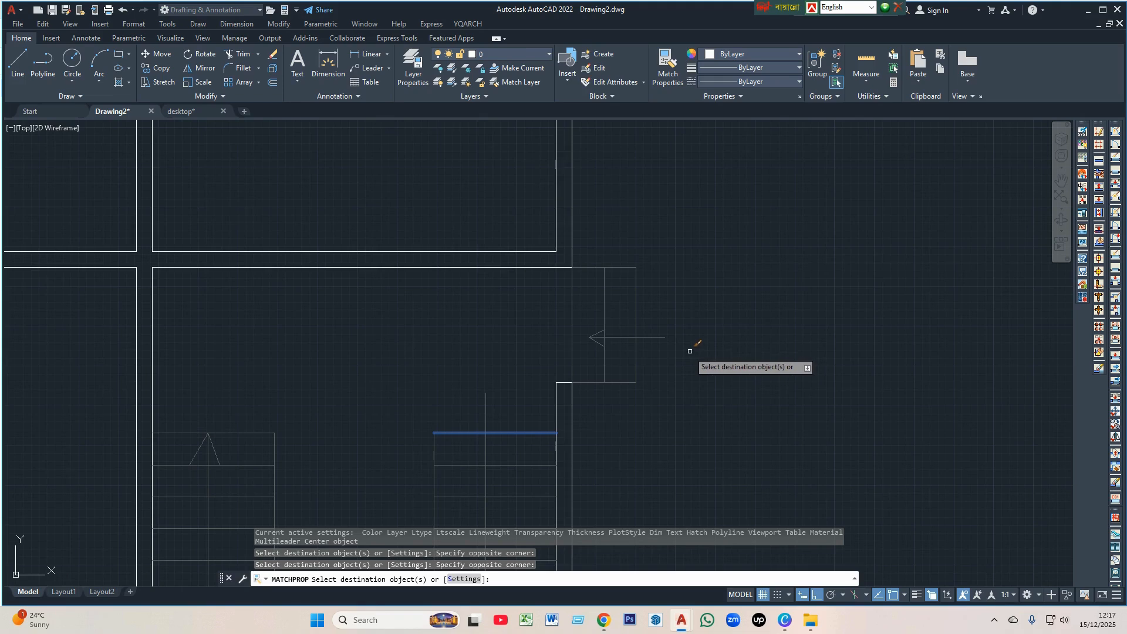
key("Escape")
- Move the entrance arrow straight up about 5 1/2" to sit nearer the middle of the steps
left_click(580, 319)
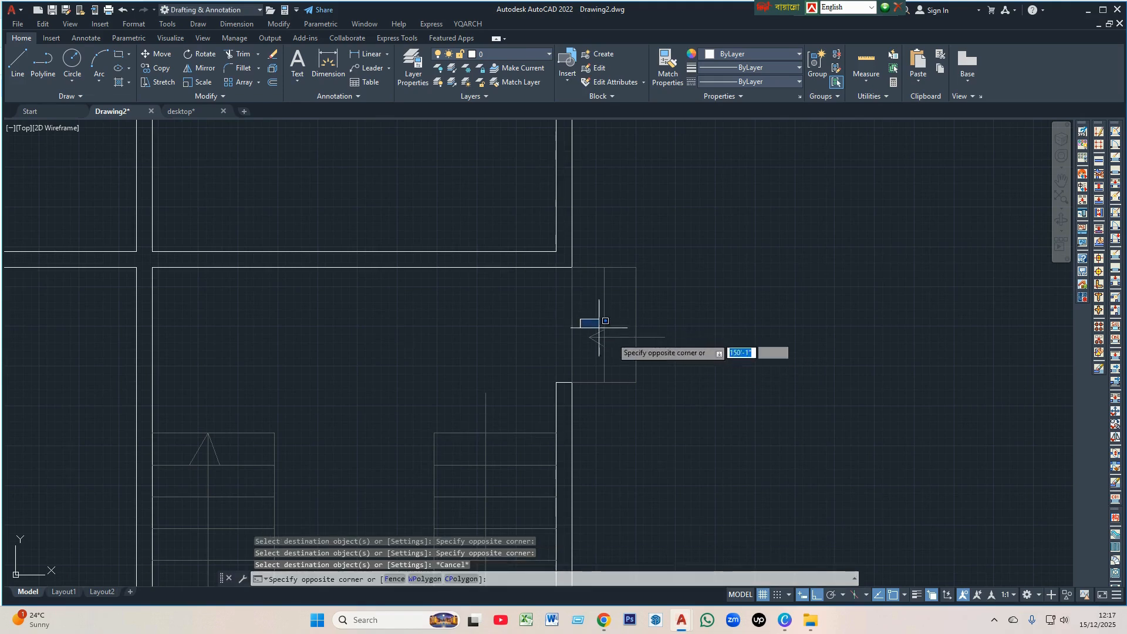
left_click(684, 362)
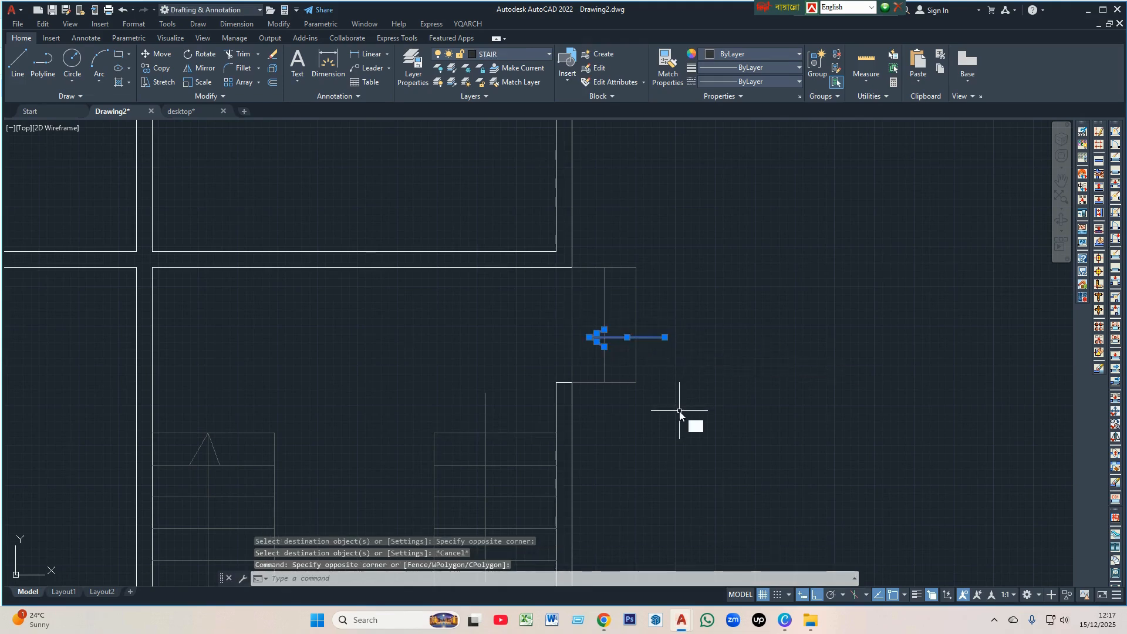
type("m")
key("Return")
left_click(675, 414)
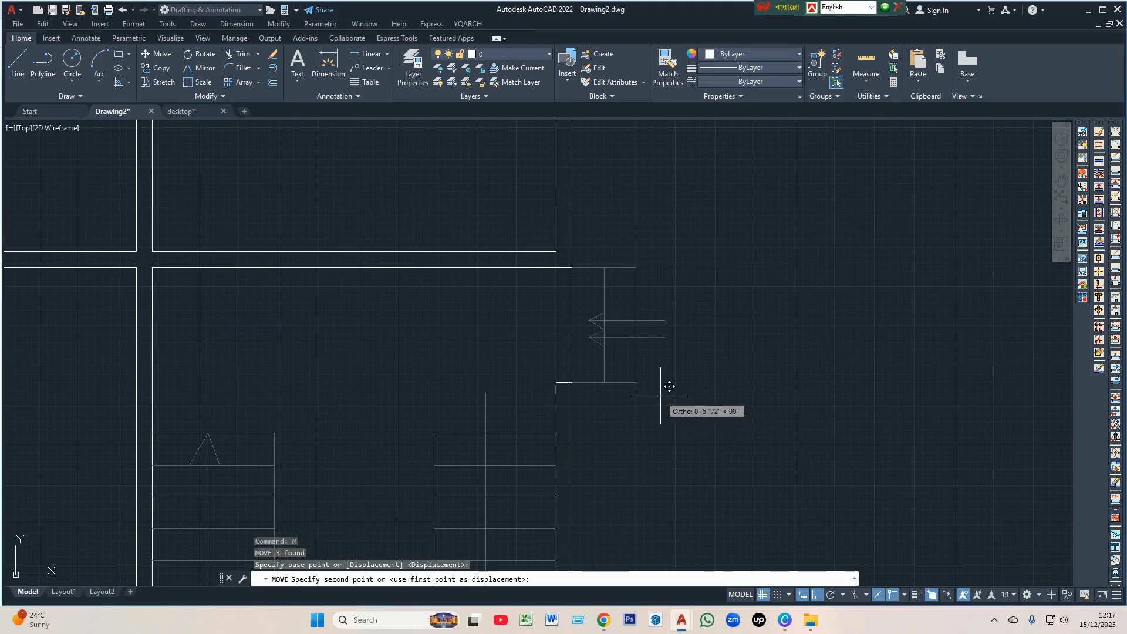
left_click(660, 395)
- Move the entrance arrow left so its tip meets the line across the opening
scroll(655, 320, "up", 2)
left_click(674, 354)
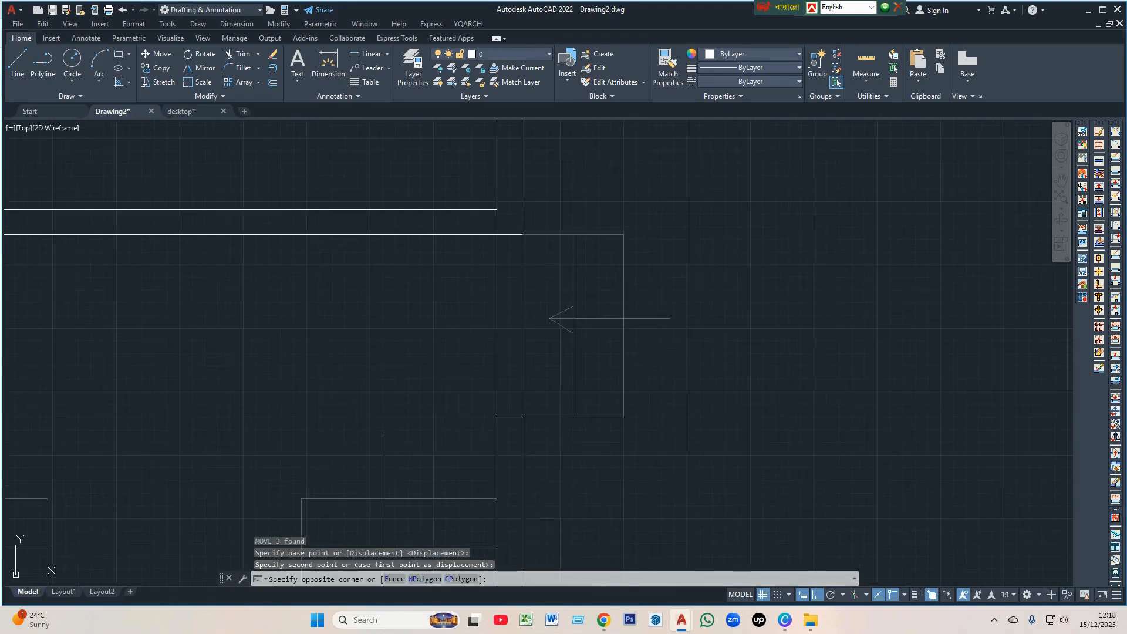
left_click(565, 310)
left_click(547, 296)
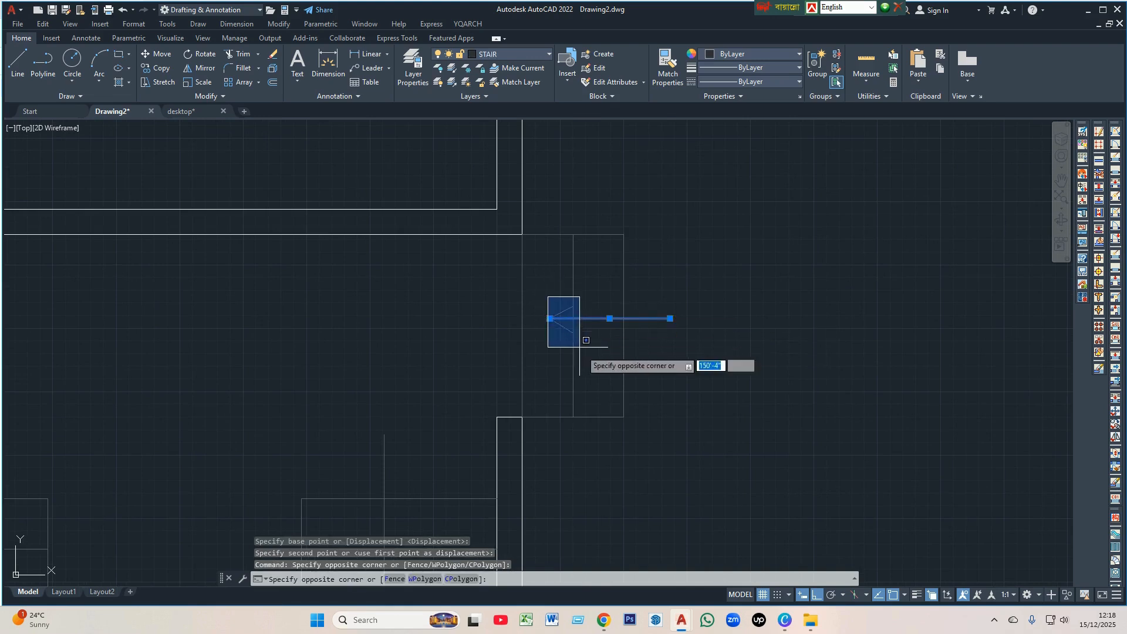
left_click(688, 395)
key("Return")
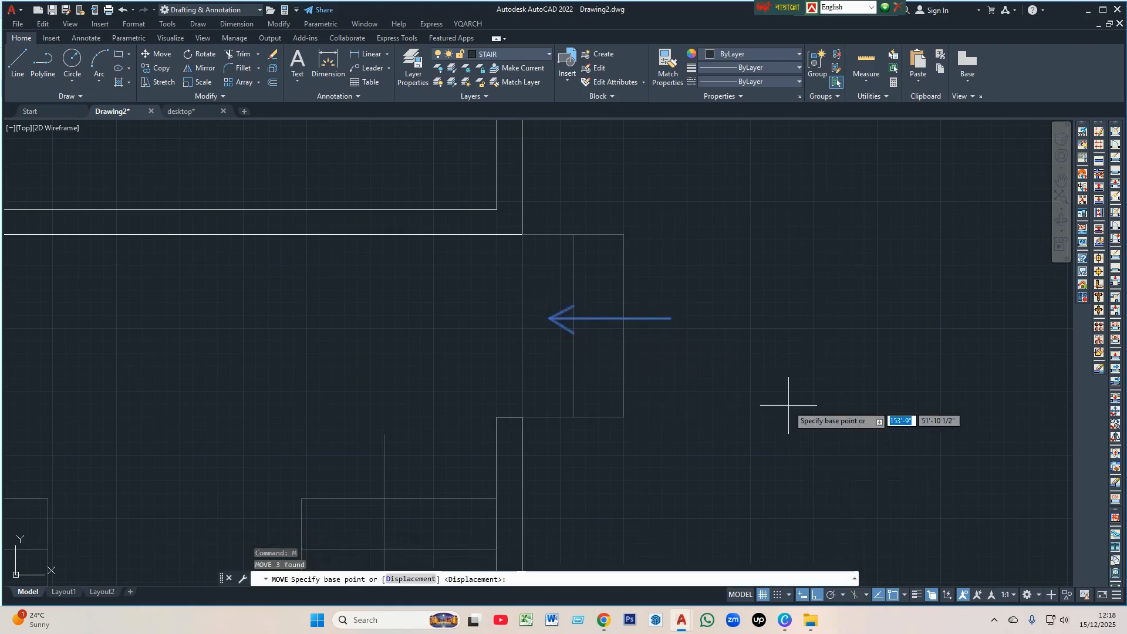
left_click(781, 401)
- Erase the inner face line of the bottom wall along the parking area
scroll(714, 328, "down", 5)
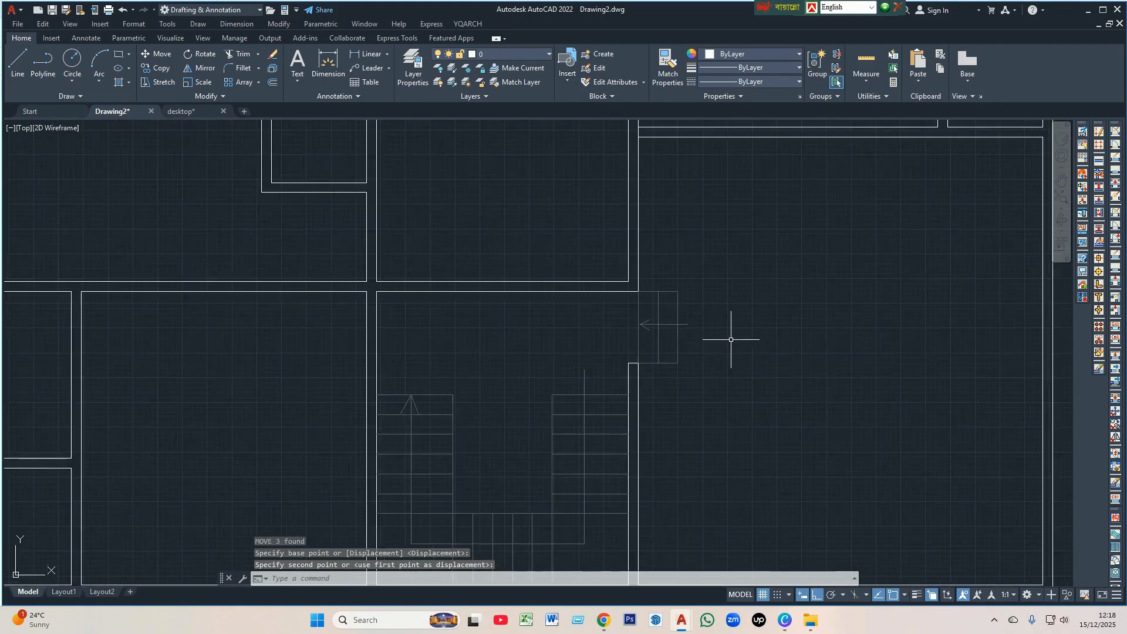
scroll(661, 356, "down", 2)
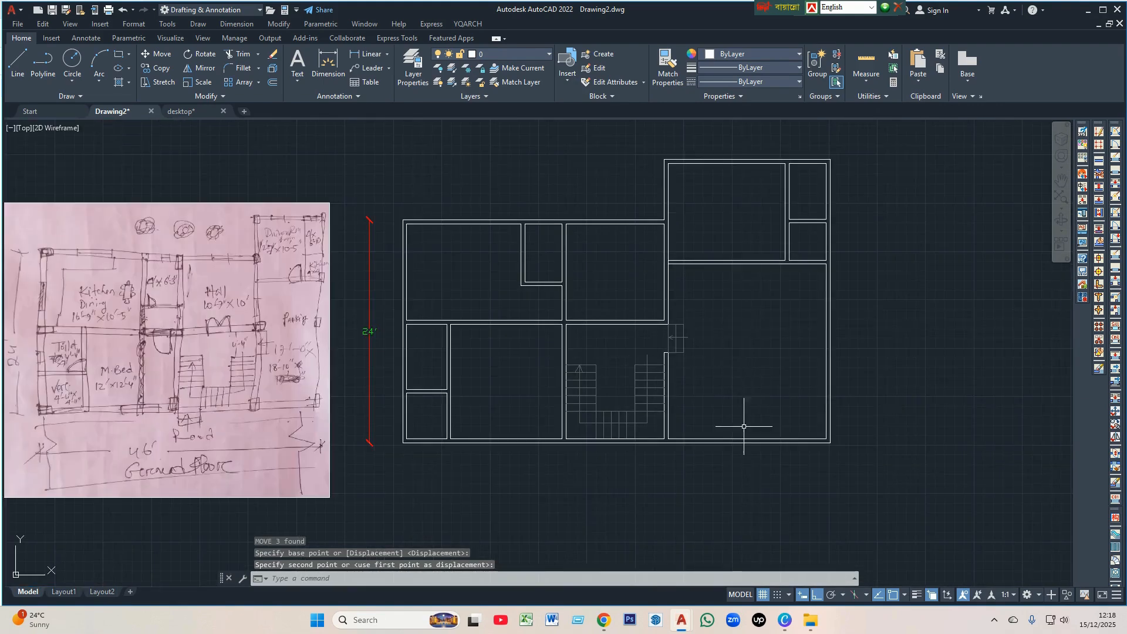
scroll(742, 440, "up", 4)
scroll(649, 390, "down", 2)
scroll(604, 448, "up", 5)
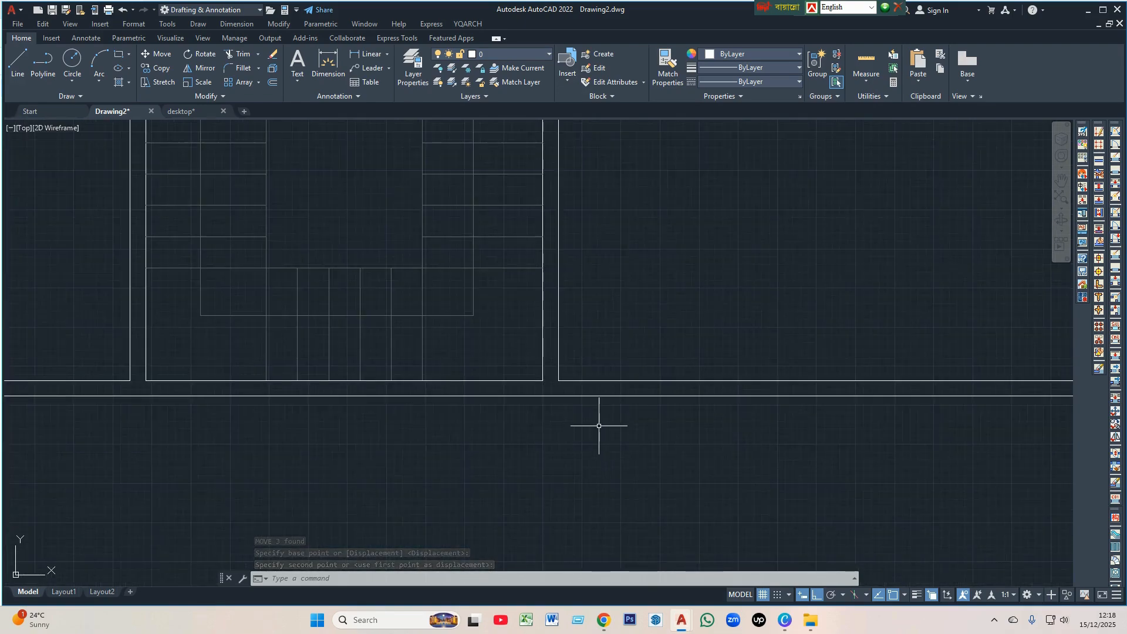
scroll(550, 391, "up", 2)
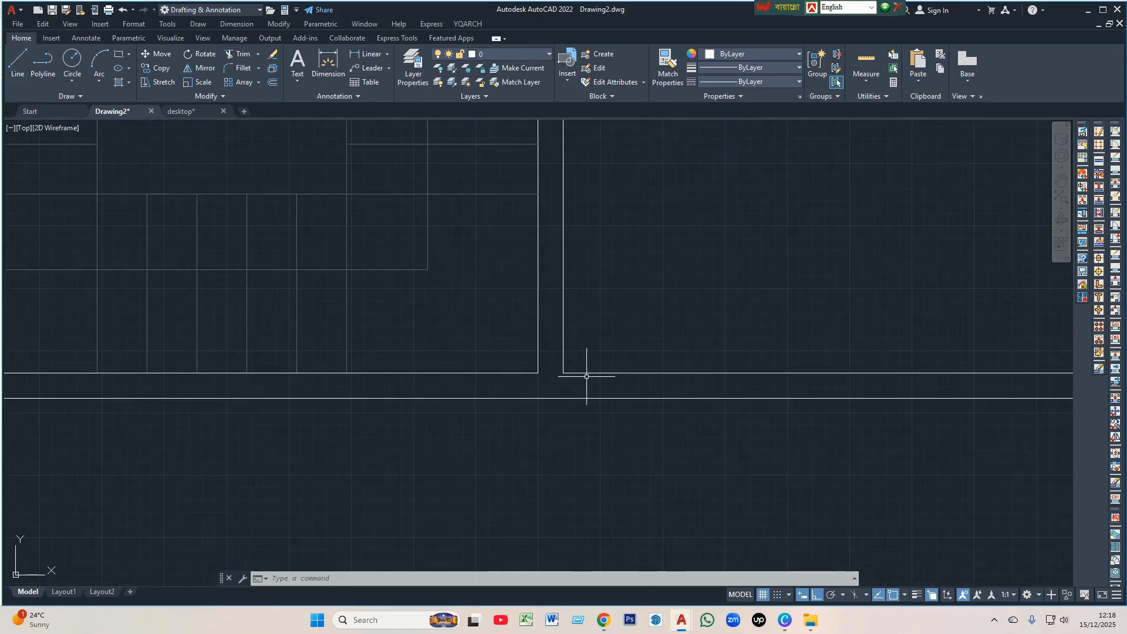
scroll(587, 376, "down", 5)
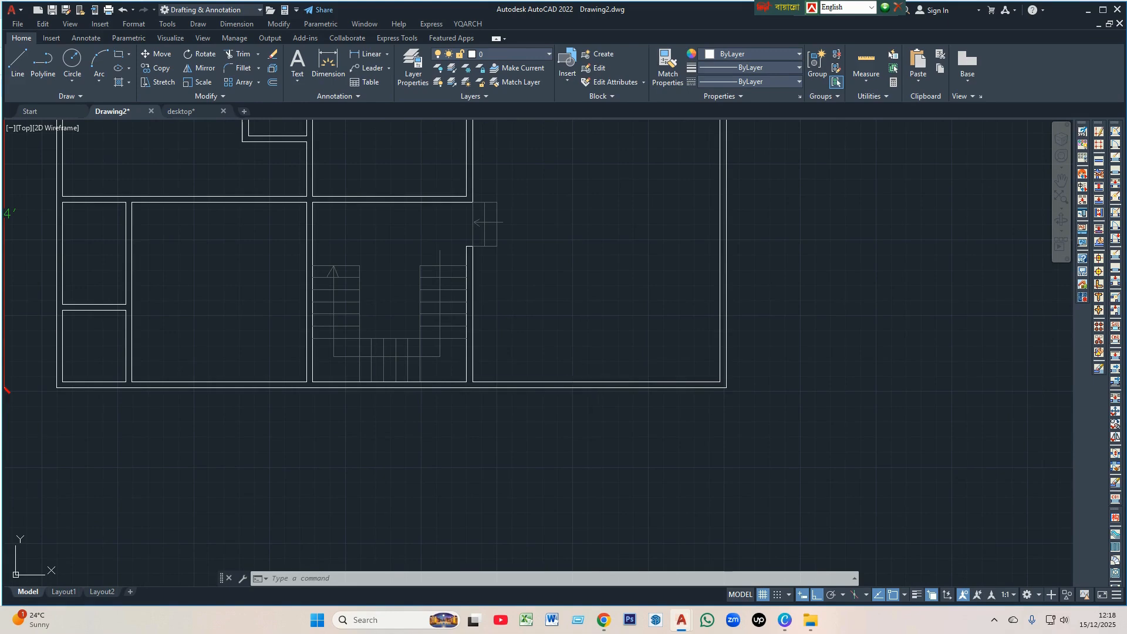
left_click(592, 382)
key("Delete")
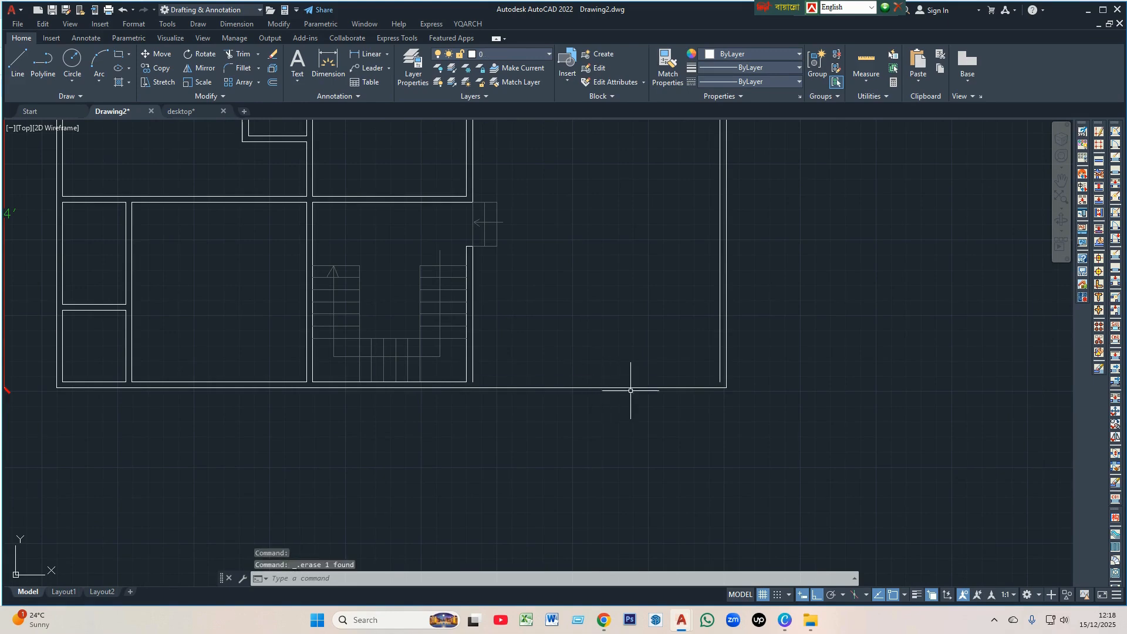
- Stretch the parking area's right inner wall line down to the outer bottom line, and undo the erasing of that line
scroll(714, 367, "up", 2)
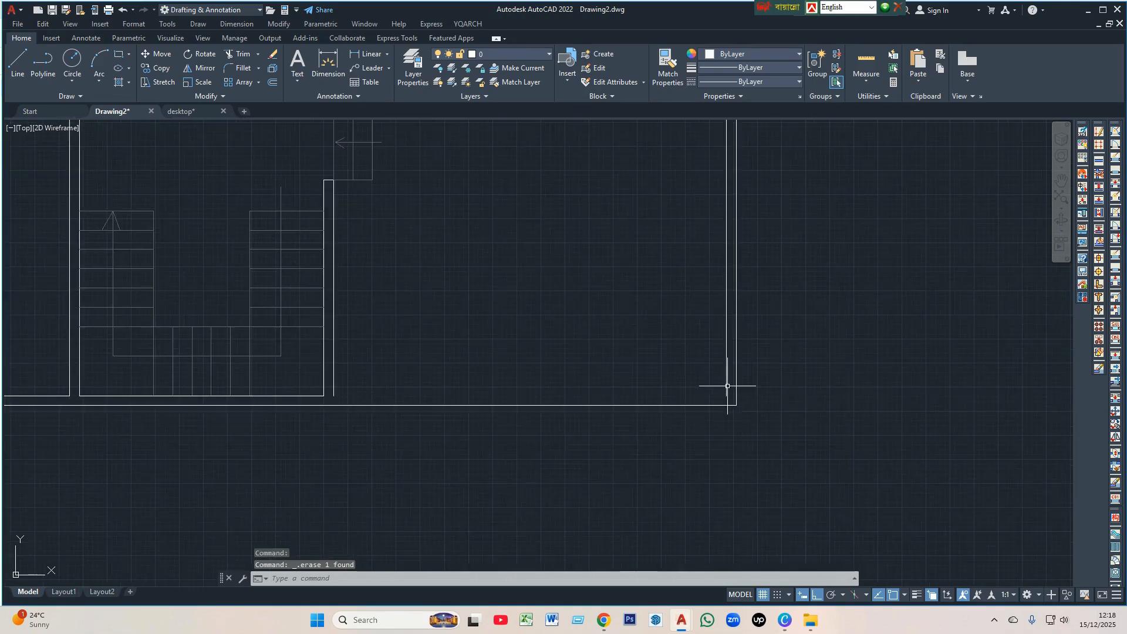
left_click(727, 386)
left_click(727, 396)
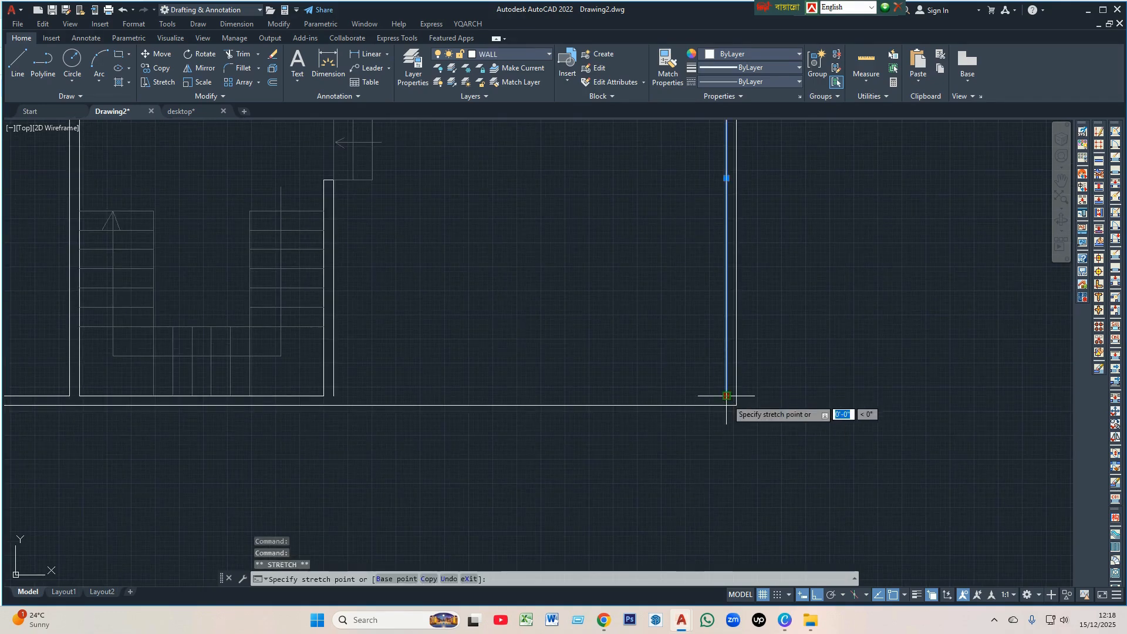
key("Delete")
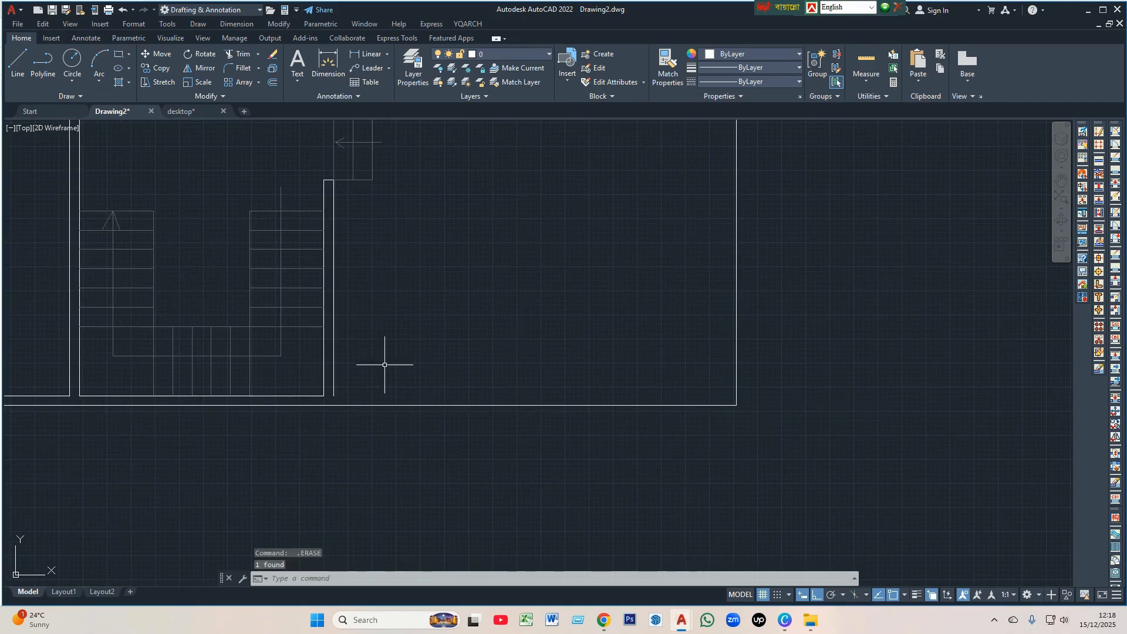
key("ctrl+z")
- Stretch the outer face of the stair room's right wall down to the outer bottom line
left_click(334, 377)
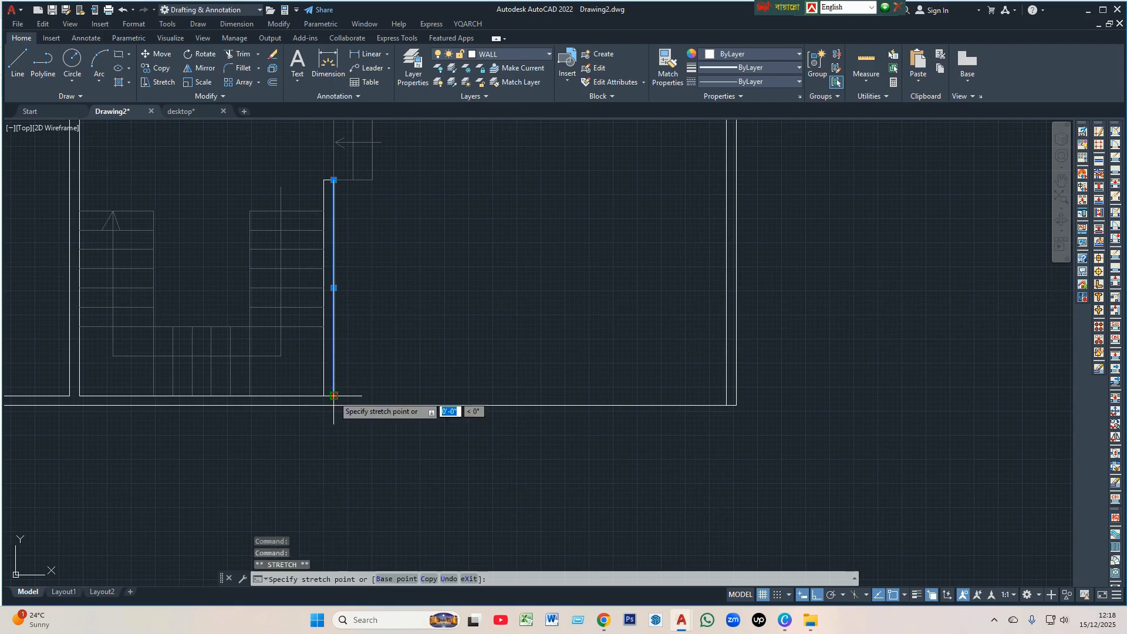
left_click(334, 405)
key("Escape")
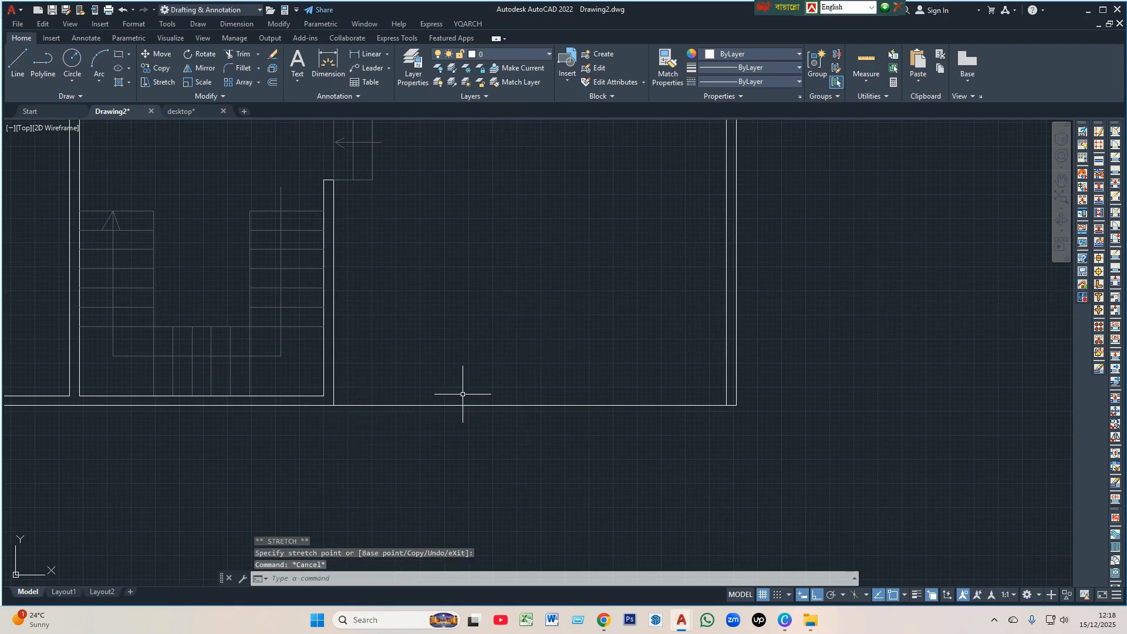
- Trim the outer bottom line between the stair room's right wall and the far right wall to open the parking area
left_click(443, 396)
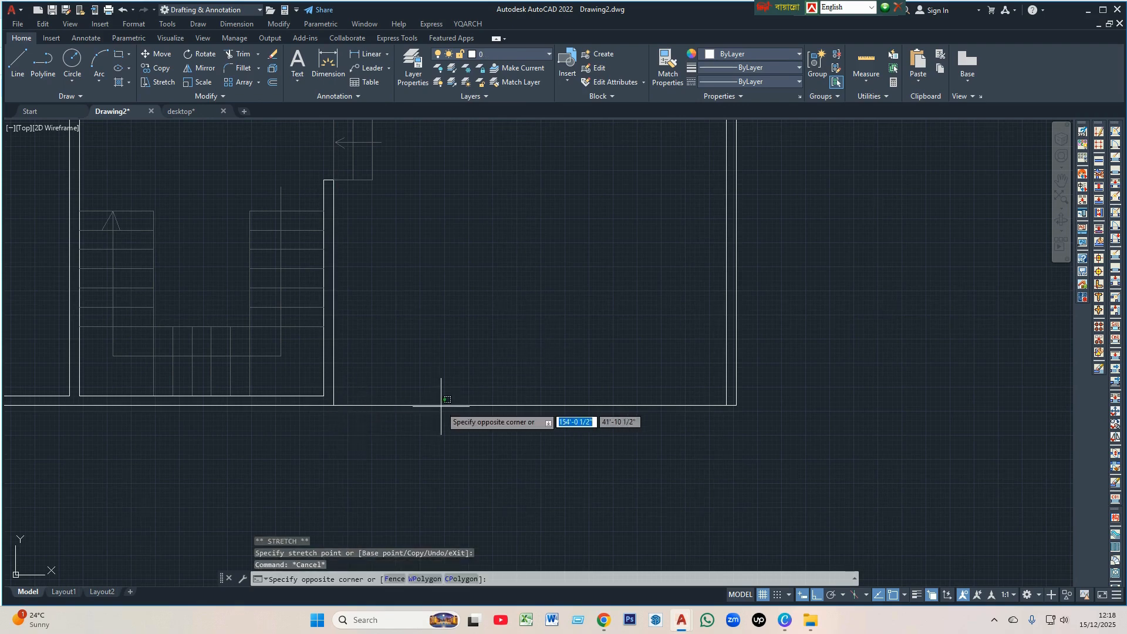
left_click(443, 407)
key("Escape")
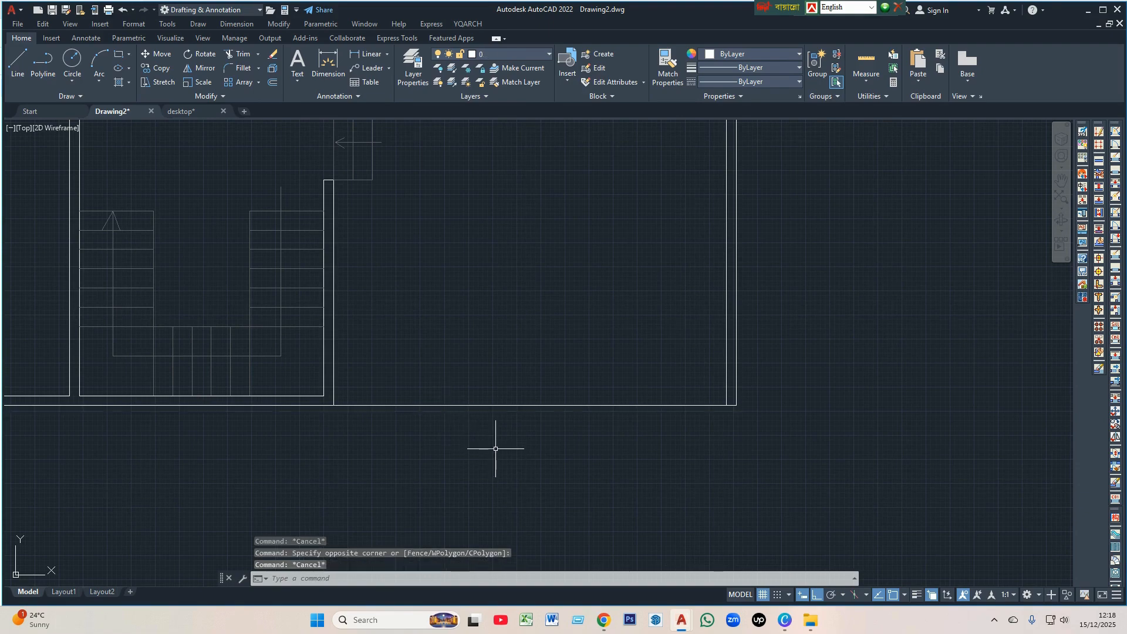
type("r")
key("Return")
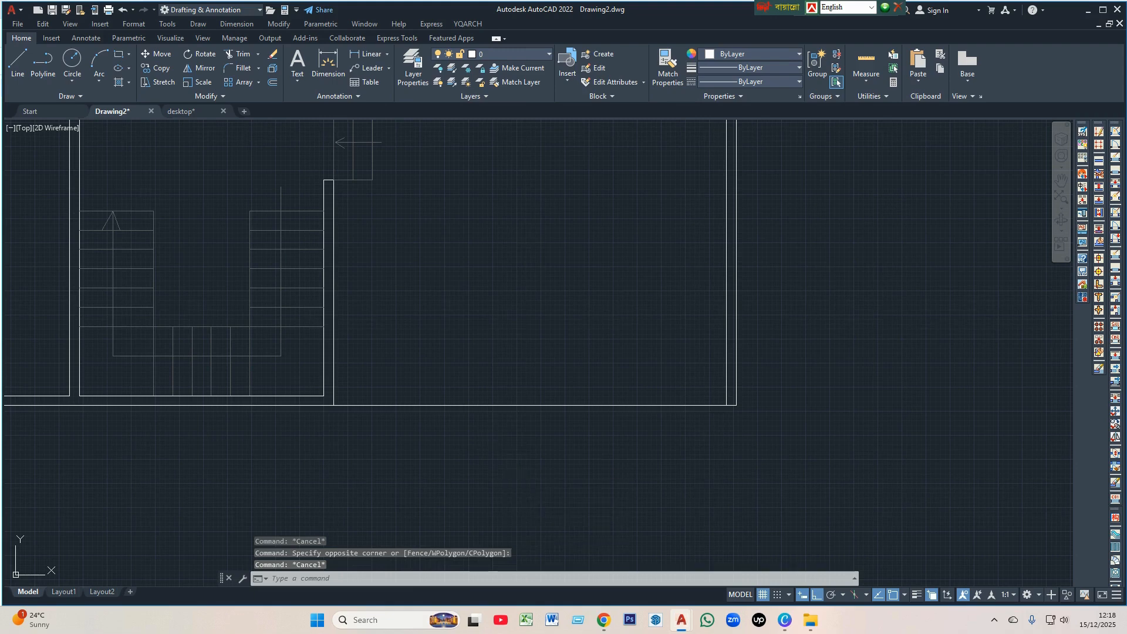
left_click_drag(555, 428, 520, 365)
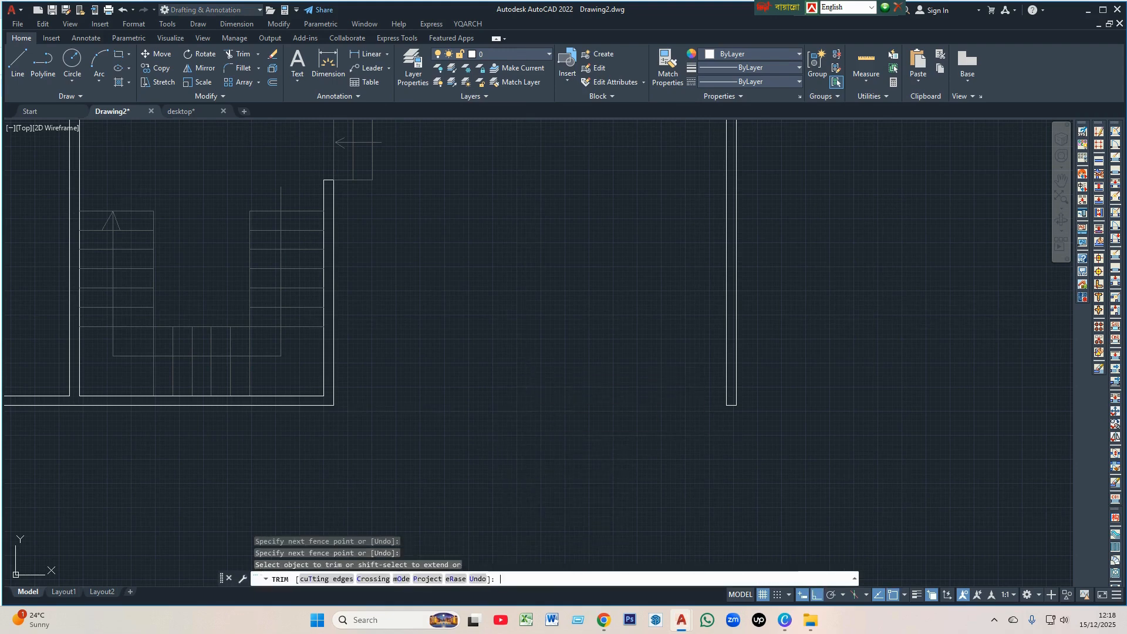
- Draw a line across the parking opening from the stair room wall's bottom corner to the far right wall's outer bottom corner
key("Return")
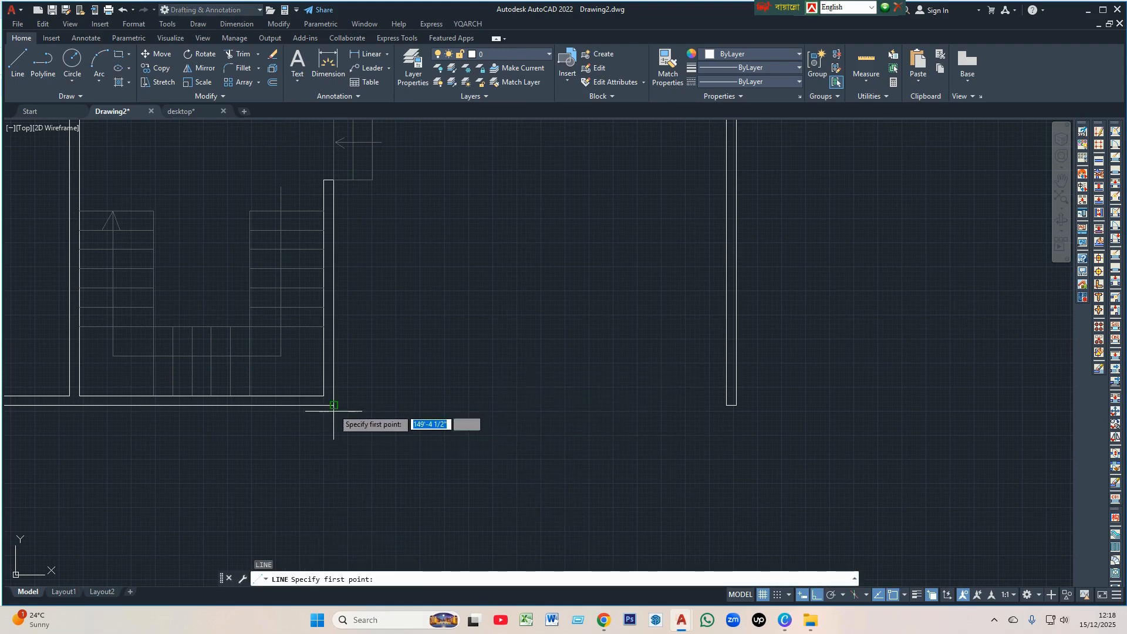
left_click(333, 405)
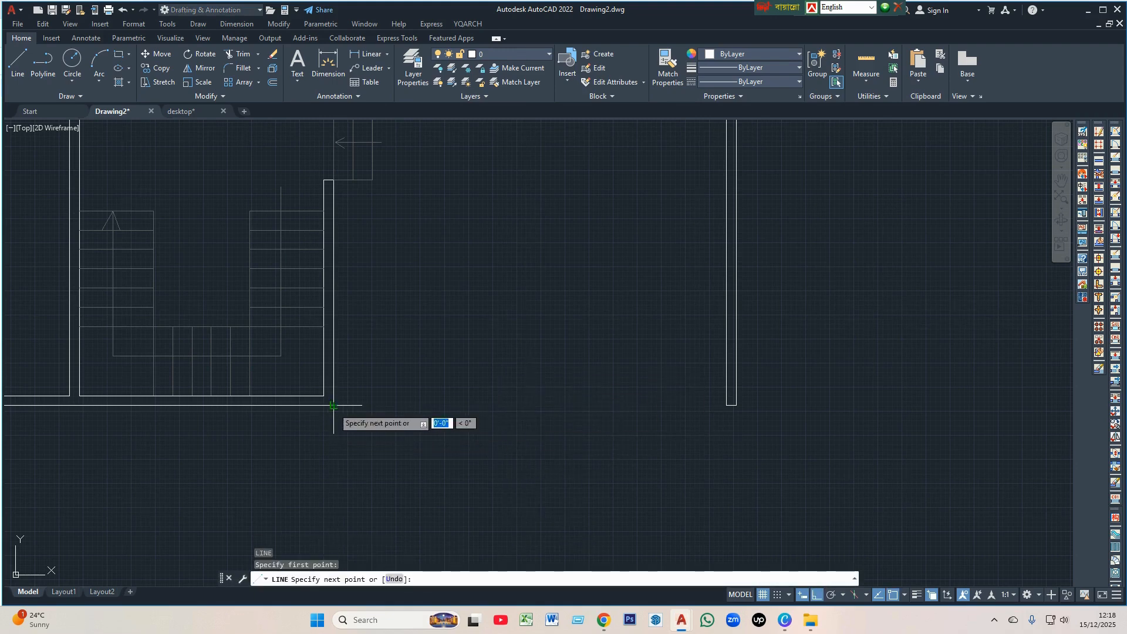
left_click(736, 405)
key("Return")
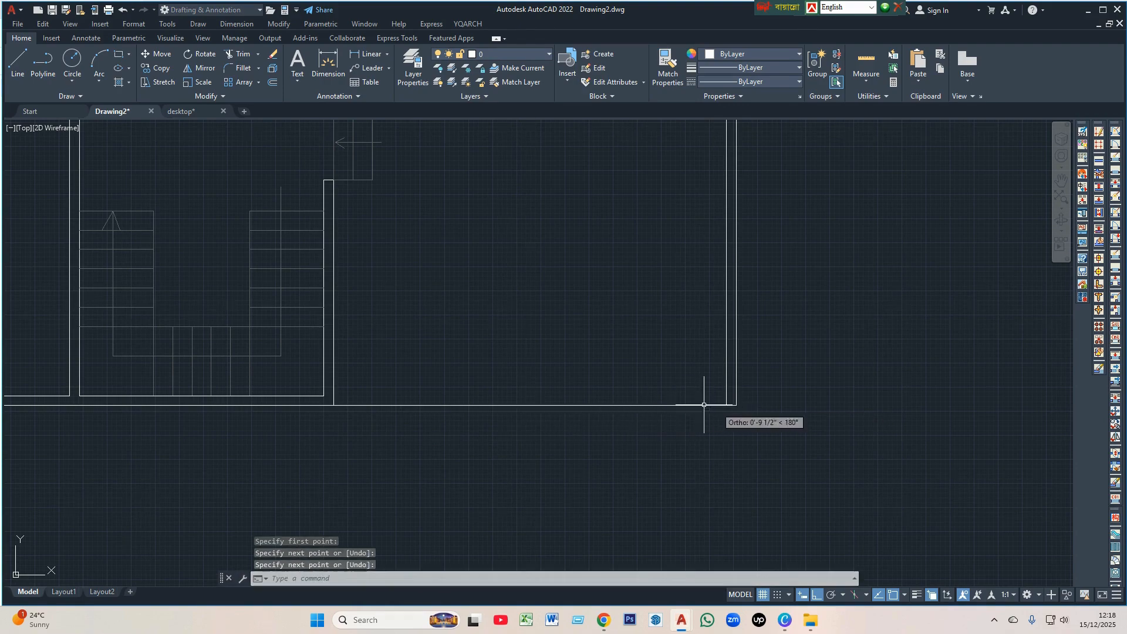
- Offset the line across the parking opening 2' outward toward the road
scroll(628, 320, "down", 2)
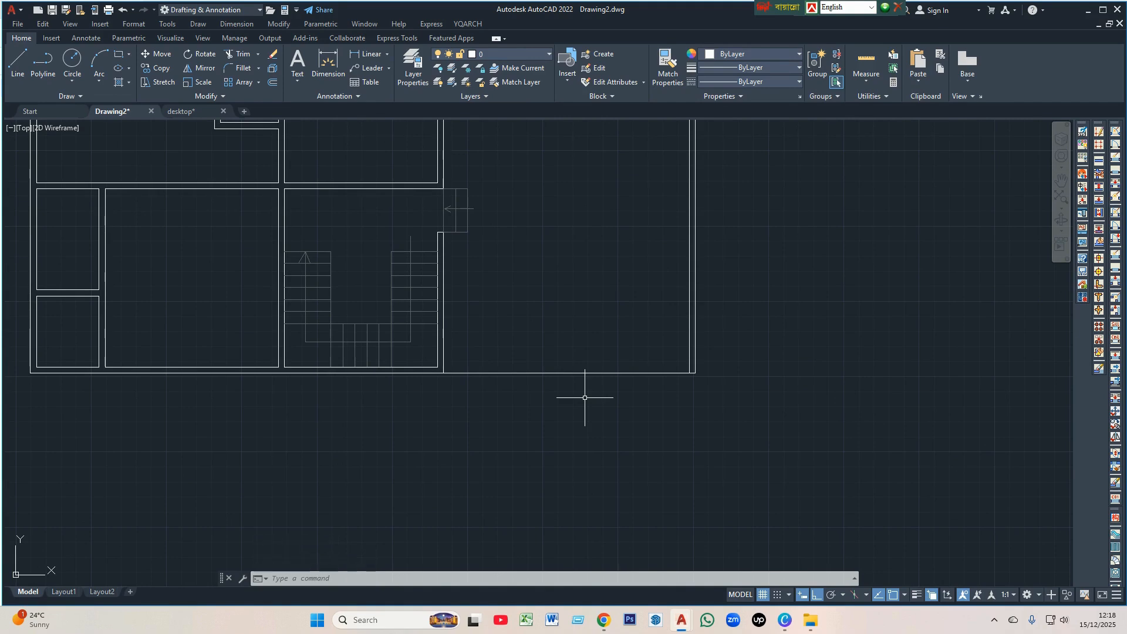
type("o")
key("Return")
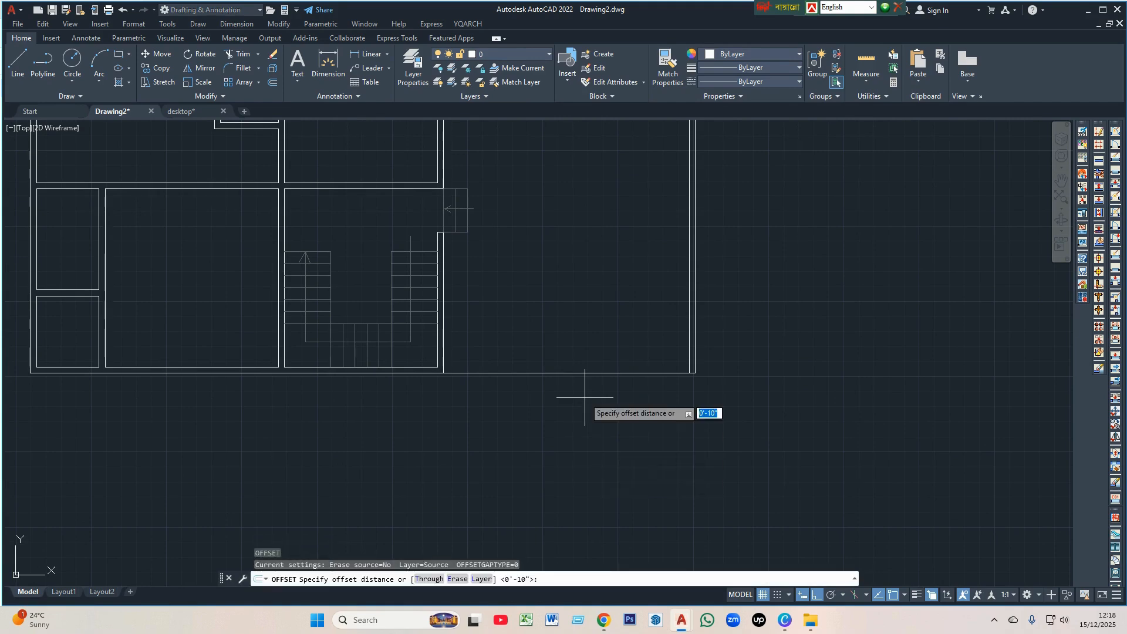
type("2'")
key("Return")
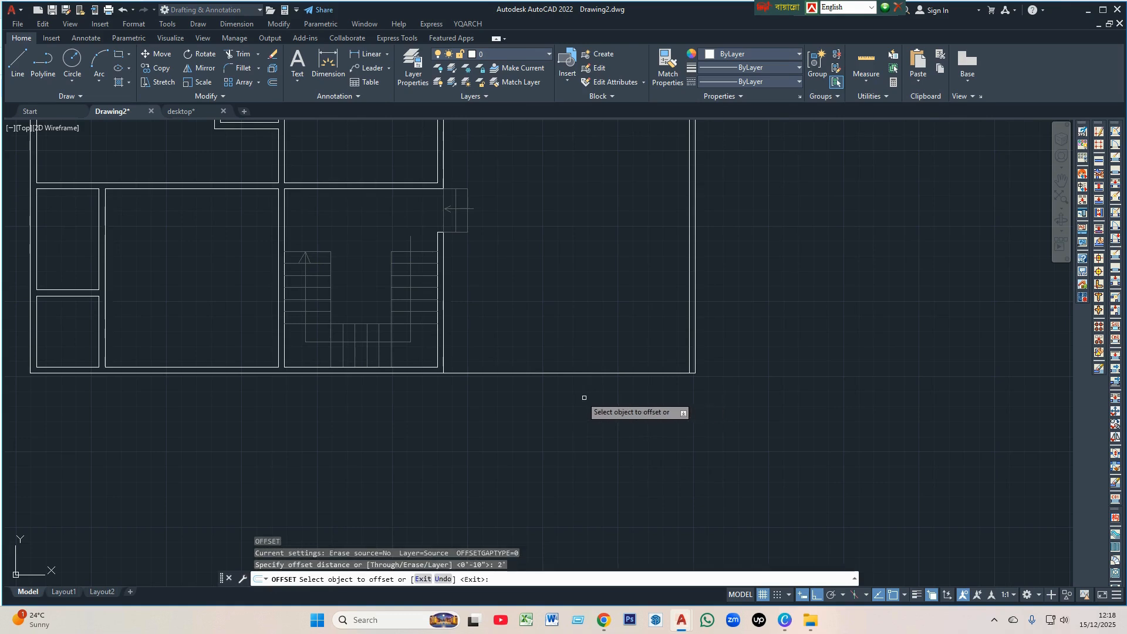
left_click(581, 373)
left_click(583, 421)
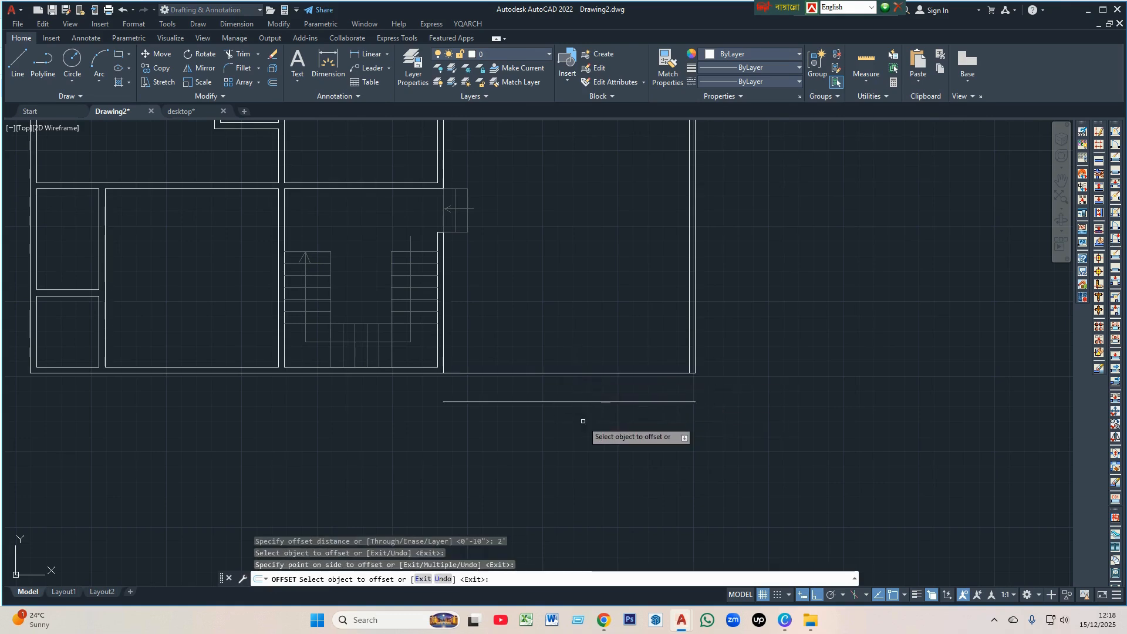
key("Return")
- Copy the parking opening line as an array of 12 items, fitted down to the offset line, to form the ramp lines
scroll(621, 372, "up", 2)
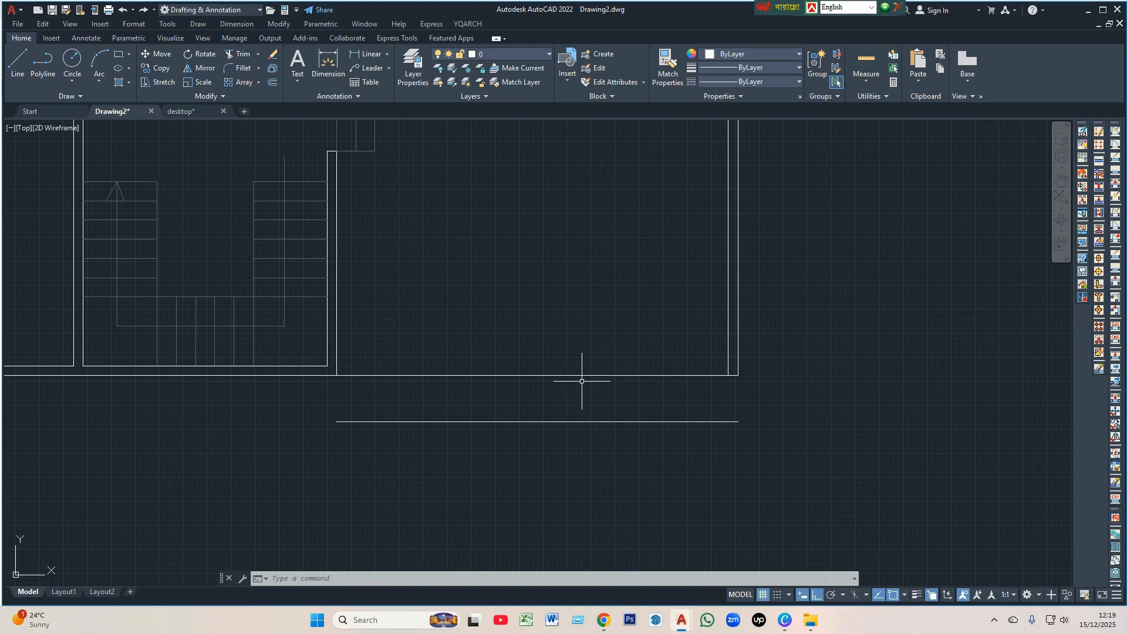
type("co")
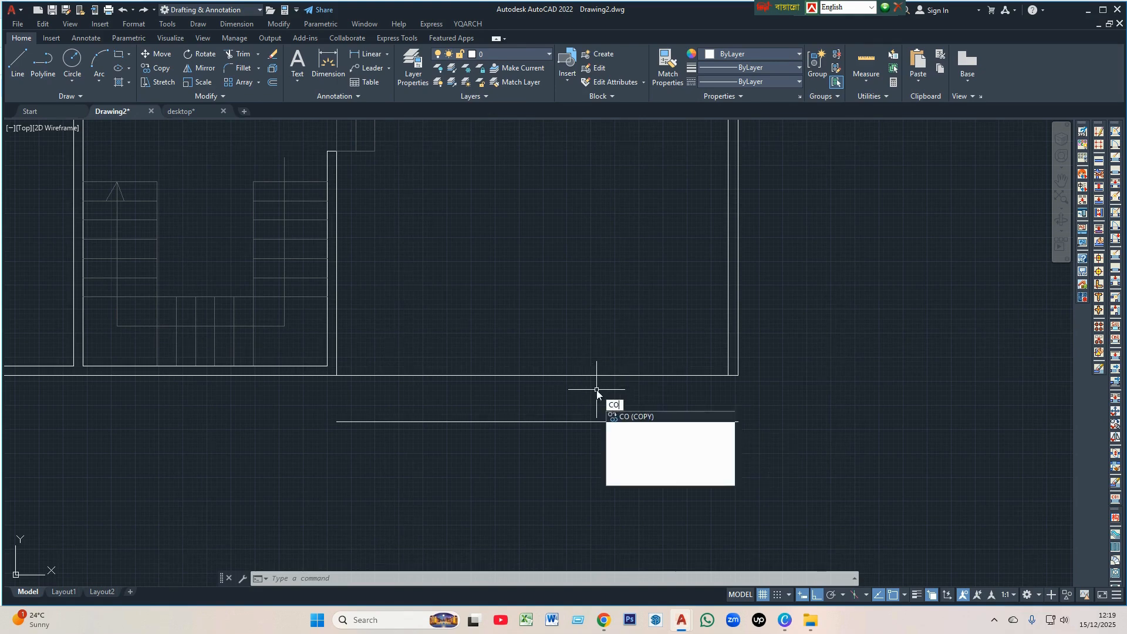
key("Return")
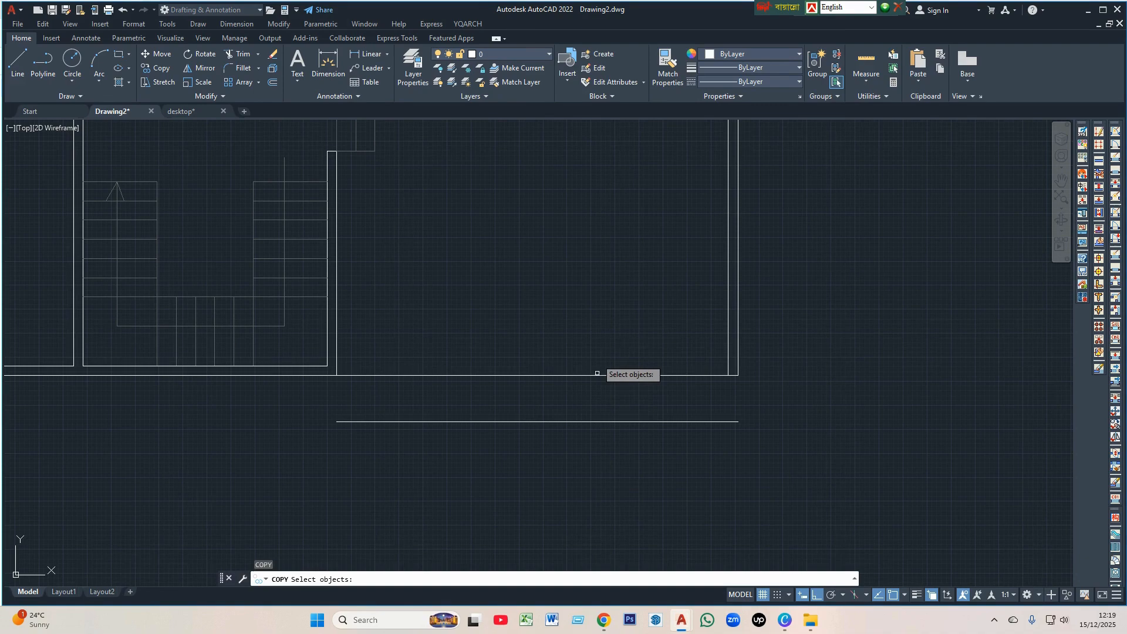
left_click(593, 374)
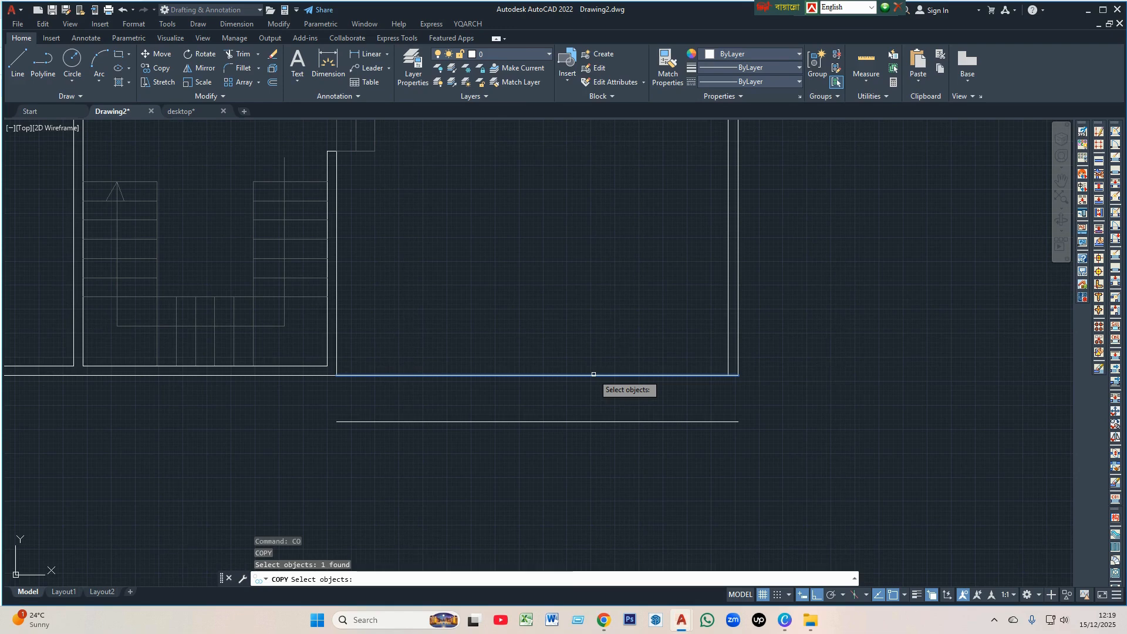
key("Return")
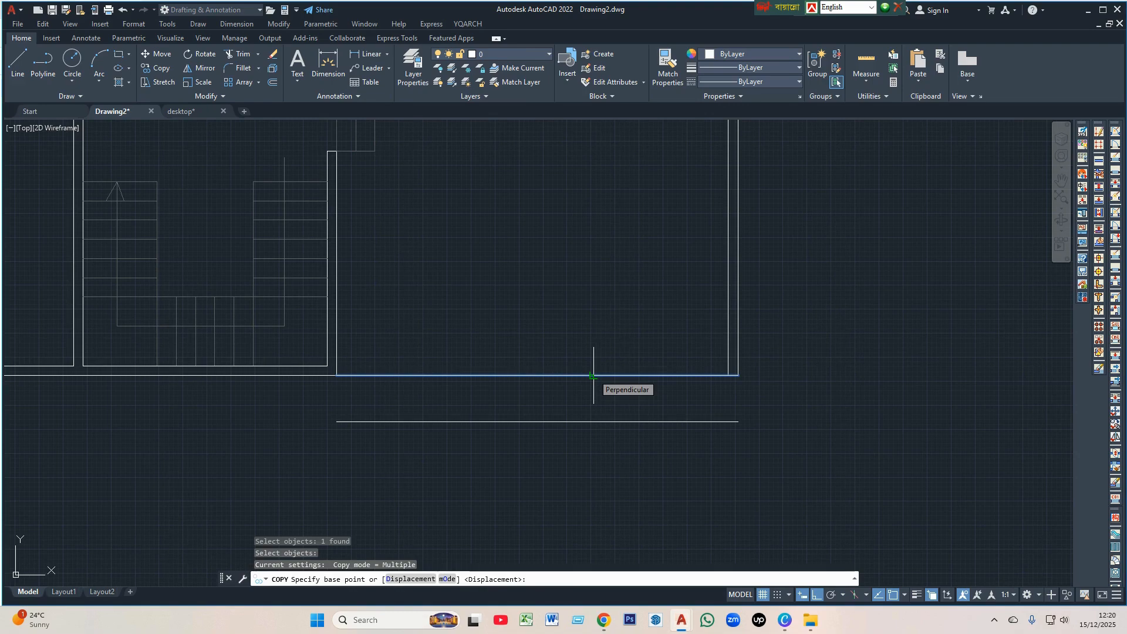
left_click(738, 377)
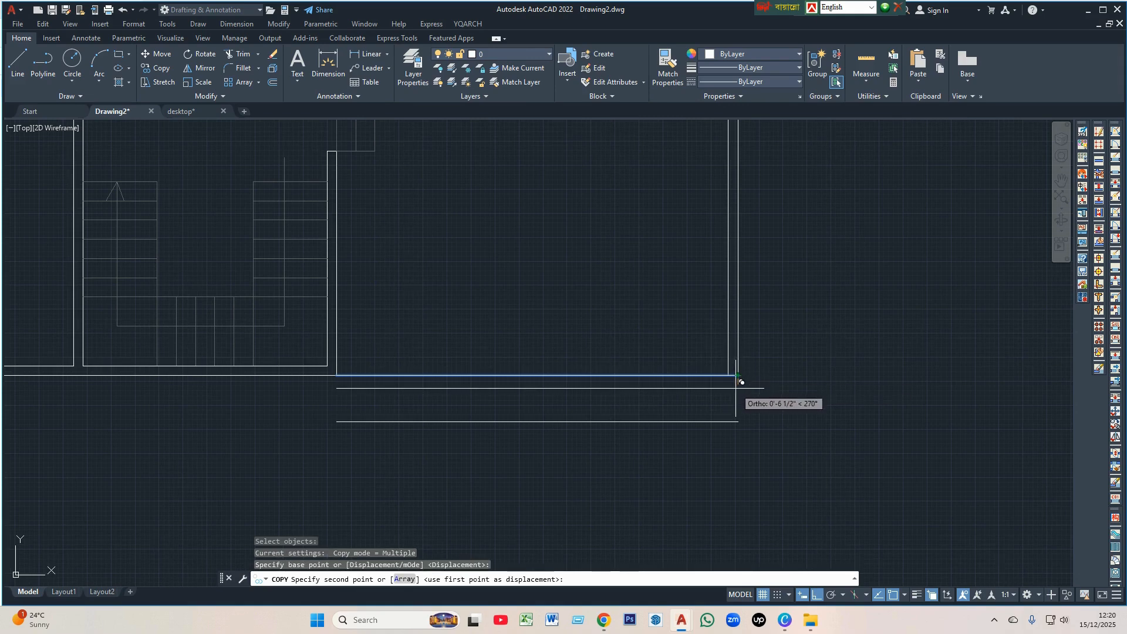
left_click(404, 579)
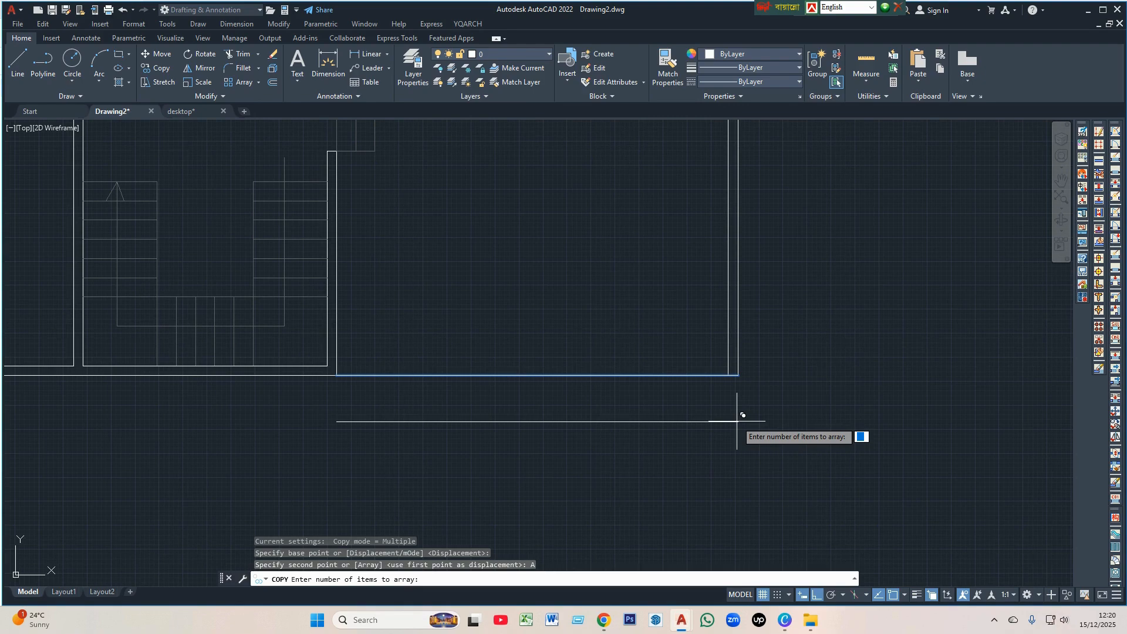
key("Return")
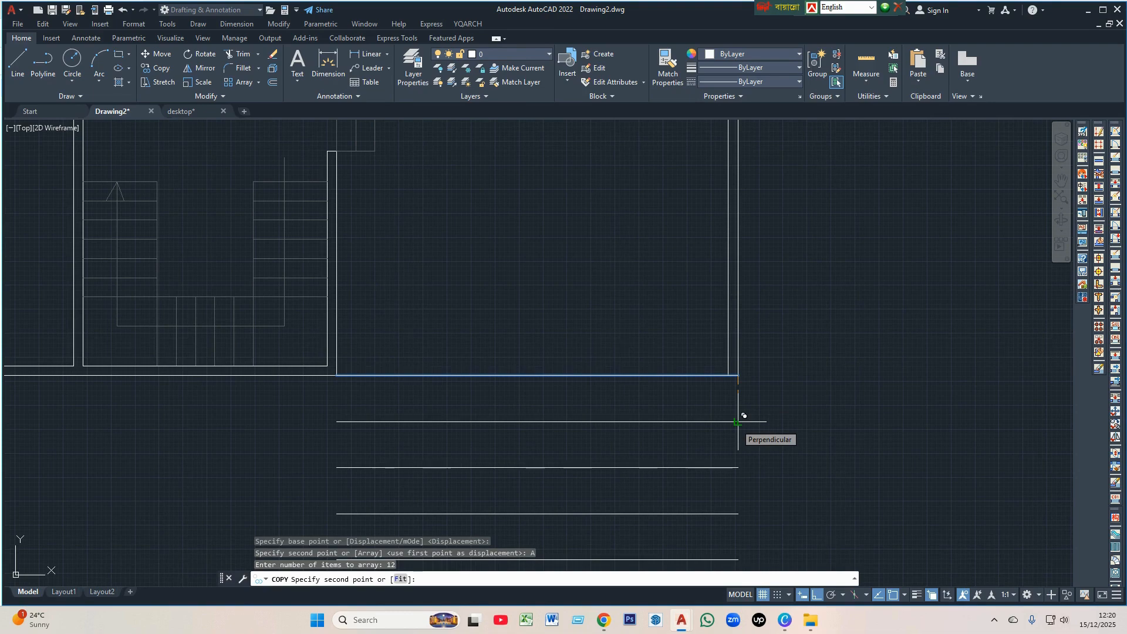
type("F")
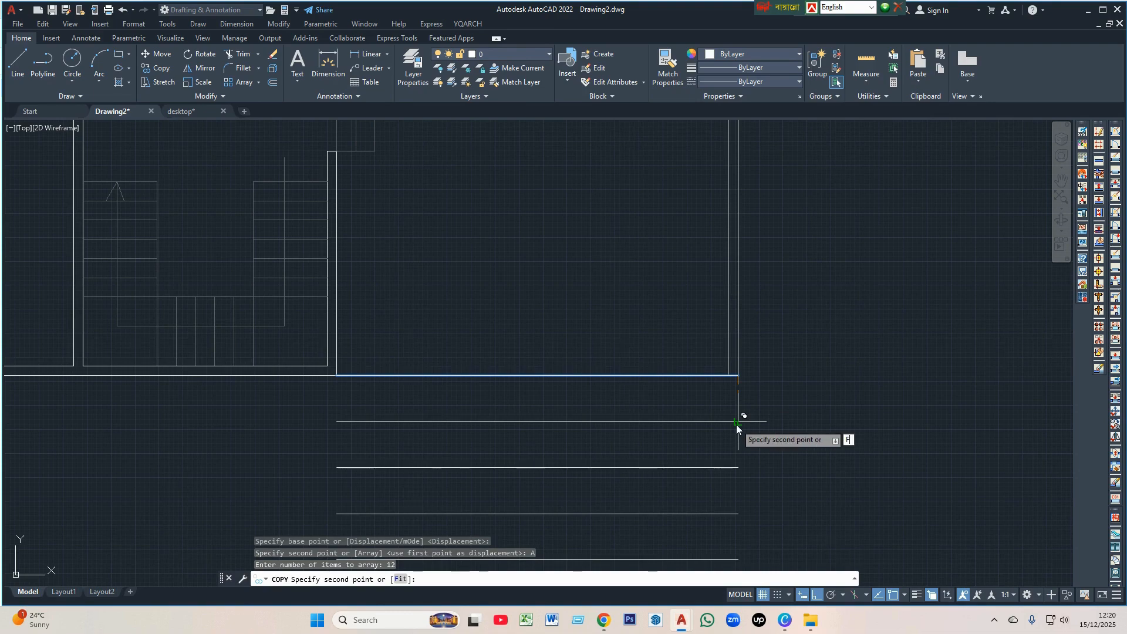
key("Return")
scroll(741, 419, "up", 5)
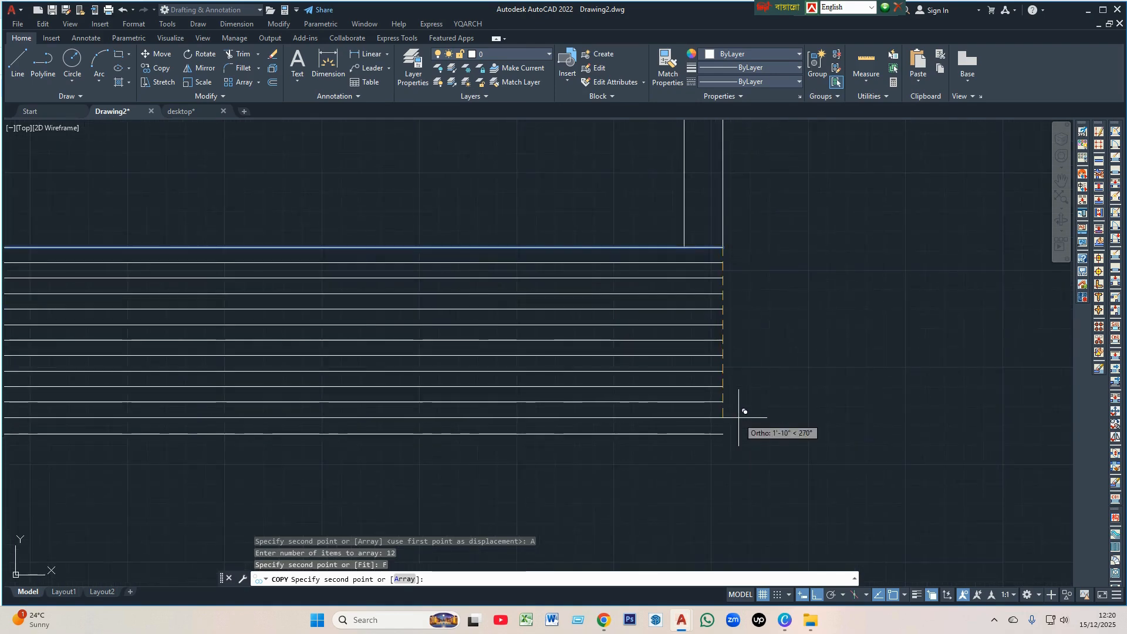
left_click(729, 431)
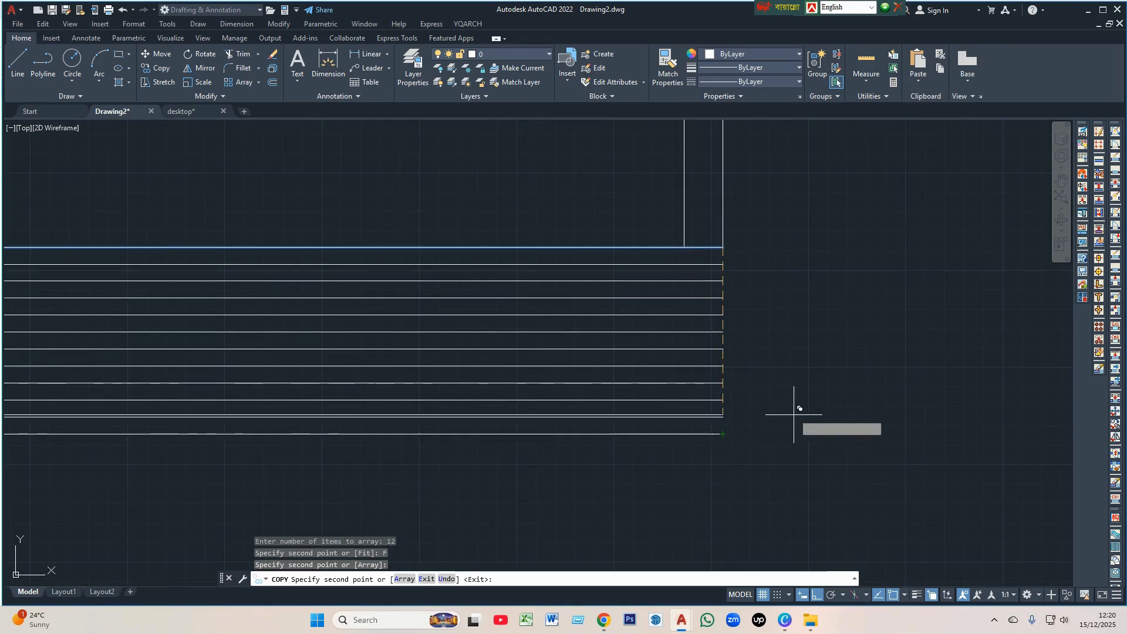
key("Escape")
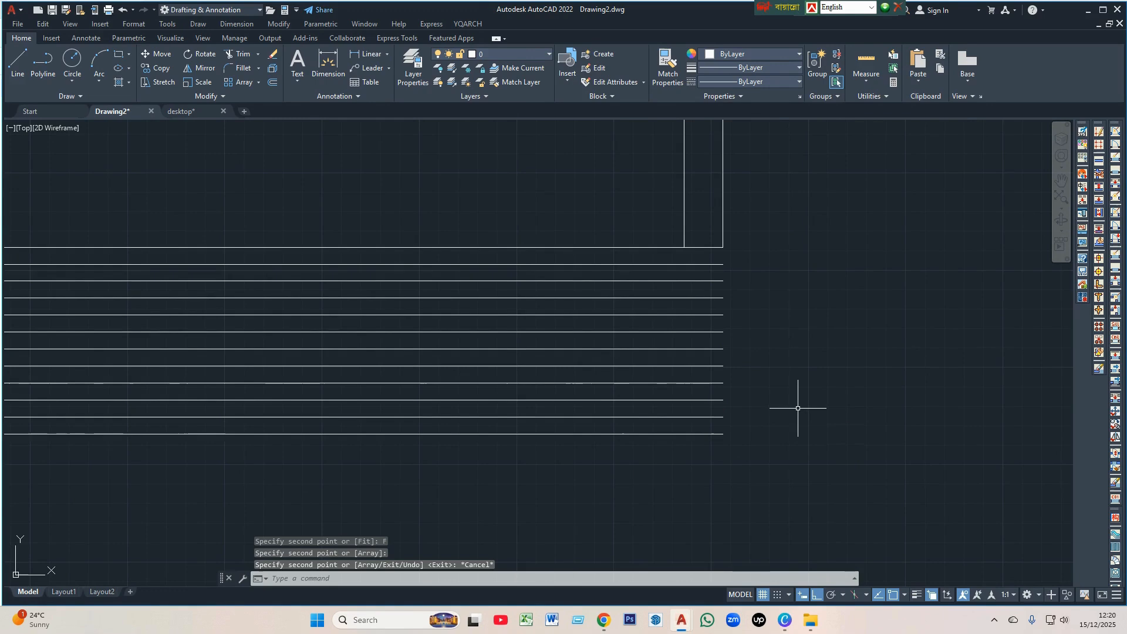
- Close the right end of the ramp with a vertical line from the wall corner to the lowest ramp line
scroll(734, 281, "down", 2)
scroll(752, 284, "up", 4)
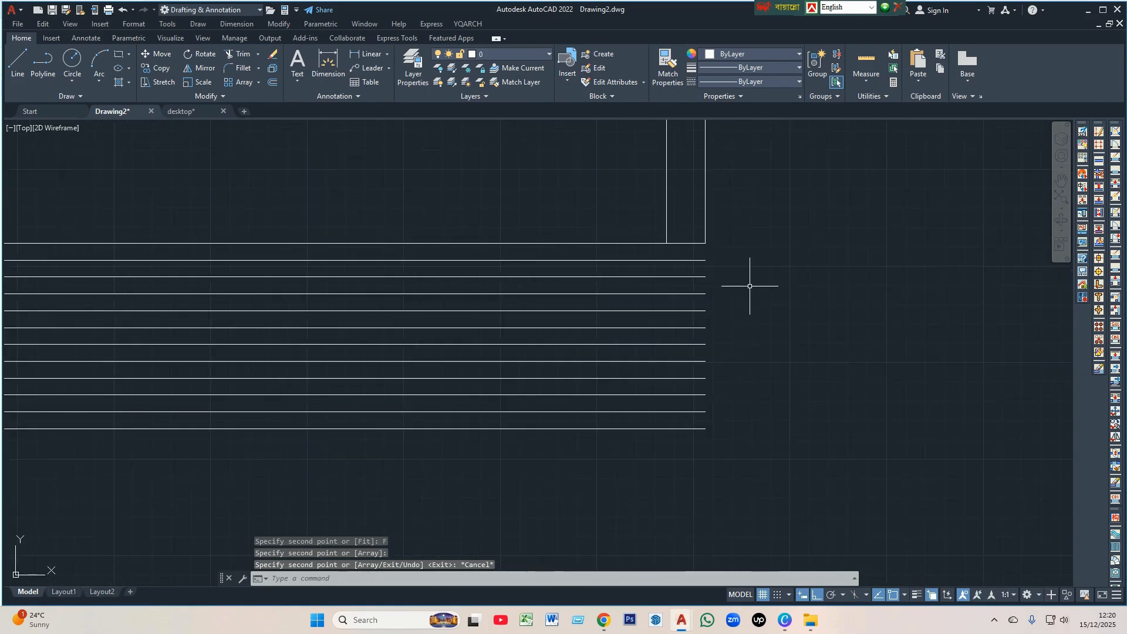
key("l")
key("Return")
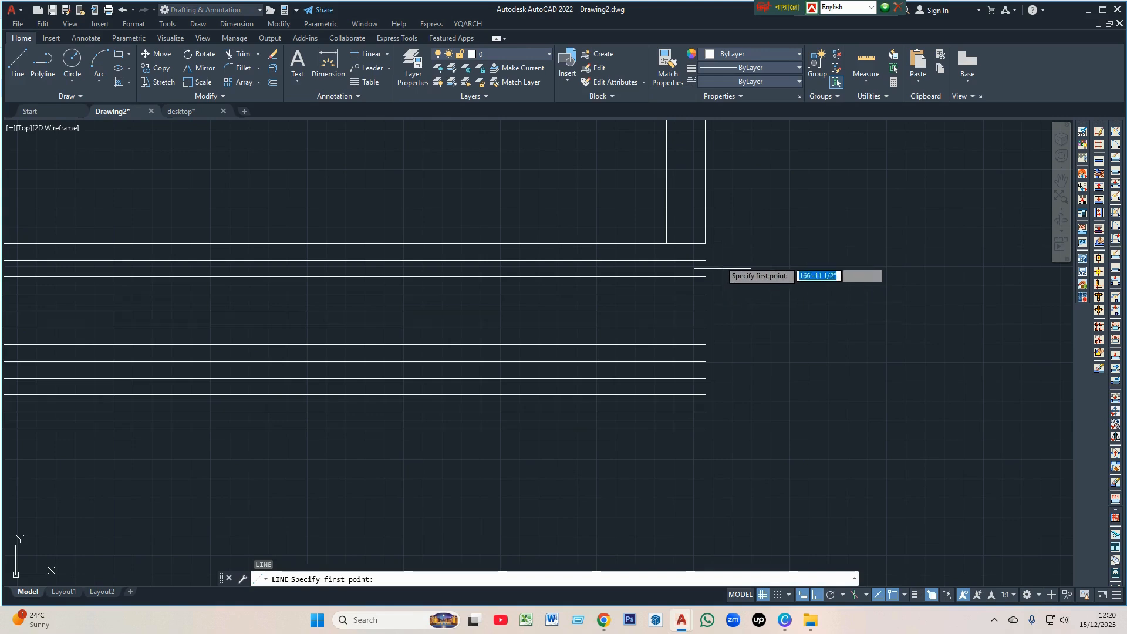
left_click(705, 242)
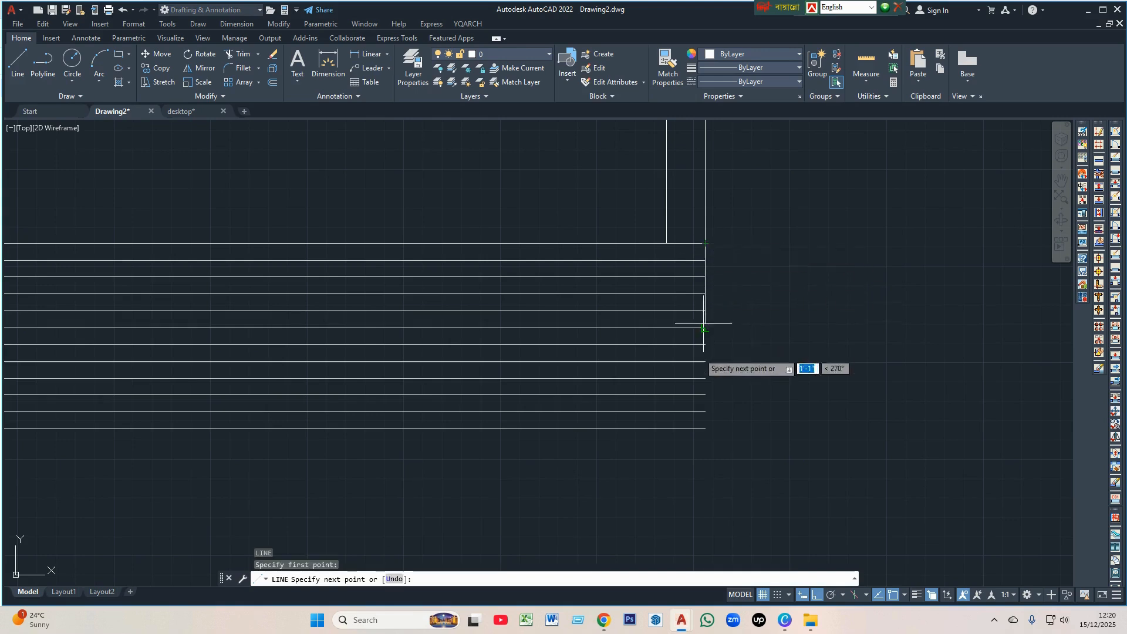
left_click(704, 428)
key("Return")
- Close the left end of the ramp with a vertical line from the stair room wall's corner to the lowest ramp line
scroll(815, 368, "down", 4)
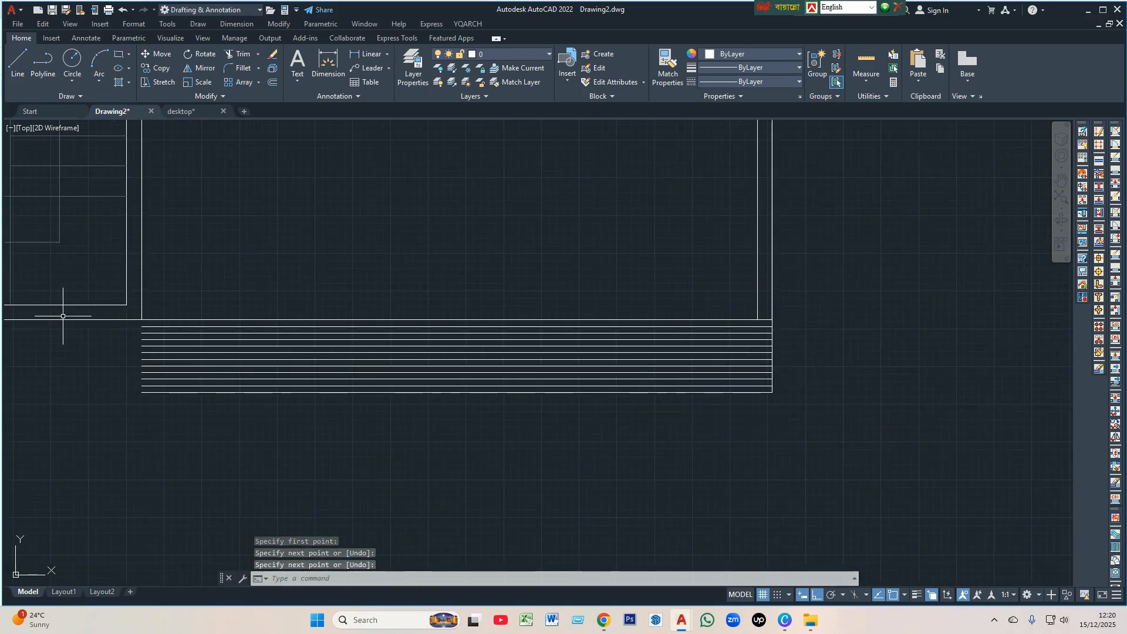
scroll(63, 315, "up", 2)
key("l")
key("Return")
left_click(184, 314)
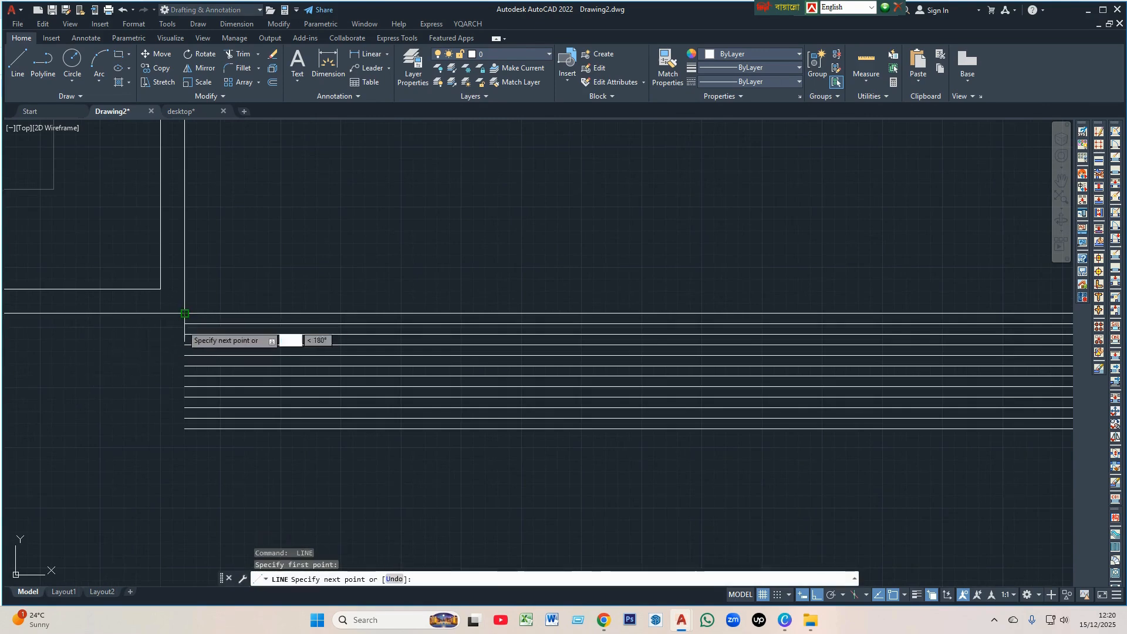
left_click(184, 429)
key("Return")
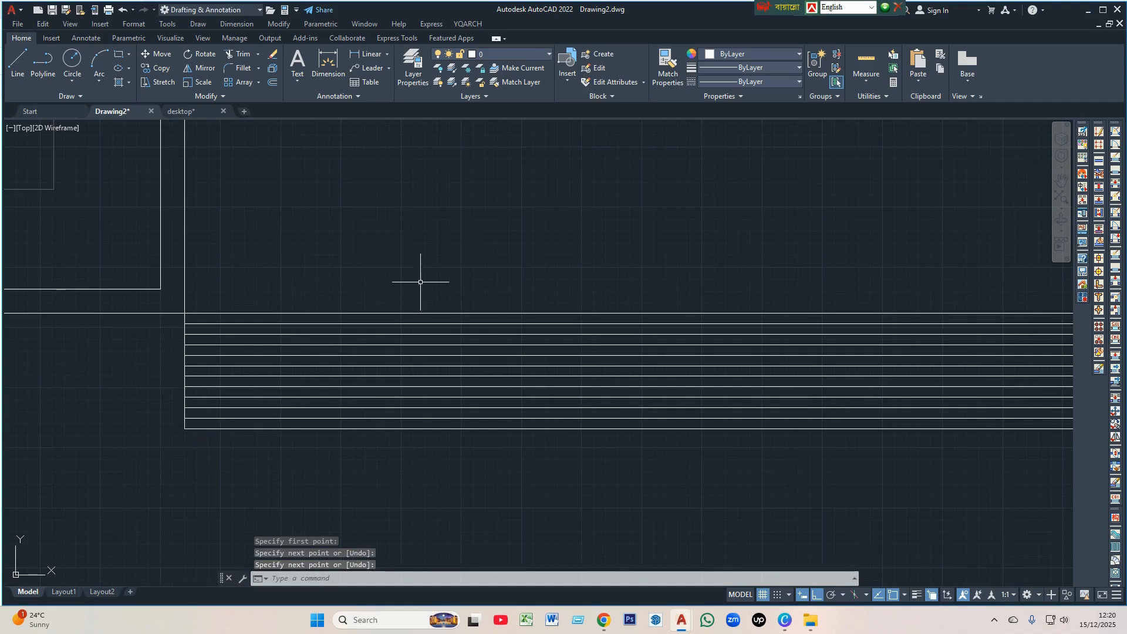
- Draw a vertical arrow shaft from the middle of the second ramp line down past the lowest ramp line
scroll(420, 282, "down", 4)
scroll(528, 358, "up", 4)
key("l")
key("Return")
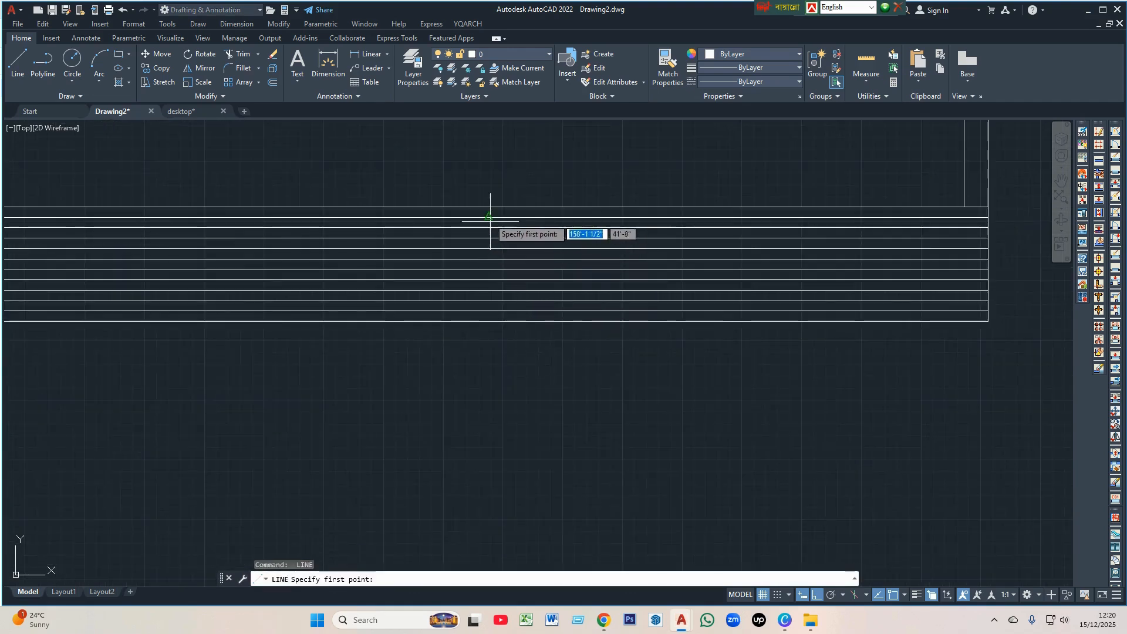
left_click(489, 217)
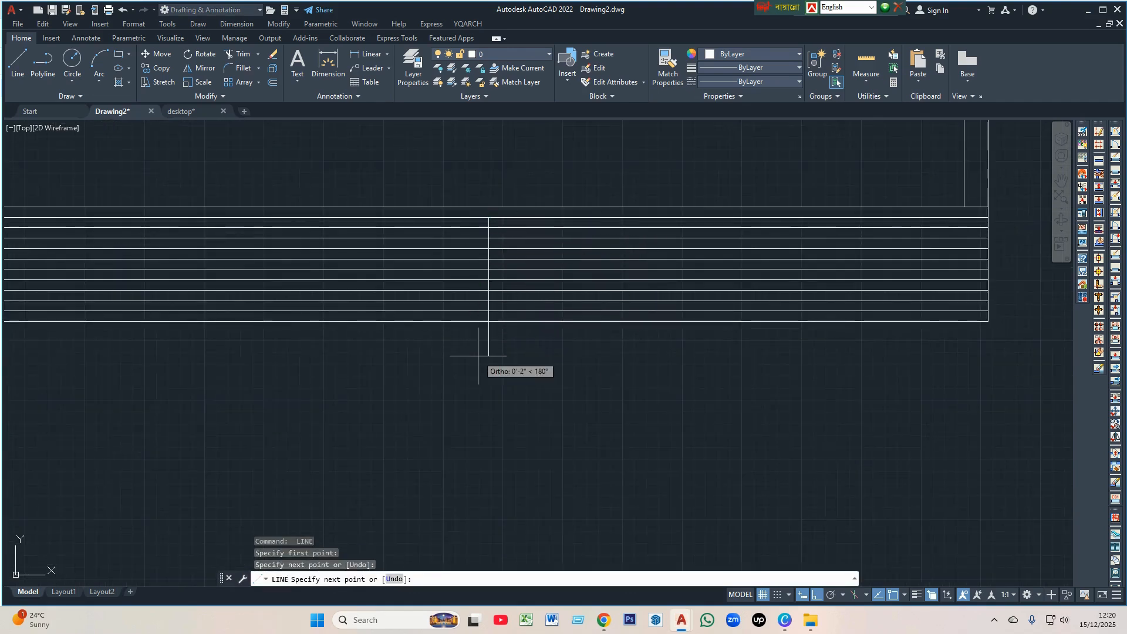
key("Return")
- Draw two mirrored diagonal lines from the shaft's upper end down to the fifth ramp line as the arrowhead
scroll(496, 222, "up", 2)
key("Return")
left_click(483, 214)
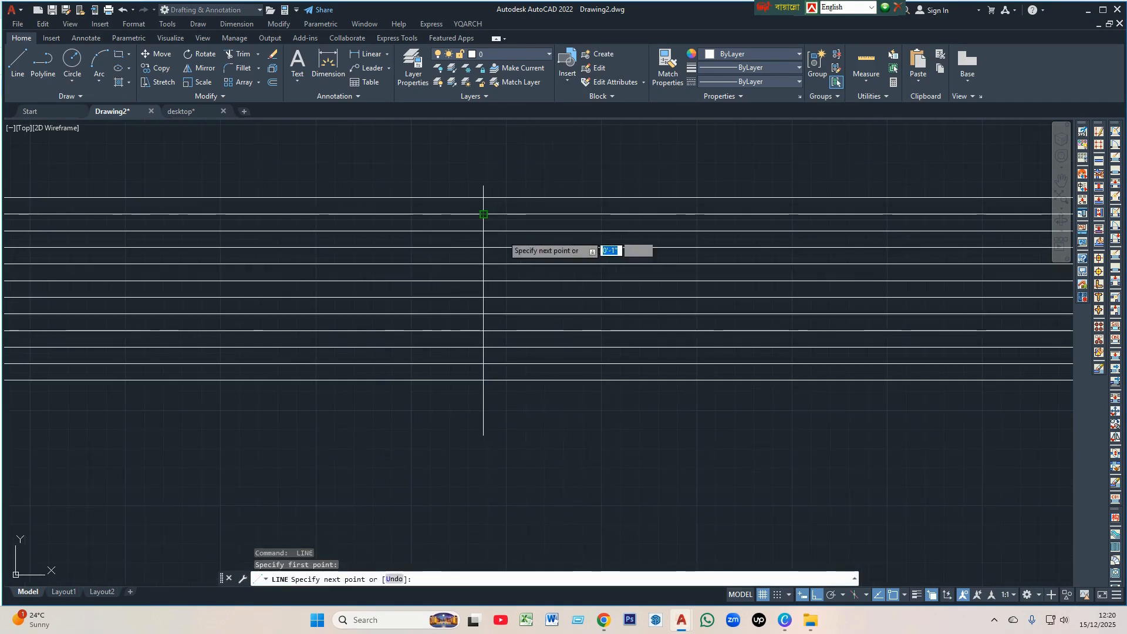
left_click(512, 262)
key("Return")
key("Return")
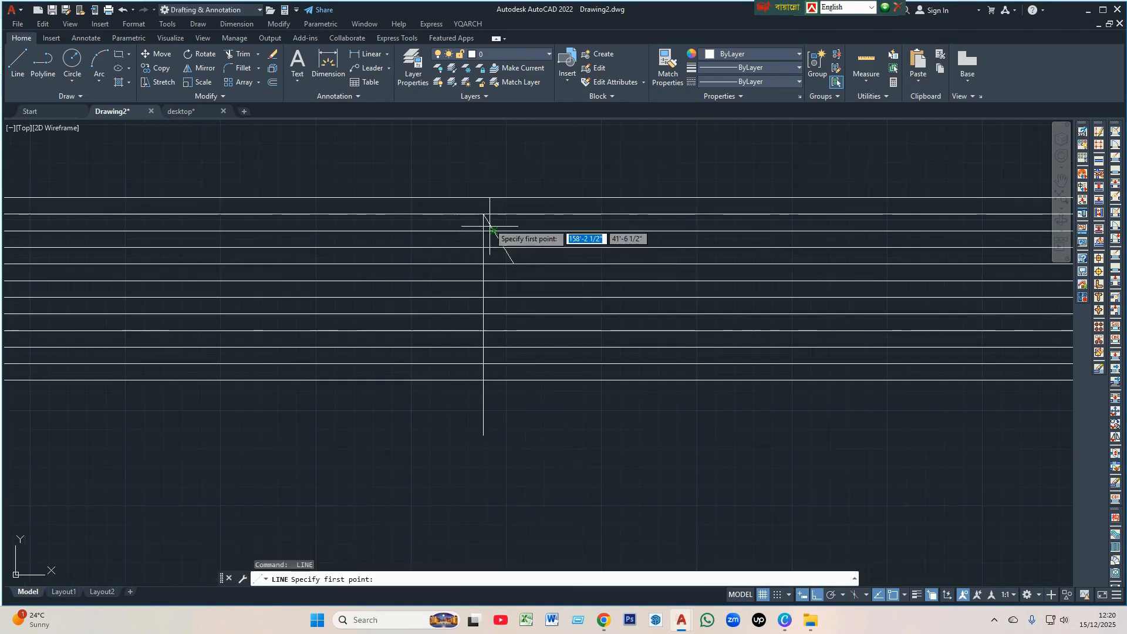
left_click(483, 214)
left_click(449, 263)
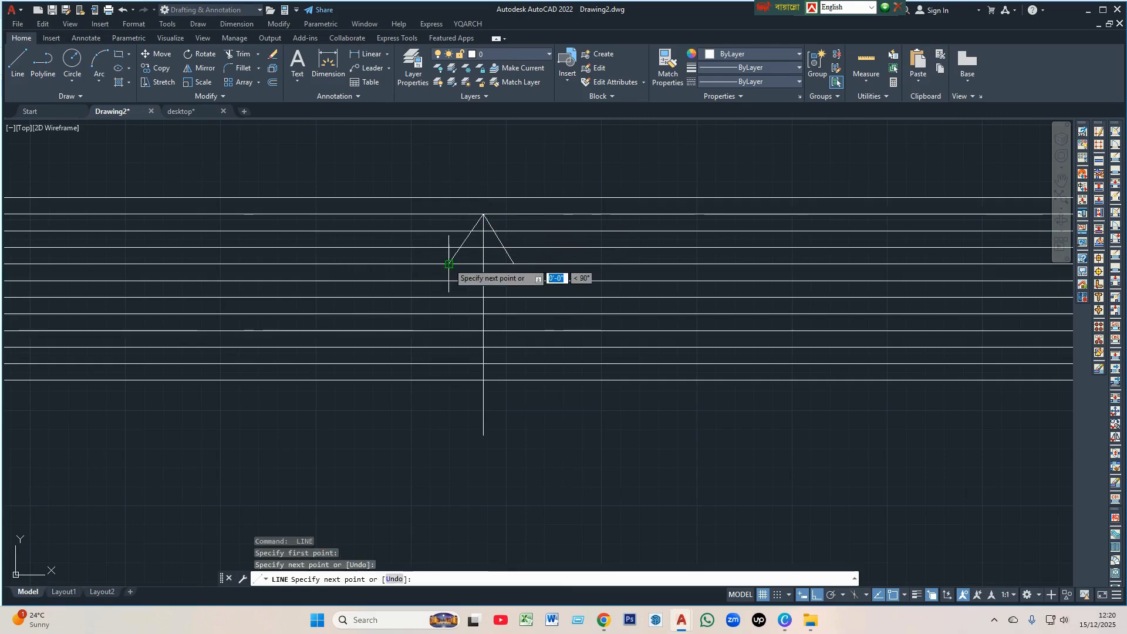
key("Return")
- Compare the drafted plan with the hand sketch, examining the bedroom, toilet, stair and parking areas for remaining elements
scroll(646, 324, "down", 5)
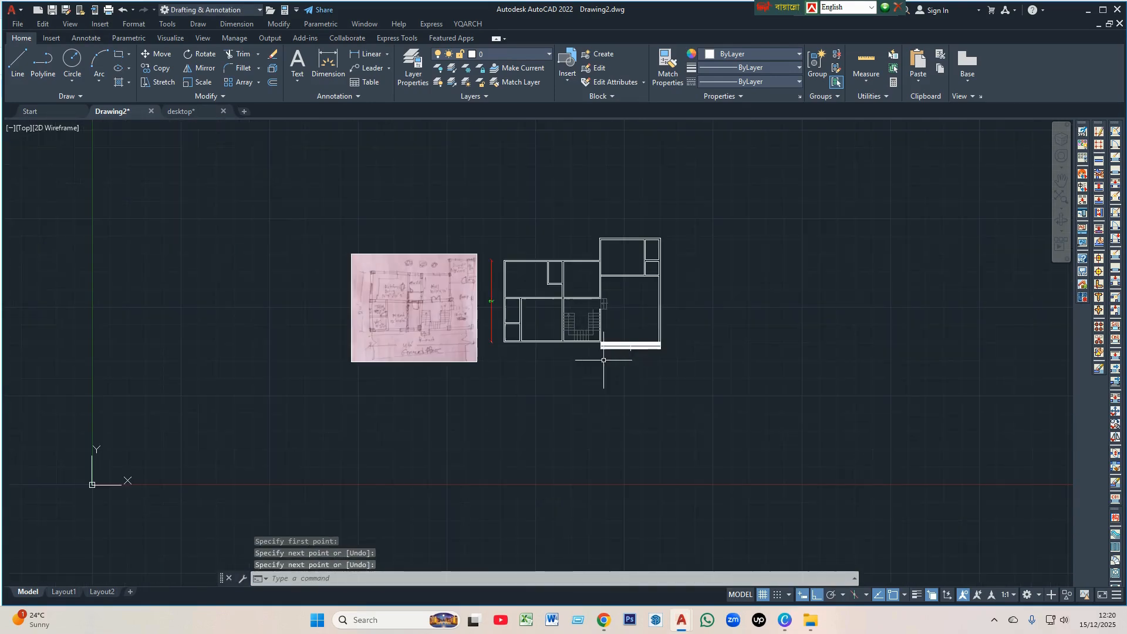
scroll(555, 296, "up", 3)
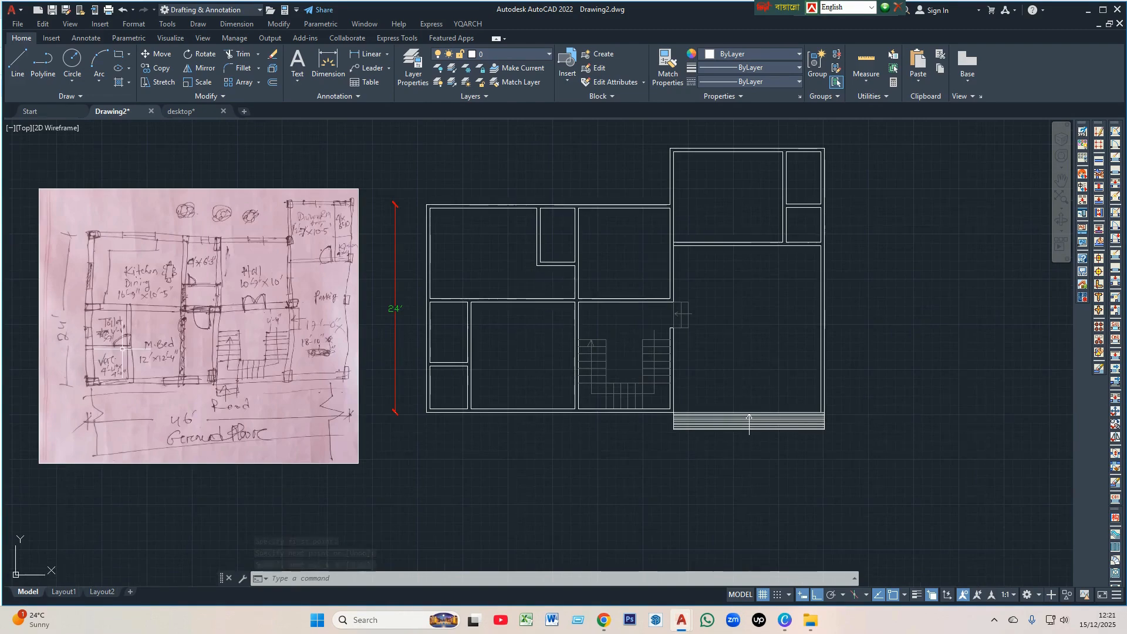
scroll(100, 352, "up", 3)
scroll(171, 365, "down", 2)
scroll(293, 376, "down", 2)
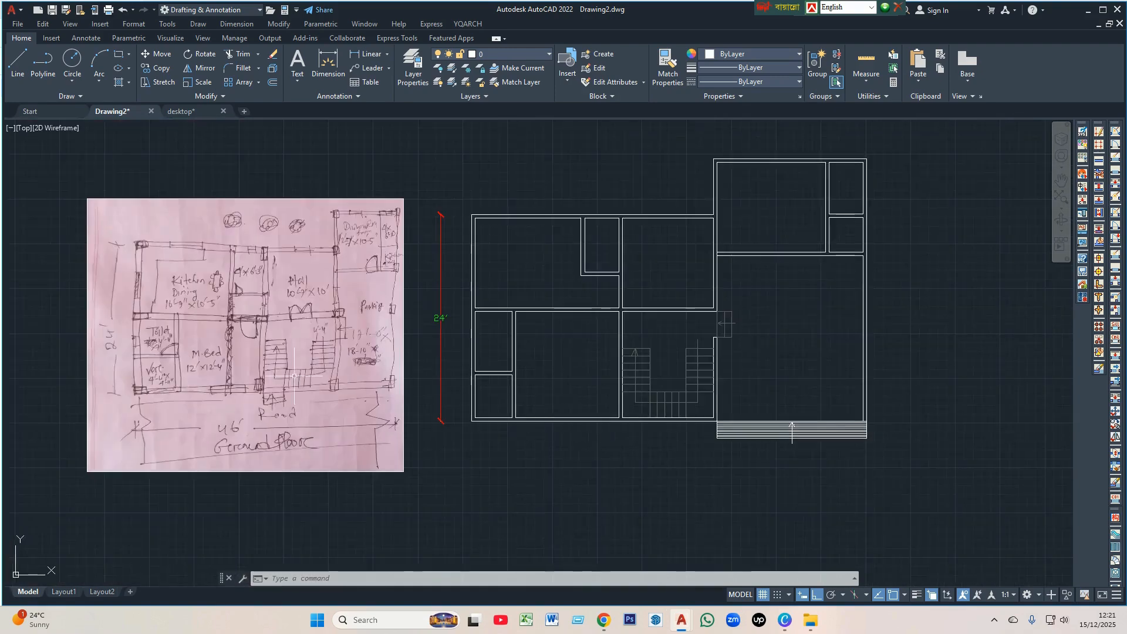
scroll(135, 369, "up", 4)
scroll(218, 352, "down", 3)
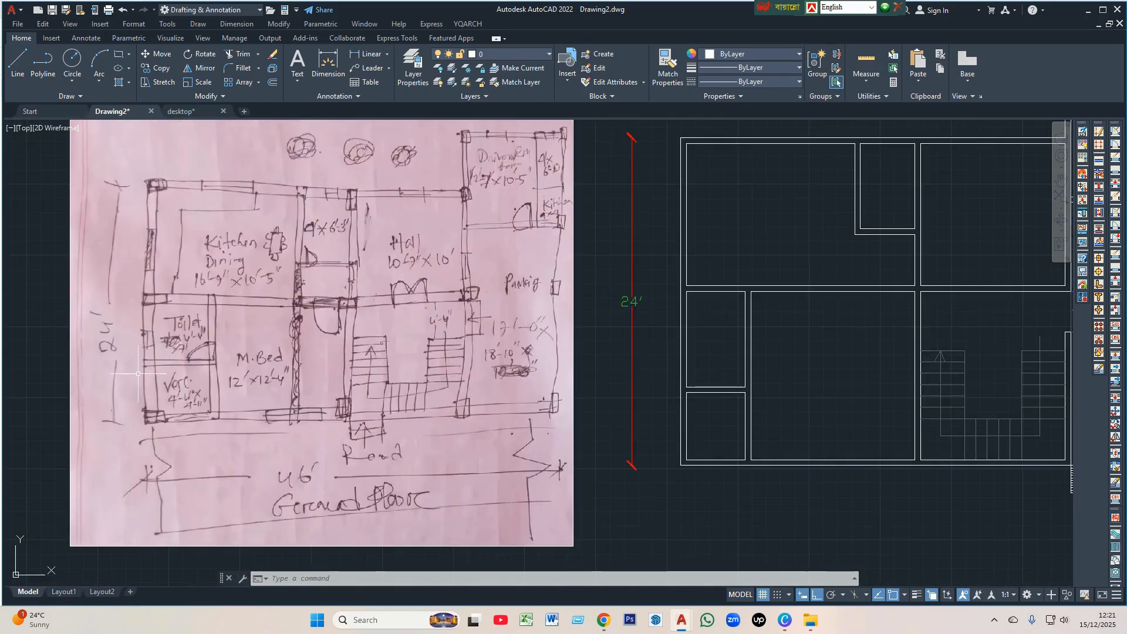
scroll(755, 373, "up", 2)
scroll(528, 375, "down", 3)
scroll(648, 379, "up", 4)
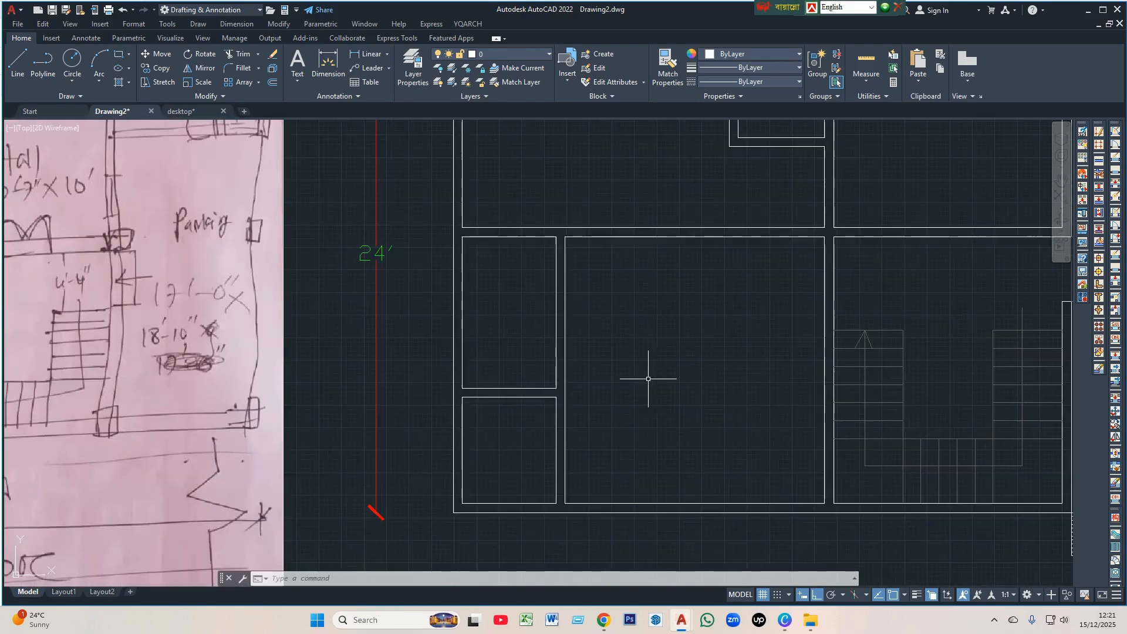
- Draw a short horizontal line across the master bedroom's left wall, level with the lower inner edge of the upper small room
scroll(556, 387, "up", 2)
scroll(502, 360, "down", 2)
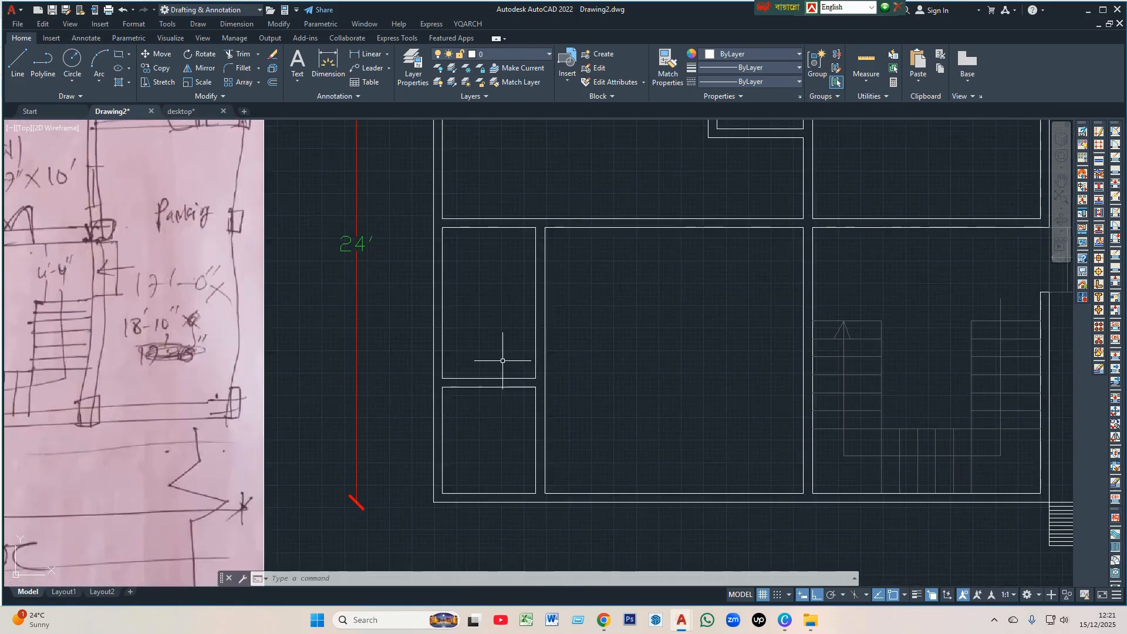
key("Return")
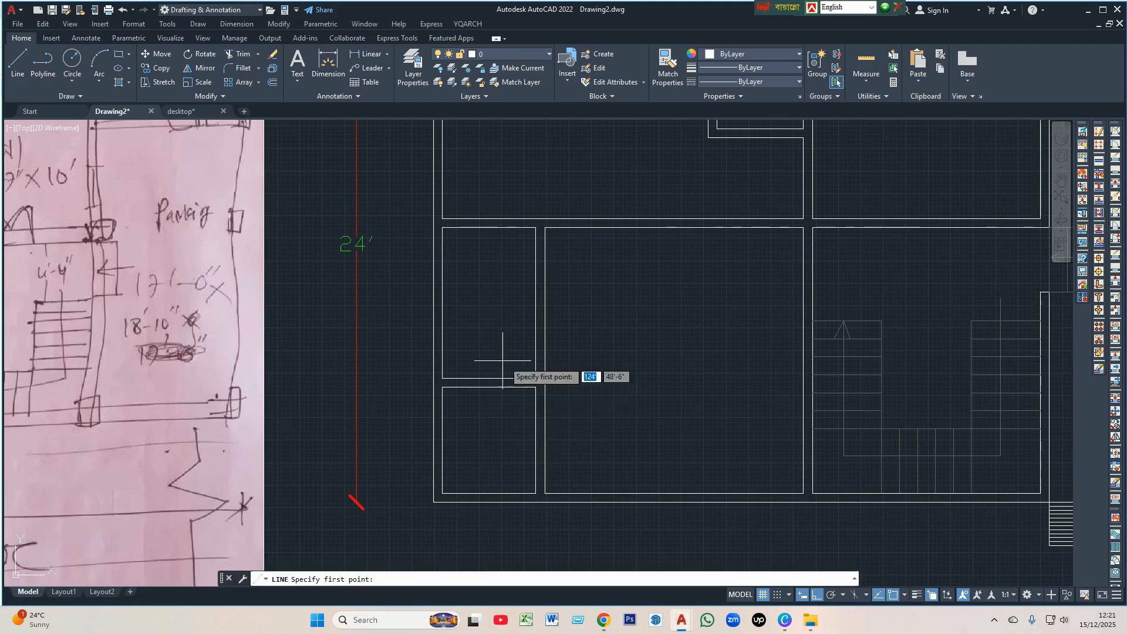
scroll(523, 372, "up", 4)
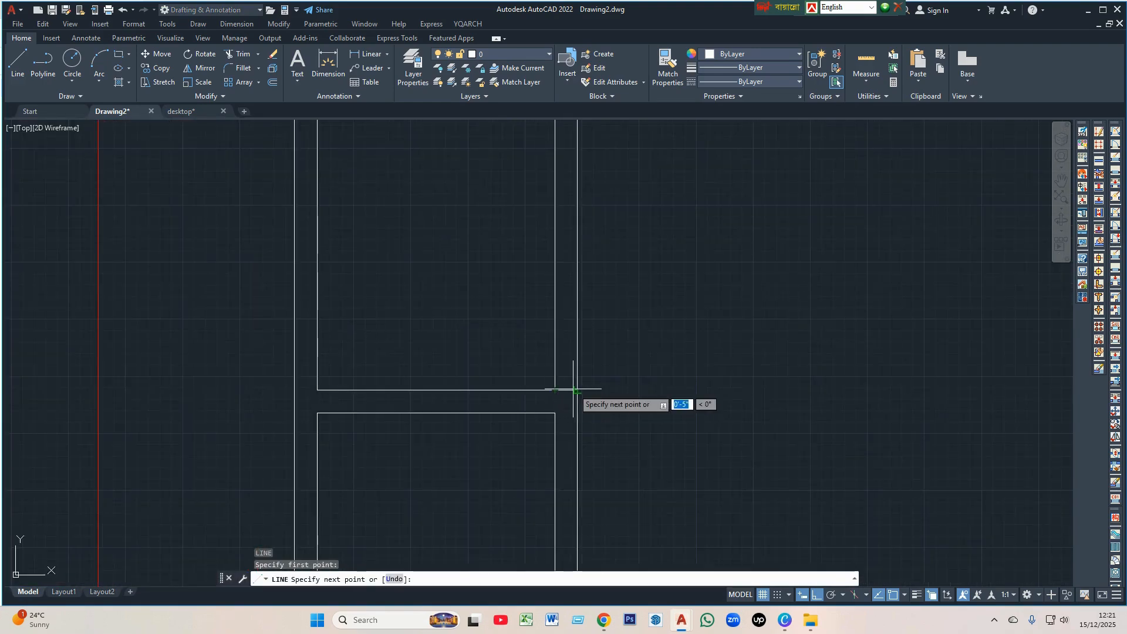
left_click(577, 390)
key("Return")
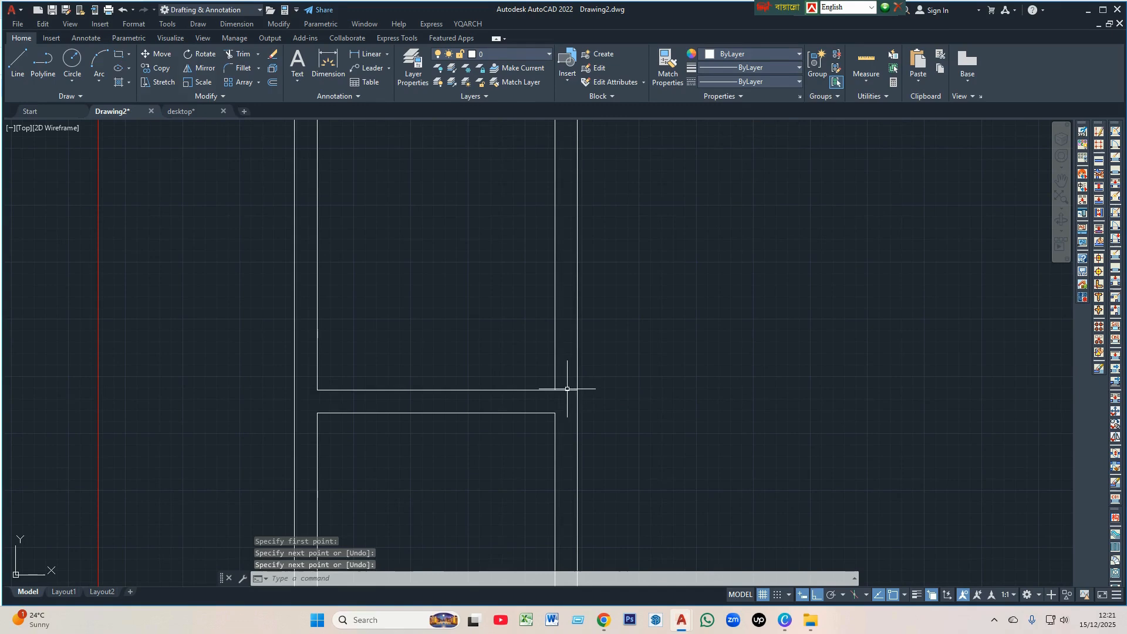
- Copy the short line 30" upward along the same wall to mark the small room's door opening
left_click(566, 389)
type("CO")
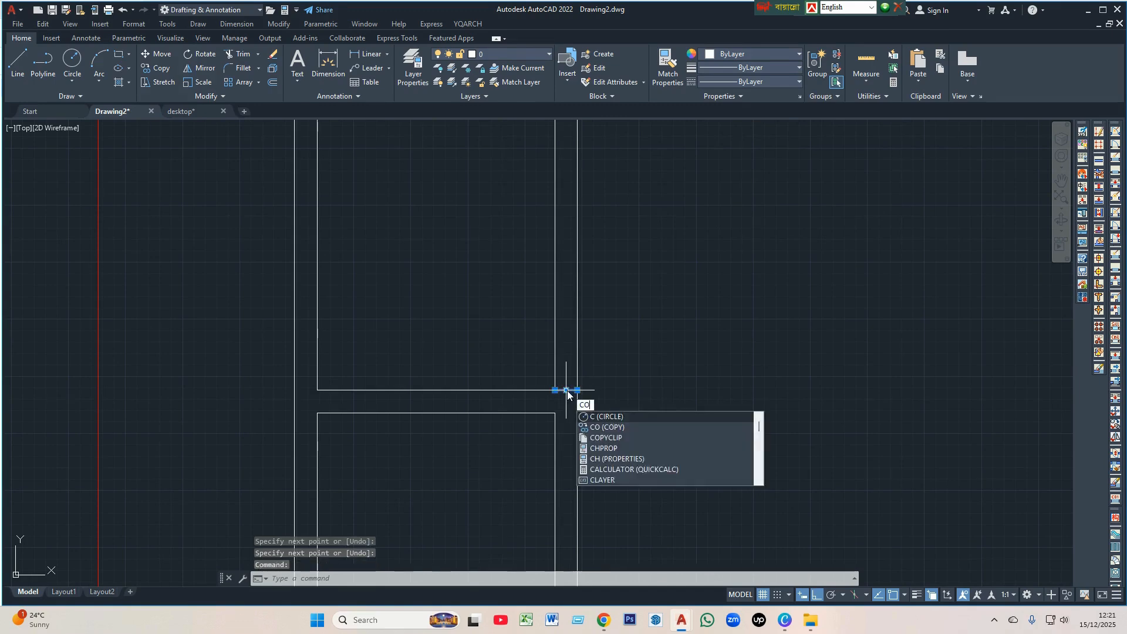
key("Return")
left_click(577, 390)
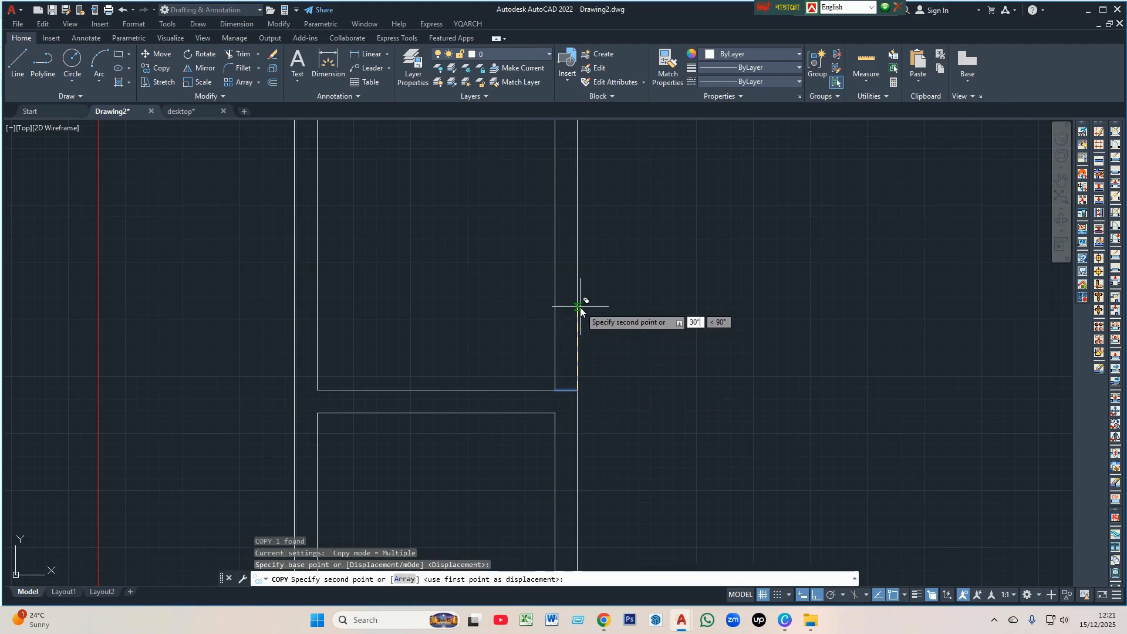
key("Return")
scroll(620, 311, "down", 4)
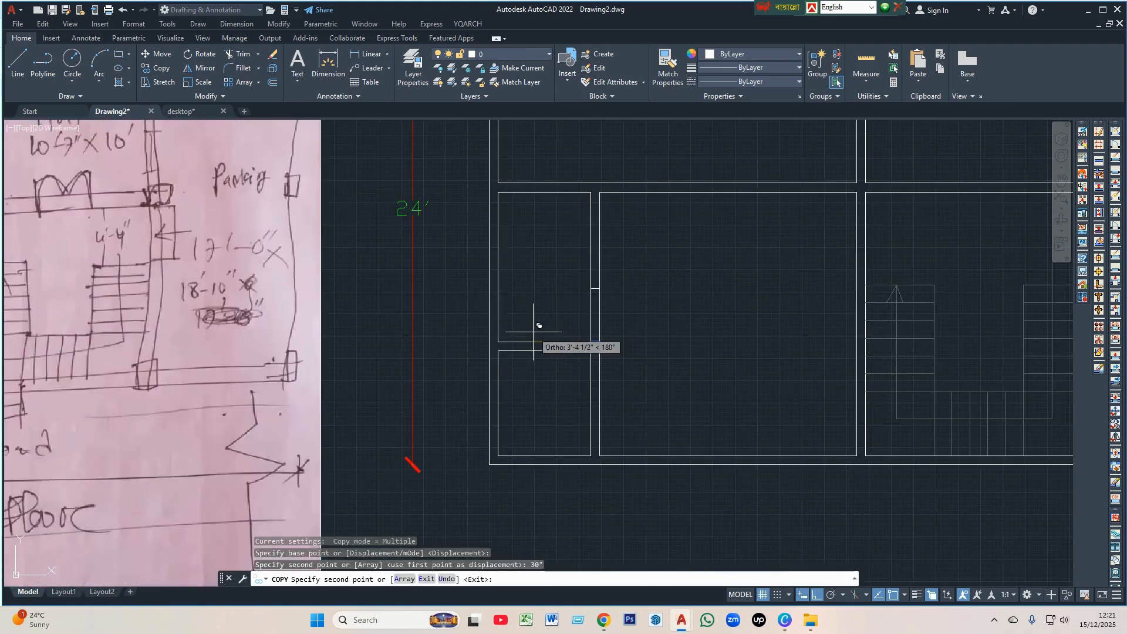
key("Return")
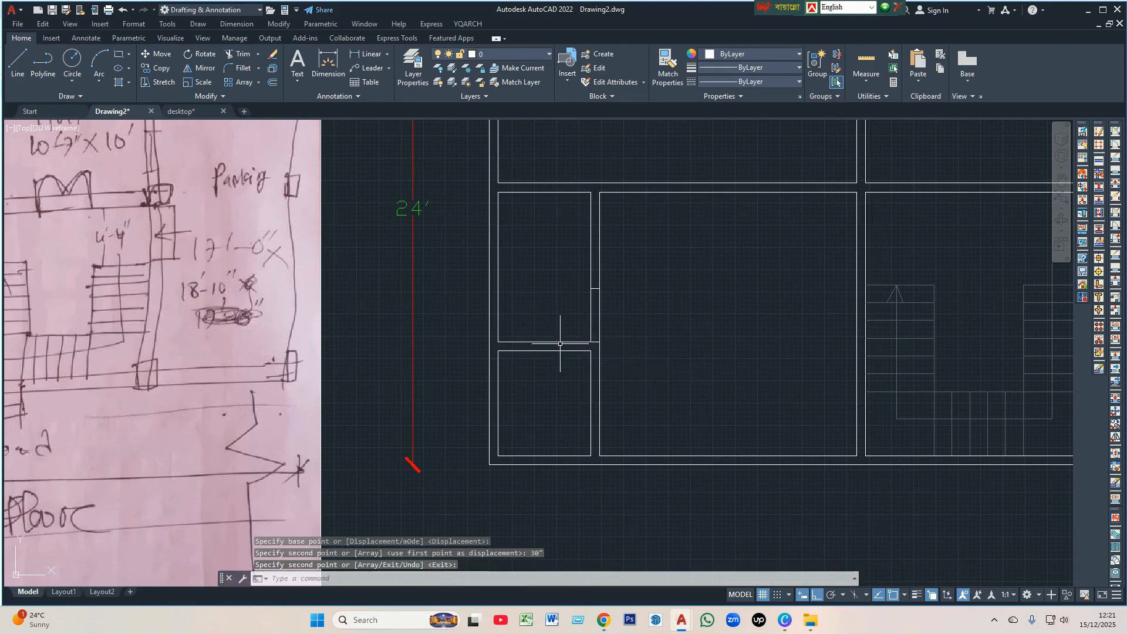
- Draw a short vertical line across the wall between the kitchen and master bedroom, at the bedroom's upper right corner
scroll(521, 345, "down", 2)
scroll(723, 247, "up", 4)
scroll(526, 418, "down", 4)
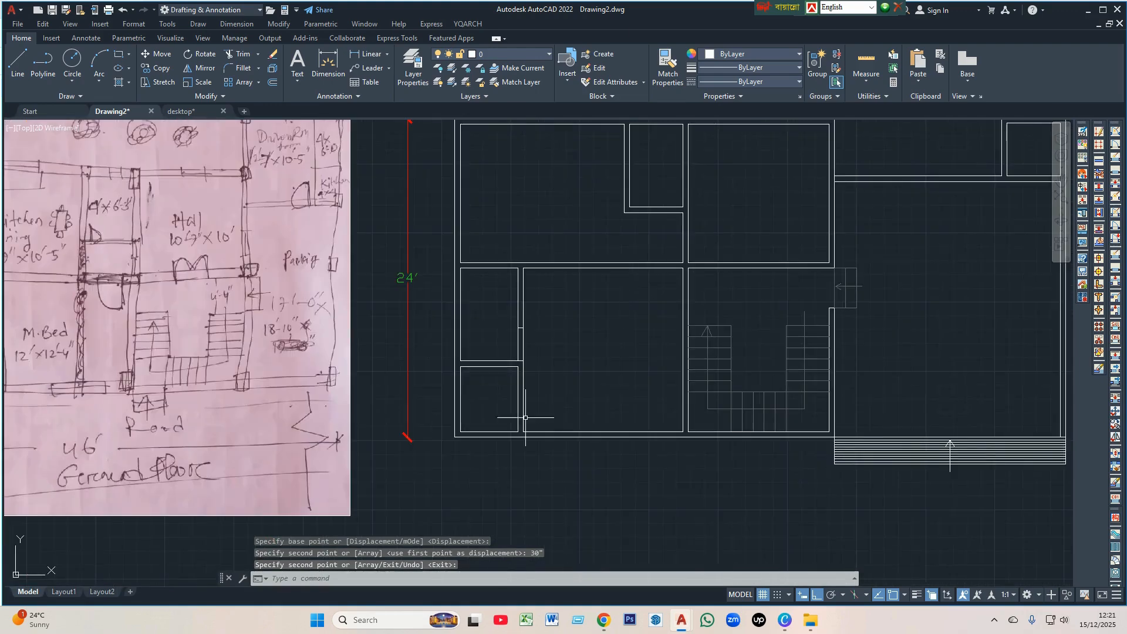
scroll(675, 270, "up", 4)
type("l")
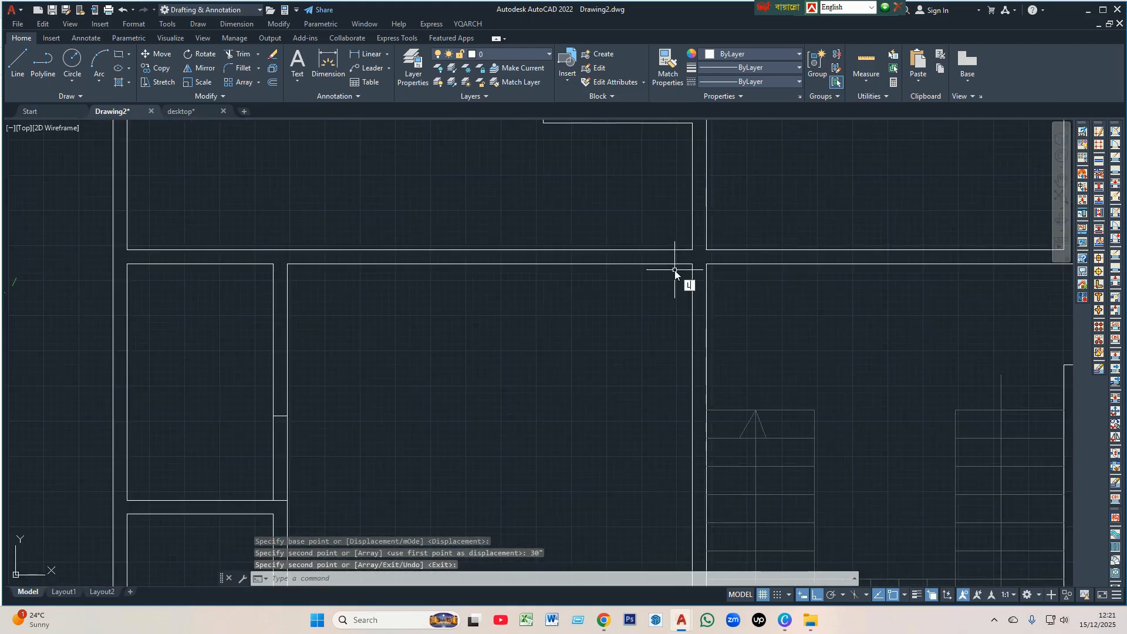
key("Return")
scroll(683, 247, "up", 3)
left_click(685, 232)
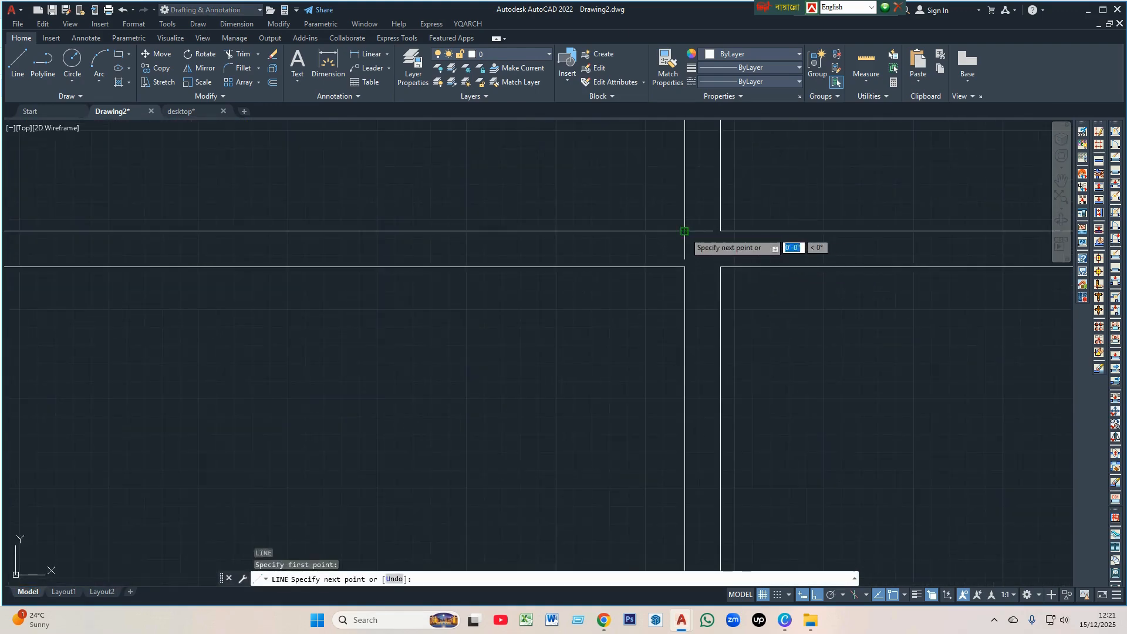
left_click(685, 267)
key("Return")
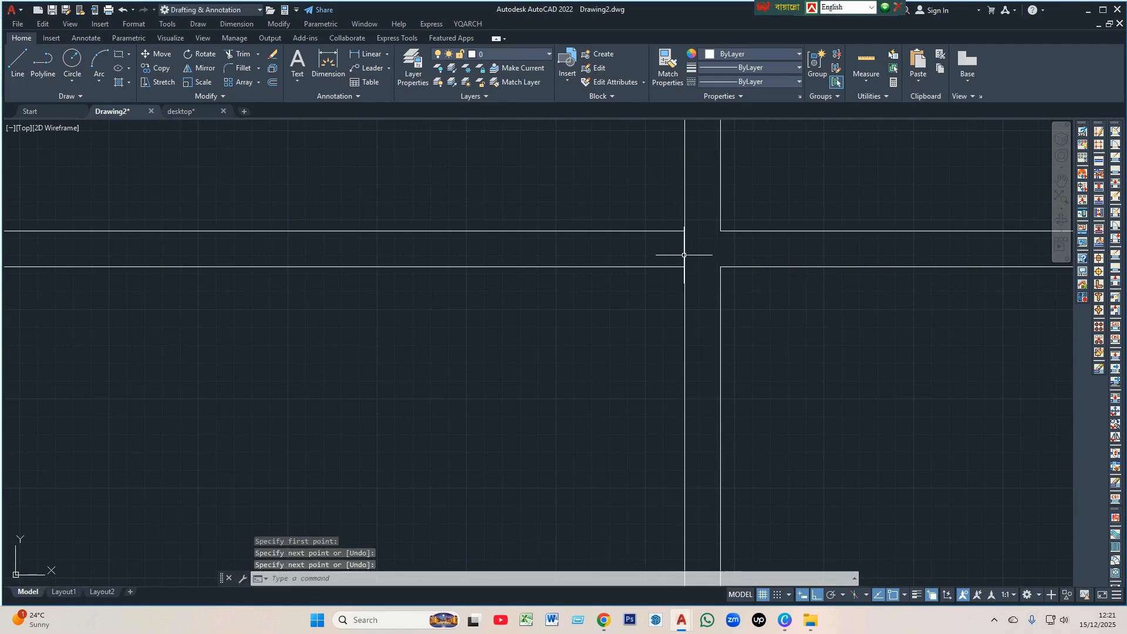
- Move the short vertical line 6" to the left, away from the bedroom's corner
left_click(683, 254)
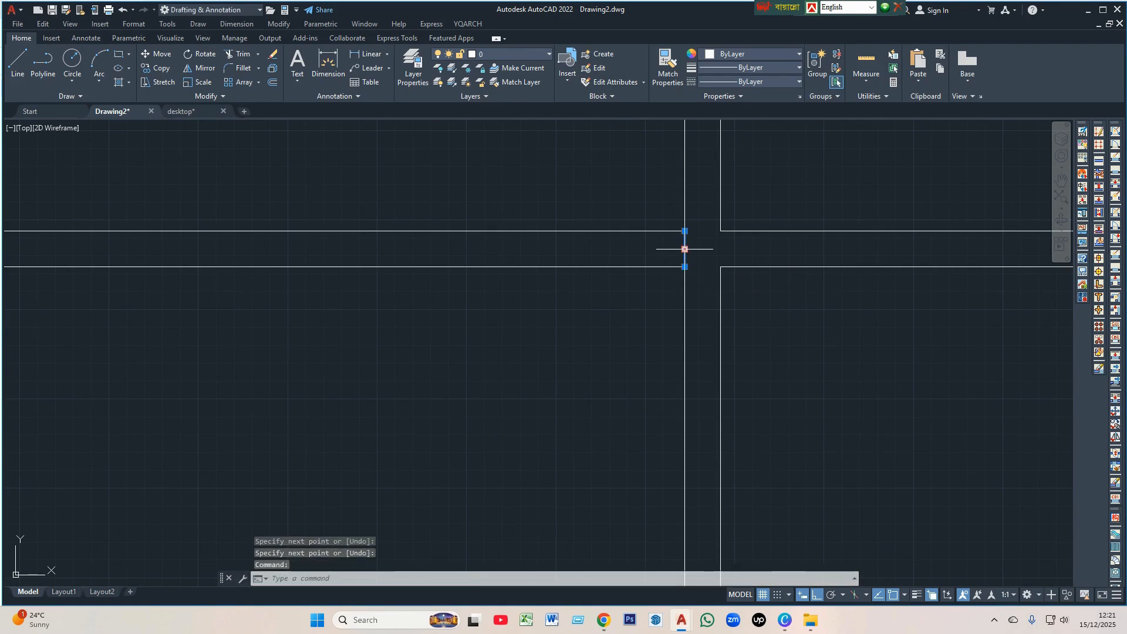
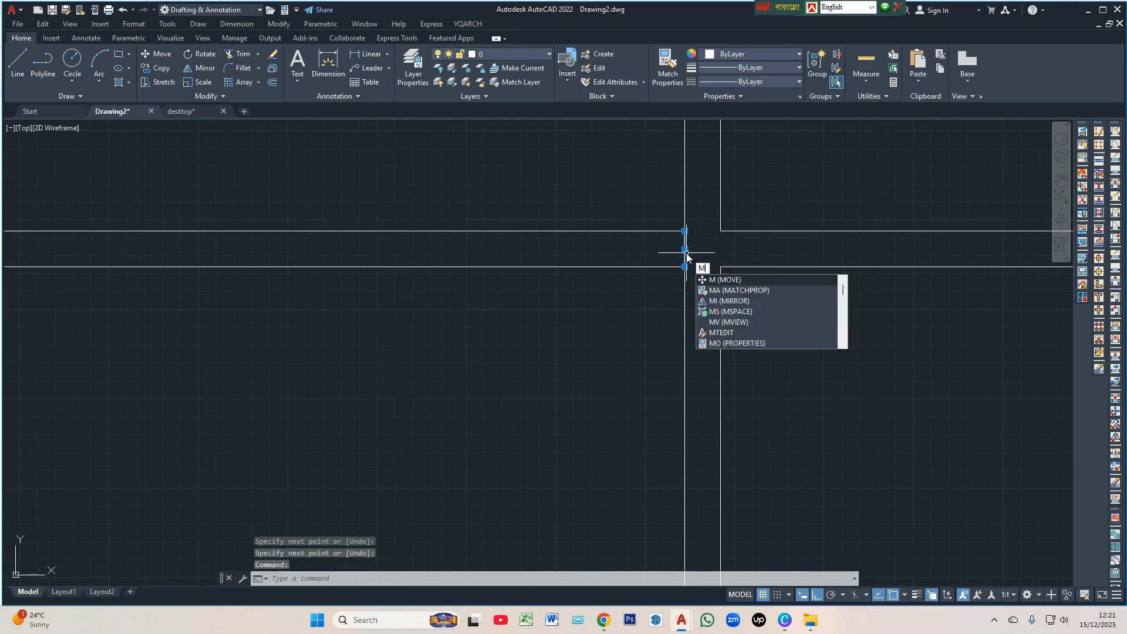
type("m")
key("Return")
left_click(684, 267)
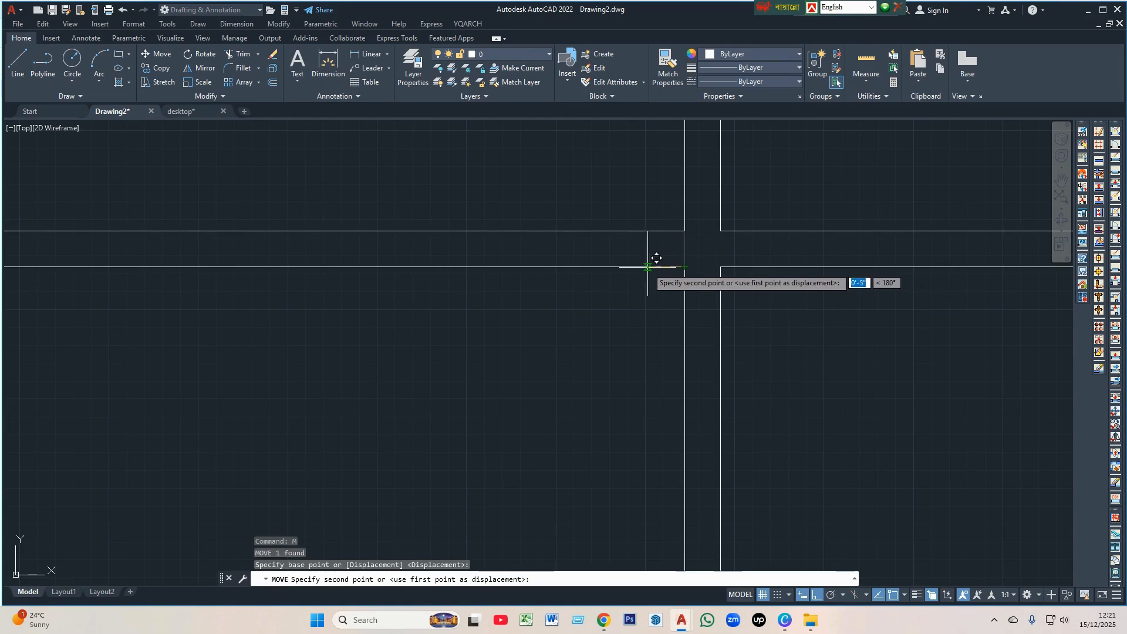
key("Return")
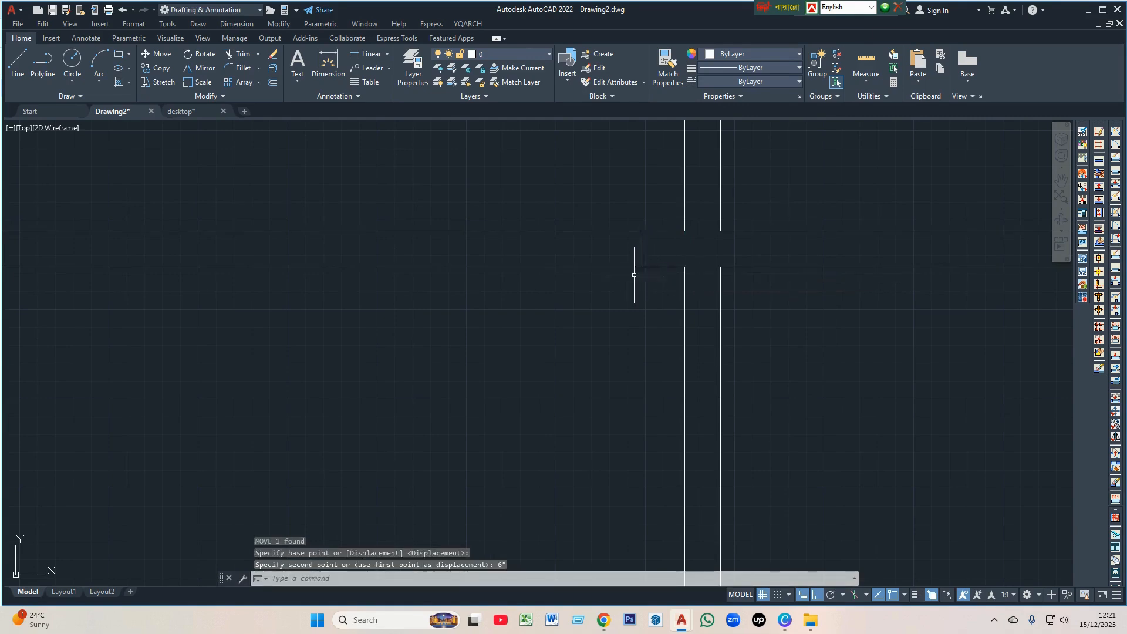
- Copy the short vertical line 3' to the left to mark the master bedroom's door opening
scroll(641, 277, "down", 4)
scroll(633, 246, "down", 1)
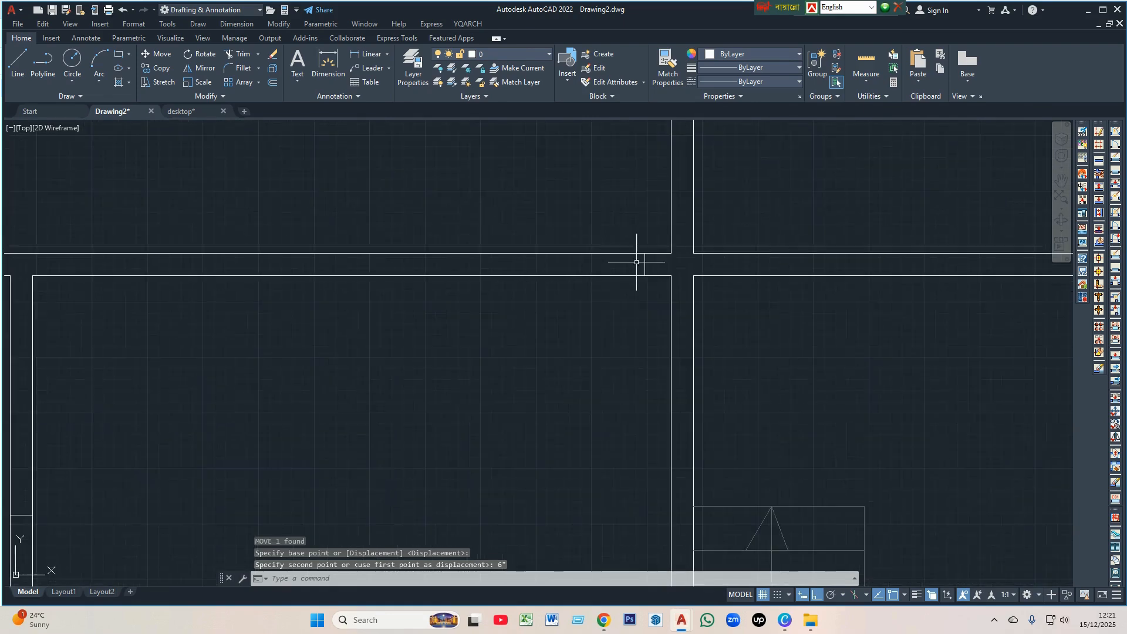
scroll(636, 259, "up", 3)
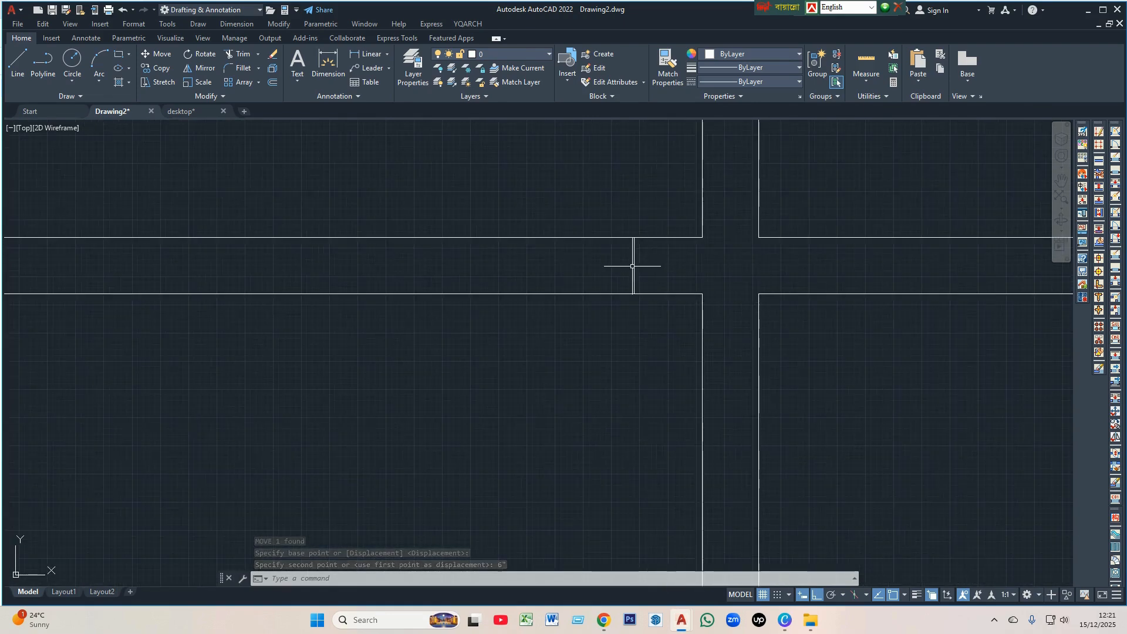
left_click(634, 266)
type("co")
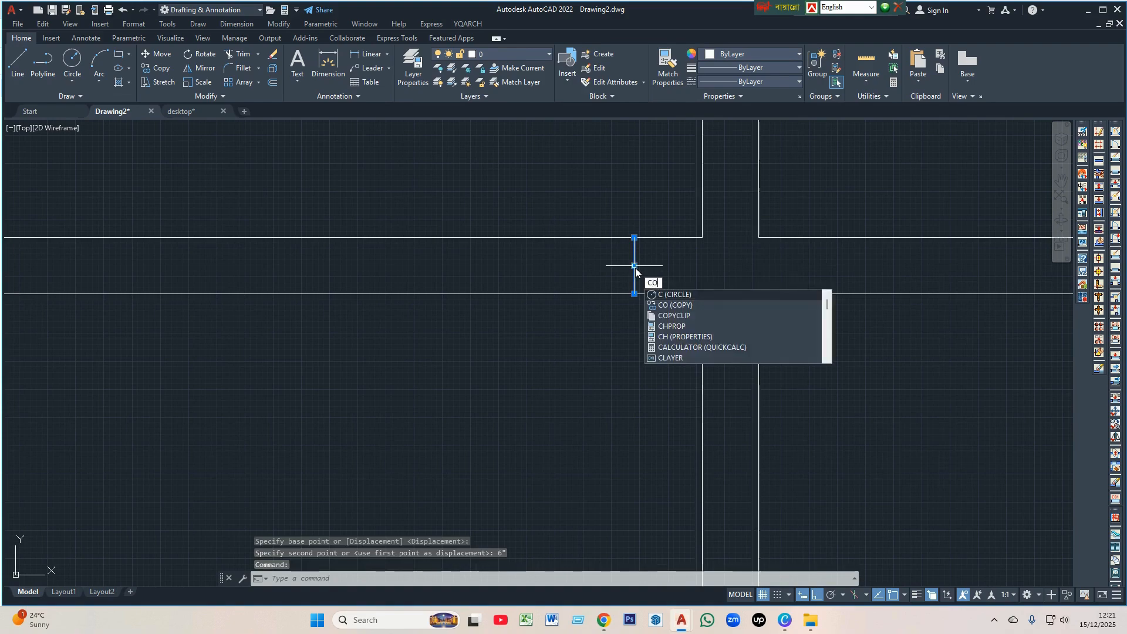
key("Return")
left_click(634, 293)
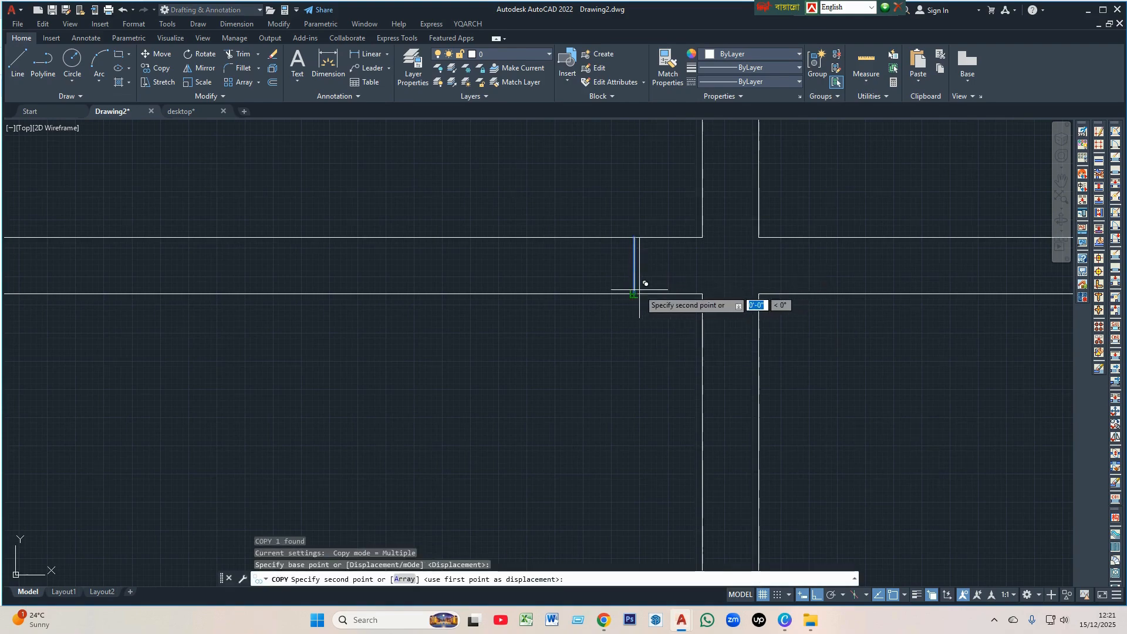
scroll(641, 291, "down", 1)
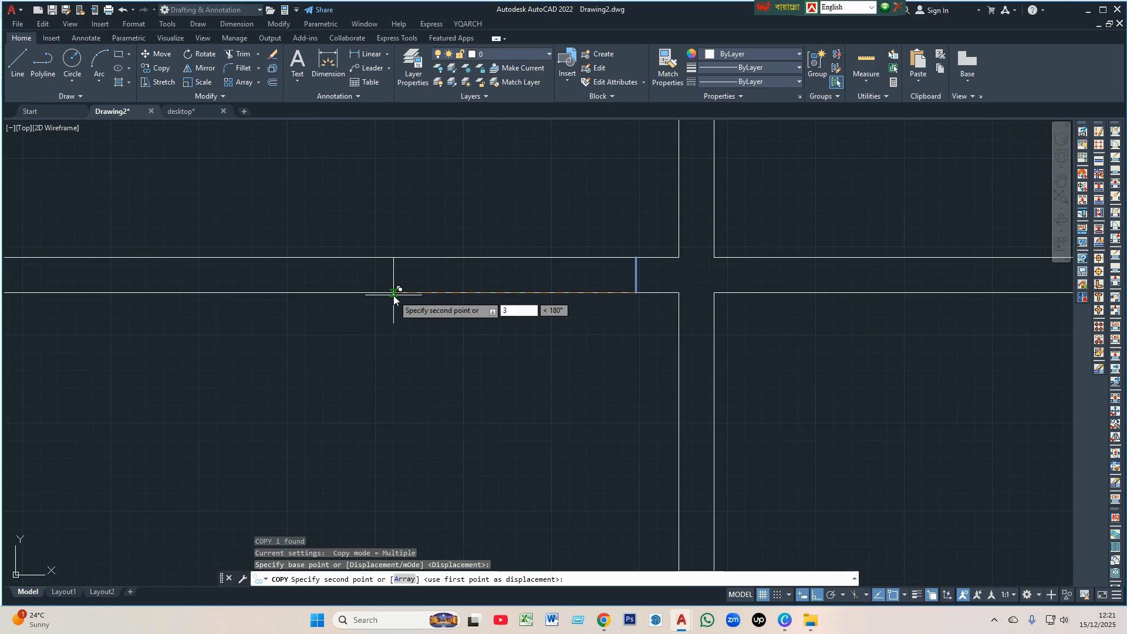
key("Return")
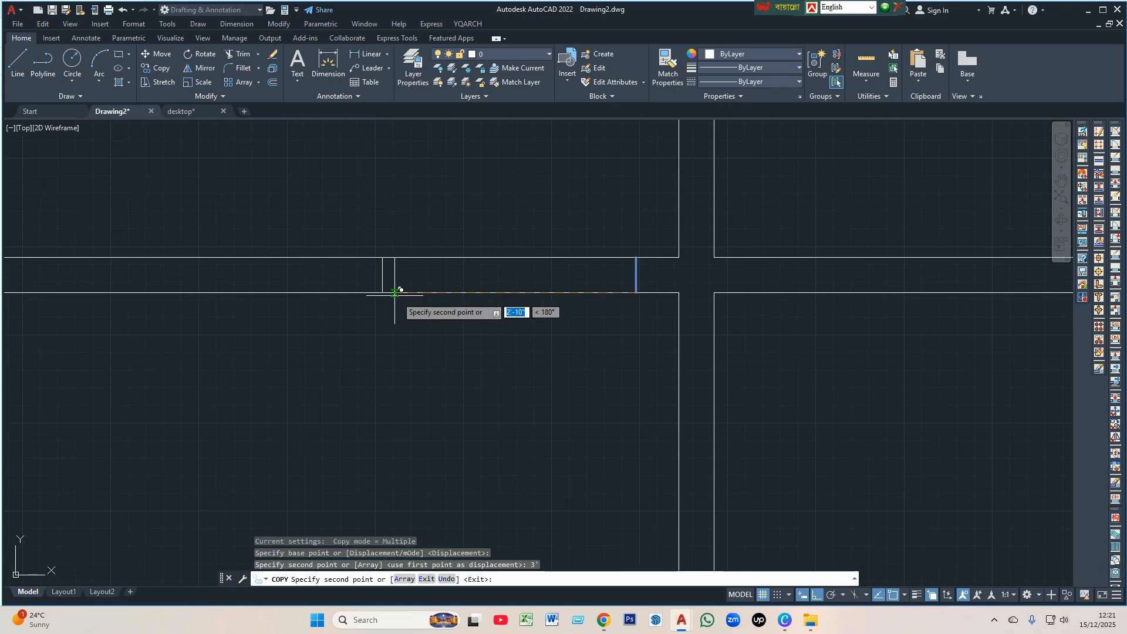
scroll(526, 346, "down", 2)
key("Return")
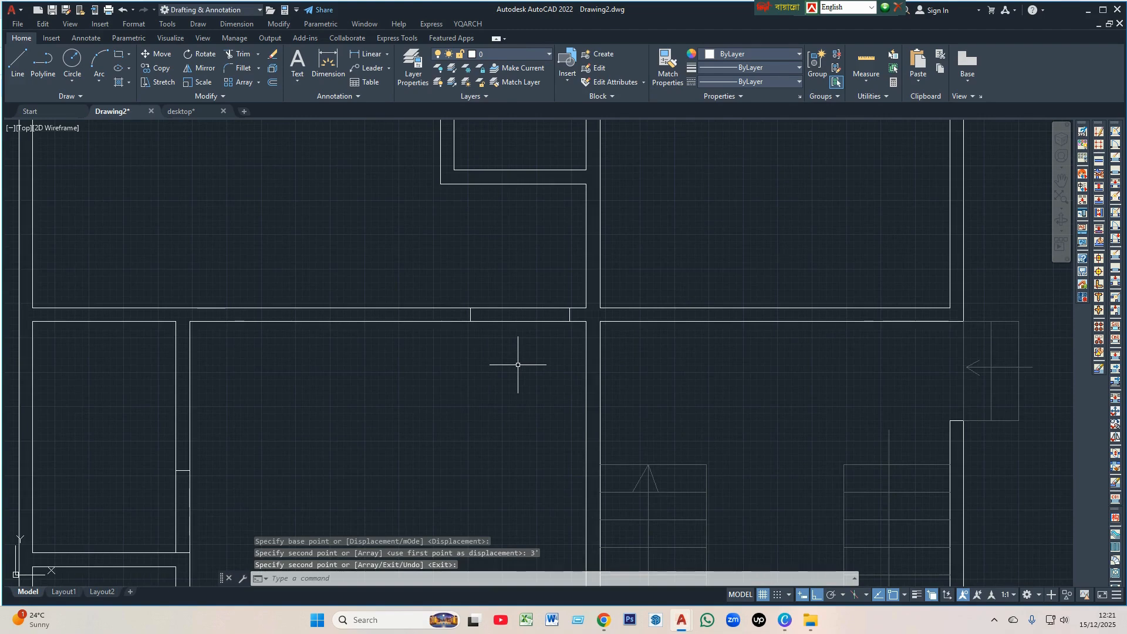
- Compare the plan with the hand sketch, examining the double door between the hall and the stair room
scroll(507, 359, "down", 1)
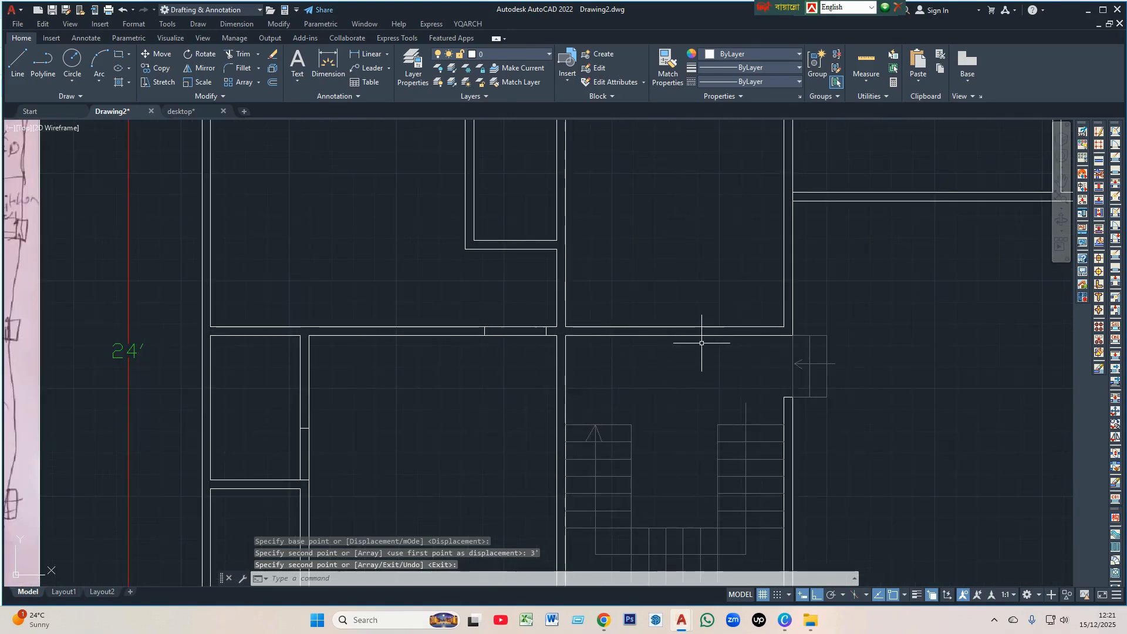
scroll(701, 342, "up", 2)
scroll(503, 328, "down", 4)
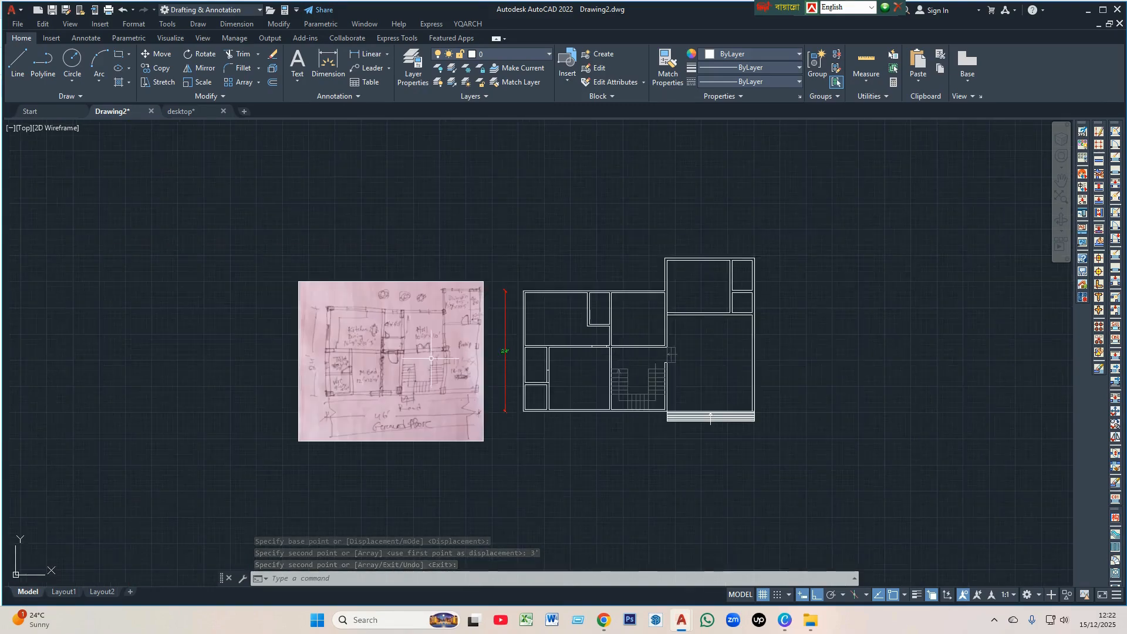
scroll(478, 336, "up", 4)
scroll(539, 331, "down", 8)
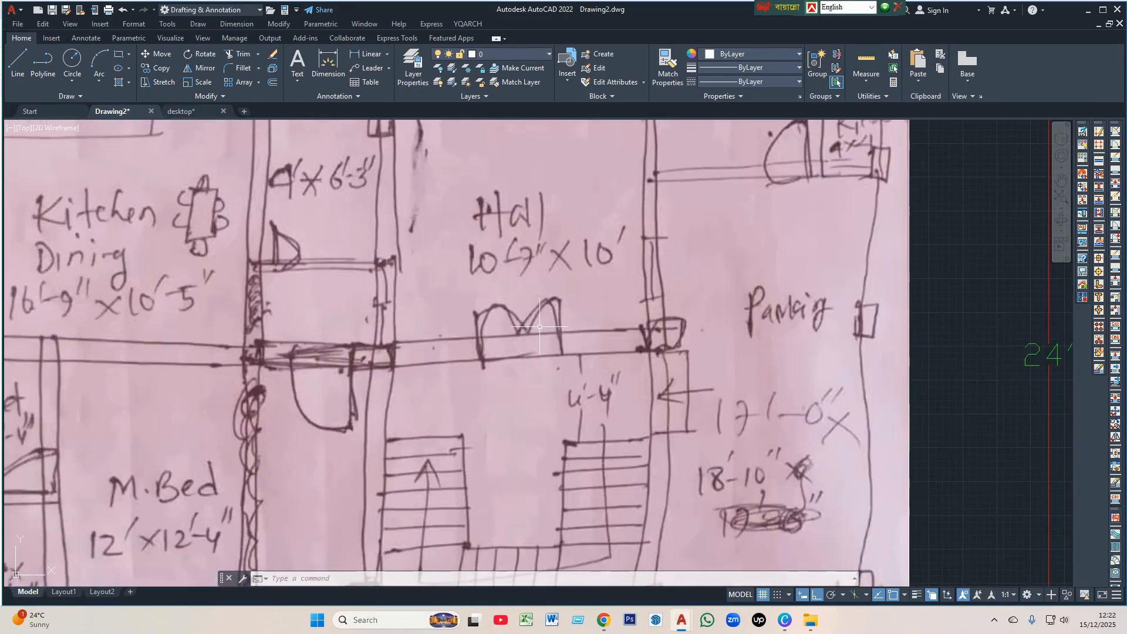
scroll(539, 357, "up", 2)
scroll(552, 315, "up", 2)
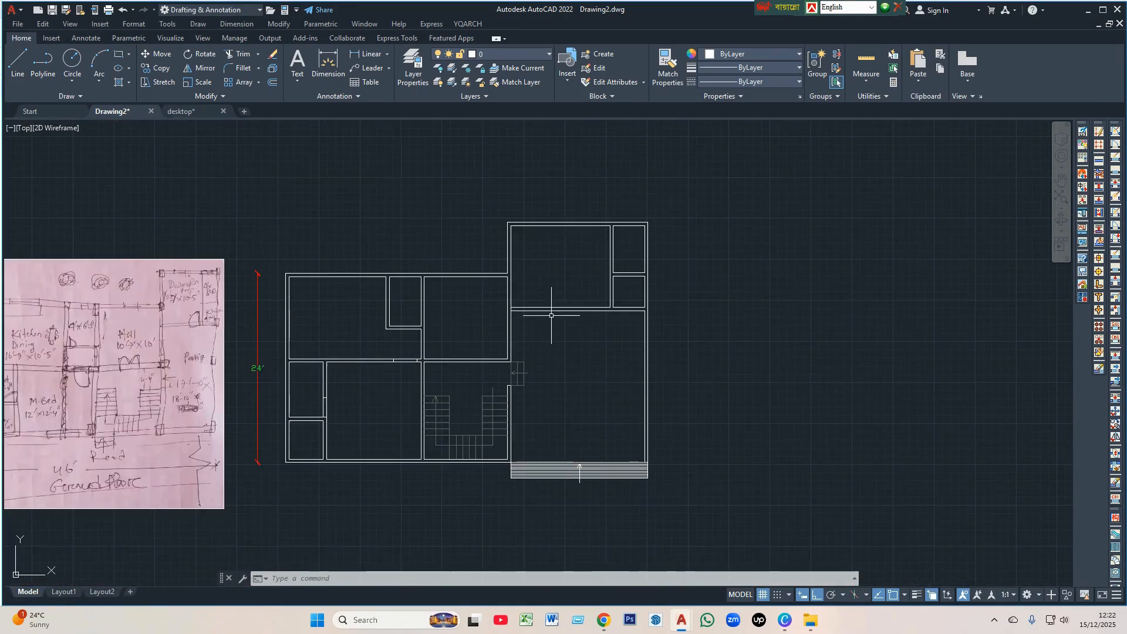
scroll(465, 353, "up", 6)
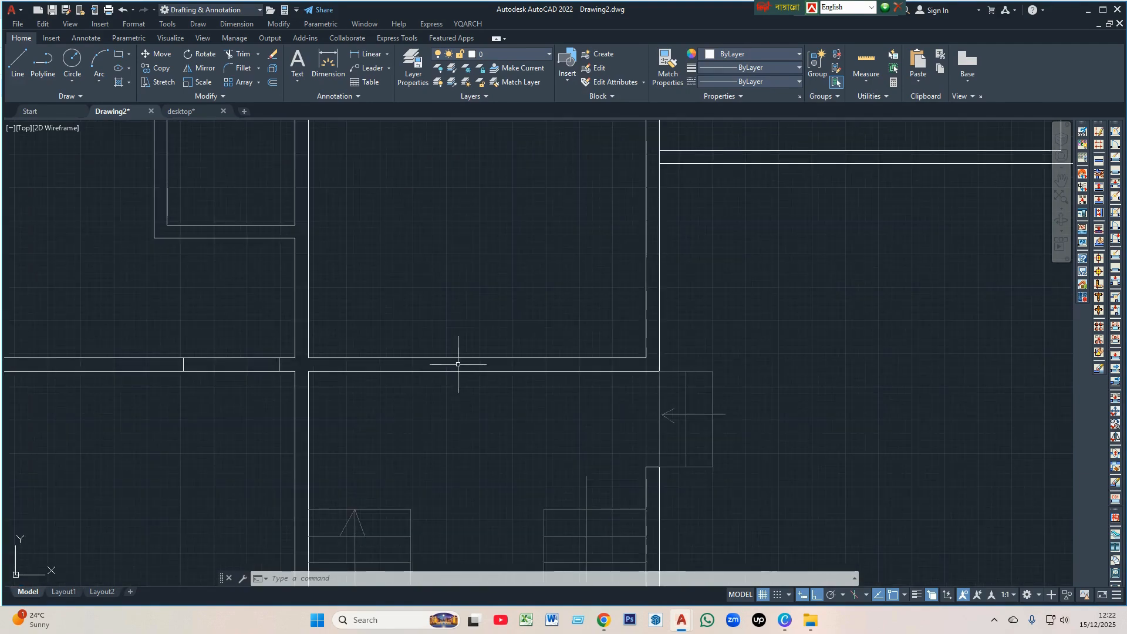
- Draw a short vertical line across the middle of the wall between the hall and the stair room
key("Return")
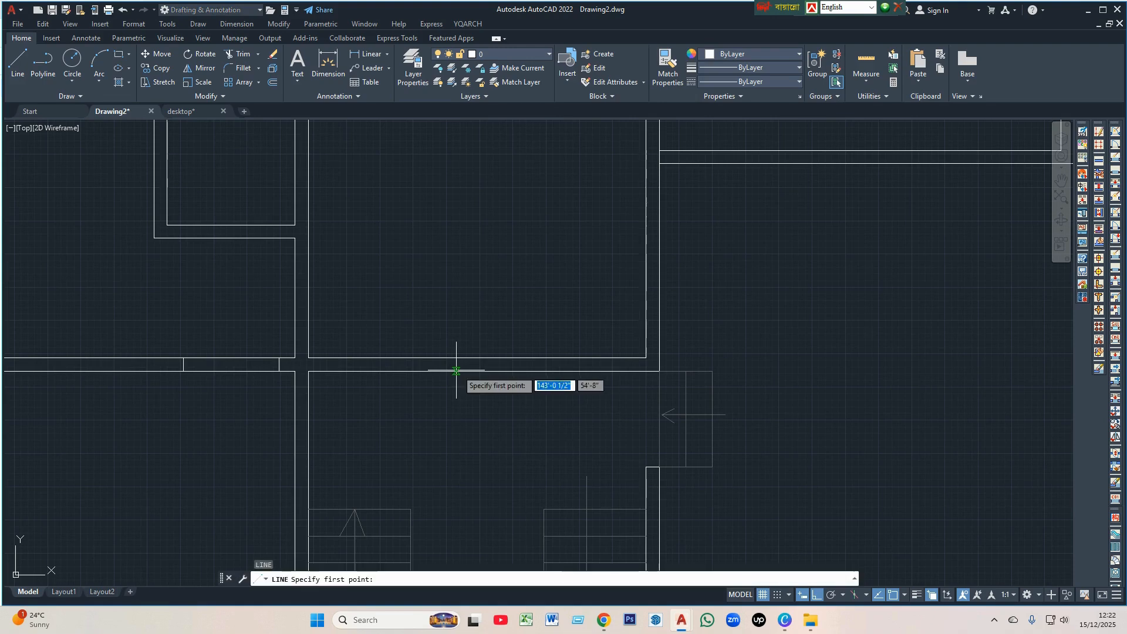
left_click(477, 357)
left_click(476, 371)
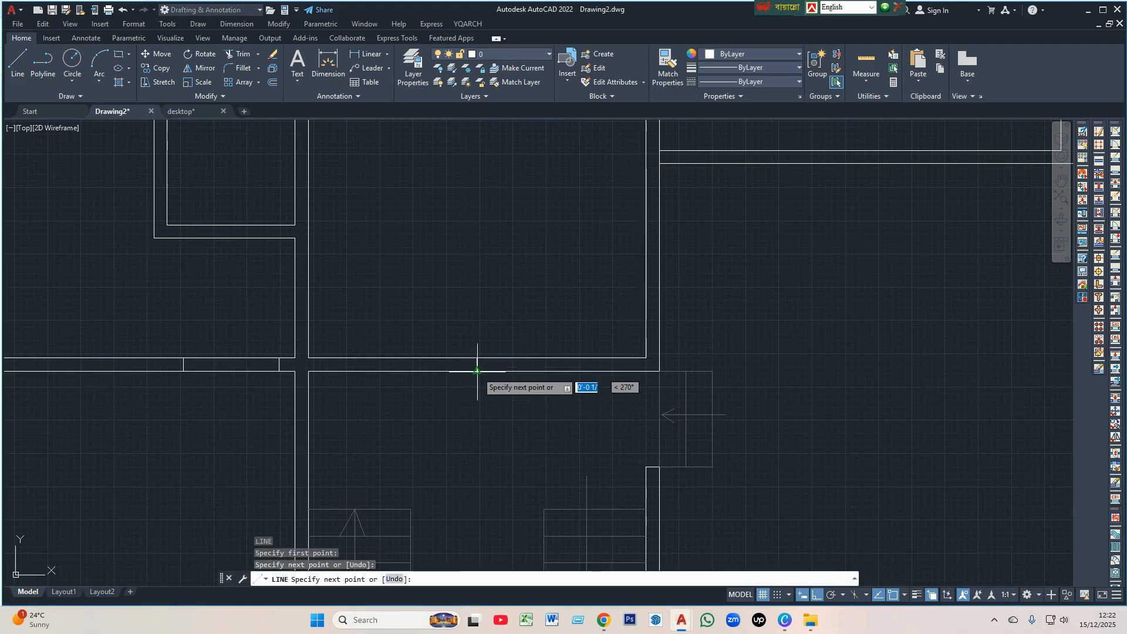
key("Return")
- Offset the short centre line 2' to both sides to mark the hall's double-door opening
scroll(475, 370, "up", 2)
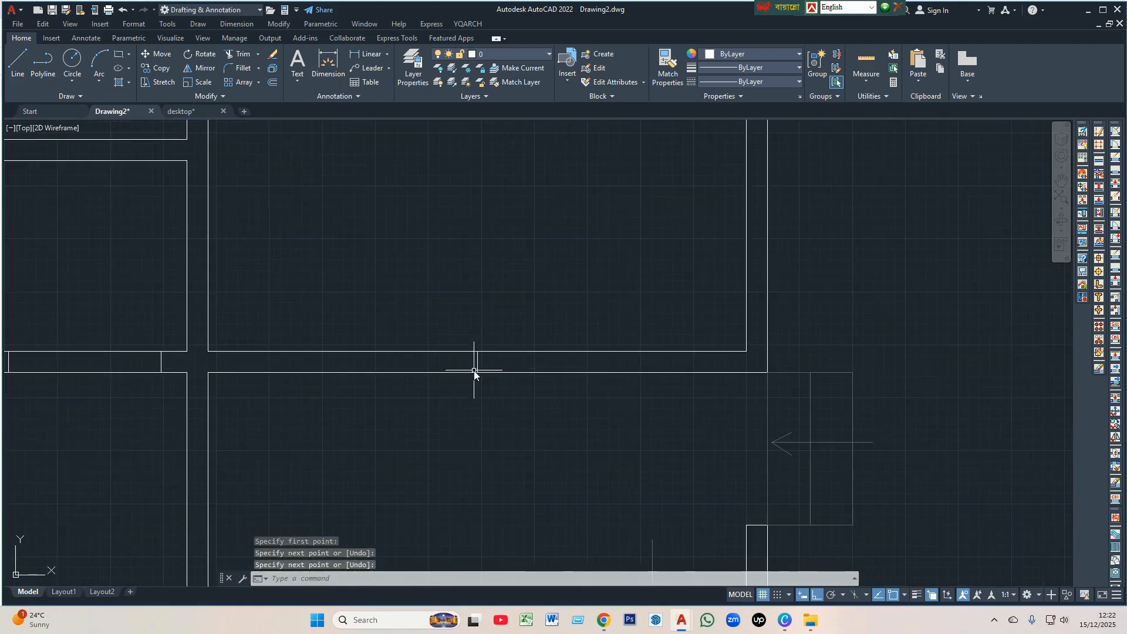
type("o")
key("Return")
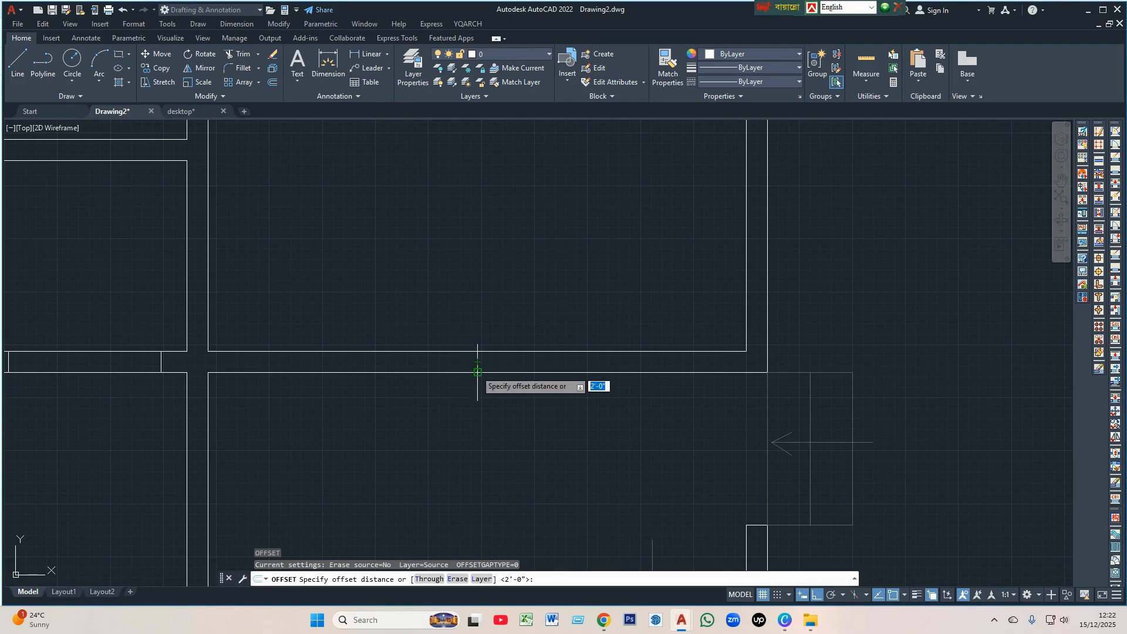
type("2'")
key("Return")
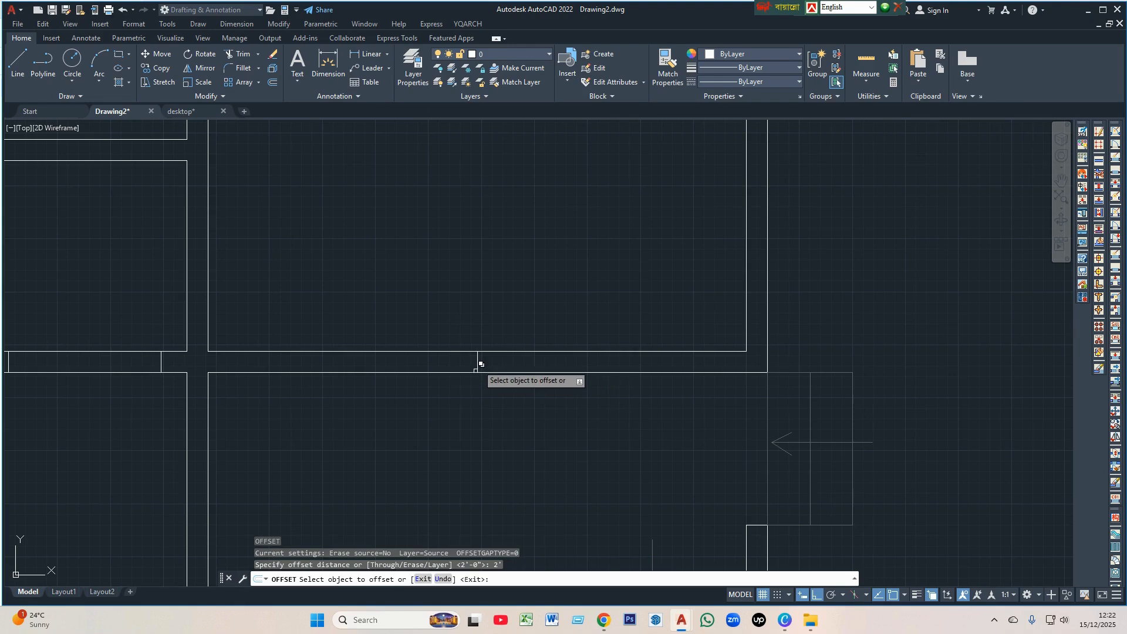
left_click(478, 364)
left_click(479, 362)
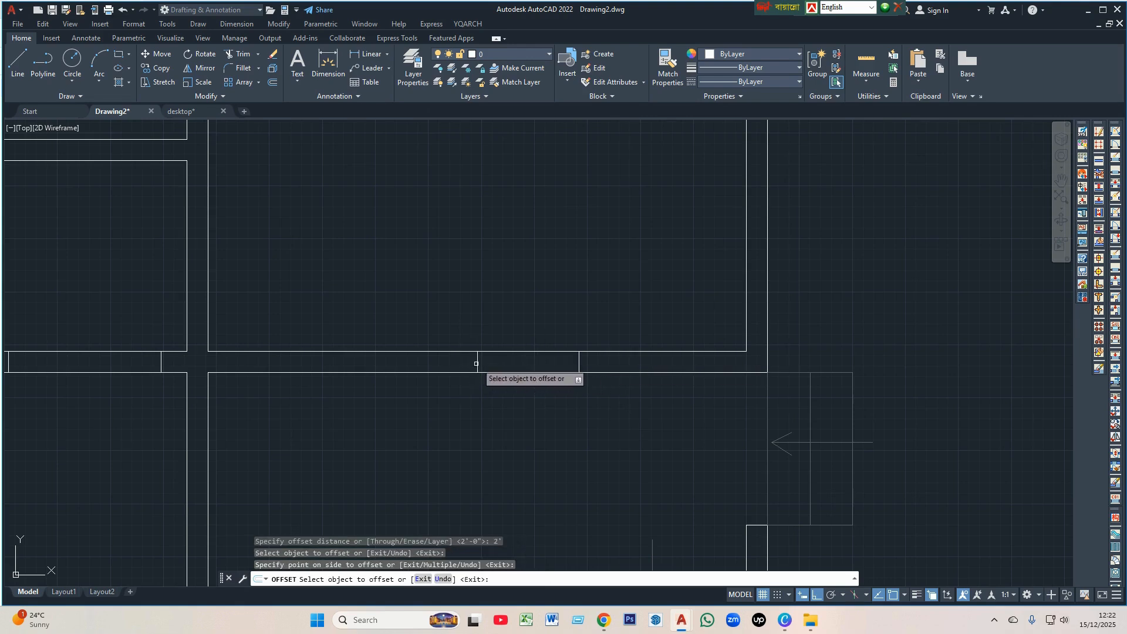
left_click(477, 363)
left_click(403, 359)
key("Escape")
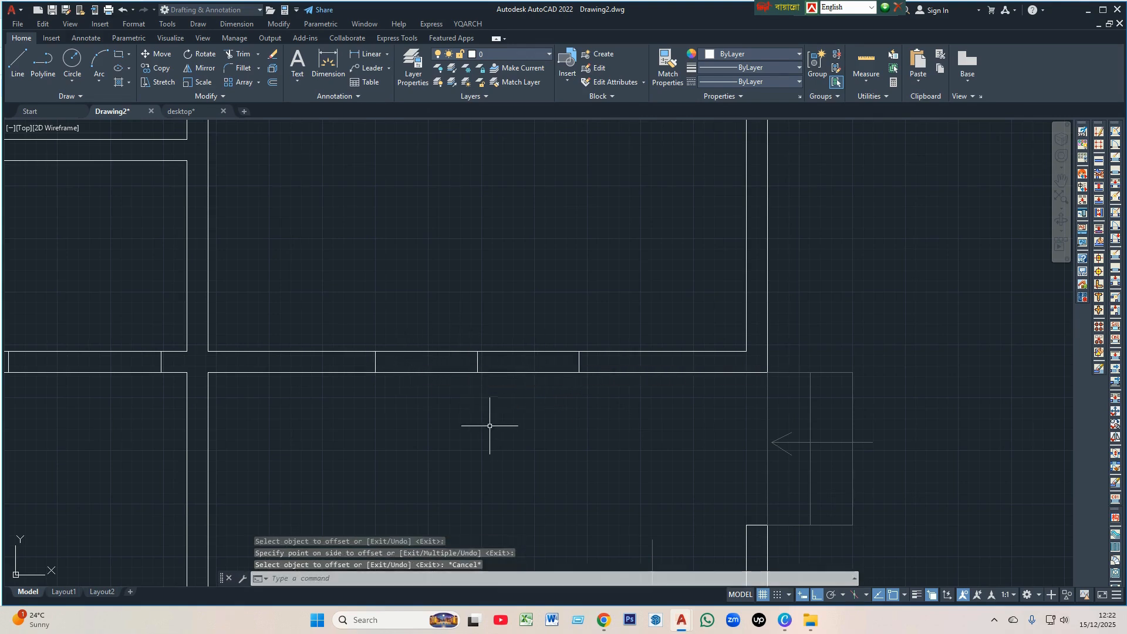
- Trim the wall lines and the centre line between the outer door marks to open the hall's double doorway to the stair room
type("TR")
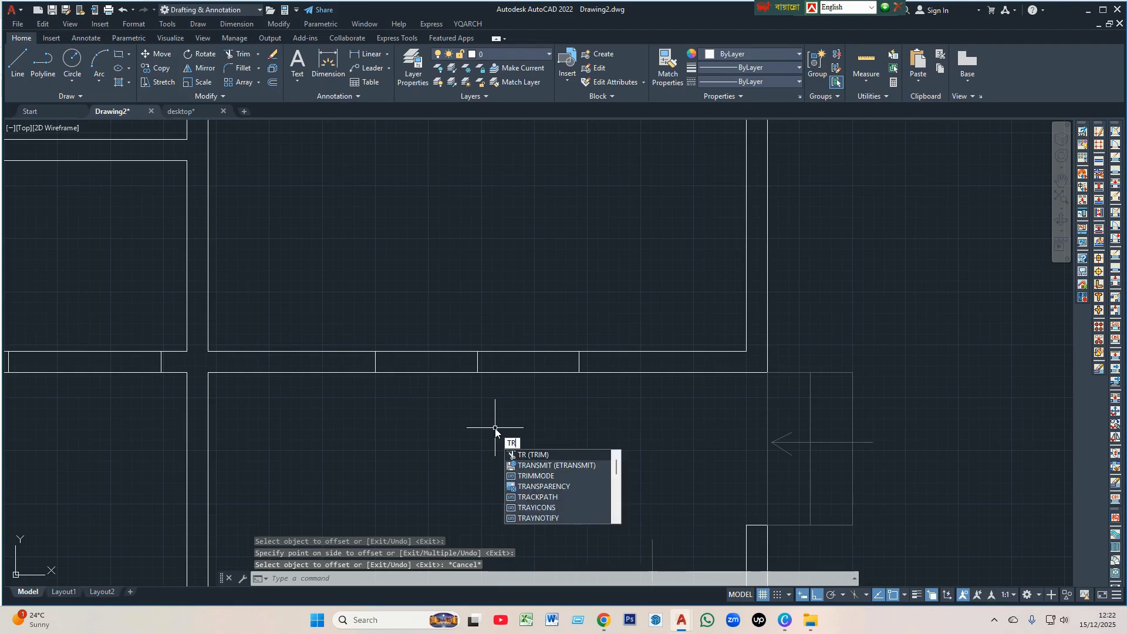
key("Return")
left_click(503, 434)
left_click(444, 294)
key("Return")
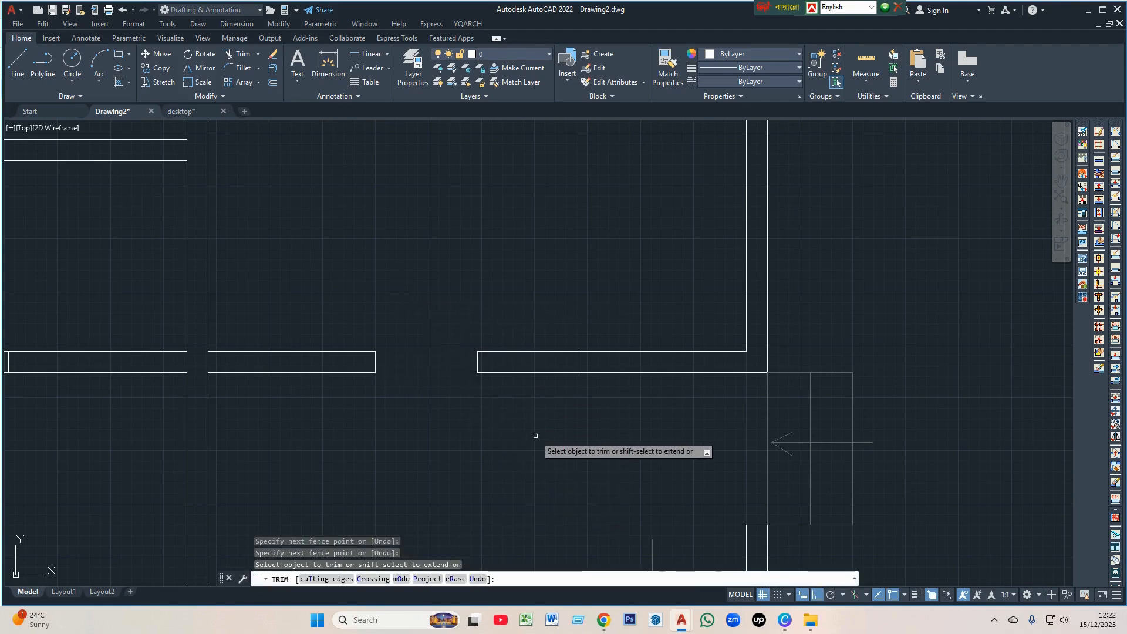
left_click_drag(535, 436, 480, 317)
left_click_drag(461, 353, 494, 359)
key("Return")
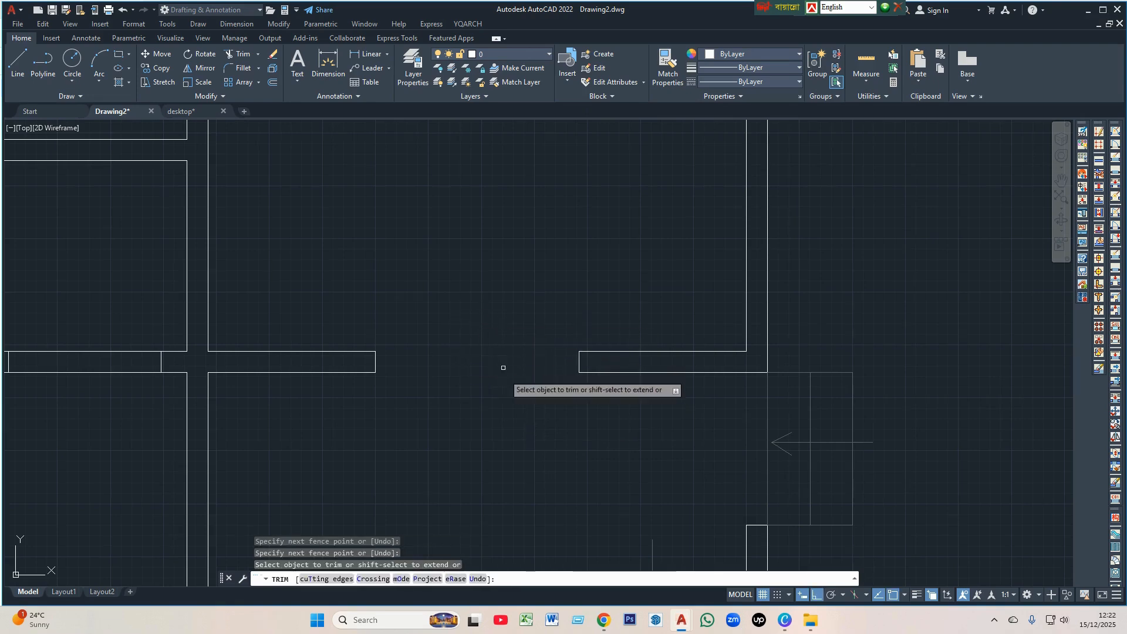
- Trim the wall lines between the door marks to open the master bedroom's doorway and the small room's doorway
scroll(247, 398, "down", 3)
scroll(307, 395, "up", 2)
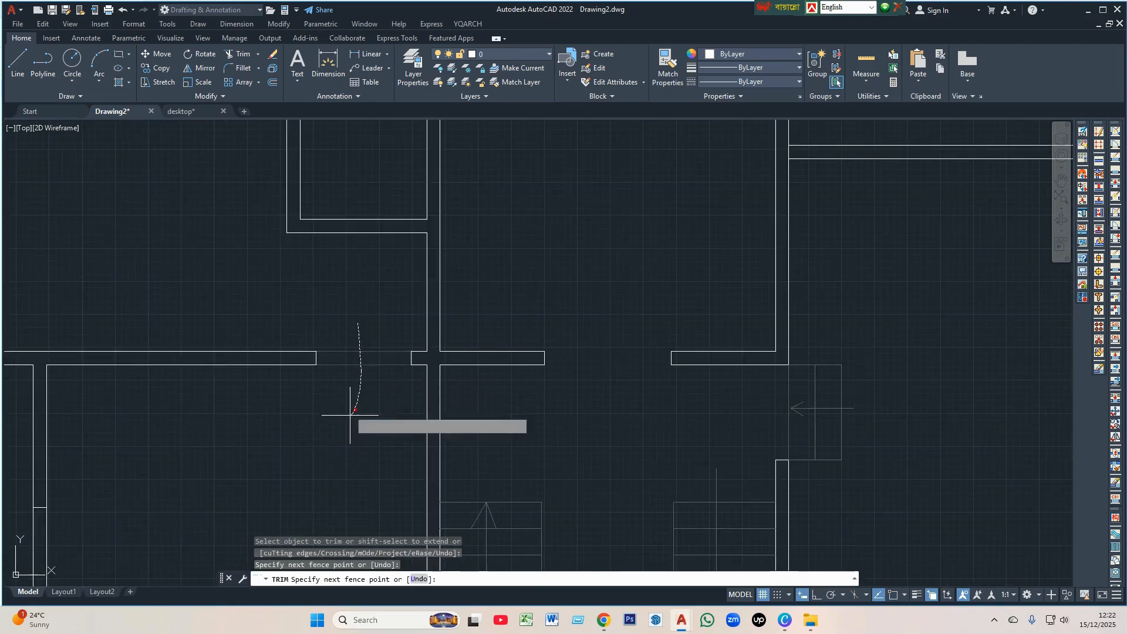
scroll(358, 346, "down", 4)
scroll(256, 421, "up", 6)
left_click(256, 422)
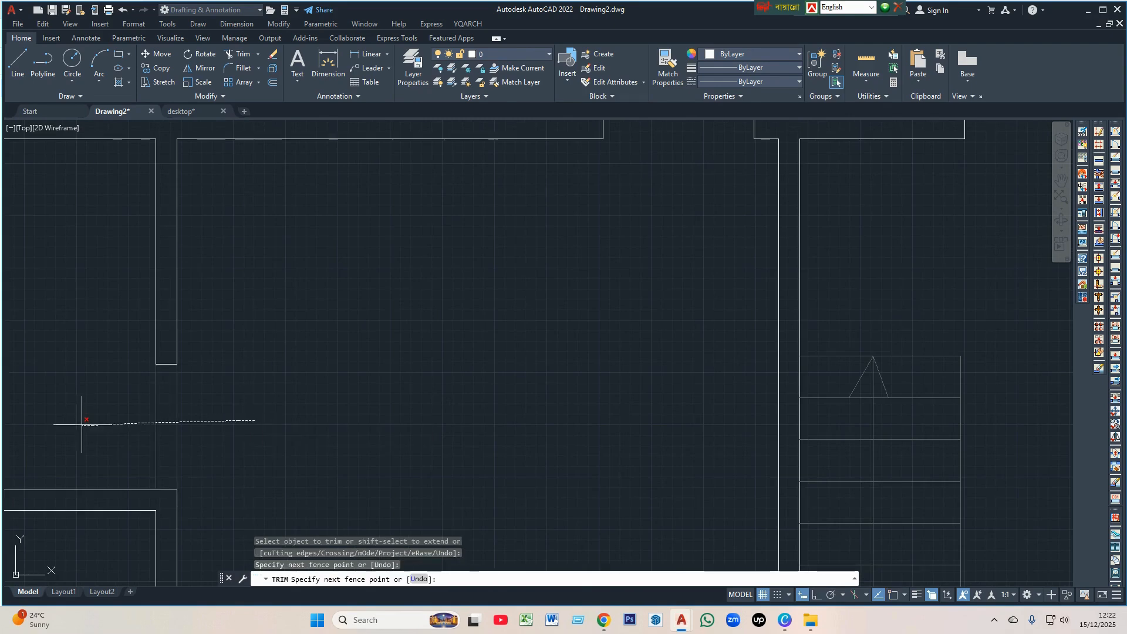
left_click(80, 422)
scroll(360, 411, "down", 4)
scroll(394, 343, "up", 2)
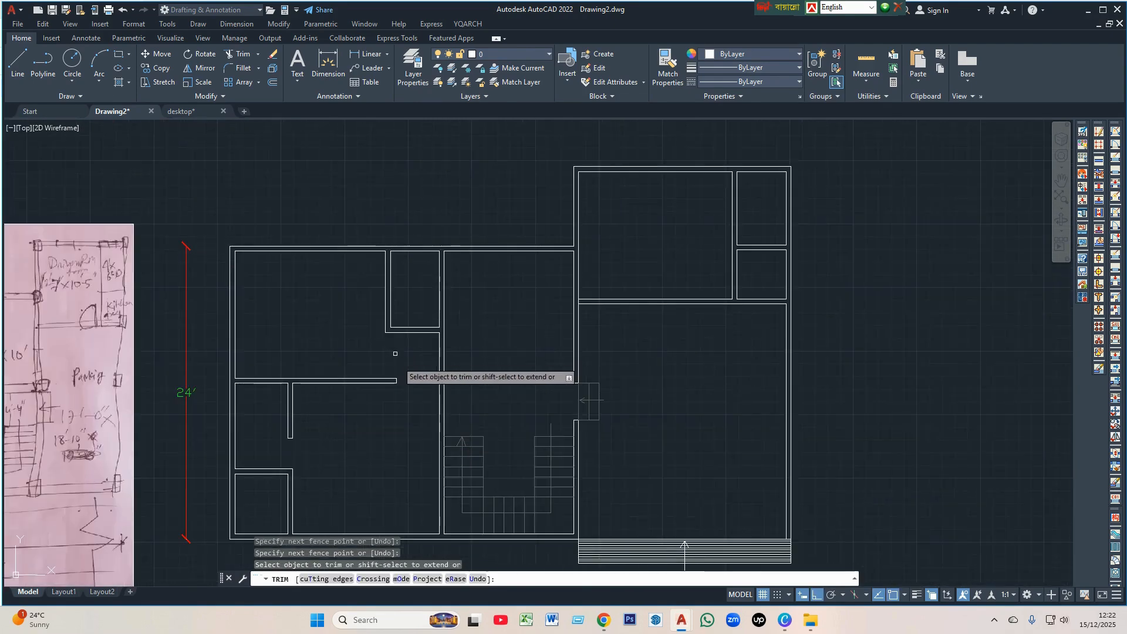
- Draw a short line across the lower wall of the narrow upper room, flush with the inner face of its right-hand wall
key("Return")
scroll(397, 340, "up", 4)
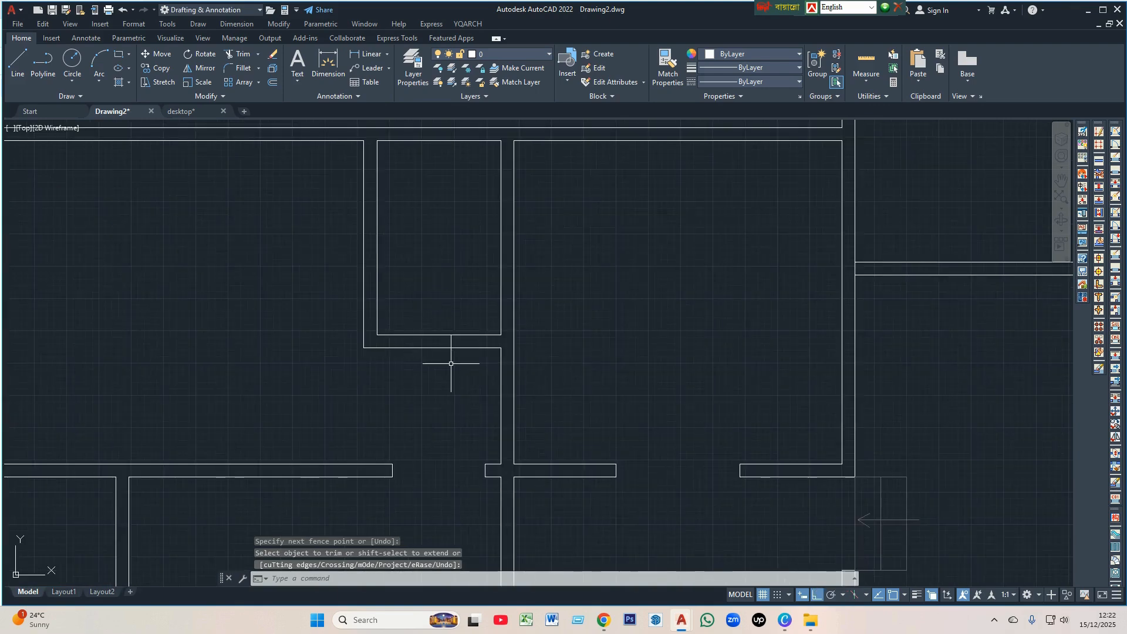
key("Return")
scroll(493, 353, "up", 4)
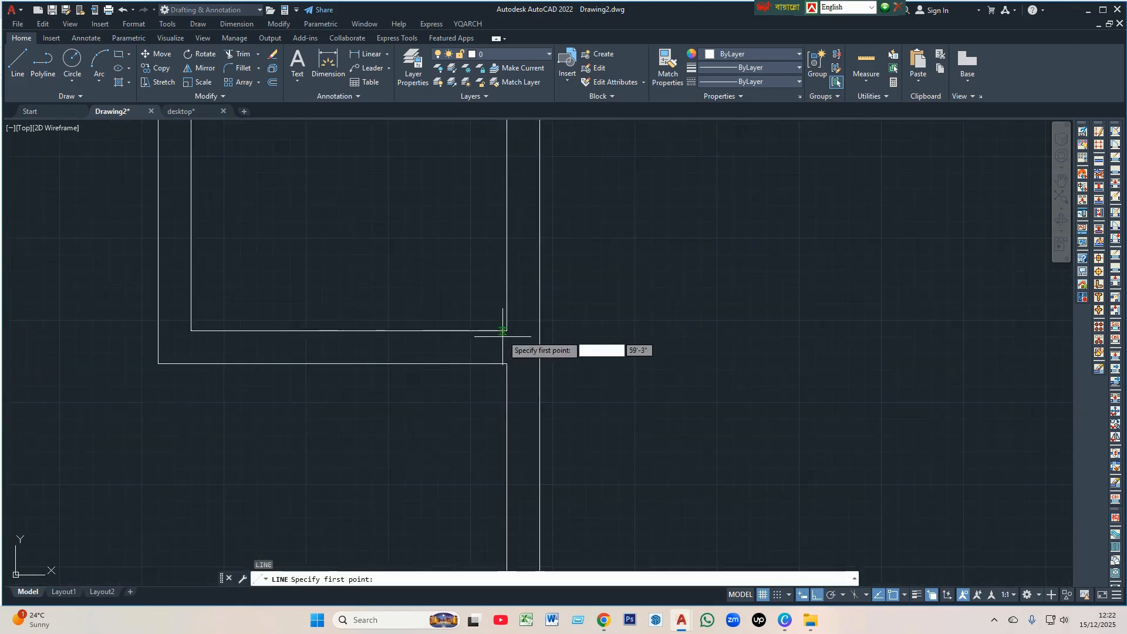
left_click(507, 363)
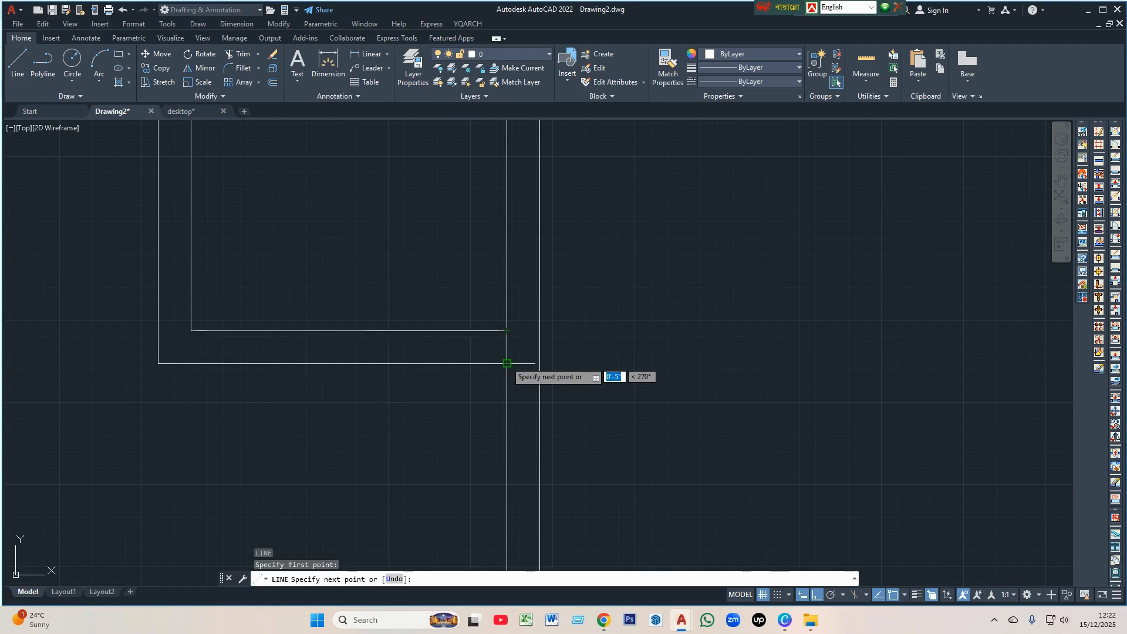
key("Return")
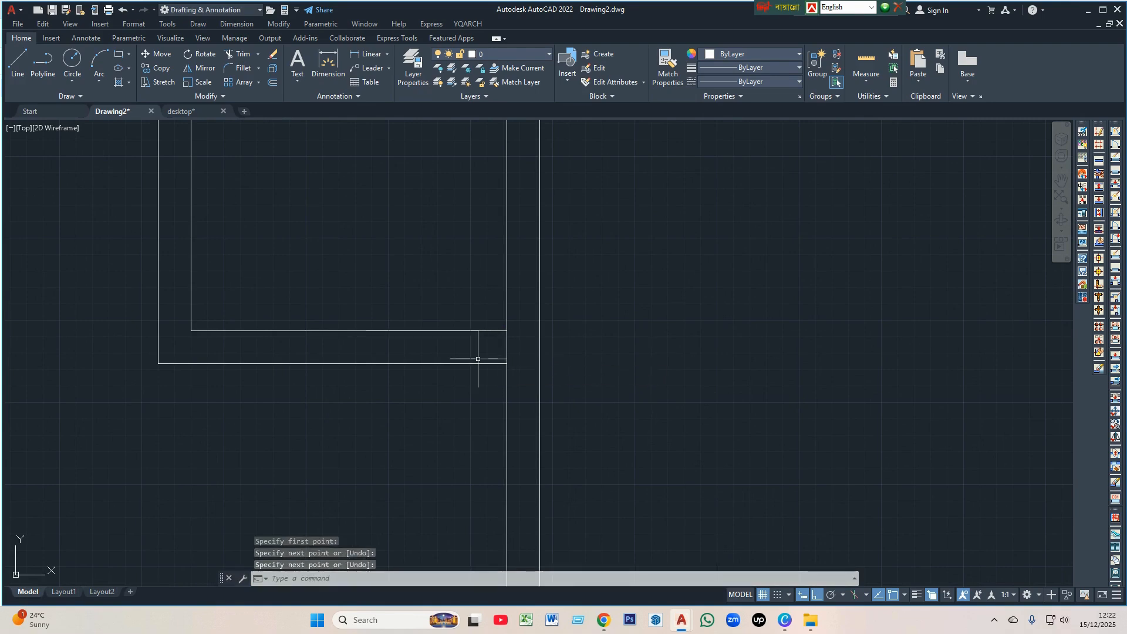
- Copy the short wall-end line 30" to the left along the narrow room's lower wall
left_click(507, 347)
type("co")
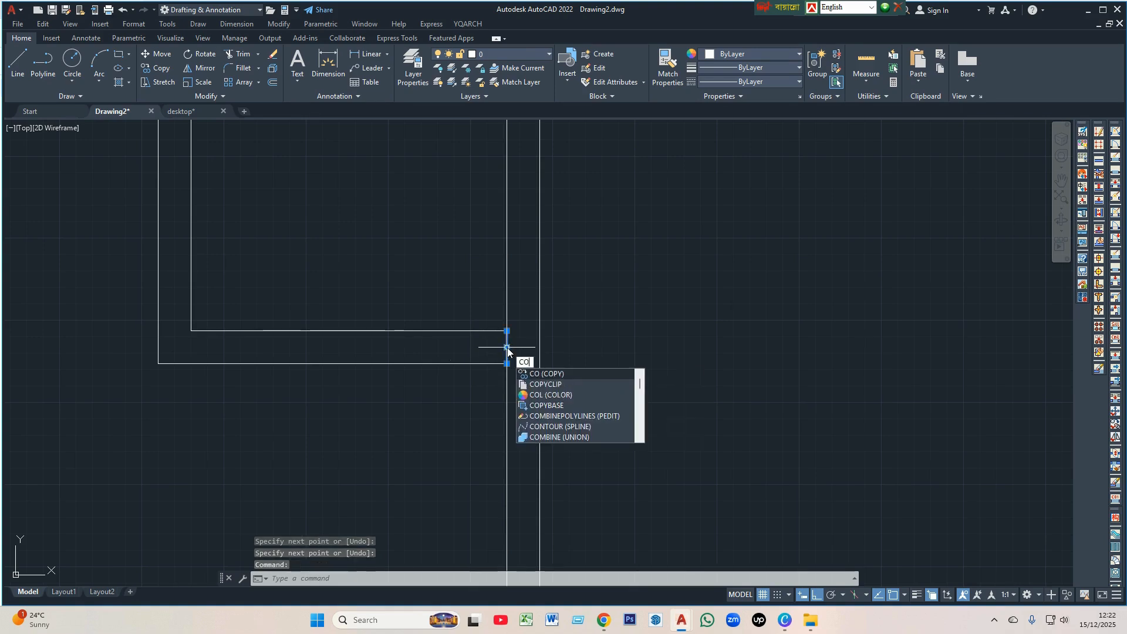
key("Return")
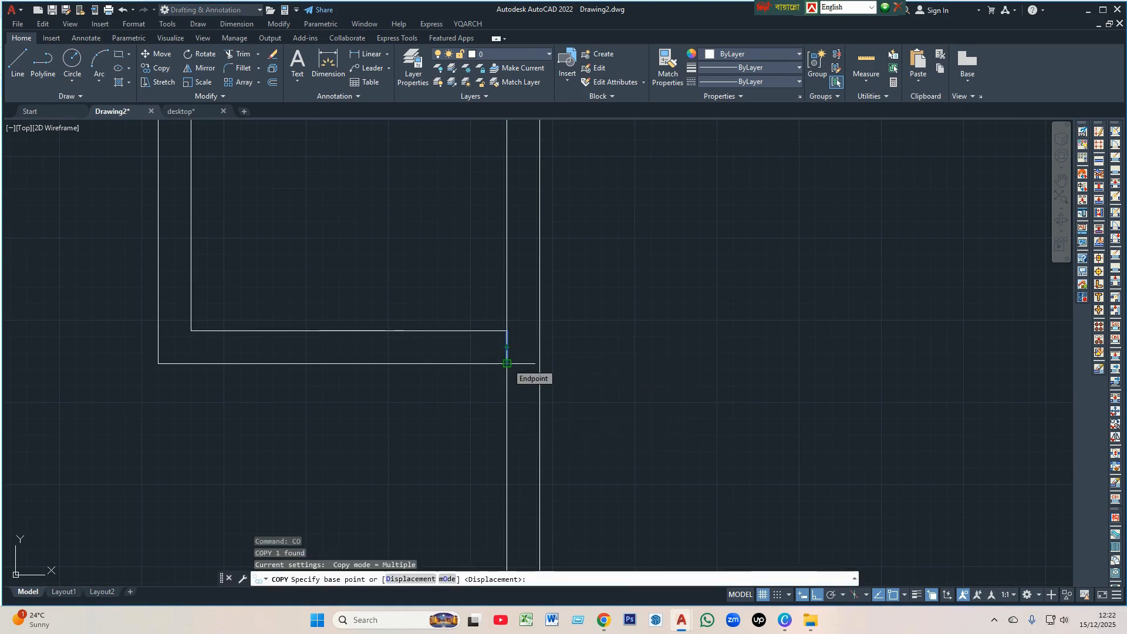
left_click(507, 363)
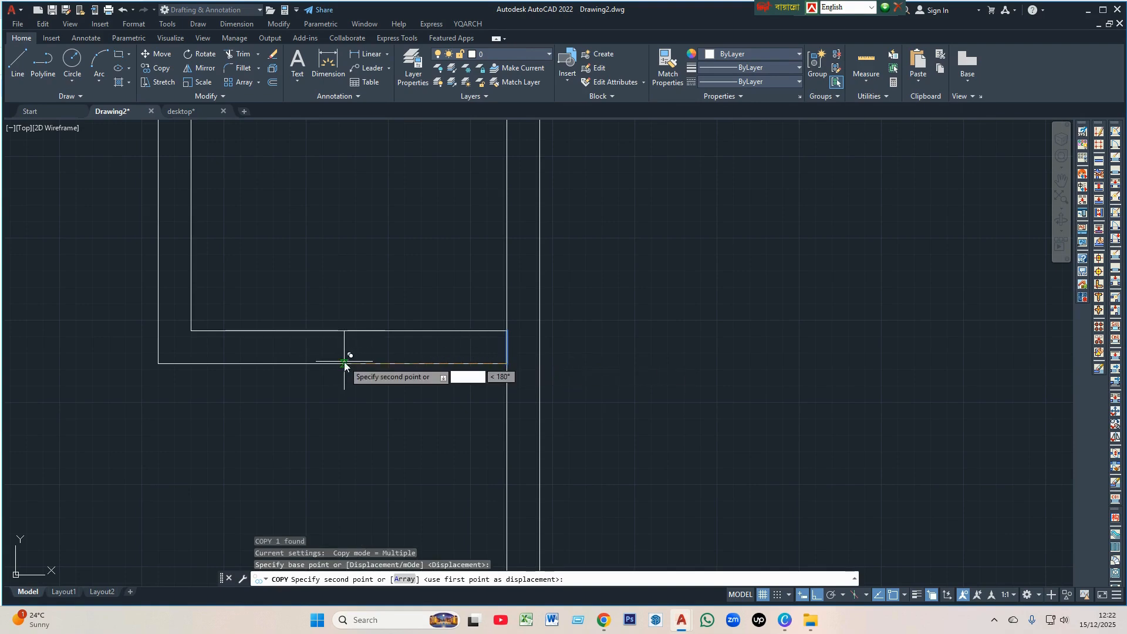
key("Return")
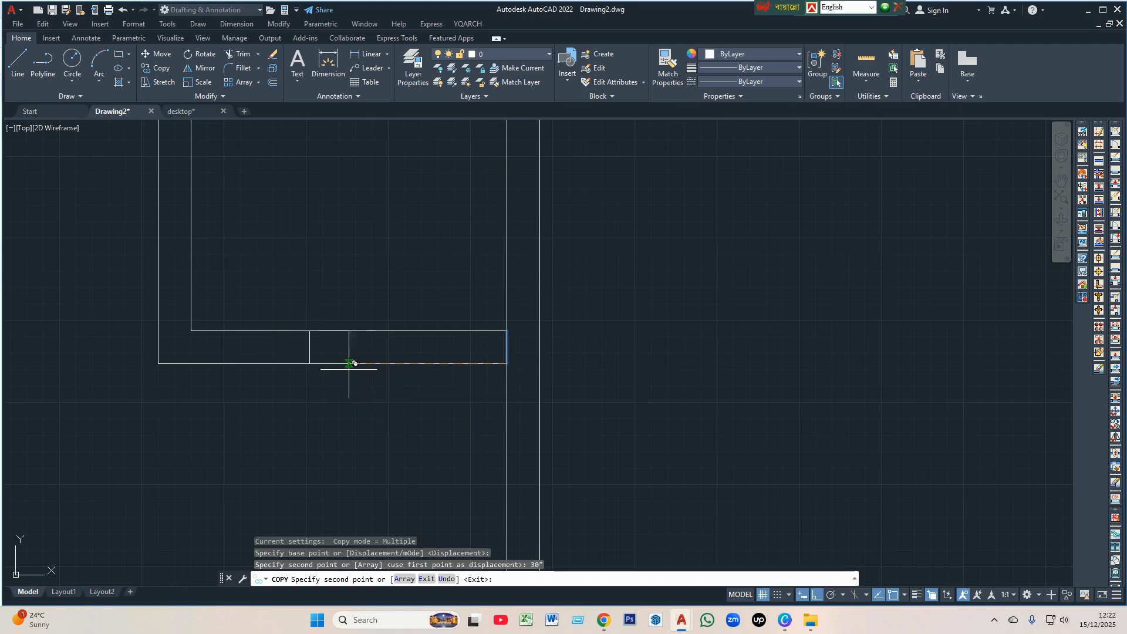
key("Return")
- Try to trim the narrow room's lower wall between the copied line and the right-hand wall
type("TR")
key("Return")
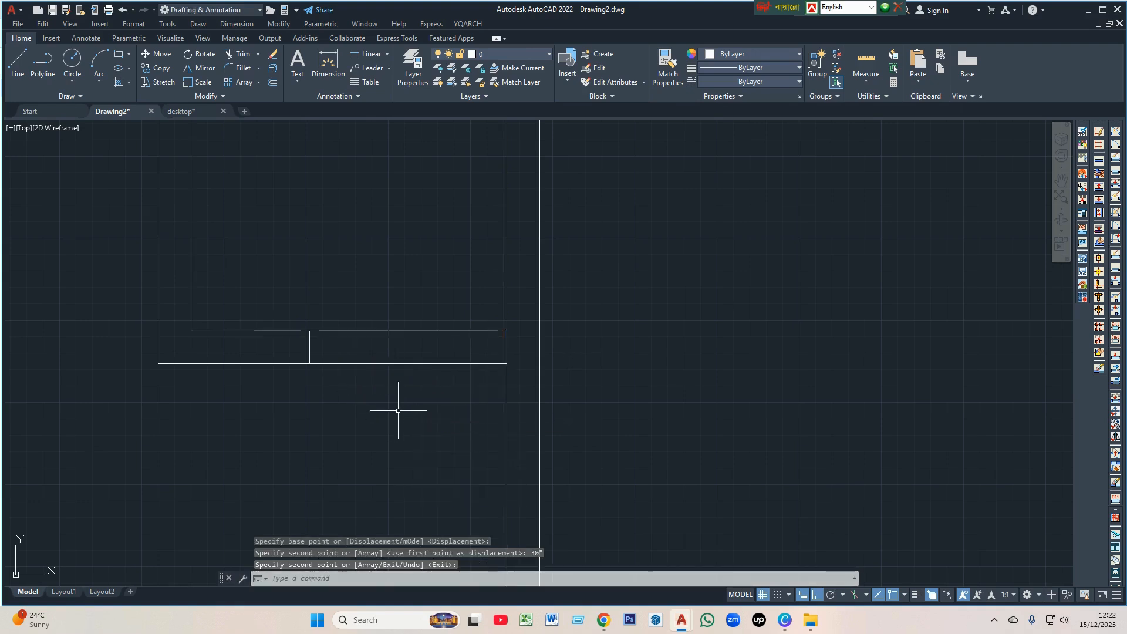
left_click(400, 409)
left_click(351, 283)
scroll(431, 356, "down", 5)
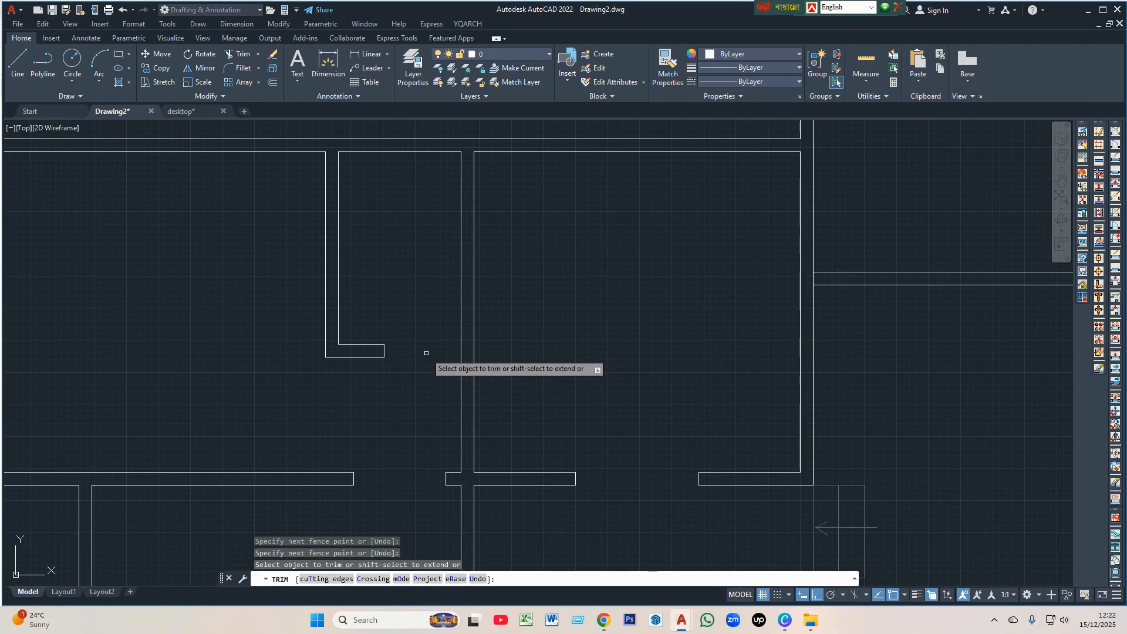
key("ctrl+z")
key("Escape")
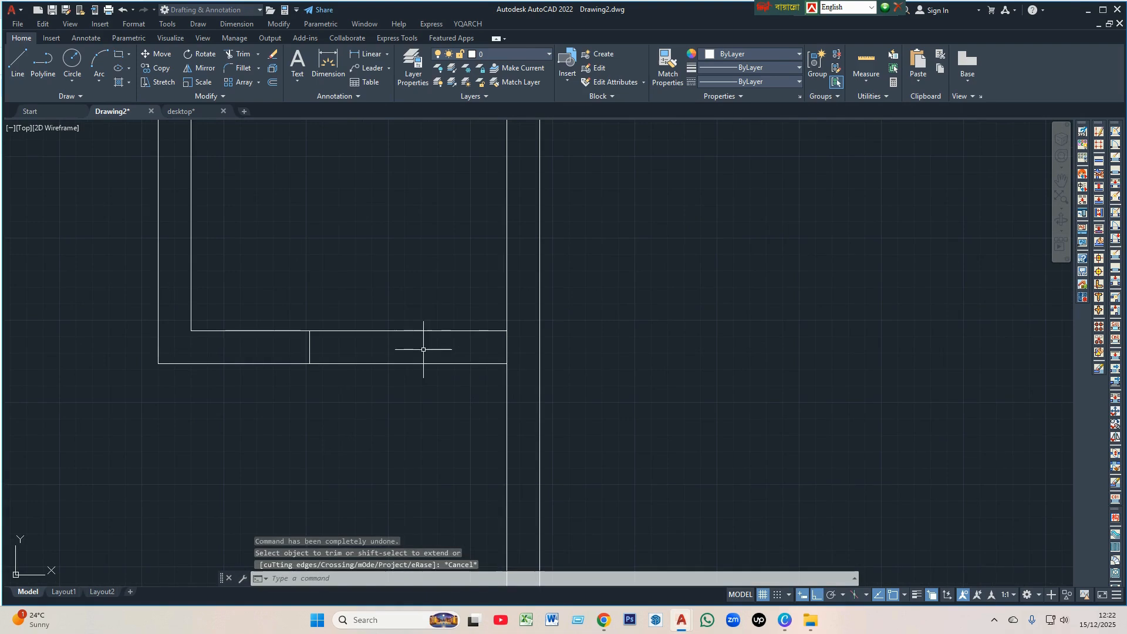
- Move the left jamb line in the narrow room's lower wall 6" to the left
left_click(295, 310)
left_click(356, 396)
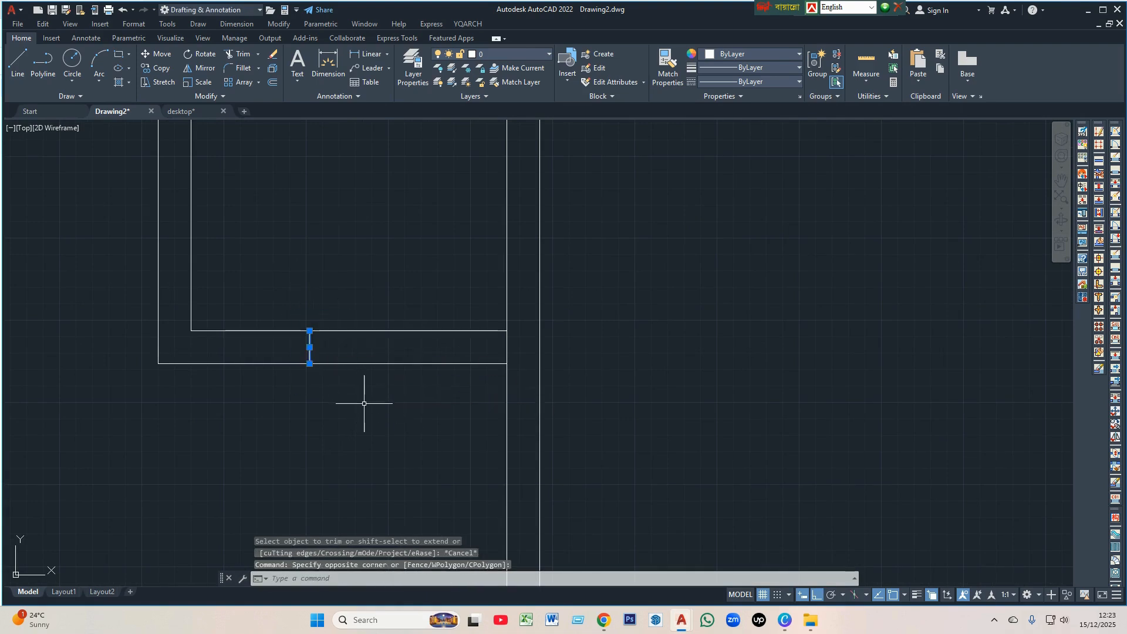
key("Return")
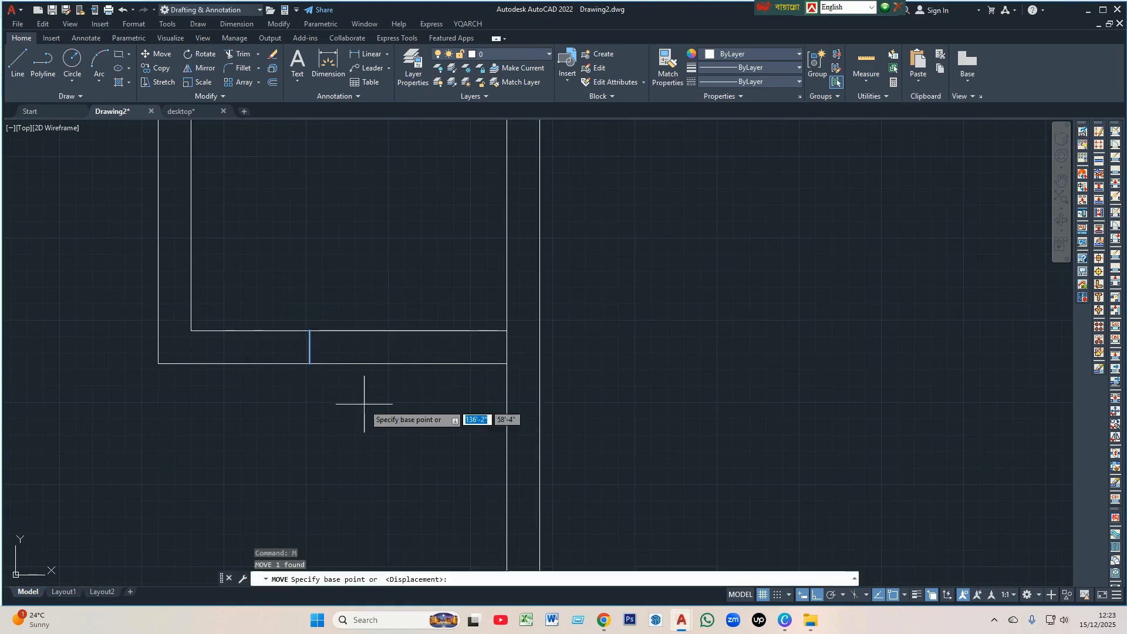
left_click(366, 405)
type("6")
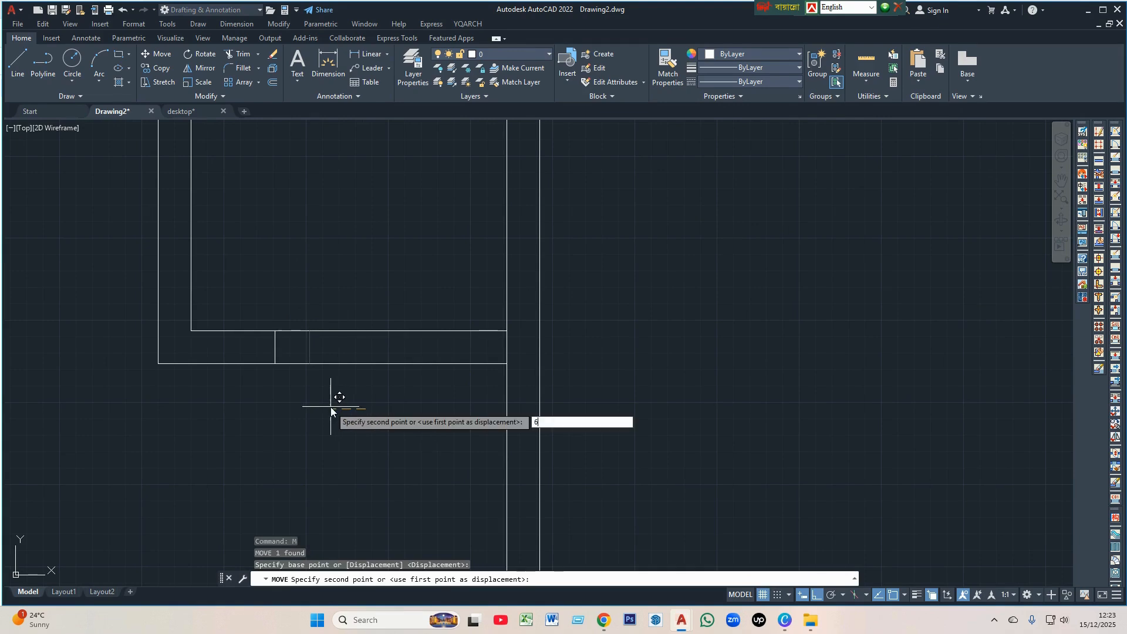
key("Return")
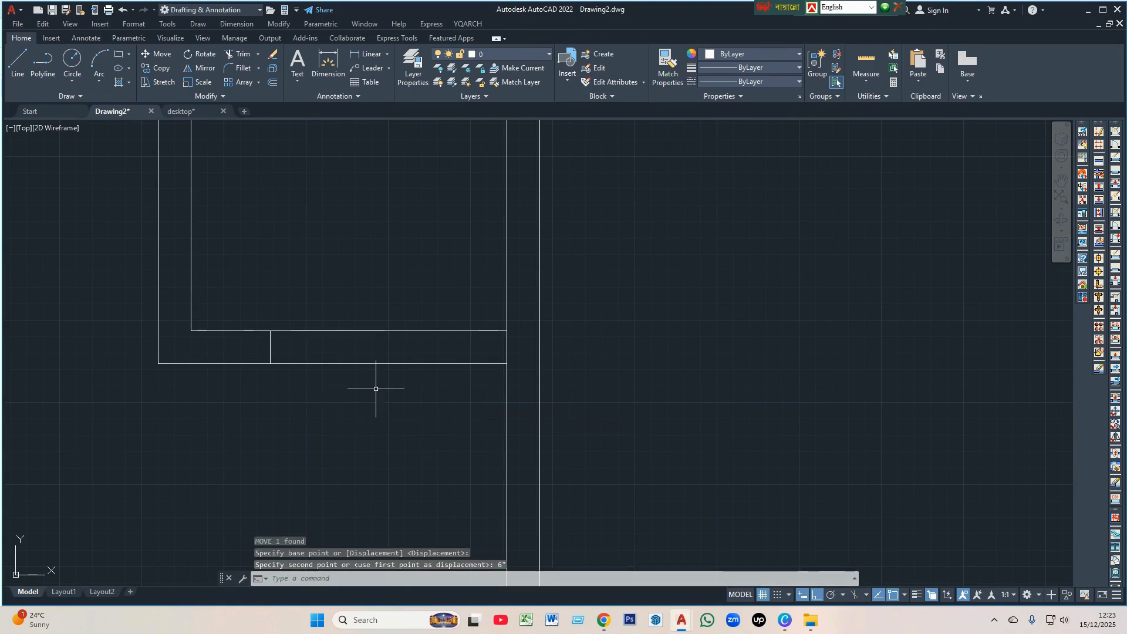
- Move the right jamb line of the same door opening 6" to the left, away from the adjoining wall
scroll(505, 350, "up", 2)
left_click(508, 340)
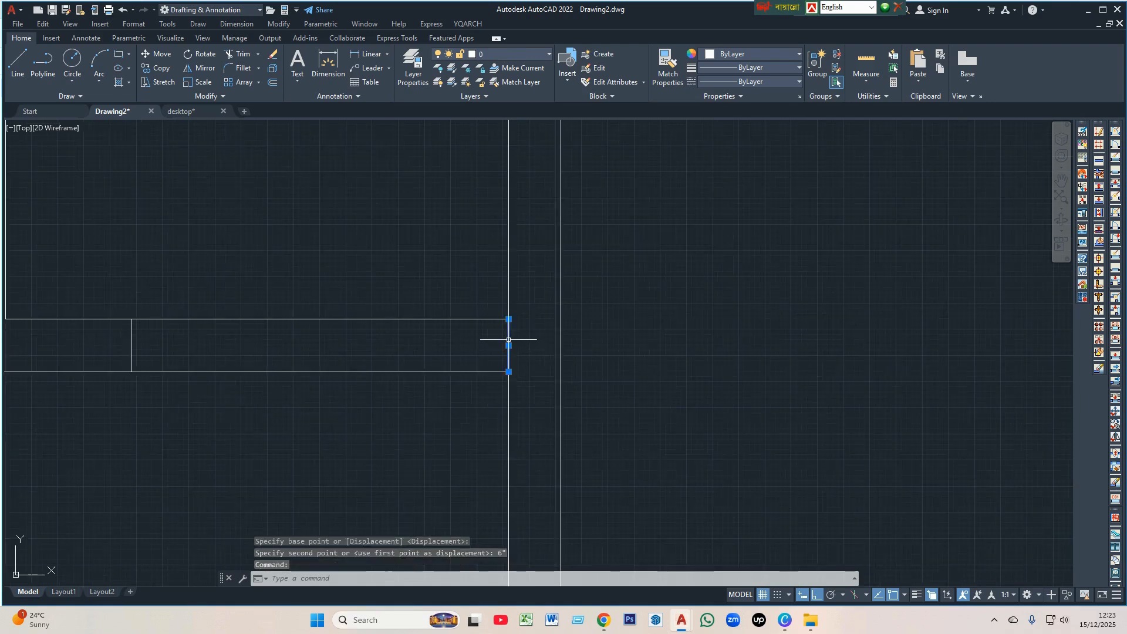
key("Return")
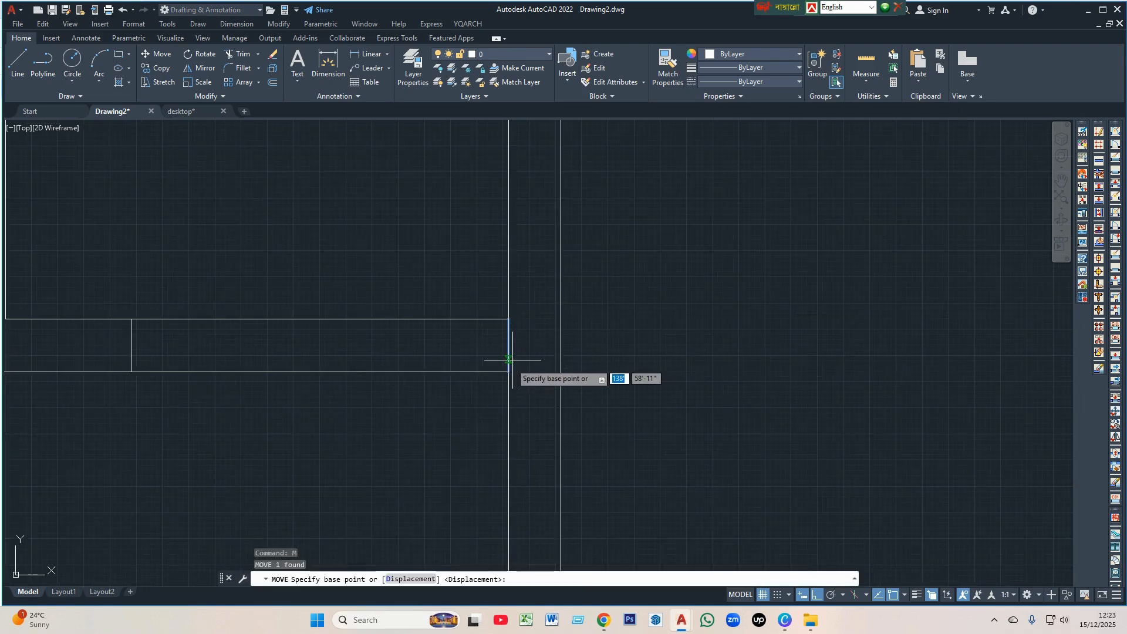
left_click(508, 371)
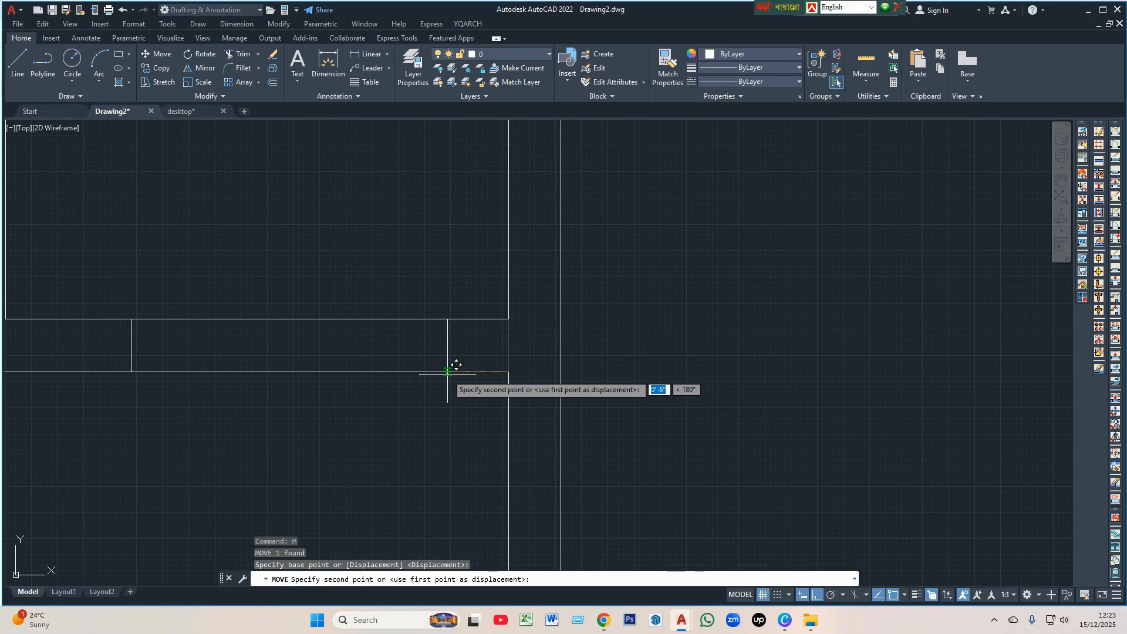
key("Return")
scroll(439, 417, "down", 2)
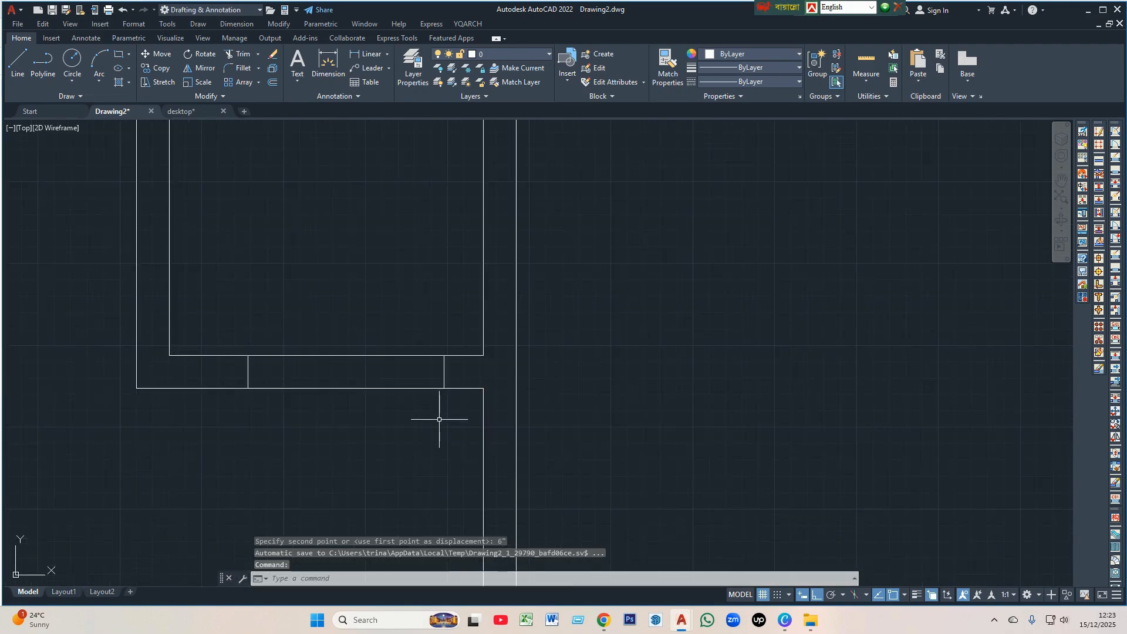
- Trim both wall lines between the two jamb lines to open the doorway in the narrow room's lower wall
scroll(409, 433, "down", 2)
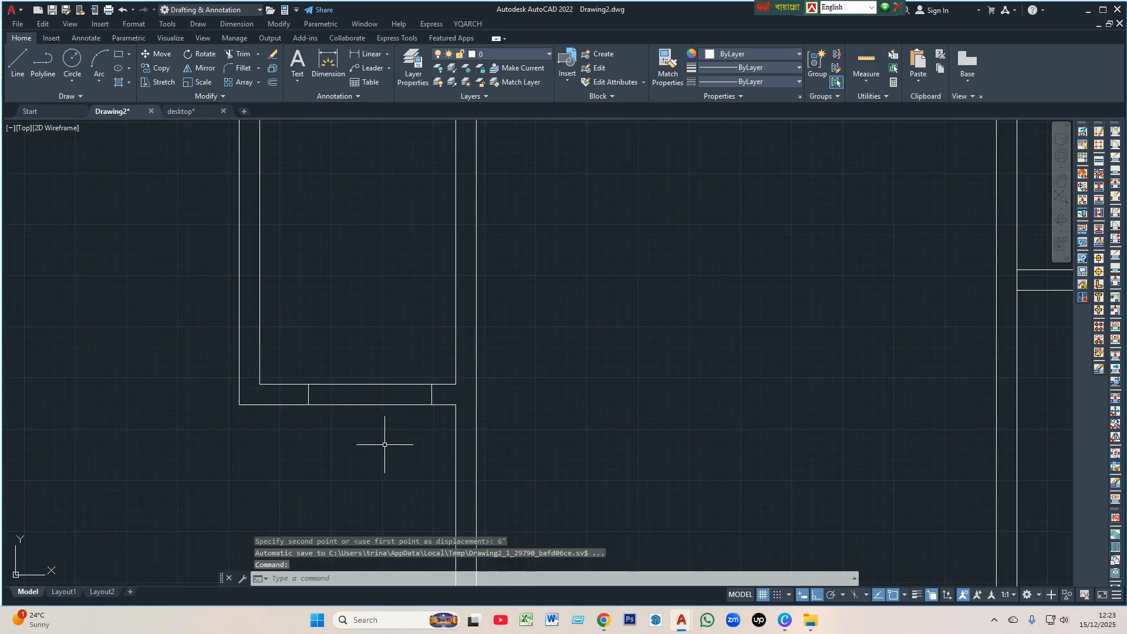
key("Return")
mouse_move(384, 447)
left_mouse_down()
mouse_move(369, 348)
mouse_move(384, 348)
left_mouse_up()
scroll(384, 348, "down", 6)
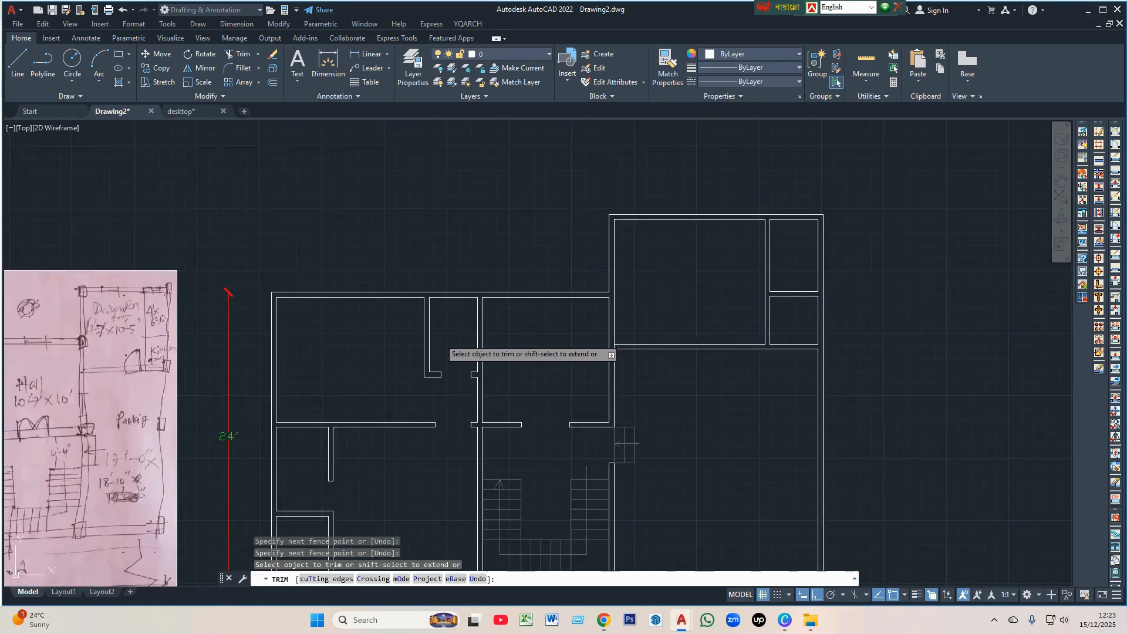
- Examine the hand sketch for the remaining door positions around the hall and the drawing room
scroll(88, 387, "up", 2)
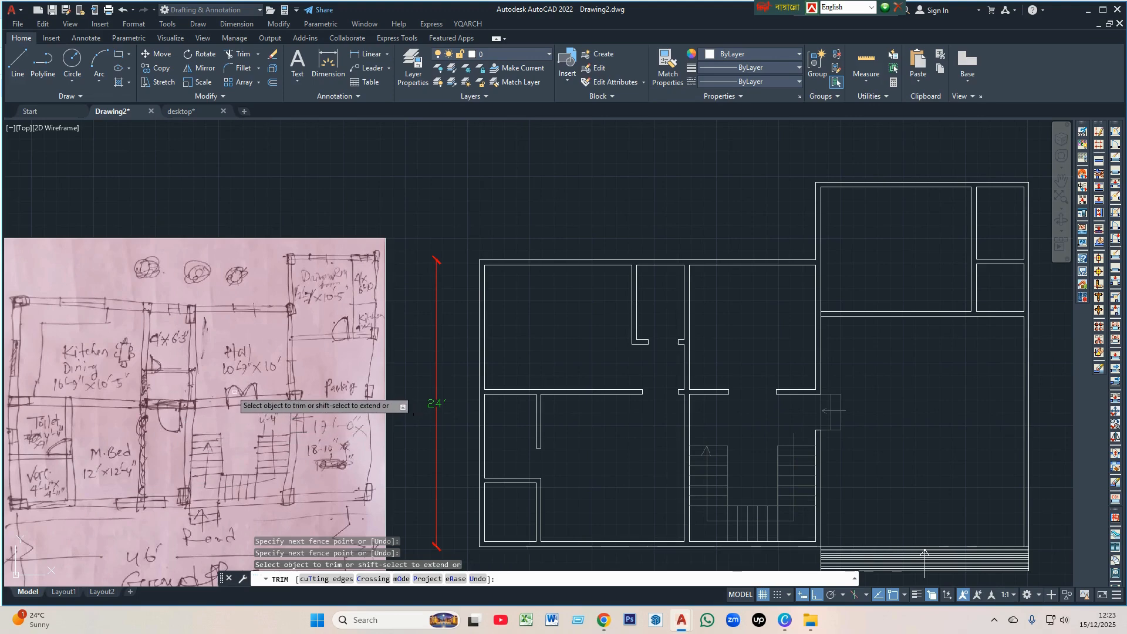
scroll(217, 391, "down", 2)
scroll(287, 352, "up", 4)
scroll(133, 381, "down", 3)
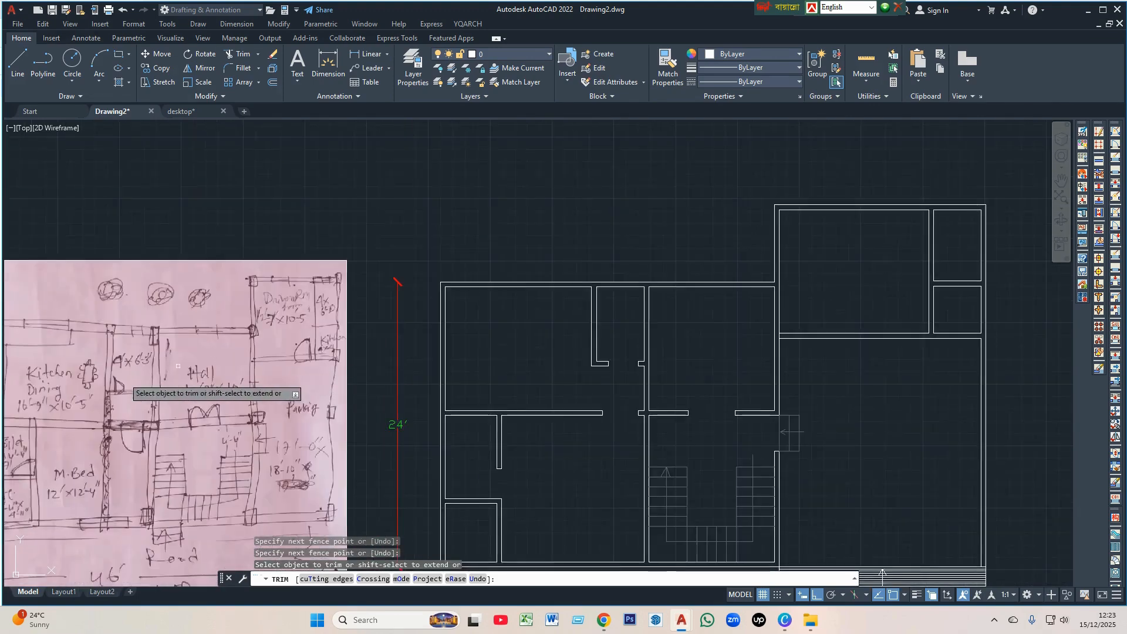
scroll(167, 389, "down", 3)
scroll(167, 389, "up", 5)
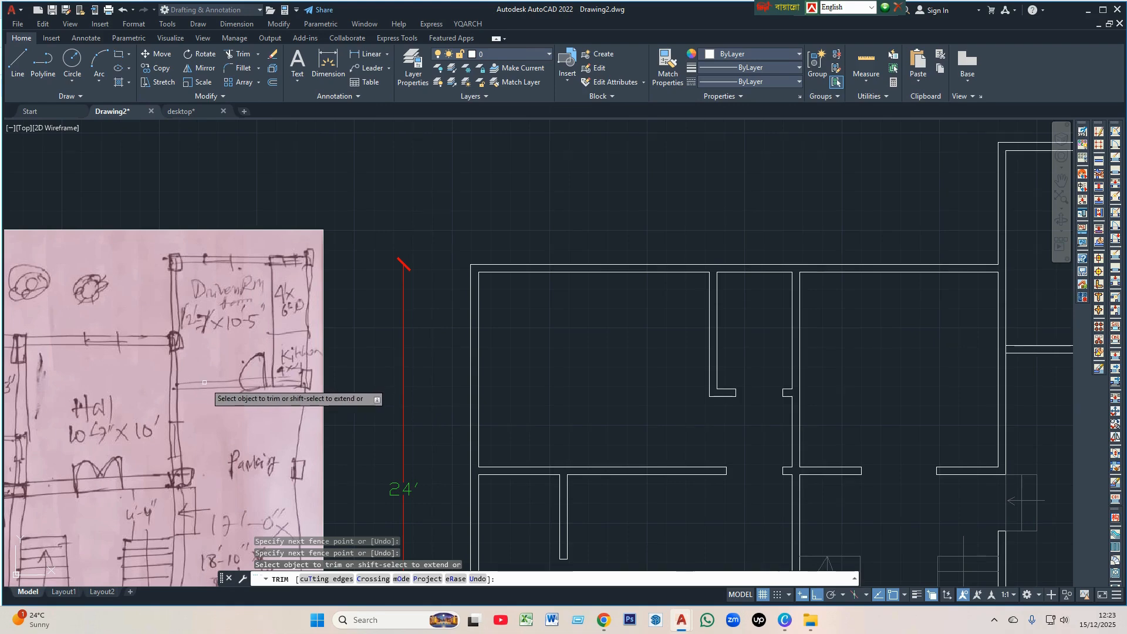
scroll(206, 384, "down", 4)
- Trim the wall line closing off the junction between the upper-right room's lower wall and its left wall
scroll(542, 382, "up", 4)
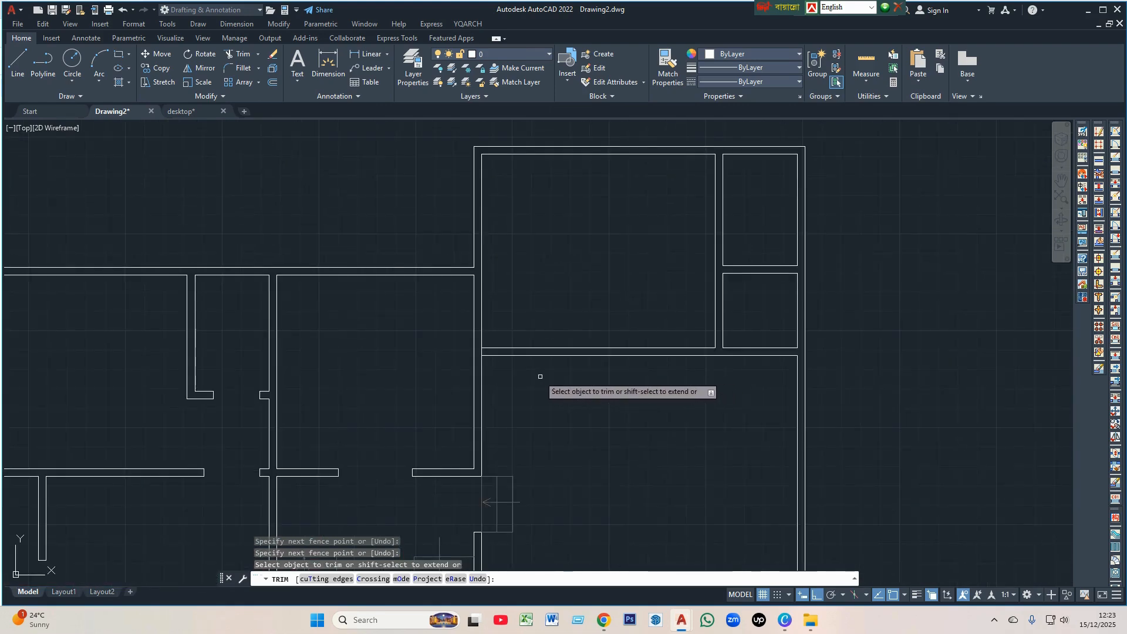
scroll(482, 358, "up", 4)
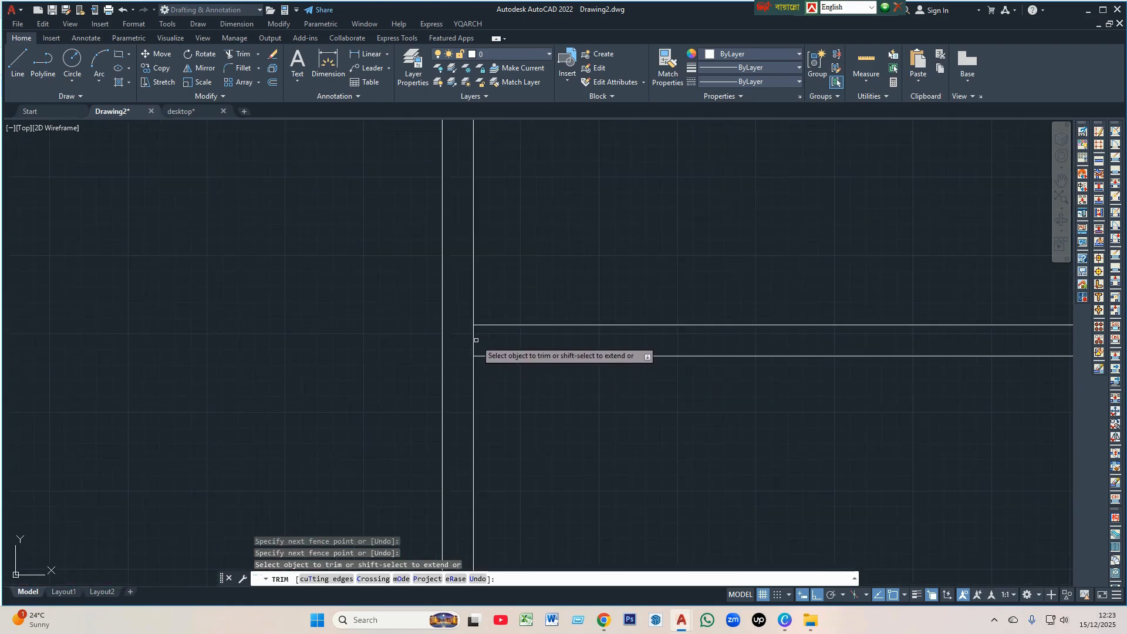
scroll(493, 370, "down", 4)
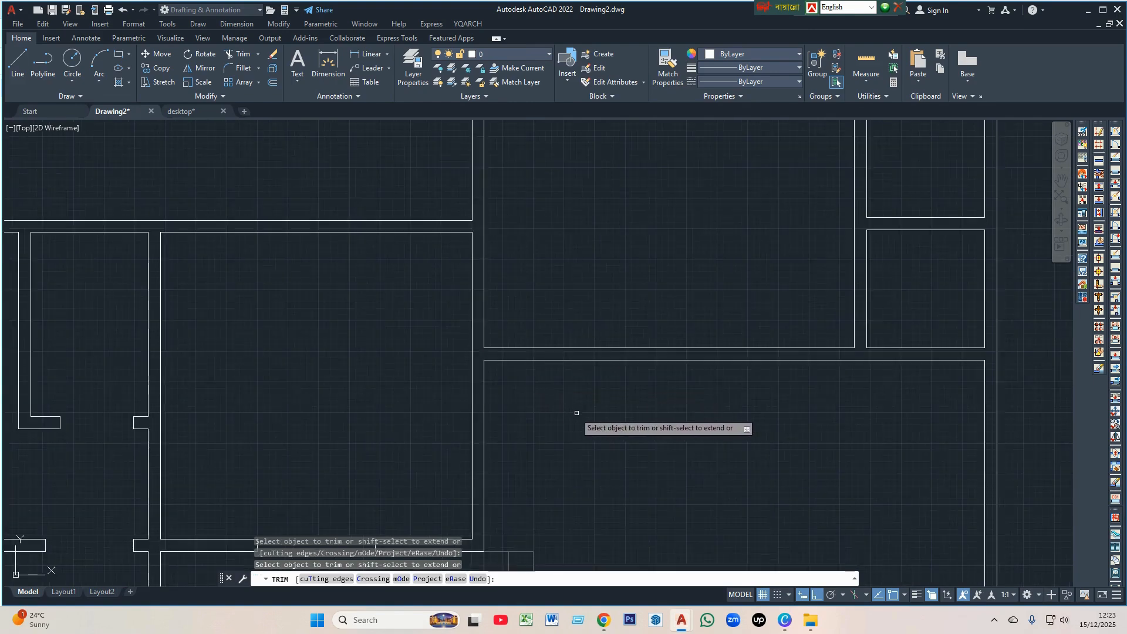
scroll(684, 385, "down", 4)
key("Escape")
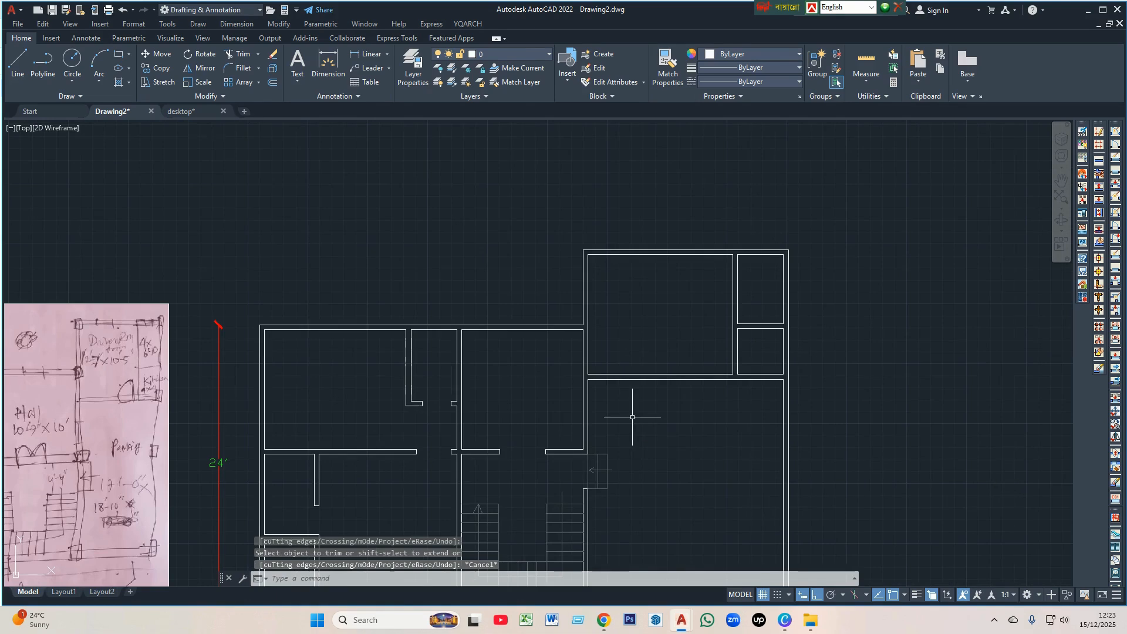
- Draw a short line across the left end of the upper-right room's lower wall, at the wall junction
key("Return")
scroll(584, 379, "up", 5)
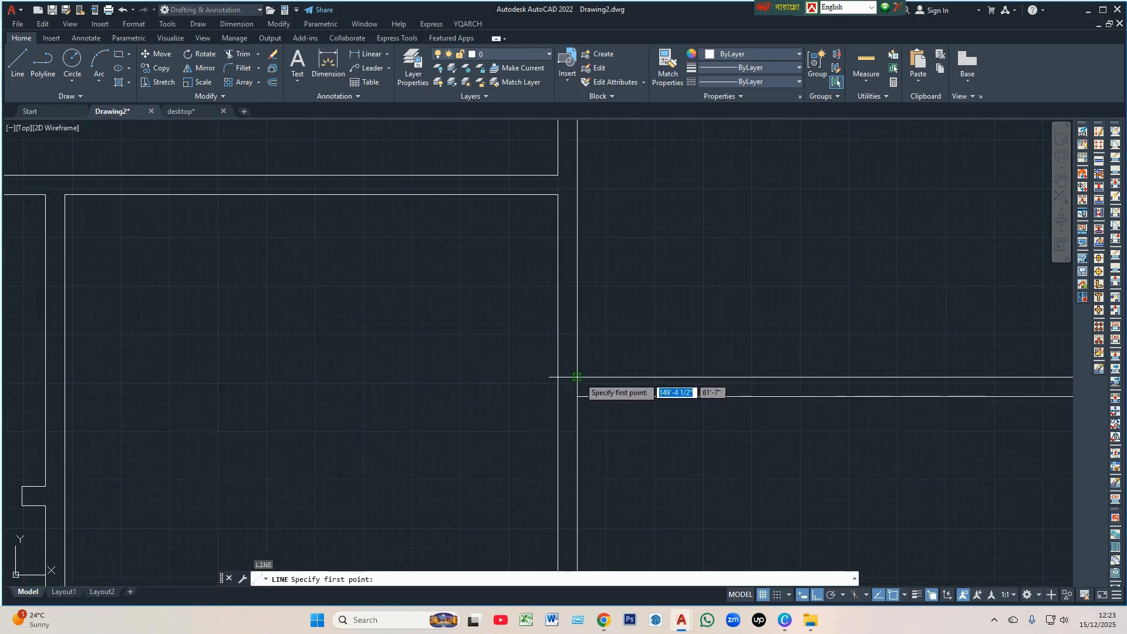
left_click(579, 378)
left_click(579, 390)
key("Return")
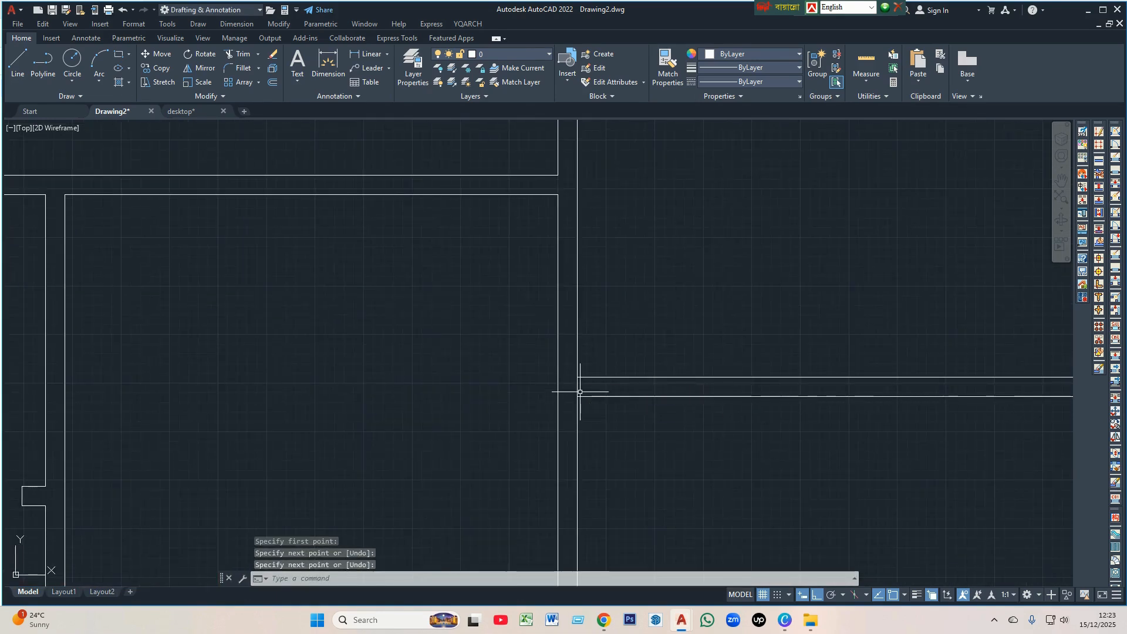
- Move the short line 6" to the right along the upper-right room's lower wall to form a door jamb
left_click(577, 387)
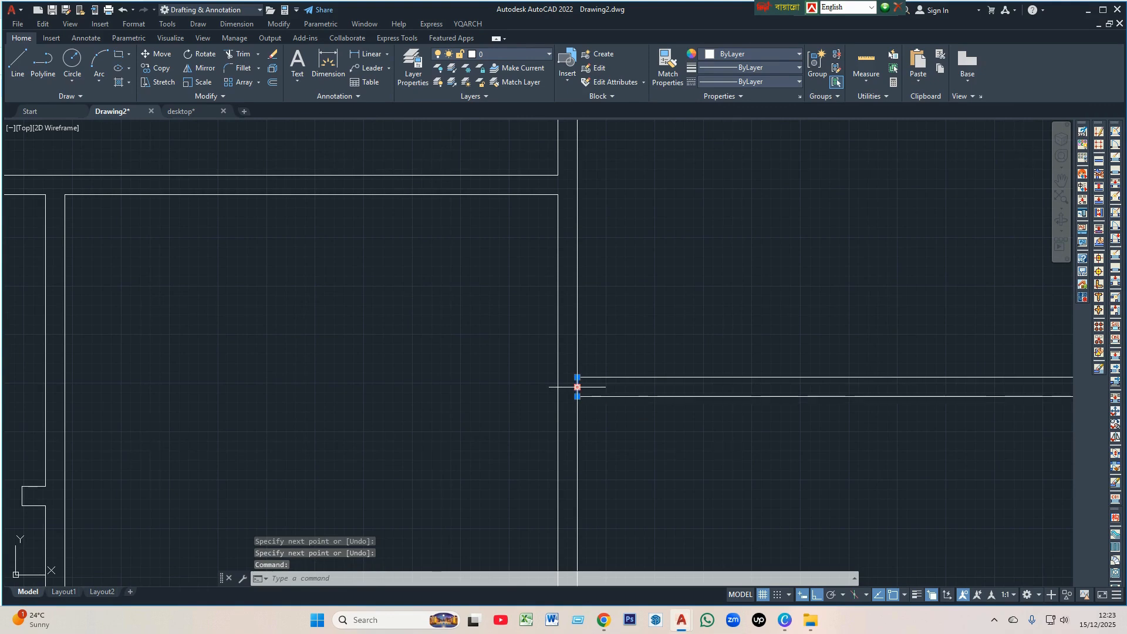
type("M")
key("Return")
scroll(581, 391, "up", 2)
left_click(579, 396)
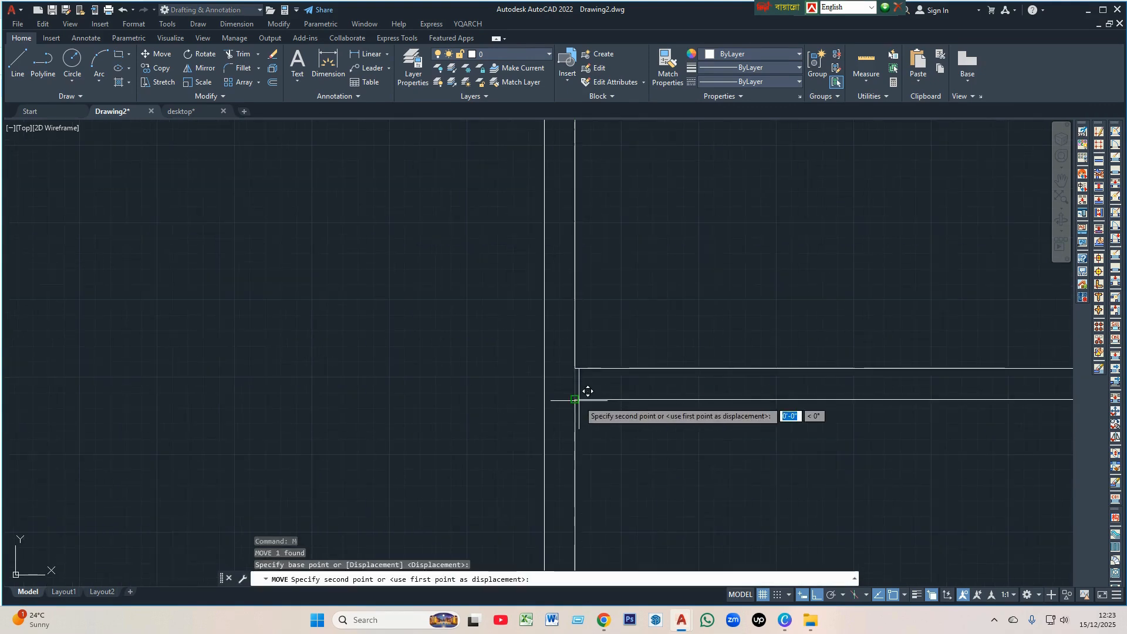
type("6")
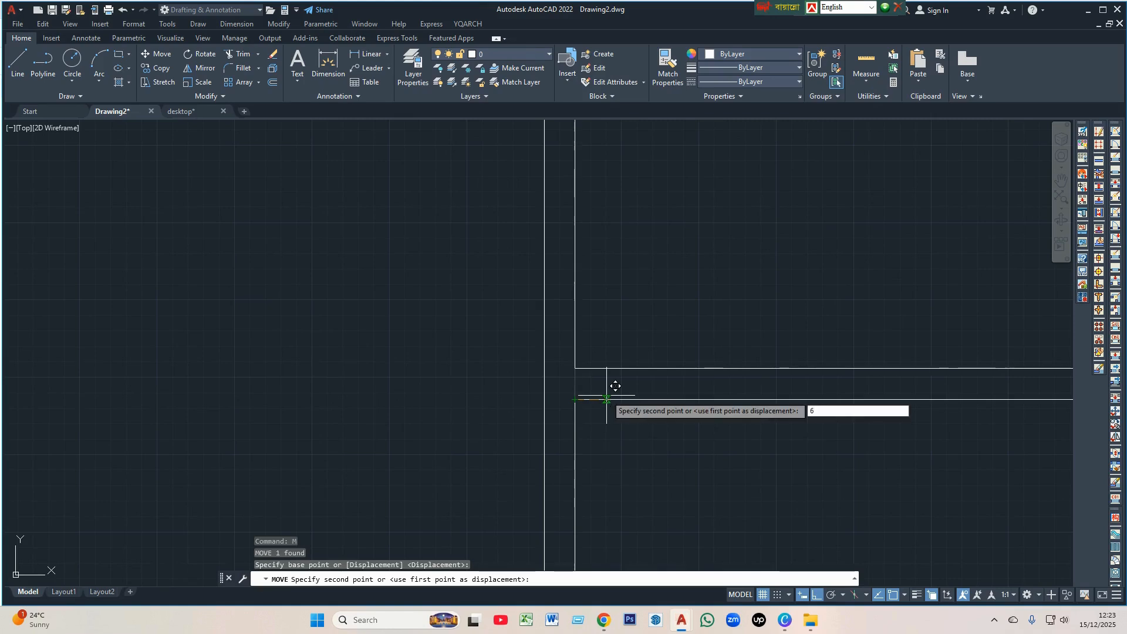
key("Return")
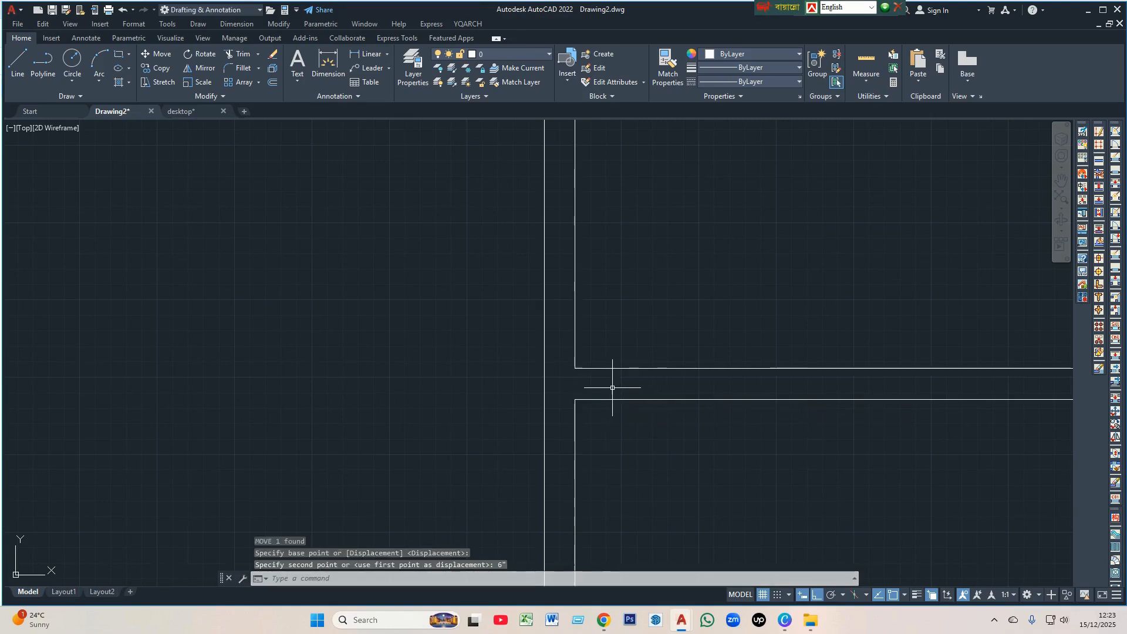
- Copy the door jamb line 3' to the right along the upper-right room's lower wall
left_click(612, 387)
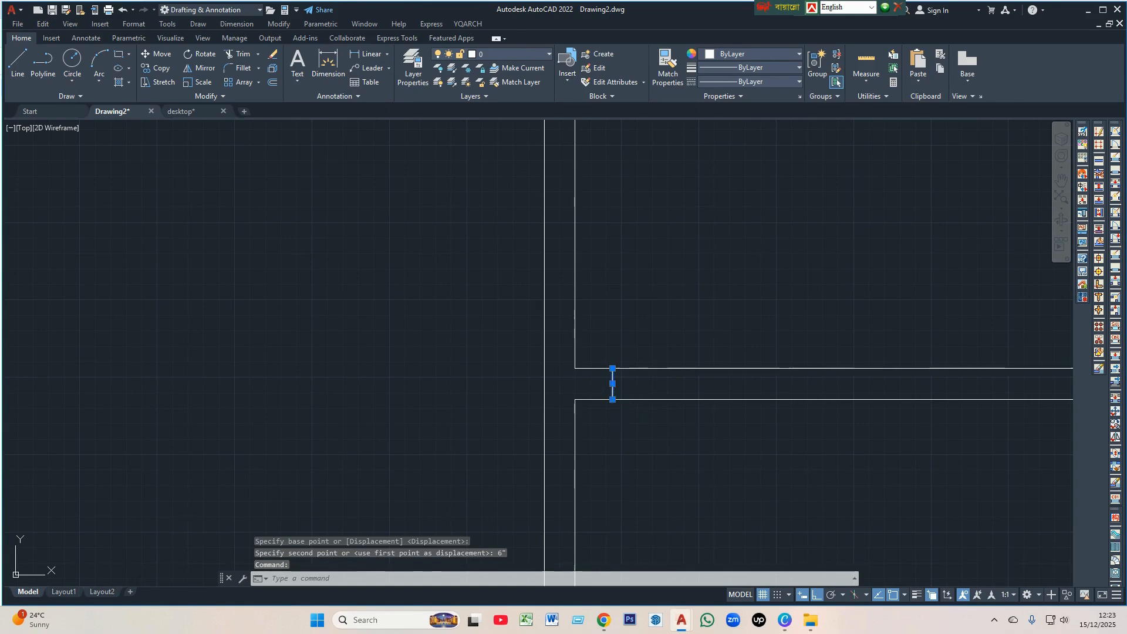
type("co")
key("Return")
left_click(612, 399)
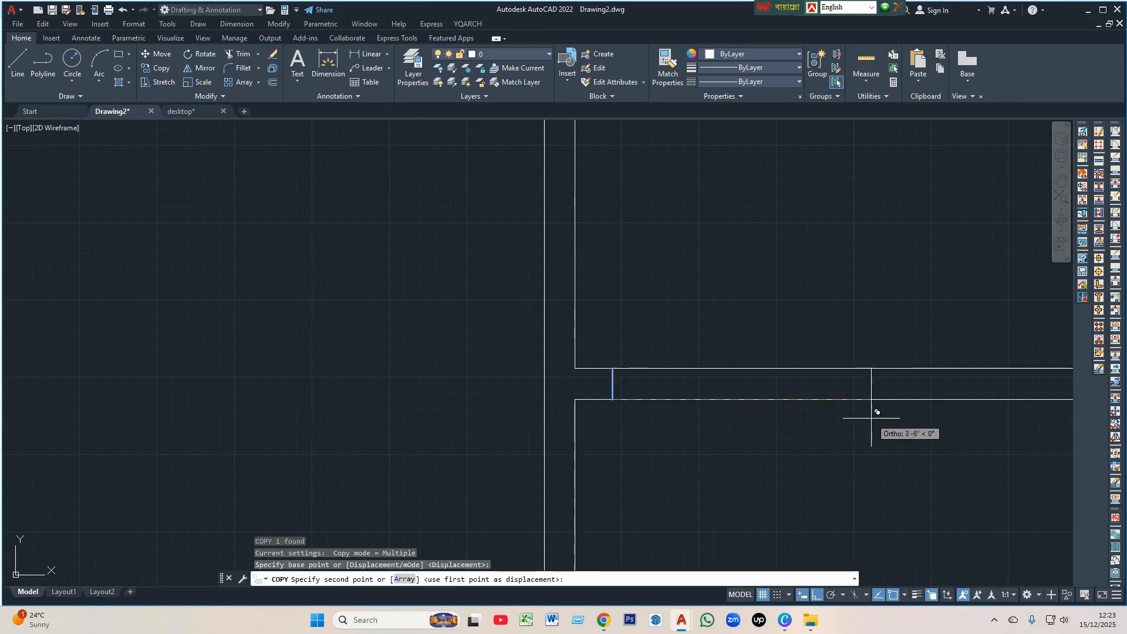
type("3'")
key("Return")
scroll(871, 418, "down", 3)
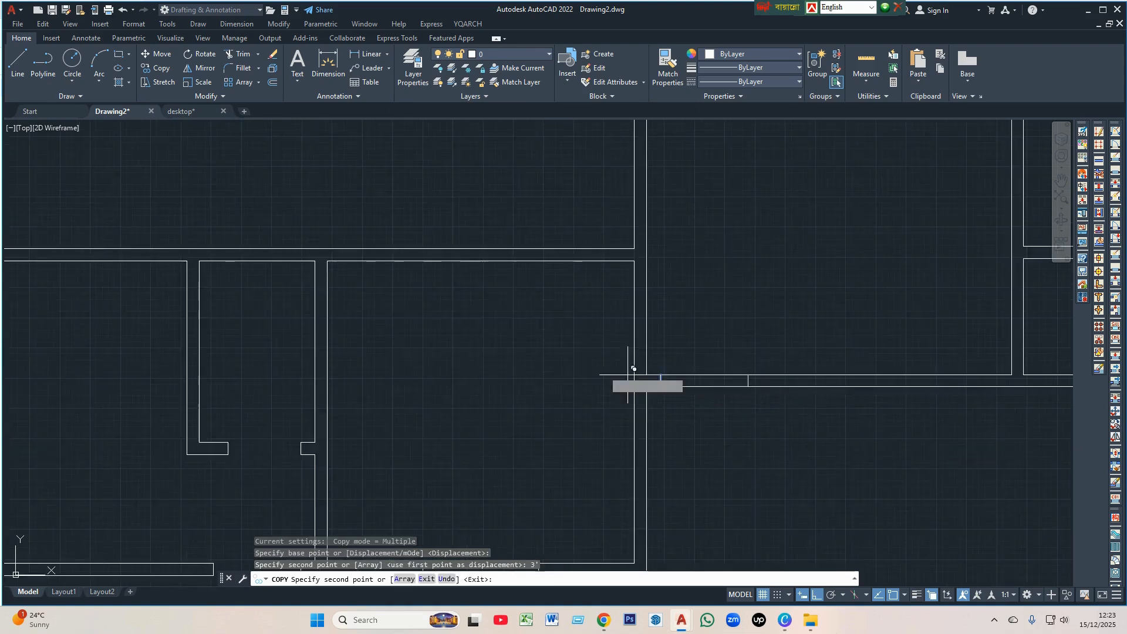
key("Escape")
- Trim both wall lines between the two jambs in the upper-right room's lower wall to open the doorway
scroll(685, 428, "up", 2)
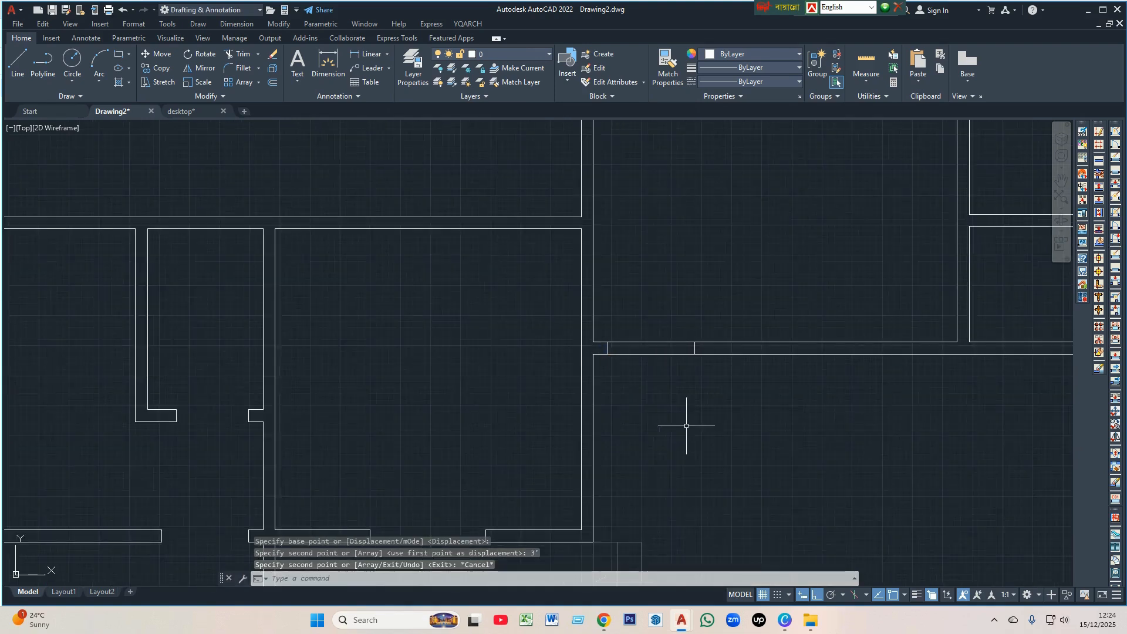
scroll(686, 425, "down", 2)
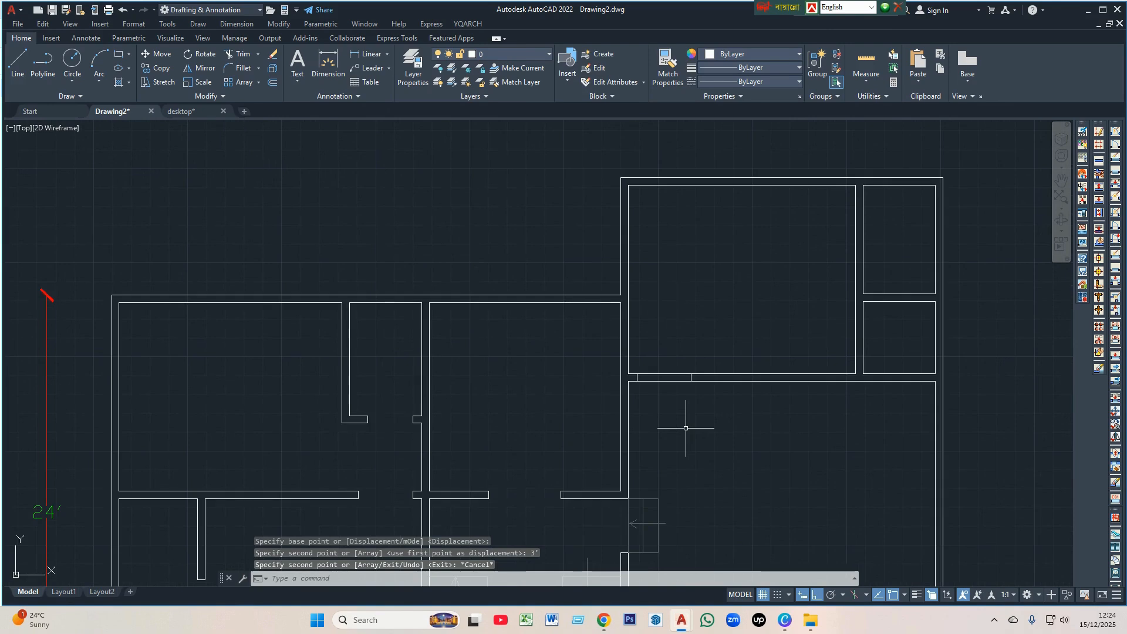
key("Return")
scroll(685, 428, "up", 3)
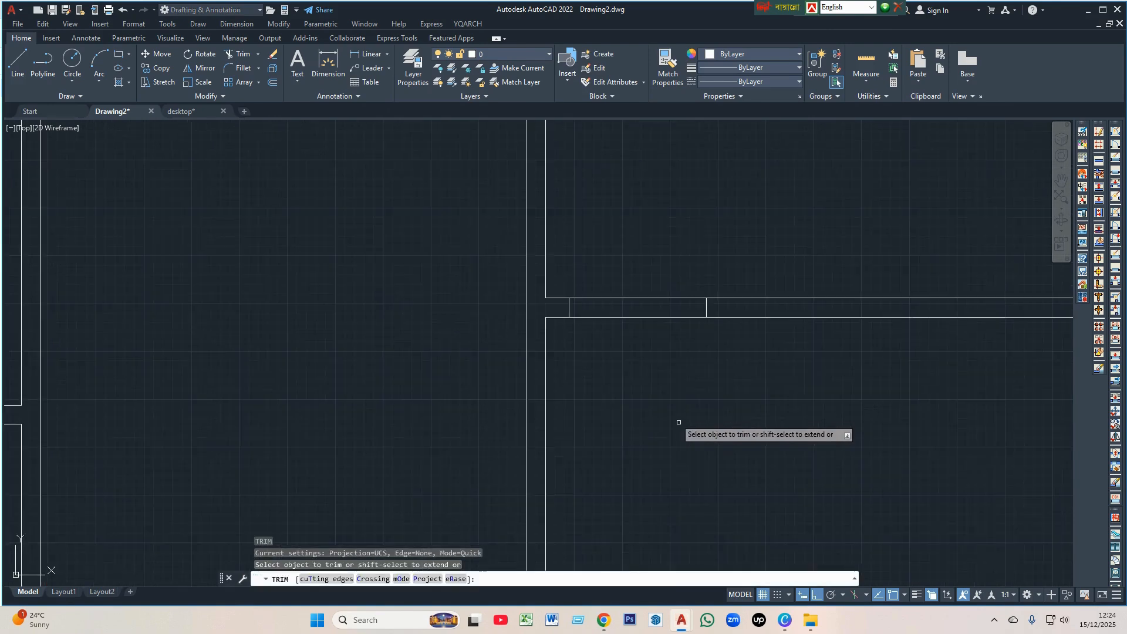
left_click(669, 392)
left_click(602, 254)
left_click(650, 386)
scroll(626, 398, "down", 3)
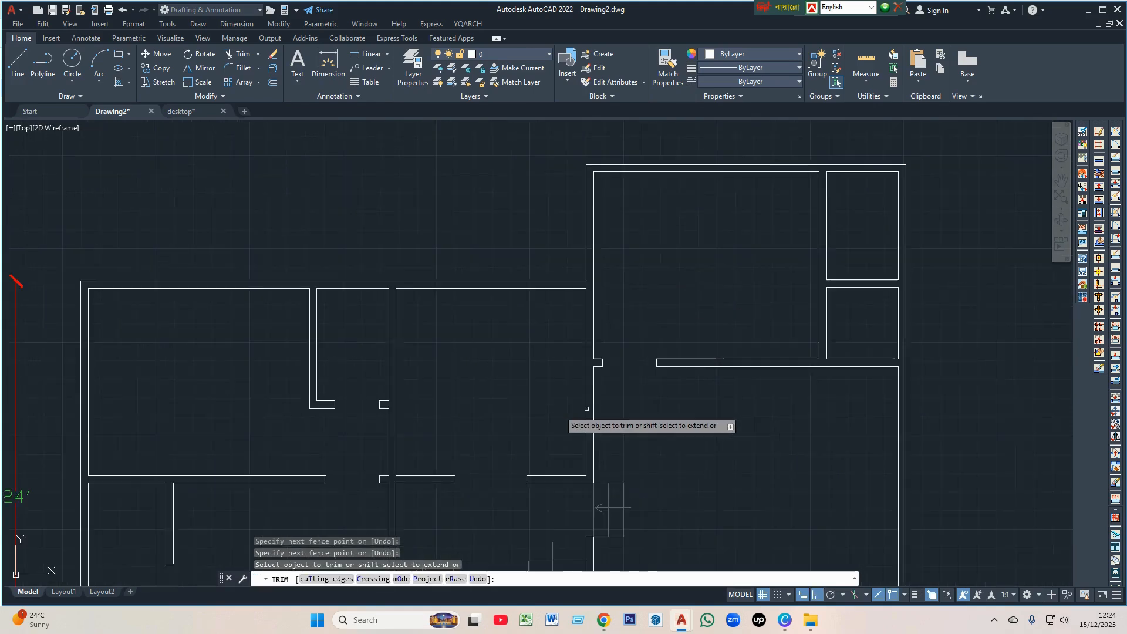
scroll(751, 343, "up", 5)
key("Return")
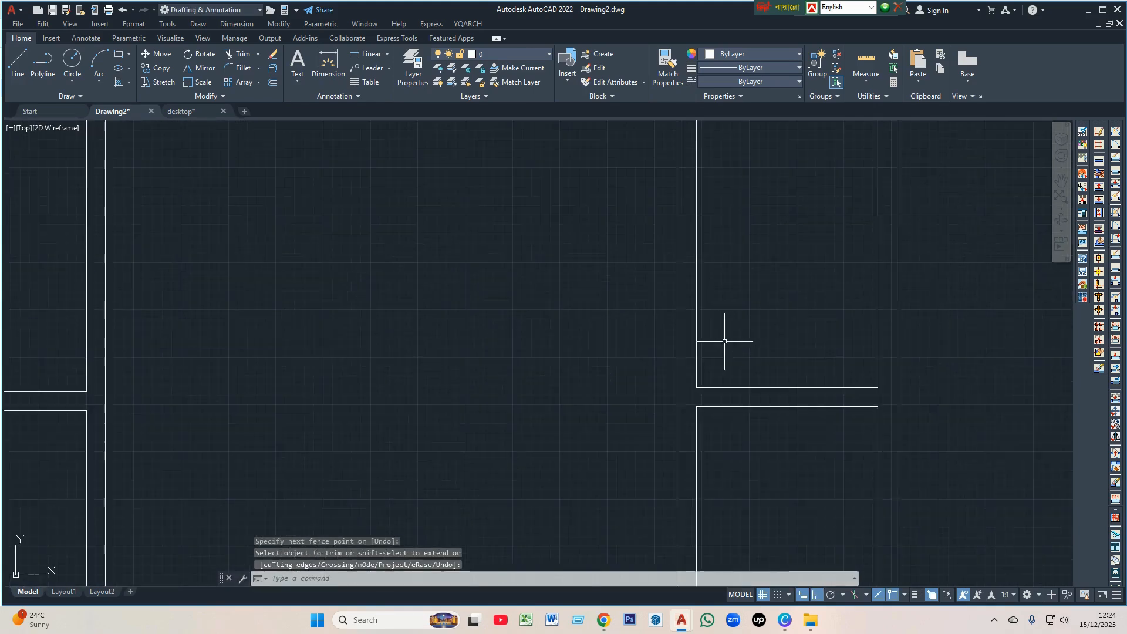
- Draw a short line across the partition left of the two small rooms, level with the upper small room's lower-left inner corner
scroll(614, 336, "down", 2)
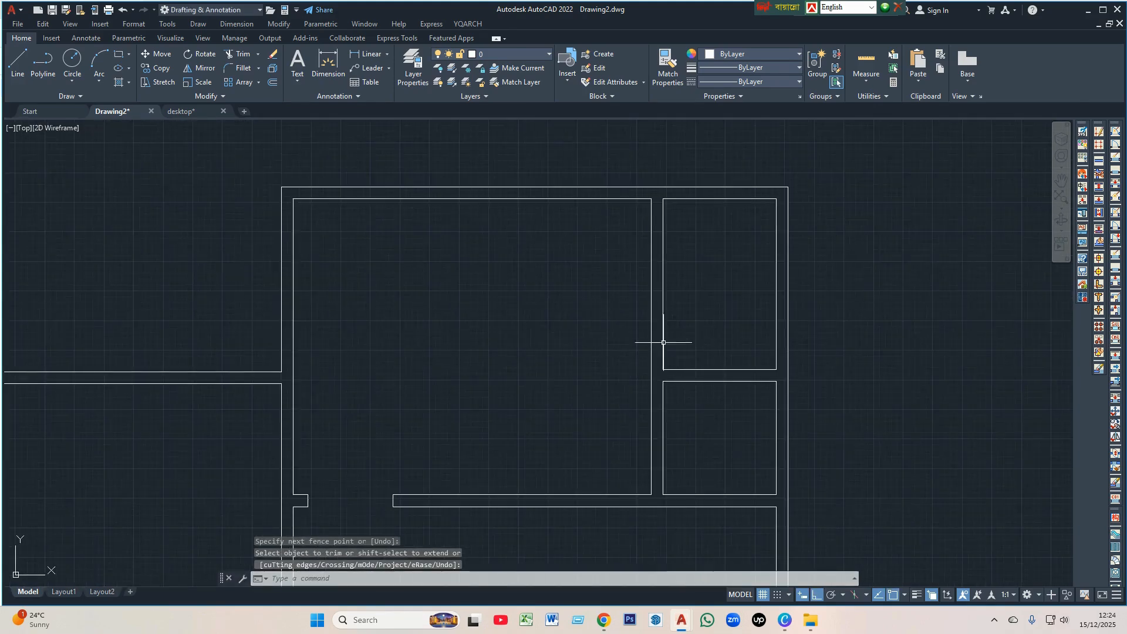
scroll(649, 331, "up", 2)
type("l")
key("Return")
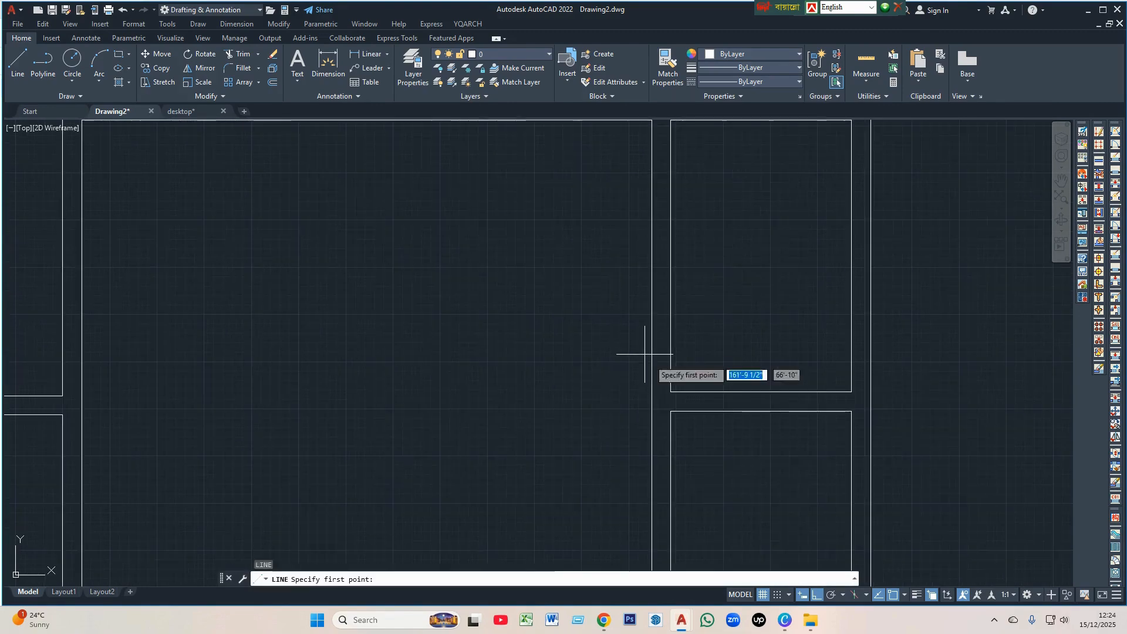
left_click(670, 391)
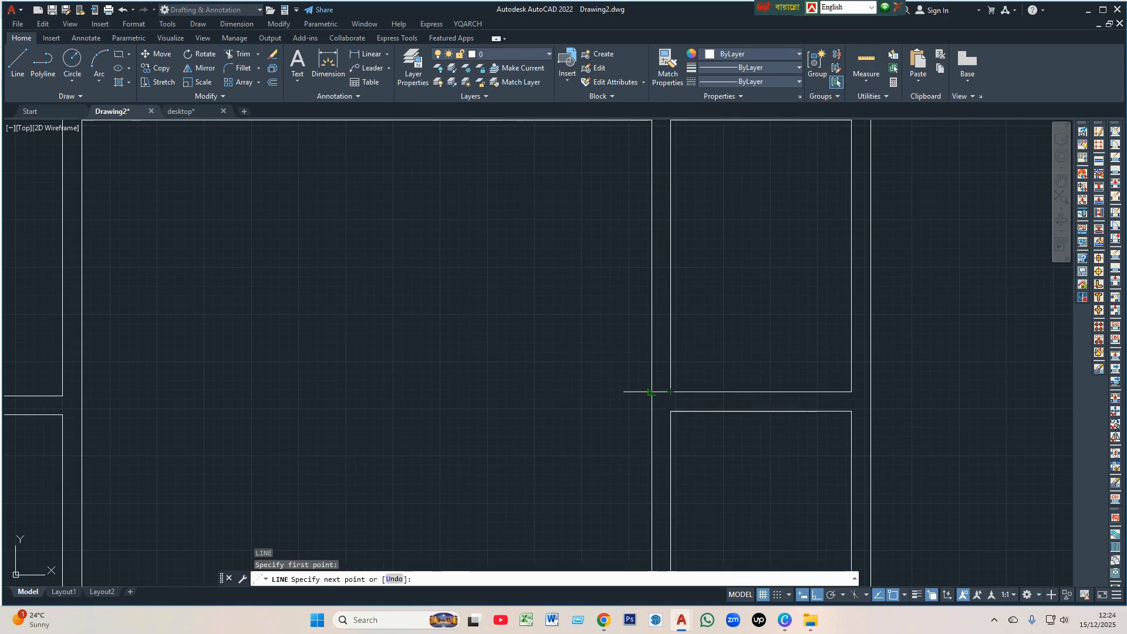
left_click(651, 391)
key("Return")
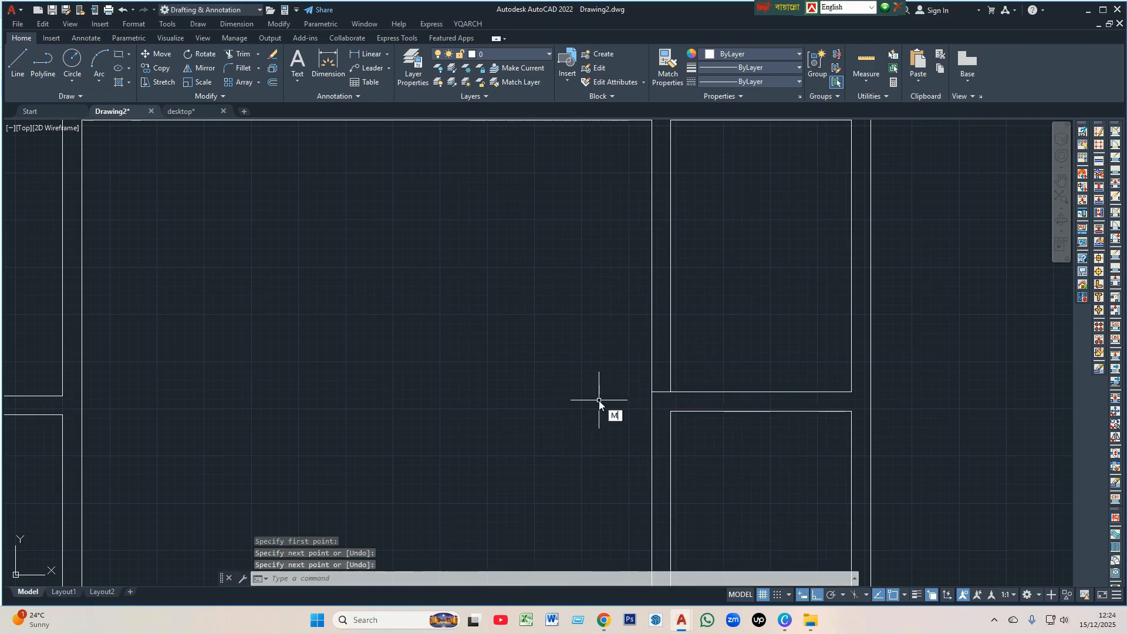
- Move the short line 6" up along the partition to form a door jamb for the upper small room
type("m")
key("Return")
key("Return")
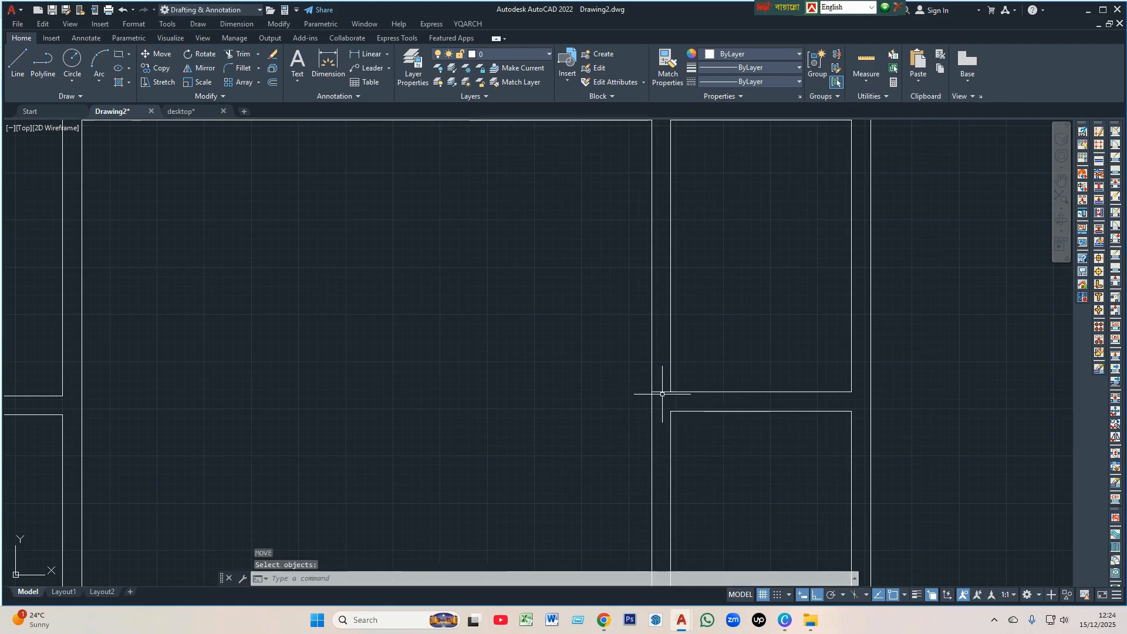
left_click(661, 391)
key("Return")
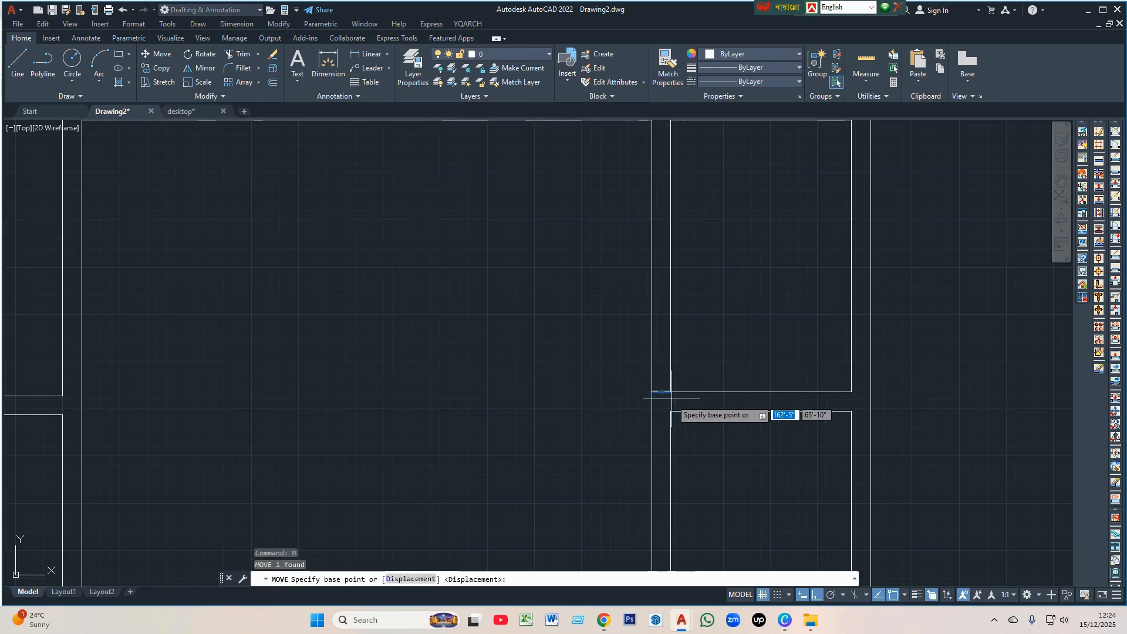
left_click(671, 391)
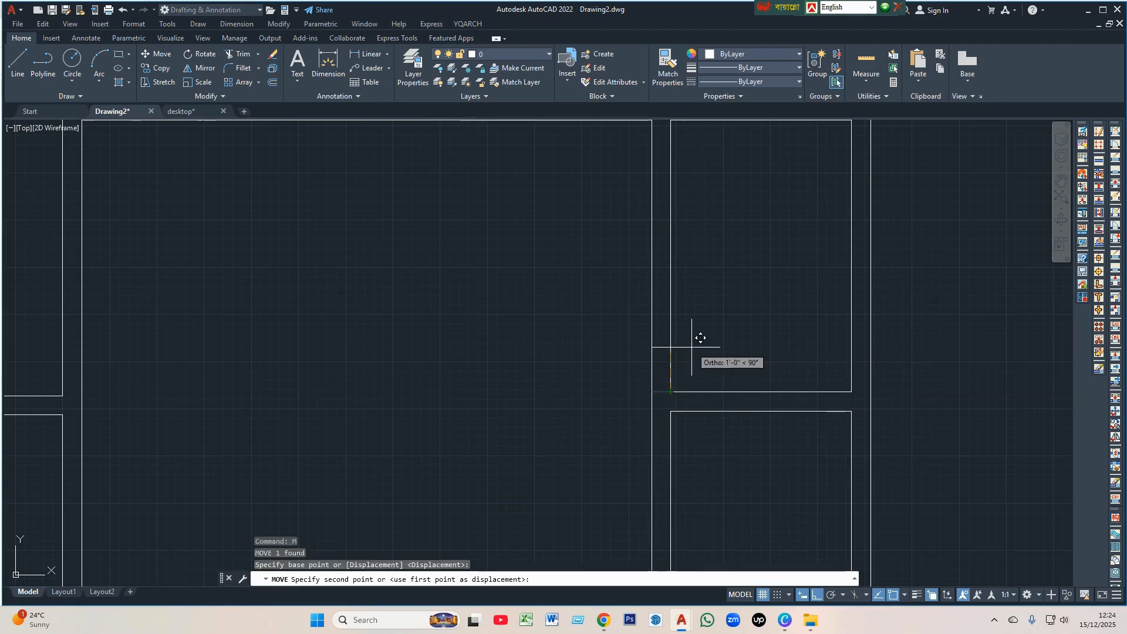
type("6")
key("Return")
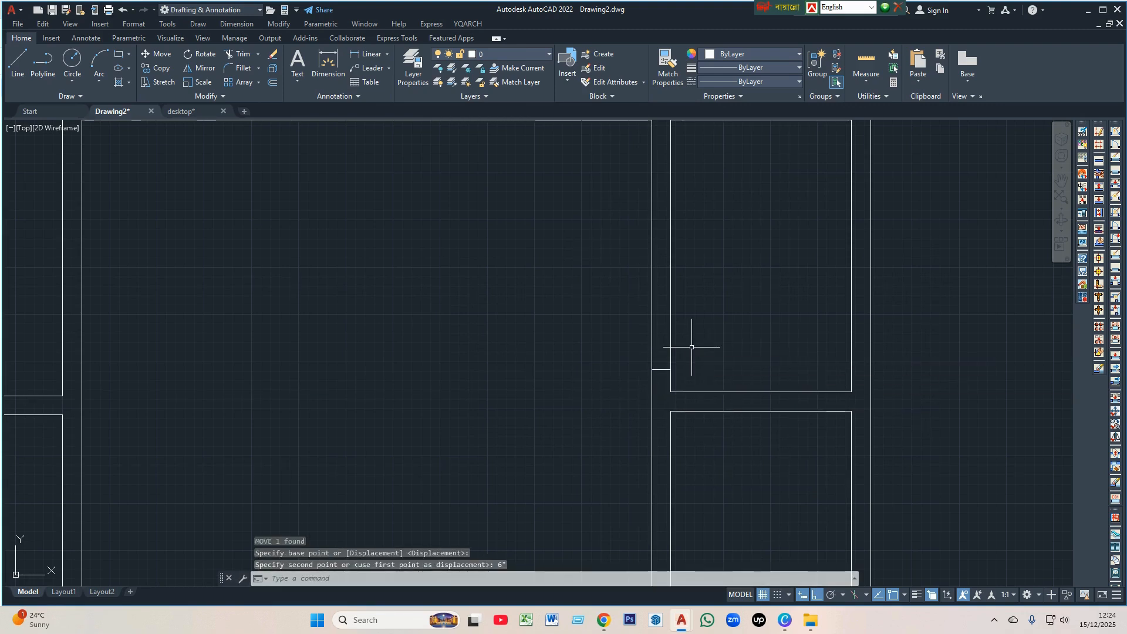
- Copy the upper small room's door jamb line 30" up along the partition
left_click(661, 369)
type("C")
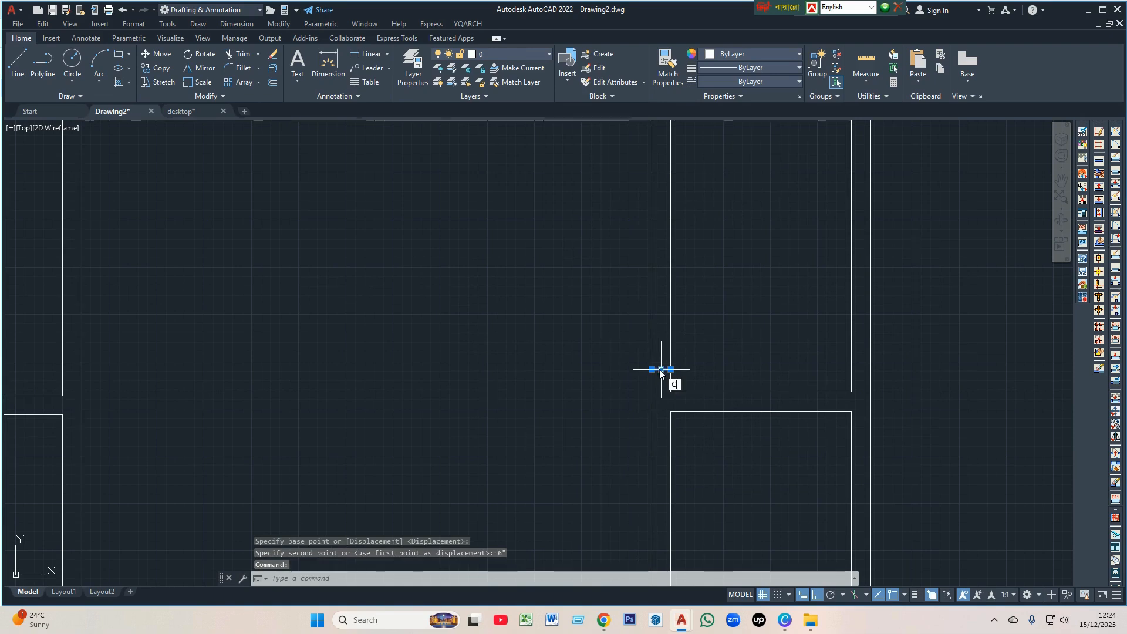
type("O")
key("Return")
left_click(671, 369)
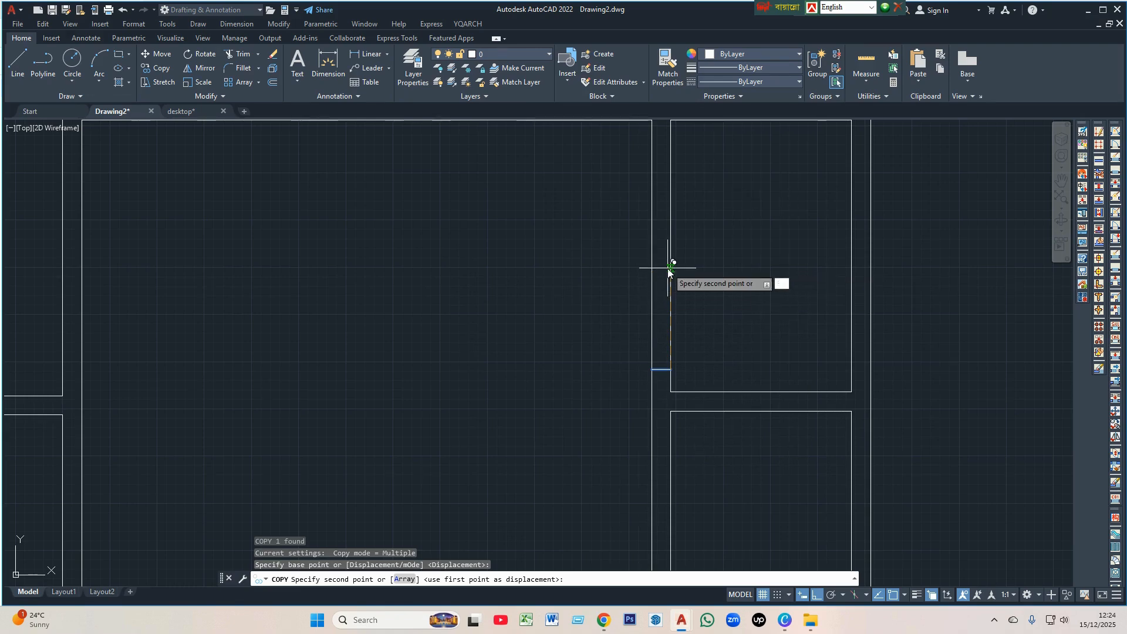
type("30\"")
key("Return")
key("Return")
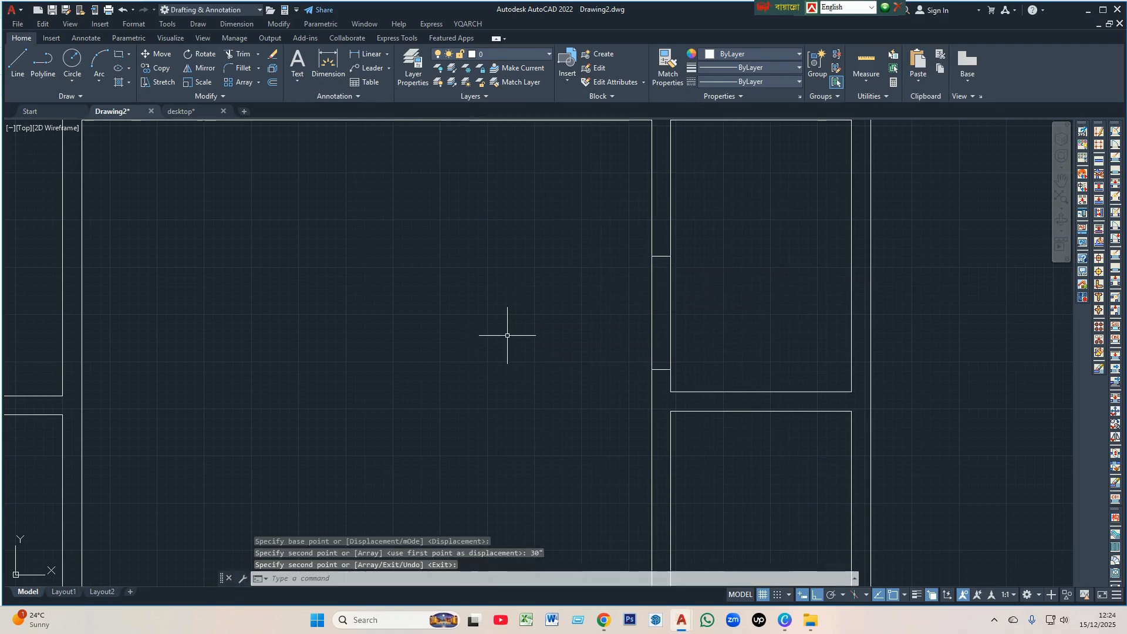
- Trim both partition lines between the two jambs to open the doorway into the upper small room
key("Return")
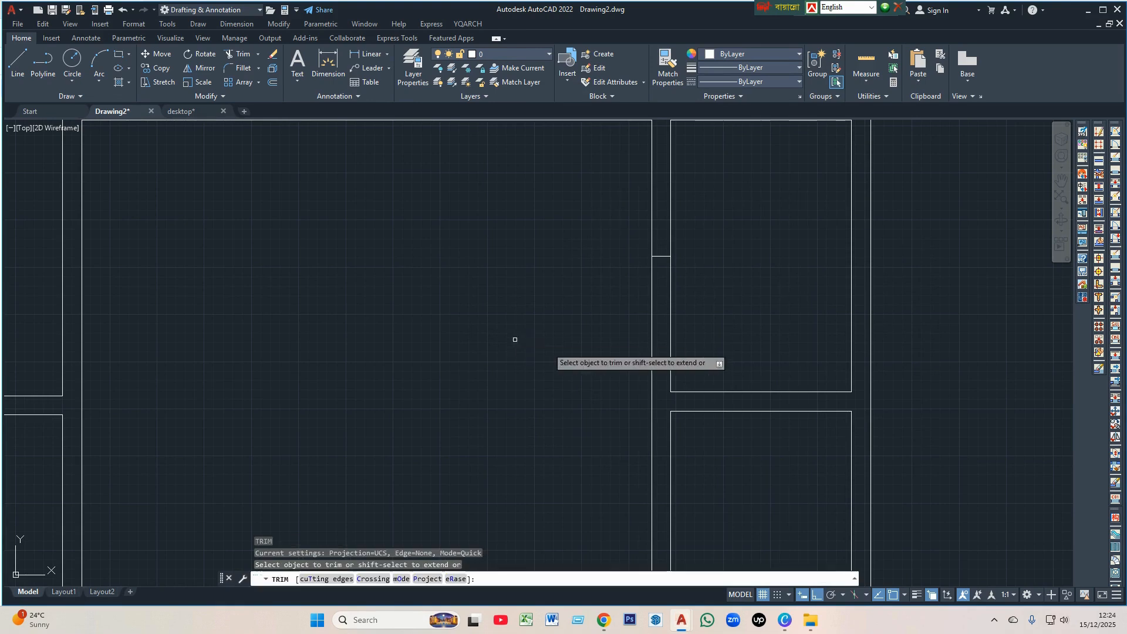
left_click(718, 304)
left_click(589, 302)
scroll(599, 329, "down", 3)
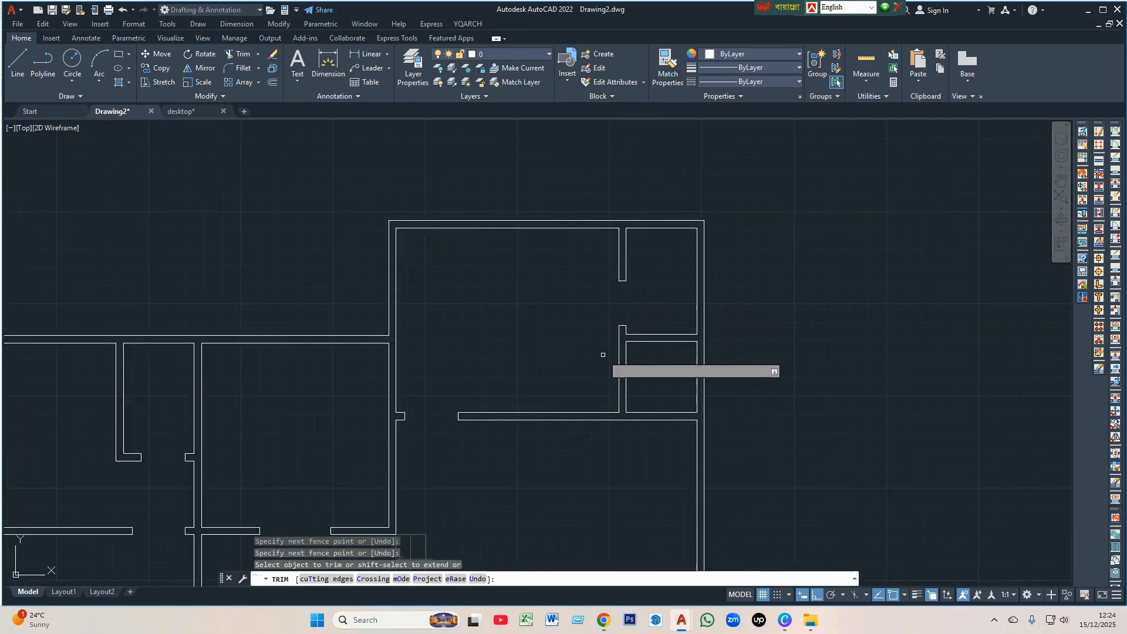
scroll(603, 355, "up", 1)
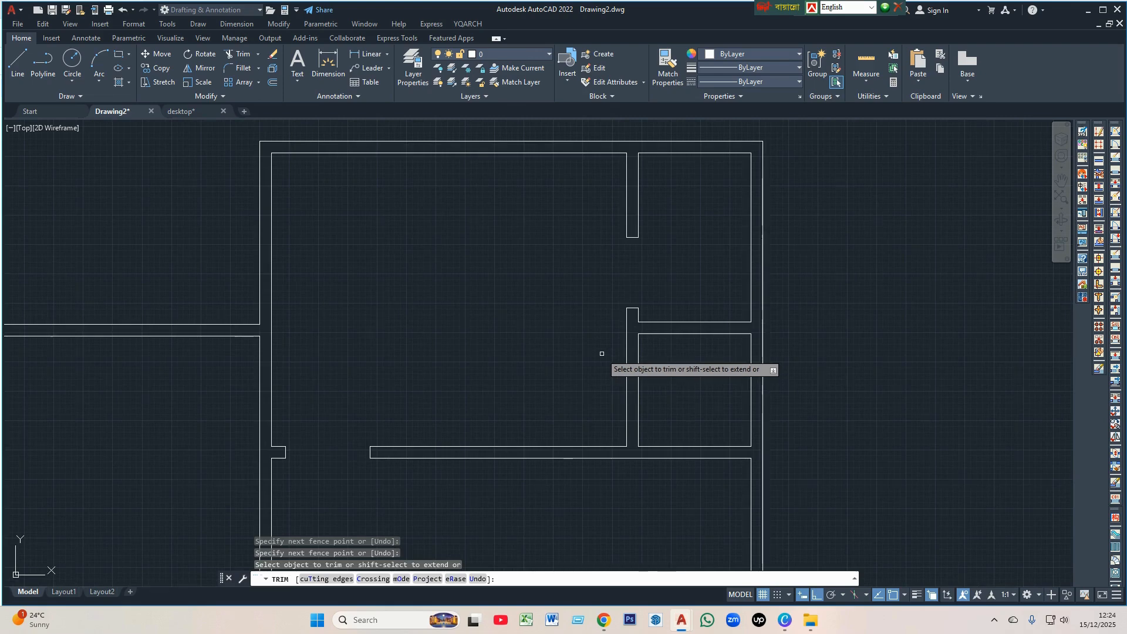
scroll(602, 354, "down", 2)
key("Escape")
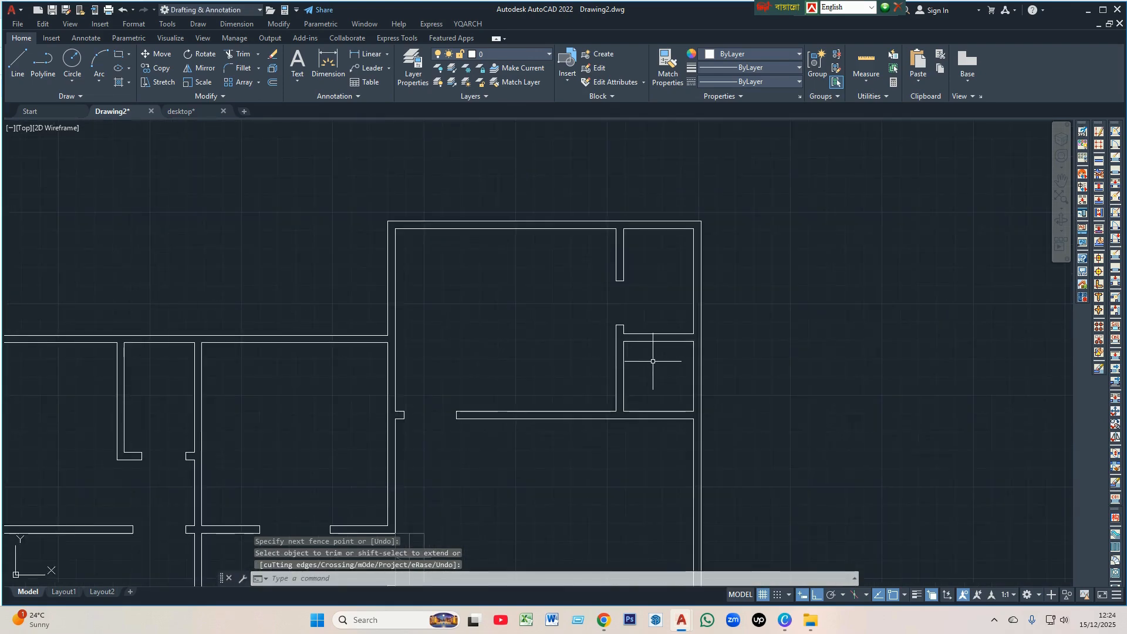
- Following the hand sketch, offset the kitchen's upper inner wall line 2' down into the room for the counter edge
scroll(652, 361, "down", 4)
scroll(211, 418, "up", 2)
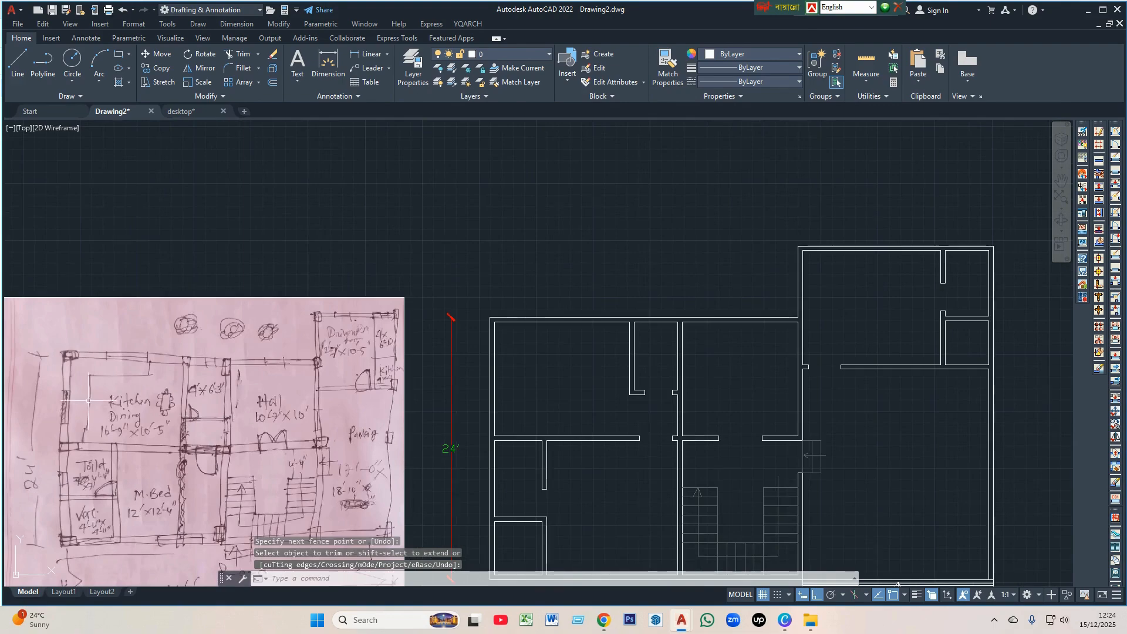
scroll(88, 401, "up", 2)
scroll(88, 400, "down", 2)
scroll(493, 358, "up", 2)
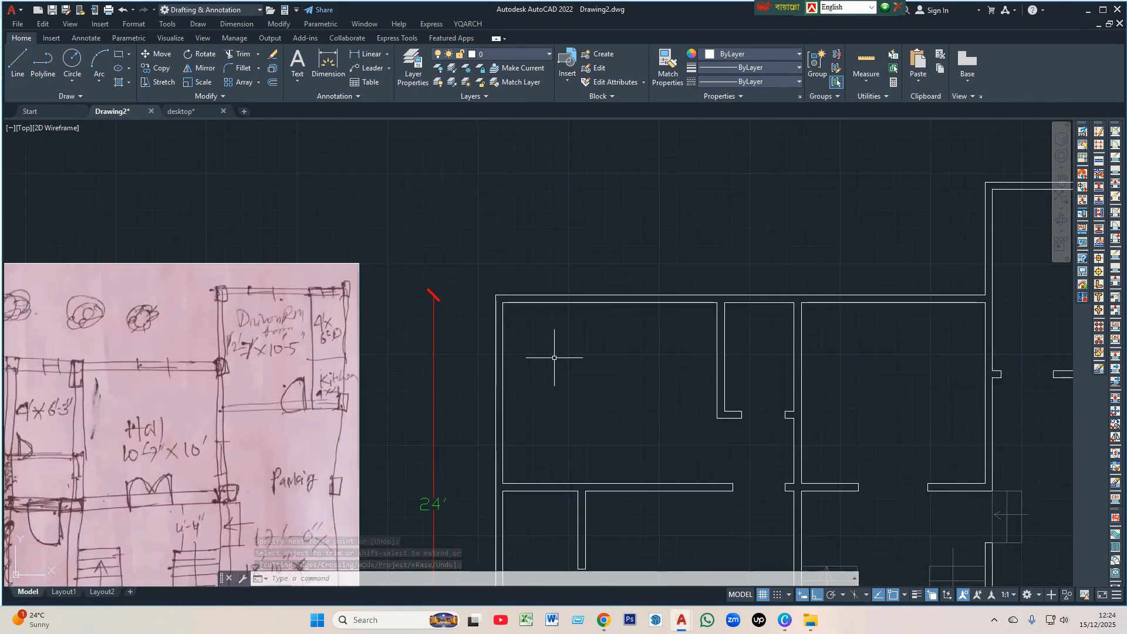
key("Return")
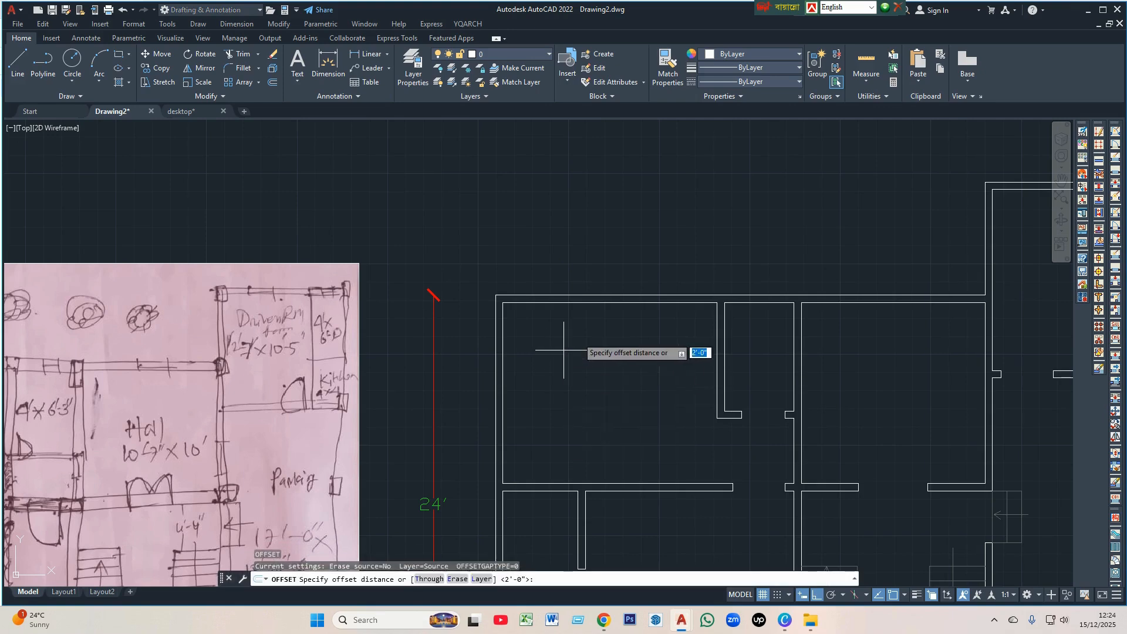
type("2")
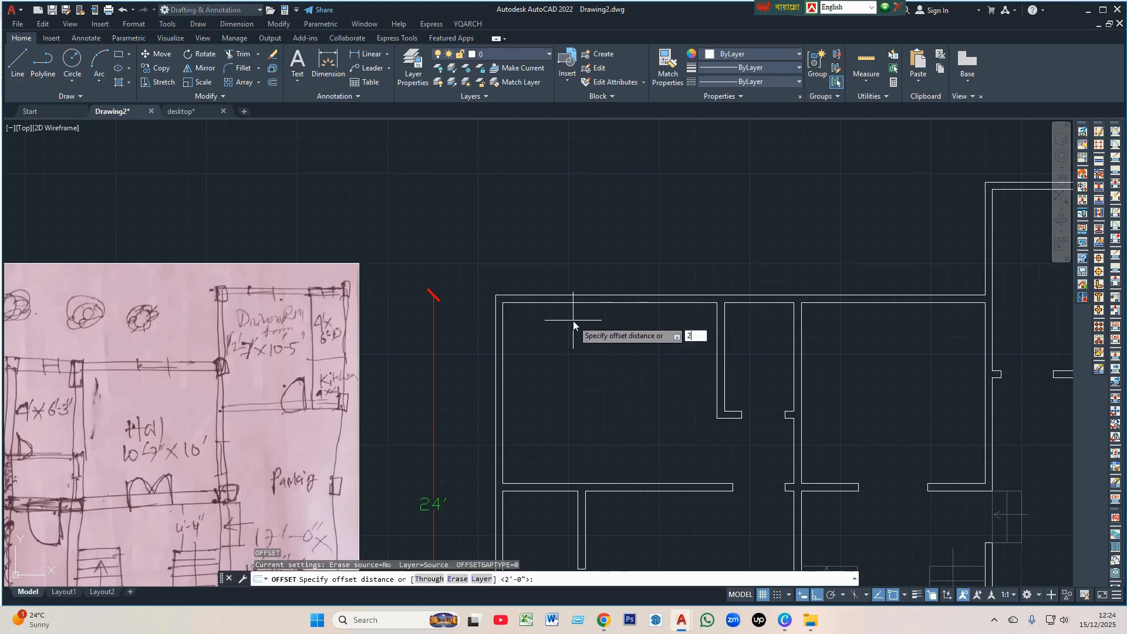
type("'")
key("Return")
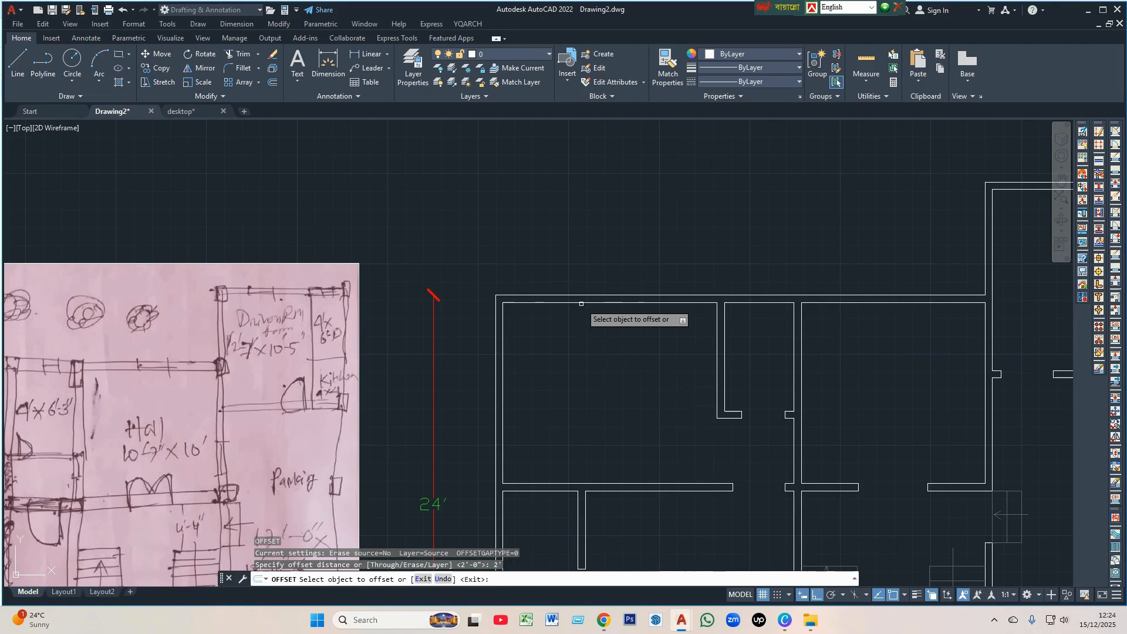
left_click(581, 303)
left_click(581, 361)
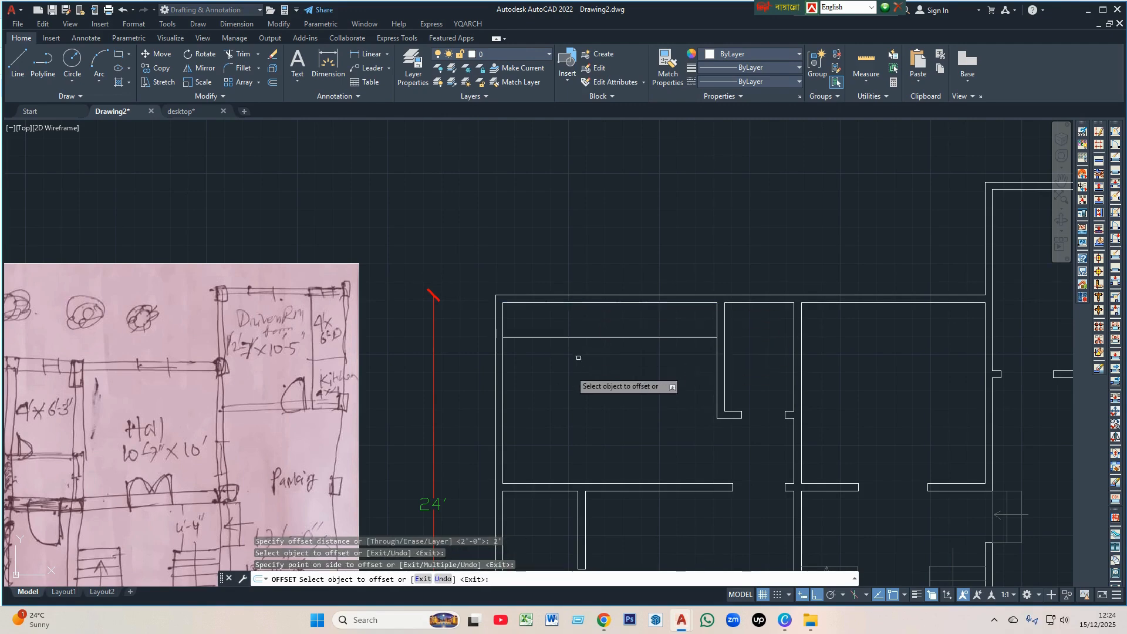
- Offset the kitchen's left inner wall line 2' to the right into the room
left_click(503, 394)
left_click(558, 395)
scroll(558, 391, "down", 2)
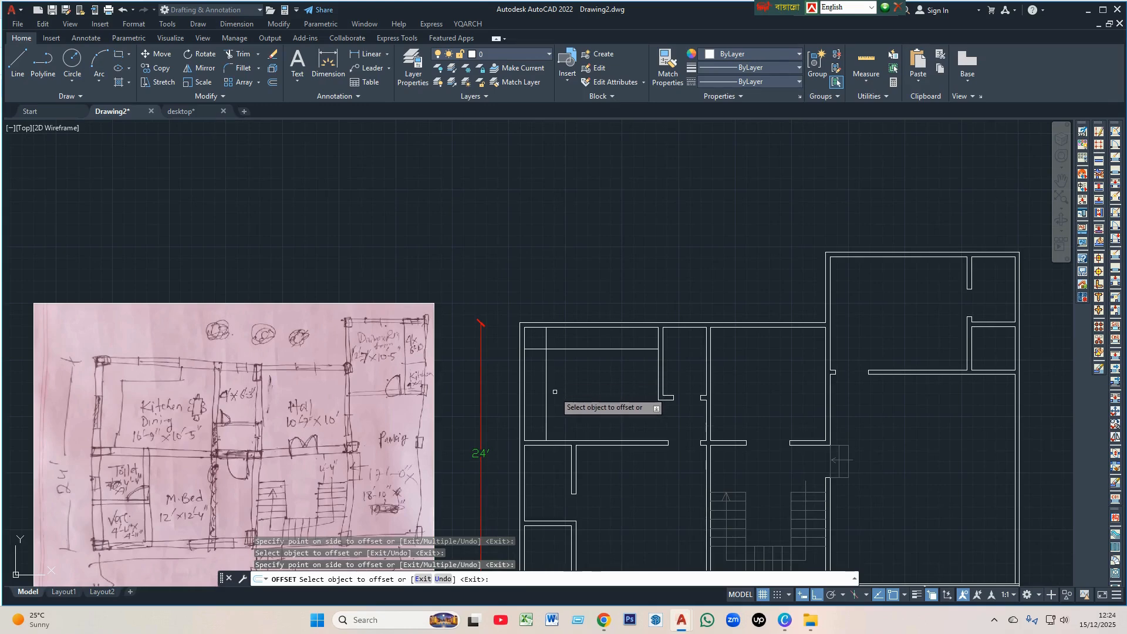
scroll(572, 358, "up", 2)
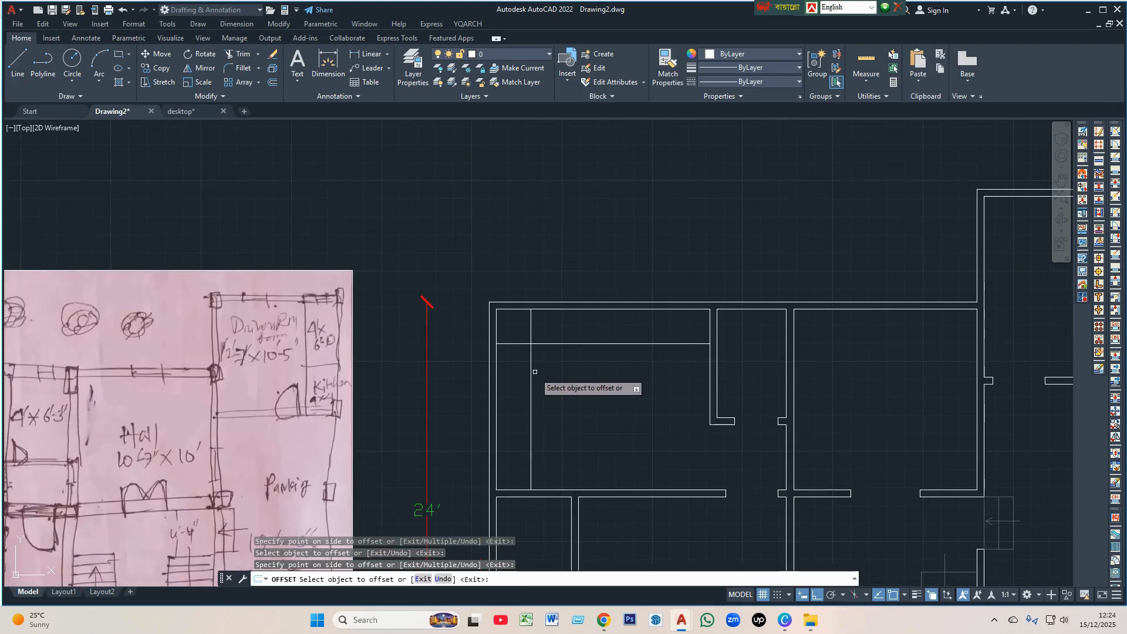
key("Return")
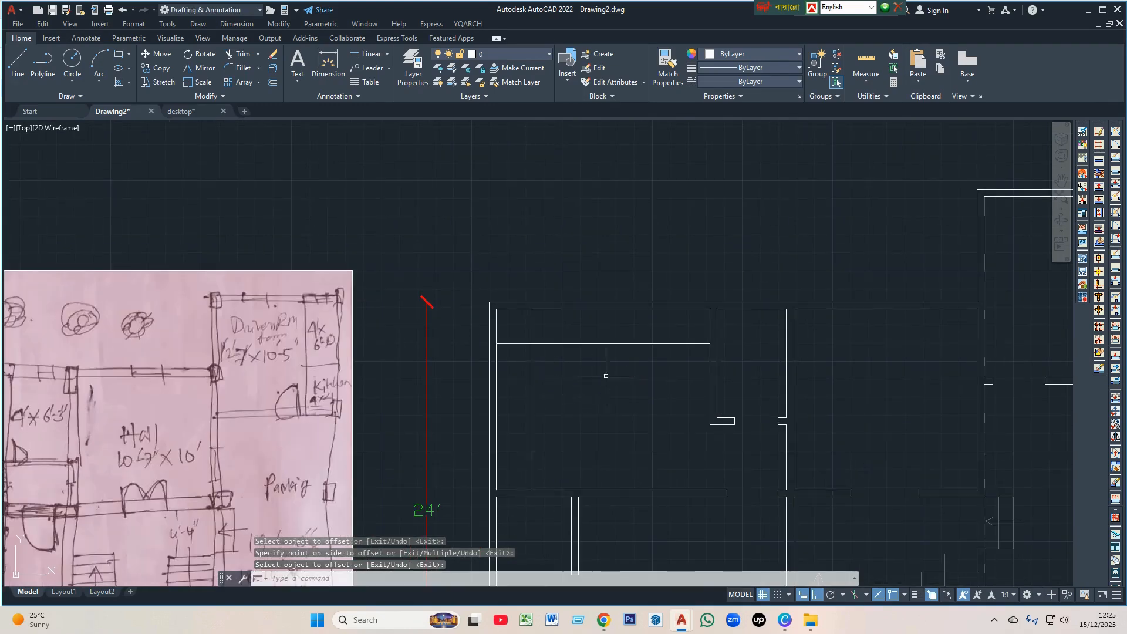
- Shorten the kitchen's horizontal counter line by stretching its right end back to the line's midpoint
left_click(669, 344)
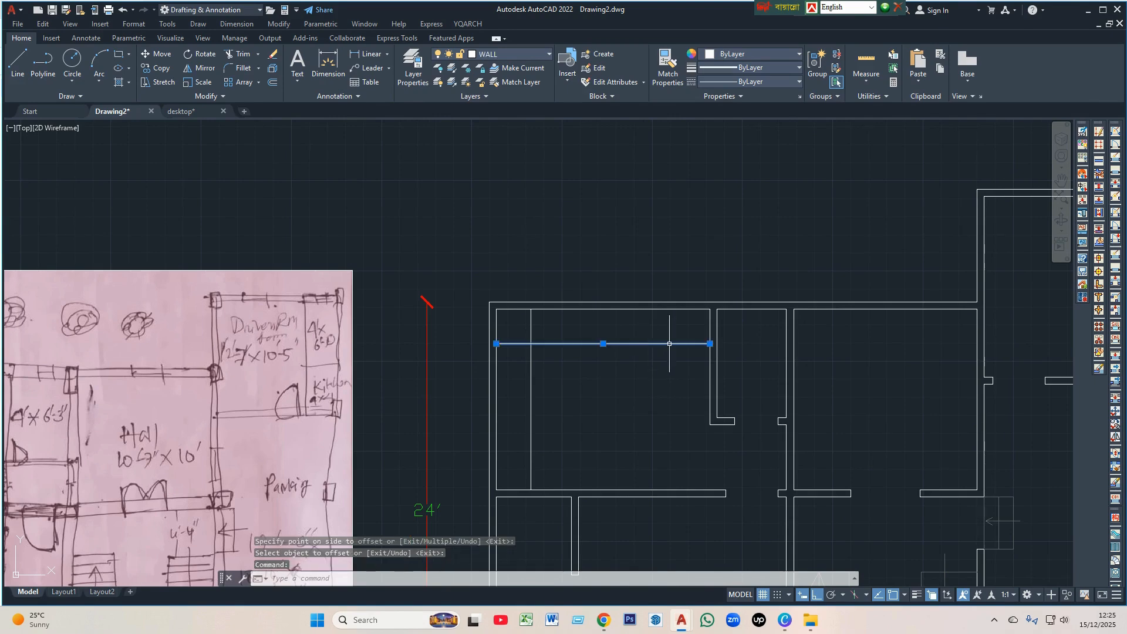
left_click(709, 343)
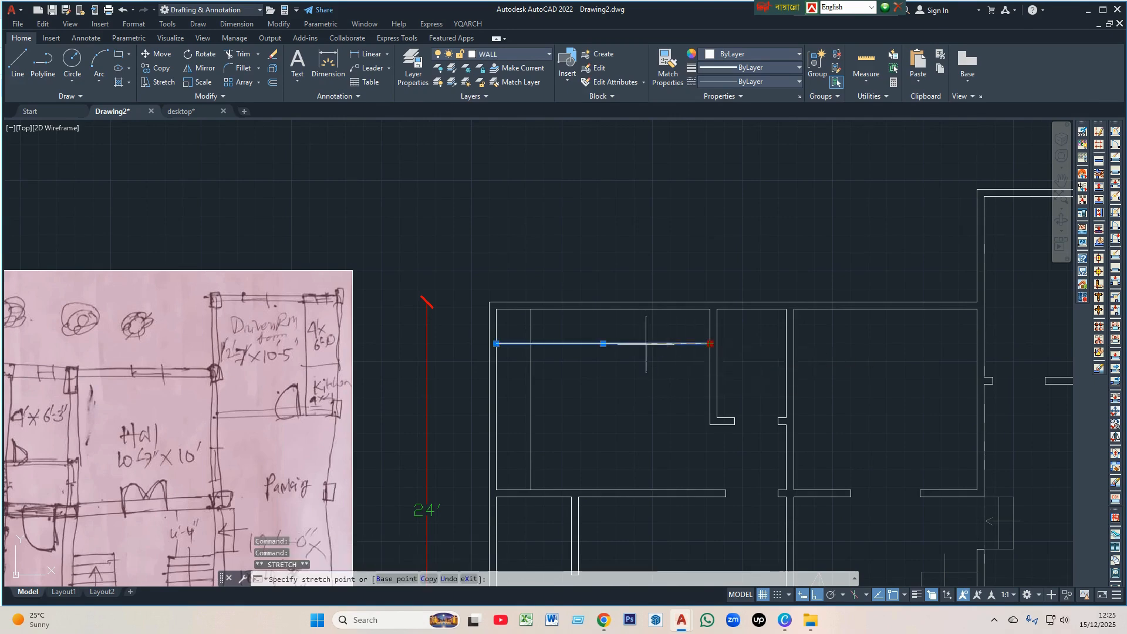
left_click(610, 343)
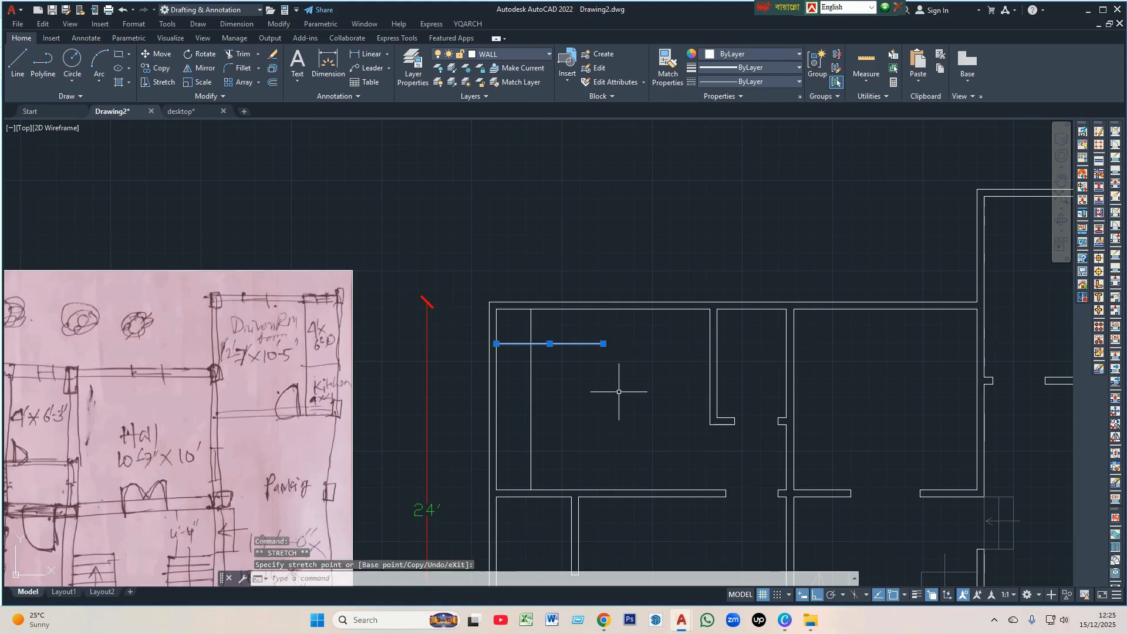
- Close the open end of the kitchen's horizontal counter edge with a vertical line up to the upper inner wall
key("Escape")
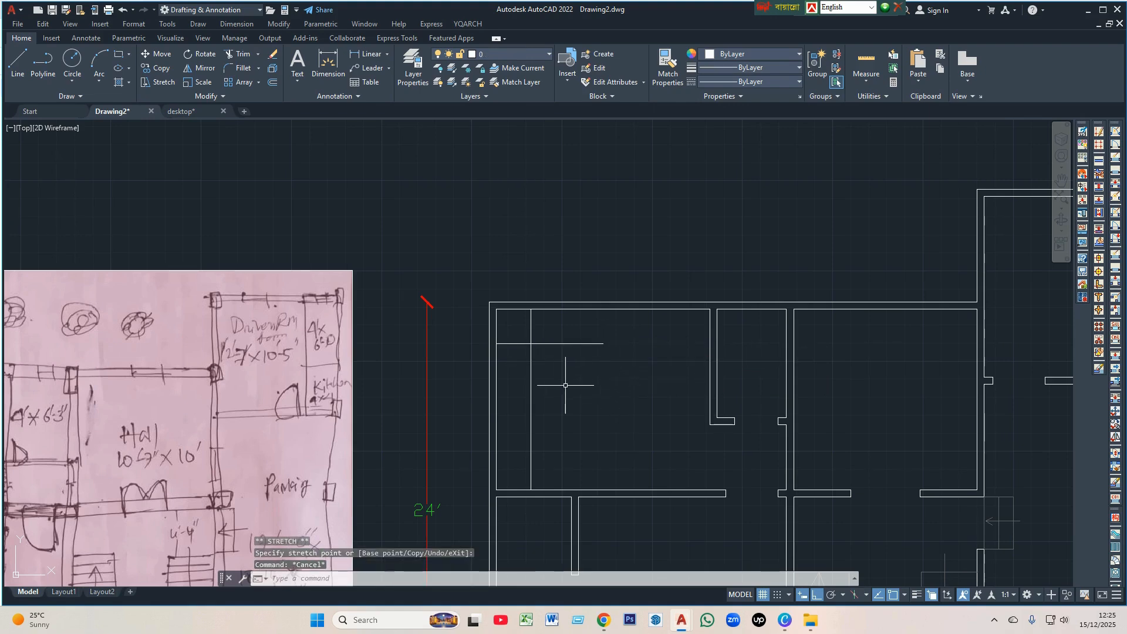
key("Return")
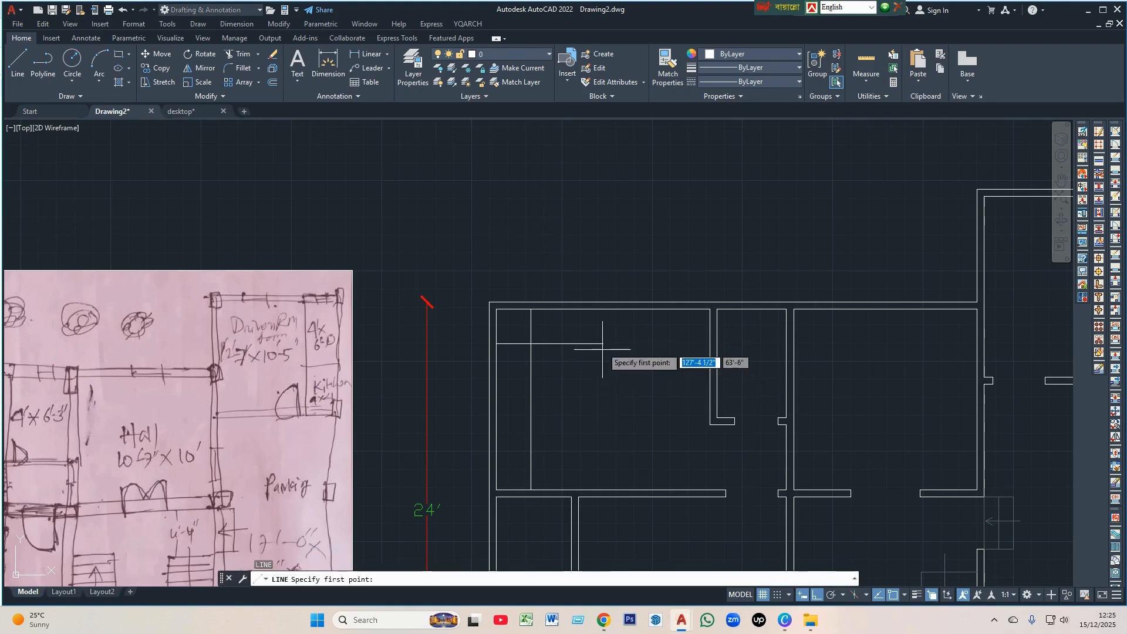
left_click(603, 343)
left_click(602, 309)
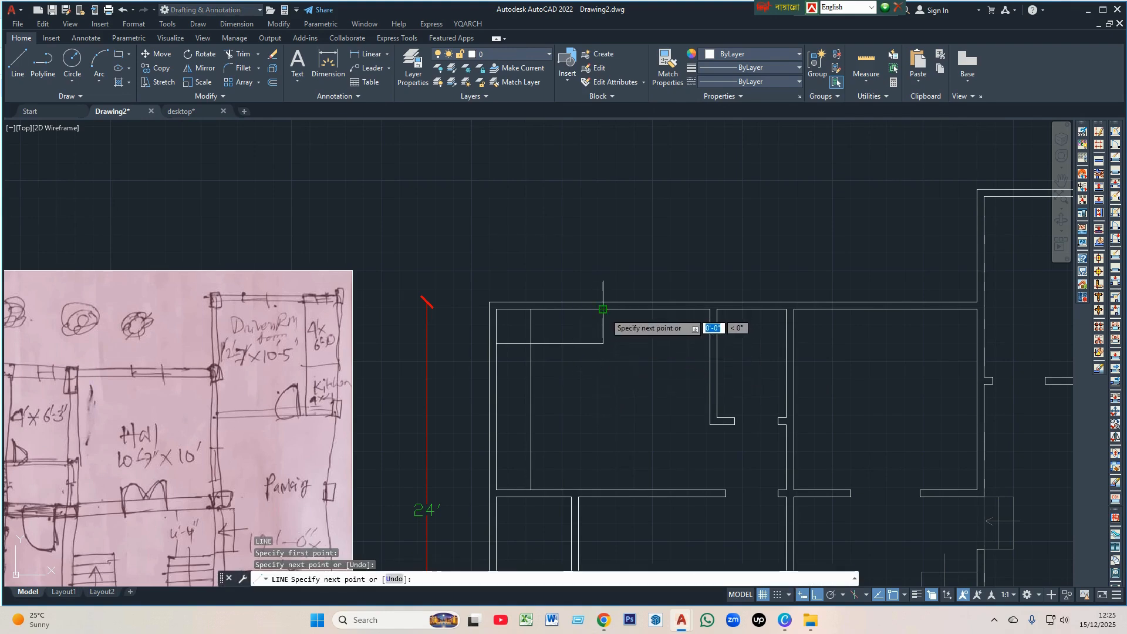
key("Return")
- Trim the overlapping counter lines at the kitchen's upper-left corner to leave an L-shaped counter edge
key("Return")
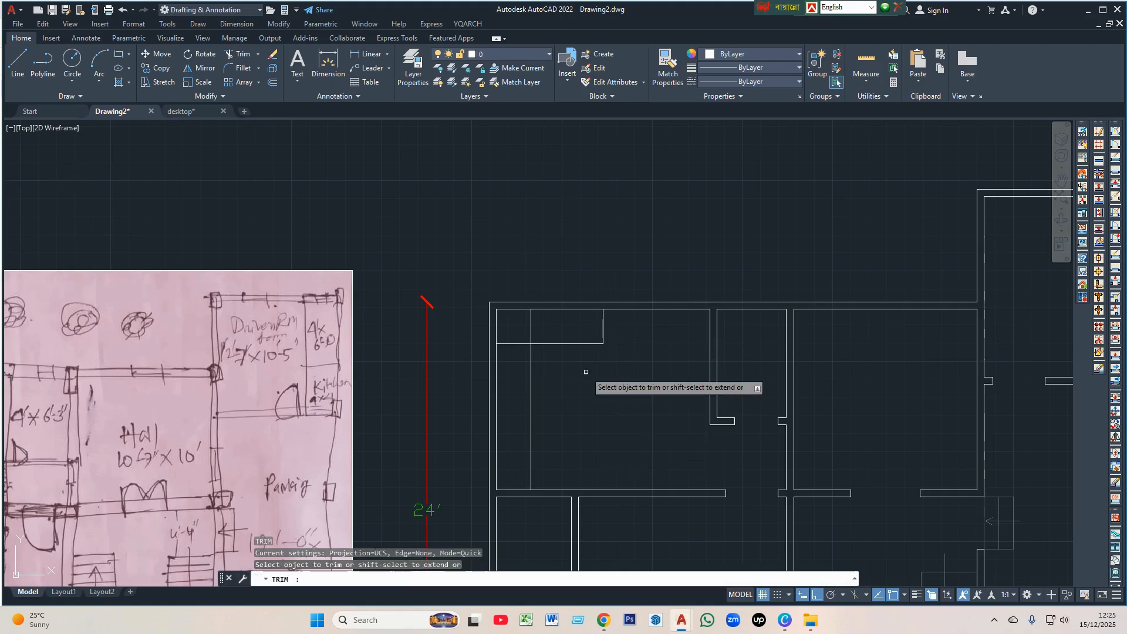
left_click_drag(566, 333, 520, 332)
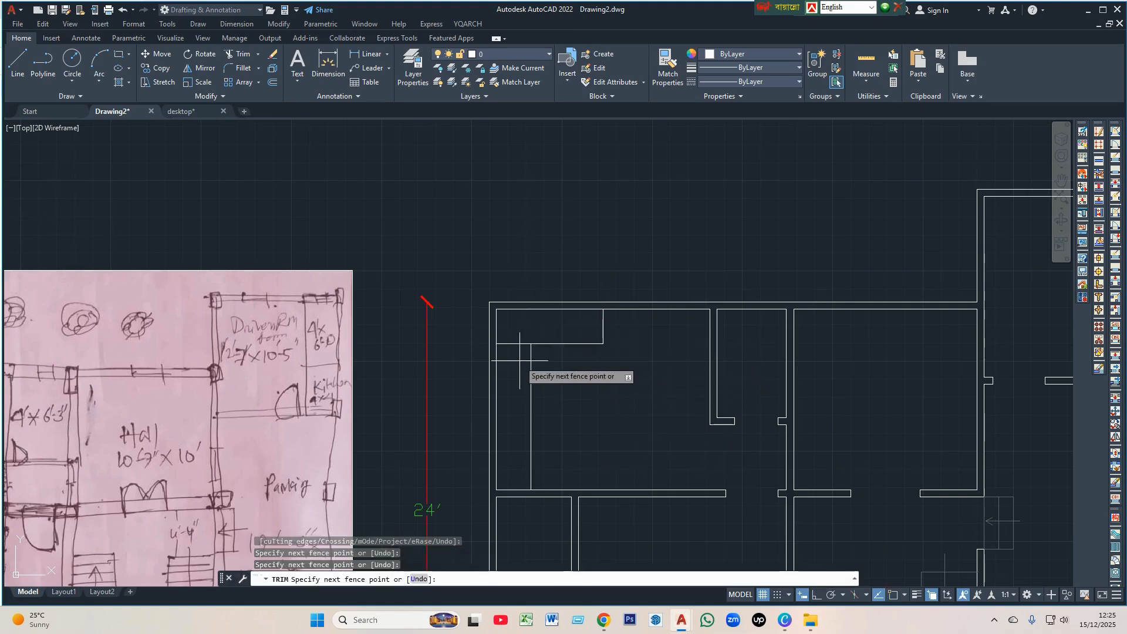
scroll(566, 359, "down", 2)
scroll(566, 366, "down", 2)
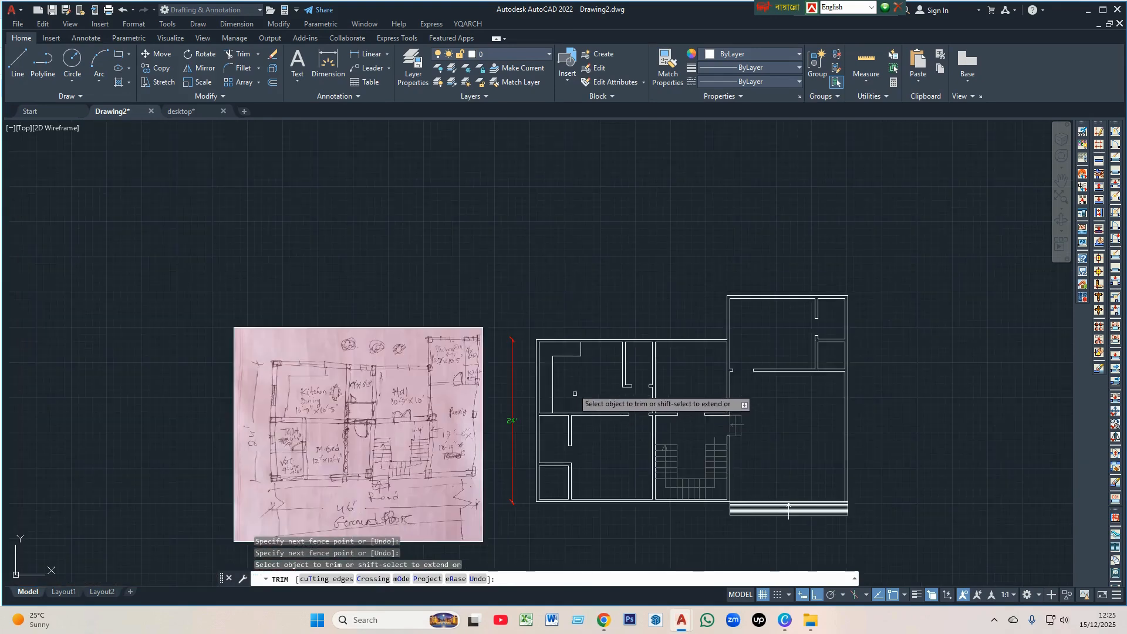
key("Escape")
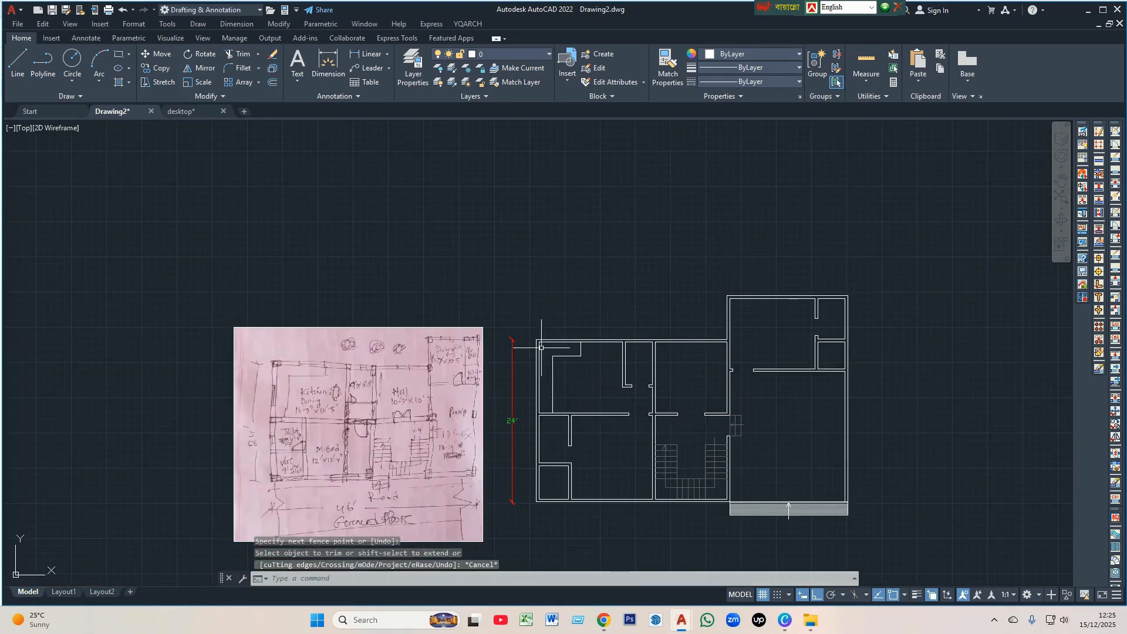
- Compare the hand sketch with the drafted plan, examining the entrance steps, road and break lines below the building
scroll(403, 332, "down", 2)
scroll(361, 391, "up", 4)
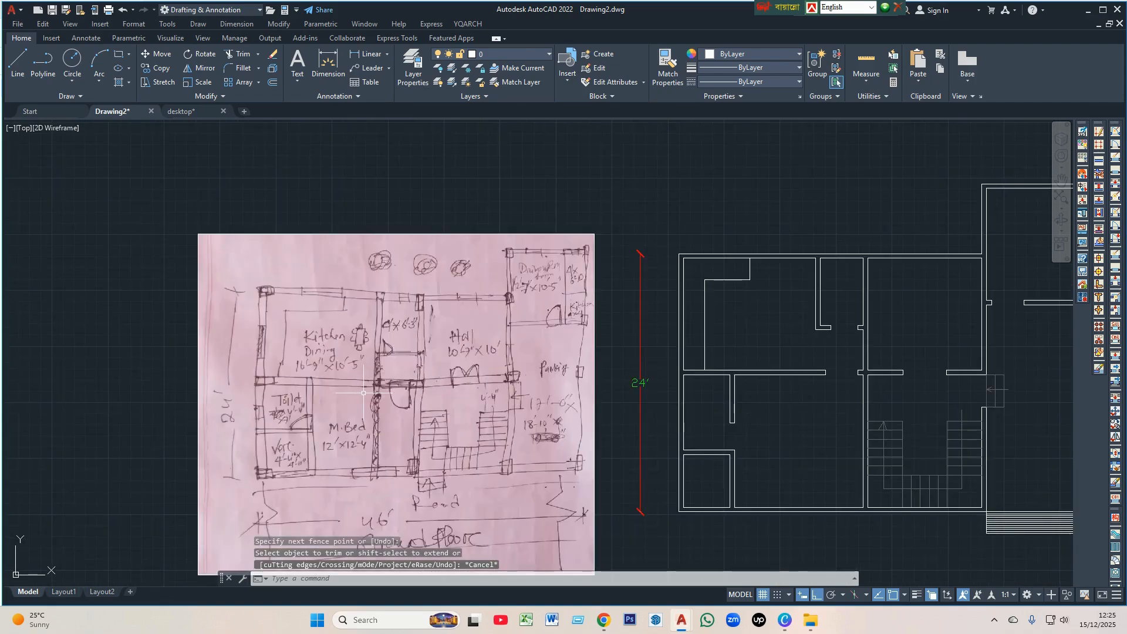
scroll(318, 389, "down", 3)
scroll(334, 376, "up", 3)
scroll(346, 365, "down", 2)
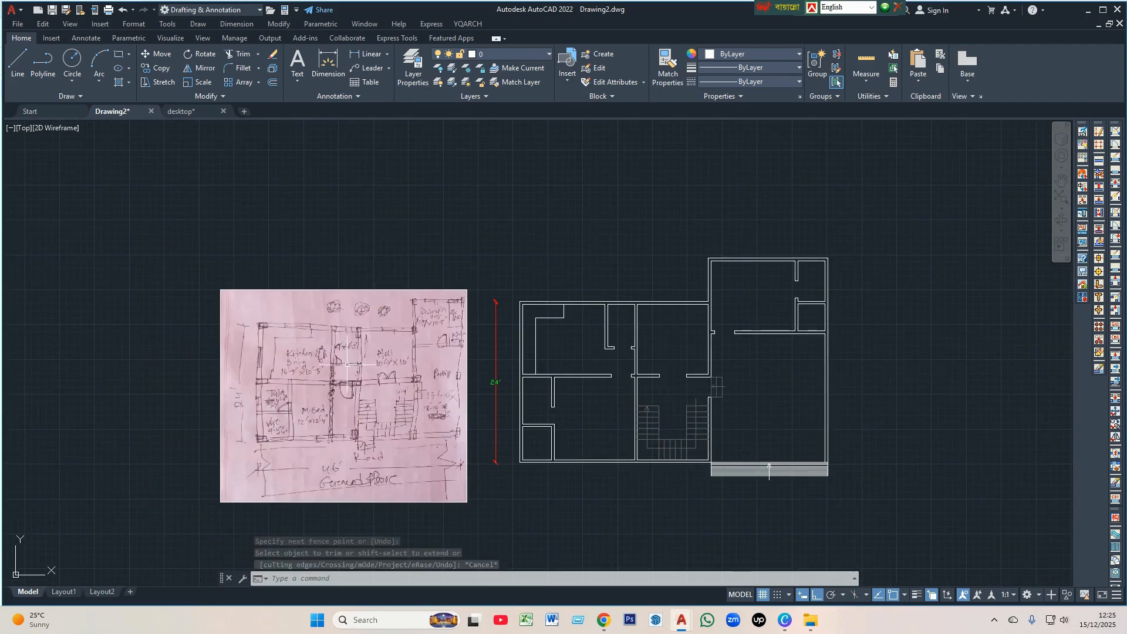
scroll(681, 484, "up", 2)
scroll(645, 466, "up", 2)
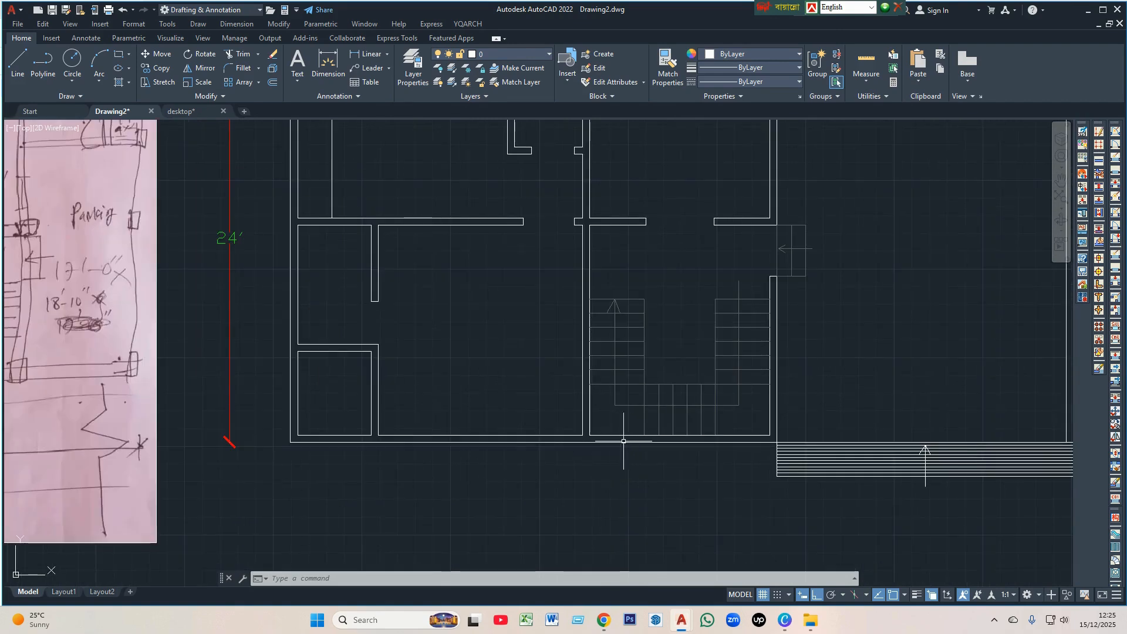
scroll(624, 440, "down", 4)
scroll(313, 436, "up", 7)
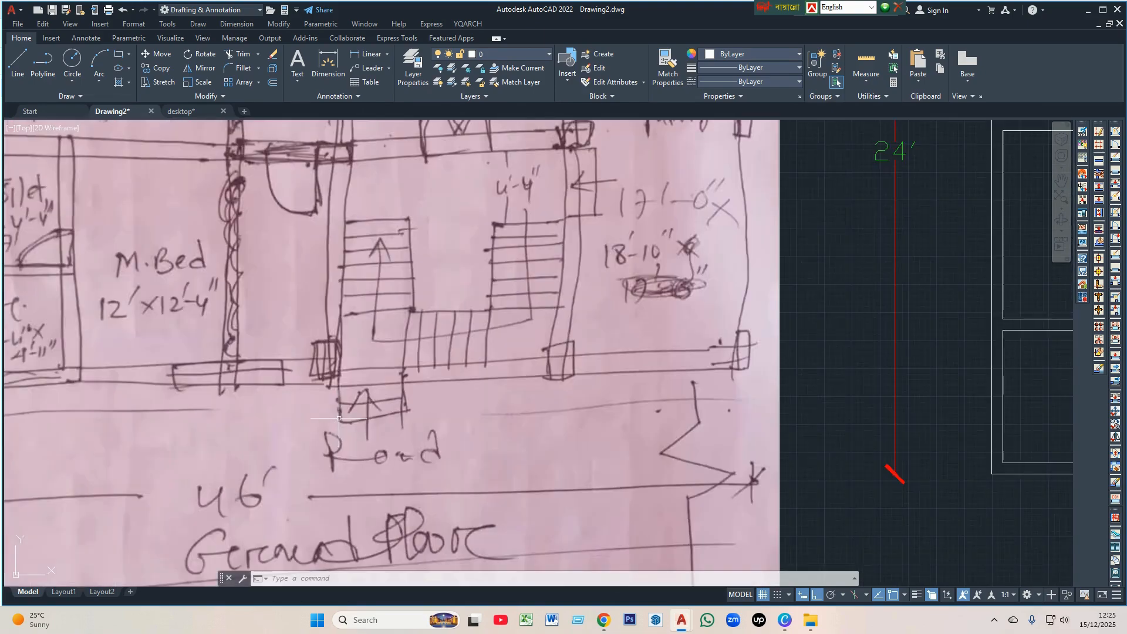
scroll(313, 436, "down", 5)
scroll(470, 425, "down", 4)
scroll(646, 458, "up", 4)
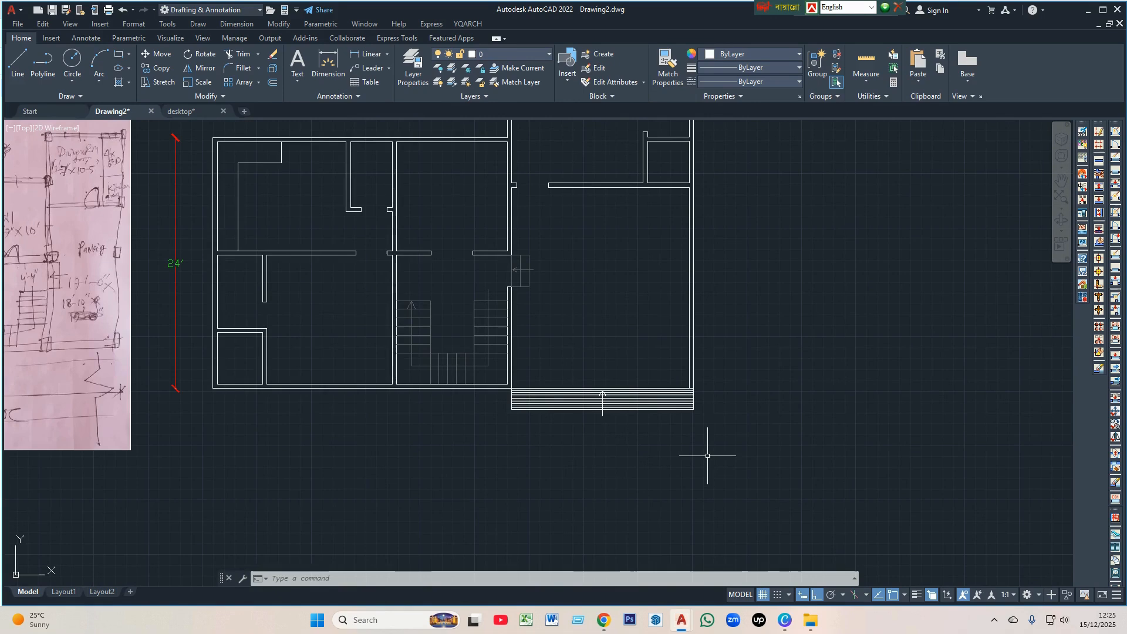
- Draw a zigzag road break line below the right end of the parking ramp, with Ortho off for the slanted segments
scroll(704, 450, "up", 2)
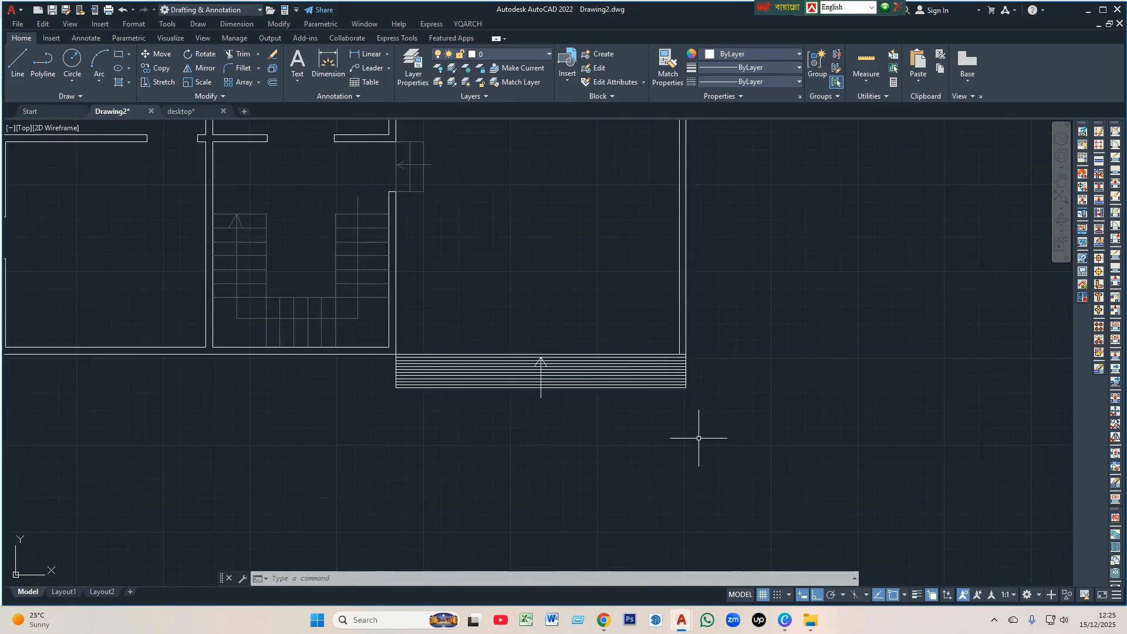
key("l")
key("Return")
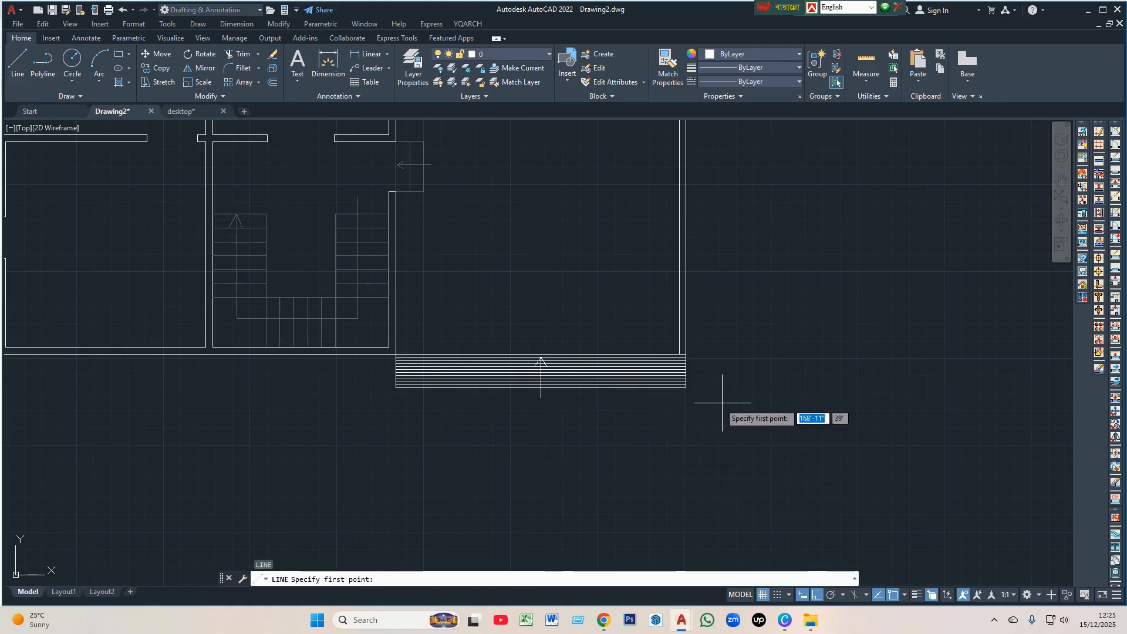
left_click(688, 405)
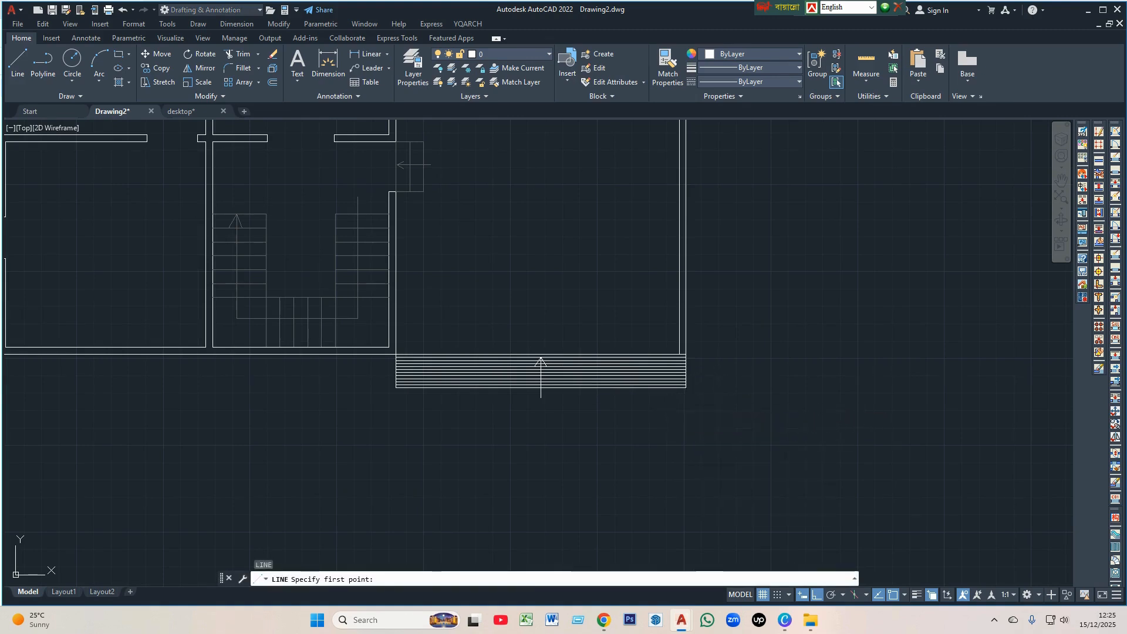
left_click(687, 446)
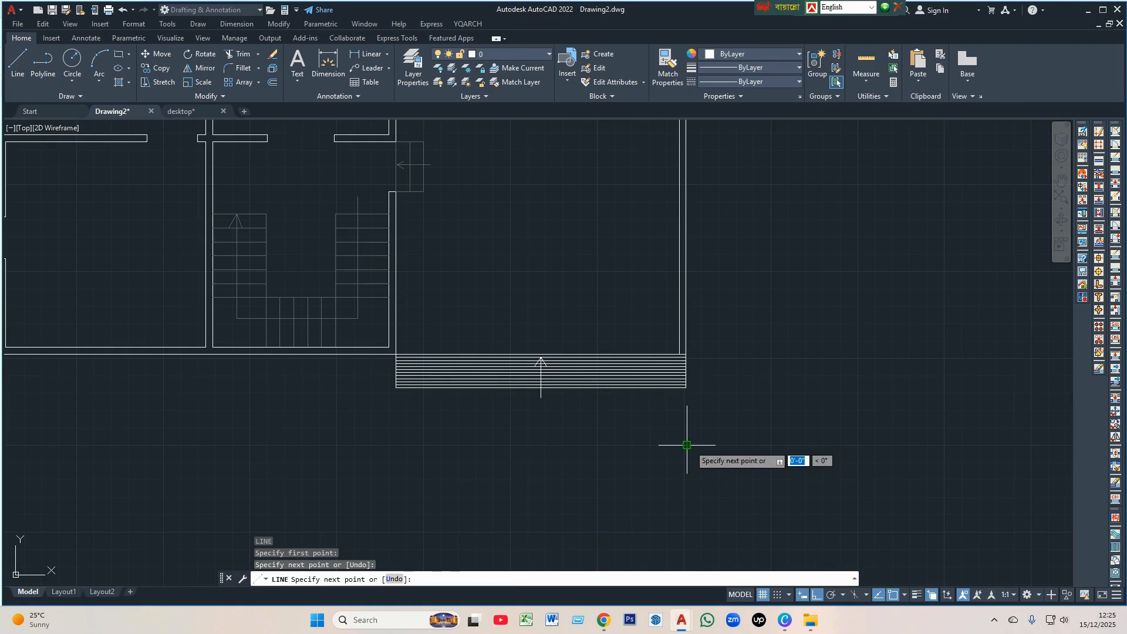
left_click(817, 595)
left_click(719, 471)
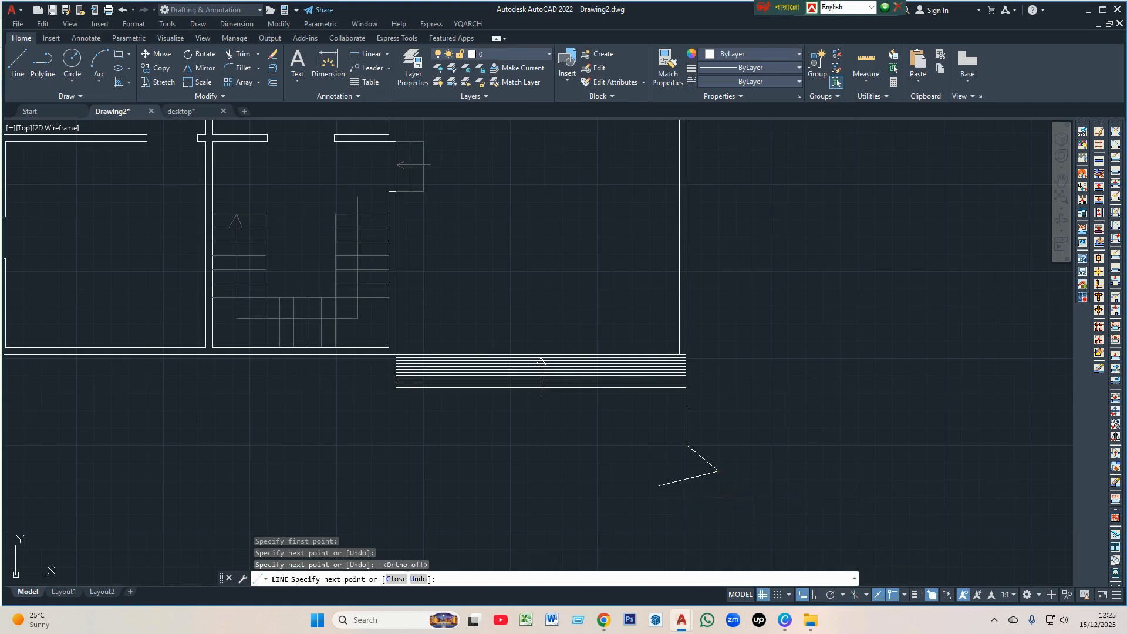
left_click(659, 485)
left_click(694, 510)
left_click(693, 564)
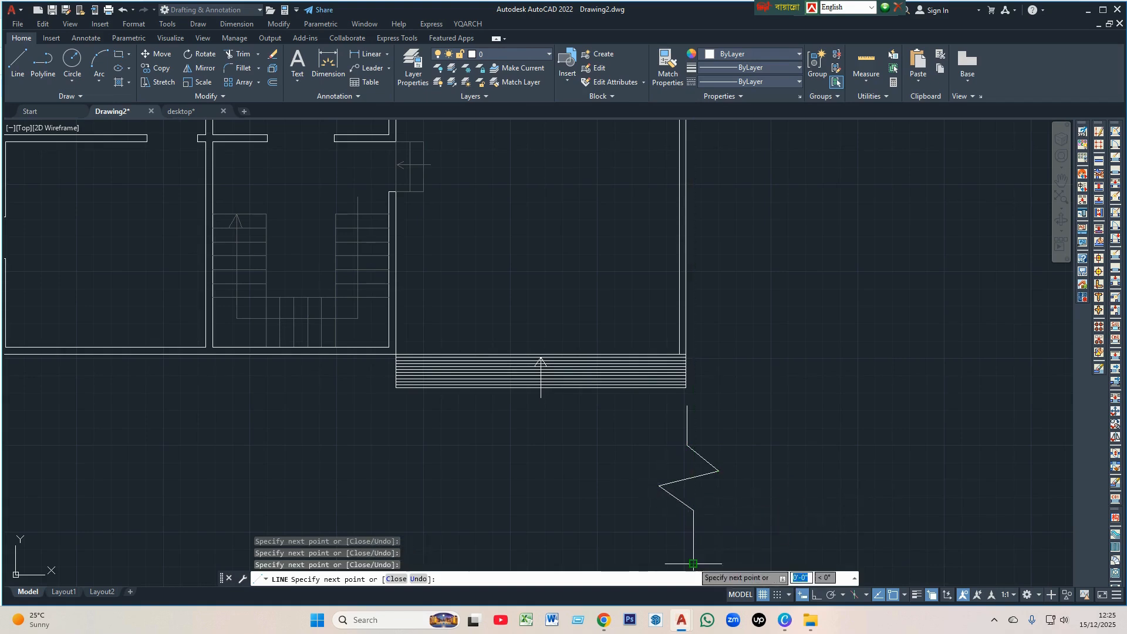
key("Escape")
- Copy the five-segment break line across to just below the building's lower-left corner, using the ramp's lower-right corner as base point
scroll(765, 413, "down", 2)
left_click(762, 513)
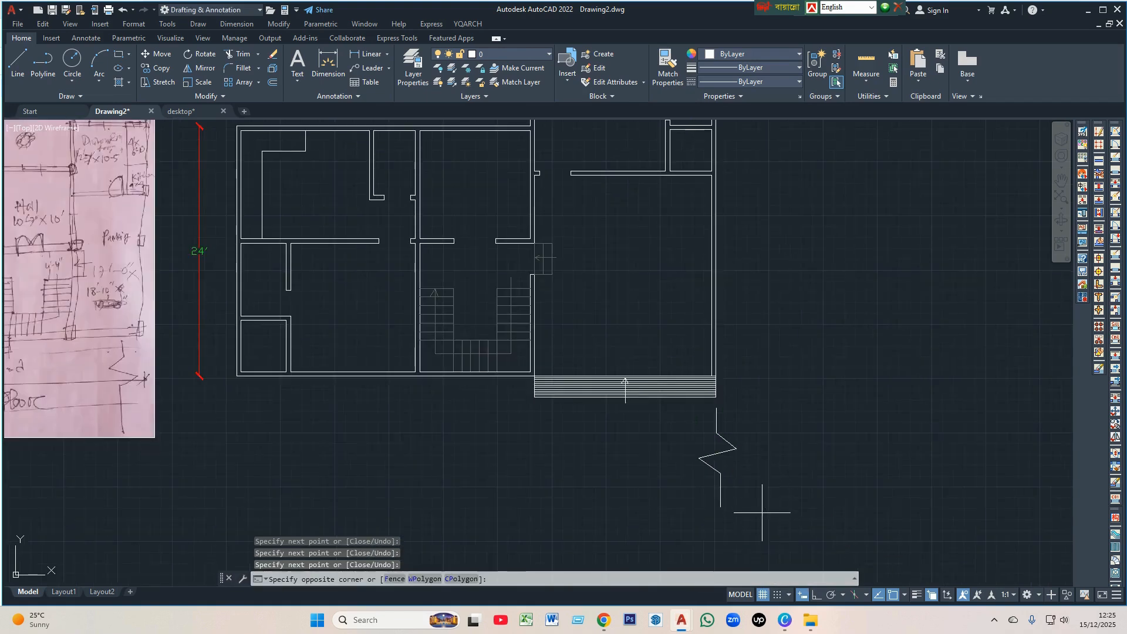
left_click(704, 433)
type("CO")
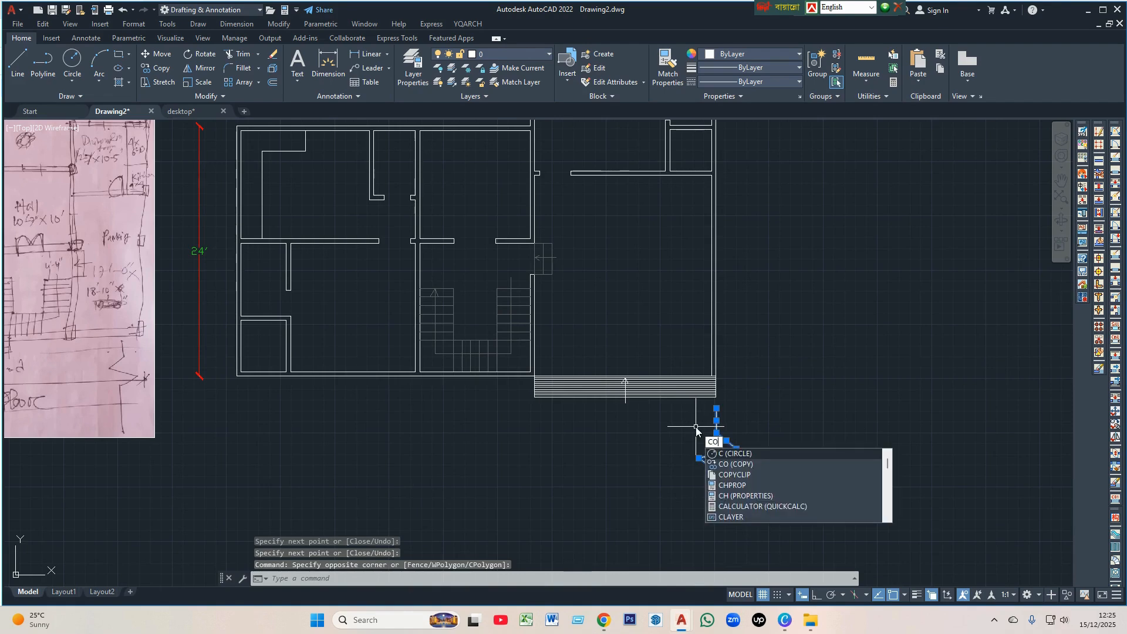
key("Return")
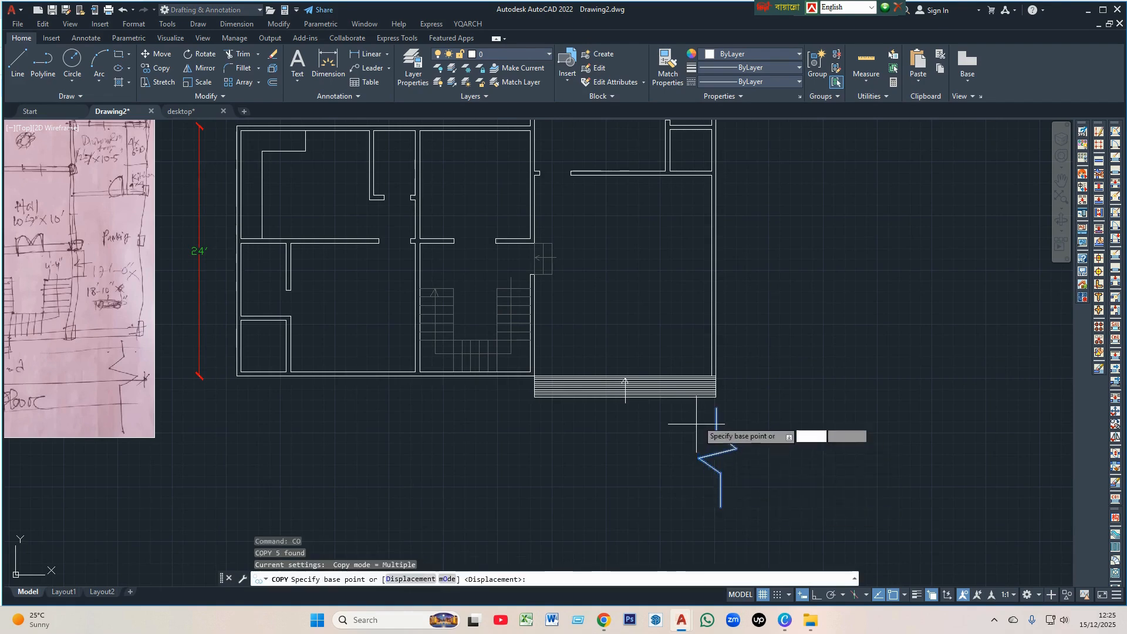
left_click(715, 397)
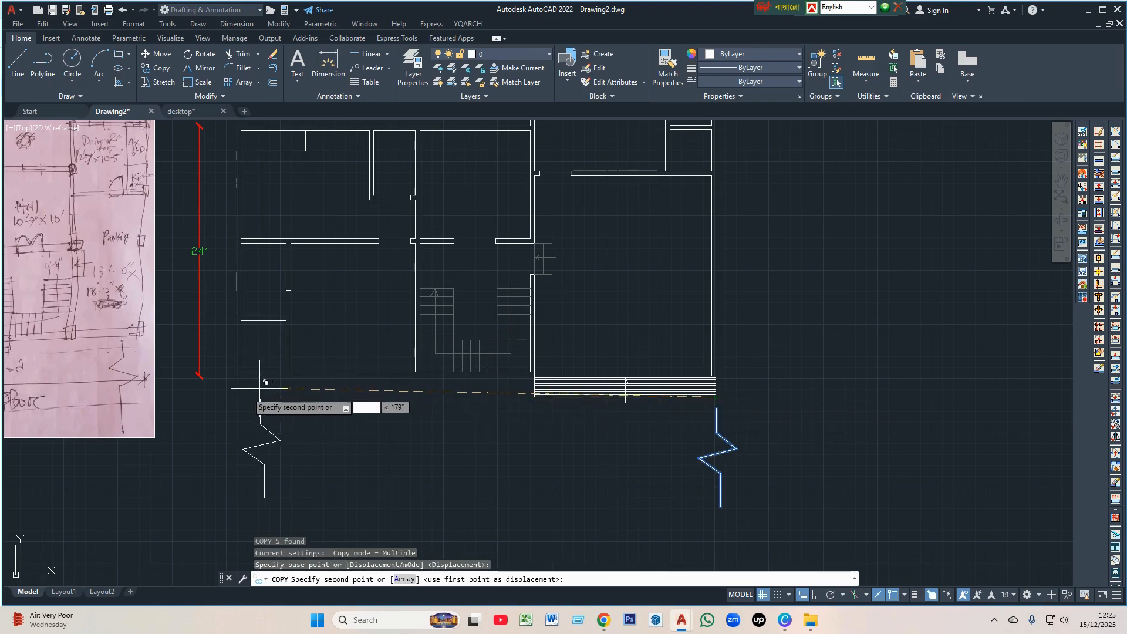
left_click(228, 397)
key("Escape")
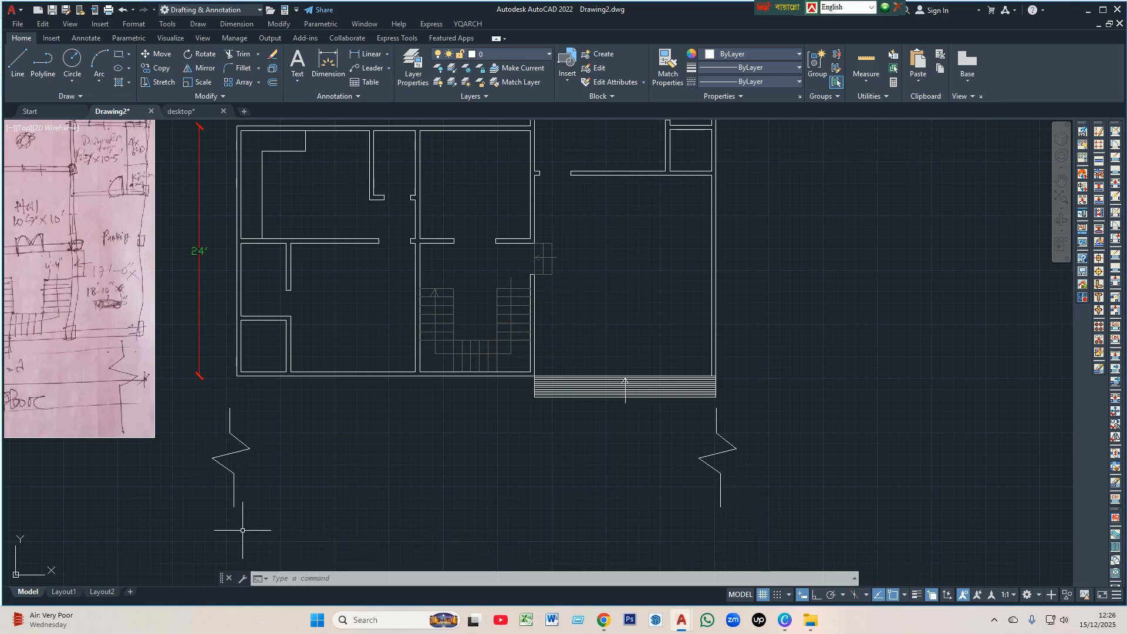
- With Ortho on, draw the road's lower edge from the left break line's bottom end to slightly past the right break line
key("Return")
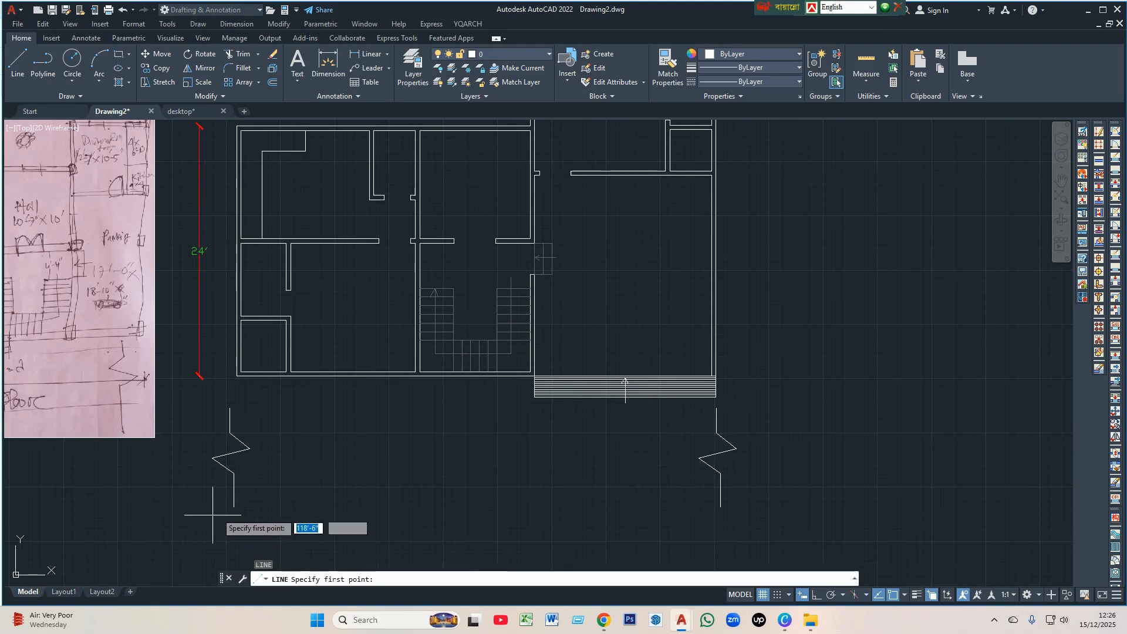
left_click(233, 506)
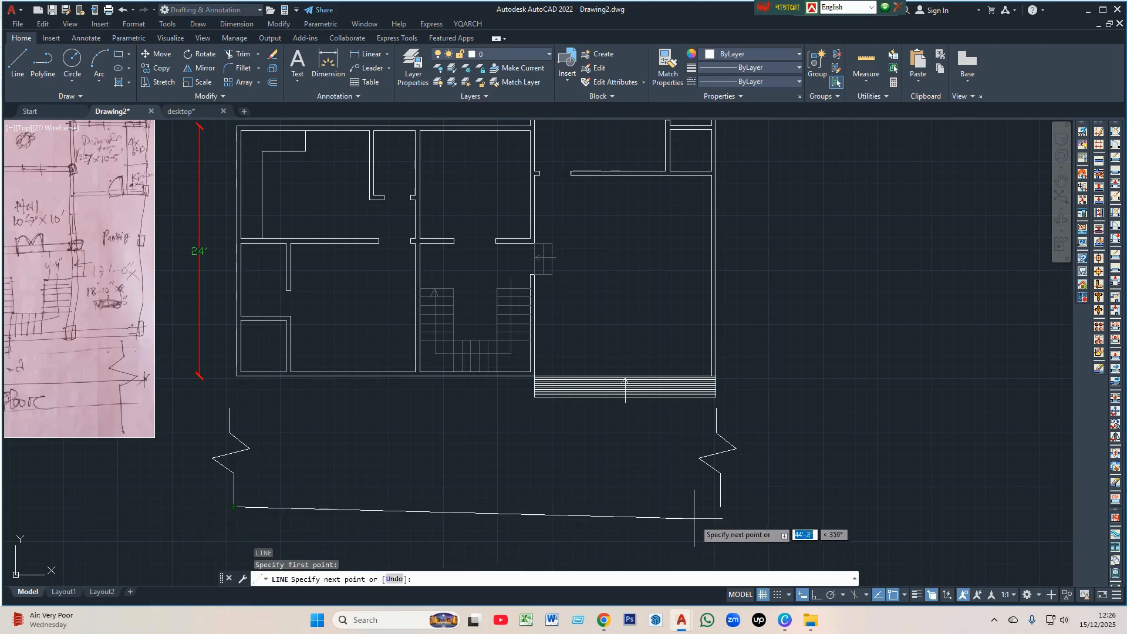
scroll(409, 414, "down", 2)
scroll(410, 415, "down", 2)
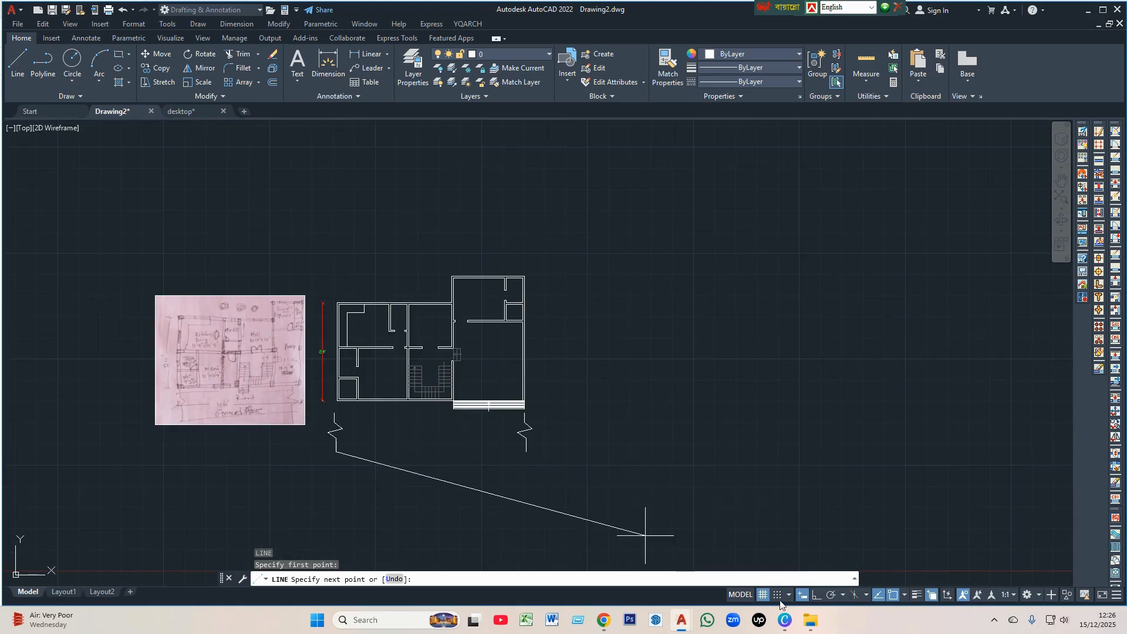
left_click(814, 596)
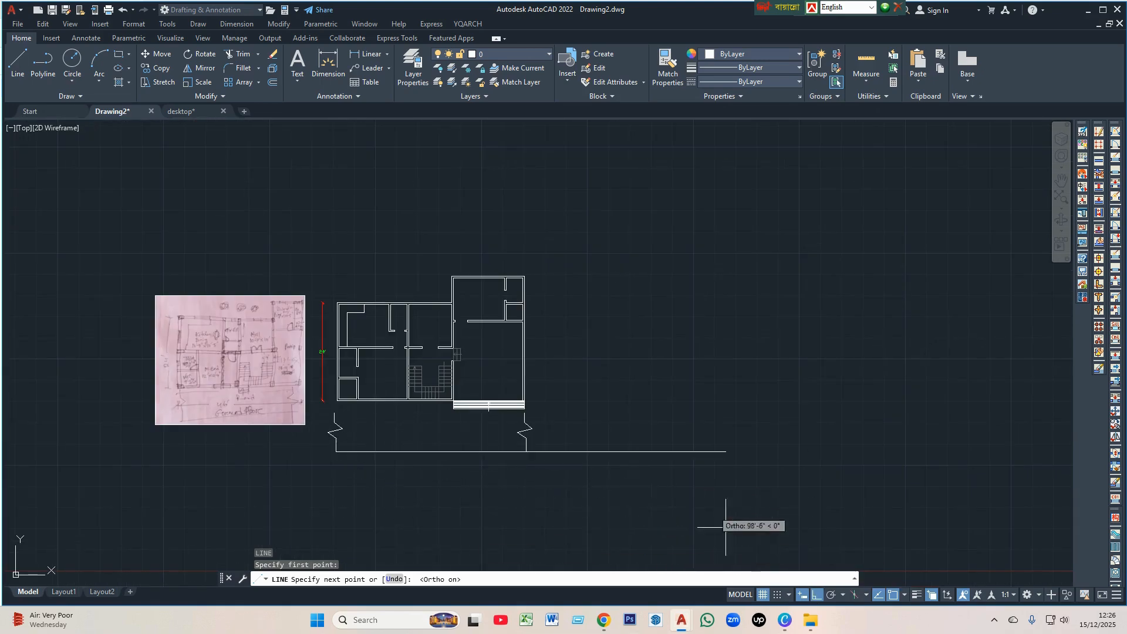
left_click(538, 451)
key("Return")
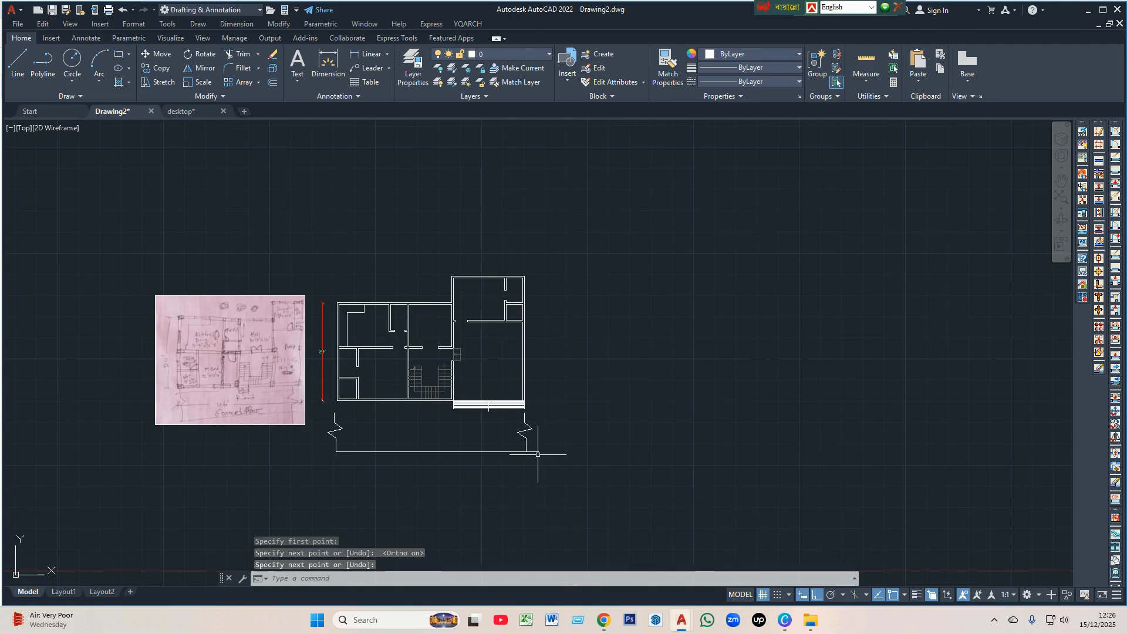
- Draw the road's upper edge as a horizontal line joining the top ends of the two break lines
scroll(455, 422, "up", 2)
key("Return")
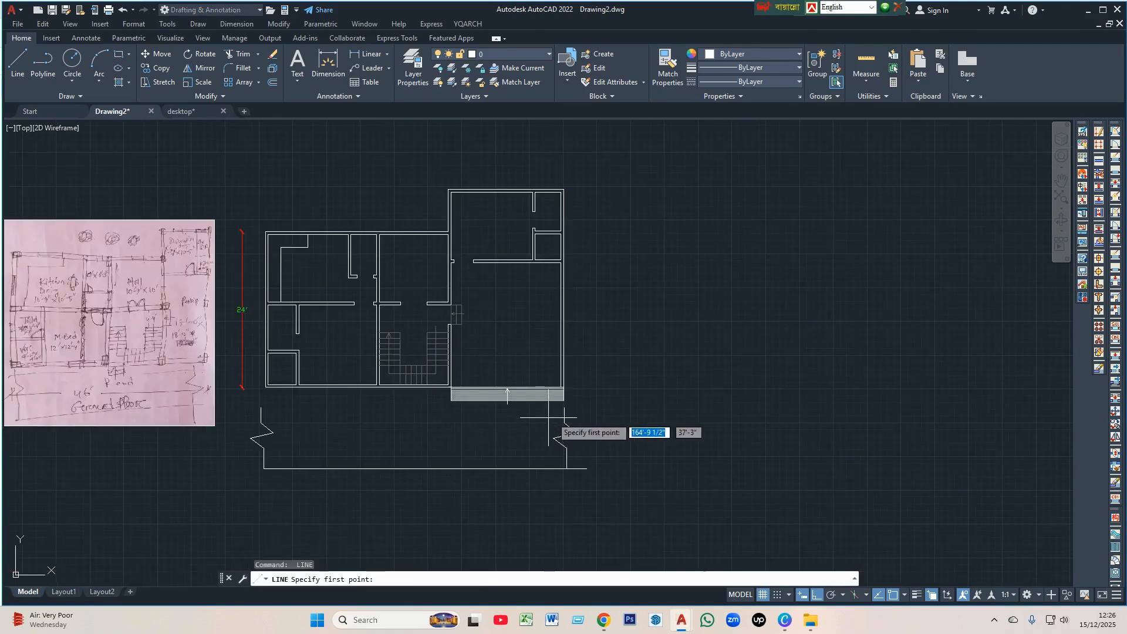
left_click(564, 407)
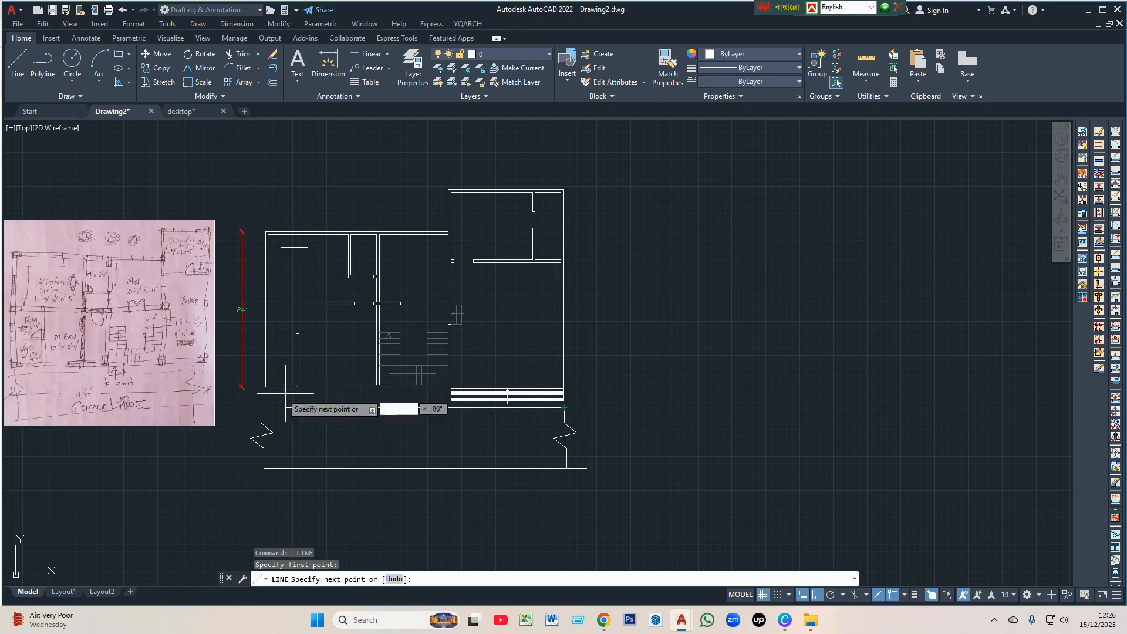
left_click(260, 407)
key("Return")
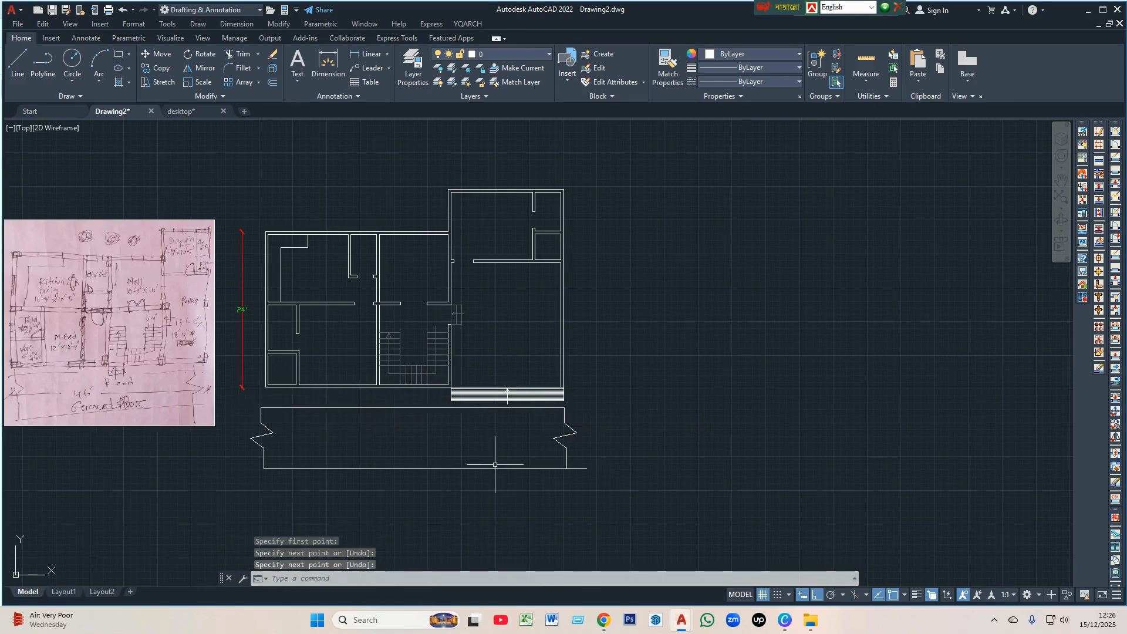
scroll(532, 468, "down", 2)
scroll(330, 437, "up", 2)
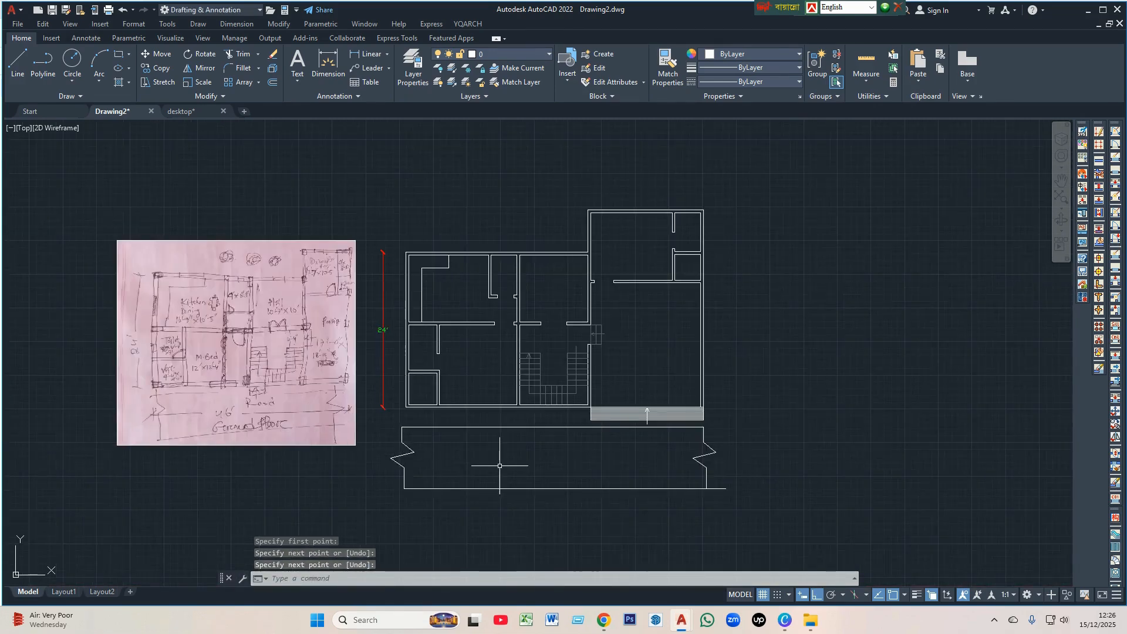
scroll(485, 465, "down", 2)
scroll(467, 385, "up", 2)
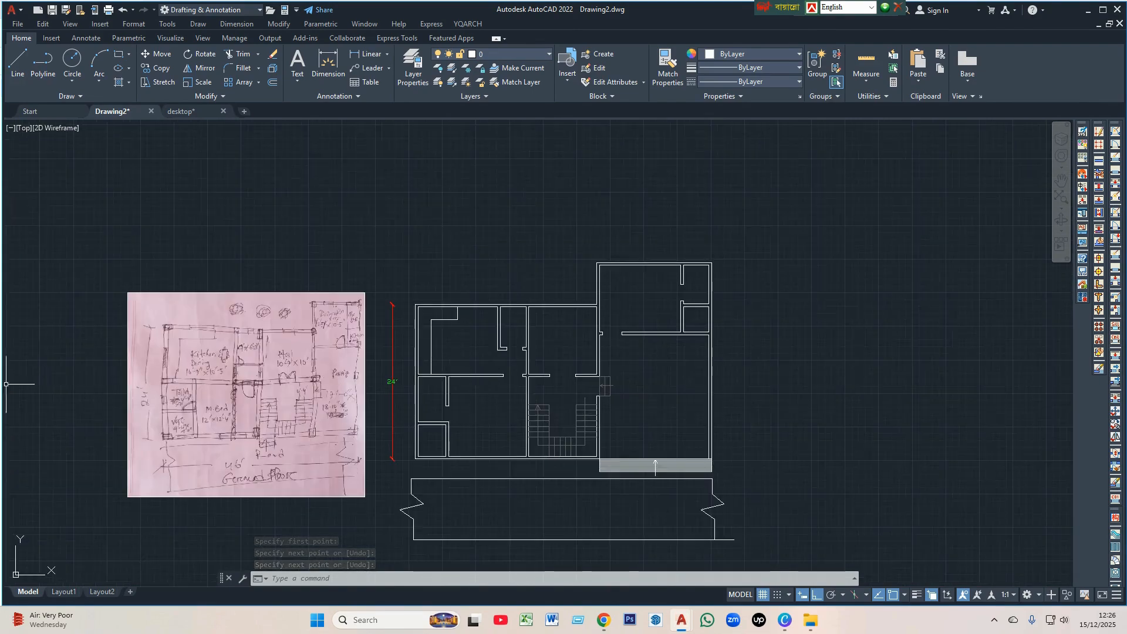
scroll(560, 330, "up", 2)
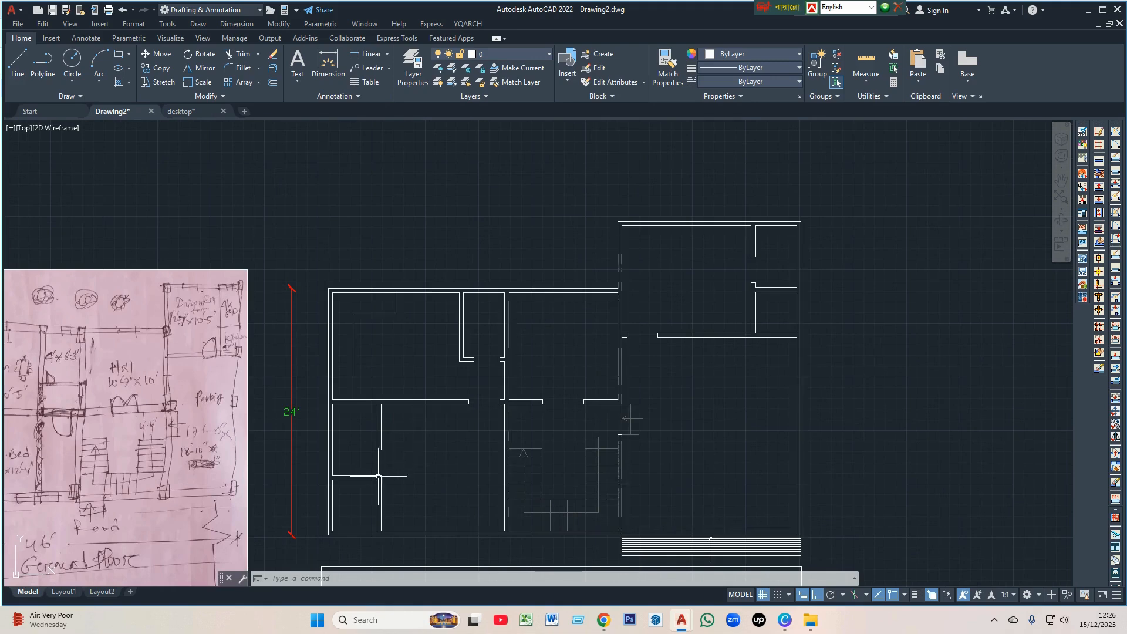
scroll(475, 473, "down", 2)
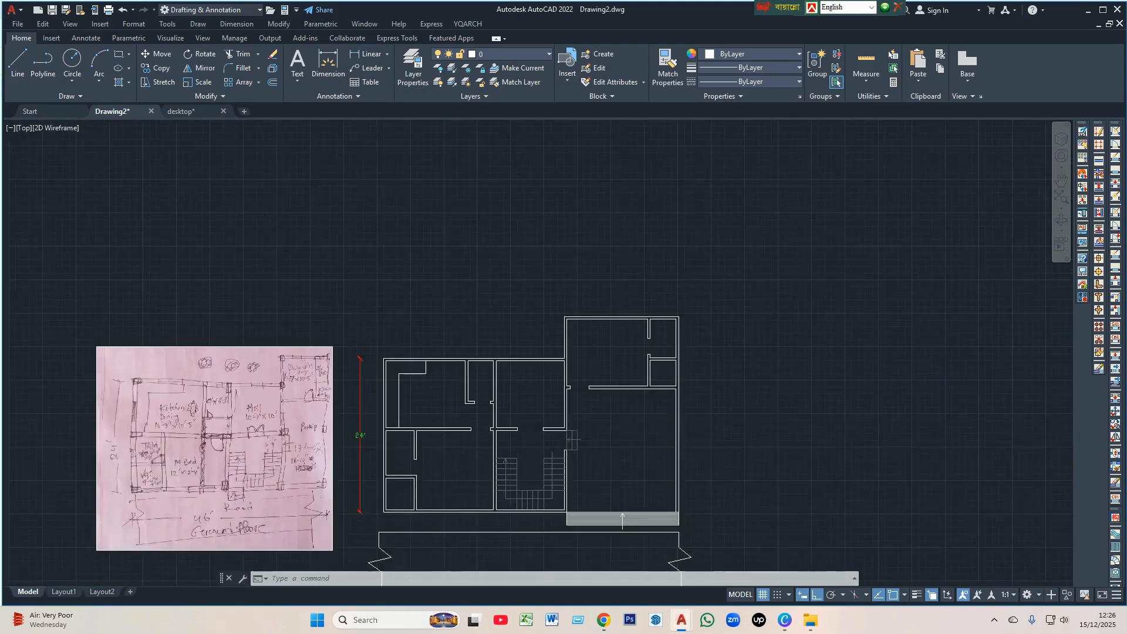
- Draw a short line across the thickness of the lower-left veranda's right wall, level with the inner face of its upper wall
scroll(405, 482, "up", 4)
type("l")
key("Return")
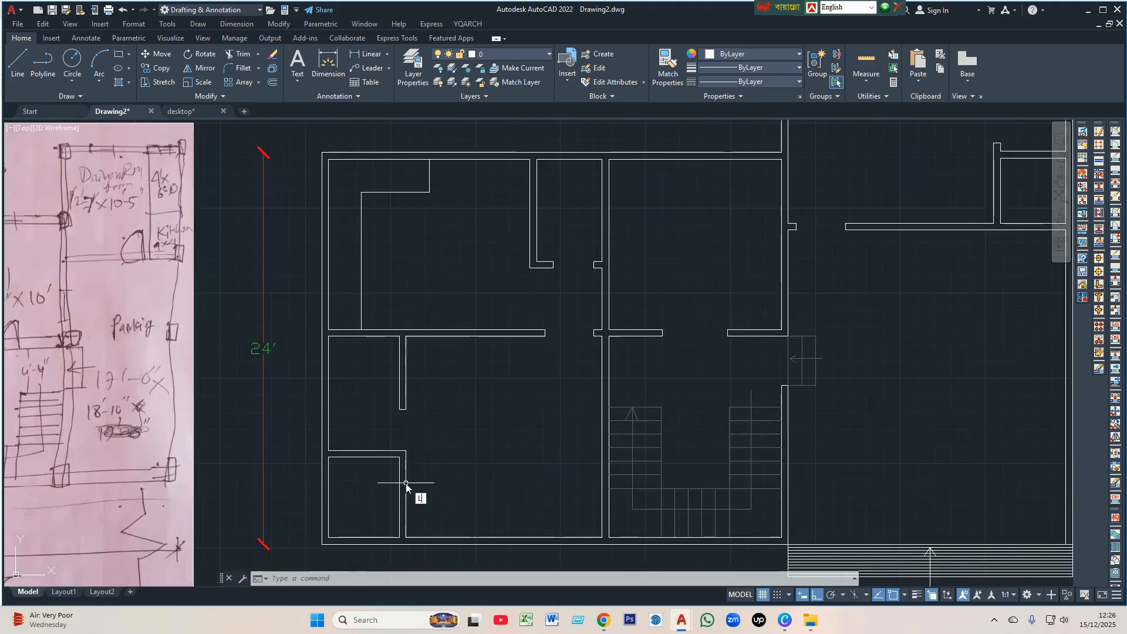
scroll(402, 475, "up", 4)
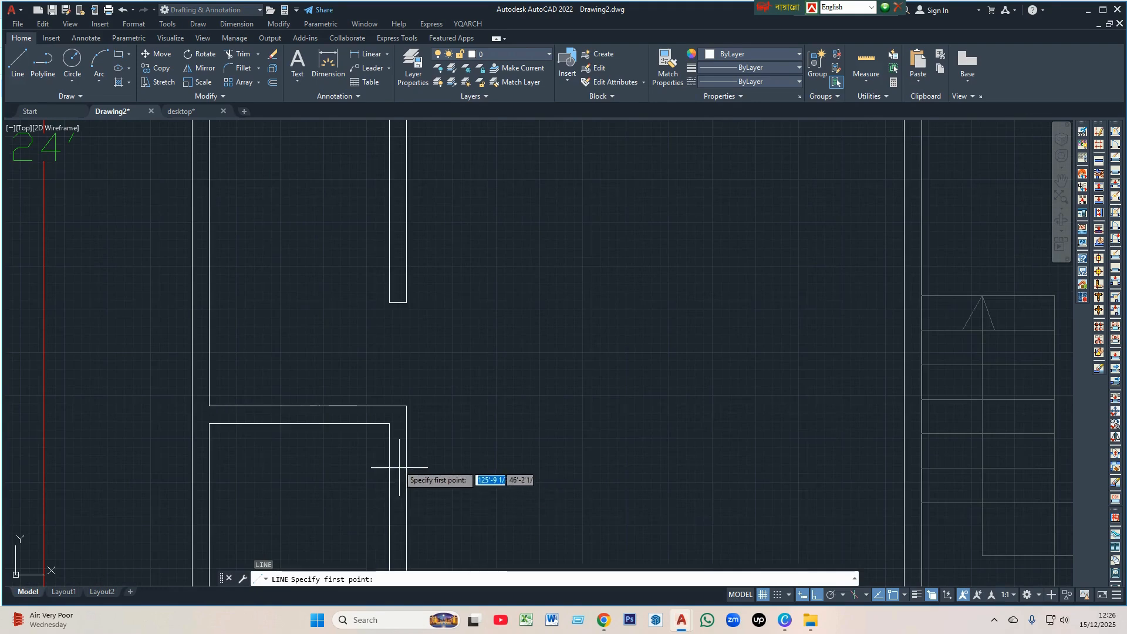
left_click(405, 423)
key("Return")
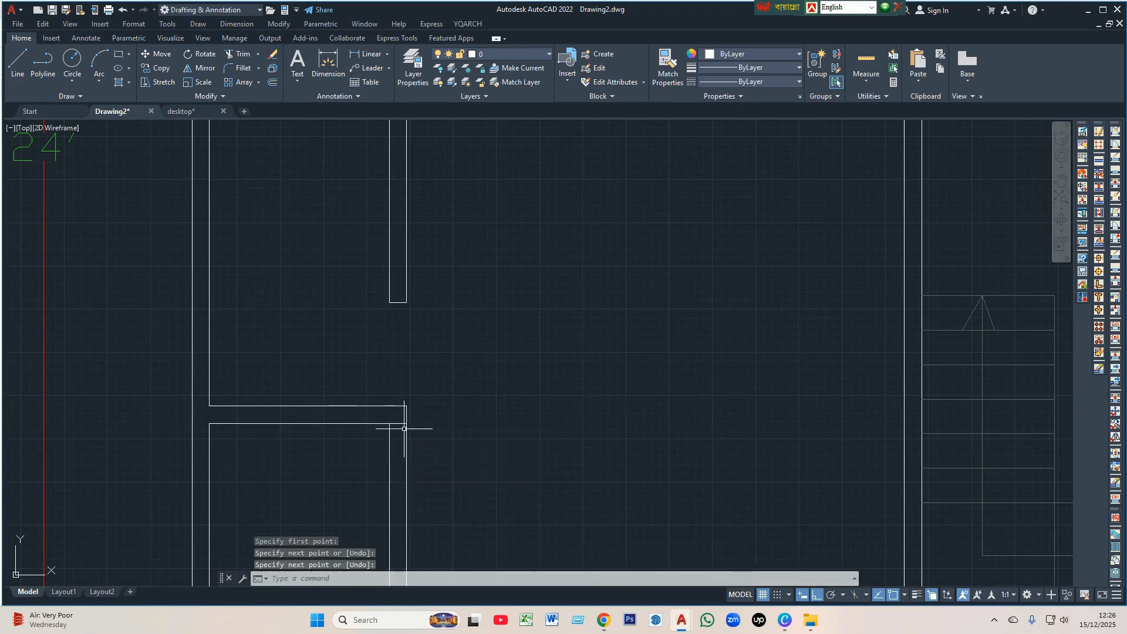
- Move the short line 6" straight down the veranda's right wall to form the opening's upper jamb
type("m")
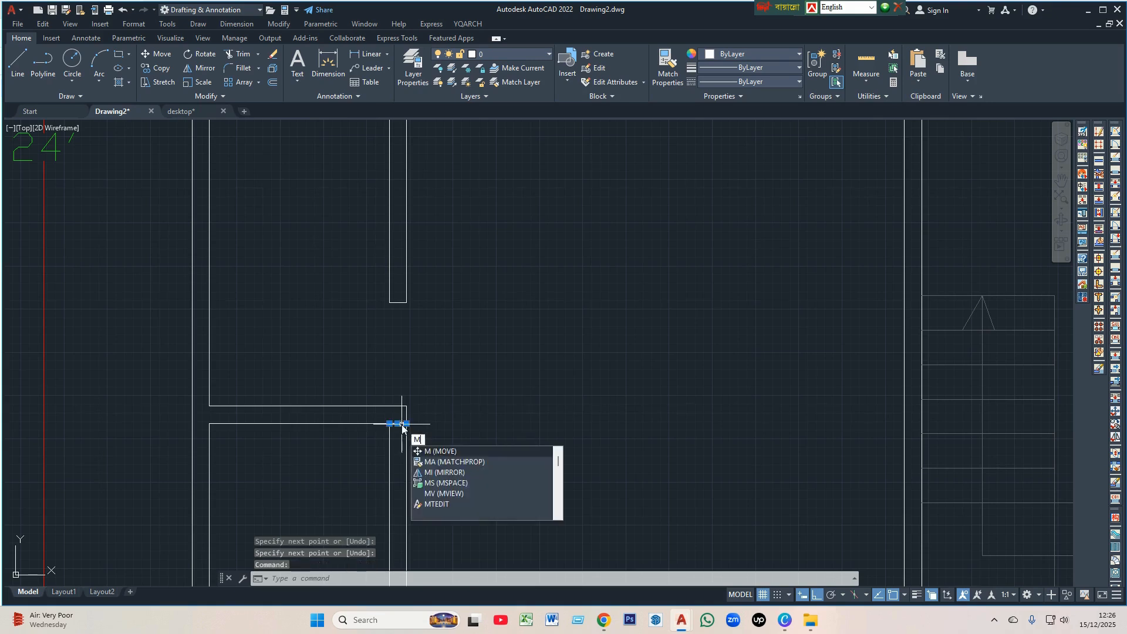
key("Return")
left_click(406, 423)
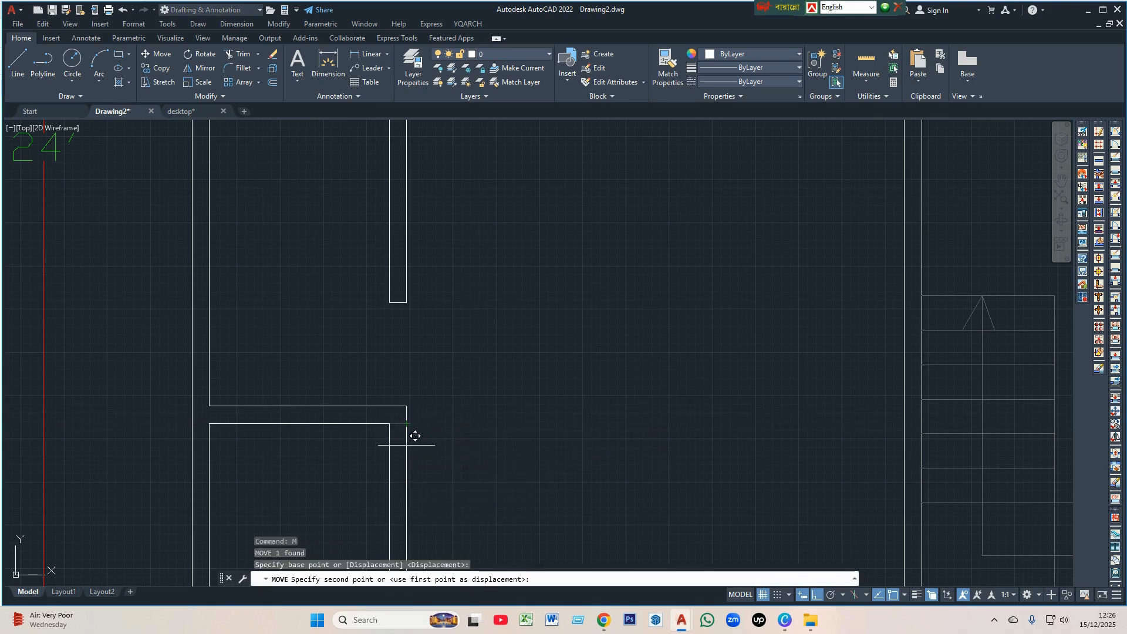
key("Return")
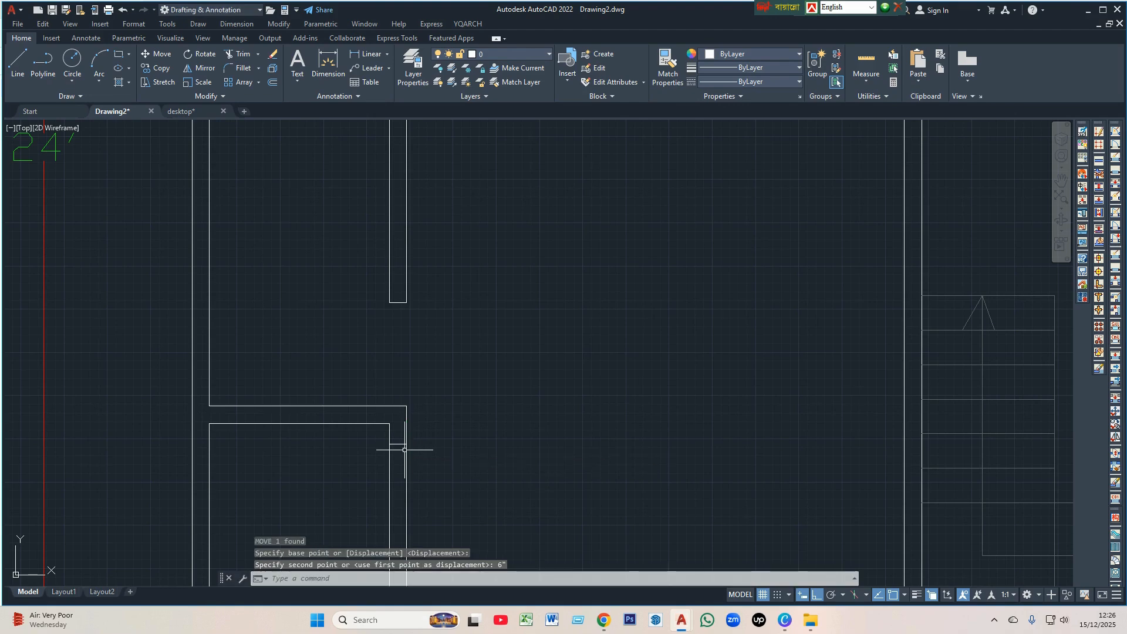
- Copy the veranda opening's upper jamb line 3' straight down to form the lower jamb
scroll(417, 451, "up", 4)
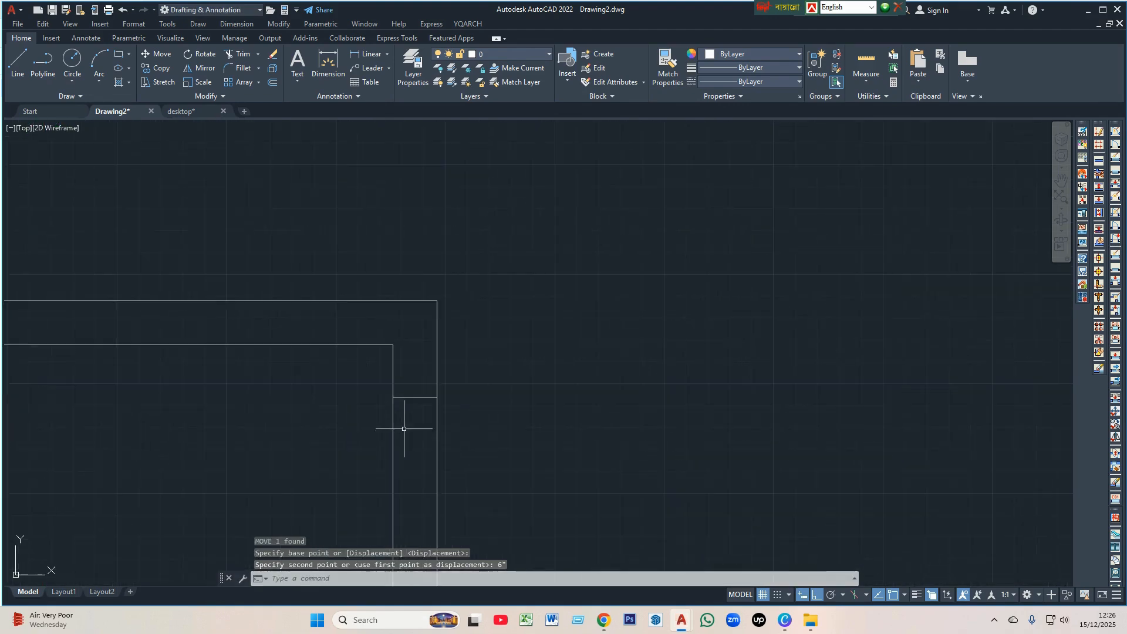
left_click(415, 397)
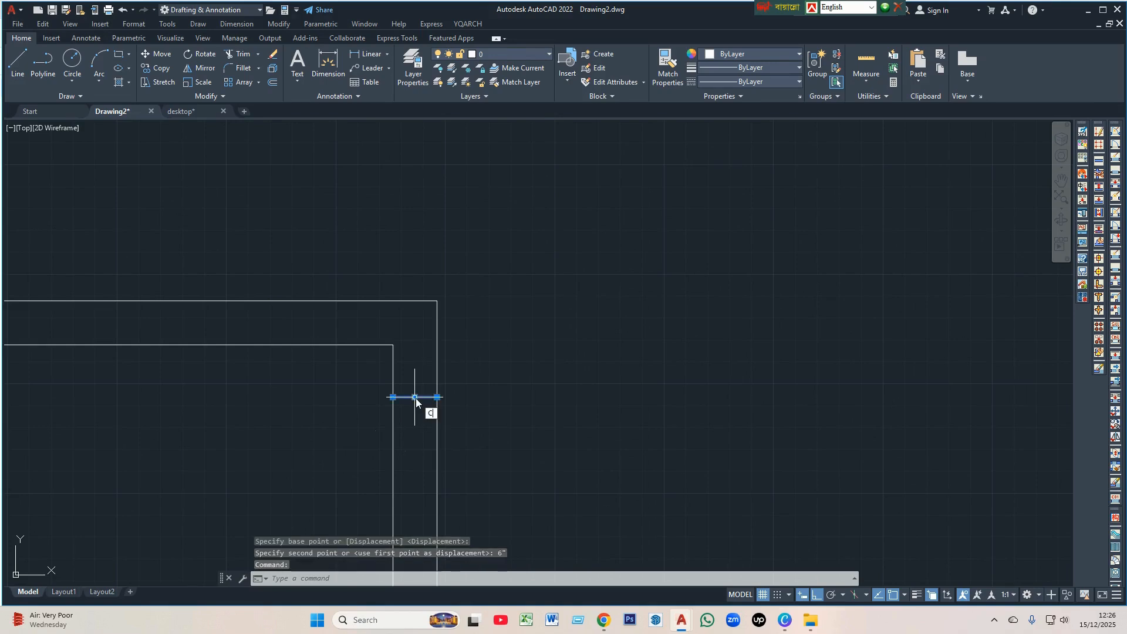
type("o")
key("Return")
left_click(415, 397)
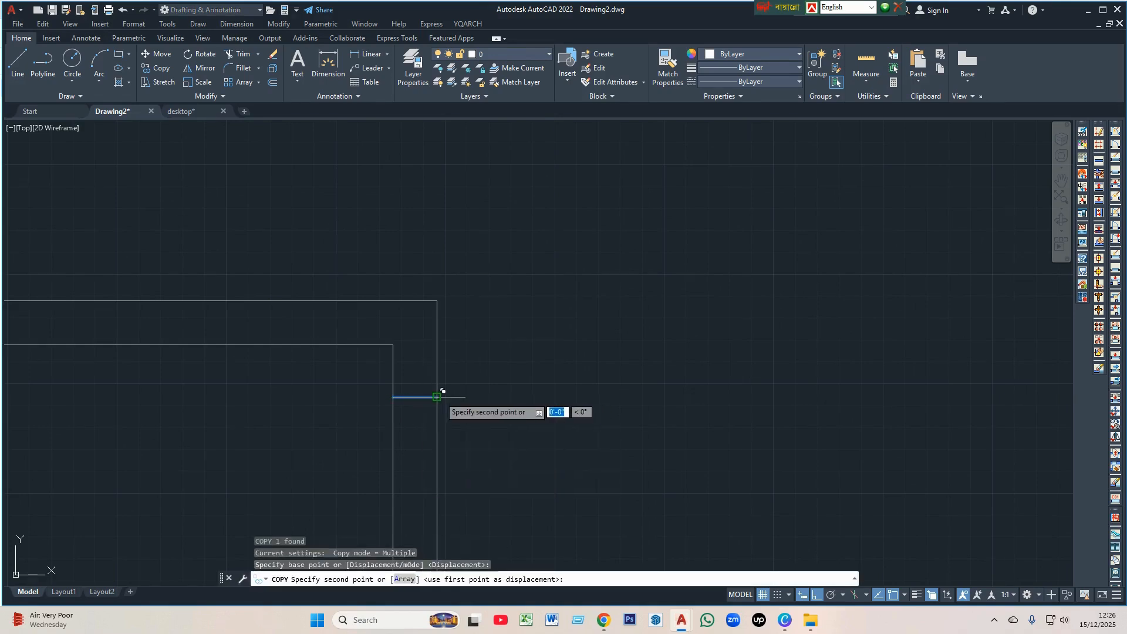
scroll(442, 393, "down", 4)
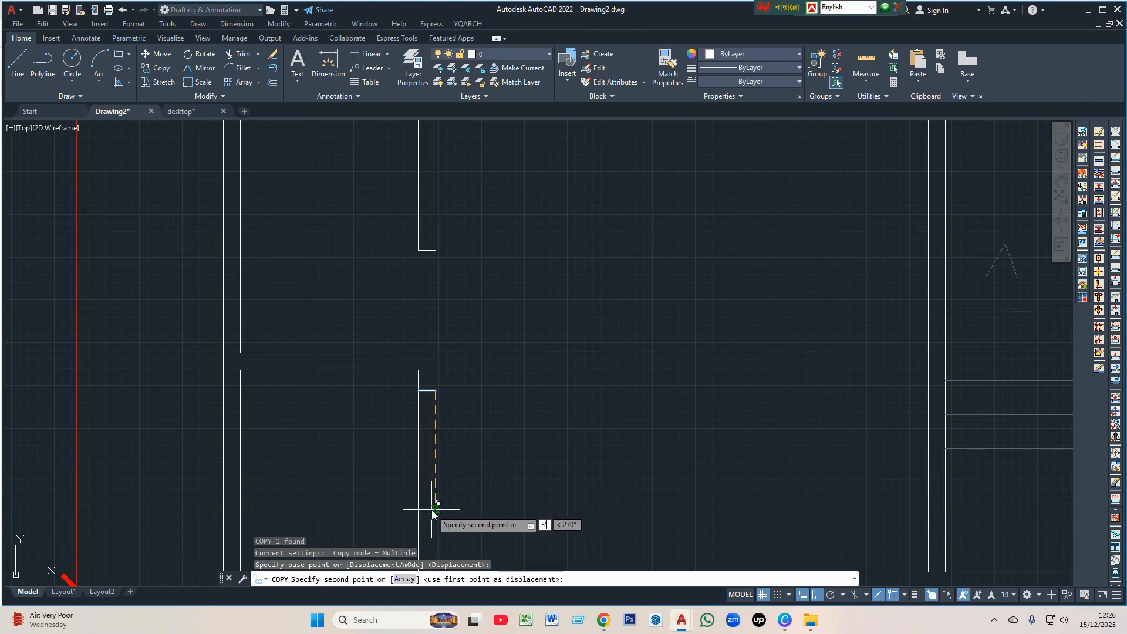
key("Return")
scroll(492, 433, "down", 4)
key("Return")
- Trim both wall lines between the two jamb lines to open up the veranda's right wall
scroll(487, 449, "up", 2)
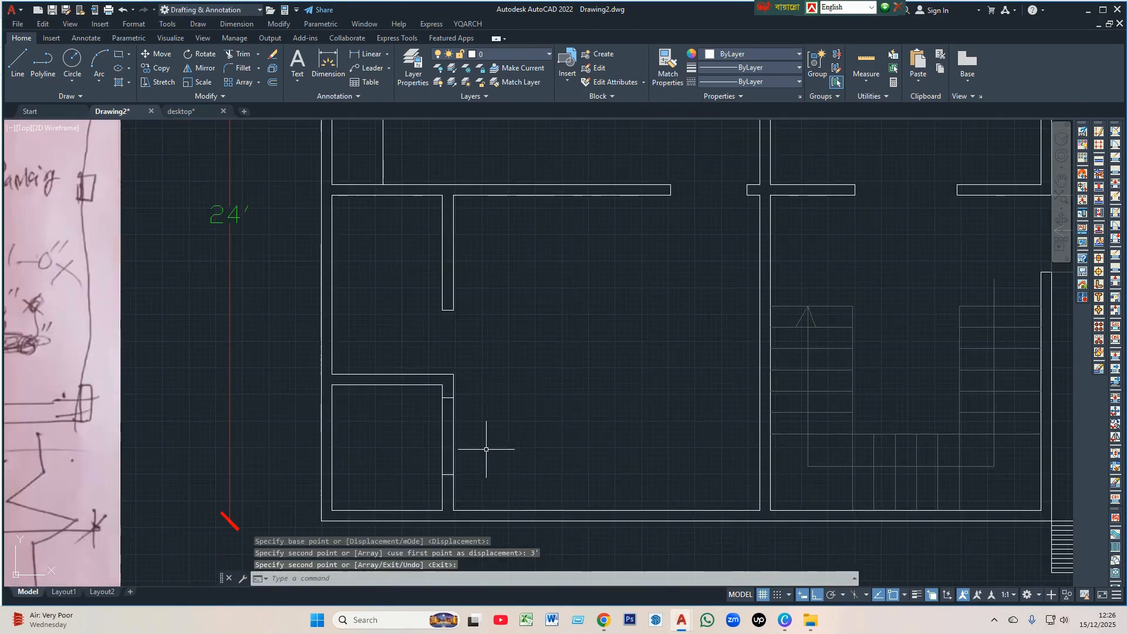
type("TR")
key("Return")
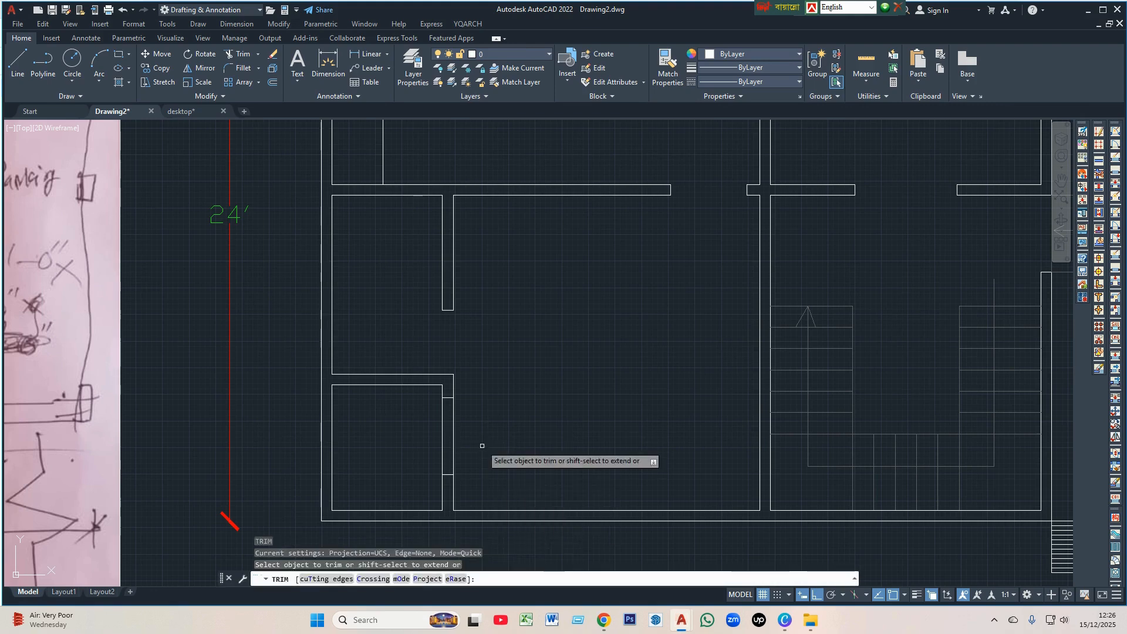
left_click_drag(486, 450, 426, 433)
key("Return")
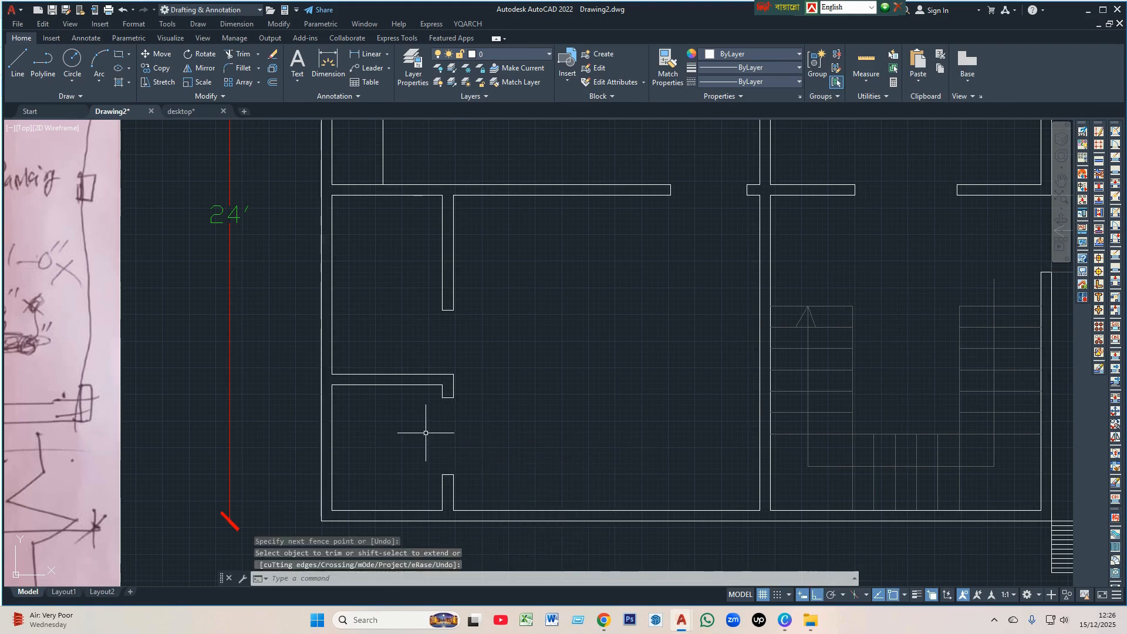
- Draw two crossing diagonal lines between opposite jamb corners of the veranda opening
type("L")
key("Return")
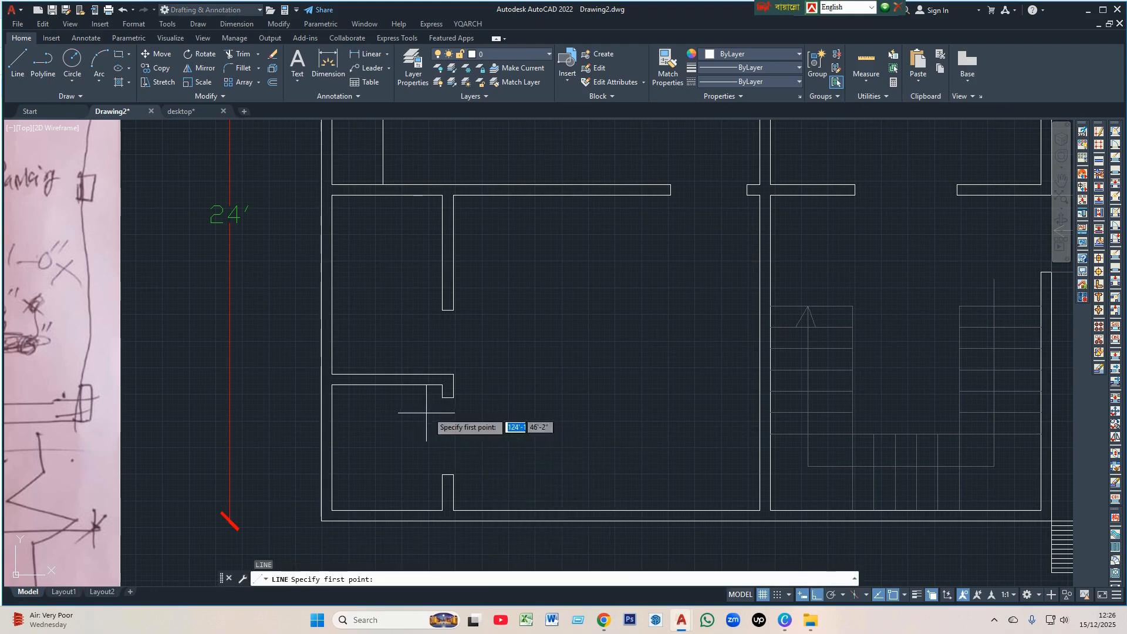
left_click(453, 397)
left_click(442, 474)
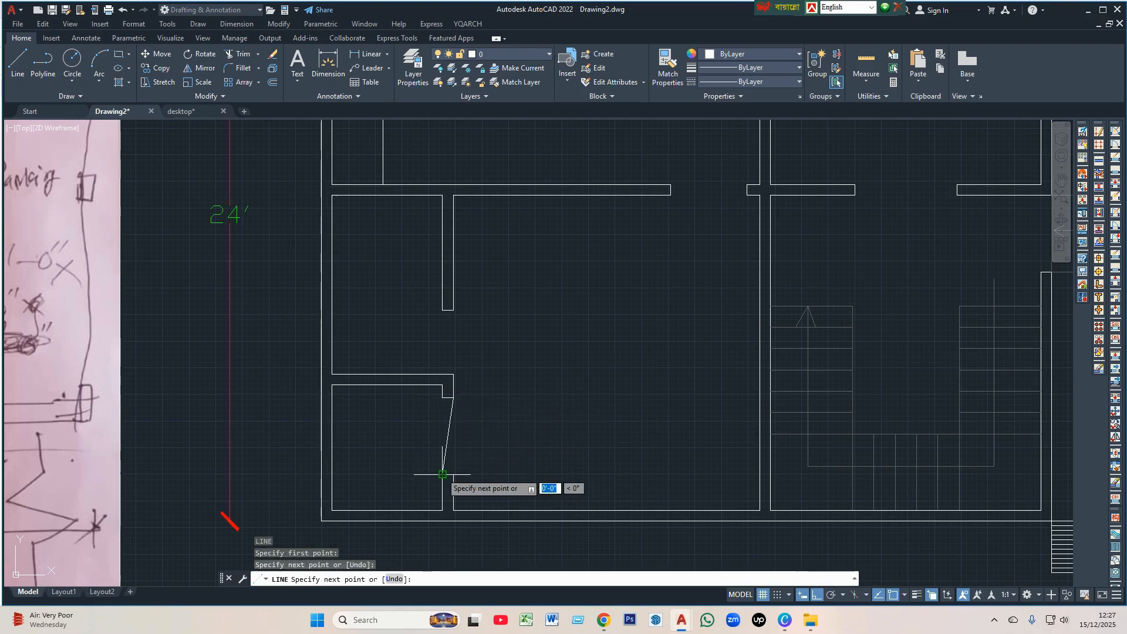
key("Return")
key("Return")
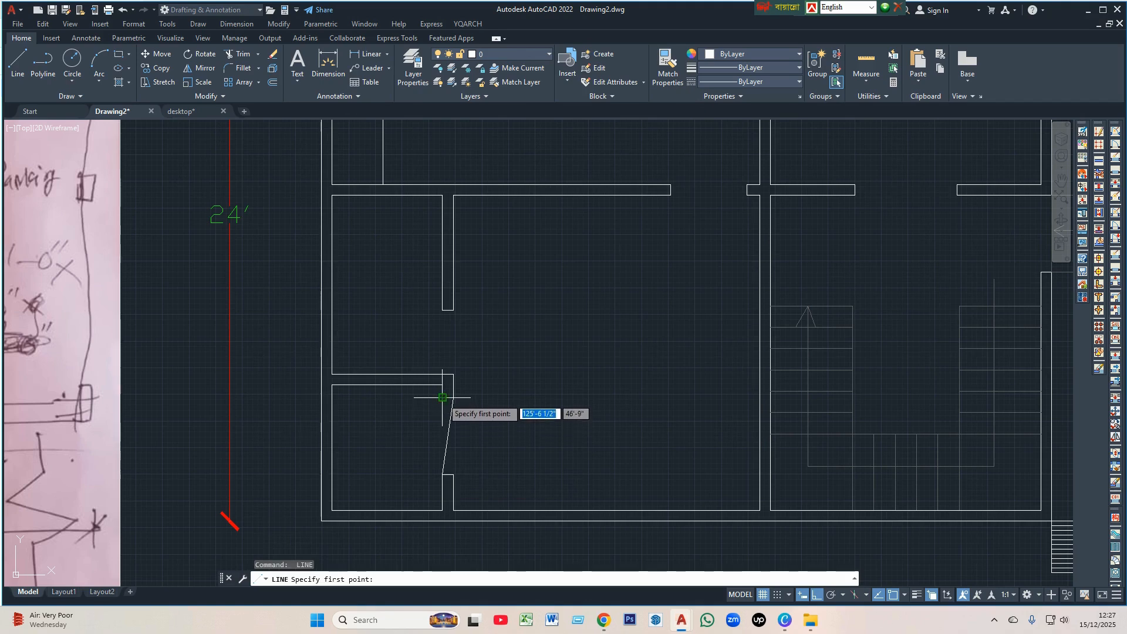
left_click(442, 397)
left_click(453, 474)
key("Return")
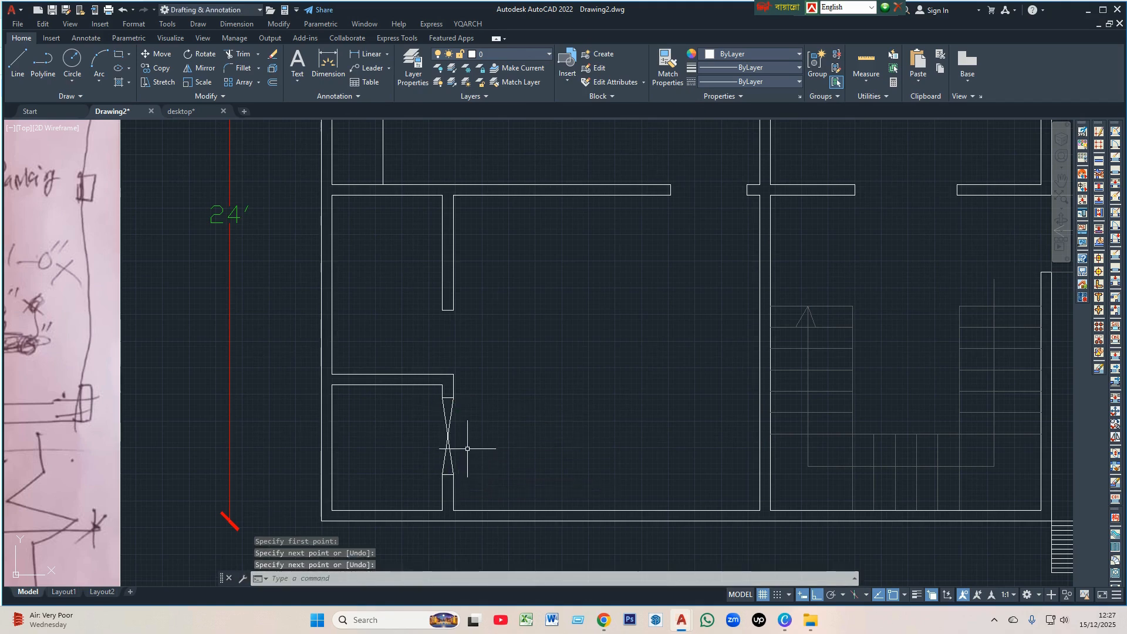
- Assign the two crossing diagonals in the veranda opening to the DOTTED layer
left_click(461, 445)
left_click(436, 430)
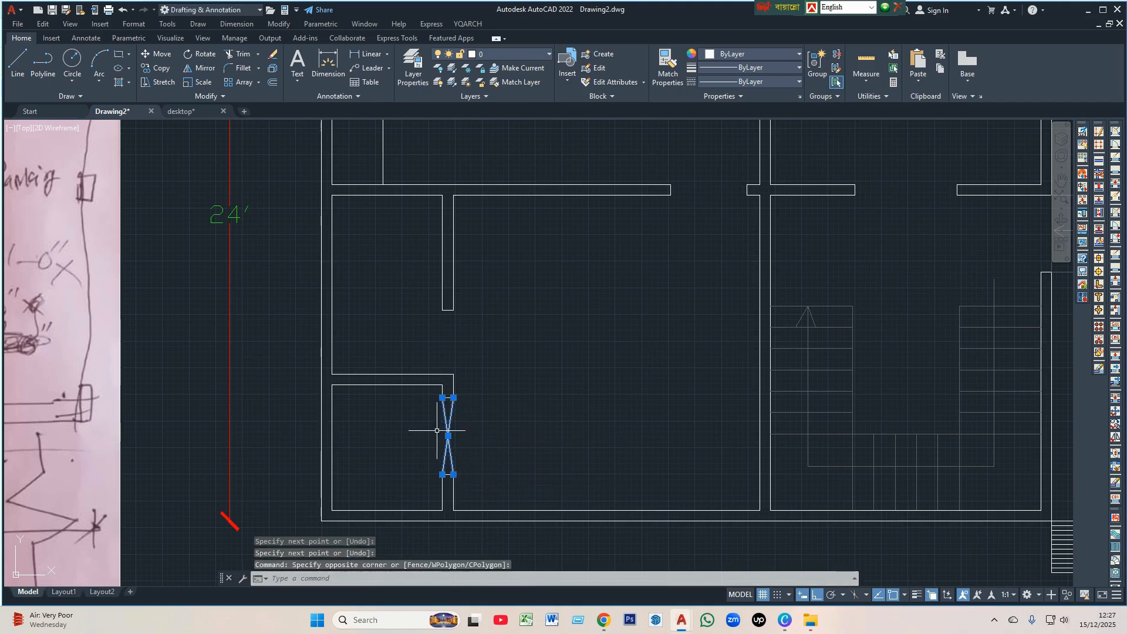
left_click(548, 54)
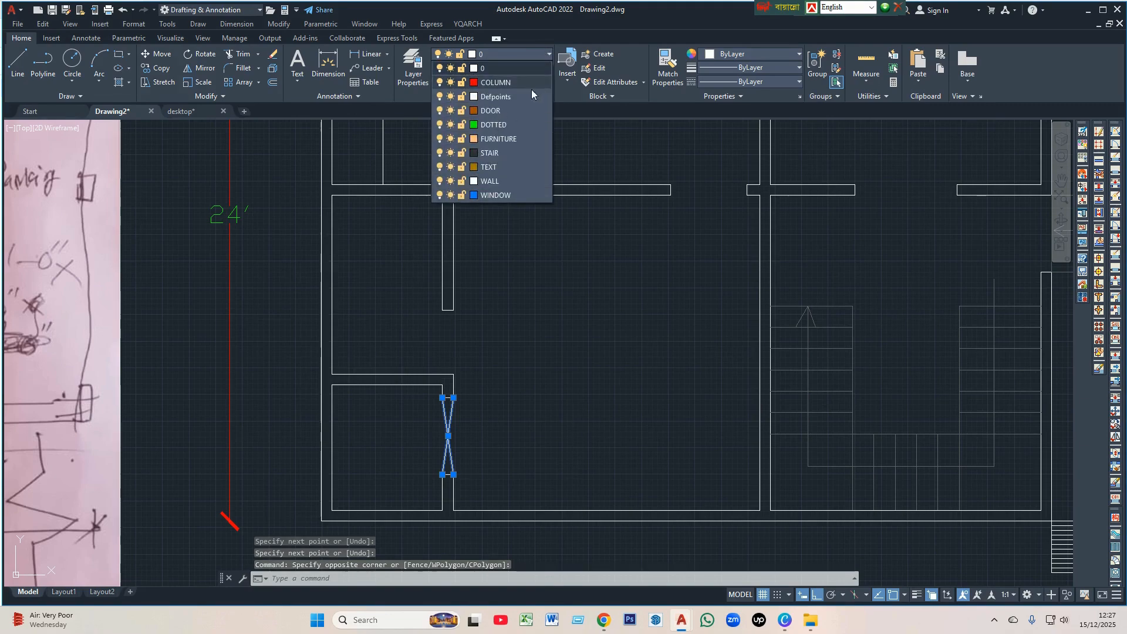
left_click(513, 124)
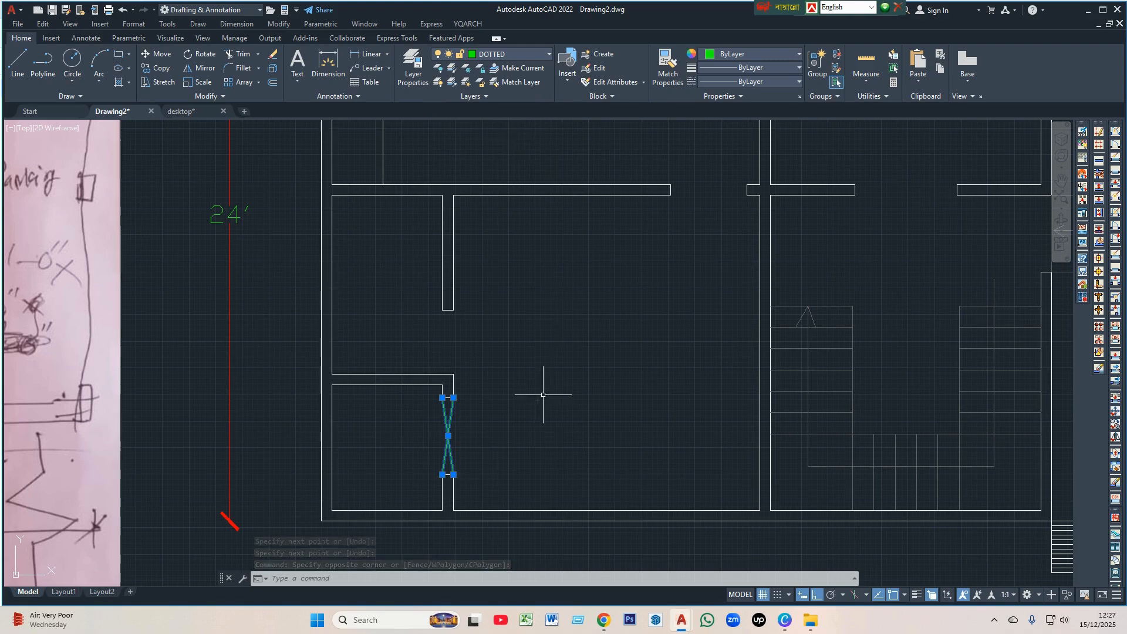
- Change the linetype of the two crossing diagonals in the veranda opening to HIDDEN
scroll(424, 455, "up", 5)
key("space")
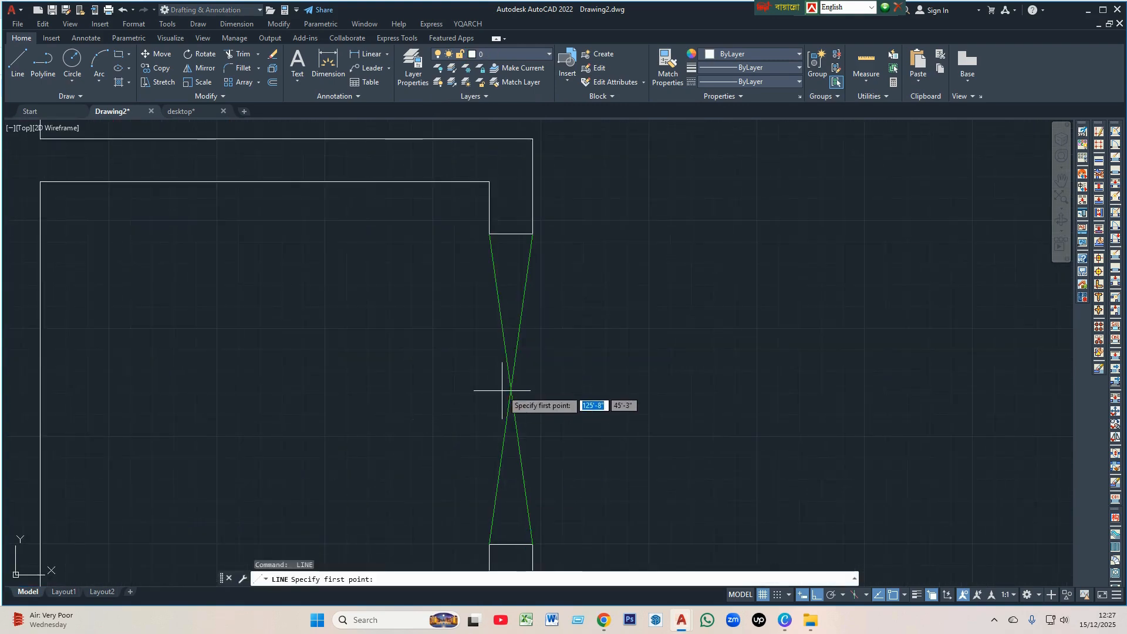
key("Escape")
scroll(579, 390, "down", 2)
key("Escape")
left_click(616, 379)
left_click(514, 370)
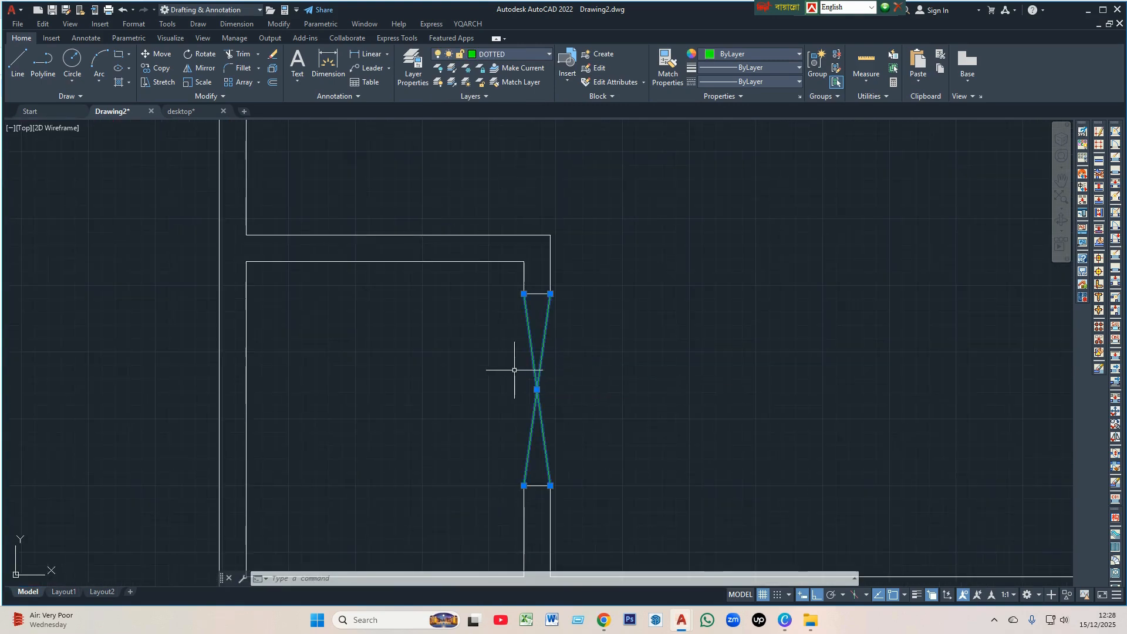
left_click(797, 82)
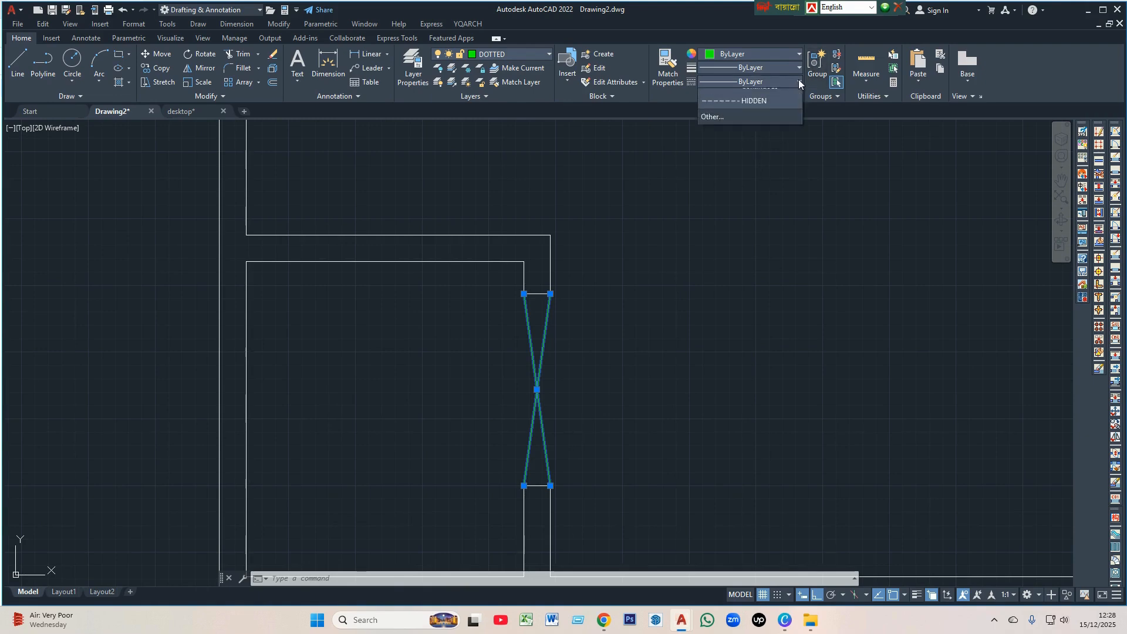
left_click(752, 140)
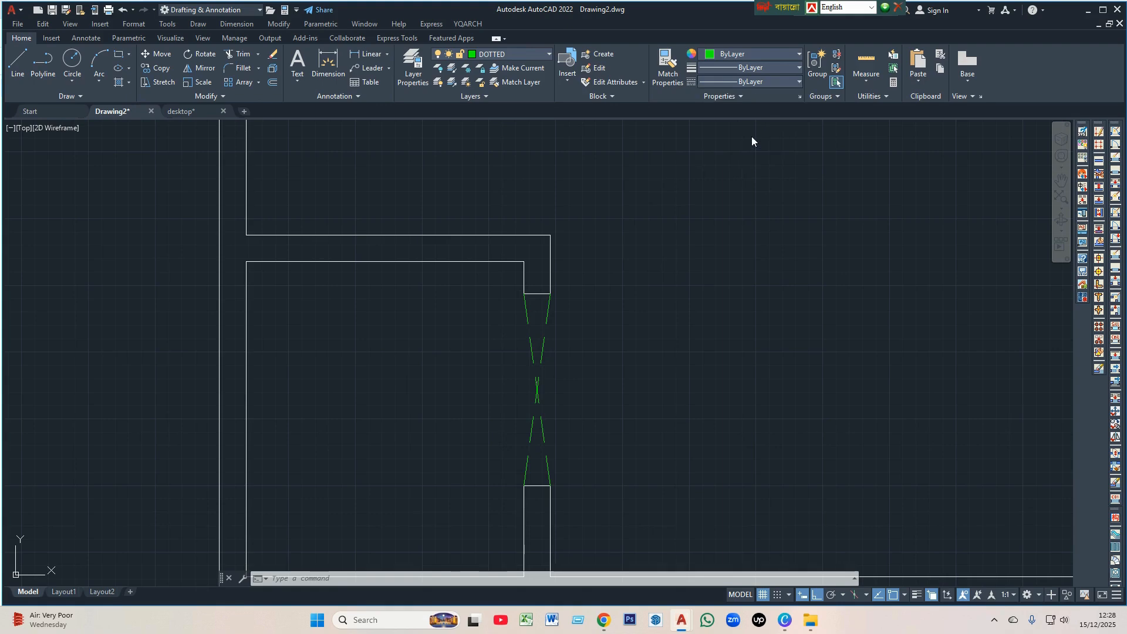
key("Escape")
- Compare the drafted plan with the hand sketch, checking the room layout and the written room sizes
scroll(608, 254, "down", 4)
scroll(477, 308, "down", 4)
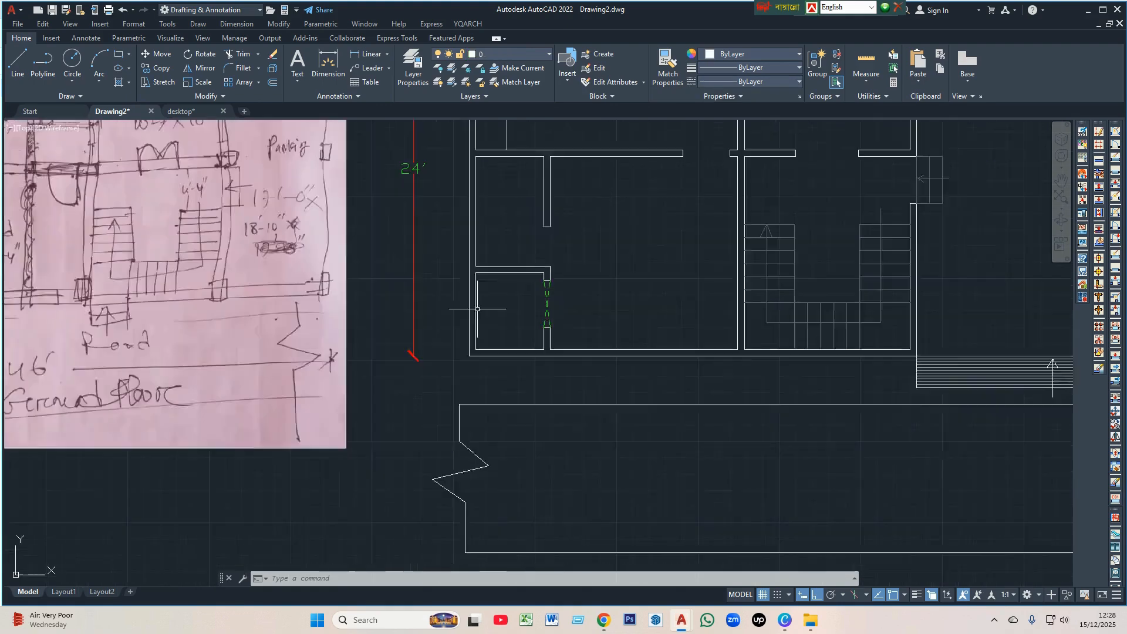
scroll(558, 353, "up", 2)
scroll(438, 371, "down", 2)
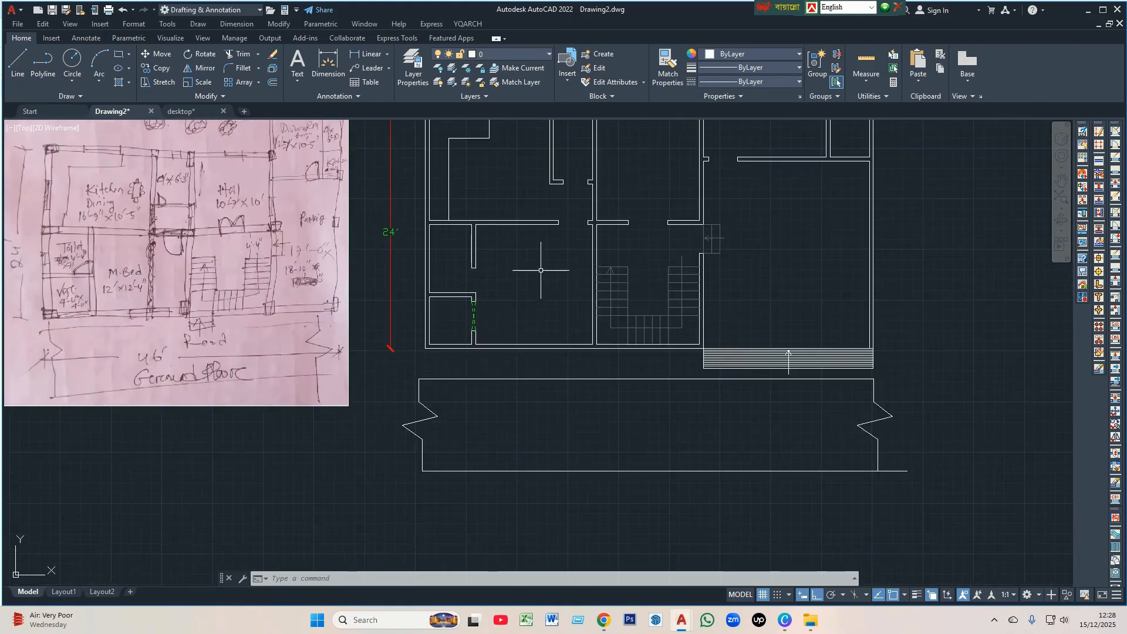
scroll(540, 267, "up", 2)
scroll(519, 378, "down", 4)
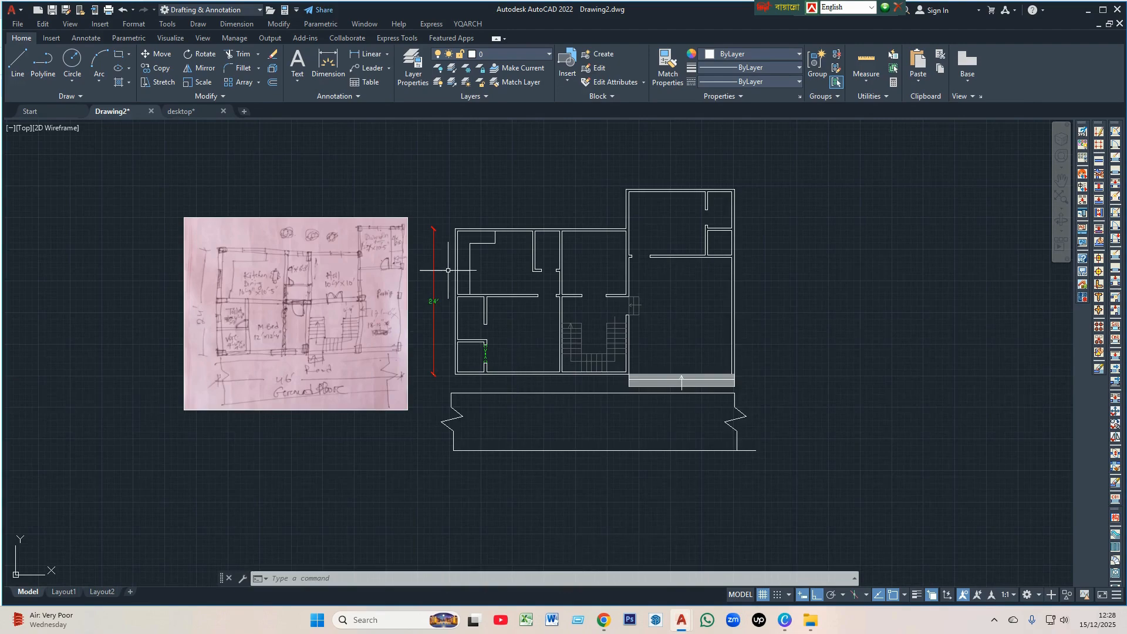
scroll(448, 270, "up", 2)
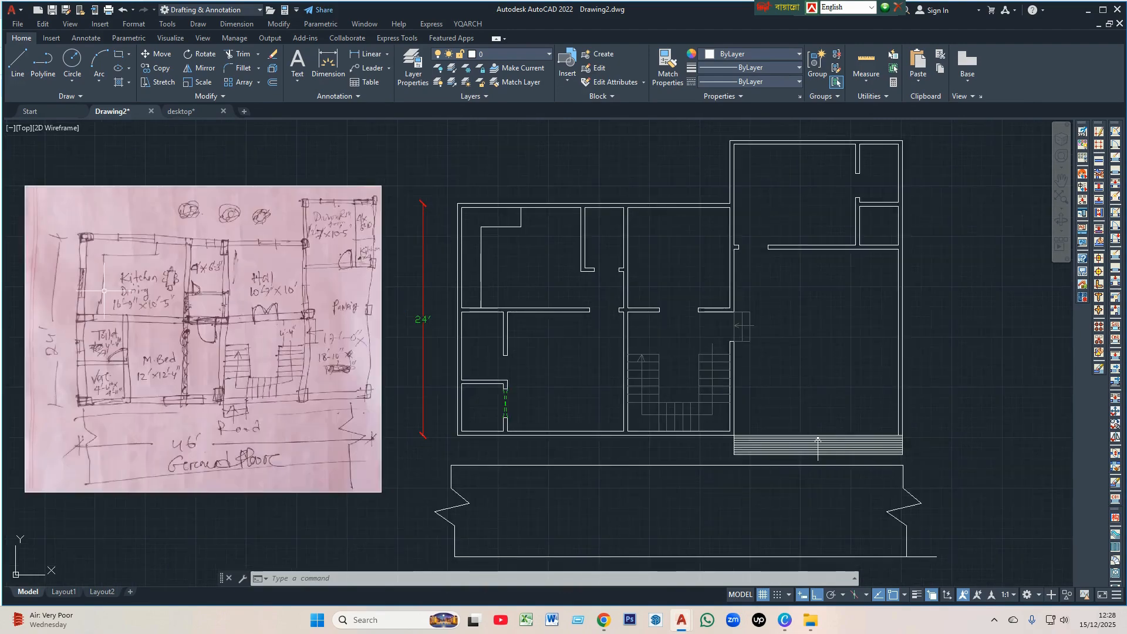
scroll(104, 290, "up", 2)
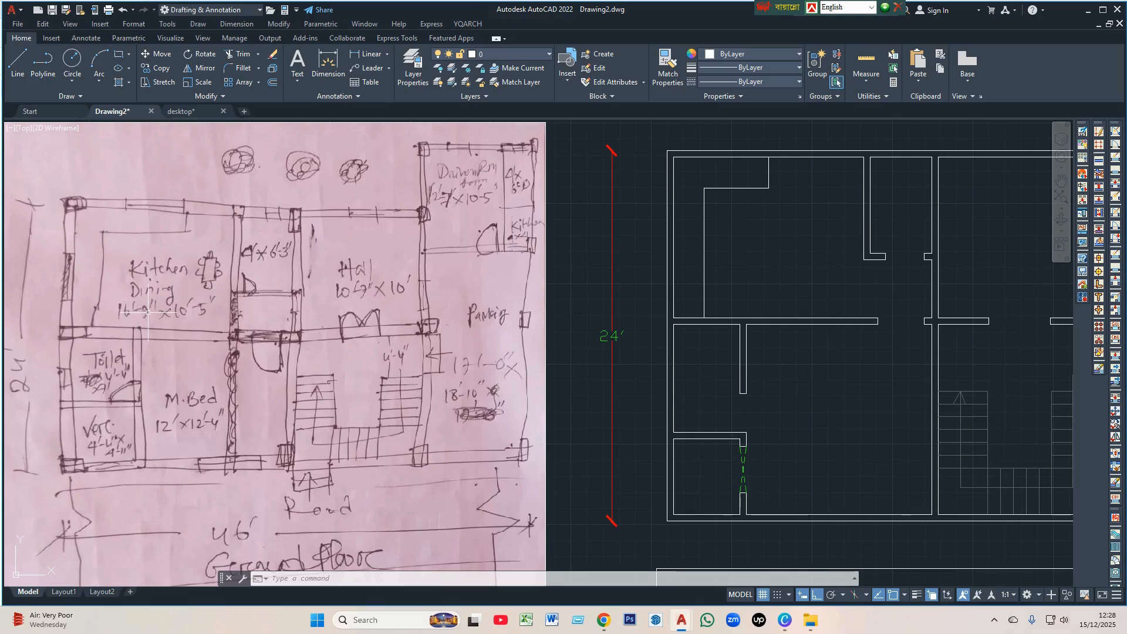
- Add a horizontal linear dimension across the toilet's inner width, between the outer wall and the partition
type("DI")
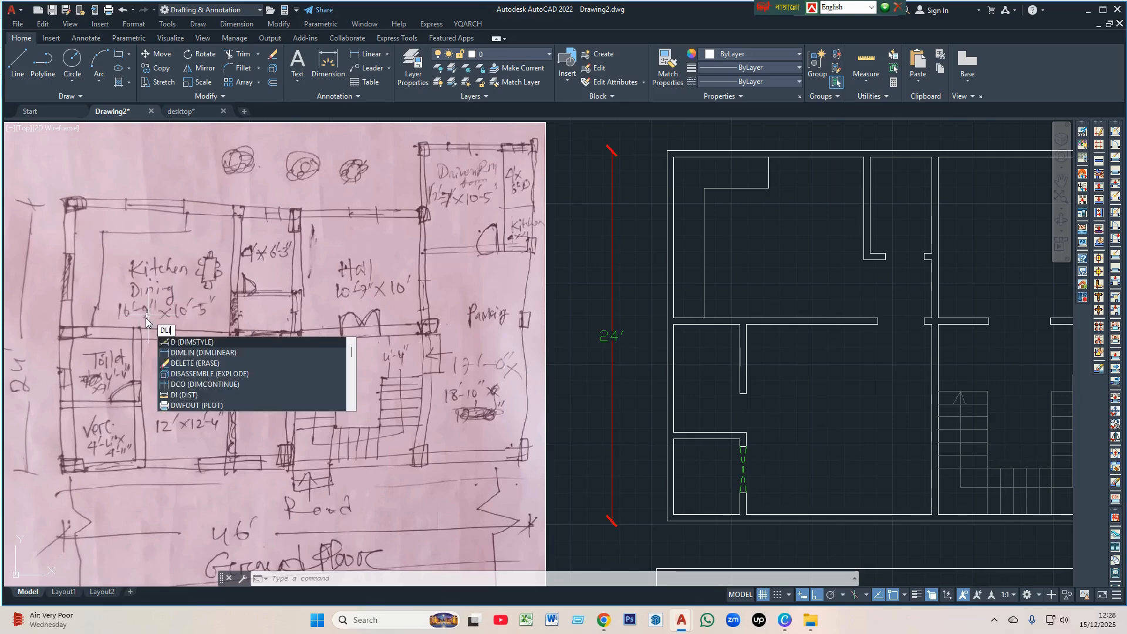
key("Return")
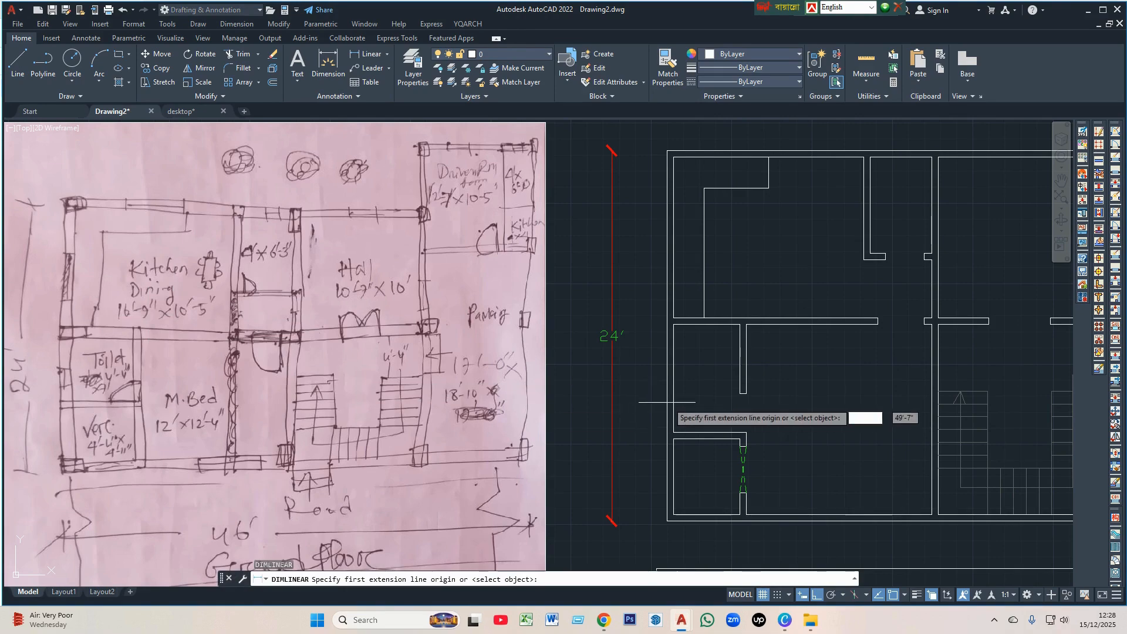
scroll(669, 390, "up", 2)
left_click(673, 364)
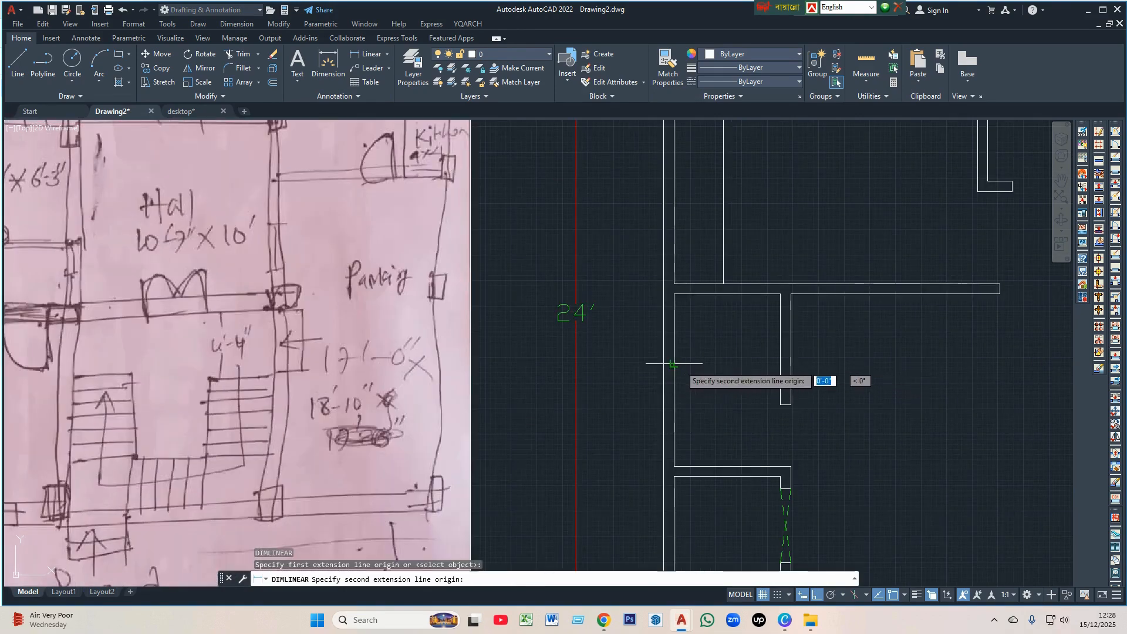
left_click(780, 363)
left_click(779, 363)
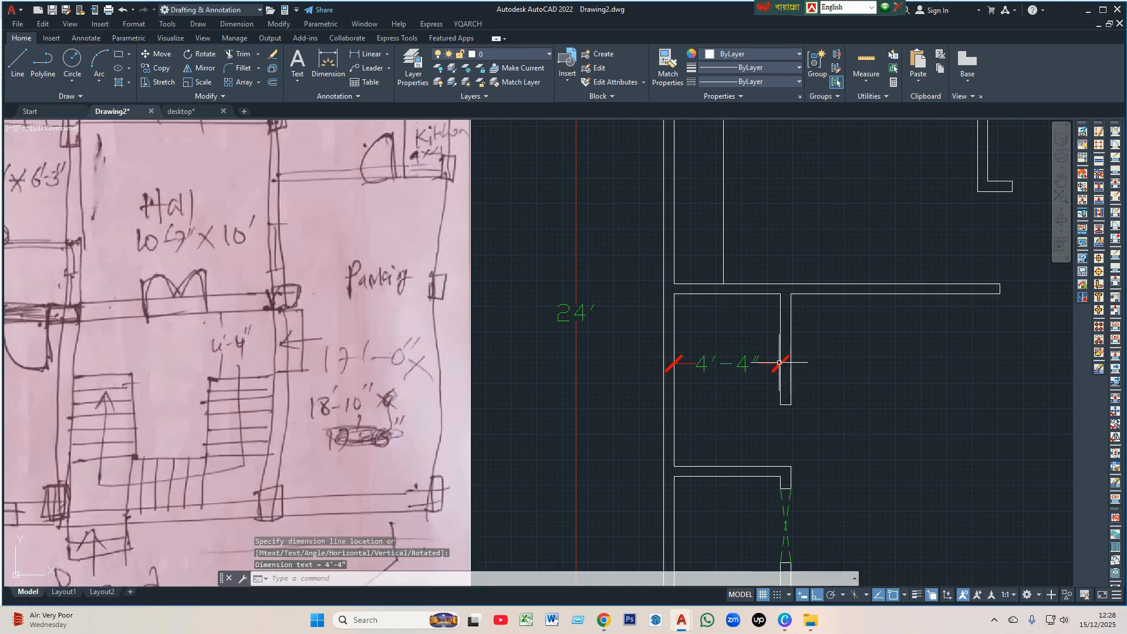
- Add a vertical linear dimension down the toilet's inner length, between its upper wall and the veranda partition
key("Return")
key("Return")
key("Return")
key("Return")
type("D")
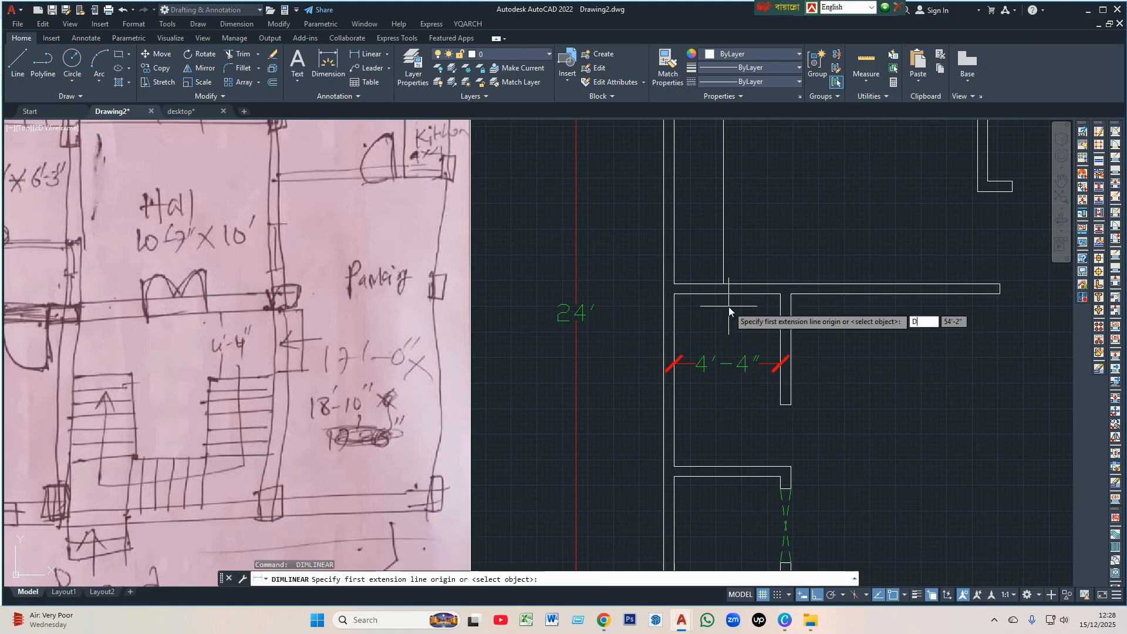
type("LI")
key("Return")
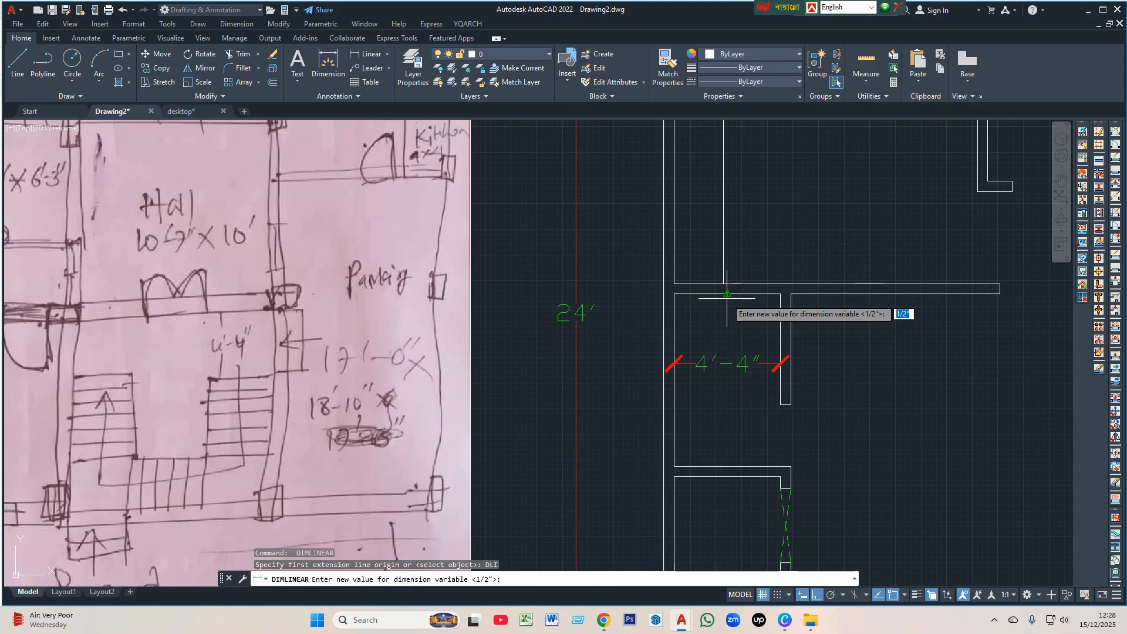
left_click(728, 294)
left_click(722, 453)
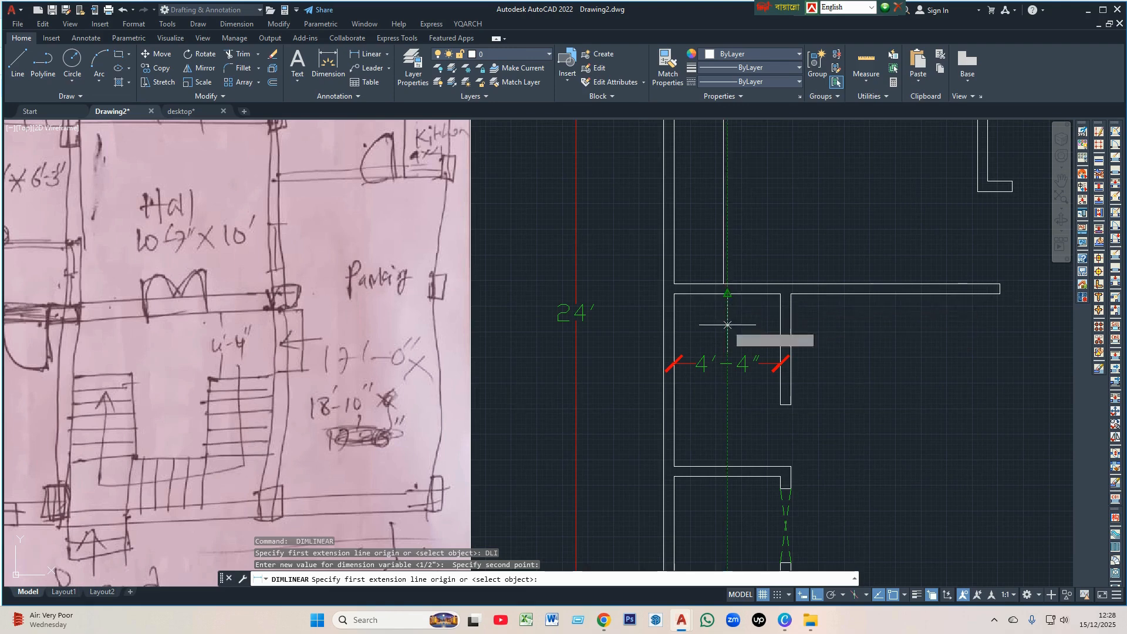
left_click(728, 295)
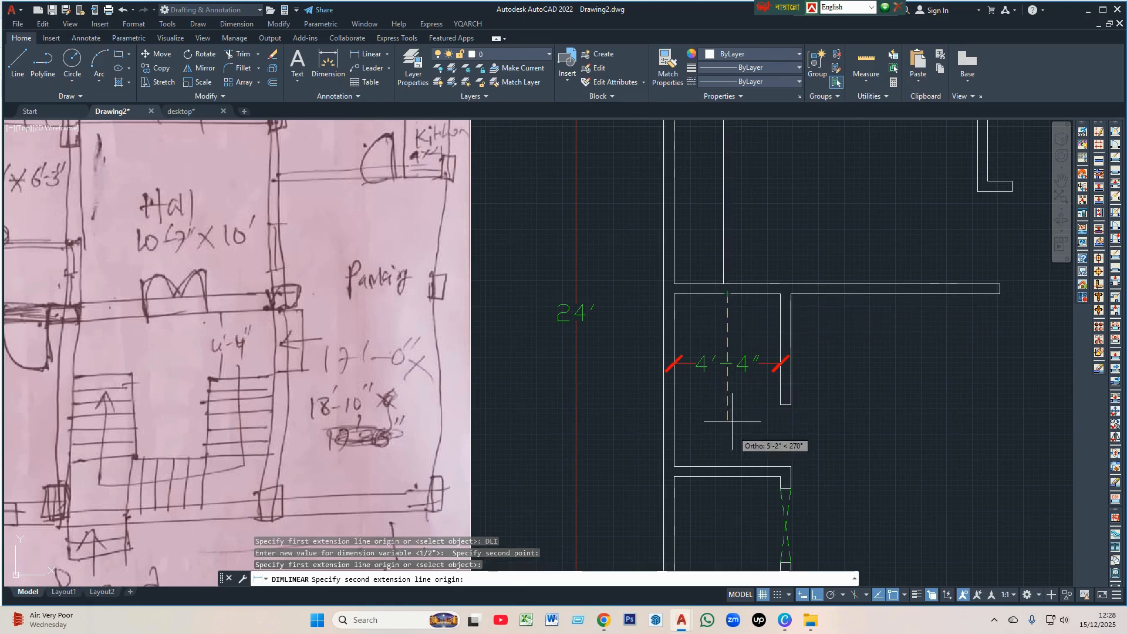
left_click(728, 466)
left_click(727, 437)
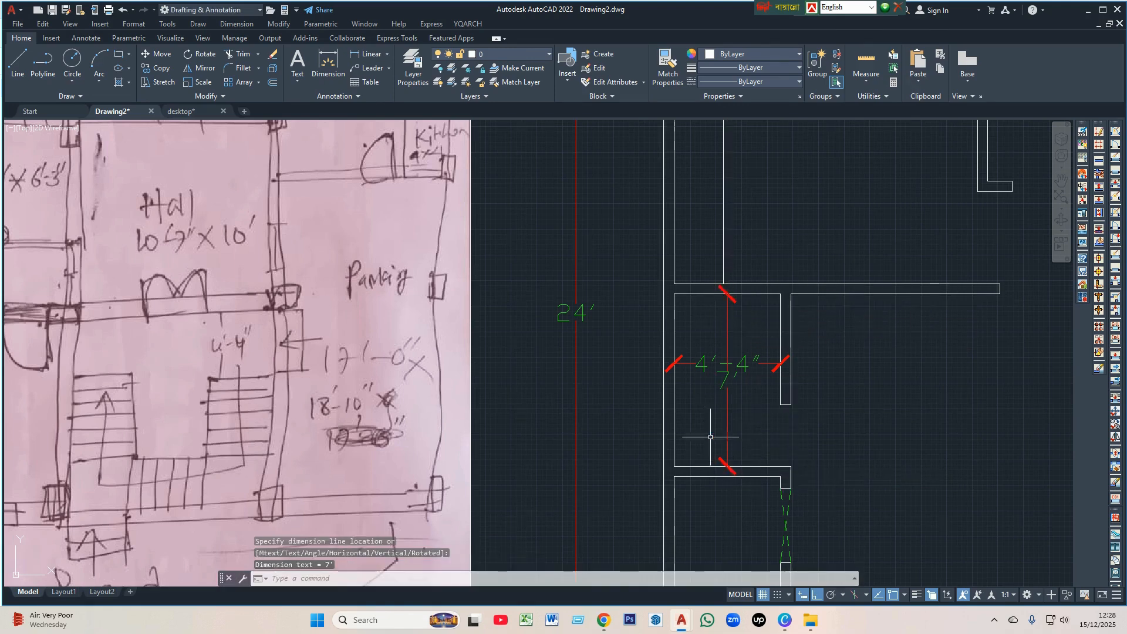
- Check the veranda's written size in the hand sketch against the drafted room
scroll(415, 320, "down", 4)
scroll(117, 384, "up", 2)
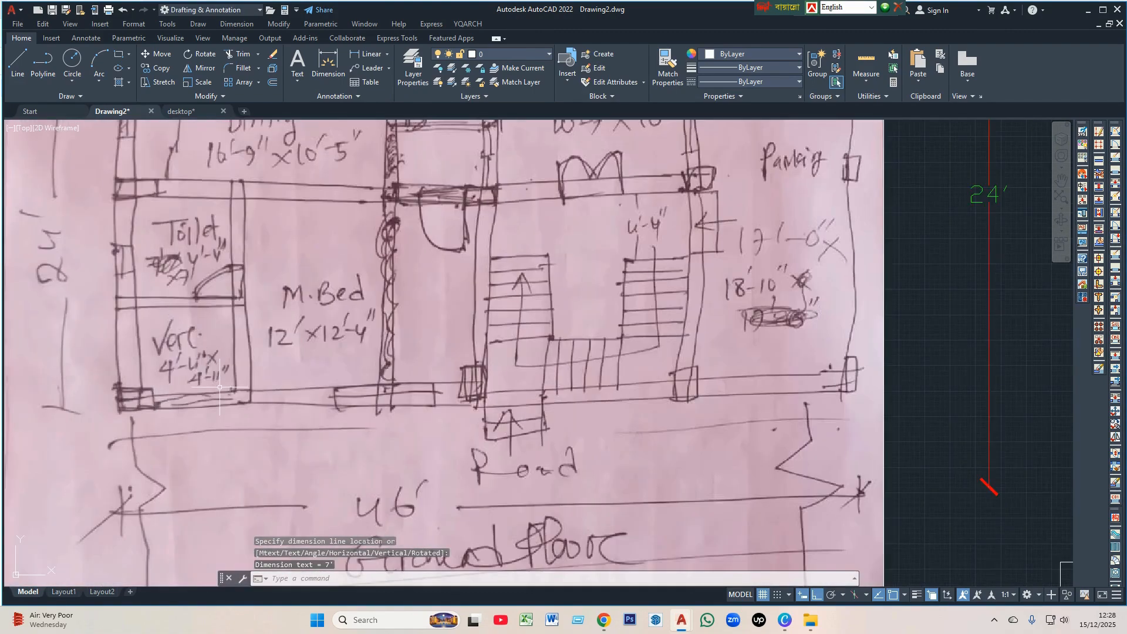
scroll(217, 375, "down", 2)
scroll(202, 361, "up", 2)
scroll(194, 355, "down", 2)
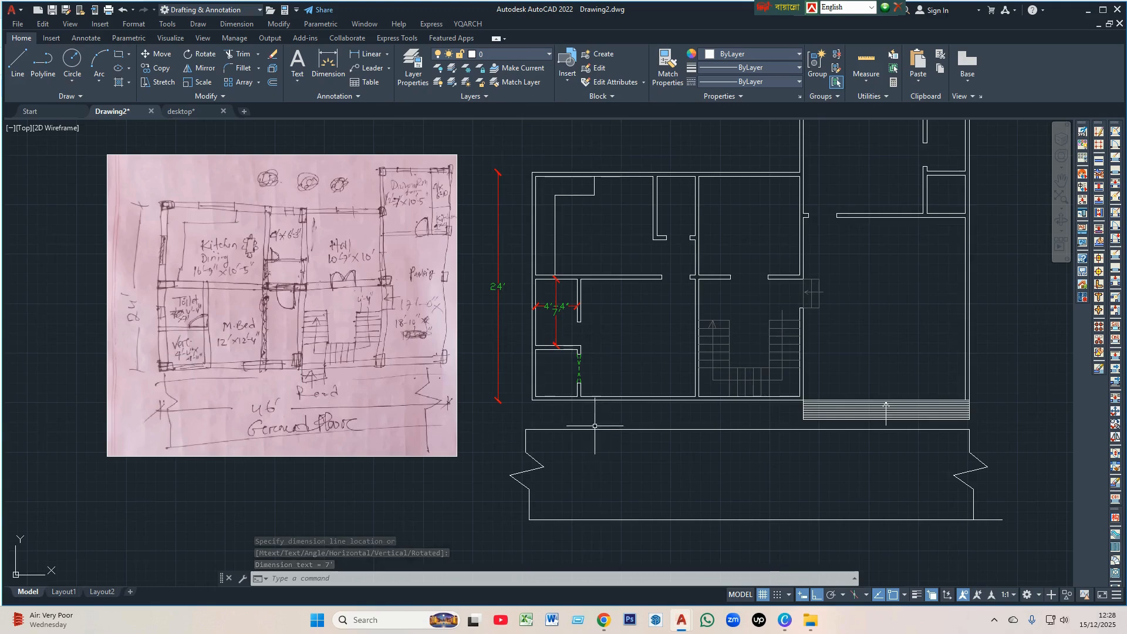
scroll(543, 382, "up", 4)
key("Return")
left_click(524, 345)
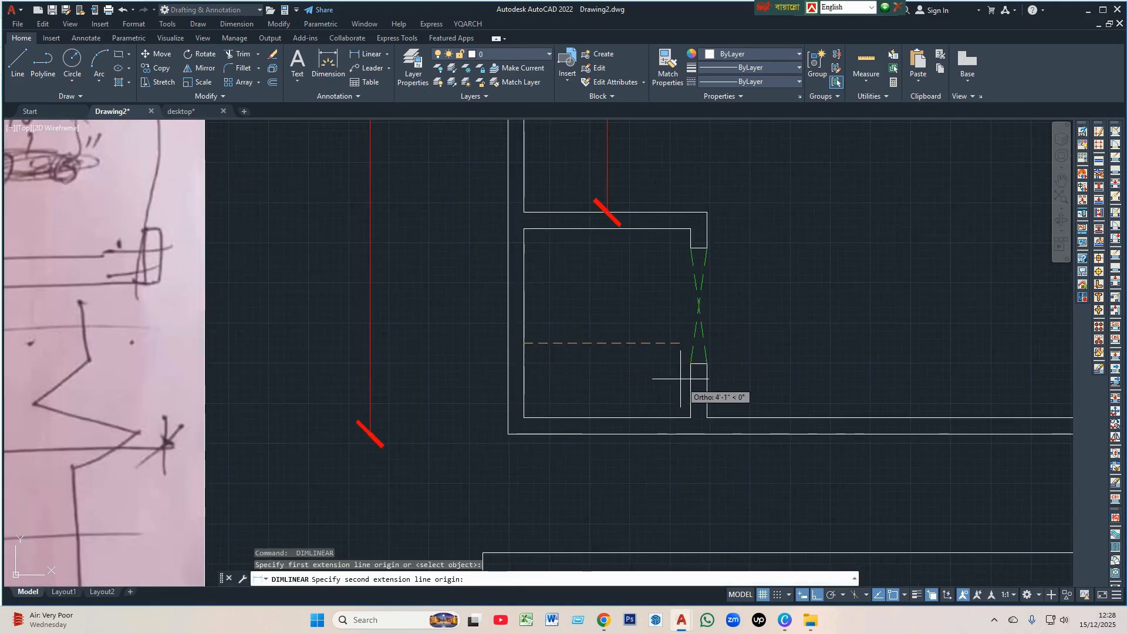
key("Escape")
- Add a vertical linear dimension across the veranda's inner depth, from the toilet partition to the front wall
key("Return")
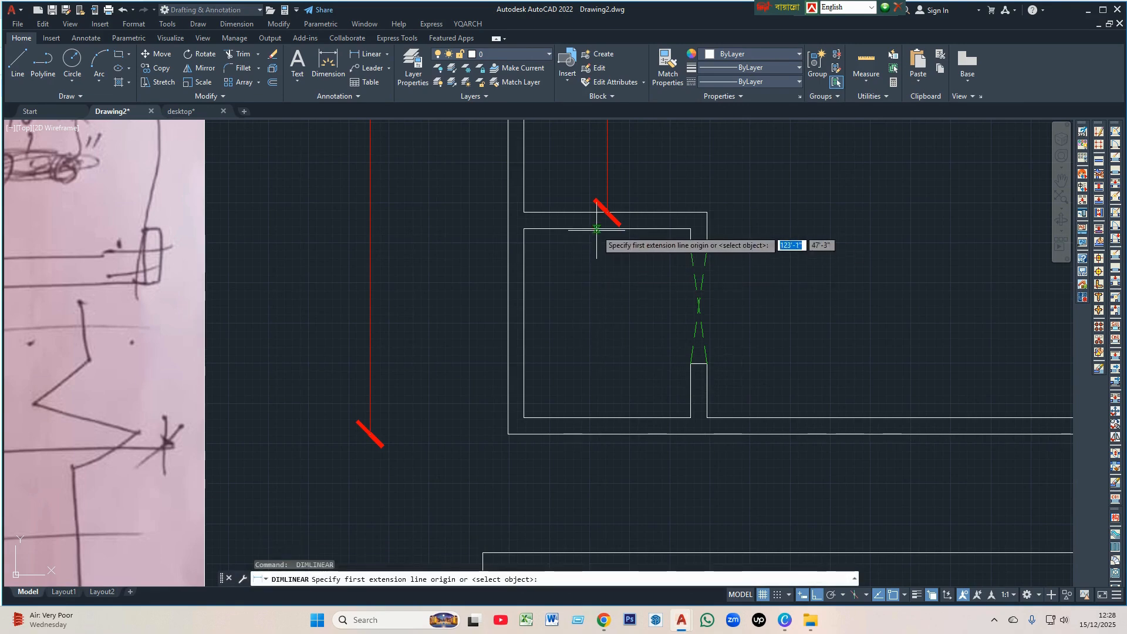
left_click(596, 229)
left_click(602, 417)
left_click(590, 411)
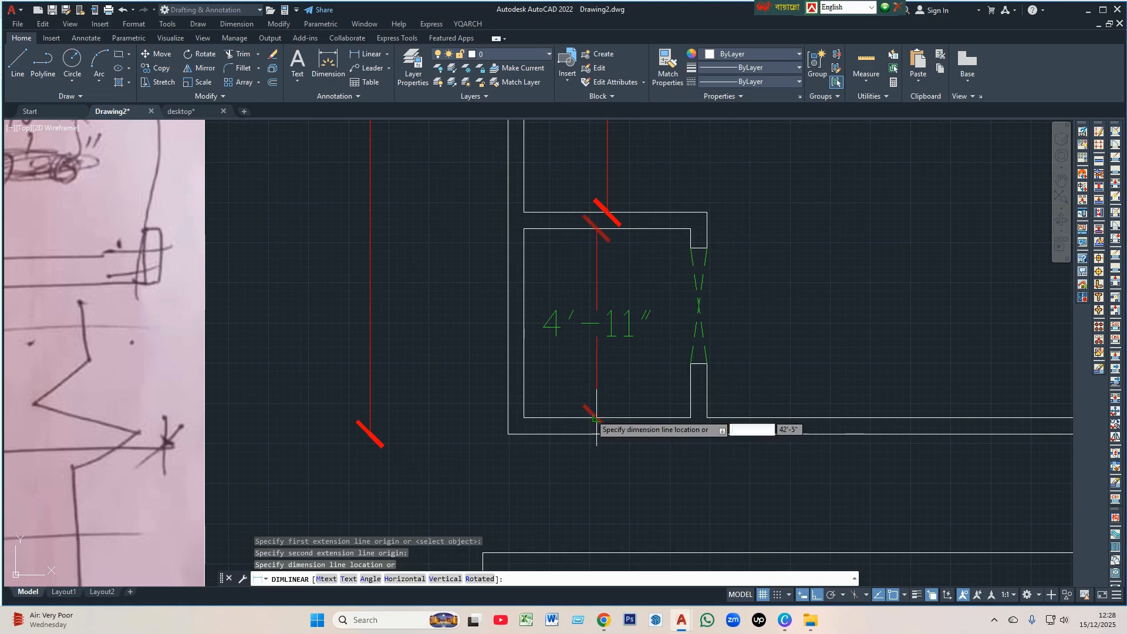
- Add a horizontal linear dimension across the veranda's inner width, below its vertical dimension's text
key("Return")
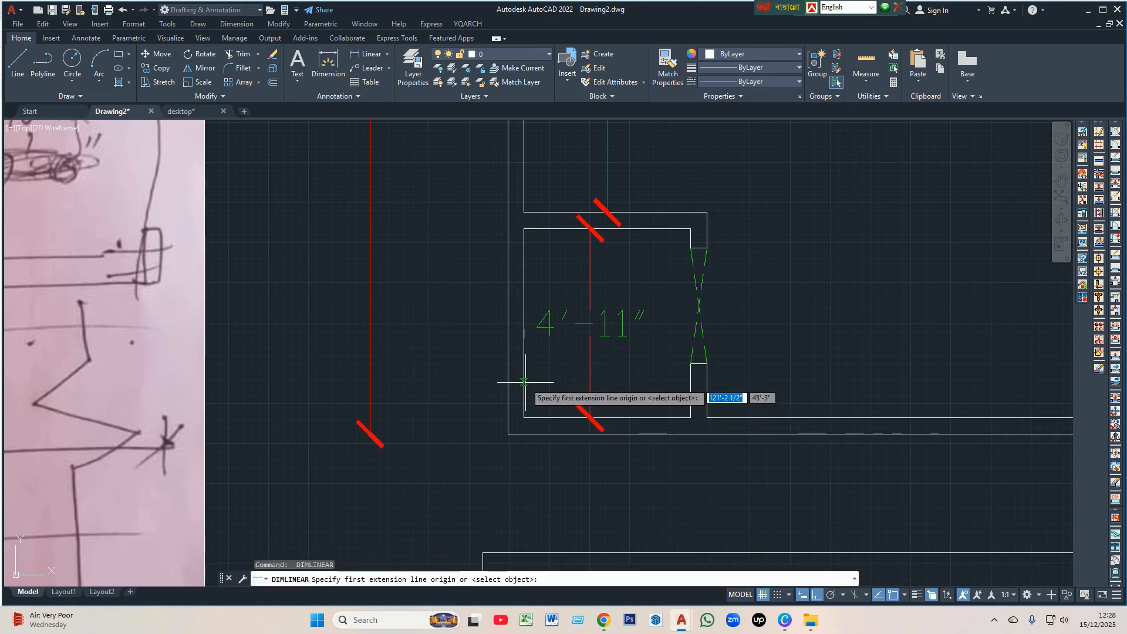
left_click(525, 382)
left_click(698, 388)
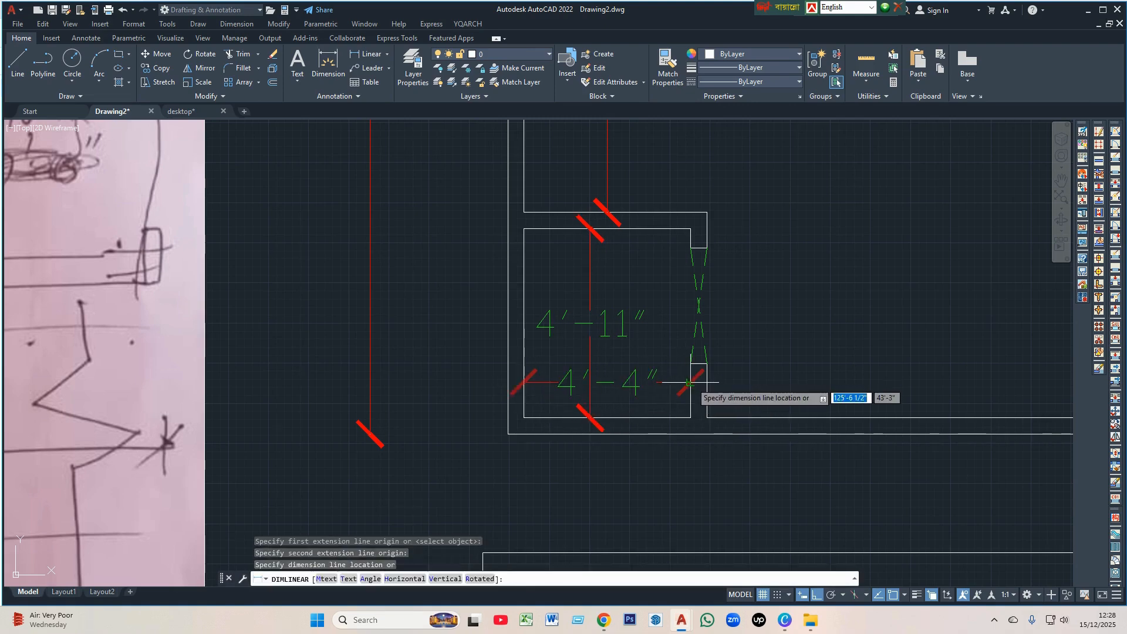
left_click(696, 382)
- Add a horizontal linear dimension across the master bedroom's inner width, from the toilet partition to the stair wall
scroll(477, 418, "down", 2)
scroll(477, 419, "down", 2)
key("Return")
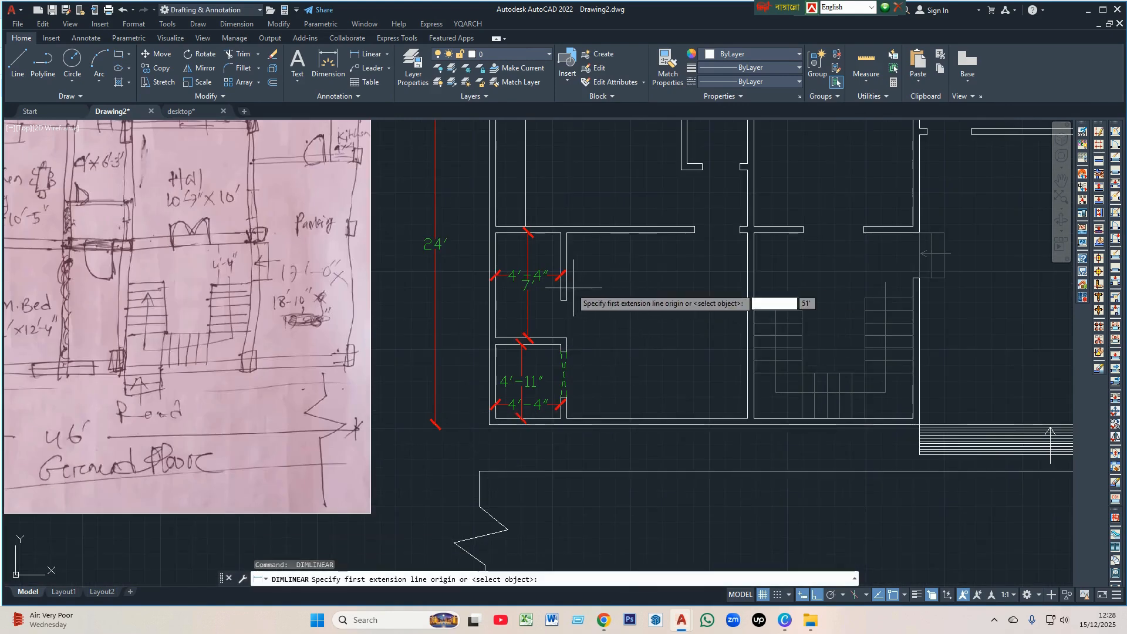
left_click(567, 287)
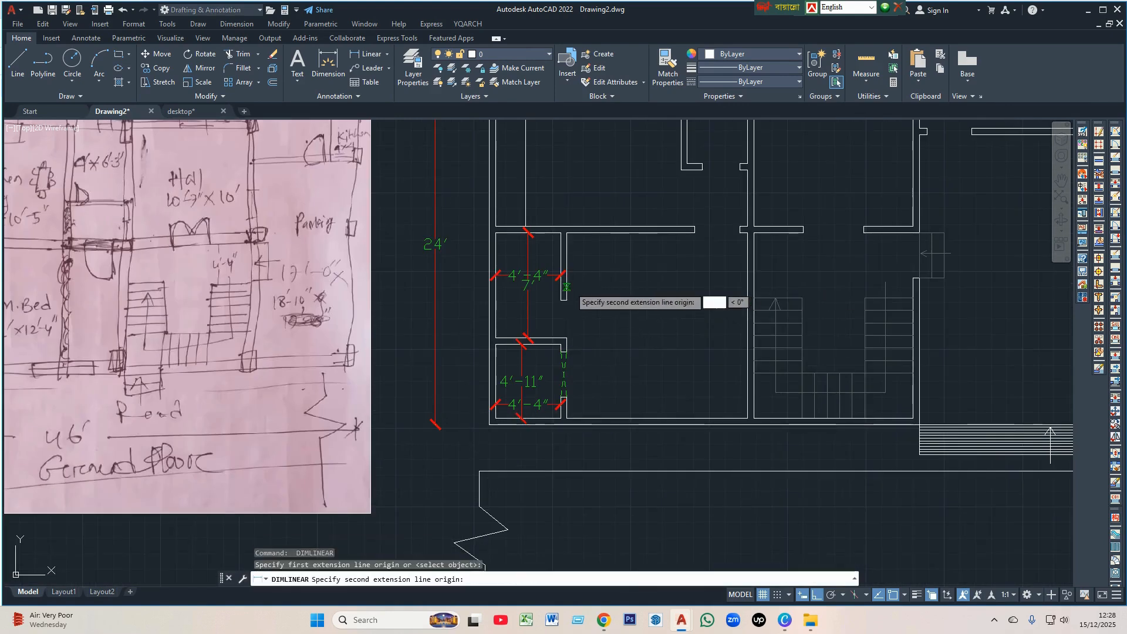
left_click(747, 287)
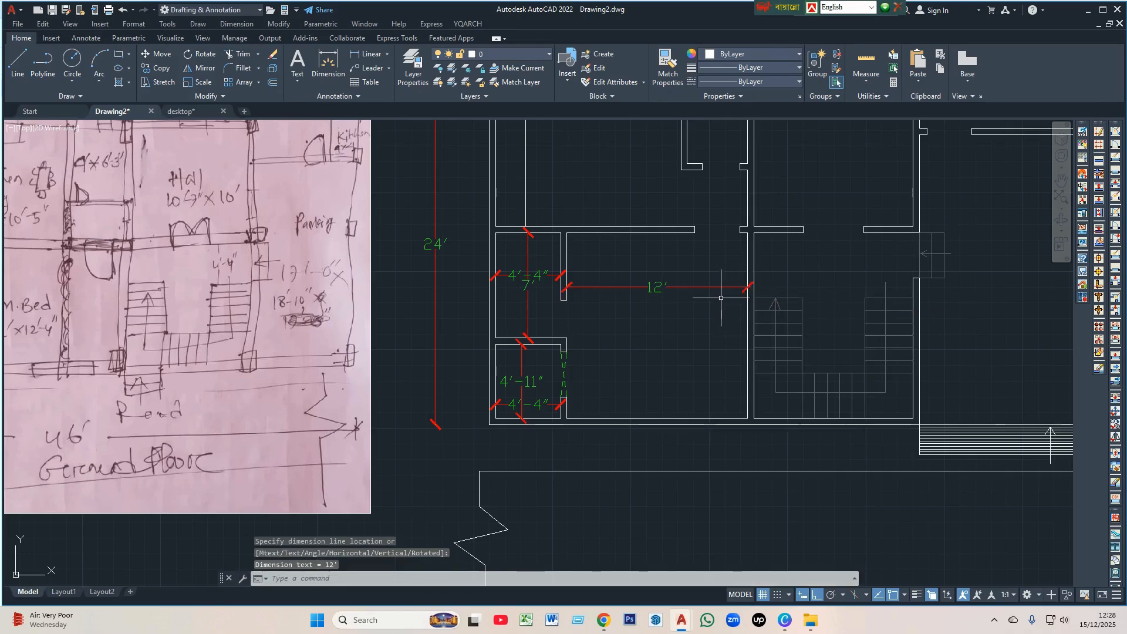
- Add a vertical linear dimension down the master bedroom's inner length, from the kitchen wall to the front wall
scroll(721, 298, "down", 2)
scroll(661, 264, "up", 4)
key("Return")
left_click(659, 222)
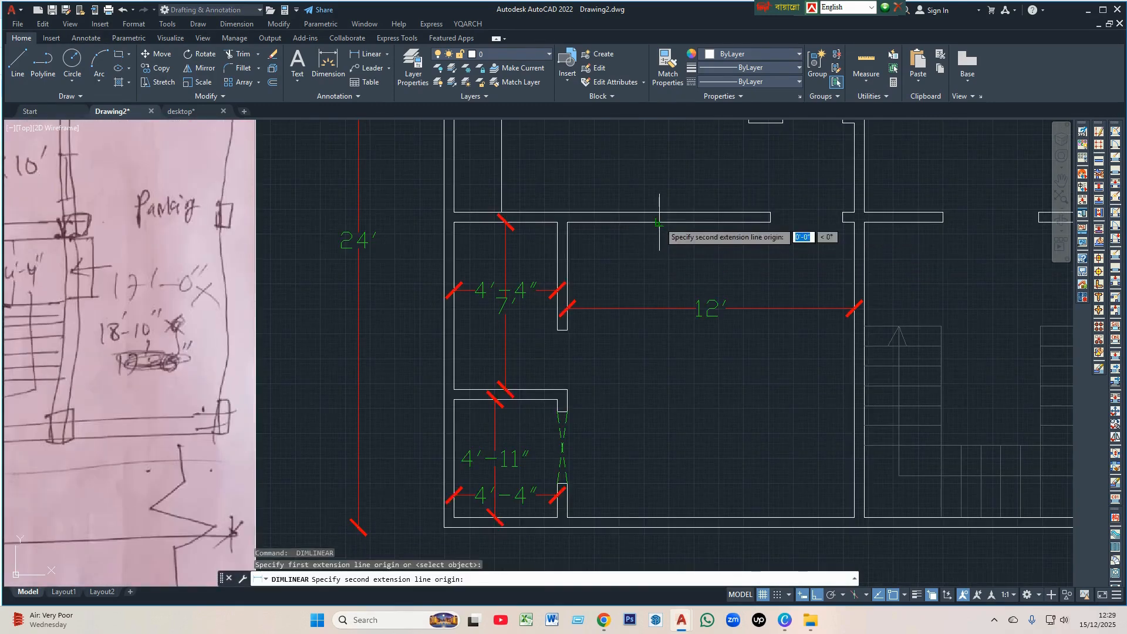
left_click(658, 516)
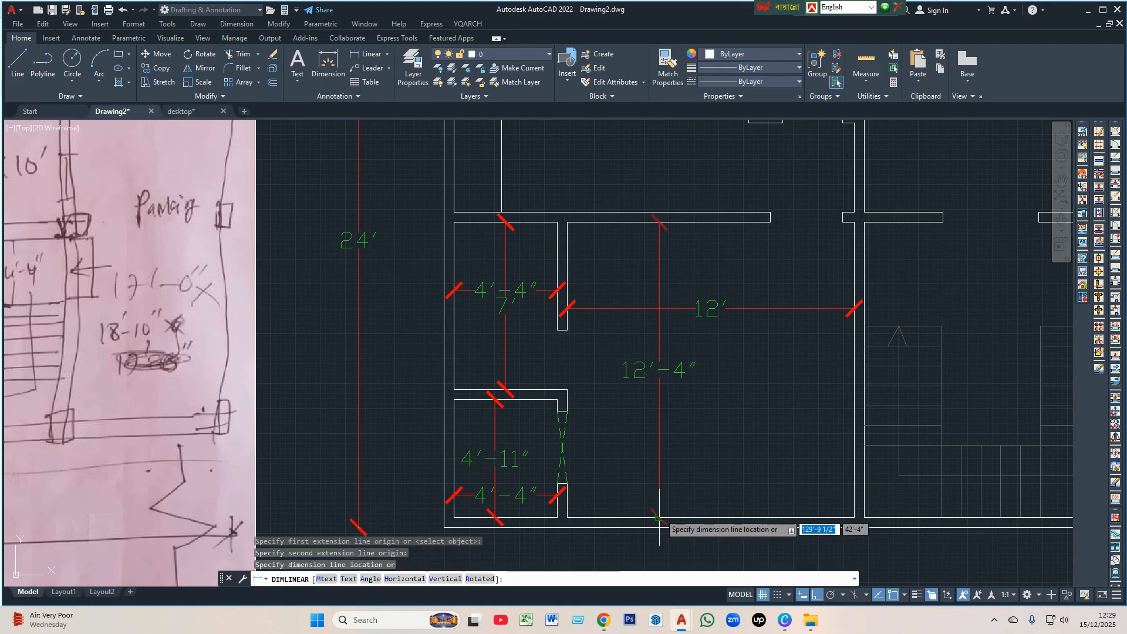
left_click(658, 517)
- Add a horizontal linear dimension across the kitchen and dining room, from the outer wall to the hall wall
scroll(735, 462, "down", 4)
scroll(320, 366, "up", 2)
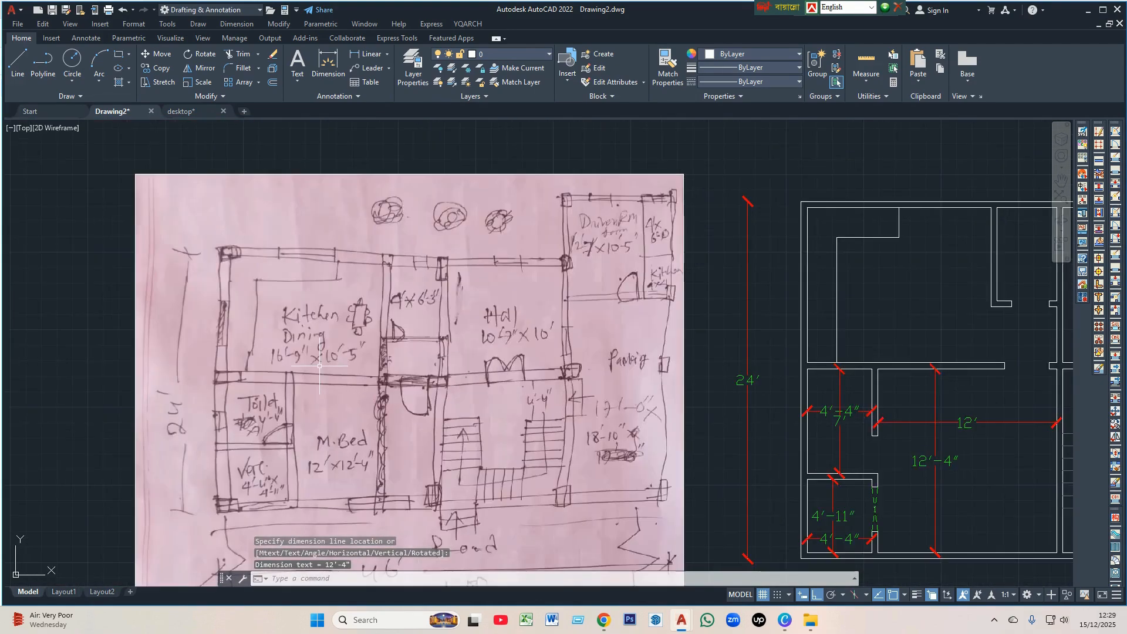
scroll(269, 361, "down", 2)
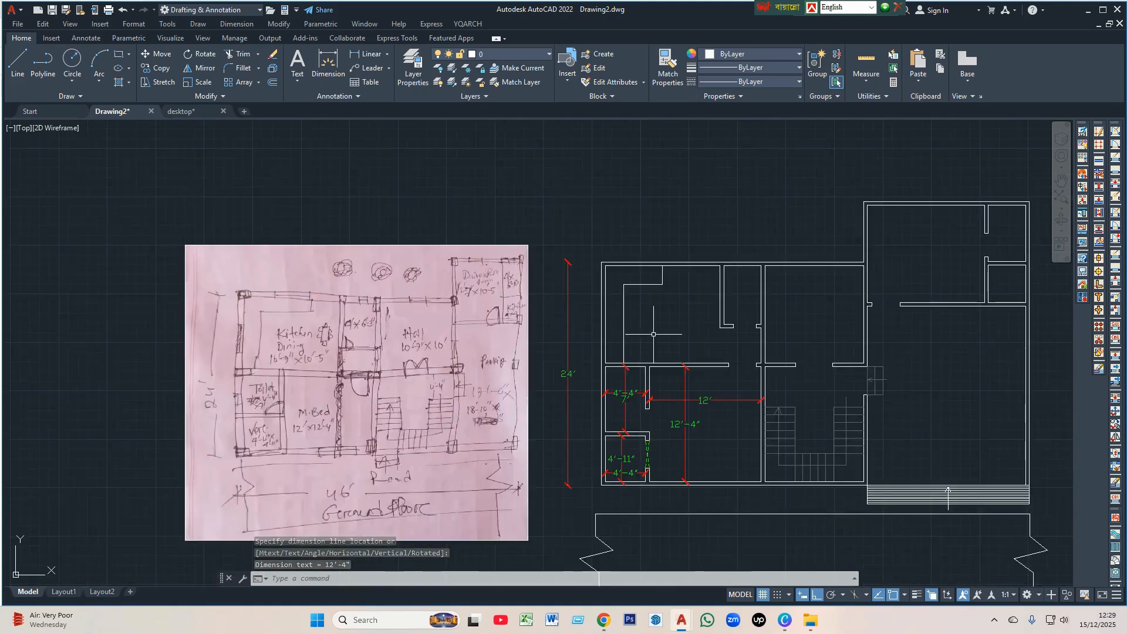
scroll(654, 334, "up", 2)
key("Return")
left_click(572, 354)
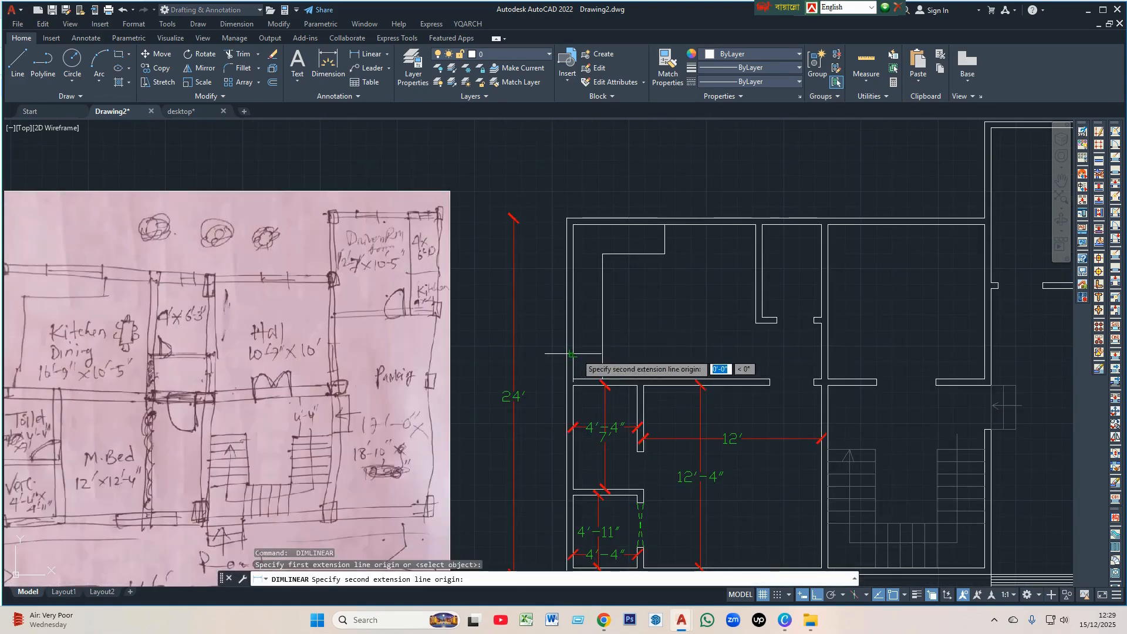
left_click(820, 354)
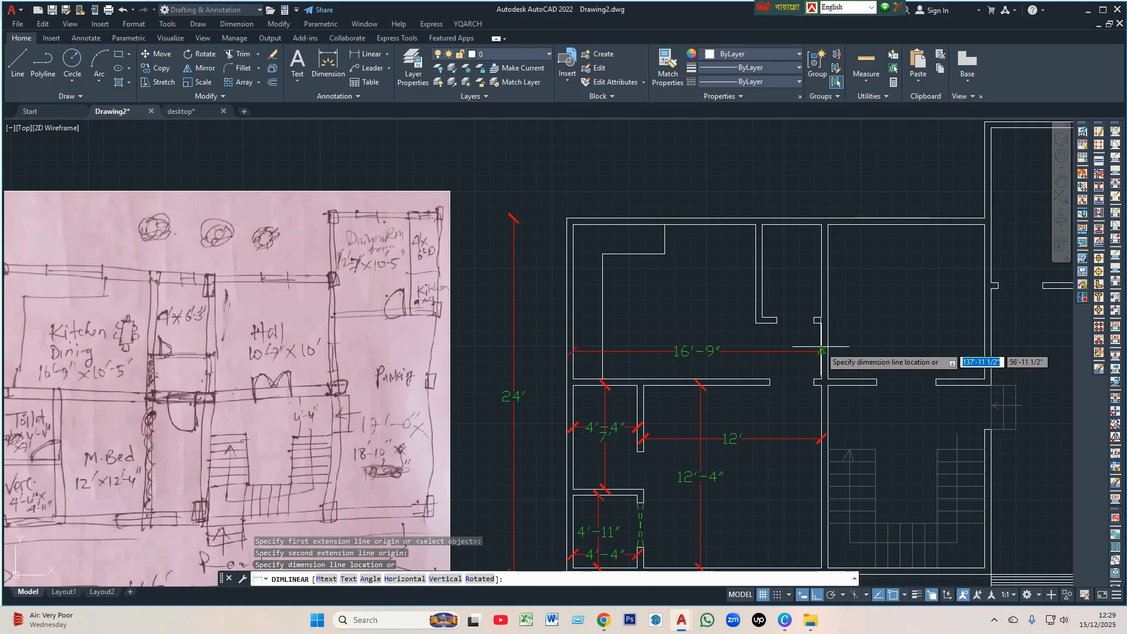
- Add a vertical linear dimension down the kitchen and dining room, from the rear wall to the bedroom wall
left_click(697, 224)
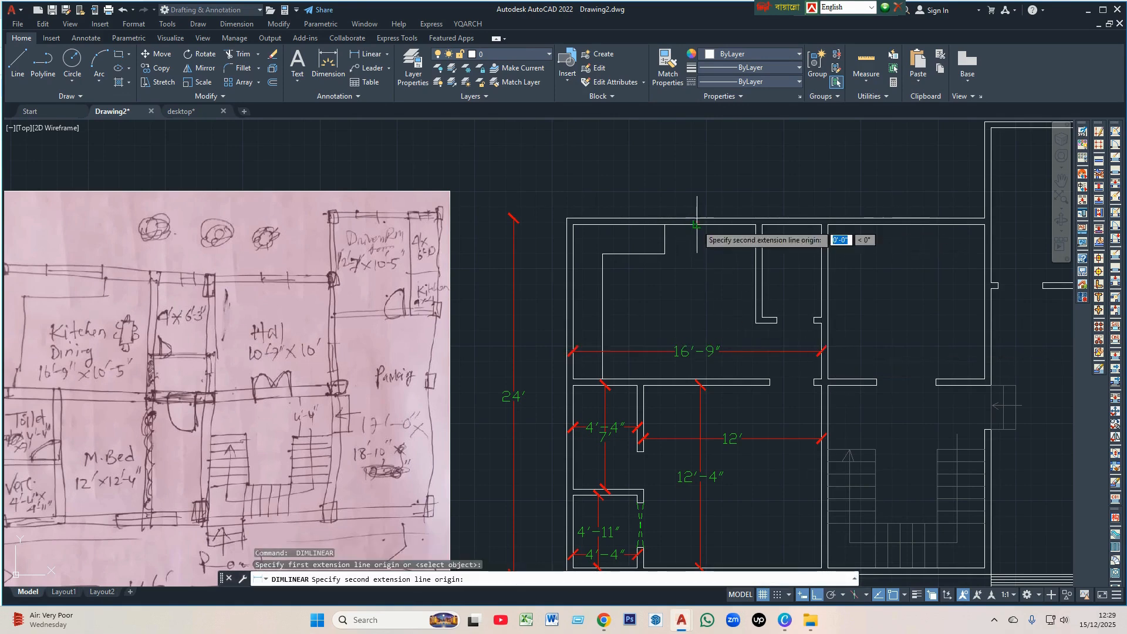
left_click(699, 382)
left_click(697, 383)
- Add a horizontal linear dimension across the inner width of the small room between the kitchen and the hall
scroll(627, 323, "down", 2)
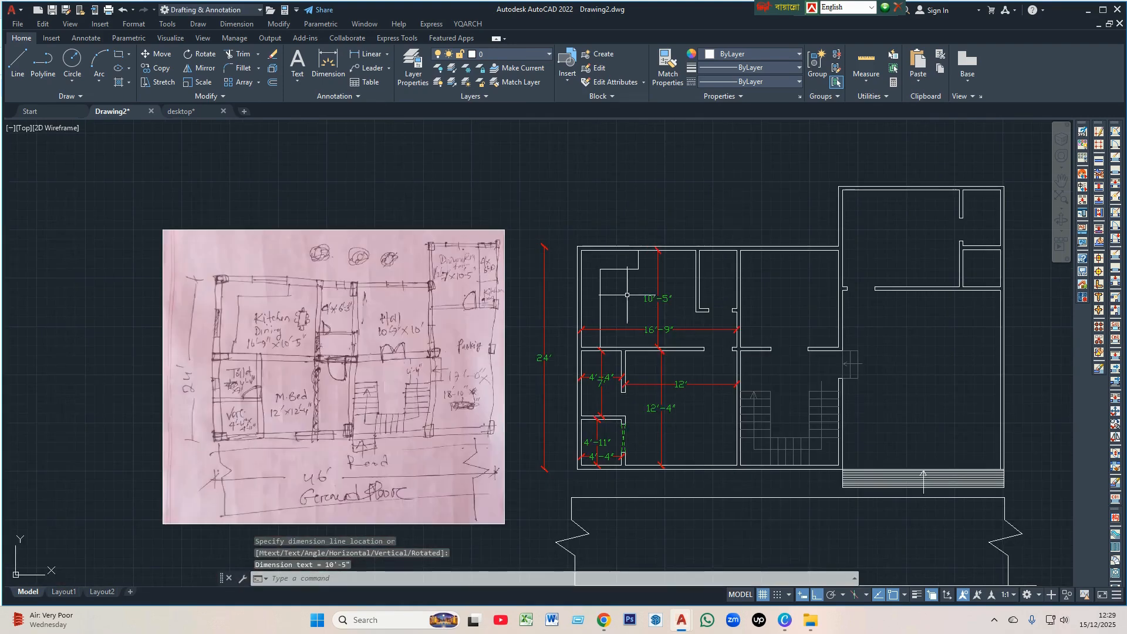
scroll(740, 287, "up", 4)
key("space")
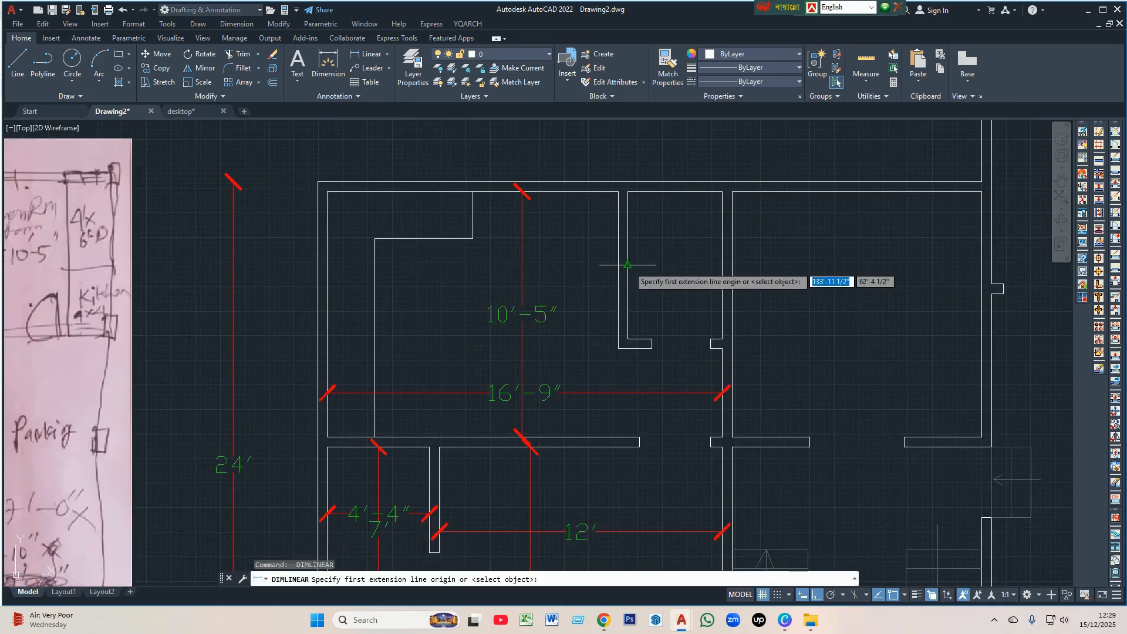
left_click(627, 265)
left_click(721, 264)
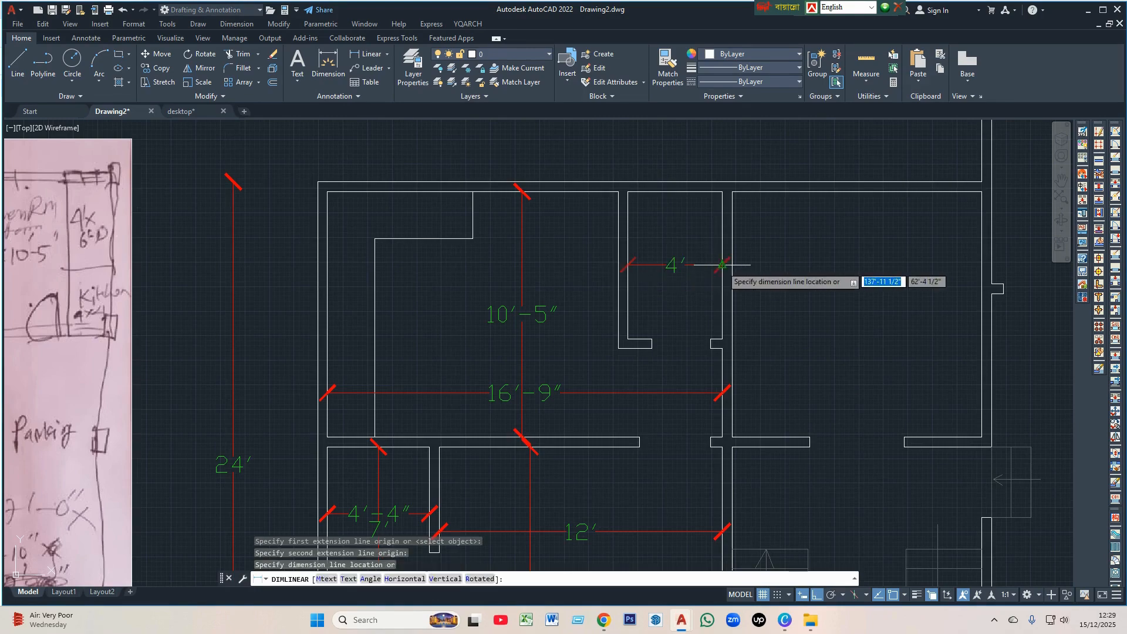
left_click(721, 264)
- Add a vertical linear dimension down the small room between the kitchen and the hall, from rear wall to door wall
scroll(646, 293, "down", 3)
scroll(321, 296, "up", 5)
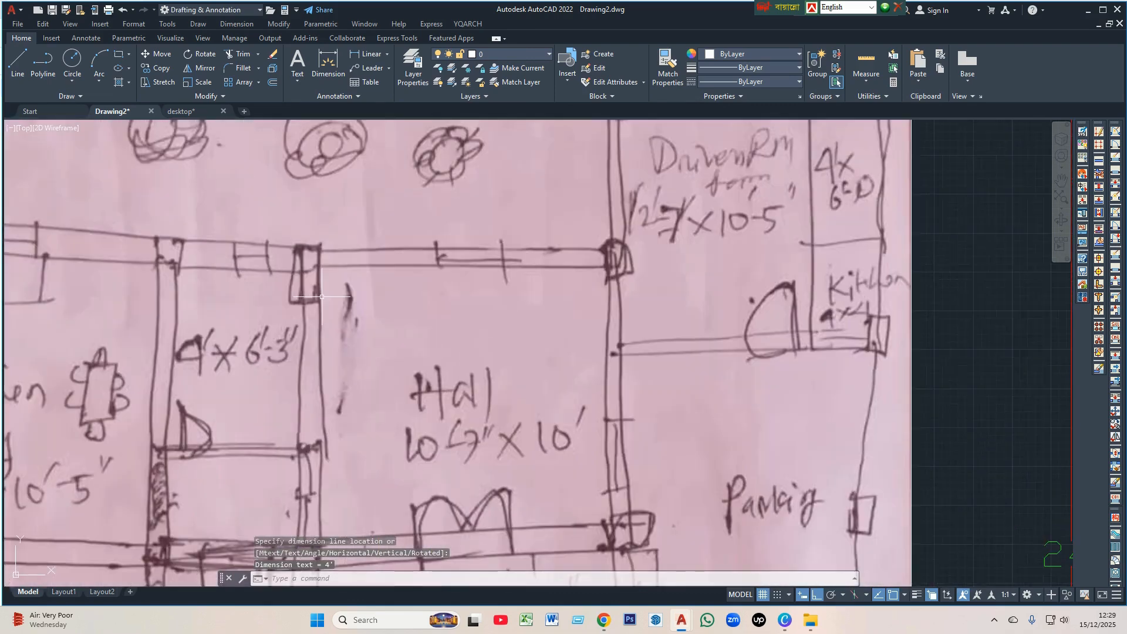
scroll(321, 296, "down", 5)
scroll(640, 273, "up", 4)
key("space")
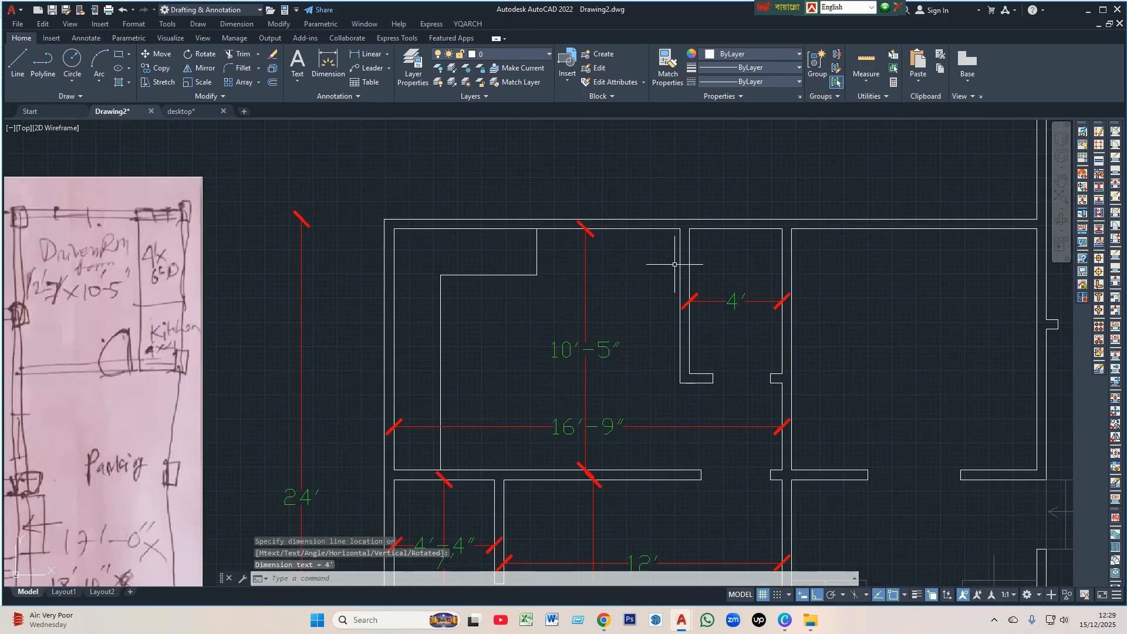
left_click(706, 229)
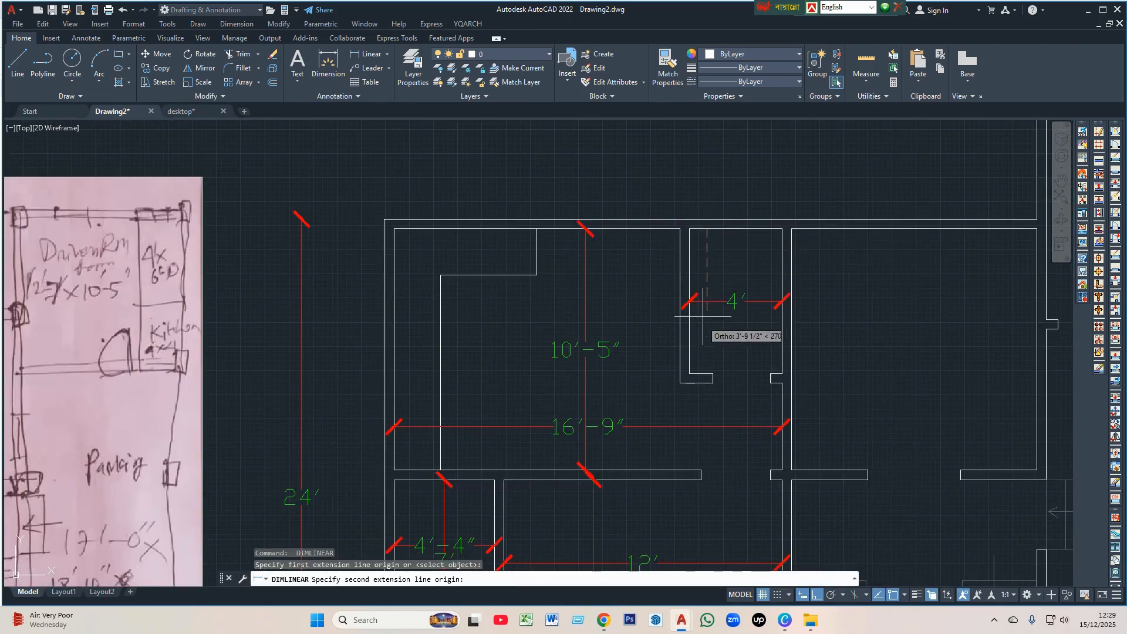
left_click(707, 374)
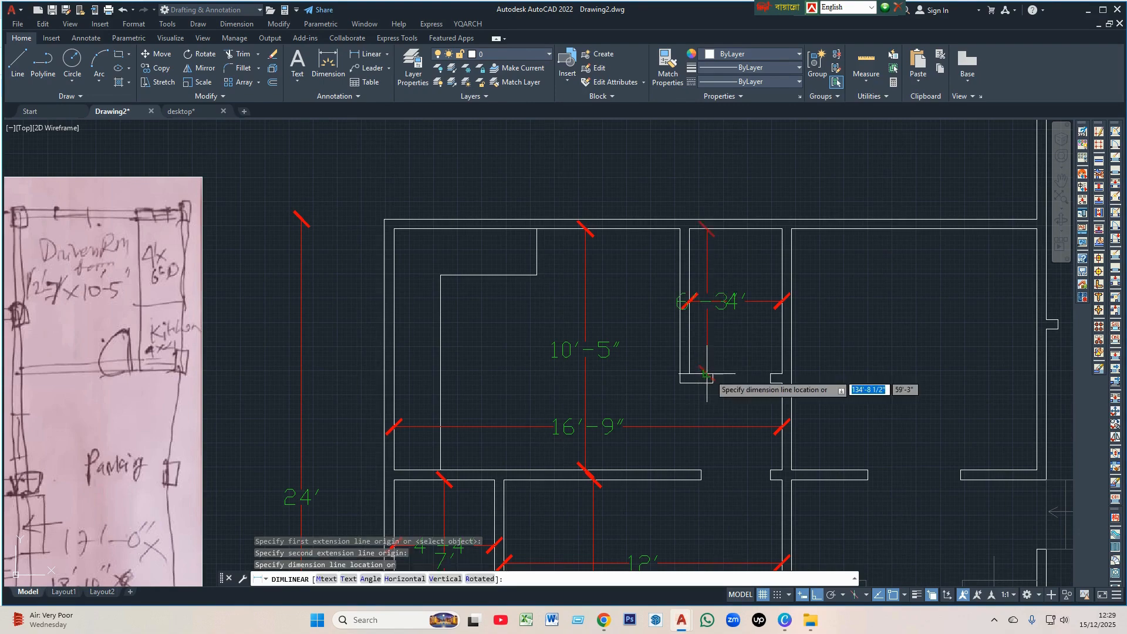
left_click(714, 381)
- Move the small room's horizontal dimension up by about 1', clear of the vertical dimension's text
left_click(773, 304)
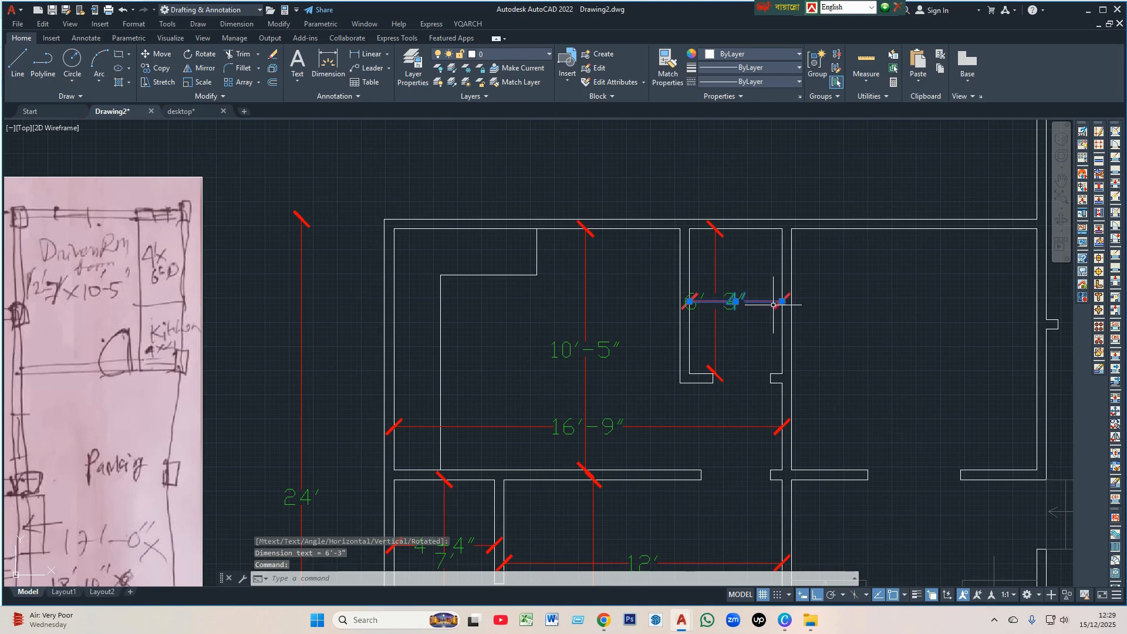
left_click(783, 305)
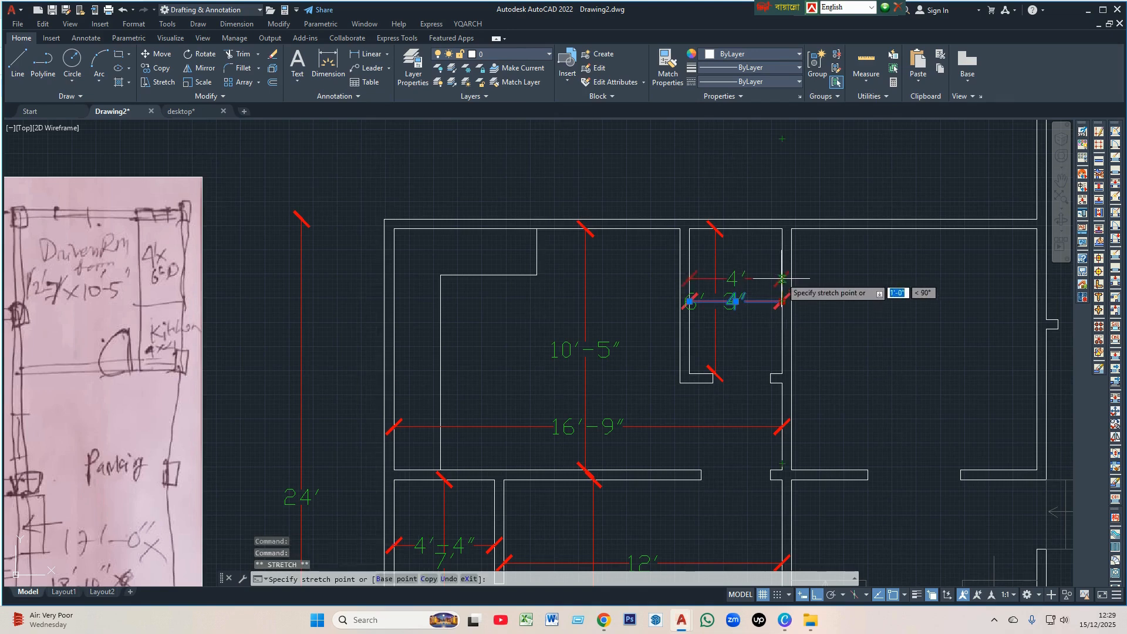
left_click(784, 276)
- Add a horizontal linear dimension across the inner width of the hall
scroll(497, 304, "down", 4)
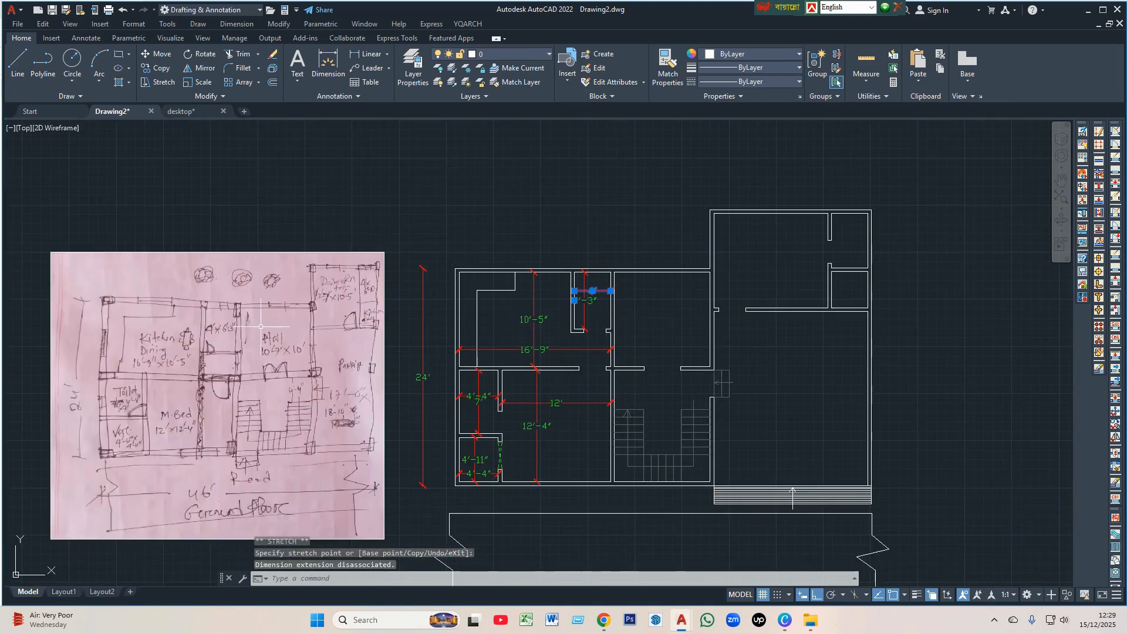
scroll(260, 326, "up", 2)
type("dli")
key("space")
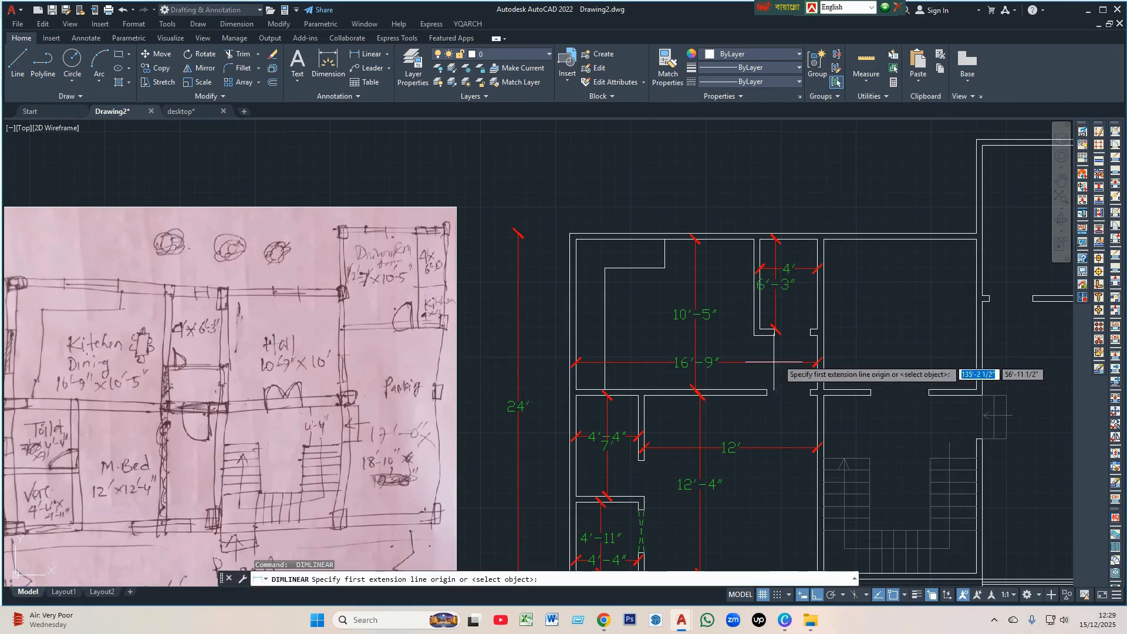
scroll(822, 319, "up", 4)
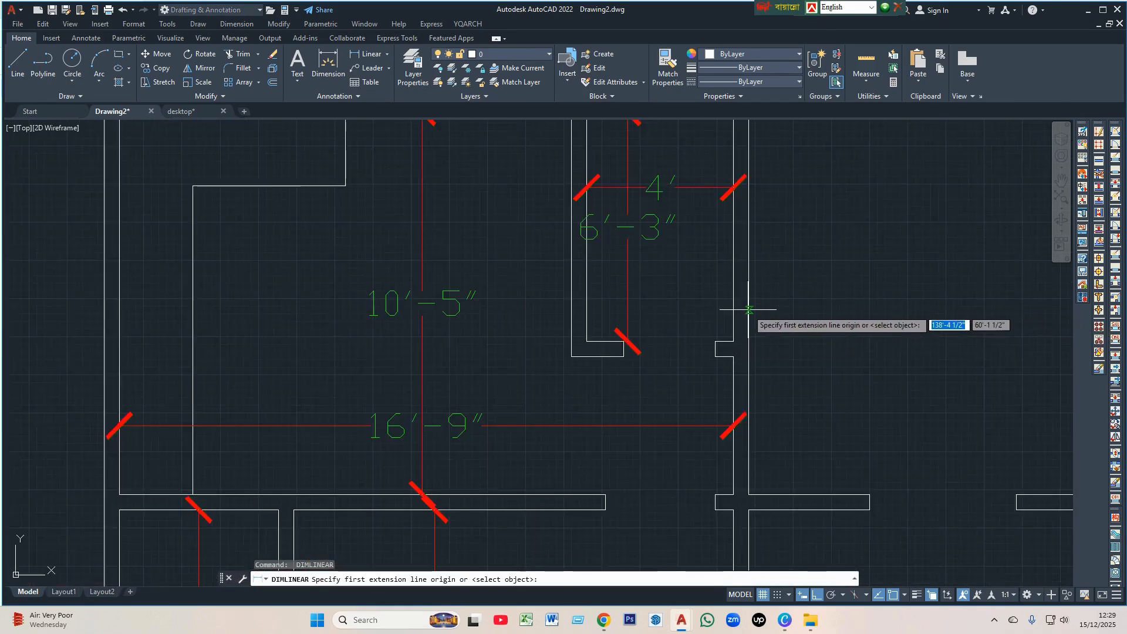
left_click(748, 309)
scroll(763, 317, "down", 4)
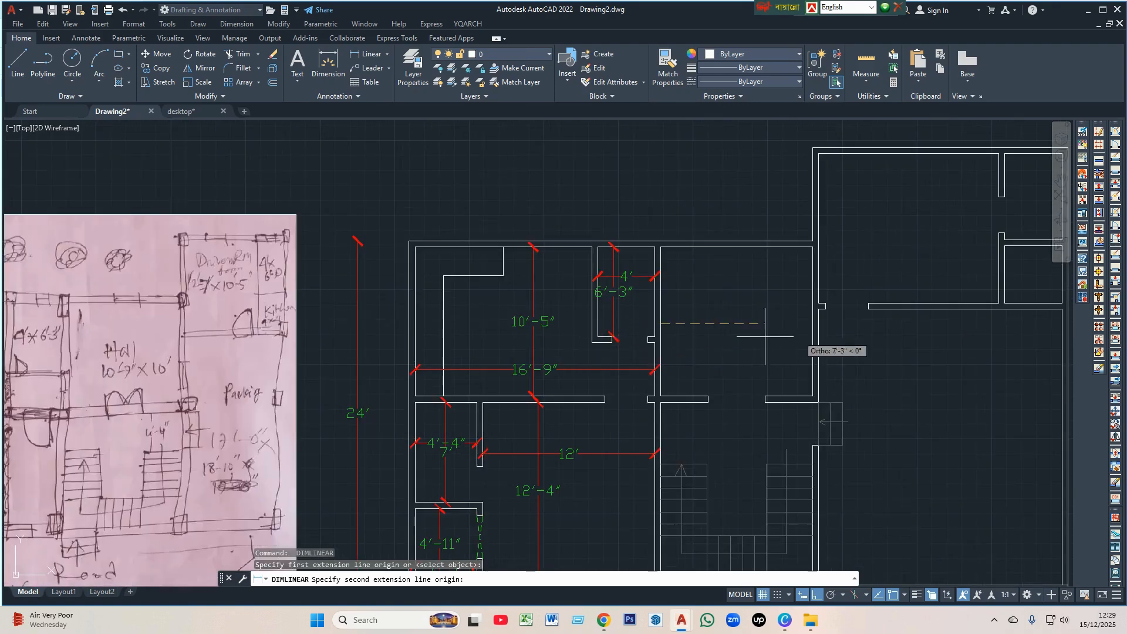
left_click(812, 321)
left_click(812, 325)
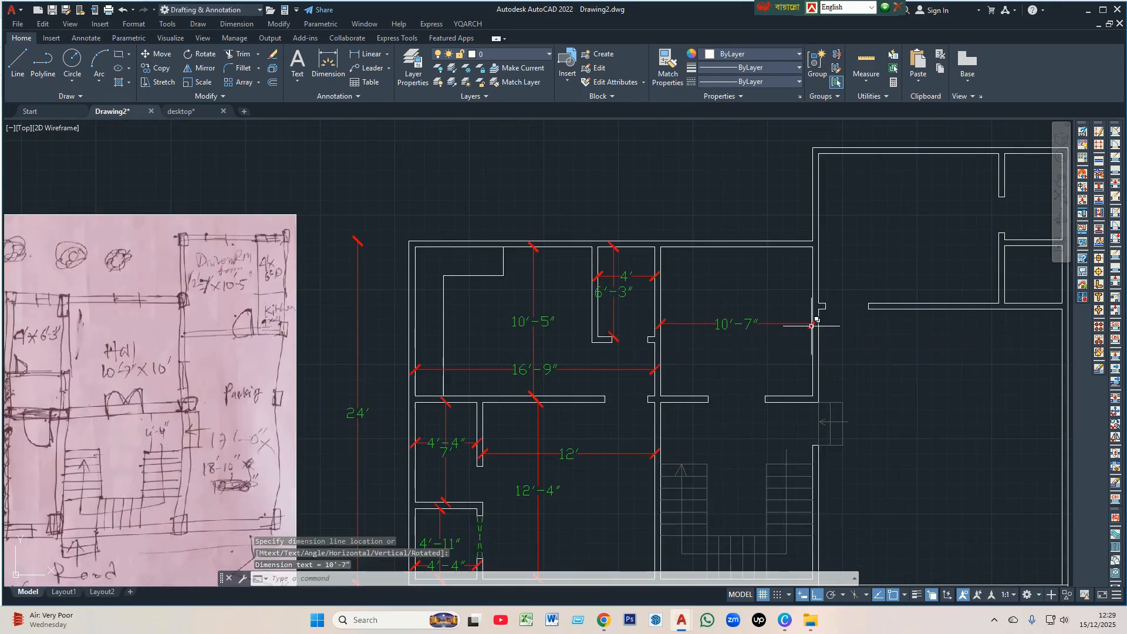
- Add a vertical linear dimension down the hall, from the rear wall to the wall facing the staircase
scroll(758, 263, "up", 5)
key("Return")
left_click(800, 225)
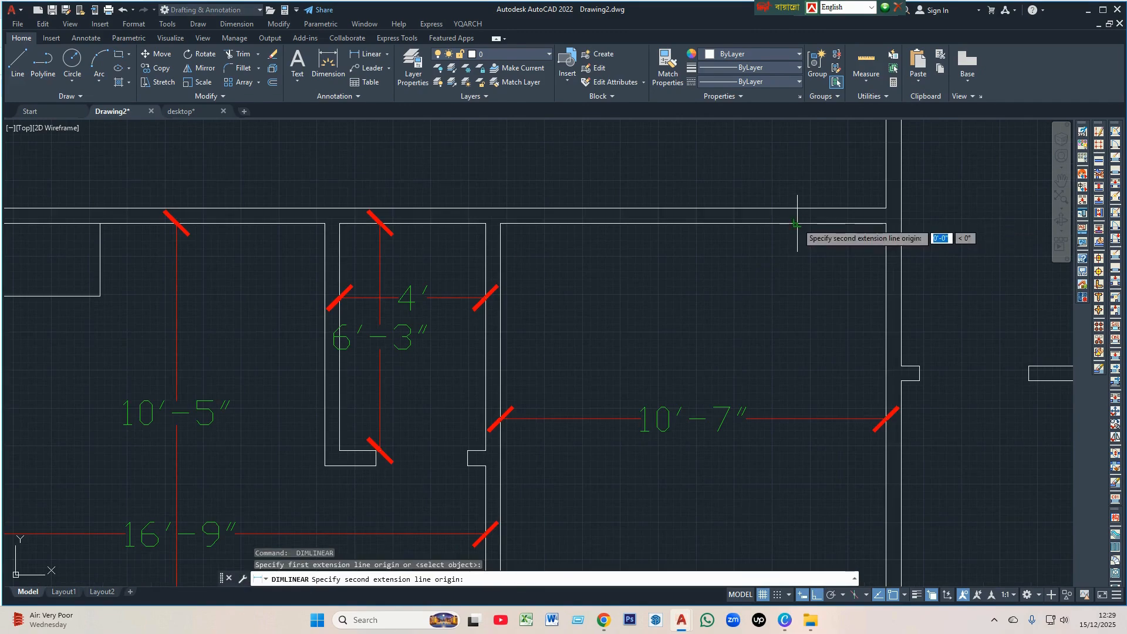
scroll(780, 352, "down", 3)
left_click(853, 463)
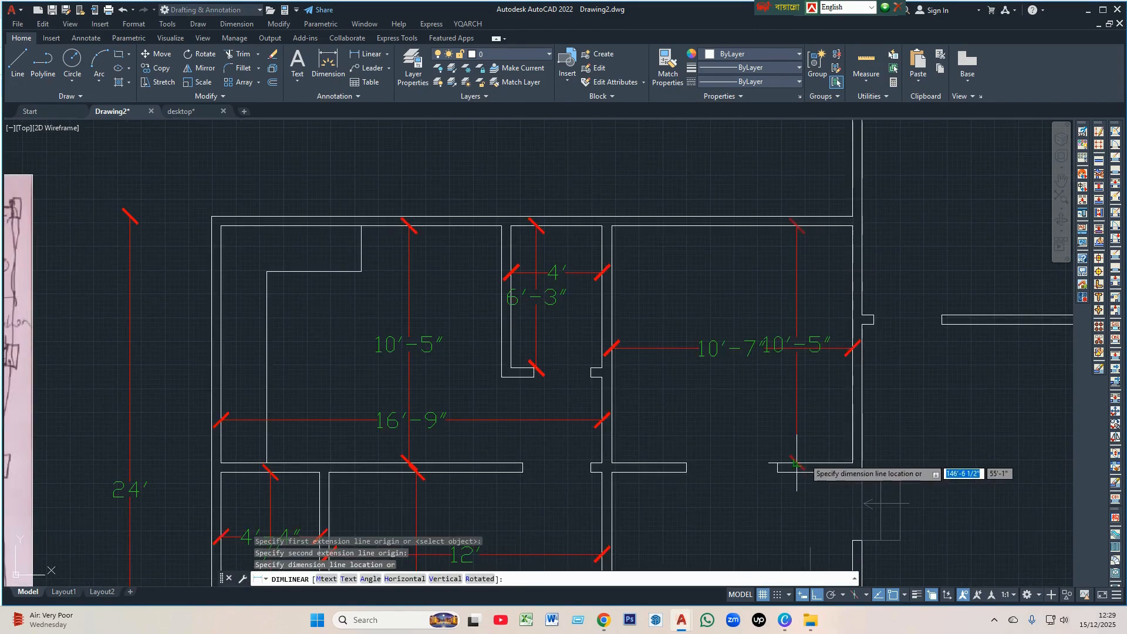
left_click(808, 455)
- Move the hall's horizontal dimension up, clear of the vertical dimension's text
left_click(733, 353)
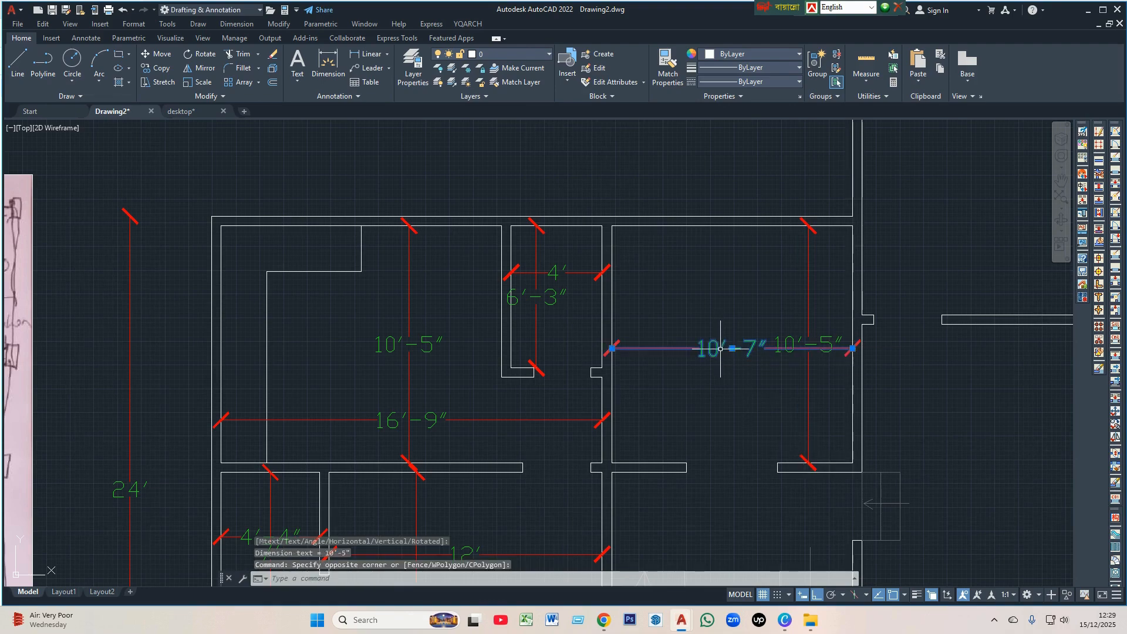
left_click(715, 341)
left_click_drag(716, 356, 716, 320)
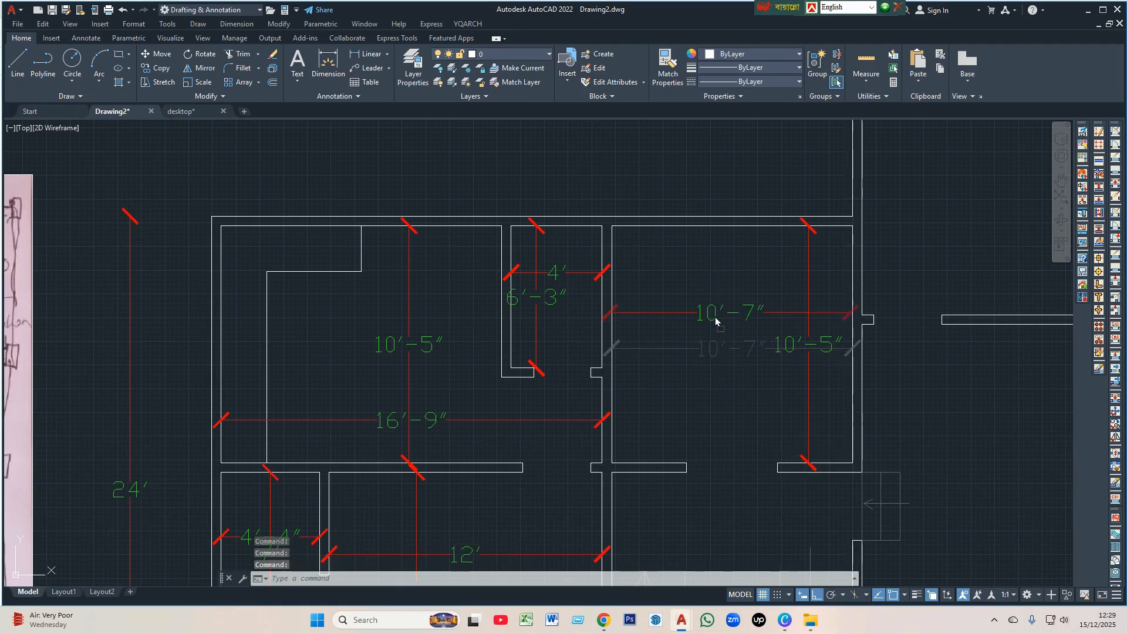
- Add a vertical linear dimension across the stair landing, from the hall wall to the top edge of the stair flight near the entrance
scroll(713, 309, "down", 4)
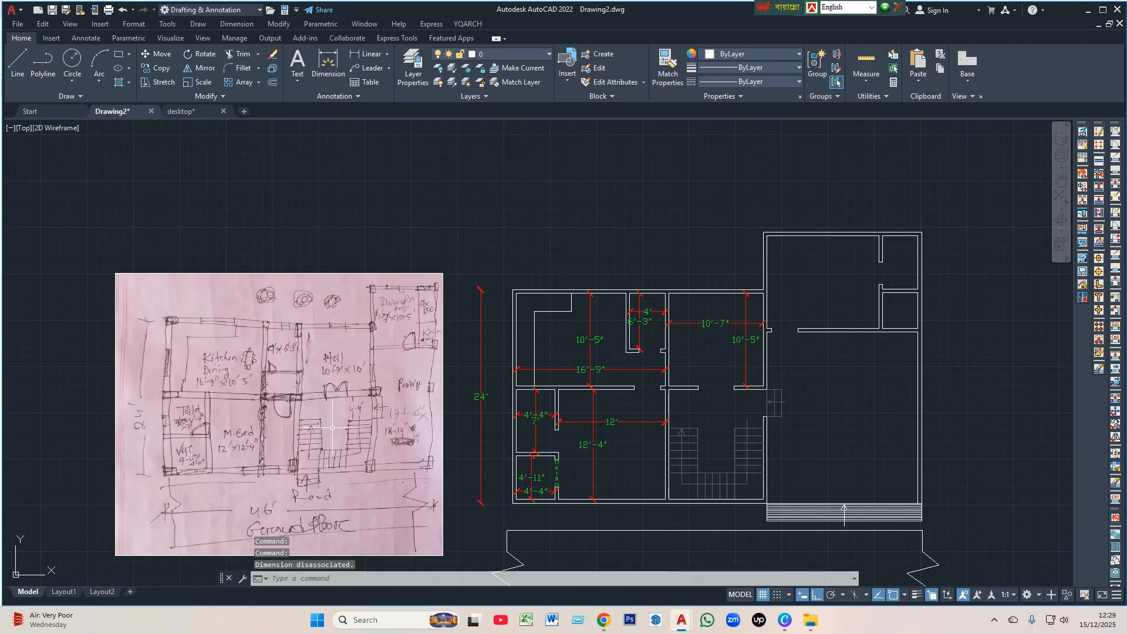
scroll(332, 428, "up", 3)
scroll(333, 428, "down", 3)
scroll(747, 392, "up", 4)
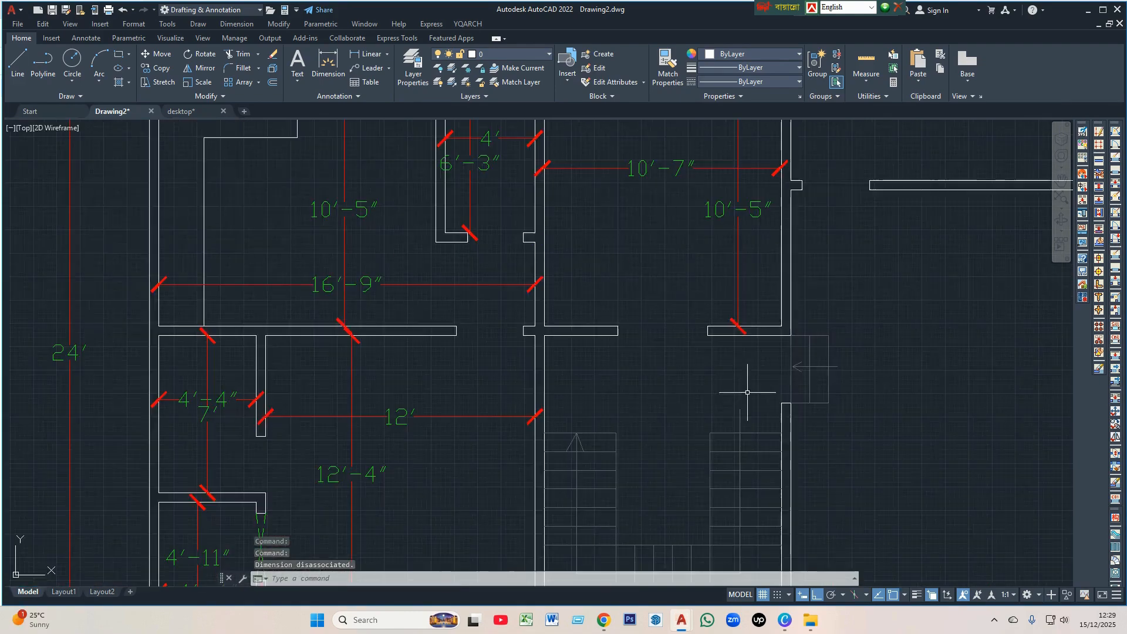
key("Return")
left_click(744, 335)
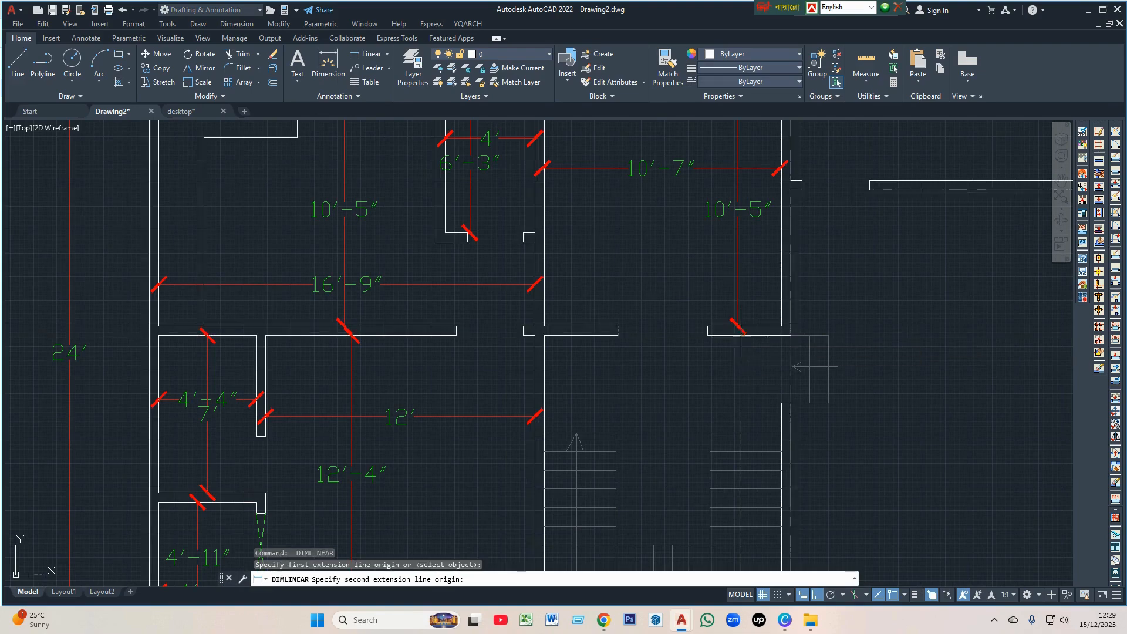
left_click(745, 433)
left_click(742, 431)
- Add a vertical linear dimension down the staircase room, from the hall wall to the front wall
key("Return")
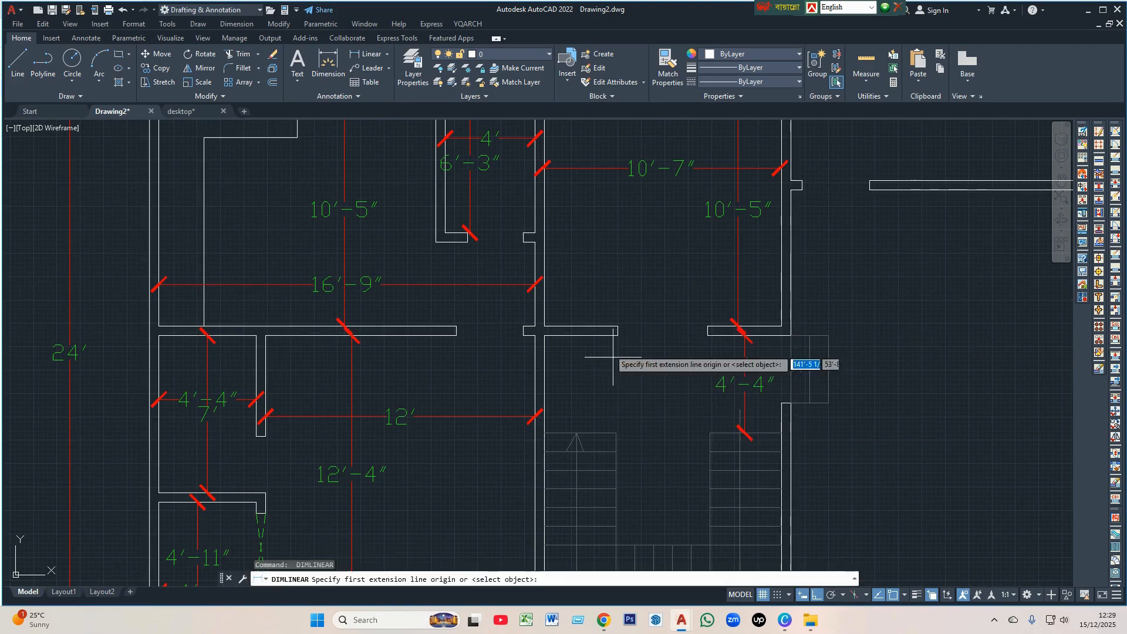
left_click(604, 336)
scroll(602, 337, "down", 2)
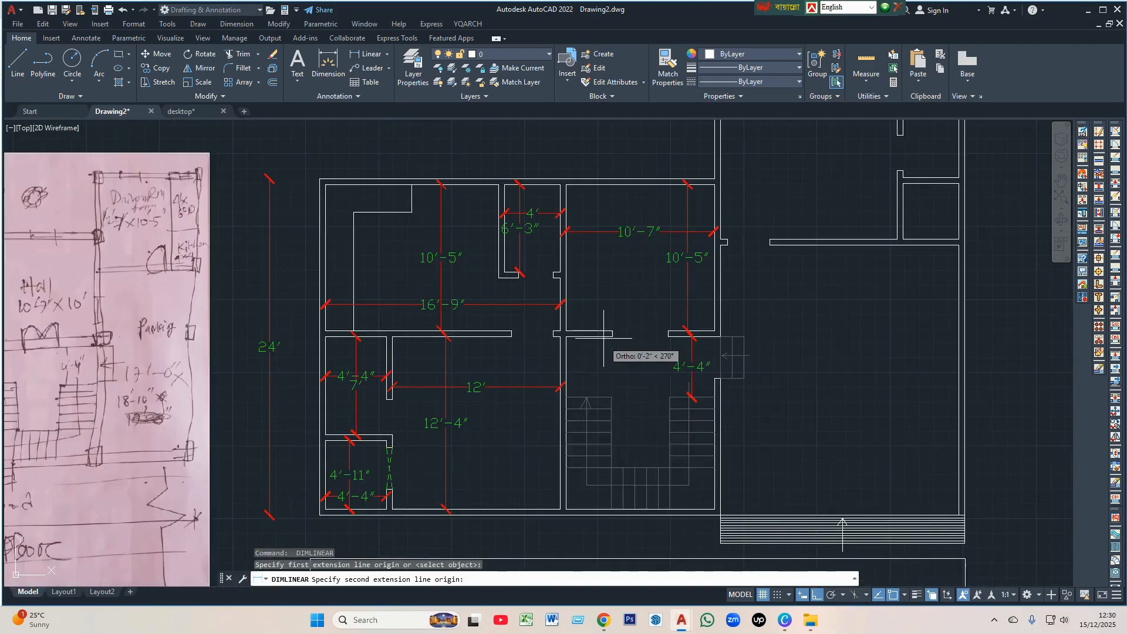
left_click(605, 510)
left_click(634, 510)
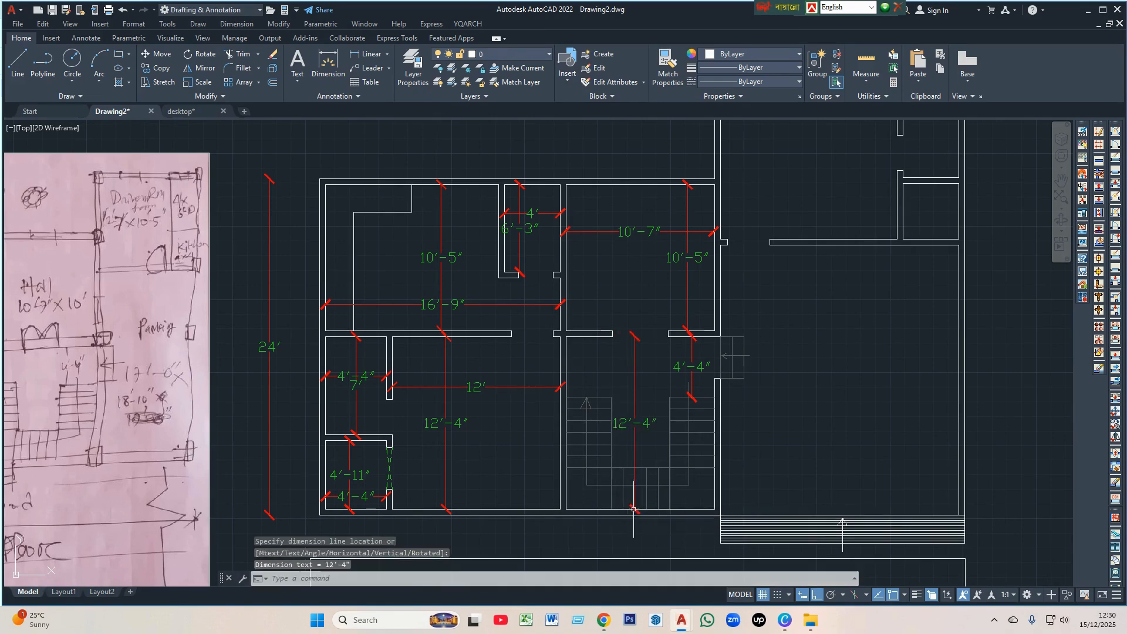
- Add a horizontal linear dimension across the inner width of the staircase room
scroll(578, 454, "up", 2)
key("Return")
left_click(558, 430)
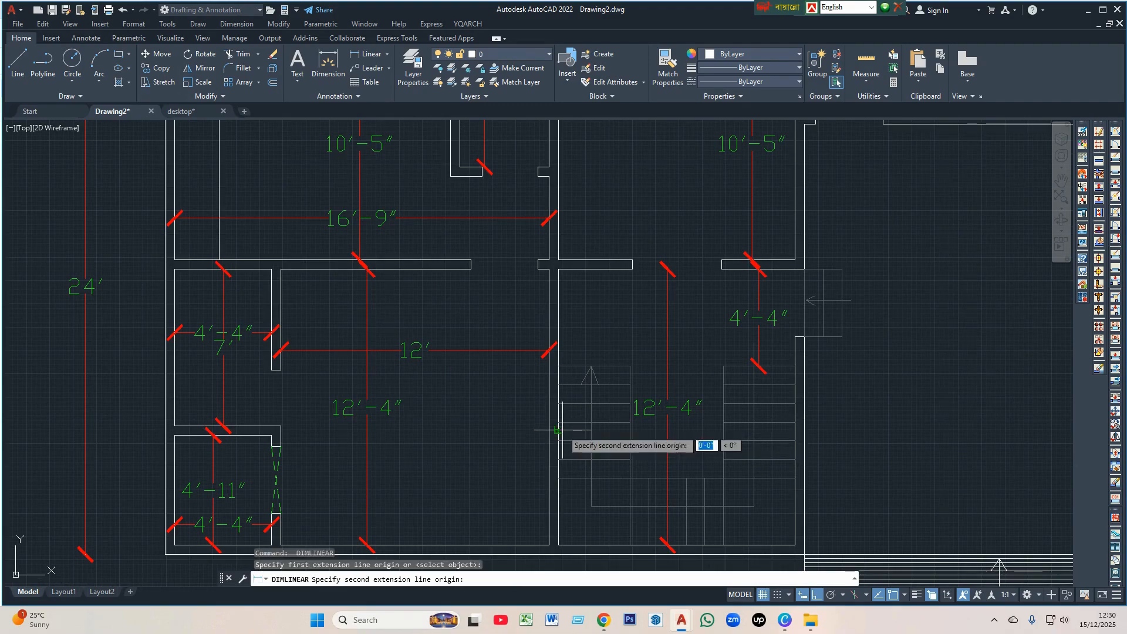
left_click(802, 435)
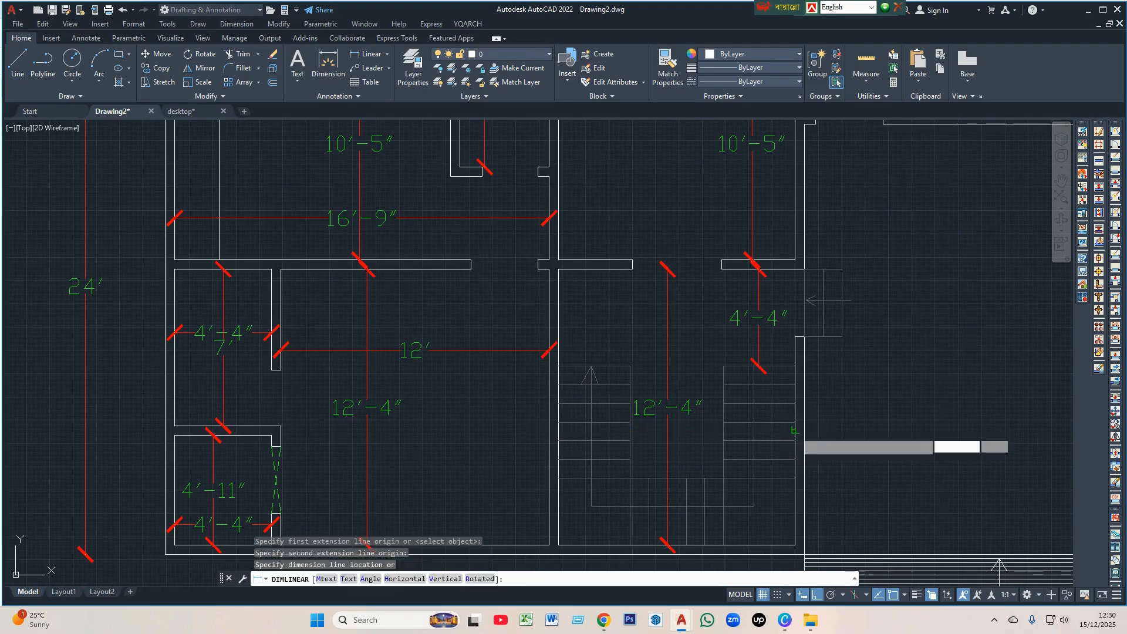
left_click(780, 431)
- Add a horizontal linear dimension across the inner width of the parking area
scroll(475, 379, "down", 4)
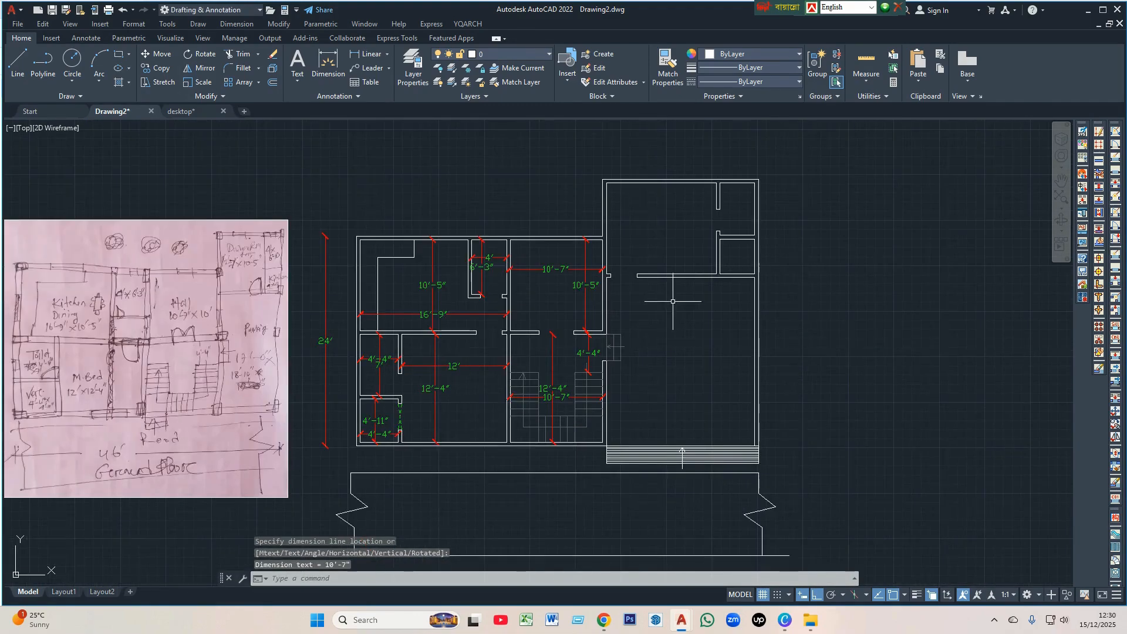
scroll(672, 301, "up", 4)
key("Return")
left_click(606, 314)
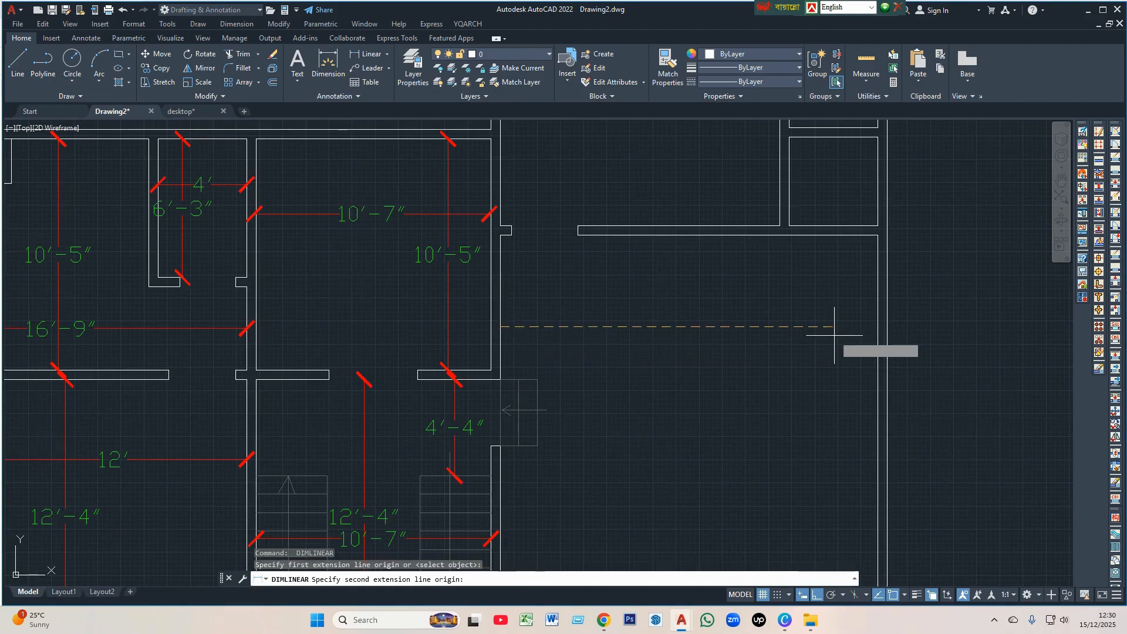
left_click(877, 327)
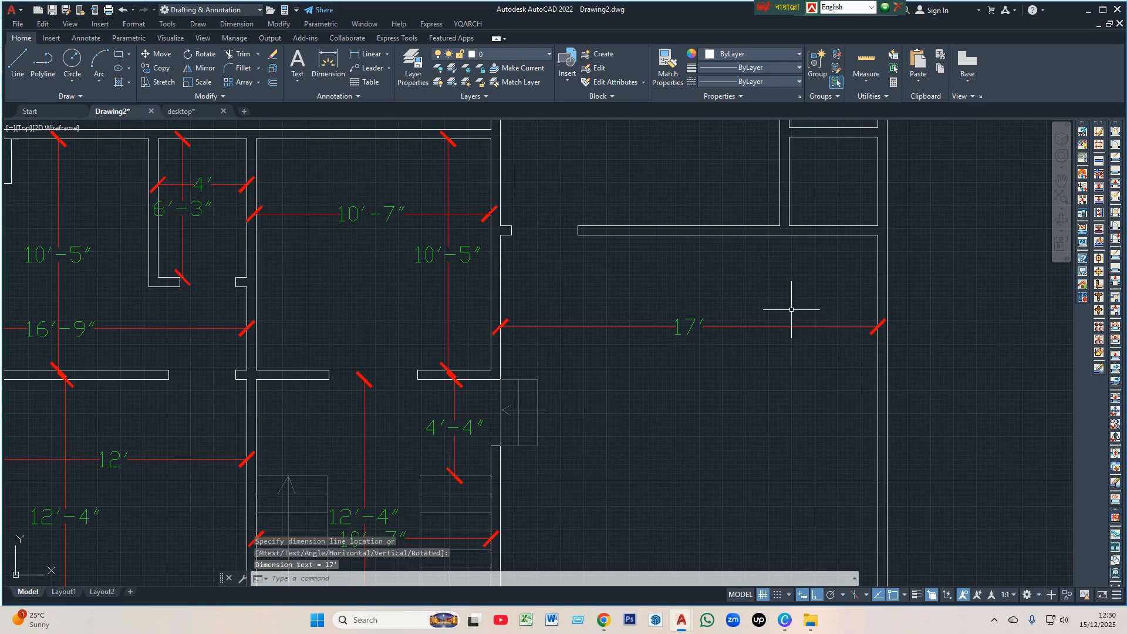
- Add a vertical linear dimension down the parking area, from the drawing room wall to the front ramp
scroll(792, 309, "down", 3)
key("Return")
left_click(752, 262)
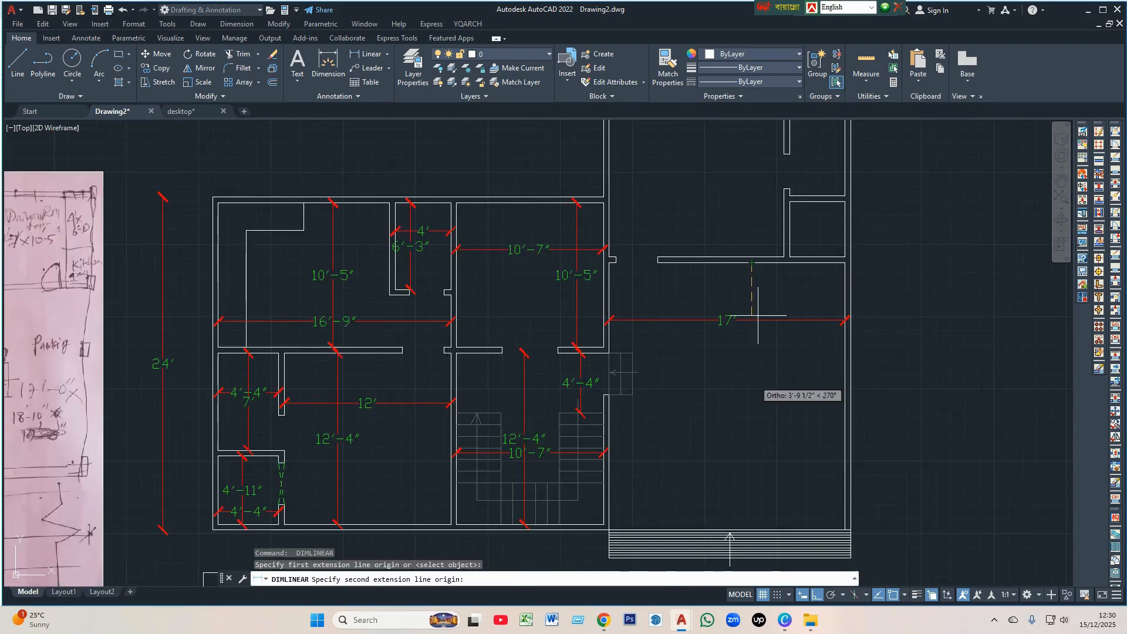
left_click(750, 532)
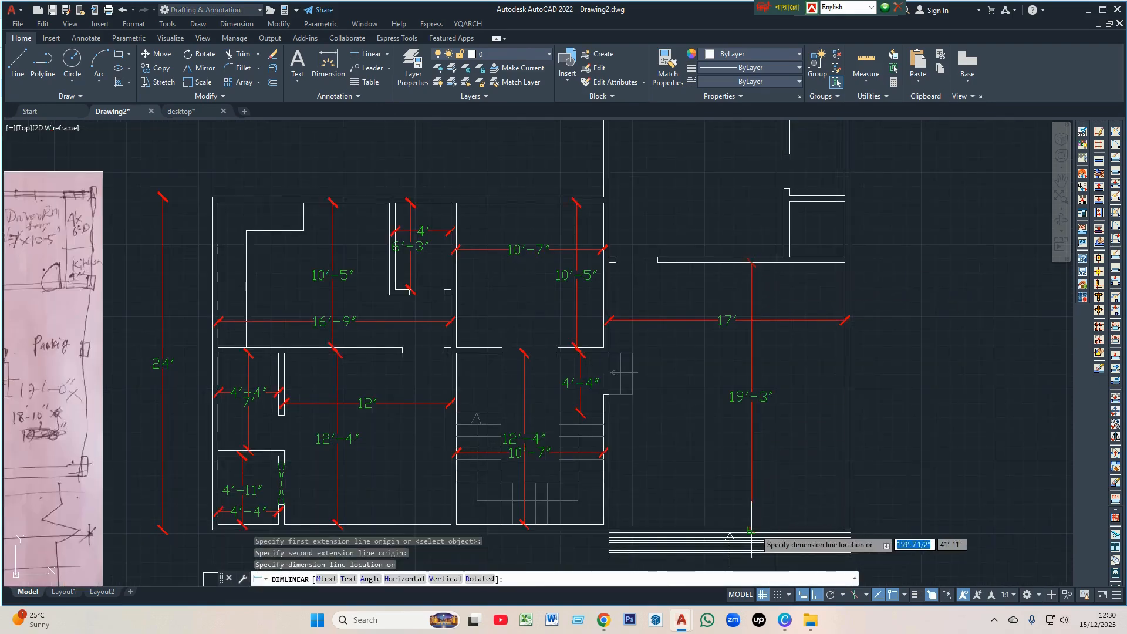
left_click(752, 531)
- Compare the parking area's dimensions with the hand sketch and check the sketched size of the drawing room
scroll(810, 462, "down", 2)
scroll(559, 408, "up", 5)
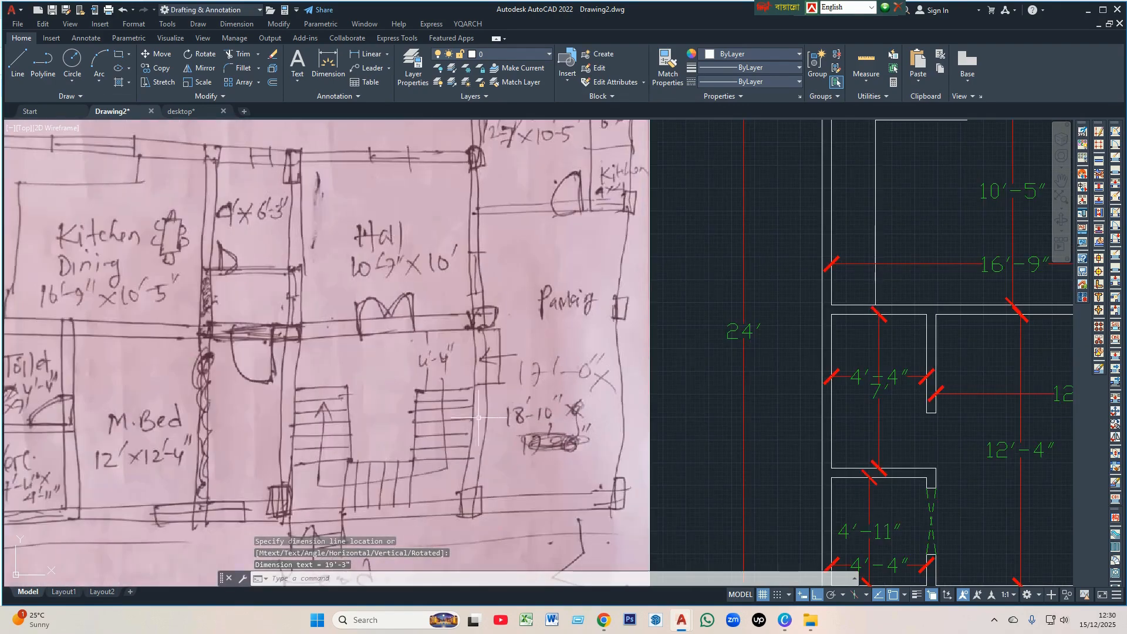
scroll(478, 418, "down", 4)
scroll(1009, 453, "down", 1)
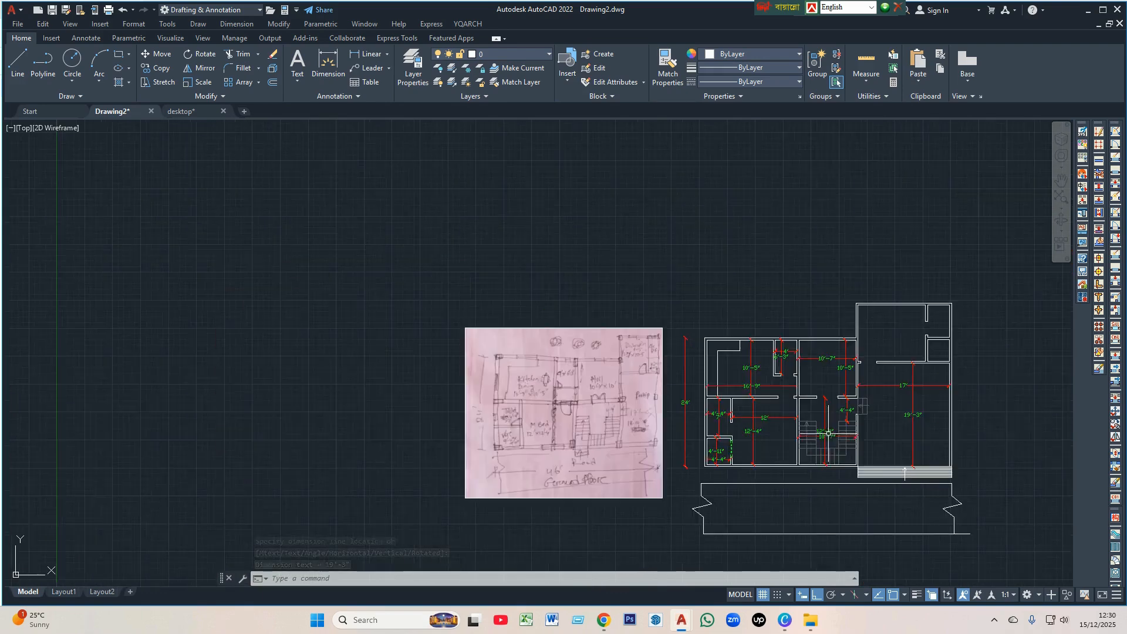
scroll(907, 446, "up", 3)
scroll(781, 404, "down", 4)
scroll(761, 437, "up", 4)
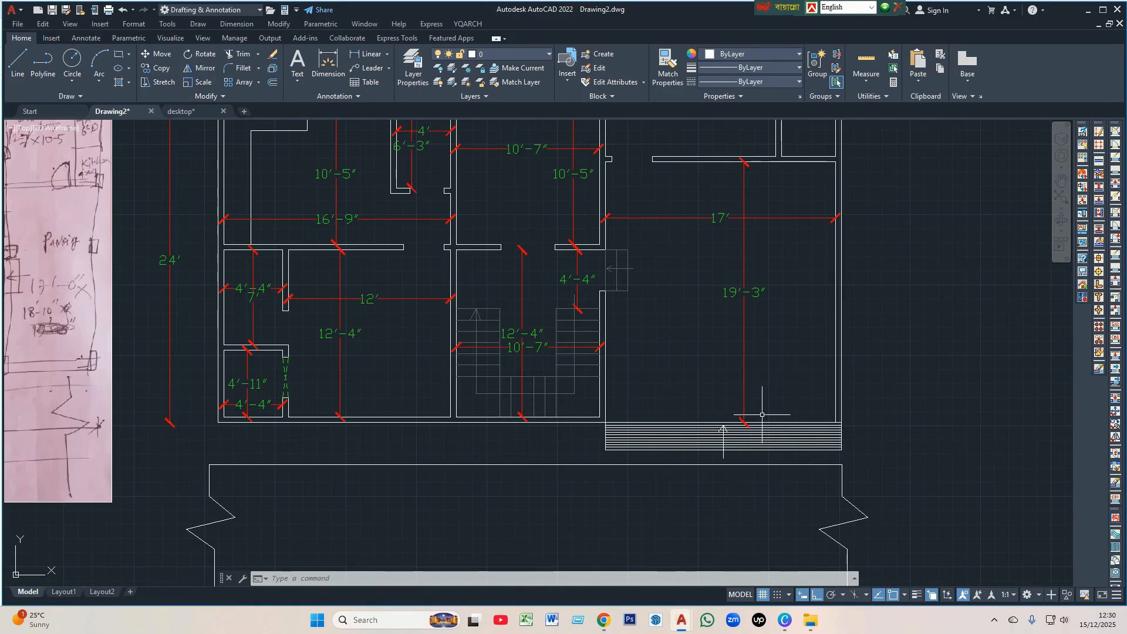
scroll(762, 415, "down", 3)
scroll(761, 301, "up", 2)
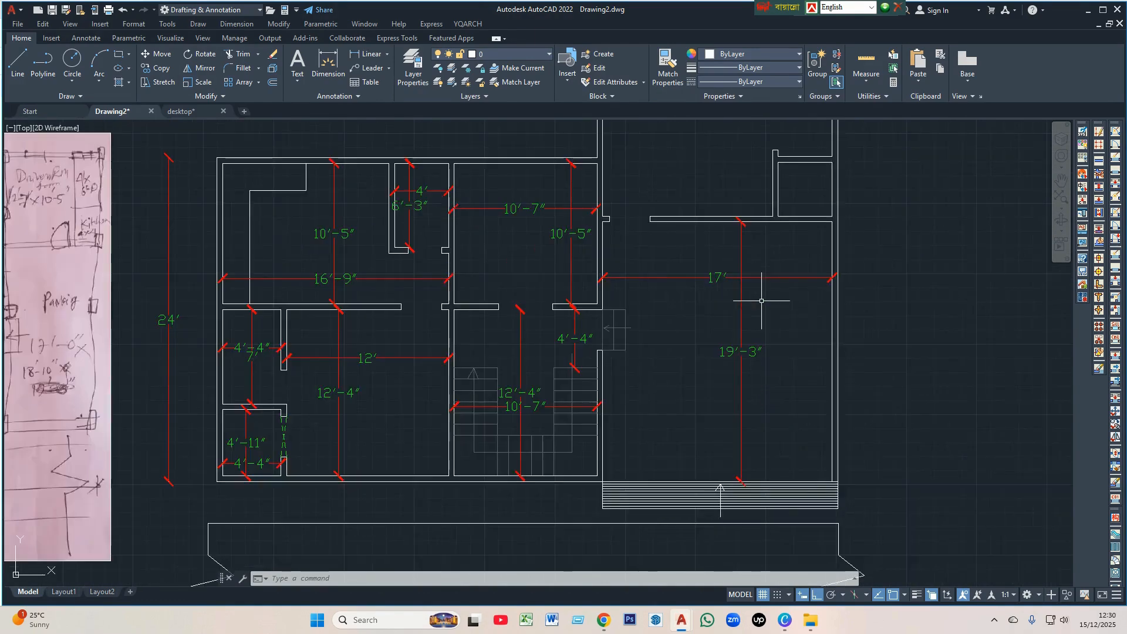
scroll(766, 301, "down", 3)
scroll(730, 194, "up", 2)
scroll(745, 246, "down", 3)
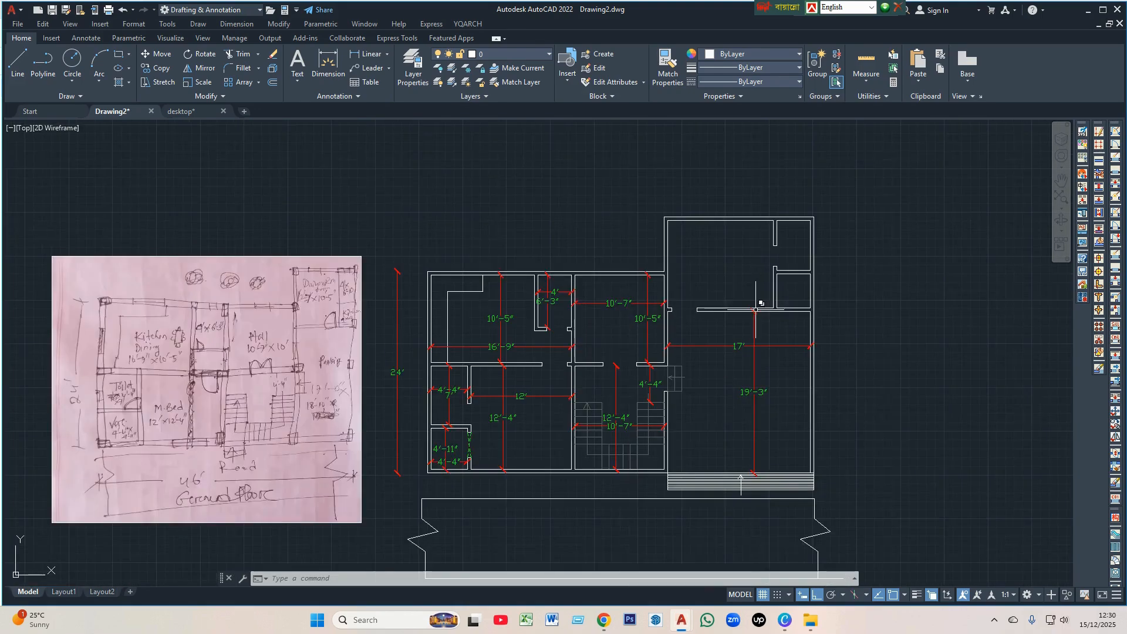
scroll(367, 293, "up", 4)
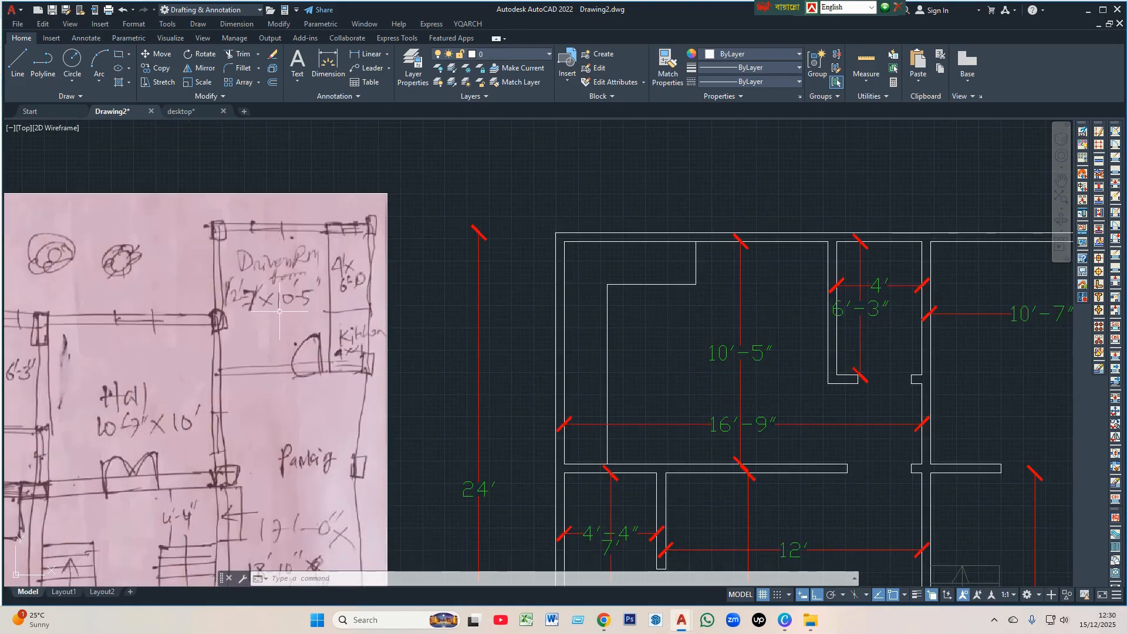
scroll(279, 311, "down", 4)
- Add a horizontal linear dimension across the inner width of the drawing room, up to the toilet partition
scroll(611, 247, "up", 4)
key("Return")
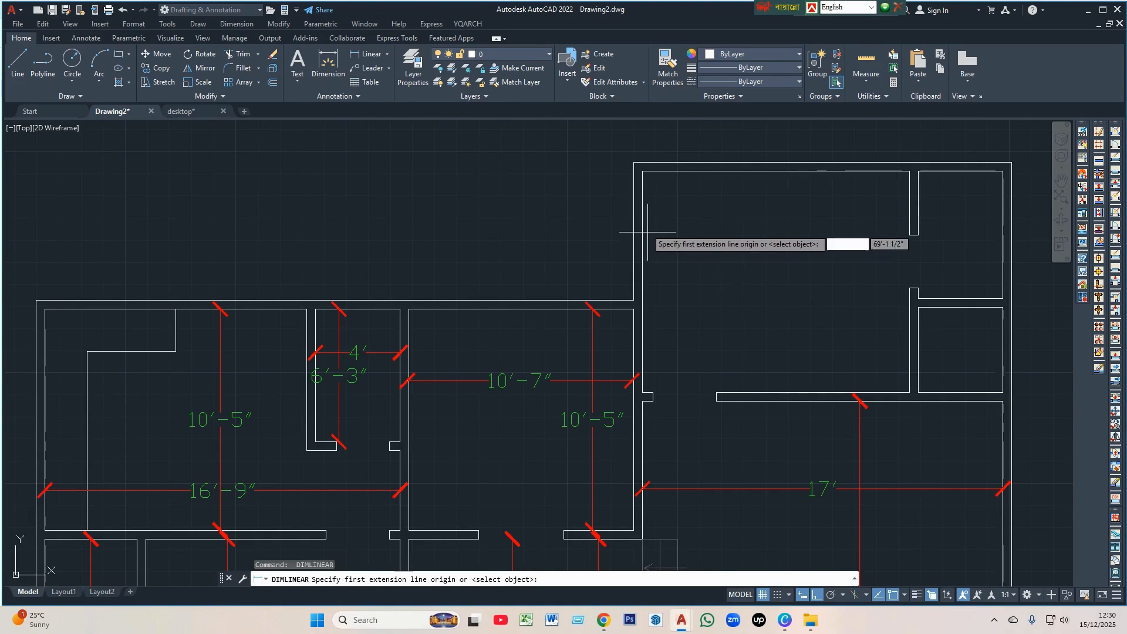
left_click(648, 232)
left_click(909, 230)
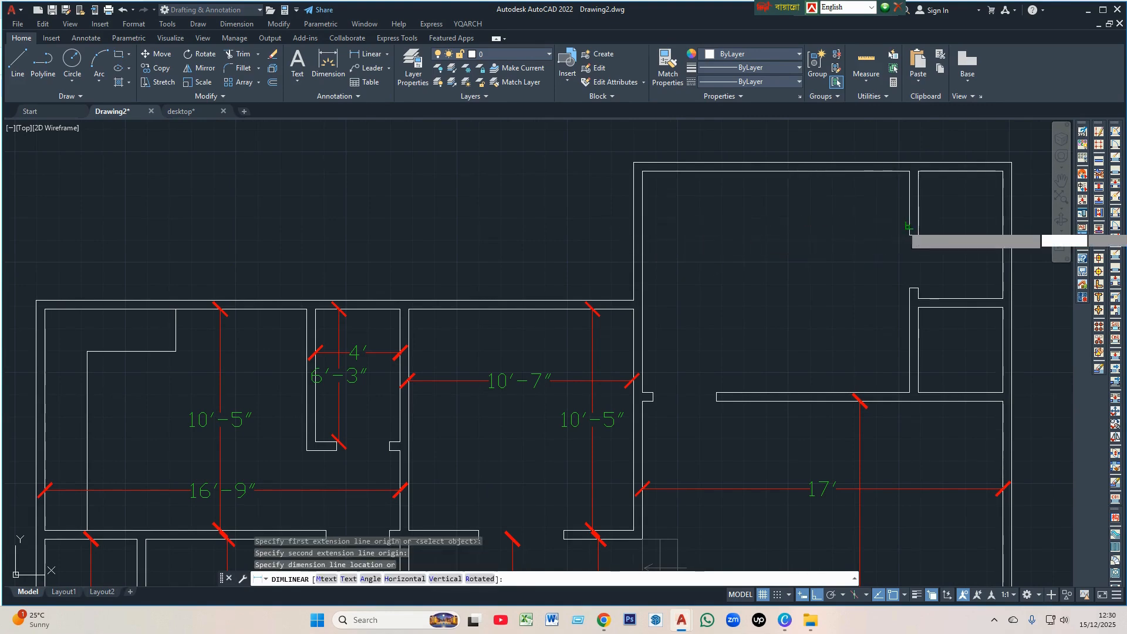
left_click(908, 225)
- Add a vertical linear dimension down the drawing room, from the rear wall to the parking wall
key("Return")
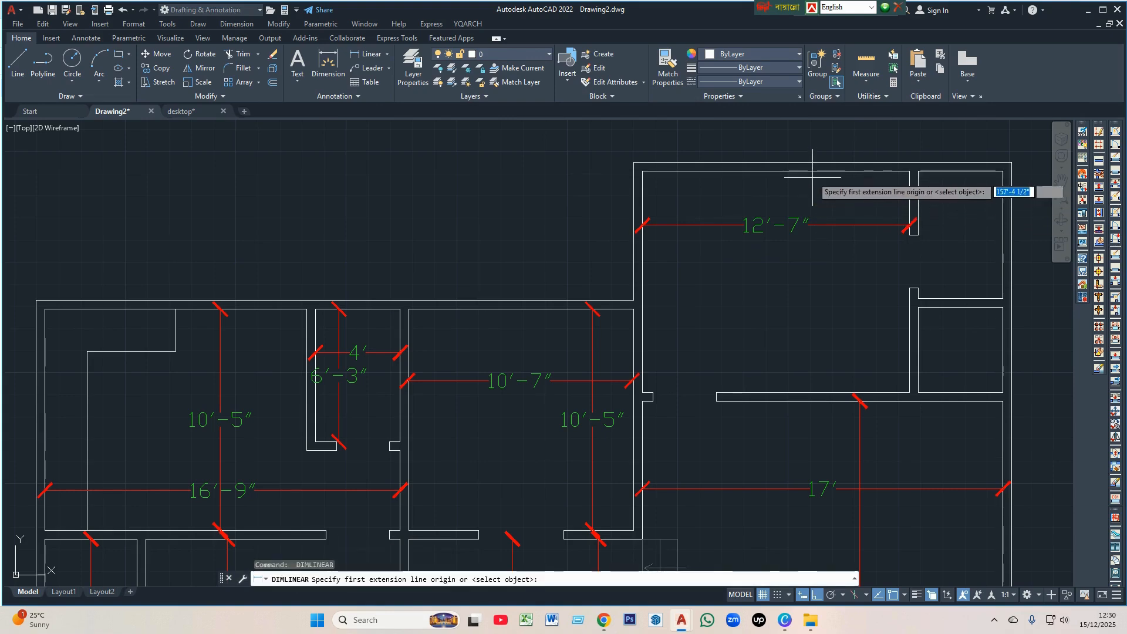
left_click(813, 173)
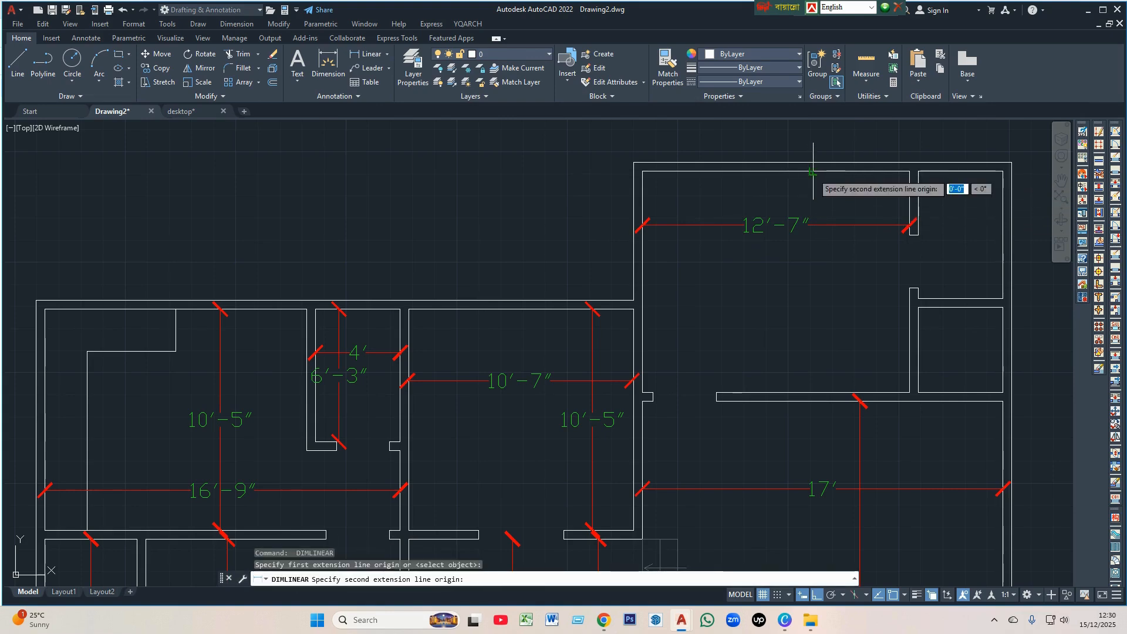
left_click(813, 394)
left_click(788, 372)
- Add a horizontal linear dimension across the inner width of the toilet beside the drawing room
scroll(722, 329, "down", 3)
scroll(820, 271, "up", 2)
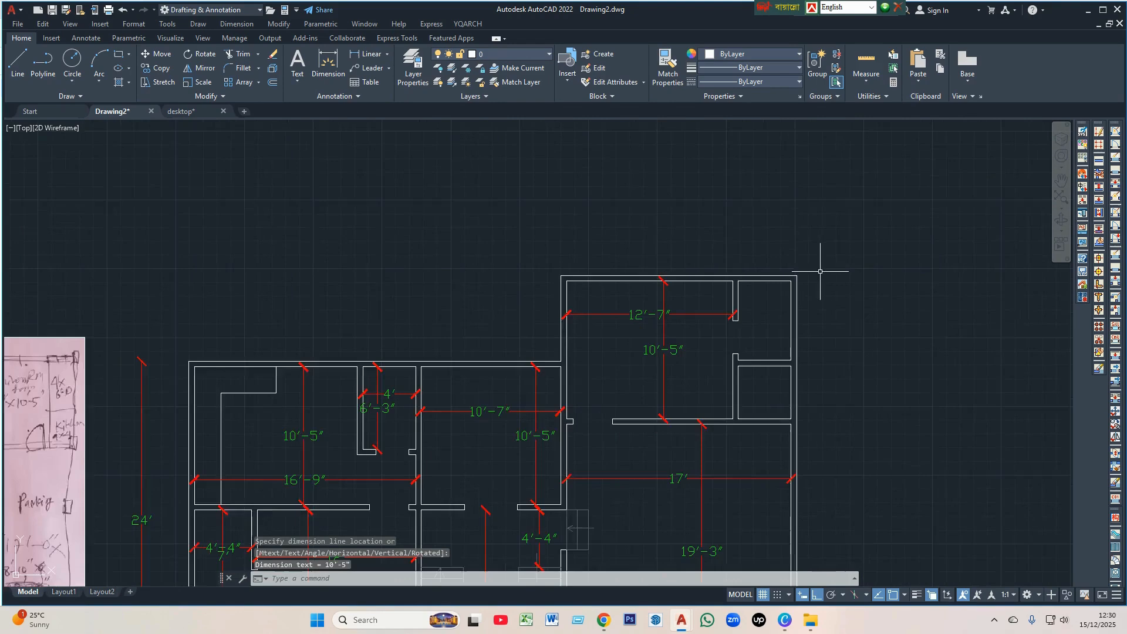
scroll(786, 281, "up", 4)
key("Return")
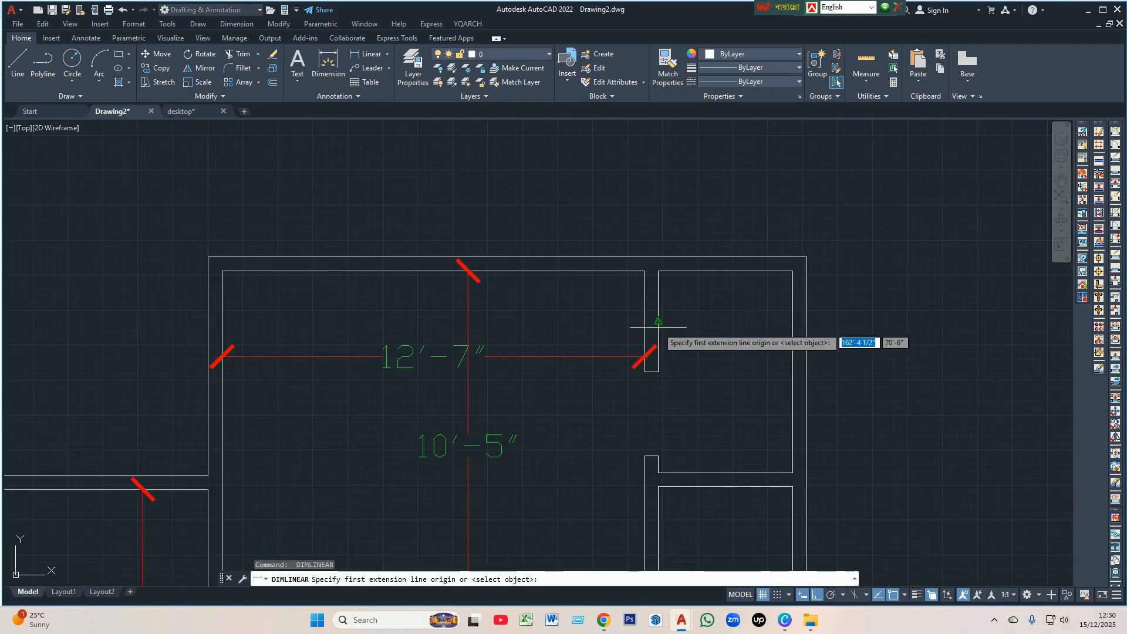
left_click(658, 327)
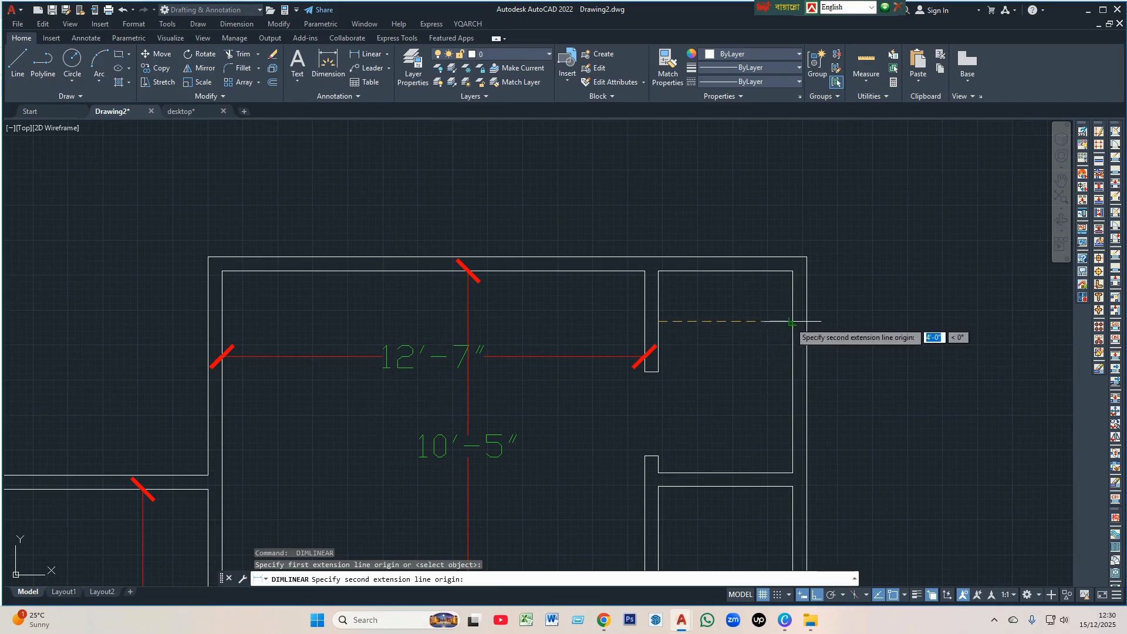
left_click(791, 325)
left_click(845, 328)
- Add a vertical linear dimension down the inside of that toilet, from the rear wall to its lower wall
key("Return")
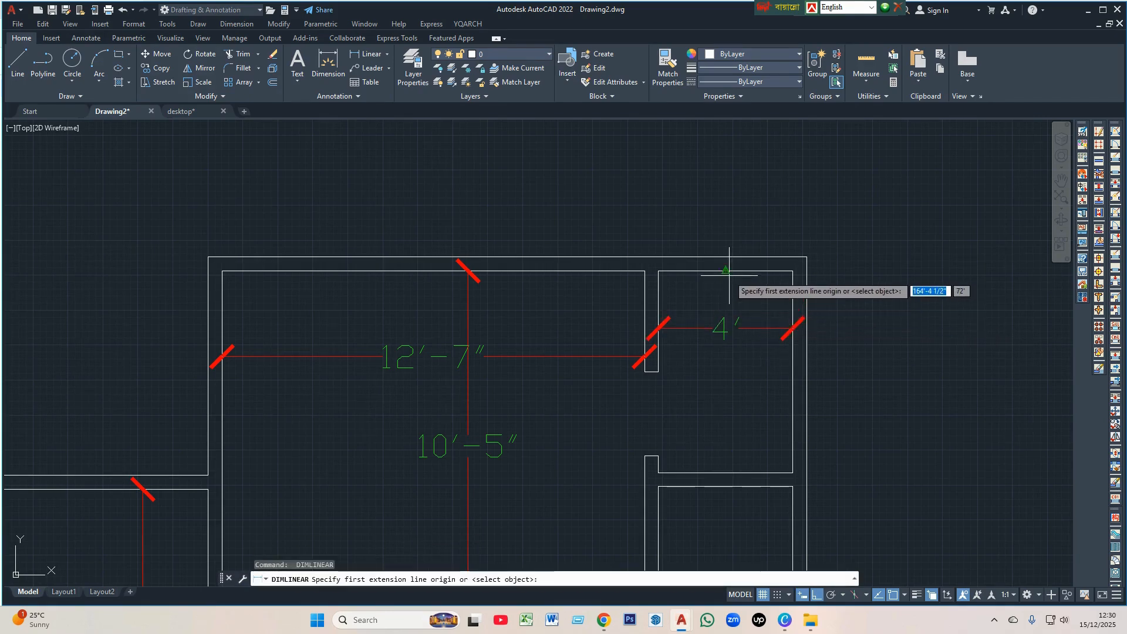
left_click(728, 275)
left_click(727, 472)
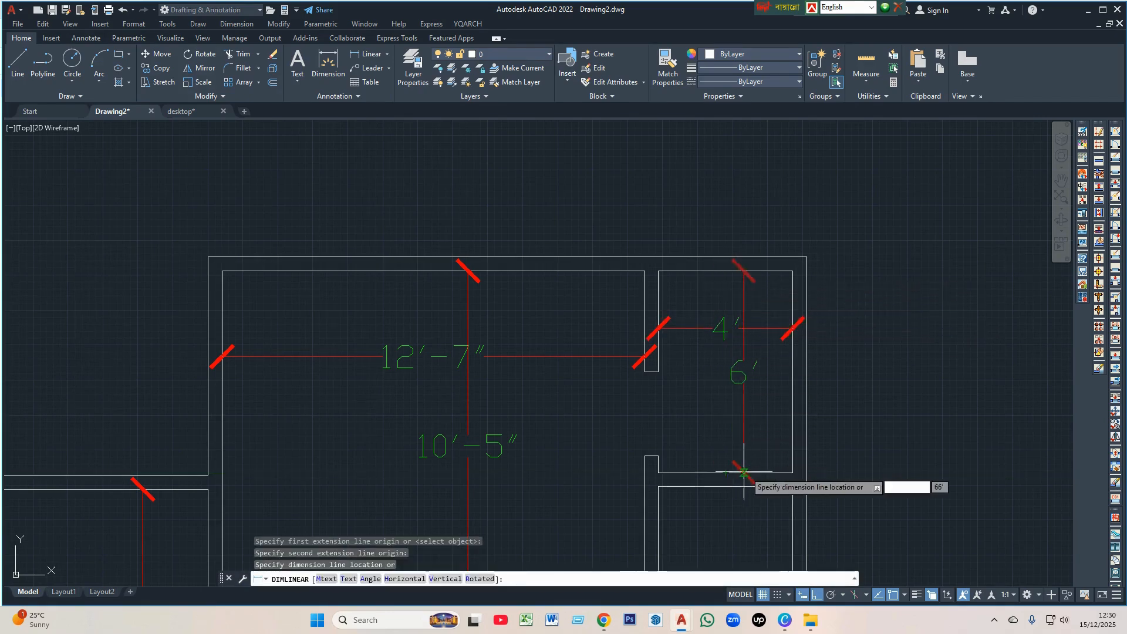
left_click(741, 379)
- Offset the right and upper inner wall lines of the small space below the toilet 18" inward
scroll(726, 456, "down", 4)
scroll(726, 457, "up", 4)
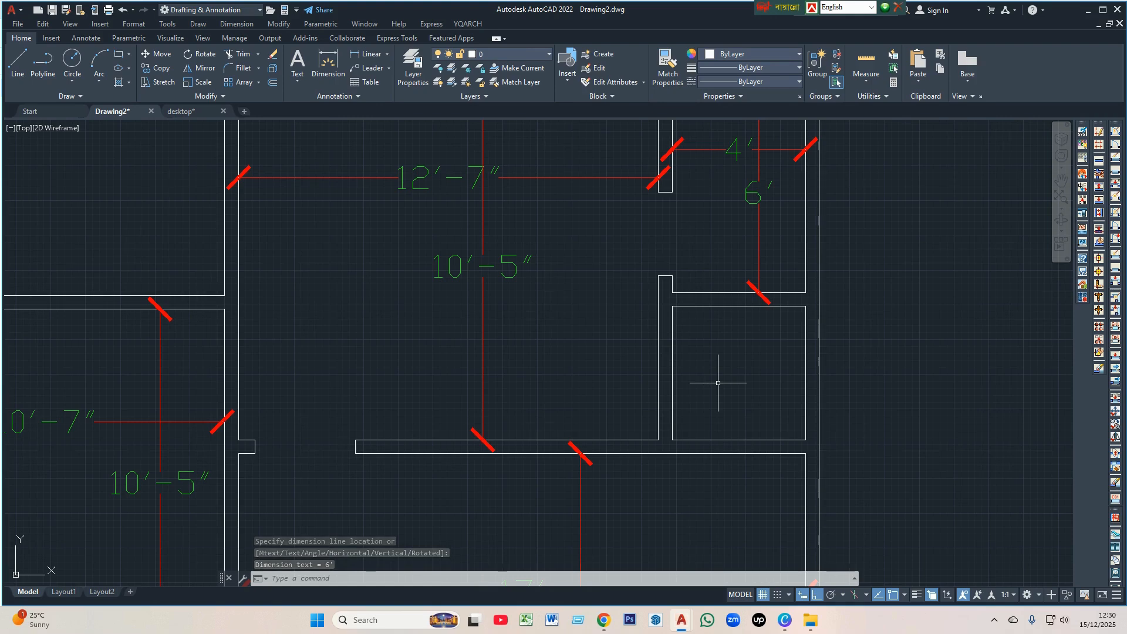
type("o")
key("Return")
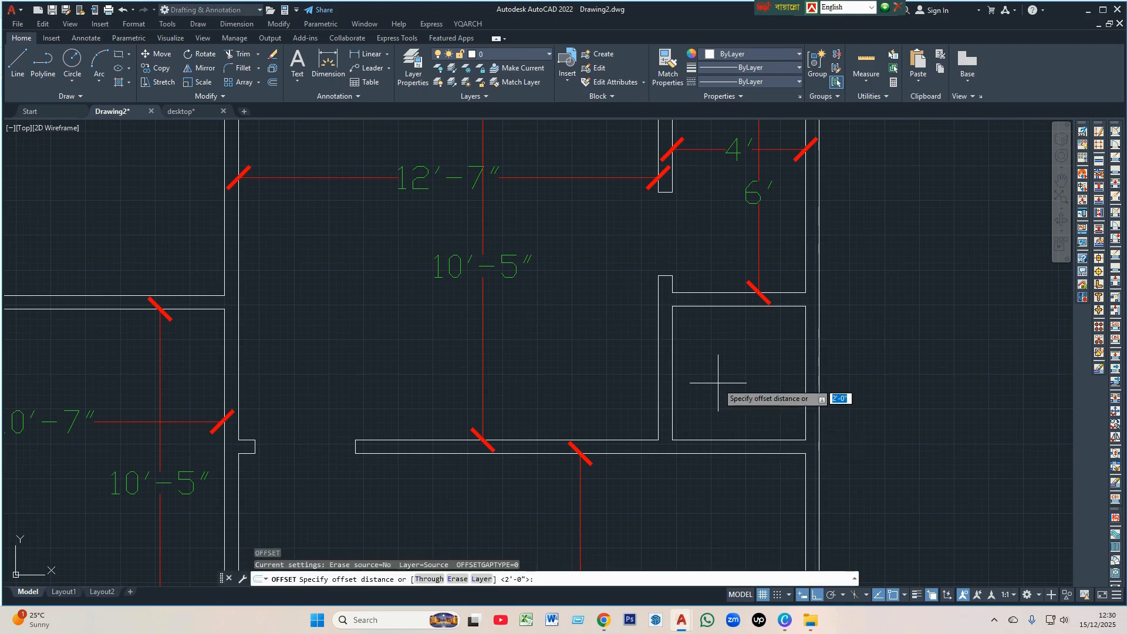
type("18\"")
key("Return")
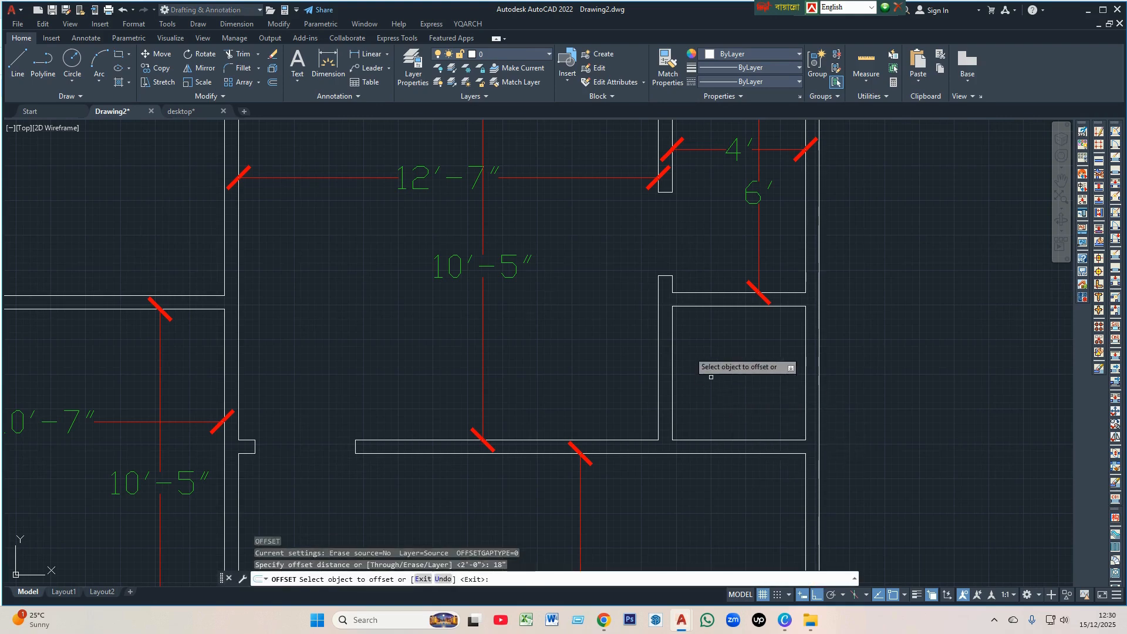
left_click(806, 392)
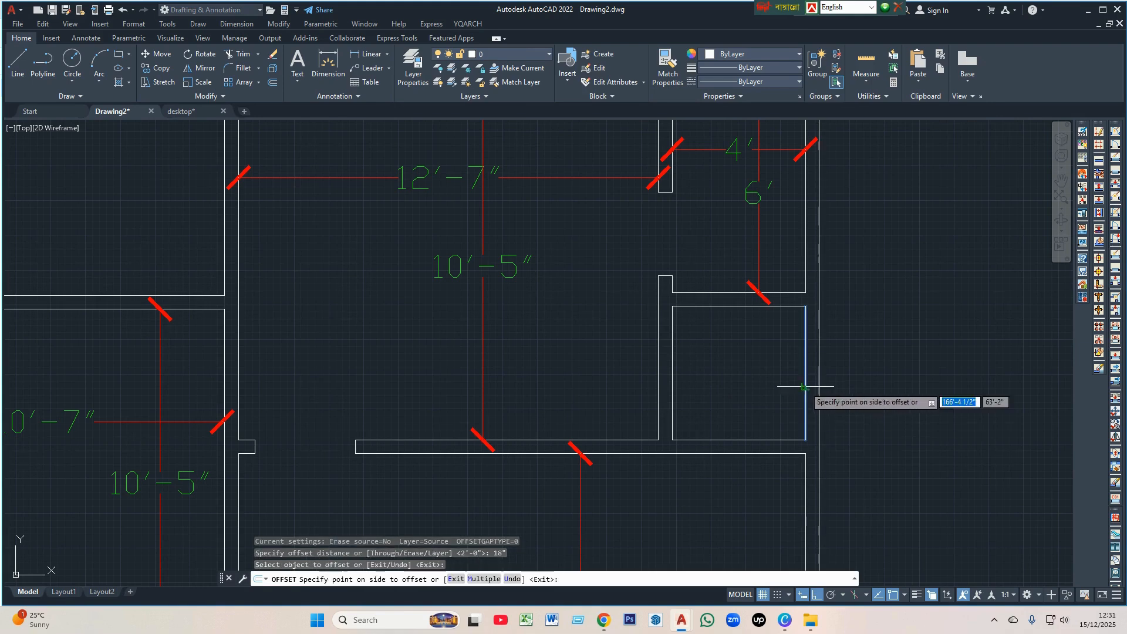
left_click(738, 363)
left_click(732, 306)
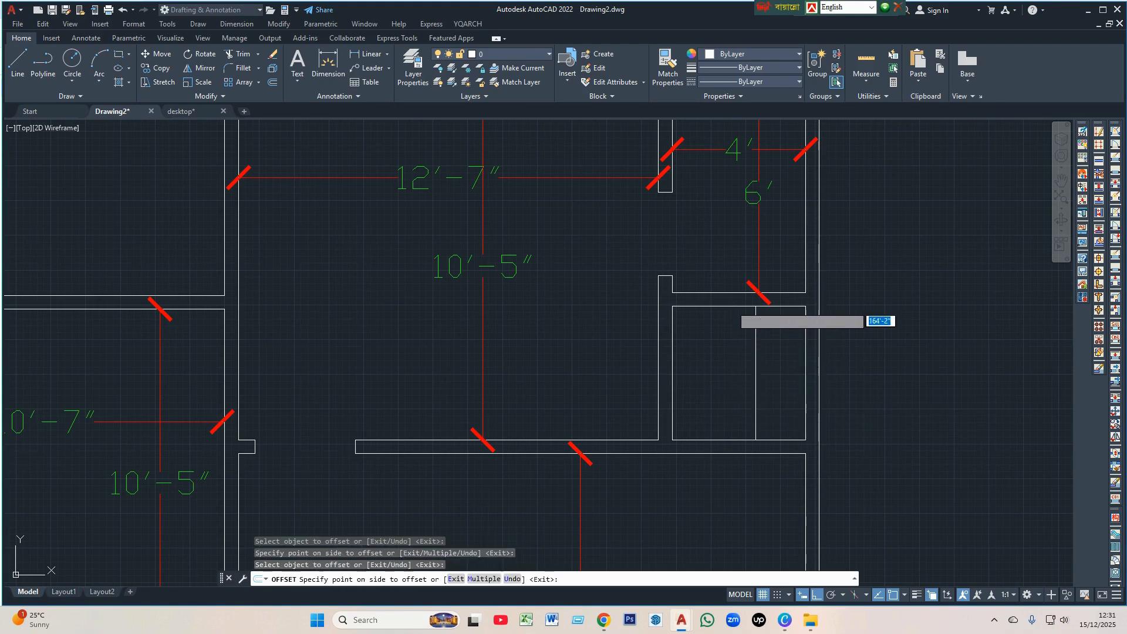
left_click(735, 331)
key("Escape")
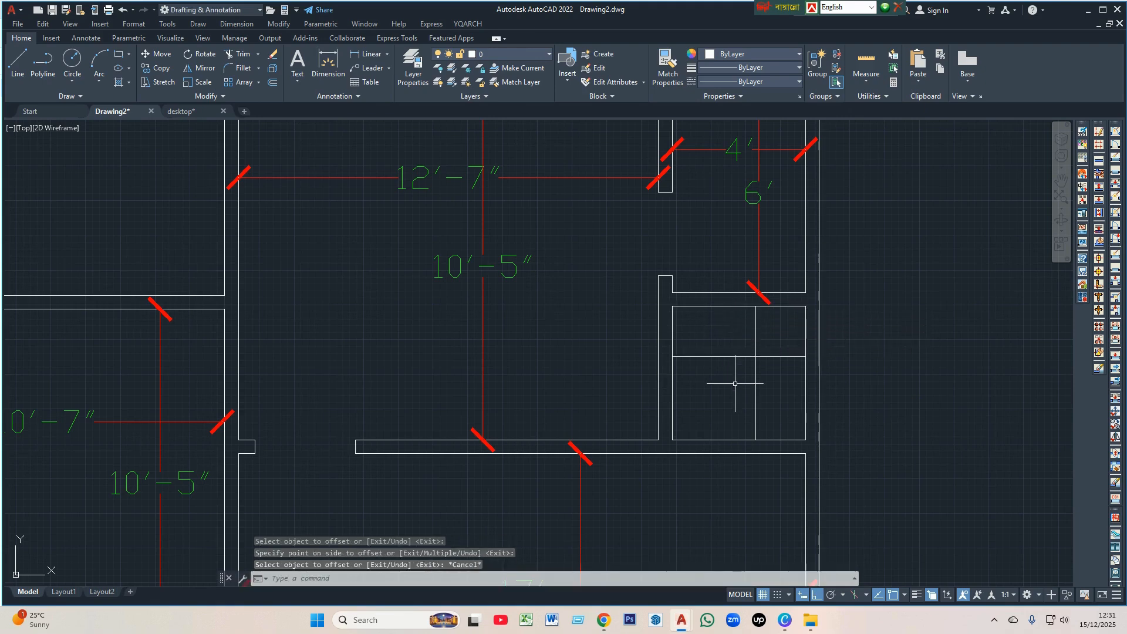
- Trim the two offset lines into an L-shaped outline and remove the partition's inner line below it
type("TR")
key("Return")
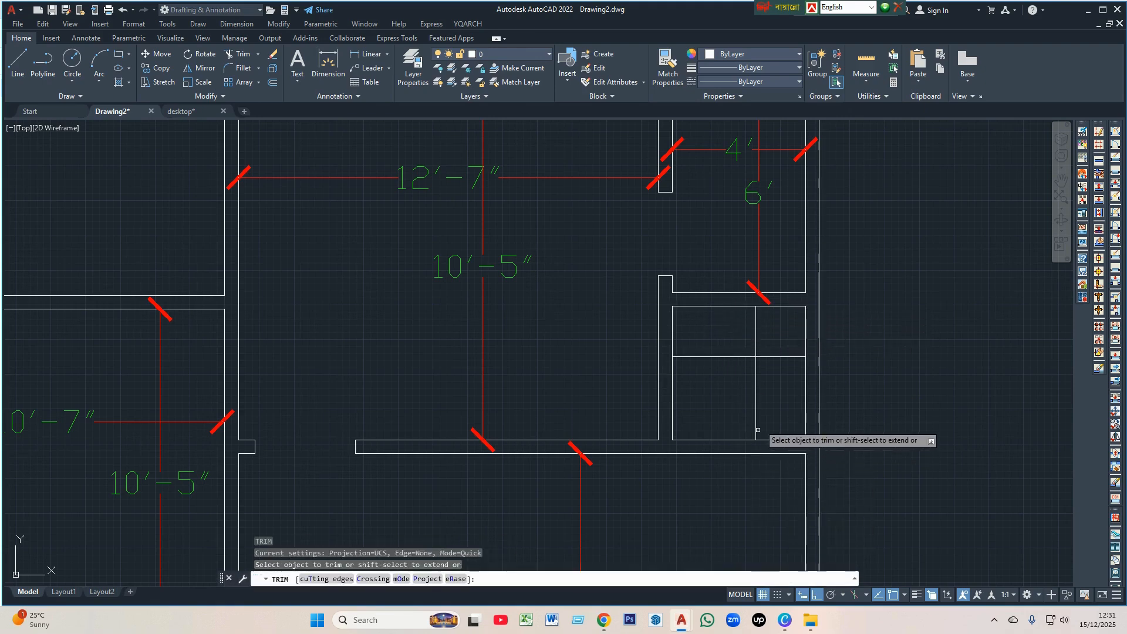
mouse_move(780, 376)
left_mouse_down()
mouse_move(760, 329)
mouse_move(740, 332)
left_mouse_up()
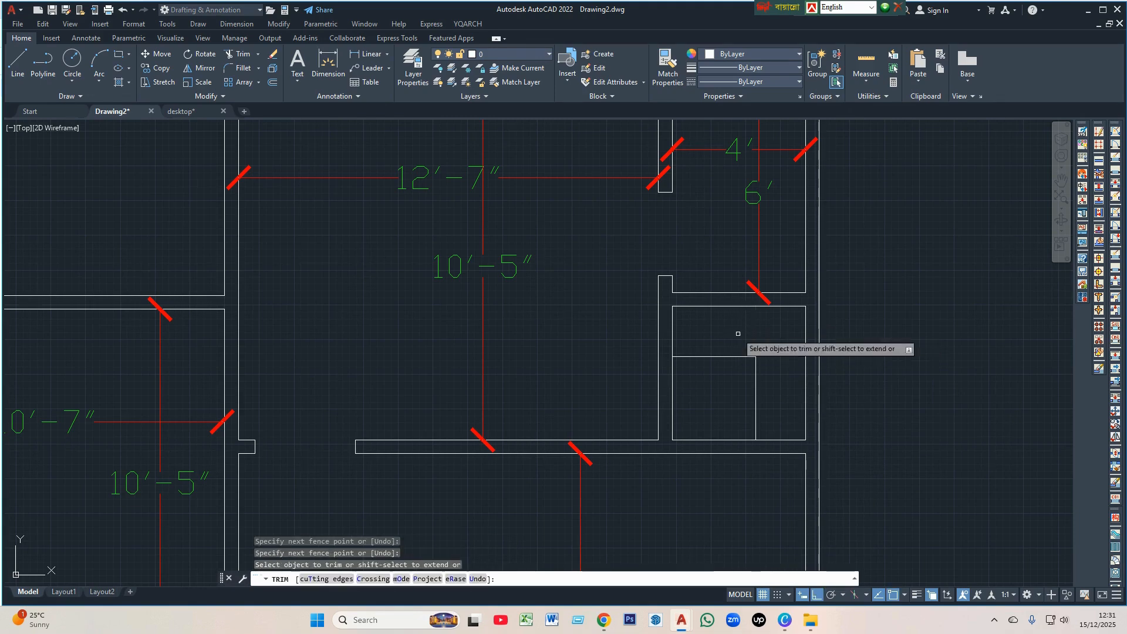
mouse_move(704, 391)
left_mouse_down()
mouse_move(667, 390)
mouse_move(667, 363)
left_mouse_up()
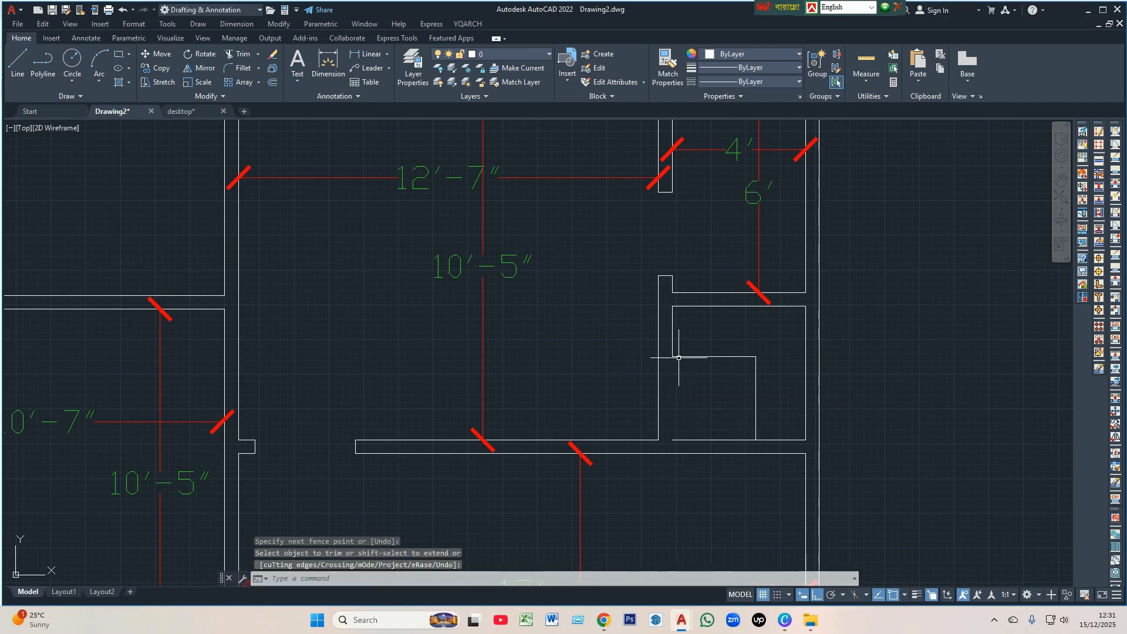
key("Escape")
- Stretch the L-shape's horizontal edge to the partition's outer face and trim the outer partition line below it
left_click(681, 356)
left_click(672, 356)
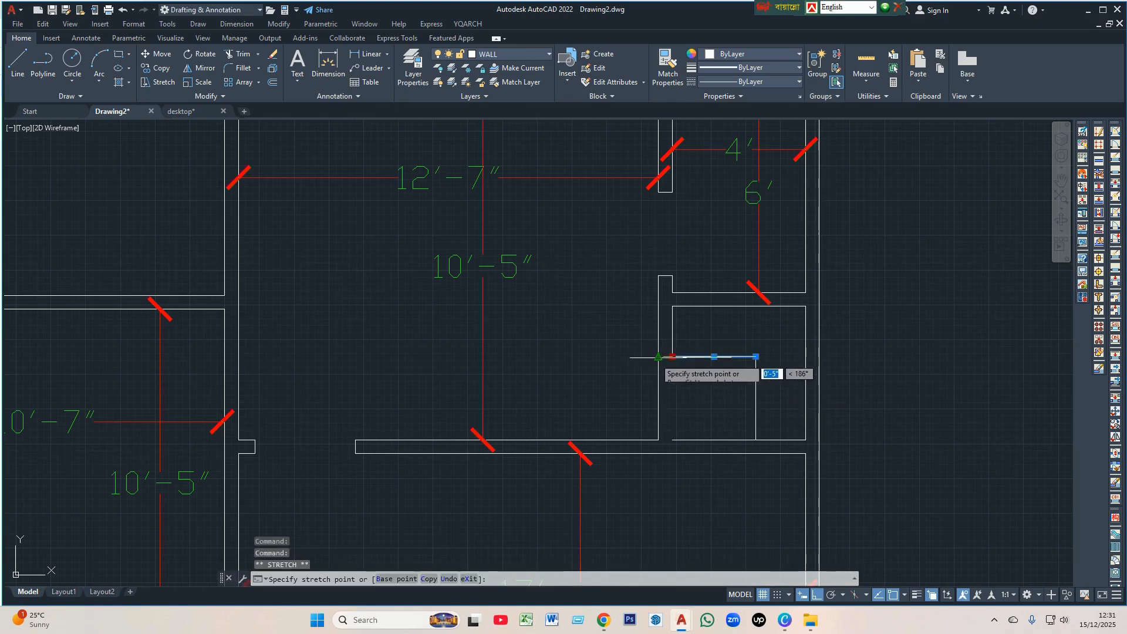
left_click(658, 357)
type("tr")
key("Return")
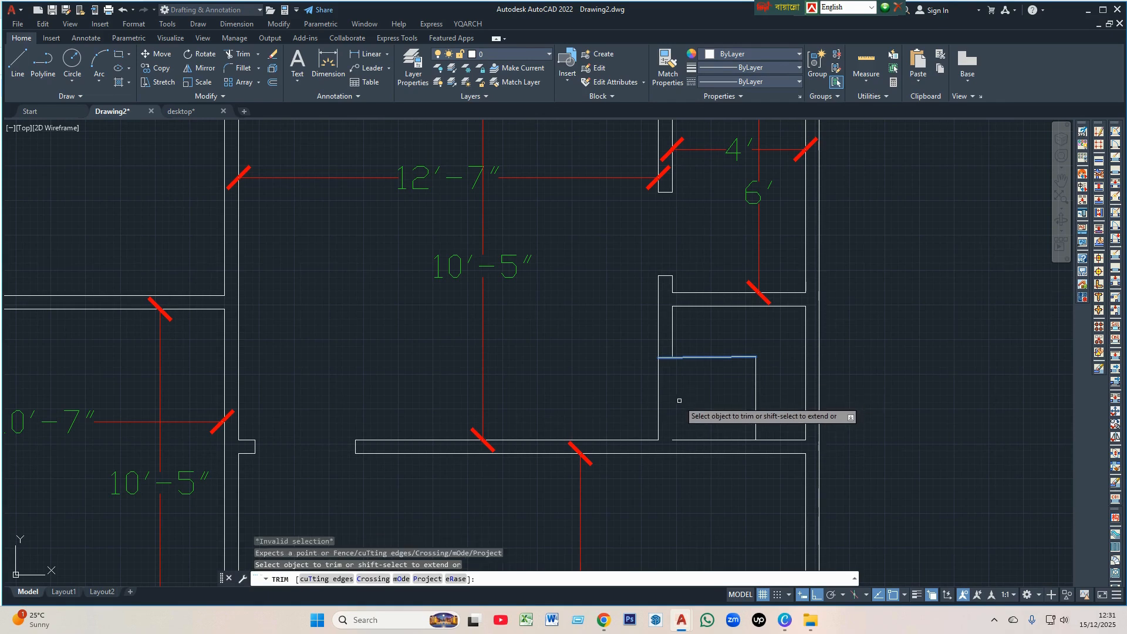
mouse_move(683, 392)
left_mouse_down()
mouse_move(621, 382)
mouse_move(633, 385)
left_mouse_up()
key("Escape")
- Delete the slanted edge and redraw it as a straight line from the partition's inner line end to the L-shape's corner
scroll(641, 385, "up", 3)
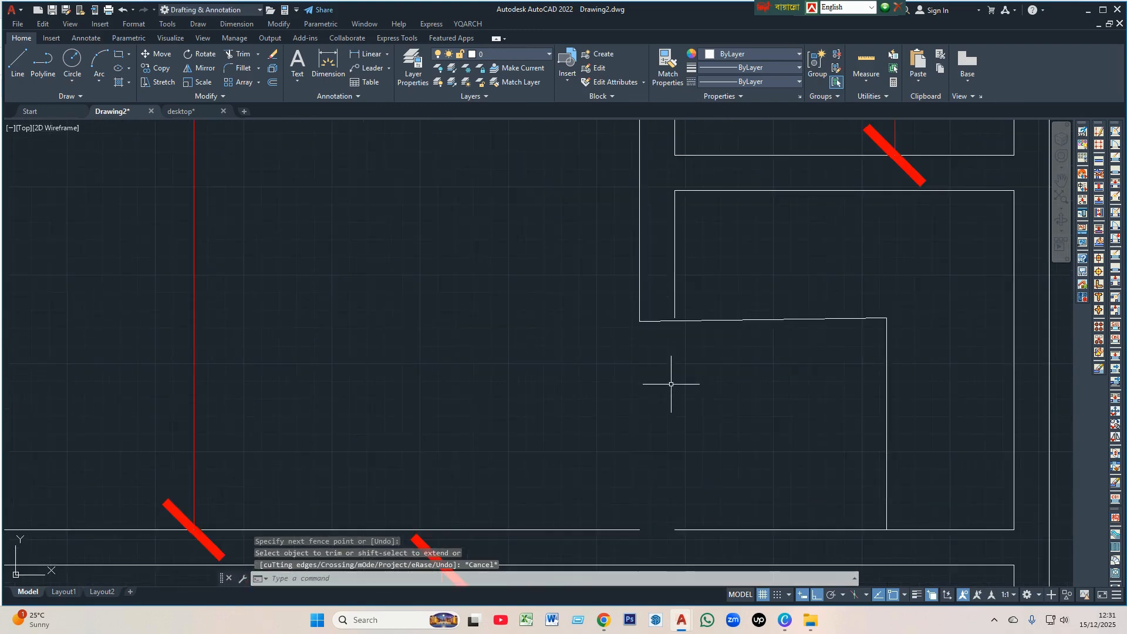
scroll(728, 364, "down", 2)
left_click(750, 357)
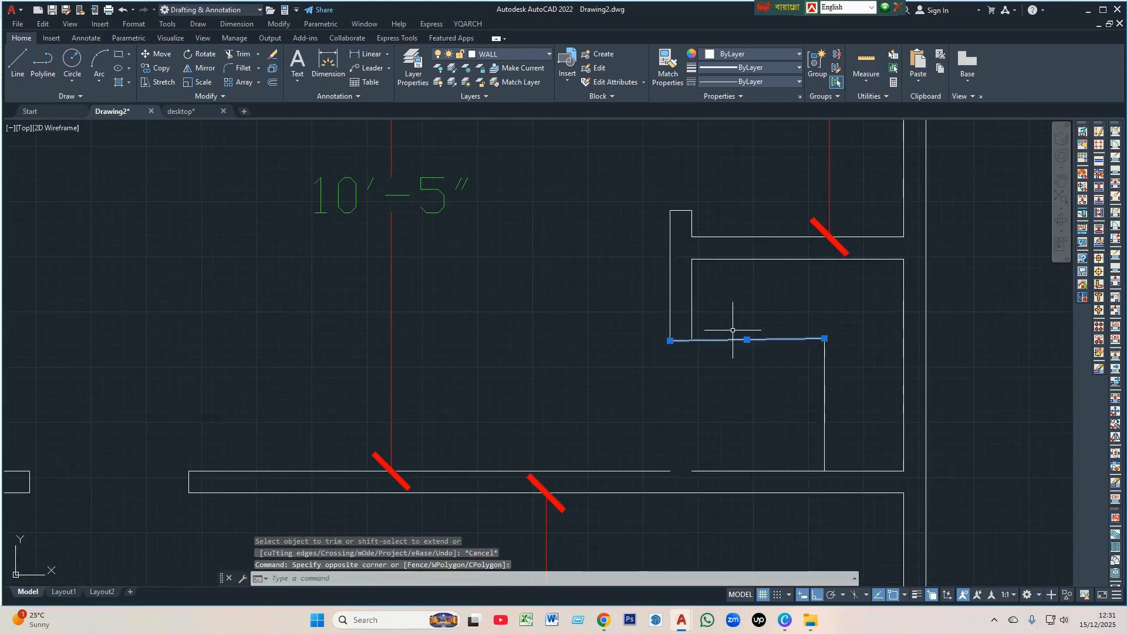
key("Delete")
scroll(728, 337, "up", 3)
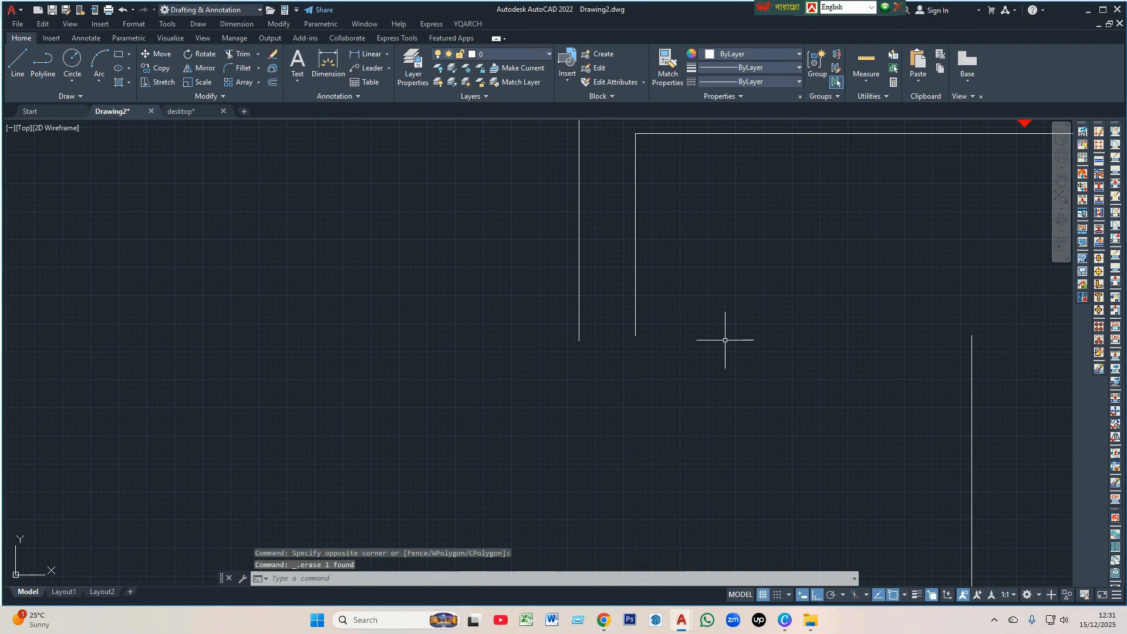
key("l")
key("Return")
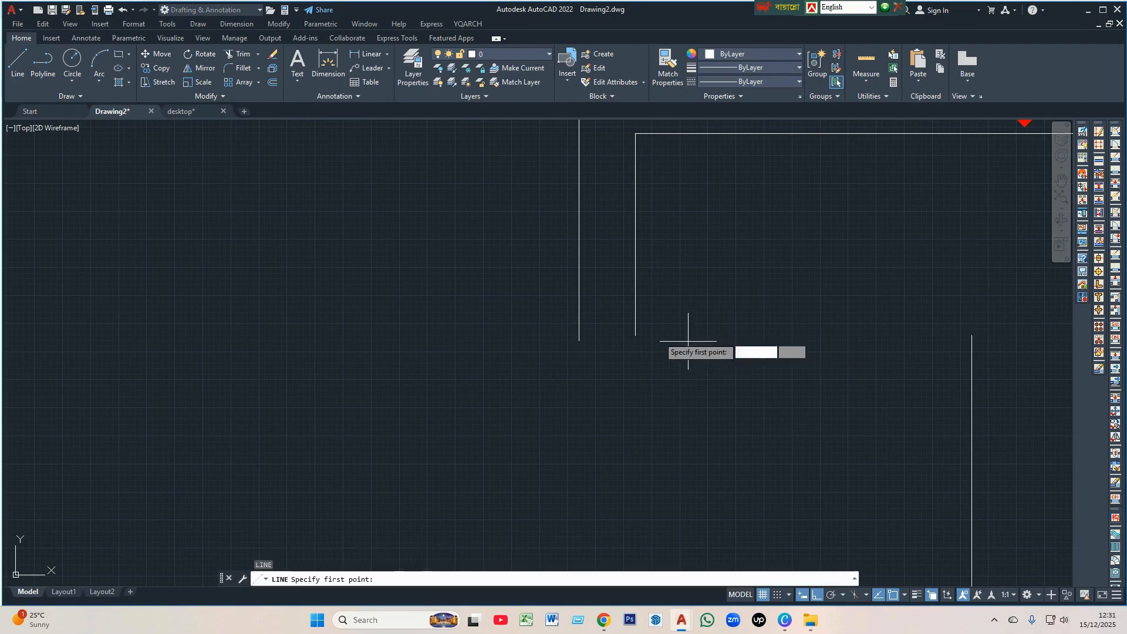
left_click(636, 336)
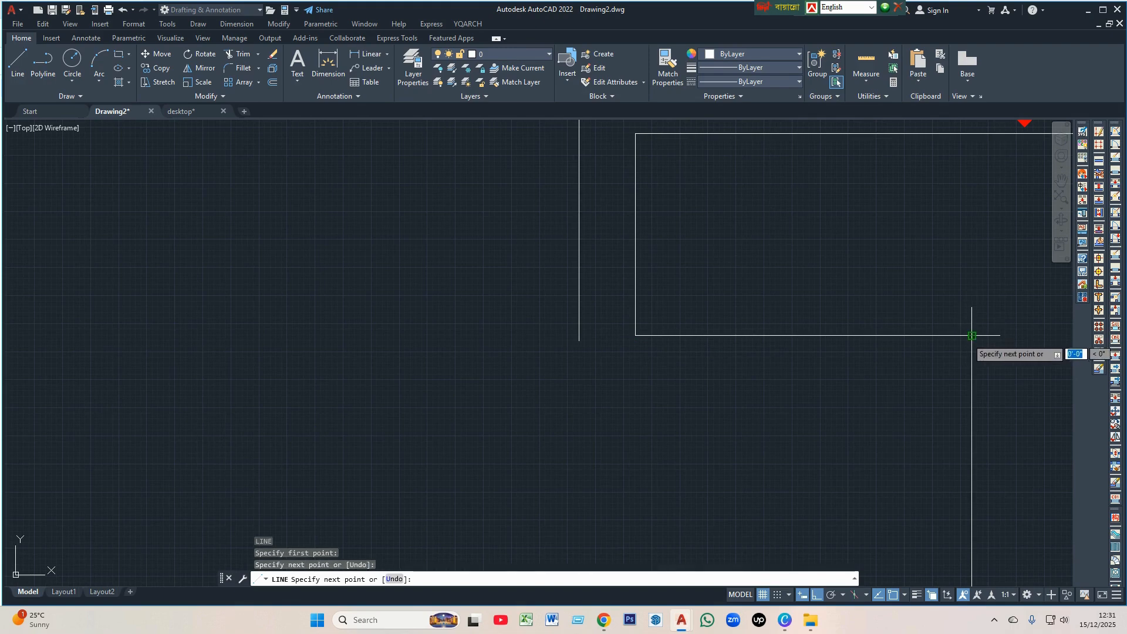
key("Return")
- Stretch the new horizontal line's partition end straight past the partition's outer line
left_click(667, 339)
left_click(676, 380)
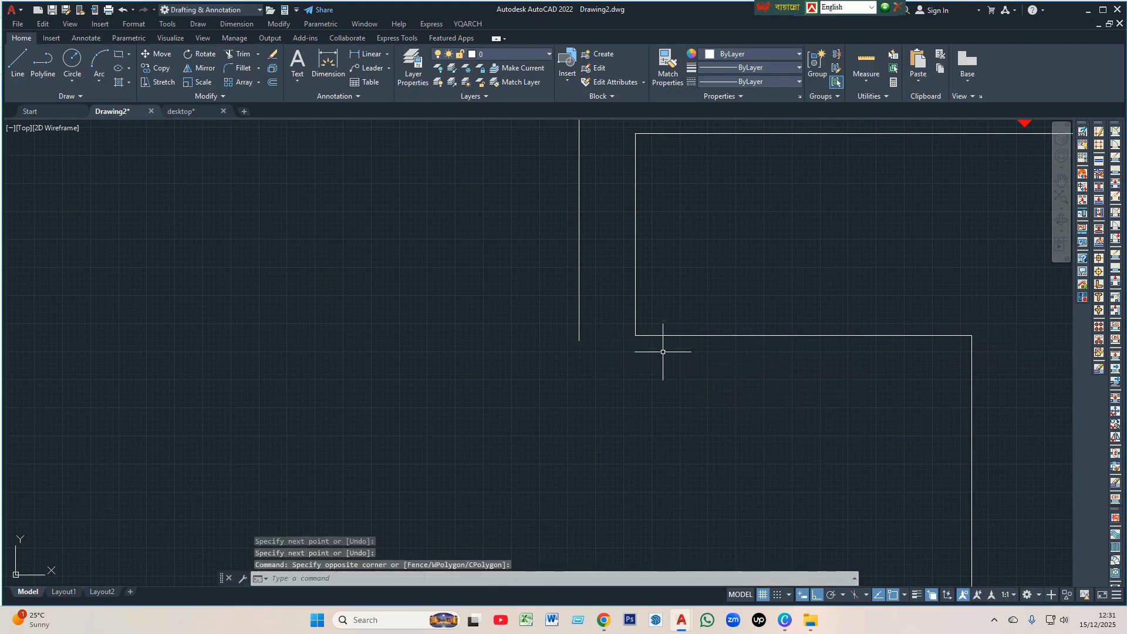
left_click(658, 335)
left_click(635, 335)
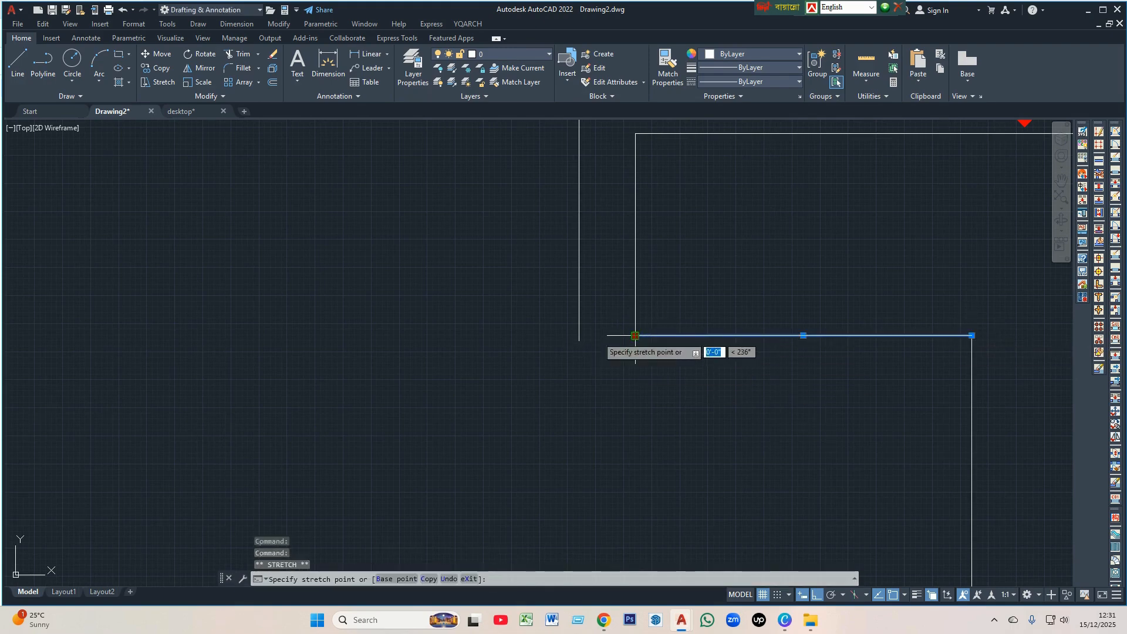
left_click(517, 336)
type("l")
key("Return")
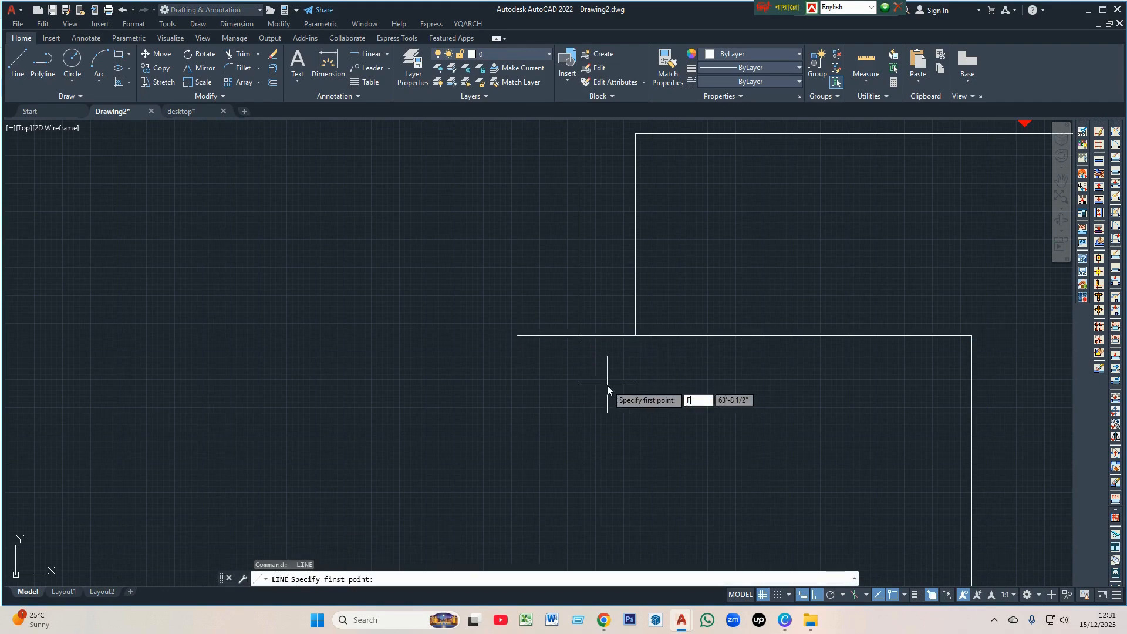
type("F")
key("Return")
left_click(634, 412)
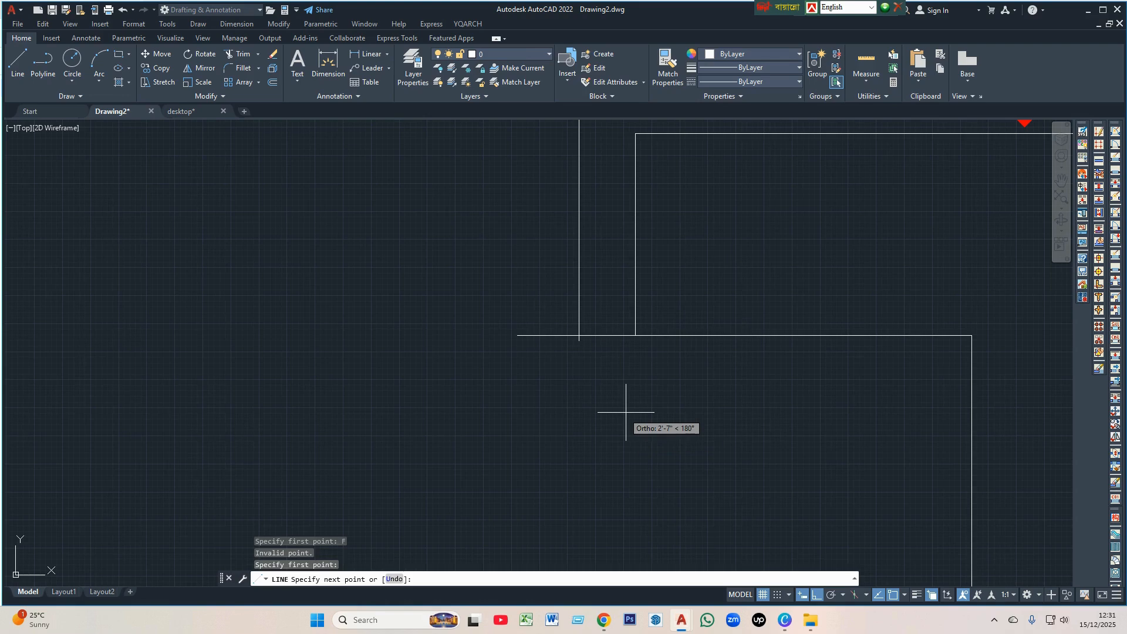
key("Escape")
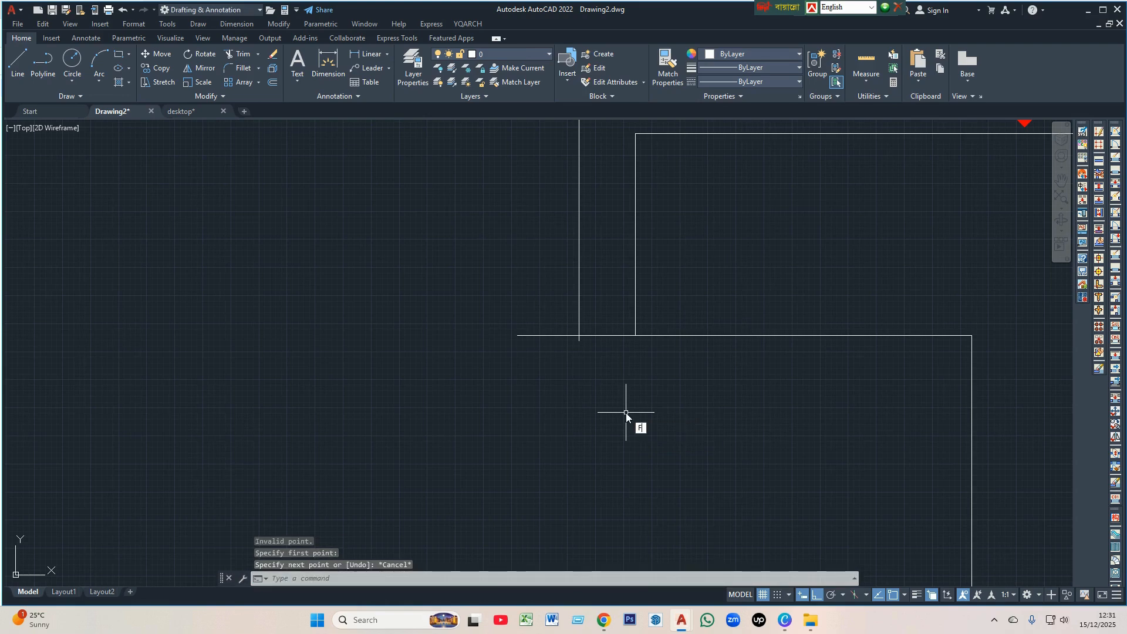
- Fillet the partition's outer line with the extended horizontal line into a square corner
key("Return")
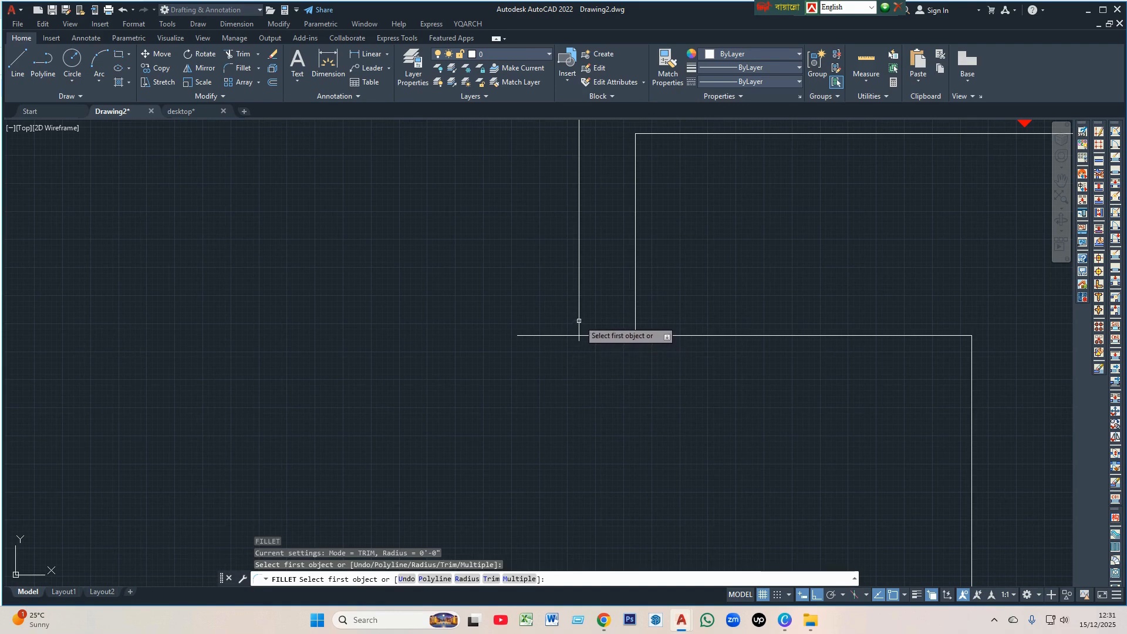
left_click(579, 321)
left_click(590, 335)
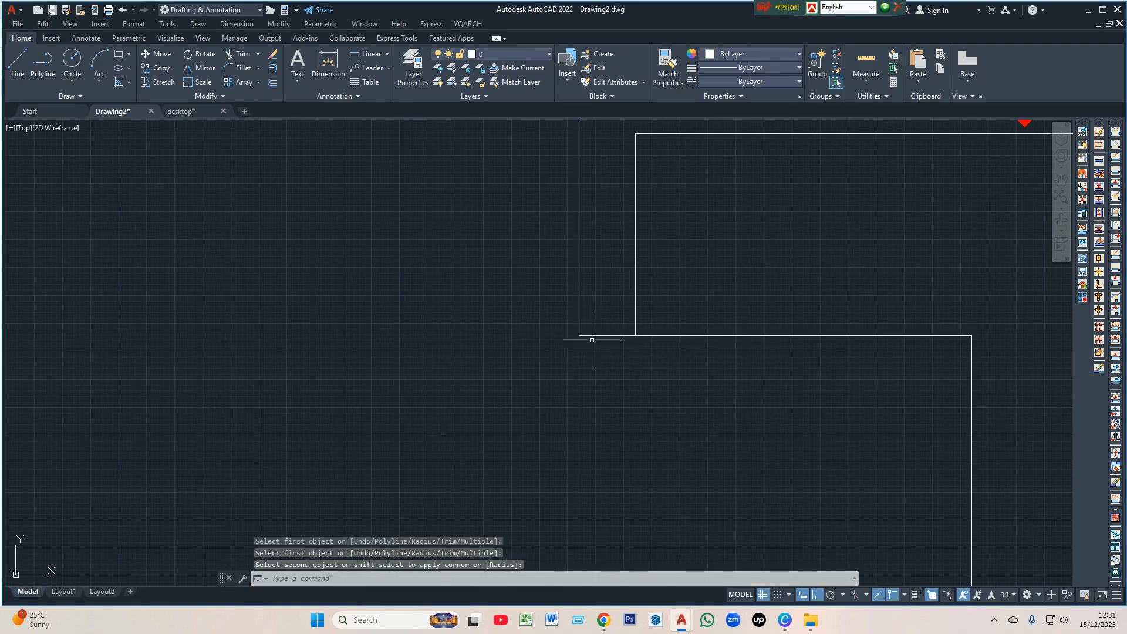
scroll(628, 389, "down", 3)
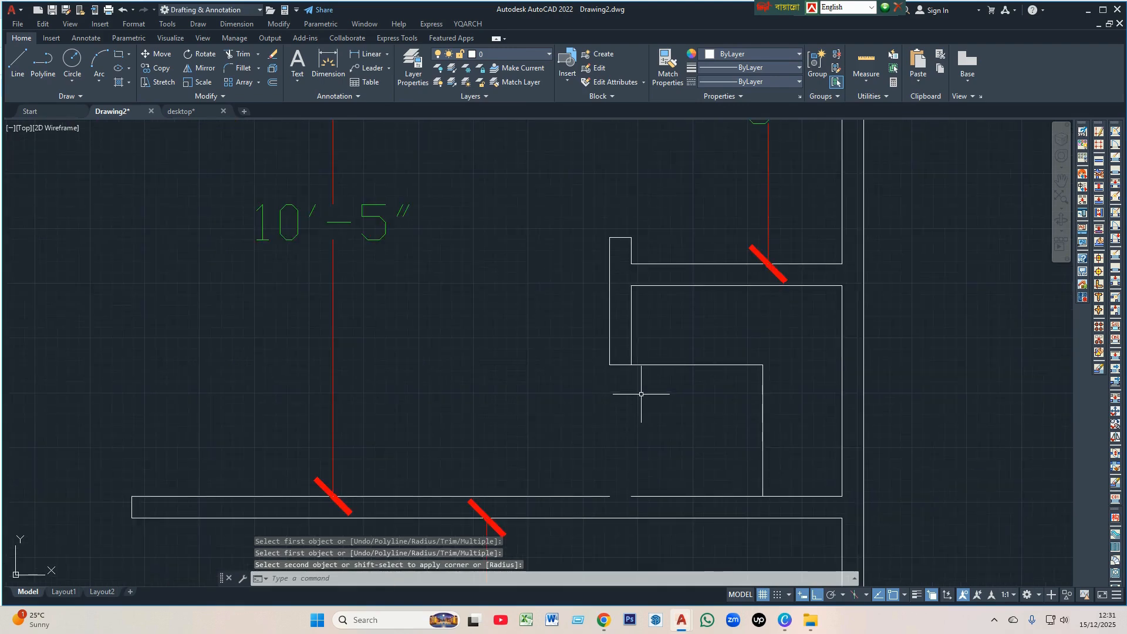
key("Escape")
scroll(644, 395, "down", 3)
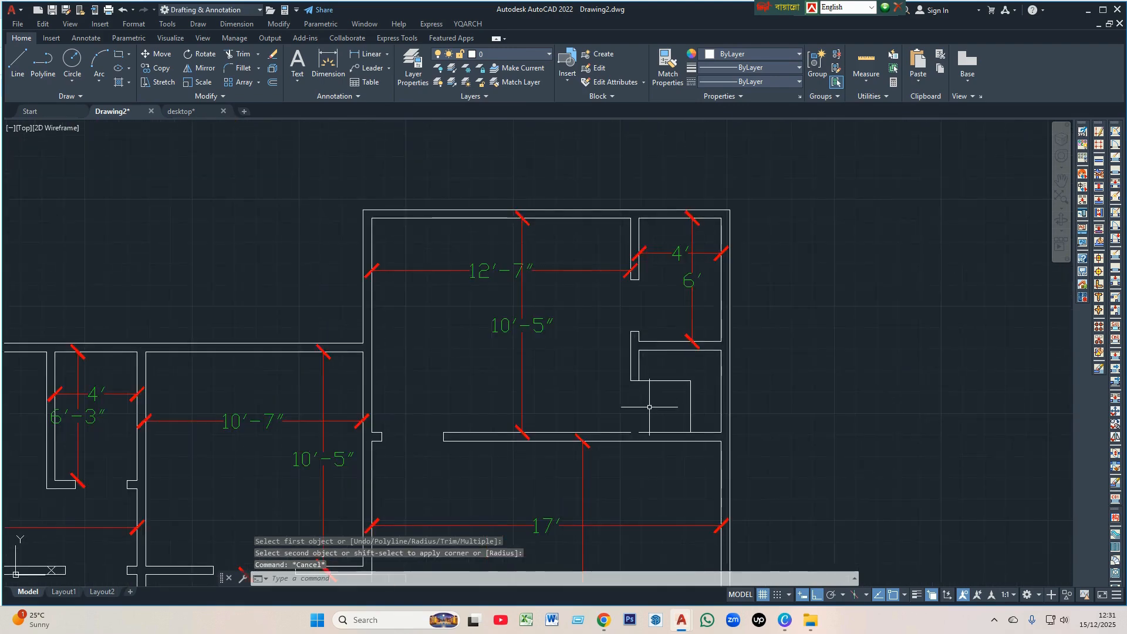
- Add a vertical linear dimension through the small space below the toilet, from its upper wall to the parking wall
scroll(647, 395, "up", 2)
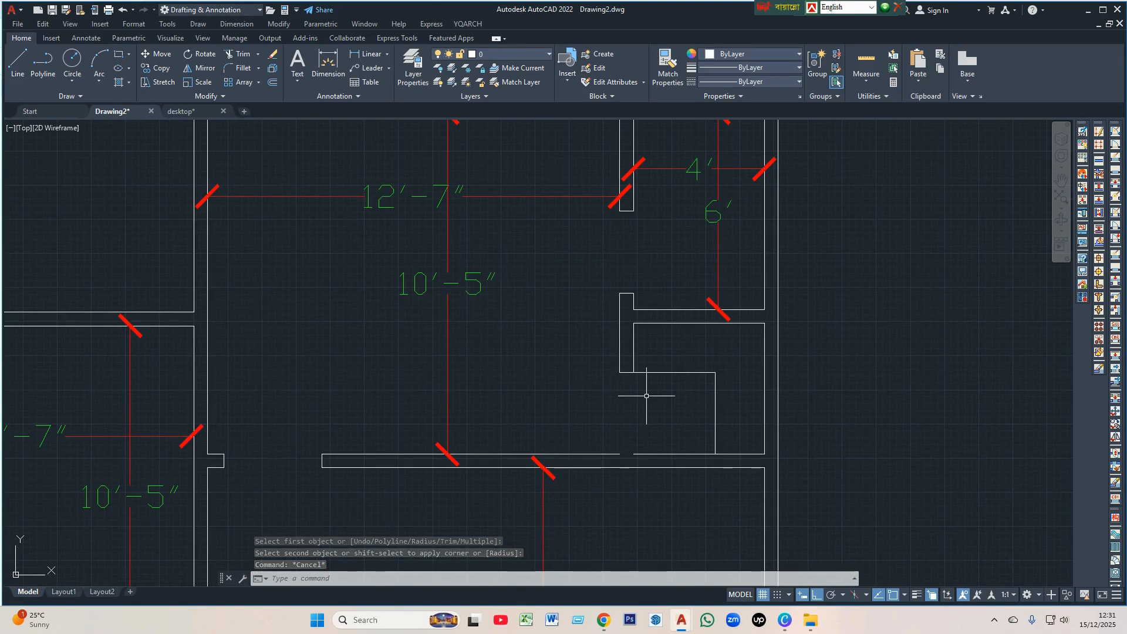
type("dli")
key("Return")
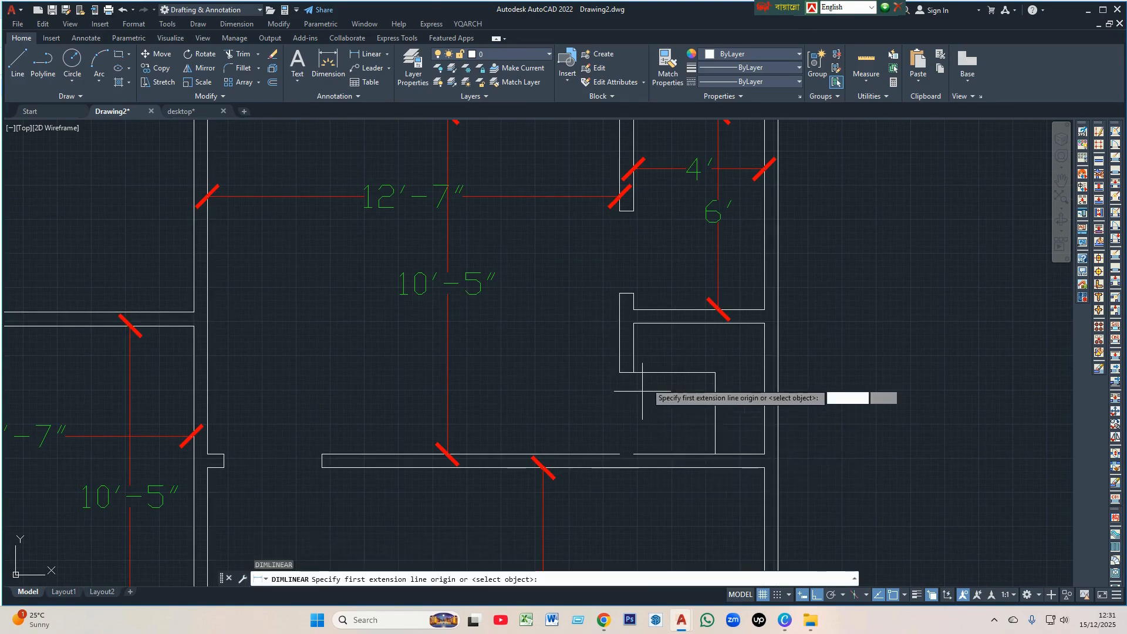
left_click(683, 322)
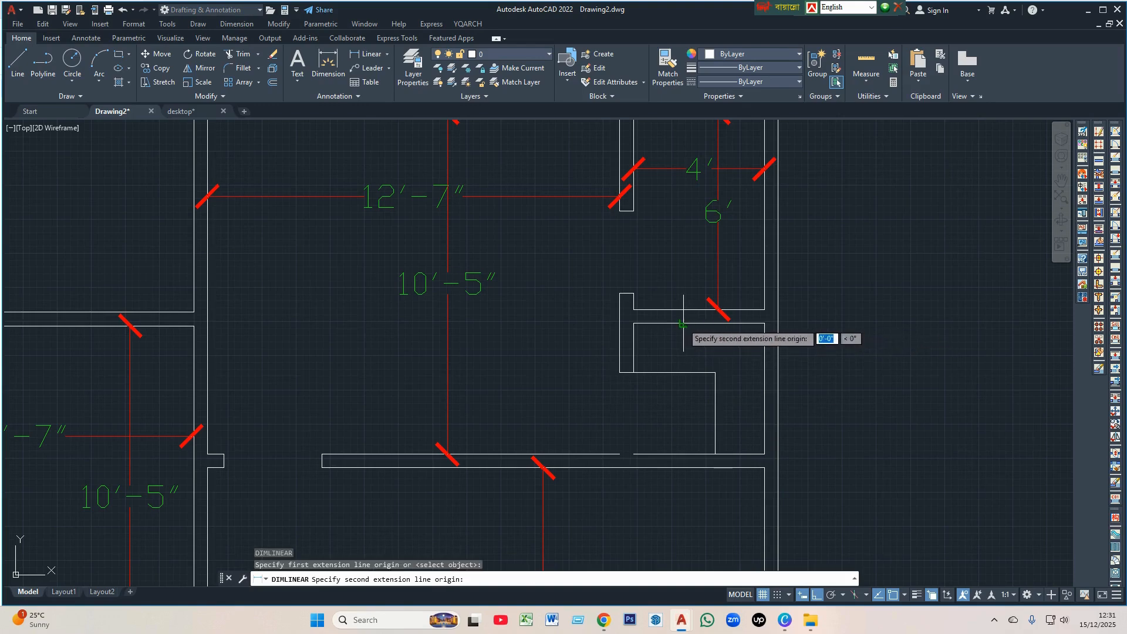
left_click(681, 454)
left_click(675, 413)
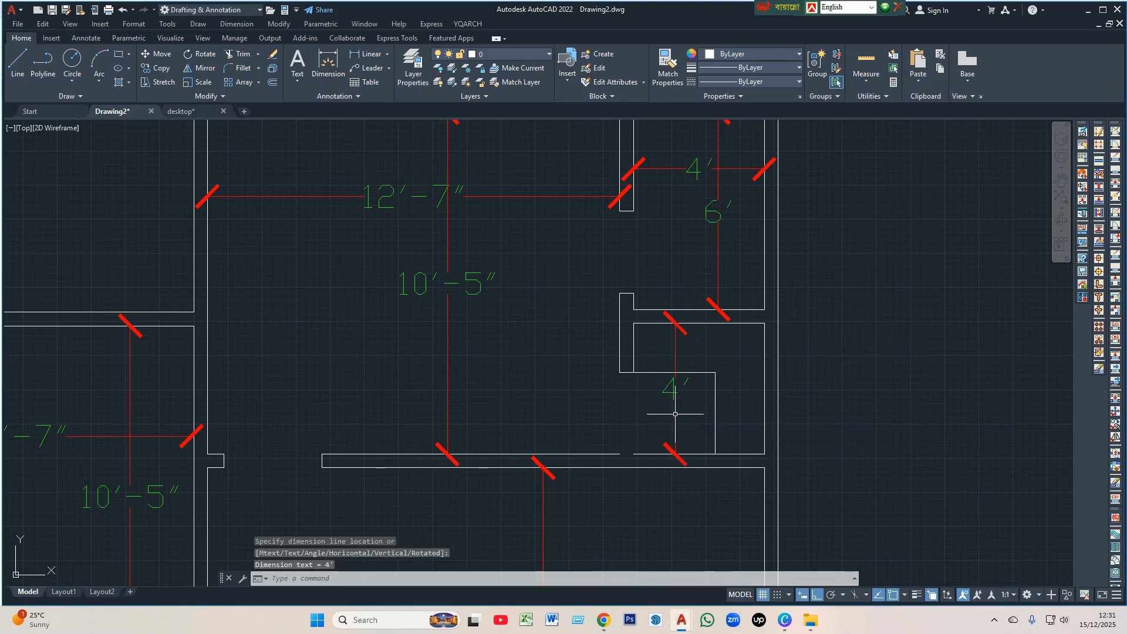
key("Return")
key("Return")
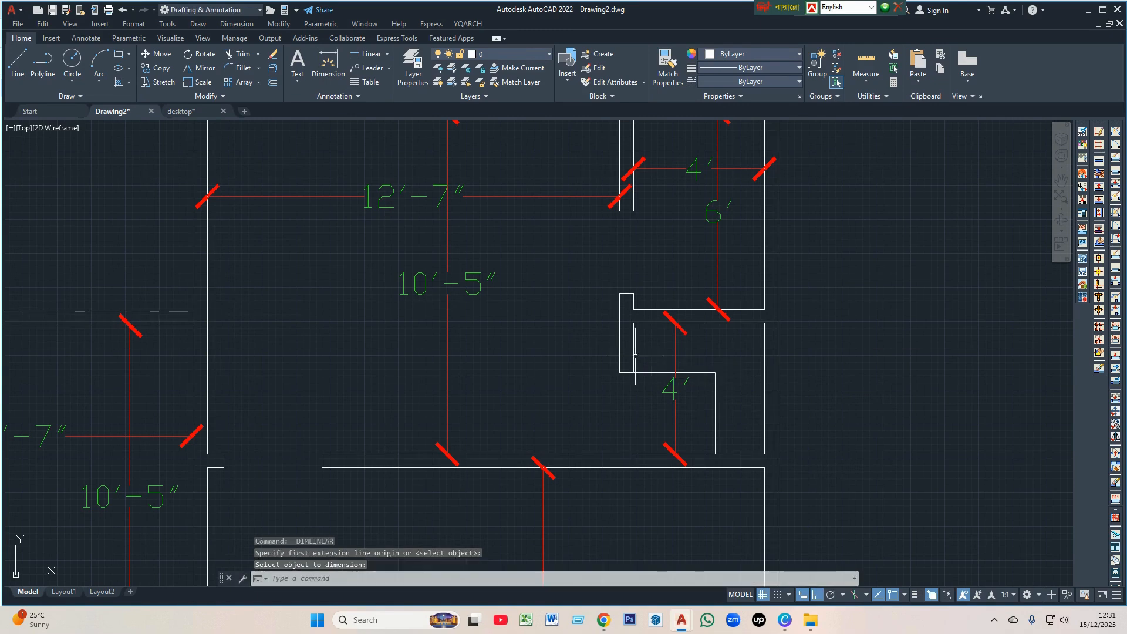
- Add a horizontal linear dimension across the inner width of the small space below the drawing room toilet
type("DIMLI")
key("Return")
left_click(635, 357)
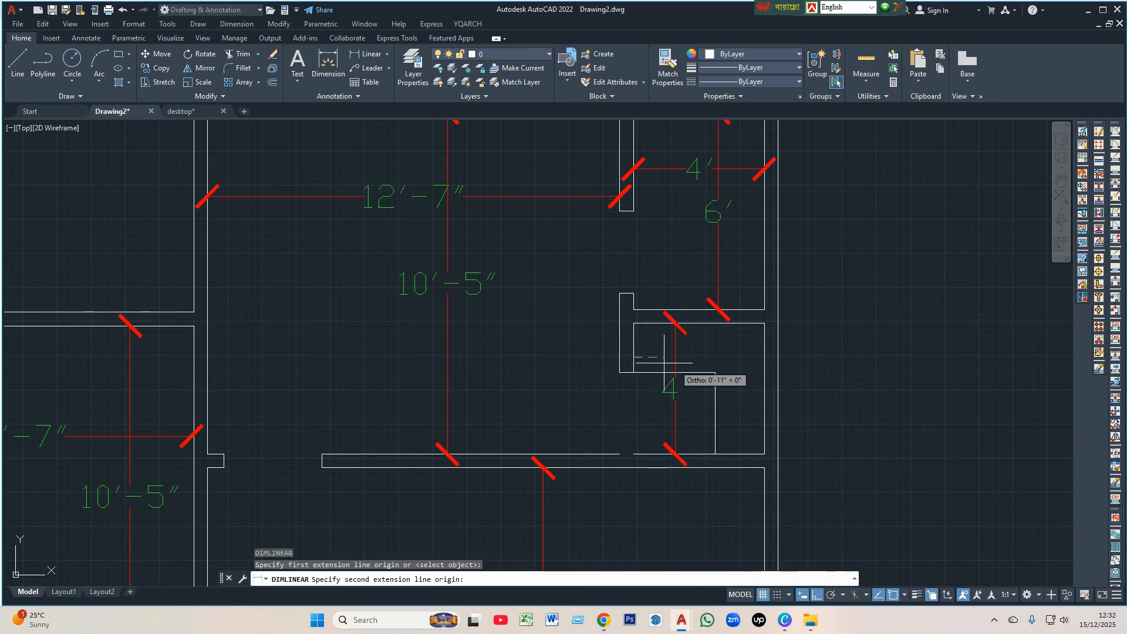
left_click(765, 357)
left_click(765, 358)
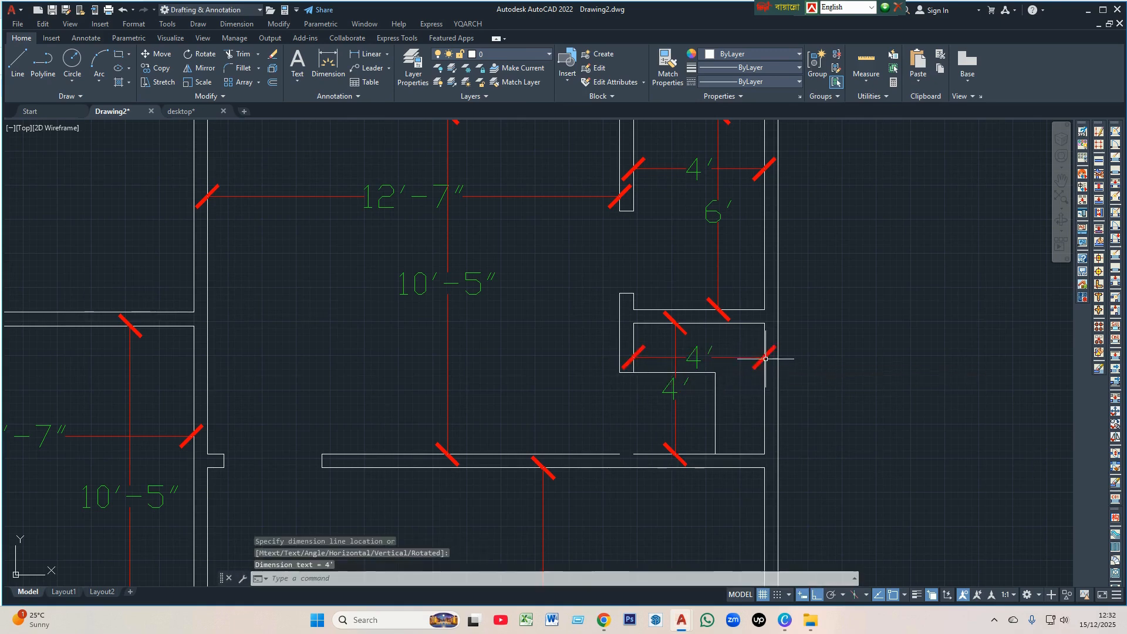
- Join the two collinear pieces of the wall's upper line between the drawing room and parking into one continuous line
scroll(614, 435, "up", 2)
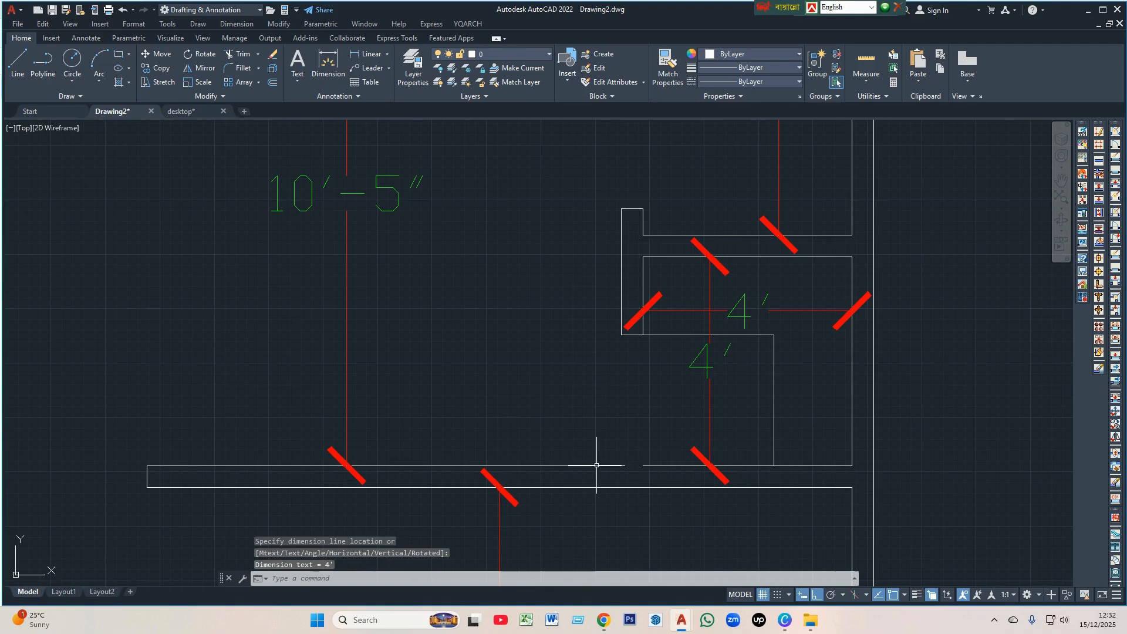
left_click(621, 466)
left_click(652, 466)
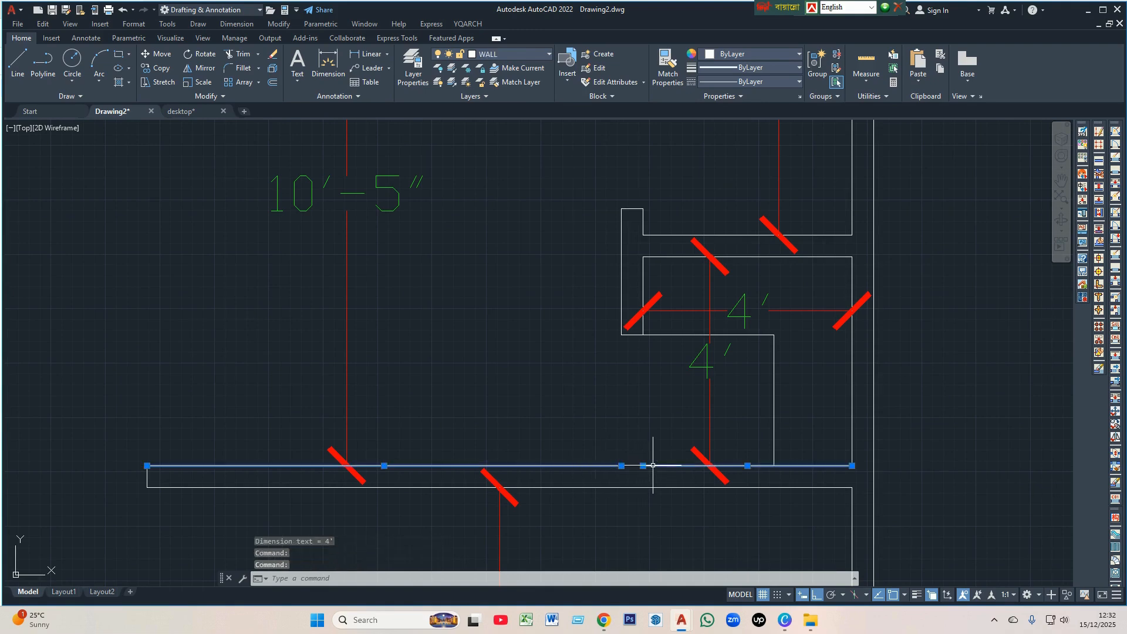
key("Return")
scroll(598, 418, "down", 4)
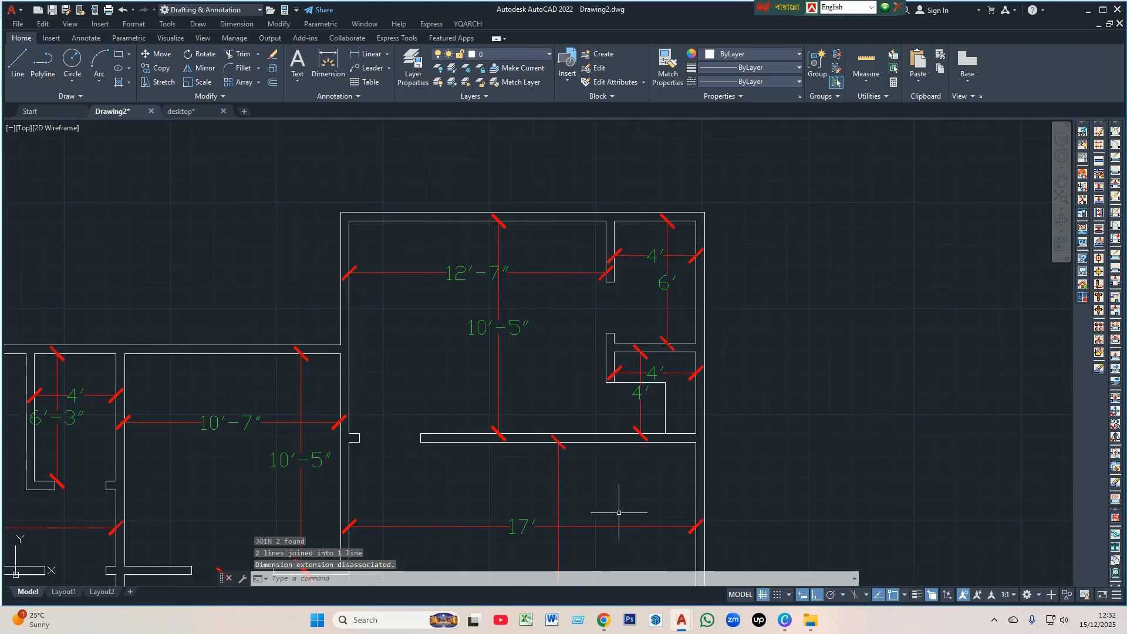
key("ctrl+s")
key("Escape")
- Add a horizontal linear dimension for the building's overall front width between its outer corners, placing it inside the road strip
scroll(722, 396, "down", 2)
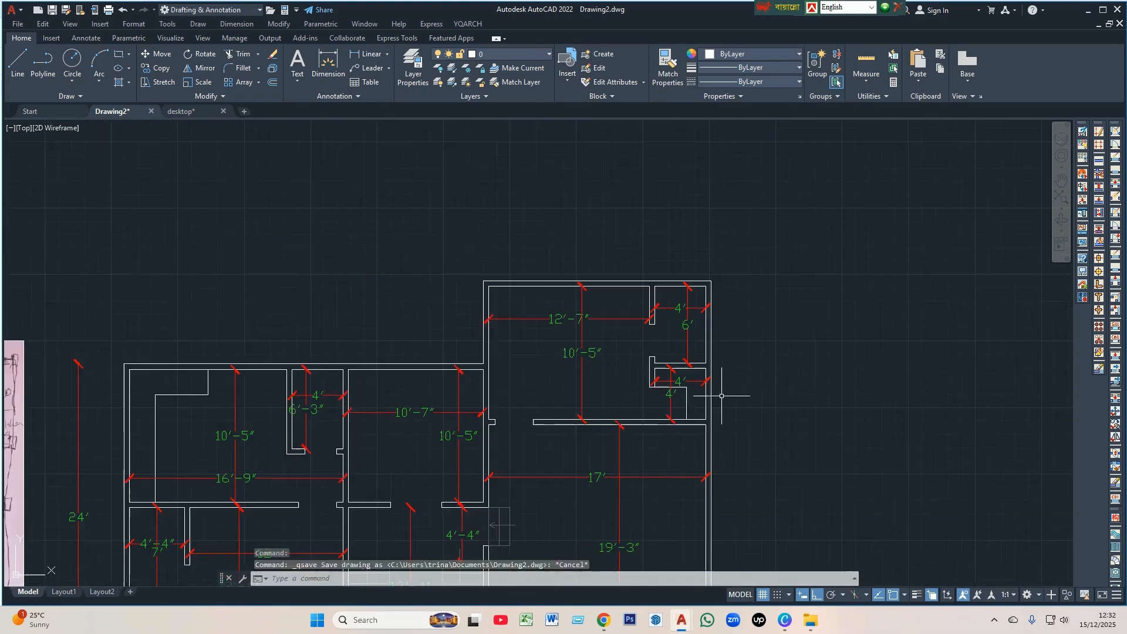
scroll(720, 389, "down", 6)
scroll(525, 426, "up", 4)
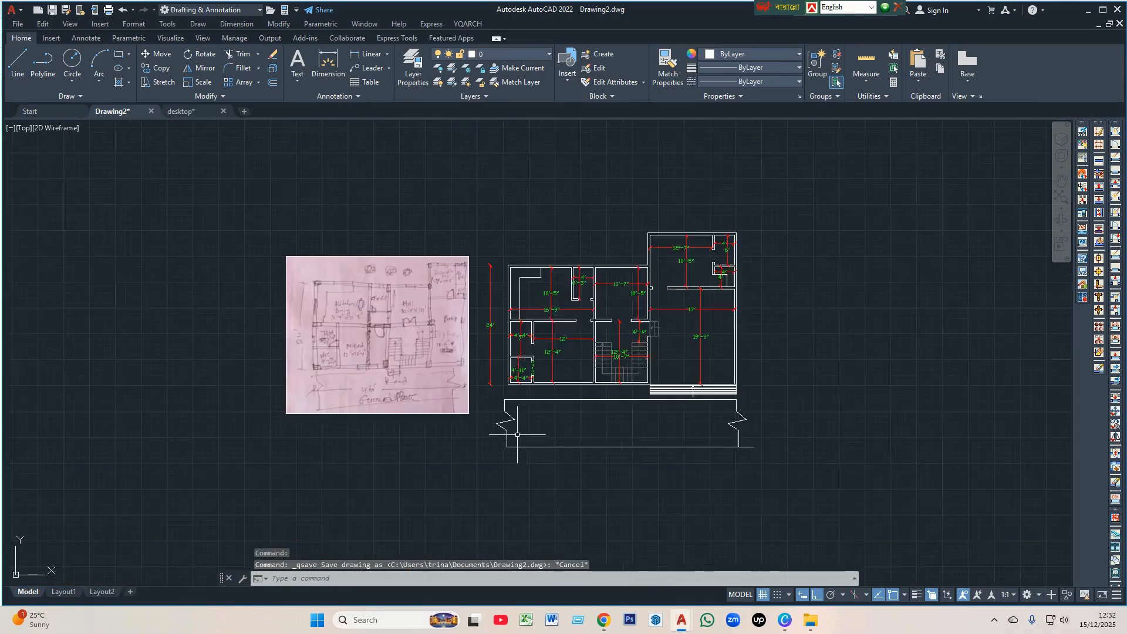
scroll(525, 426, "down", 2)
type("dli")
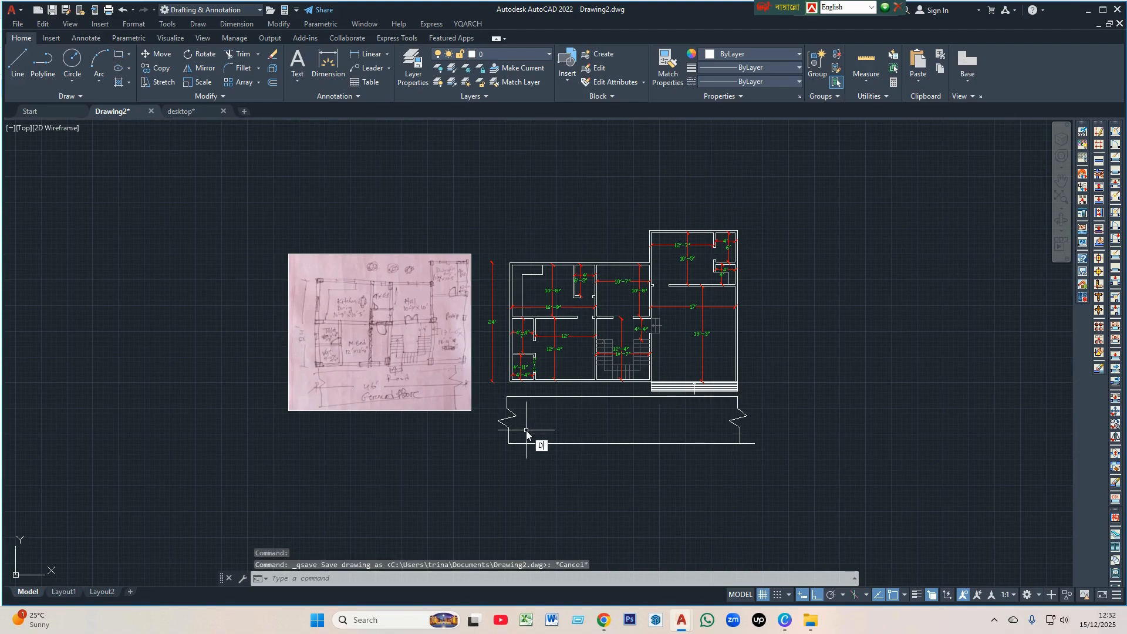
key("Return")
scroll(517, 395, "up", 4)
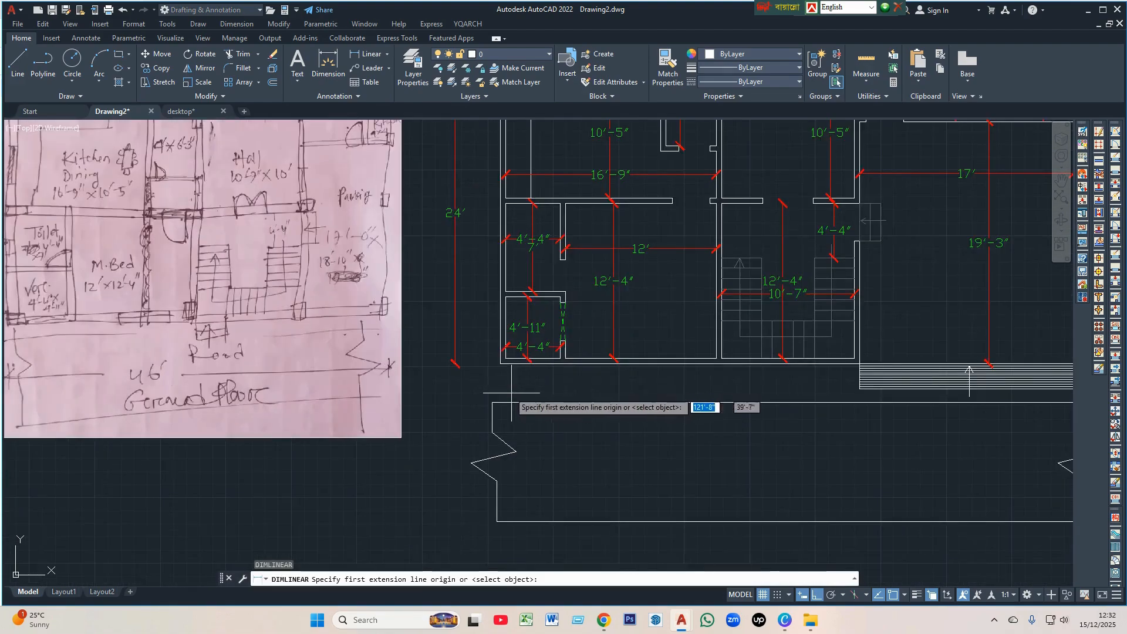
left_click(500, 363)
scroll(500, 364, "down", 2)
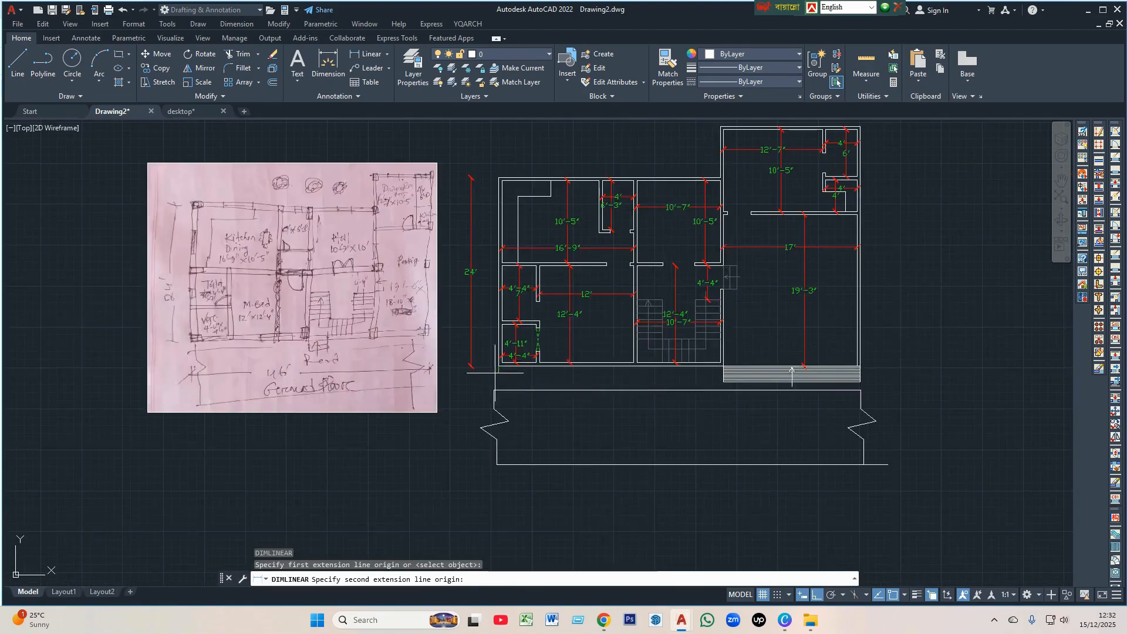
scroll(895, 364, "up", 2)
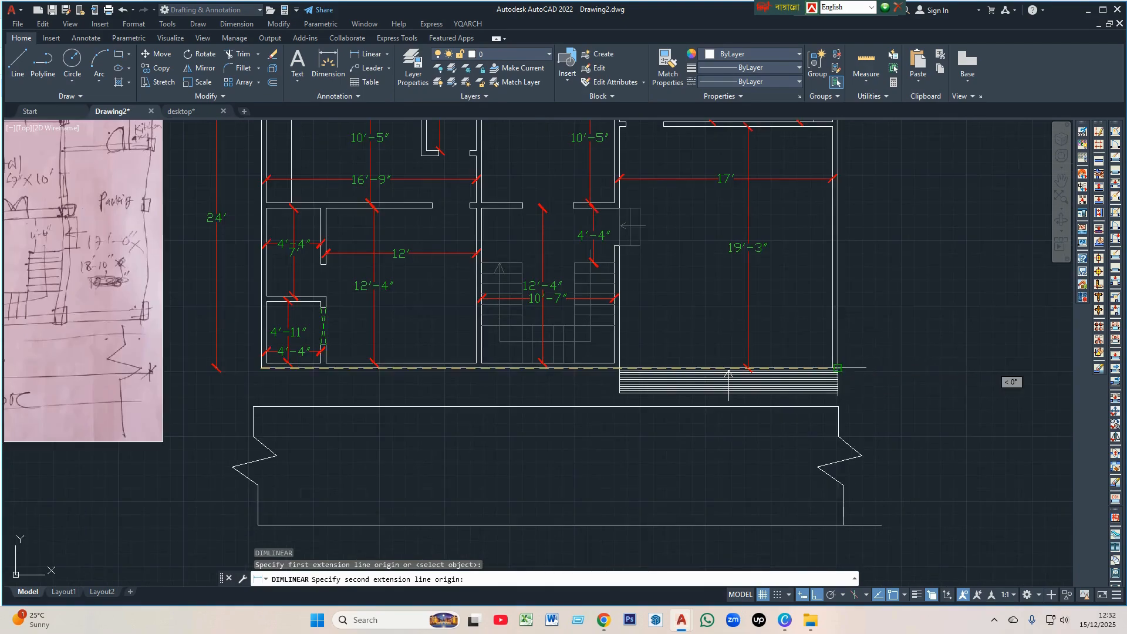
left_click(838, 368)
left_click(837, 425)
scroll(652, 540, "down", 4)
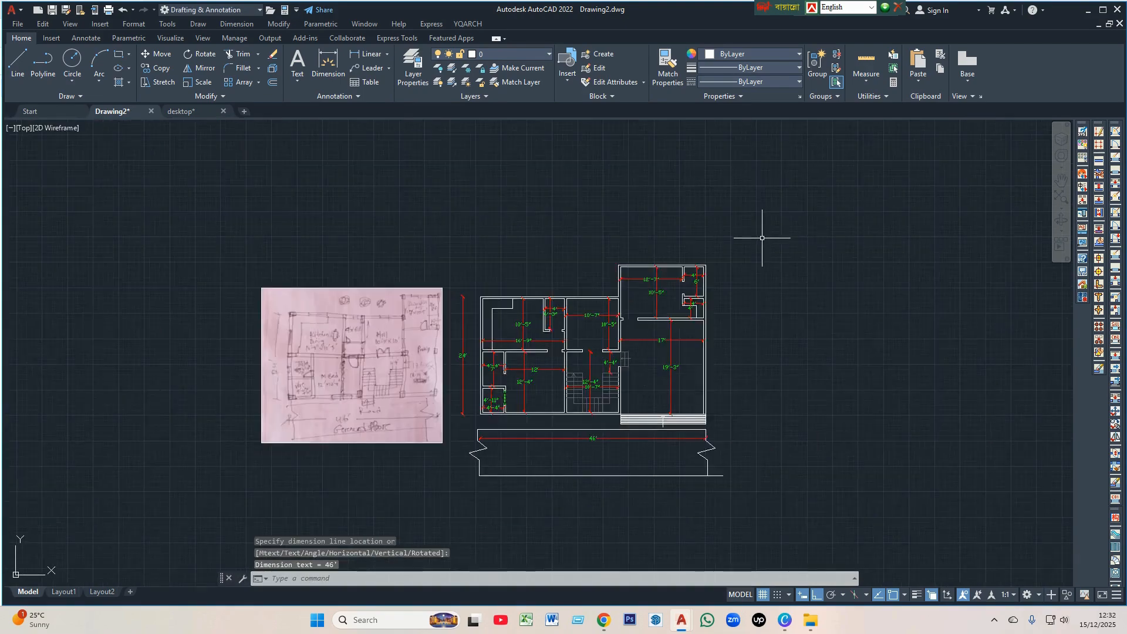
- Add a vertical linear dimension outside the parking side, from the drawing room's rear outer corner to the parking's front outer corner
scroll(688, 285, "up", 2)
scroll(688, 285, "up", 5)
key("space")
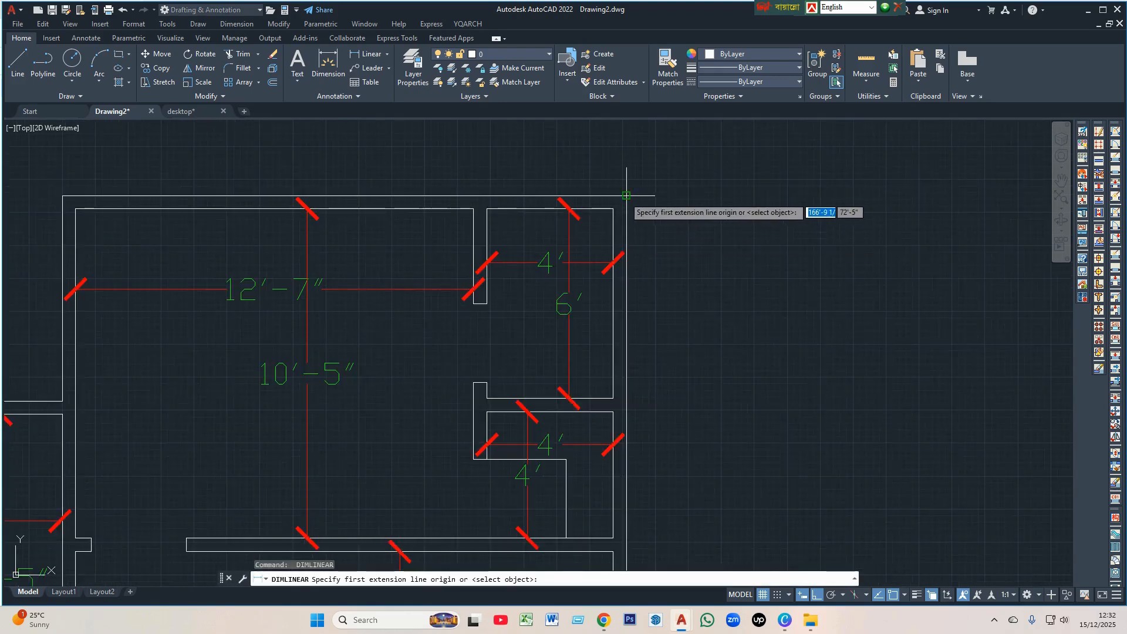
left_click(675, 280)
scroll(640, 306, "down", 3)
scroll(653, 443, "down", 2)
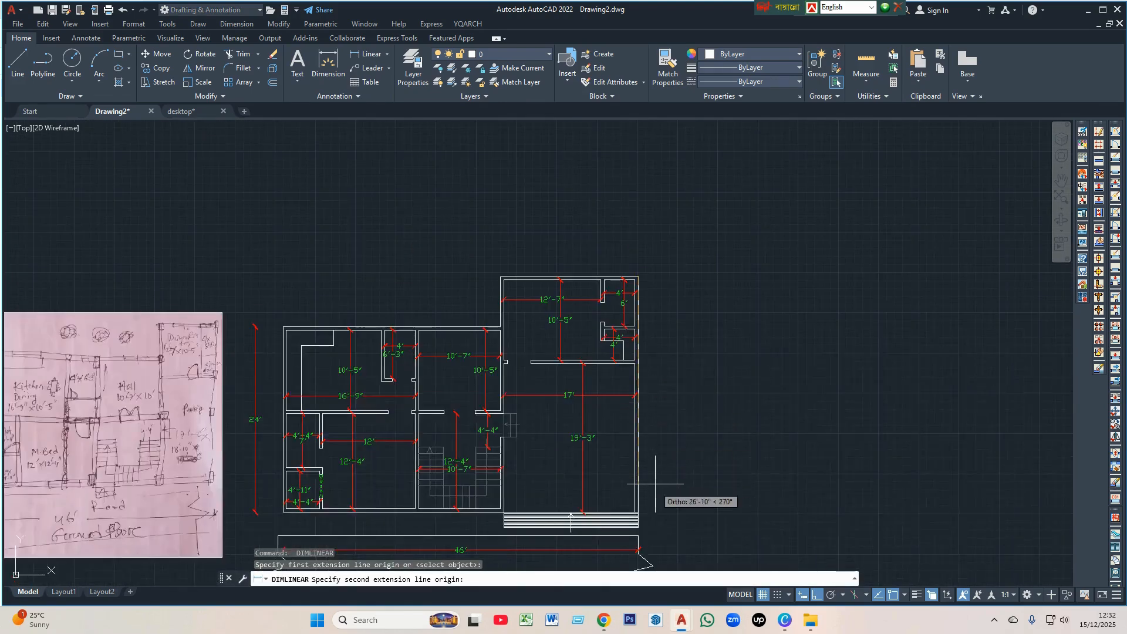
scroll(638, 521, "up", 2)
left_click(635, 505)
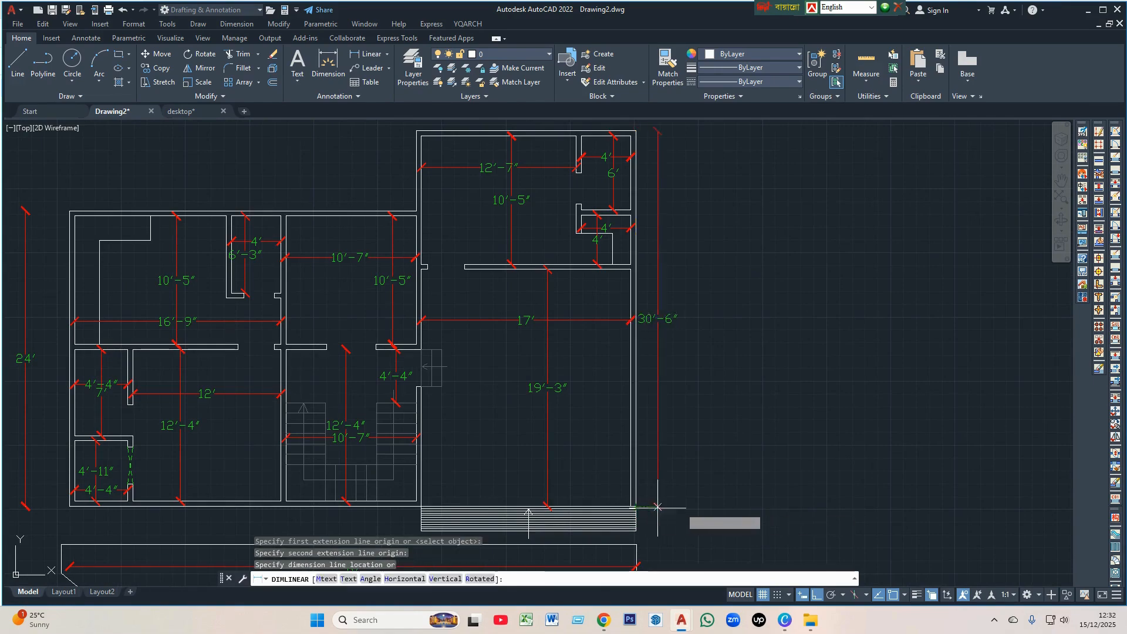
left_click(679, 493)
scroll(740, 499, "down", 4)
scroll(655, 353, "up", 4)
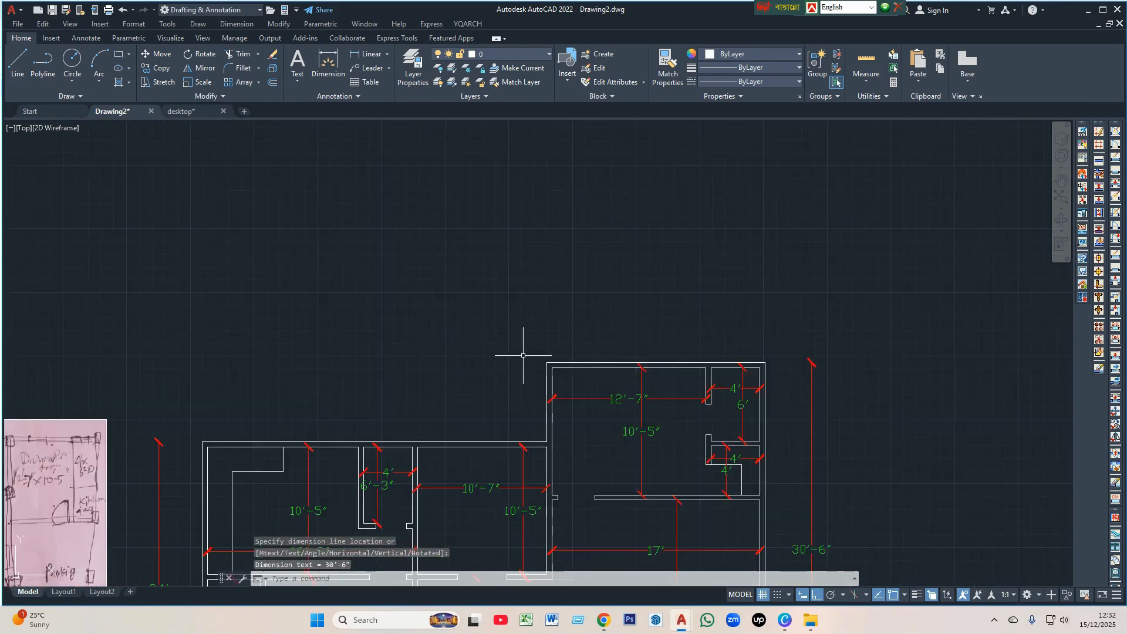
- Add a horizontal linear dimension above the drawing room block, spanning its outer rear wall from corner to corner
key("Return")
left_click(547, 362)
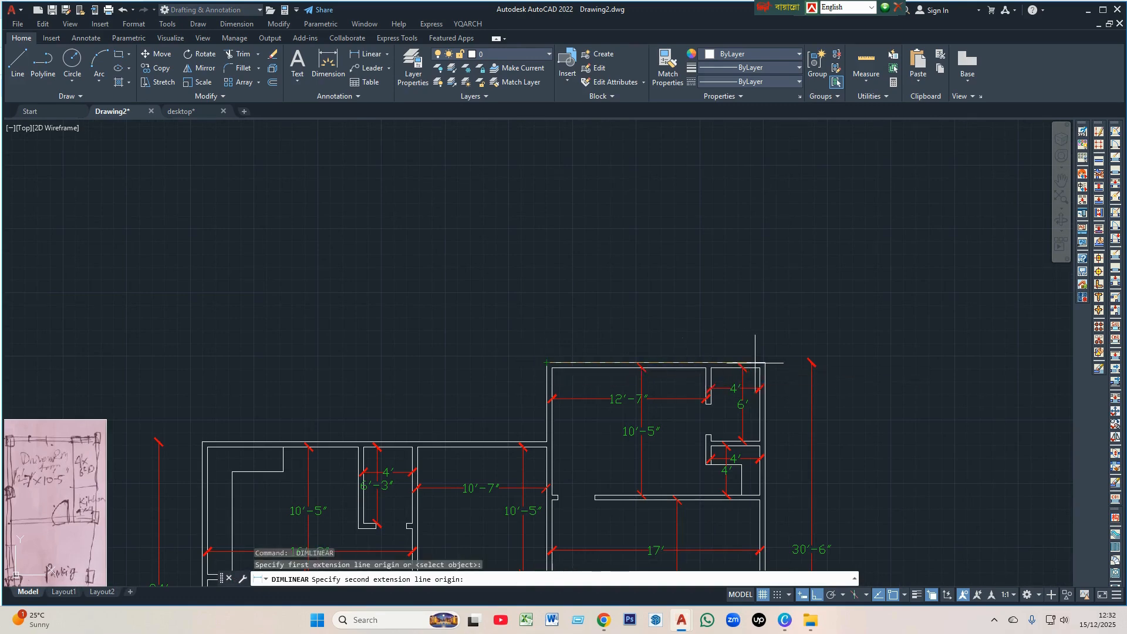
left_click(765, 362)
left_click(781, 331)
scroll(781, 331, "down", 4)
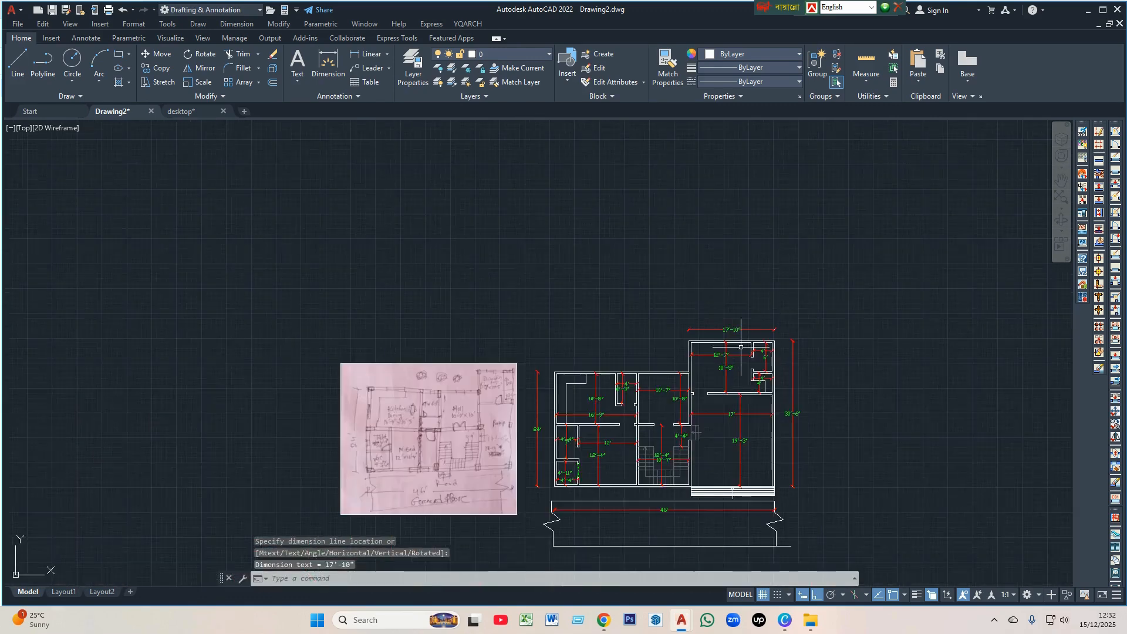
- Add a vertical linear dimension for the drawing room block's projection beyond the hall's rear wall, placed above the hall
scroll(747, 345, "up", 4)
key("Return")
left_click(708, 322)
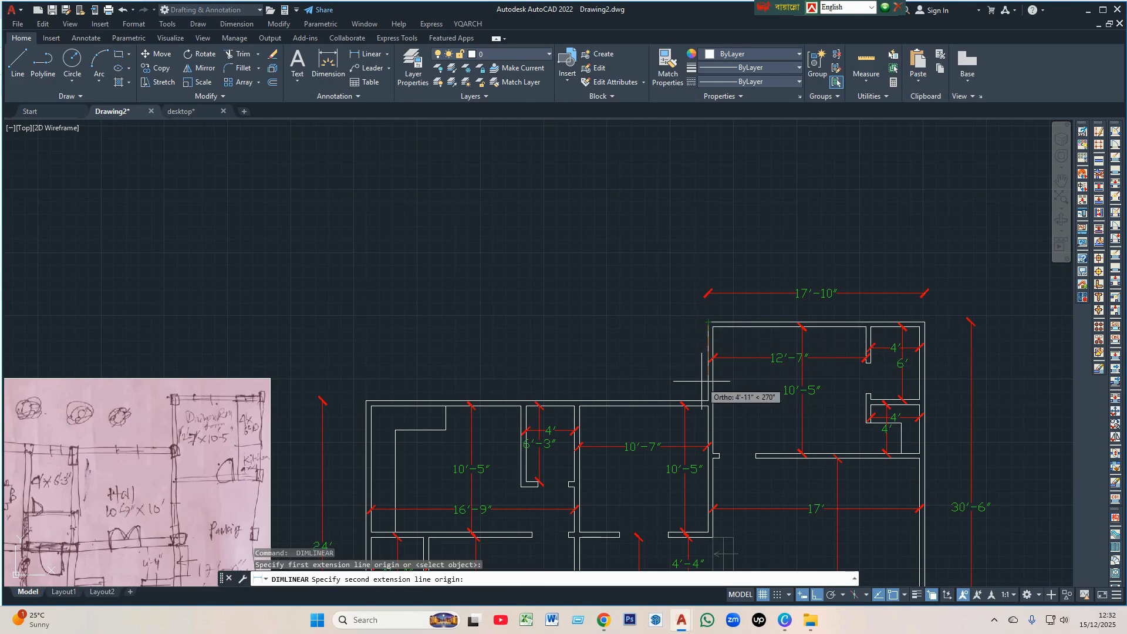
left_click(709, 401)
left_click(651, 386)
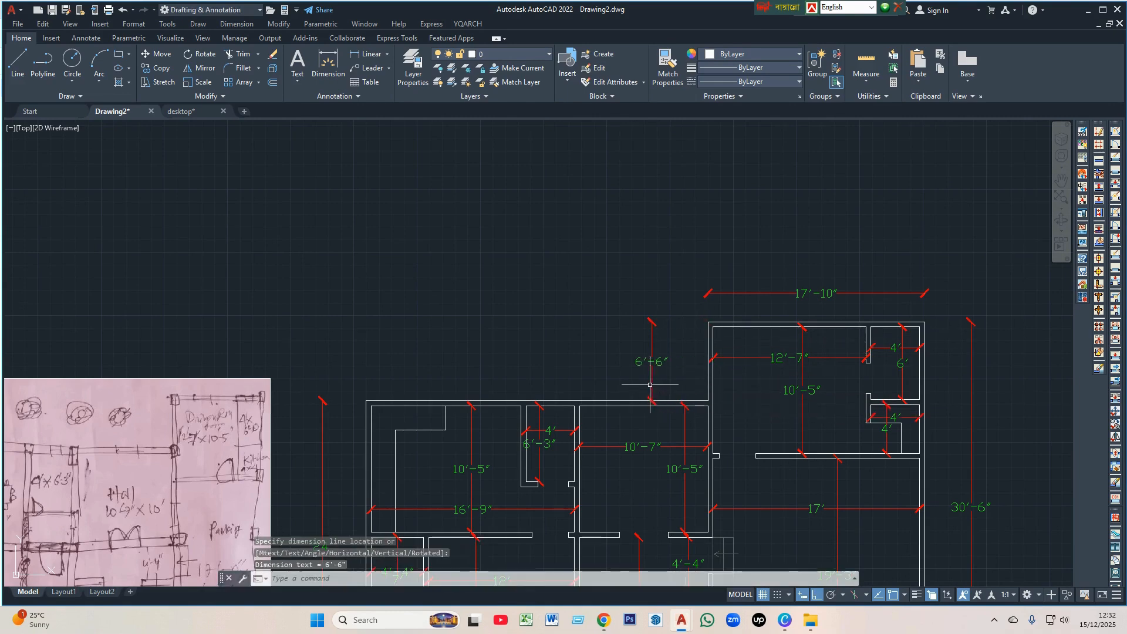
- Add a horizontal linear dimension along the outer rear wall of the kitchen and hall, aligned with the drawing room block's outer dimension
key("Return")
left_click(366, 401)
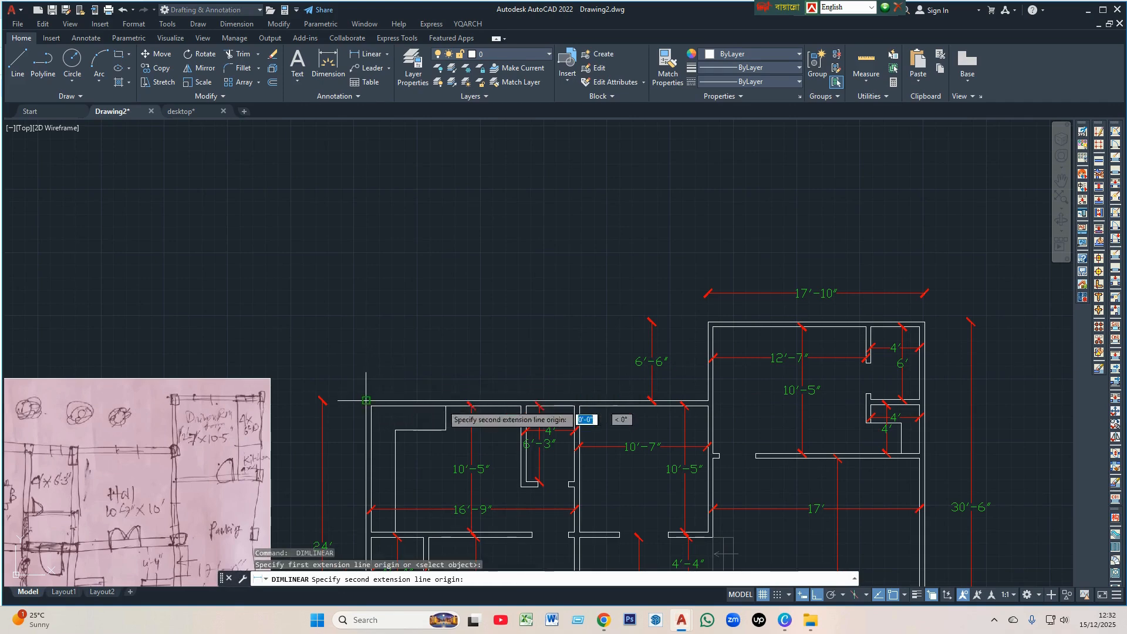
left_click(708, 402)
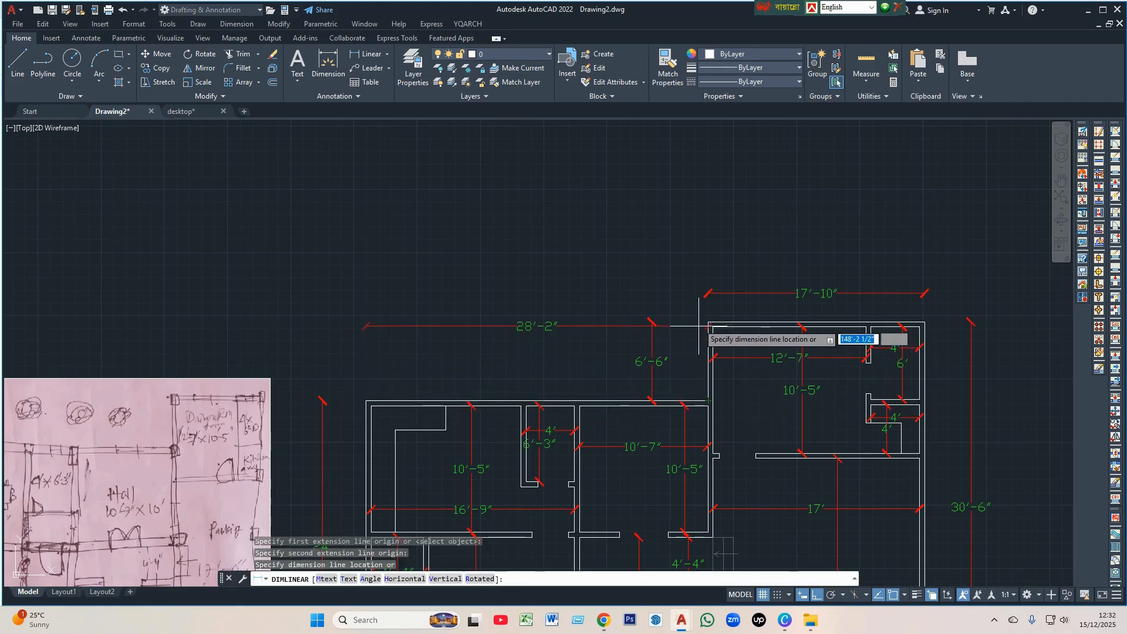
left_click(706, 292)
scroll(622, 284, "down", 3)
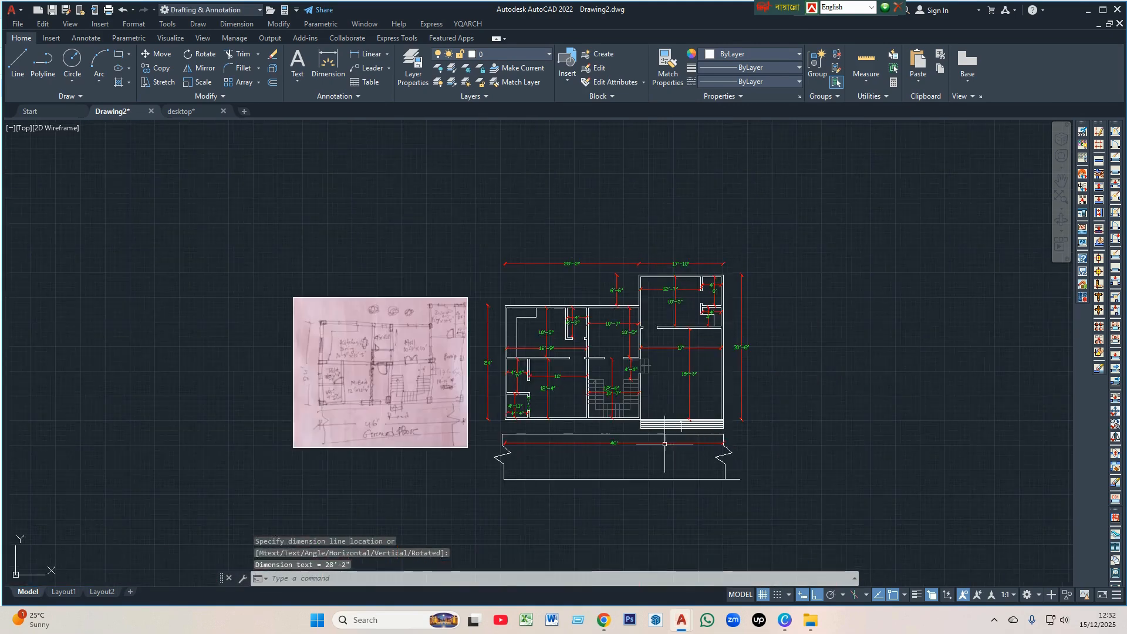
- Compare the hand sketch with the drafted ground floor plan, checking its rooms, stairs, door openings and dimensions
scroll(566, 301, "down", 4)
scroll(500, 334, "up", 4)
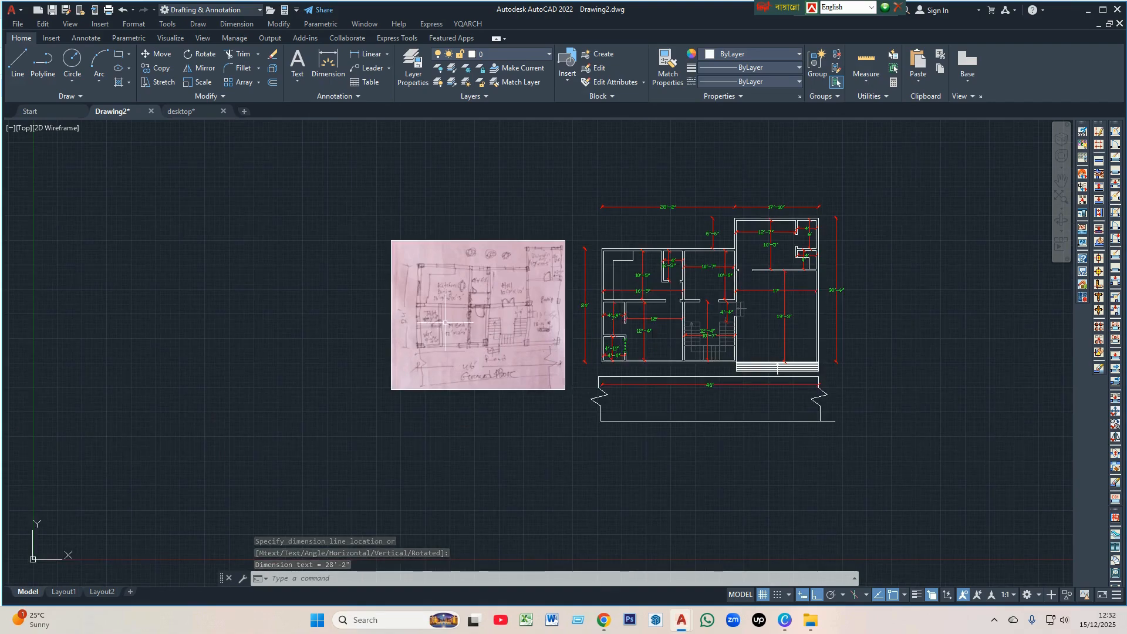
scroll(445, 322, "up", 2)
scroll(451, 328, "down", 2)
scroll(471, 342, "up", 2)
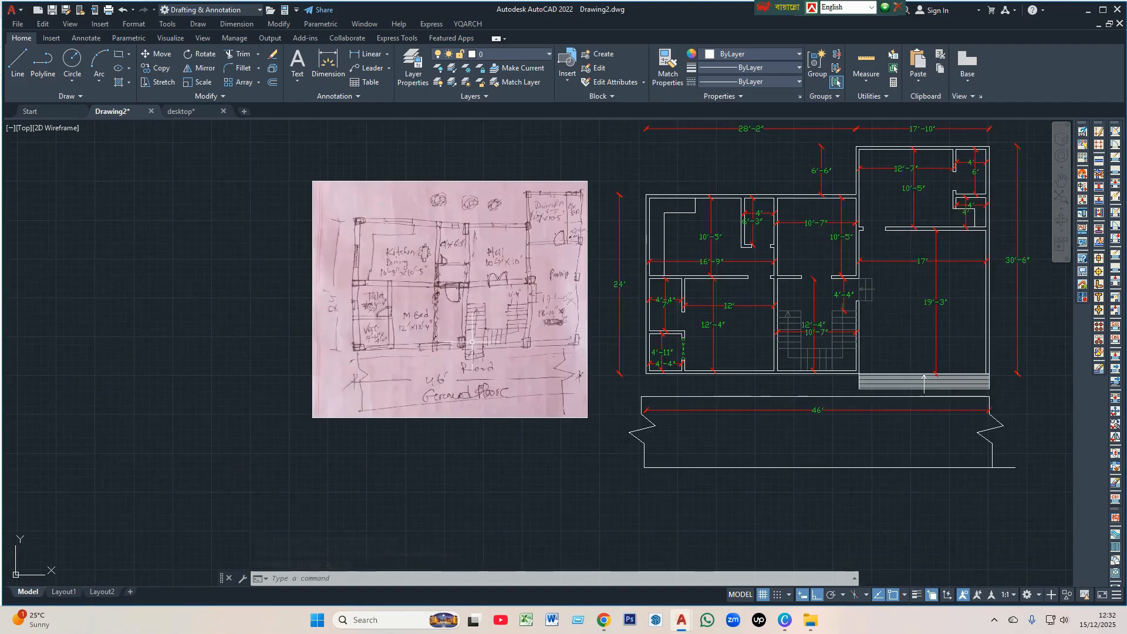
scroll(355, 362, "down", 2)
scroll(464, 324, "down", 2)
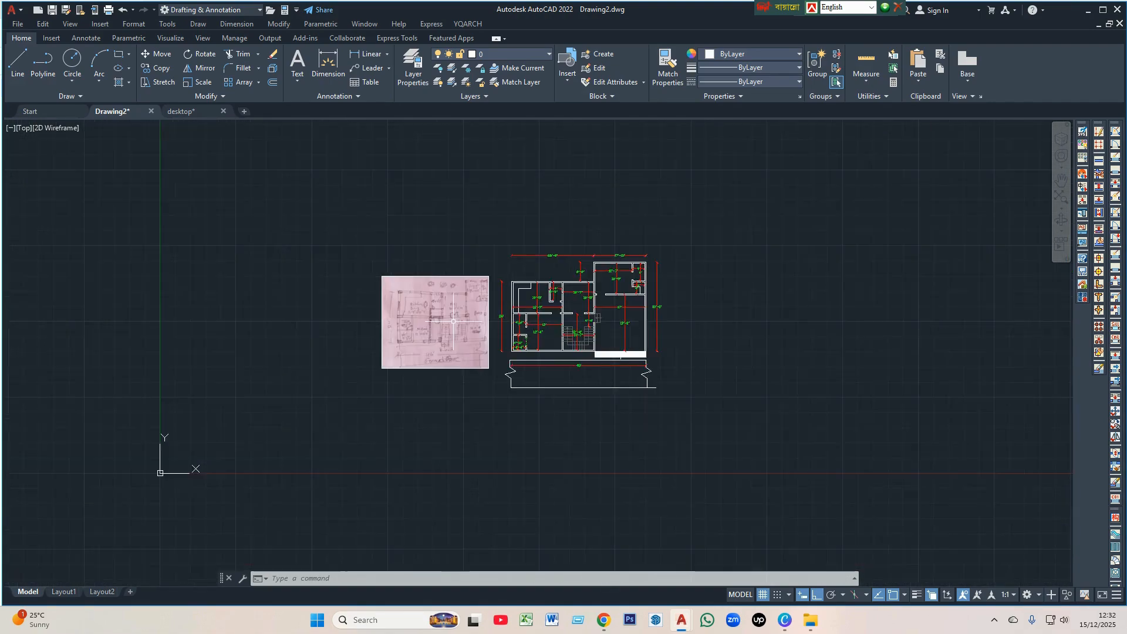
scroll(450, 321, "up", 2)
scroll(445, 321, "up", 2)
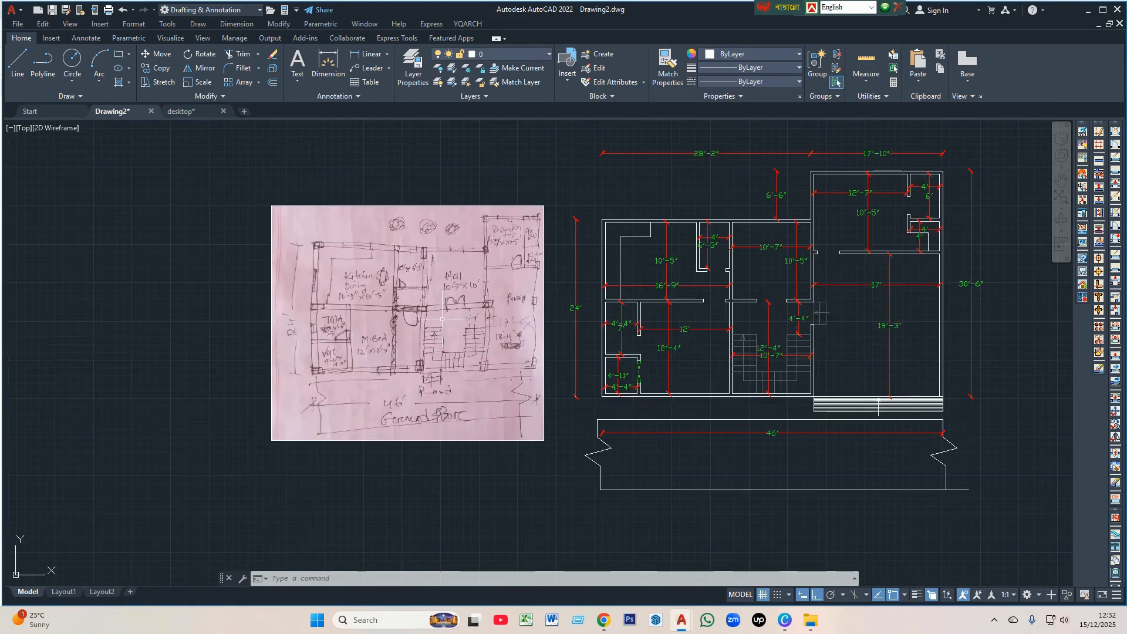
scroll(384, 323, "down", 2)
scroll(437, 331, "up", 3)
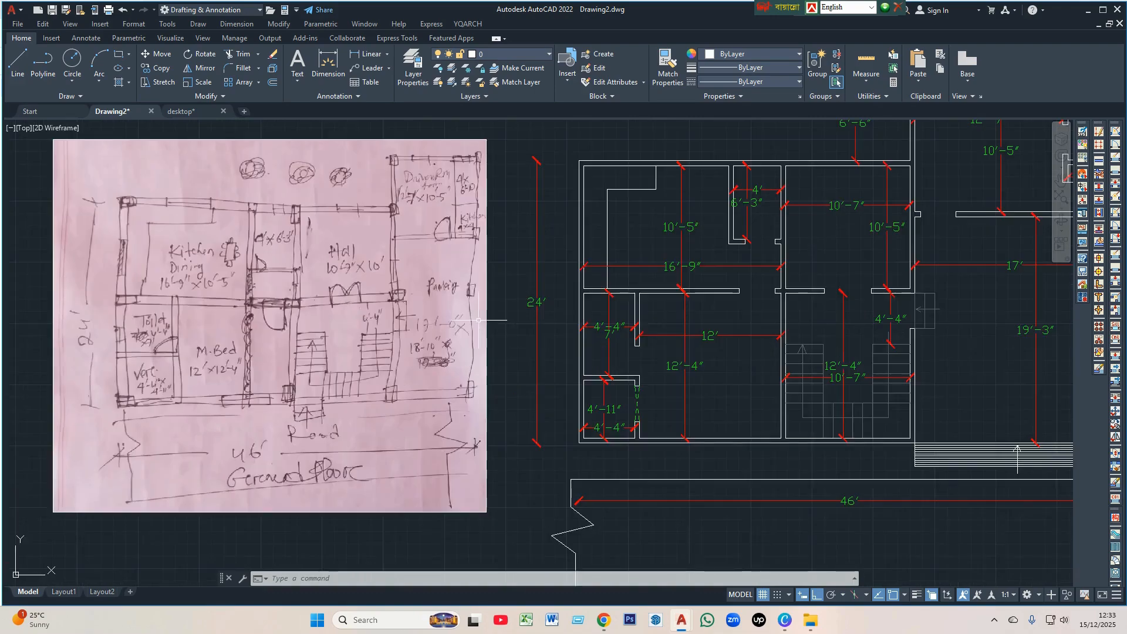
scroll(437, 338, "down", 3)
scroll(387, 338, "up", 5)
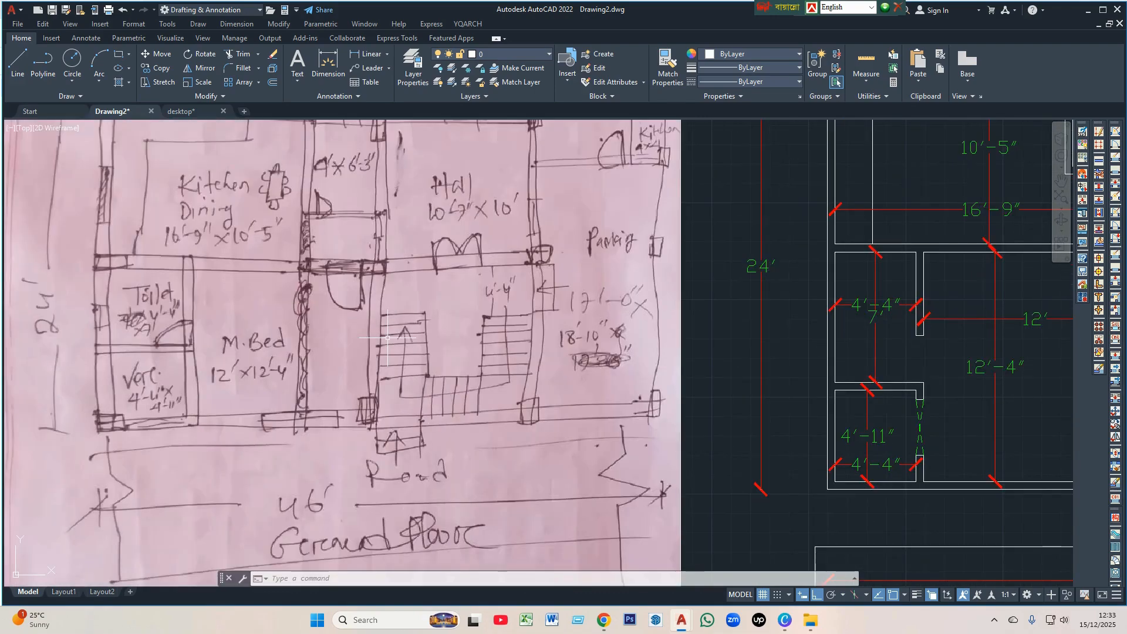
scroll(388, 338, "down", 4)
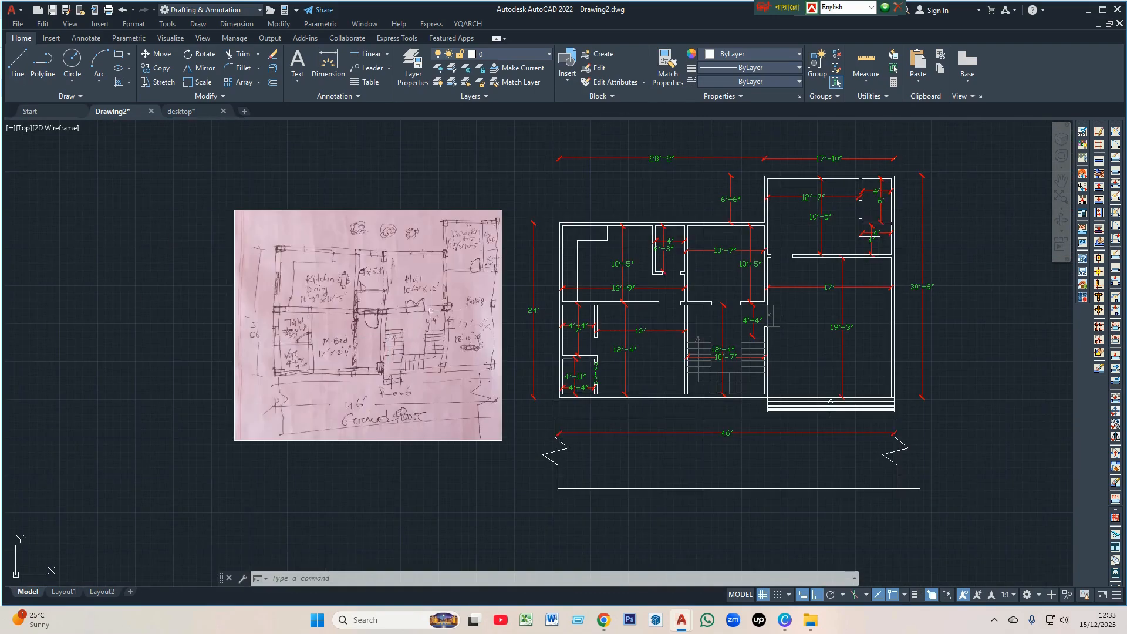
scroll(455, 294, "up", 4)
scroll(341, 317, "down", 4)
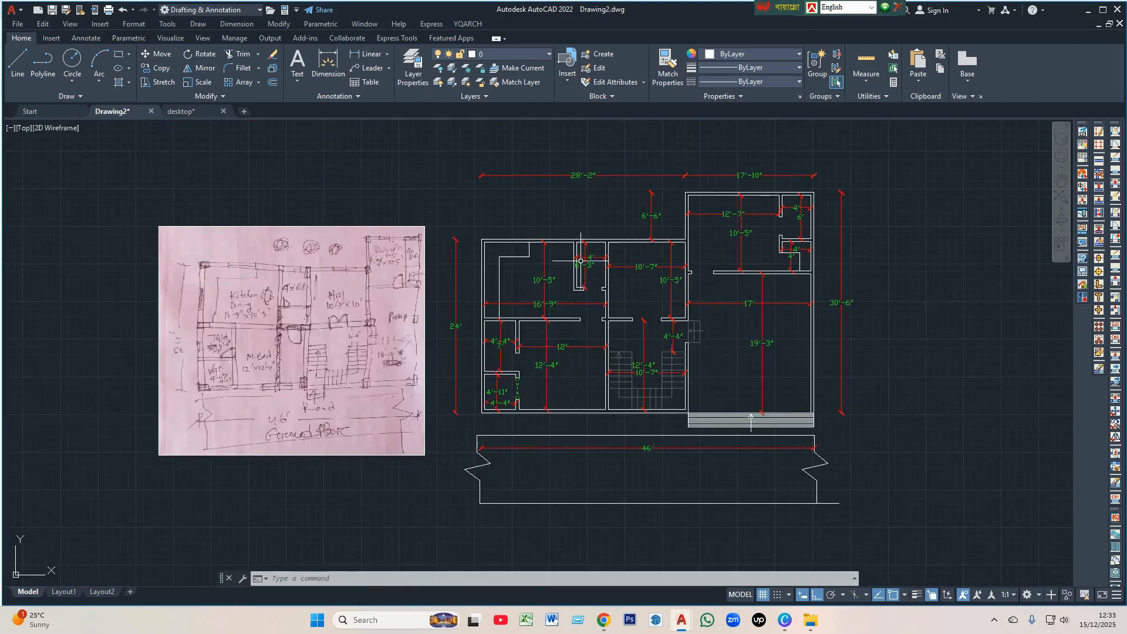
scroll(580, 260, "up", 2)
scroll(428, 273, "down", 4)
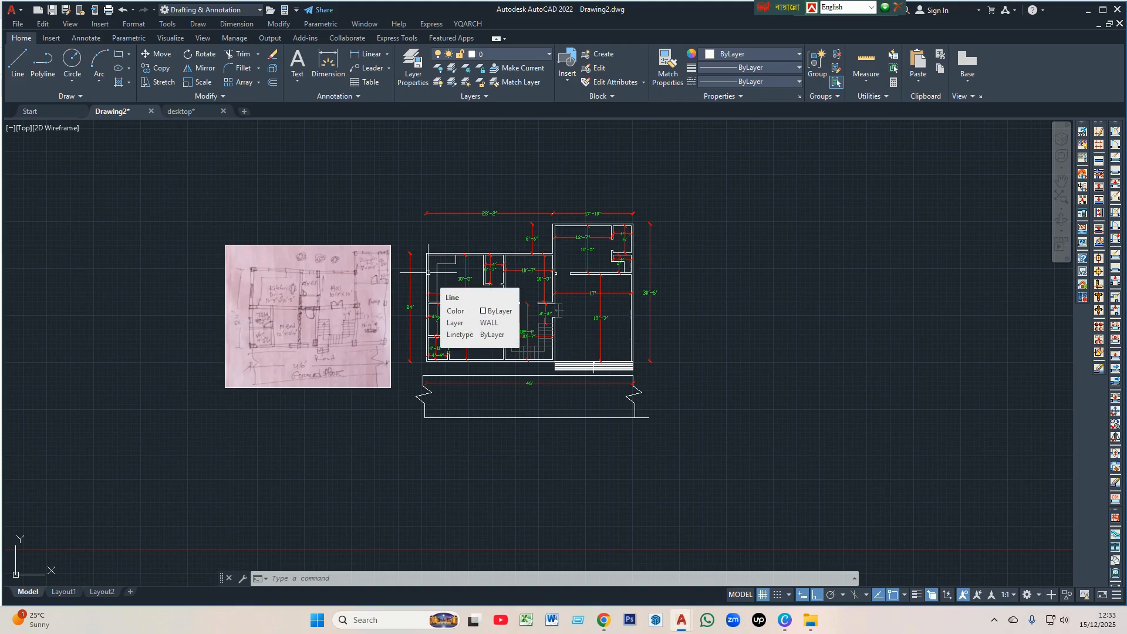
scroll(547, 280, "up", 4)
scroll(424, 284, "down", 4)
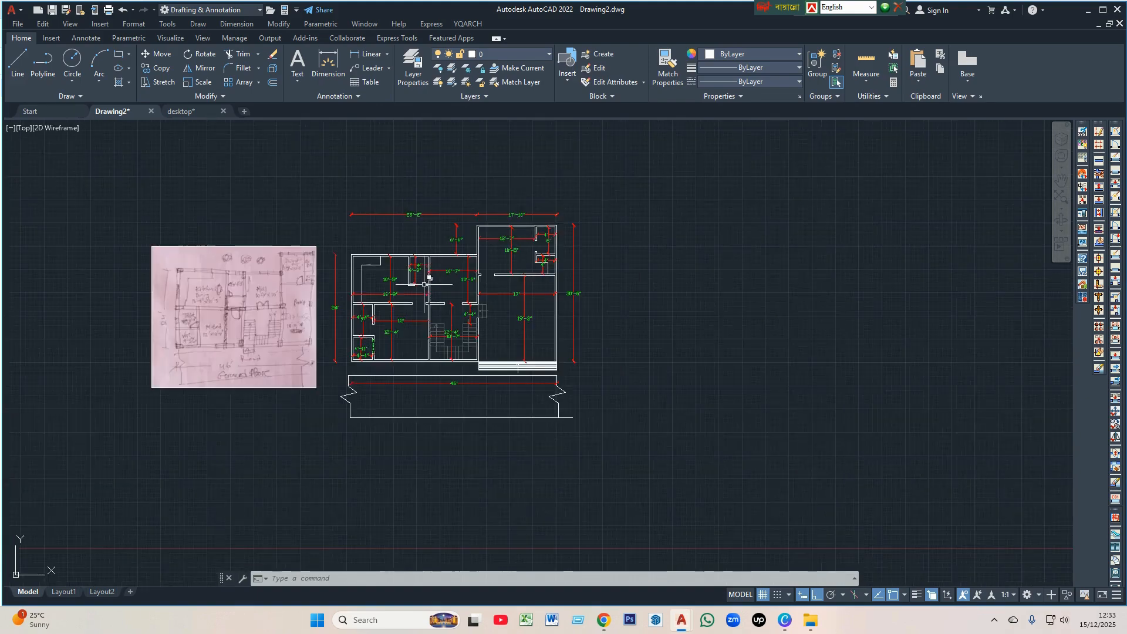
- Copy the entire ground floor plan with its dimensions and road strip, and paste a duplicate beside the original
left_click(315, 186)
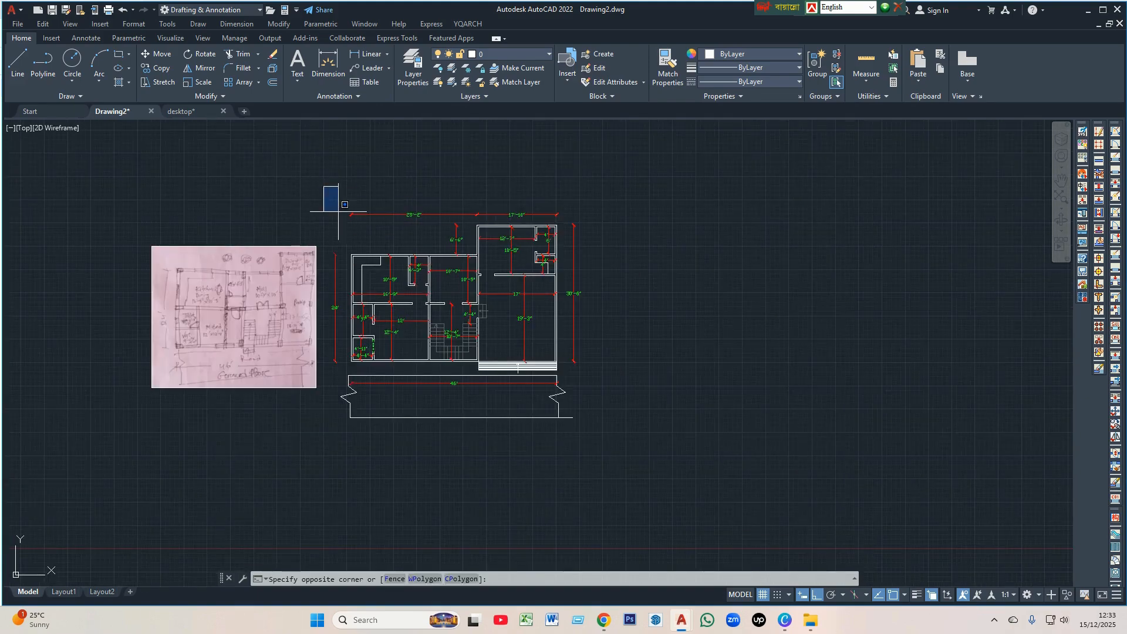
left_click(643, 473)
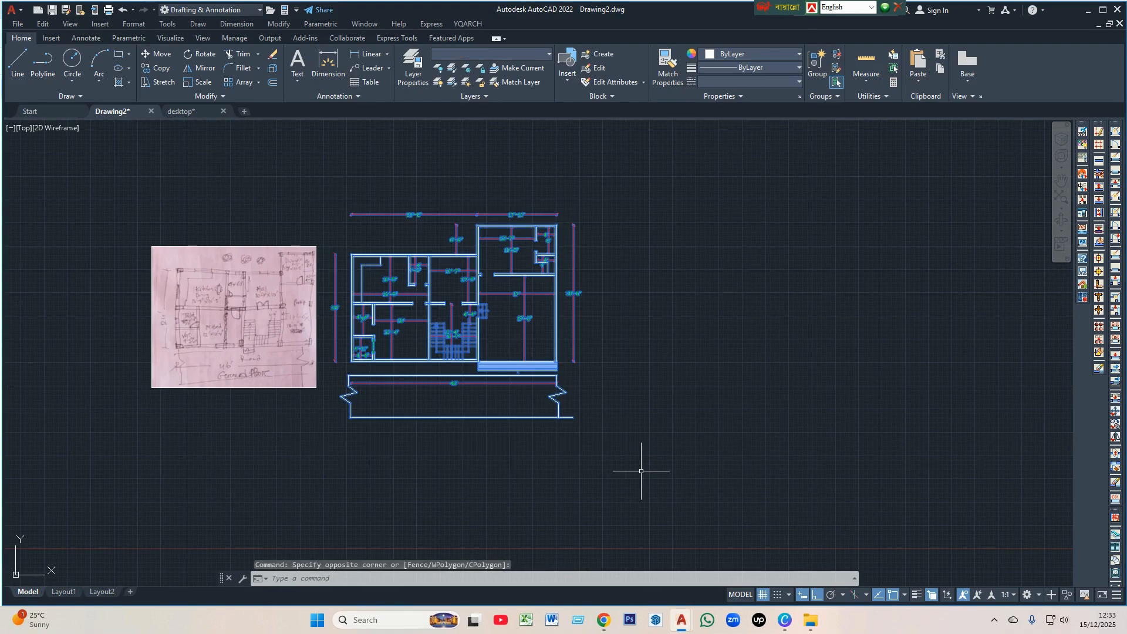
key("ctrl+c")
key("ctrl+v")
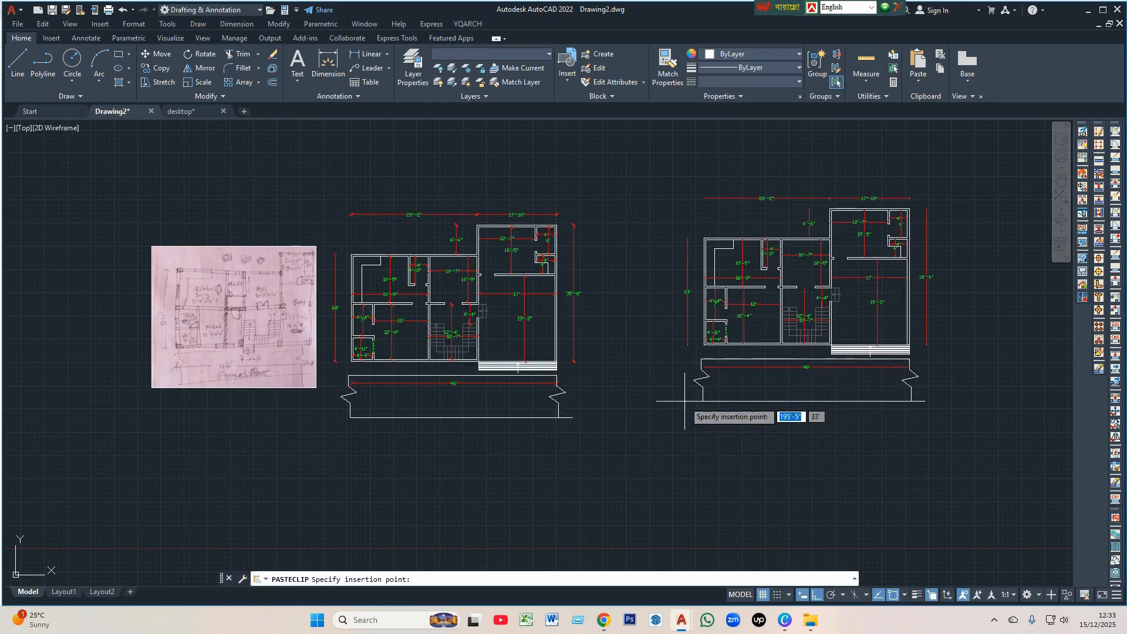